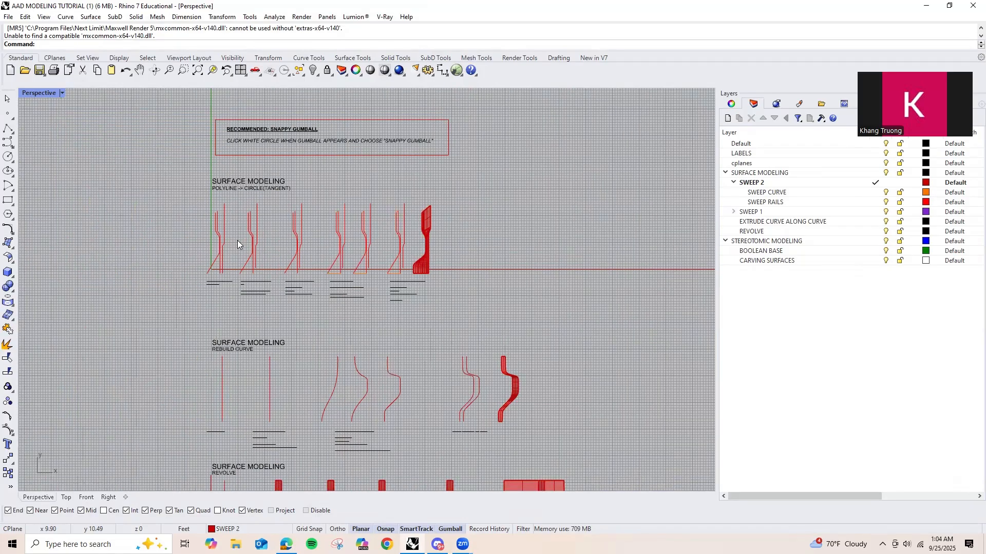
# Step: Examine the surface modeling and stereotomic modeling exercises laid out across the tutorial sheet
pyautogui.keyDown('shift'); pyautogui.moveTo(385, 260); pyautogui.dragTo(346, 254, button='right'); pyautogui.keyUp('shift')
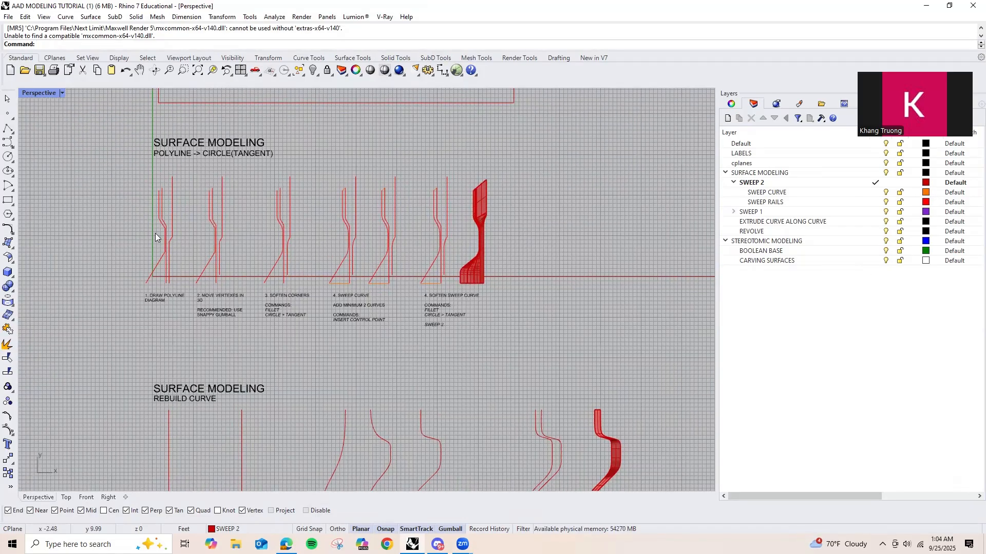
pyautogui.scroll(5, 168, 226)
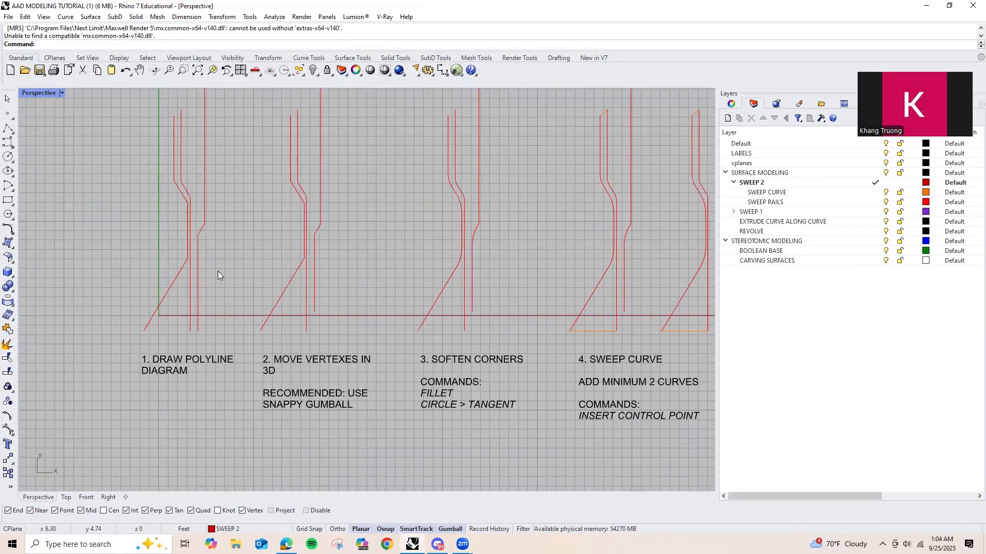
pyautogui.scroll(-6, 215, 246)
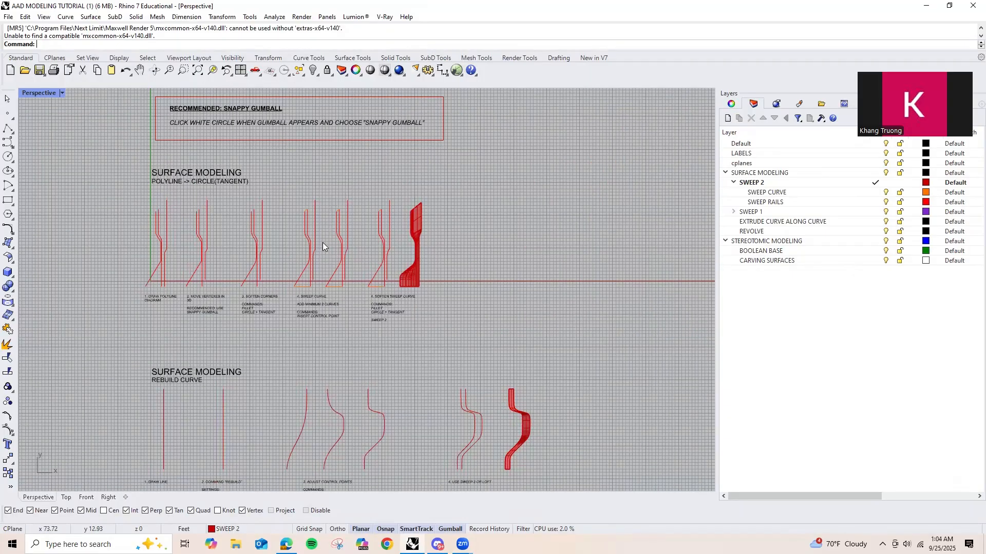
pyautogui.scroll(-3, 356, 234)
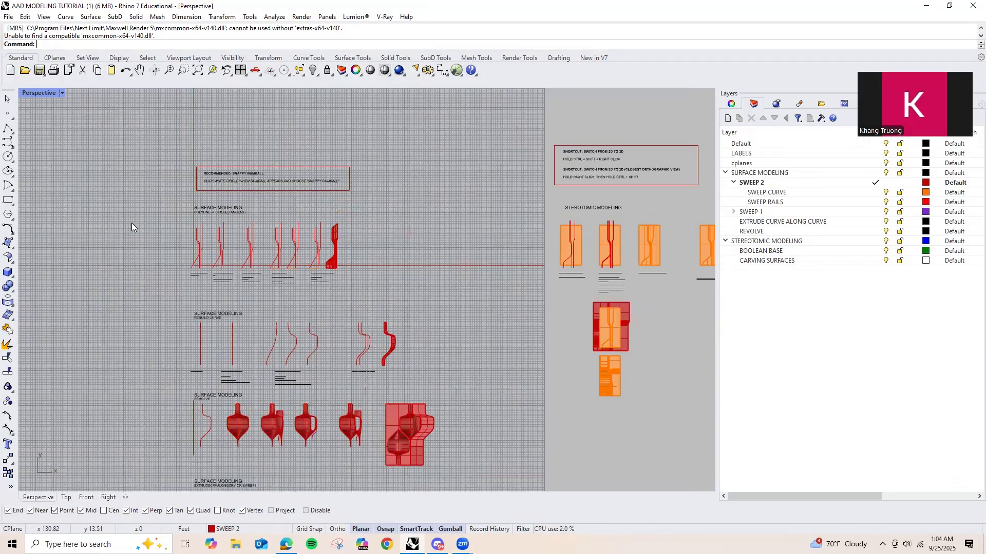
pyautogui.scroll(2, 132, 224)
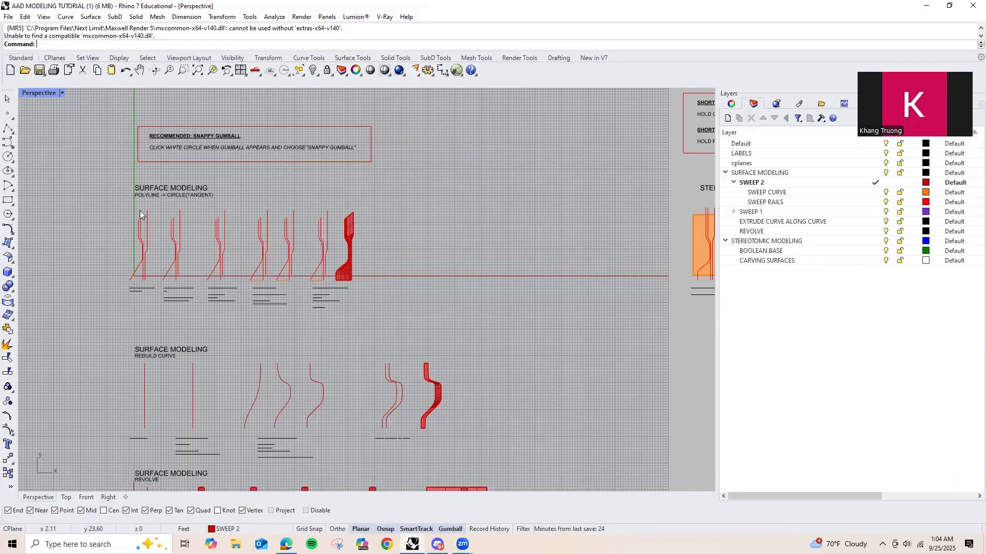
pyautogui.scroll(-2, 139, 211)
pyautogui.moveTo(249, 211); pyautogui.dragTo(159, 193, button='right')
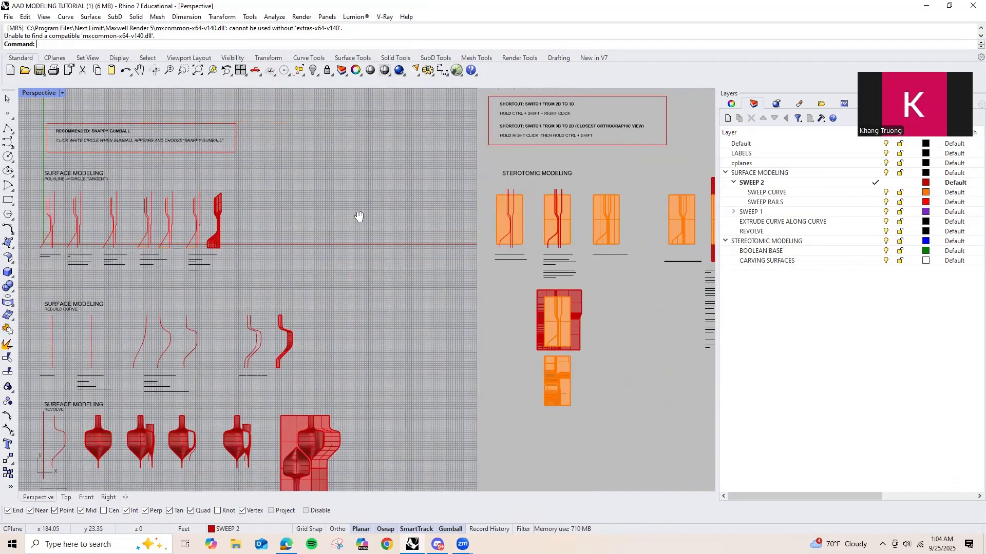
pyautogui.moveTo(359, 218); pyautogui.dragTo(228, 245, button='right')
# Step: Extend the "STEROTOMIC MODELING" heading text with "(CARVING OUT OF MASS)"
pyautogui.scroll(6, 414, 203)
pyautogui.moveTo(444, 232); pyautogui.dragTo(383, 184, button='right')
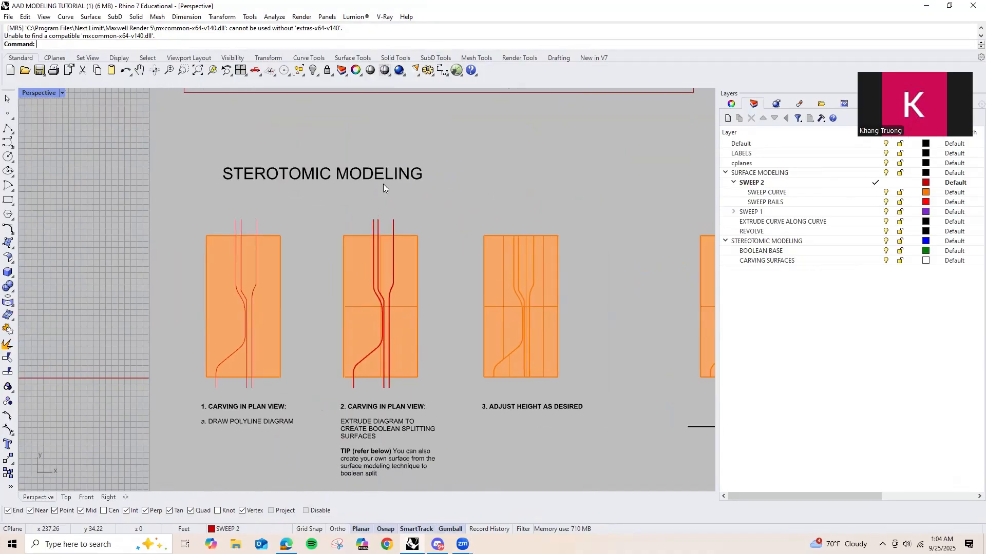
pyautogui.doubleClick(388, 174)
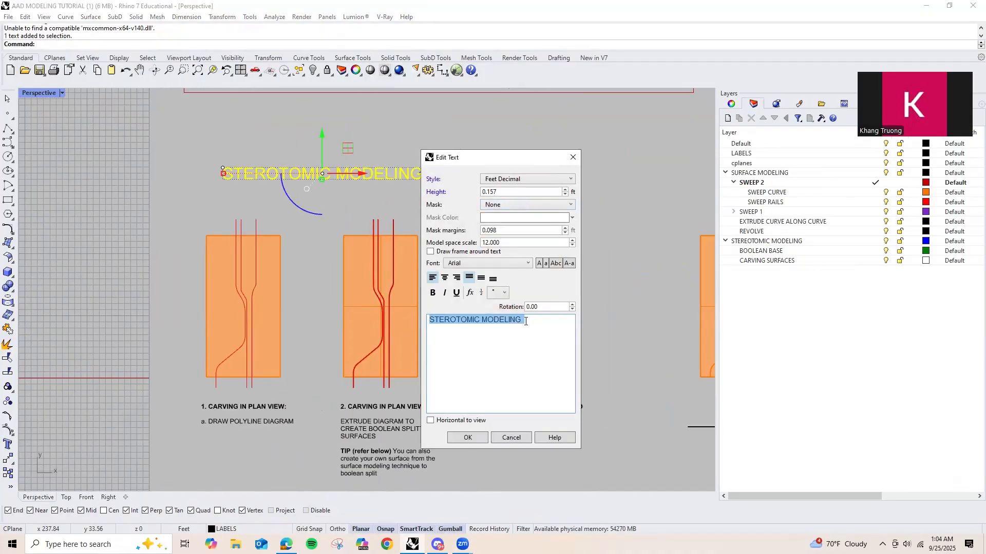
pyautogui.click(533, 319)
pyautogui.write('(carvin')
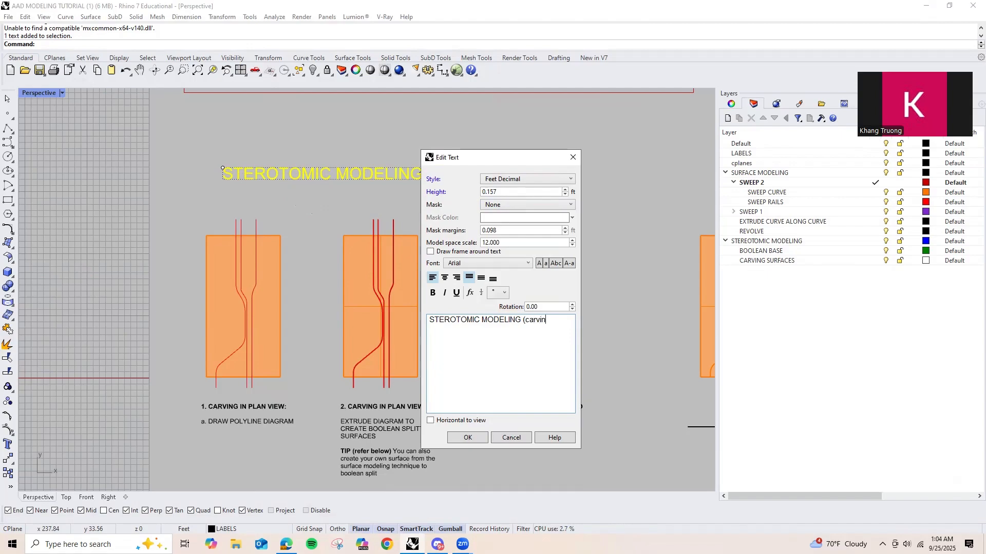
pyautogui.press('BackSpace')
pyautogui.press('BackSpace')
pyautogui.press('BackSpace')
pyautogui.press('BackSpace')
pyautogui.press('BackSpace')
pyautogui.press('BackSpace')
pyautogui.write('CARVING OUT OF')
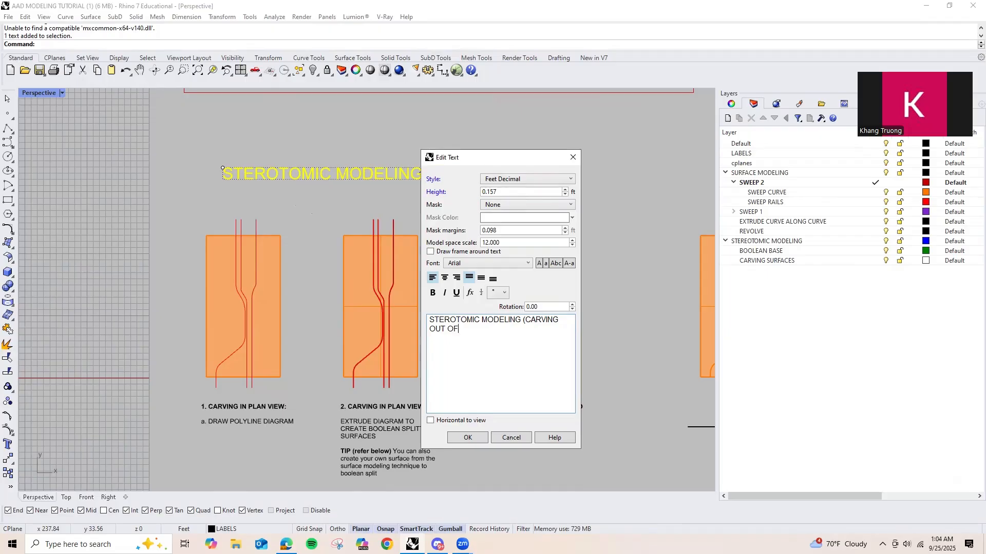
pyautogui.write(' MASS)')
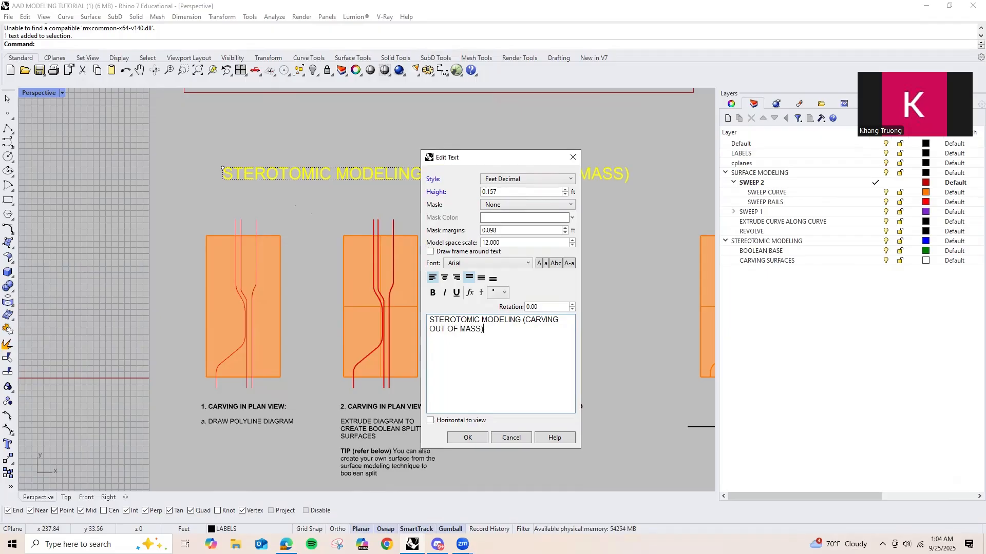
pyautogui.click(468, 438)
# Step: Select the rectangle around the snappy gumball note and view its gumball options
pyautogui.scroll(-8, 508, 219)
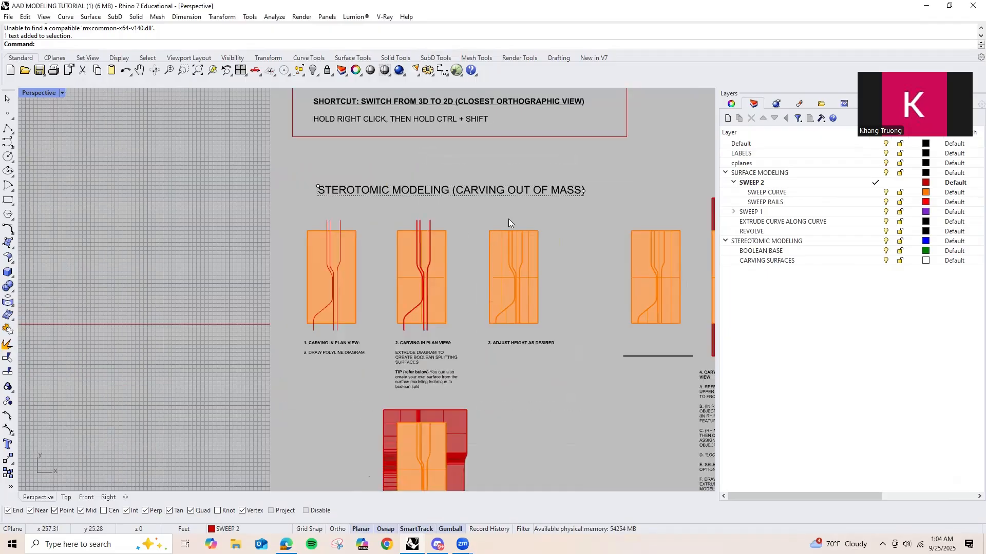
pyautogui.scroll(8, 188, 252)
pyautogui.moveTo(427, 196); pyautogui.dragTo(325, 272, button='right')
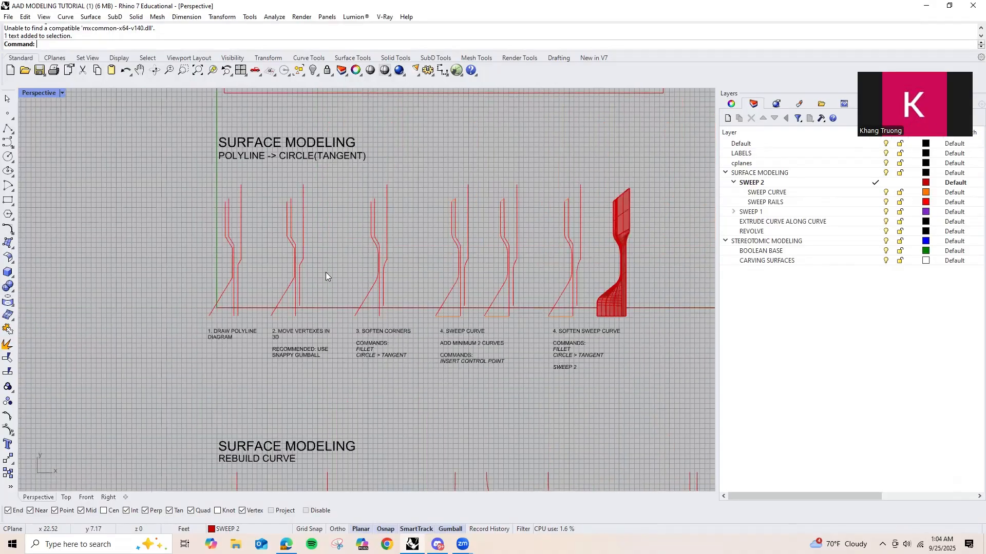
pyautogui.moveTo(332, 226); pyautogui.dragTo(272, 316, button='right')
pyautogui.scroll(4, 271, 310)
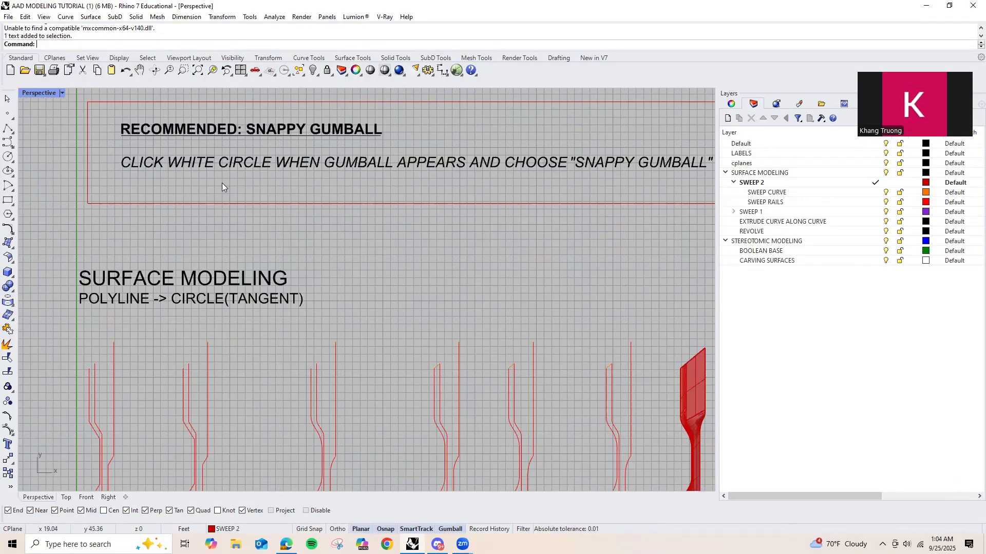
pyautogui.scroll(1, 222, 183)
pyautogui.click(221, 208)
pyautogui.scroll(-2, 211, 230)
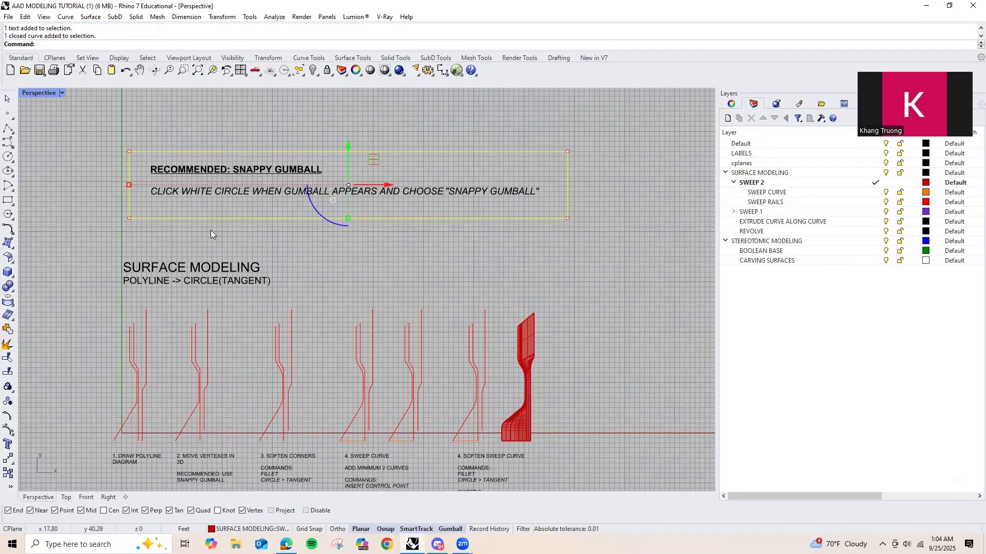
pyautogui.scroll(2, 230, 269)
pyautogui.scroll(1, 314, 215)
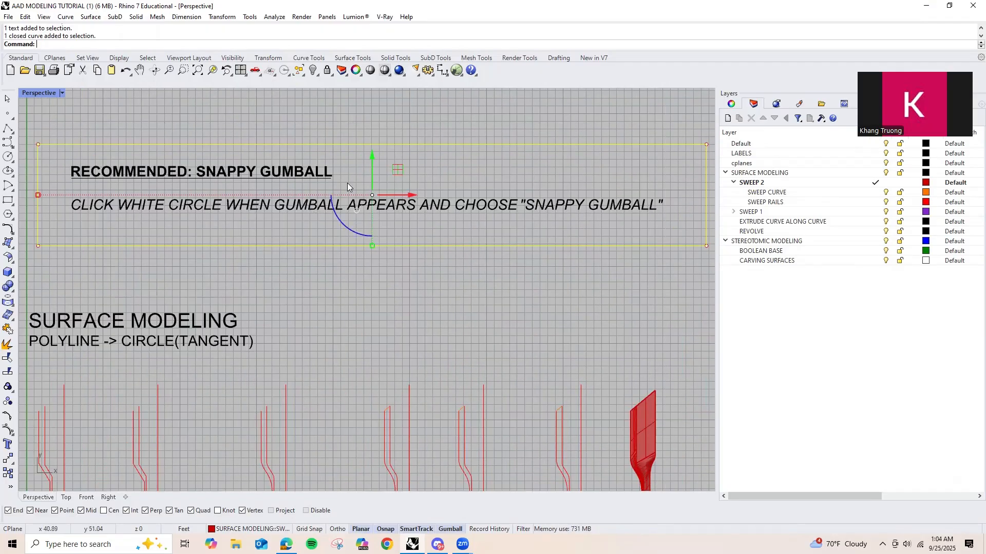
pyautogui.click(357, 211)
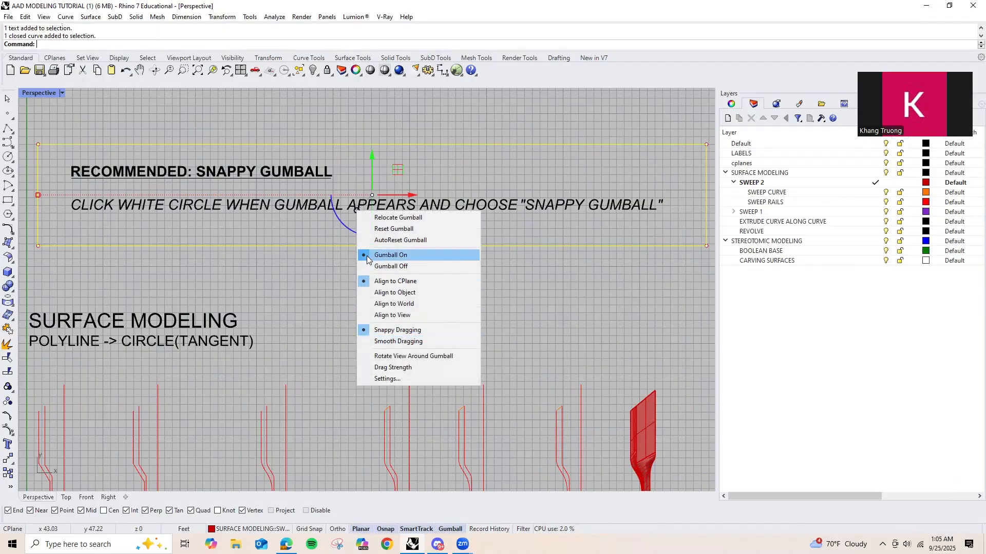
pyautogui.click(309, 270)
# Step: Switch the gumball to Smooth Dragging and back to Snappy Dragging
pyautogui.scroll(2, 359, 214)
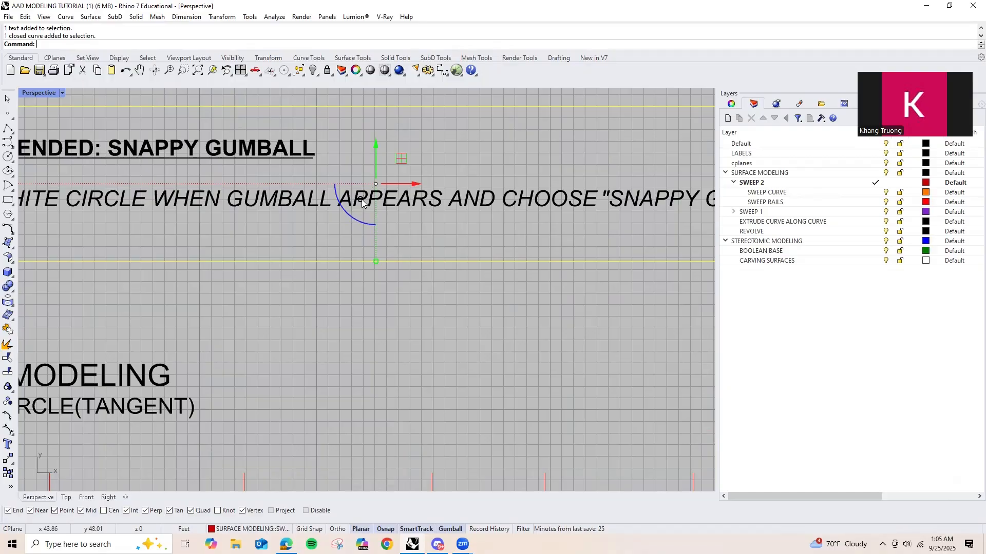
pyautogui.click(360, 202)
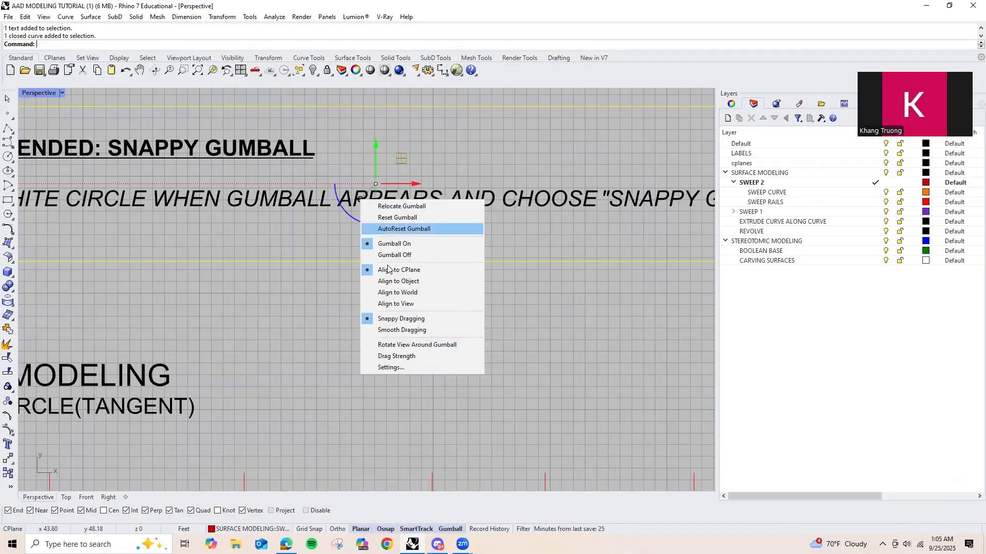
pyautogui.click(401, 330)
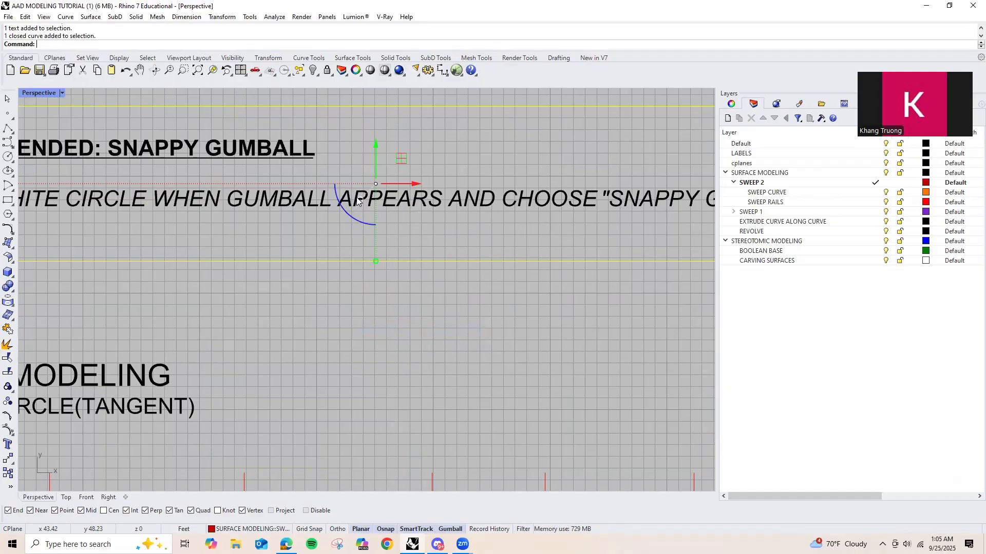
pyautogui.click(359, 200)
pyautogui.click(413, 317)
# Step: Move the note's rectangle down along the gumball's Y axis, and shift it freely over the Surface Modeling heading
pyautogui.scroll(-8, 417, 170)
pyautogui.click(434, 201)
pyautogui.click(434, 210)
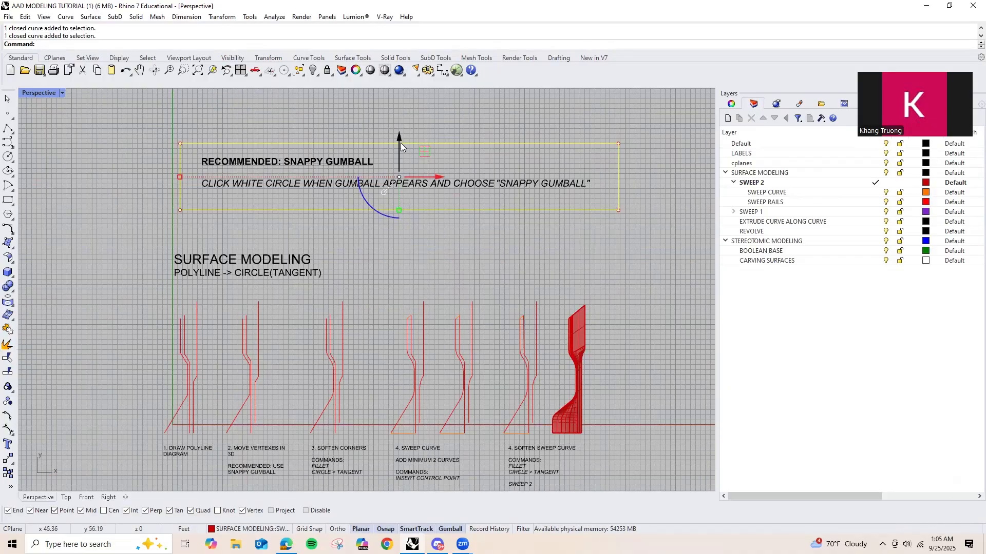
pyautogui.moveTo(400, 145); pyautogui.dragTo(398, 215)
pyautogui.scroll(3, 467, 185)
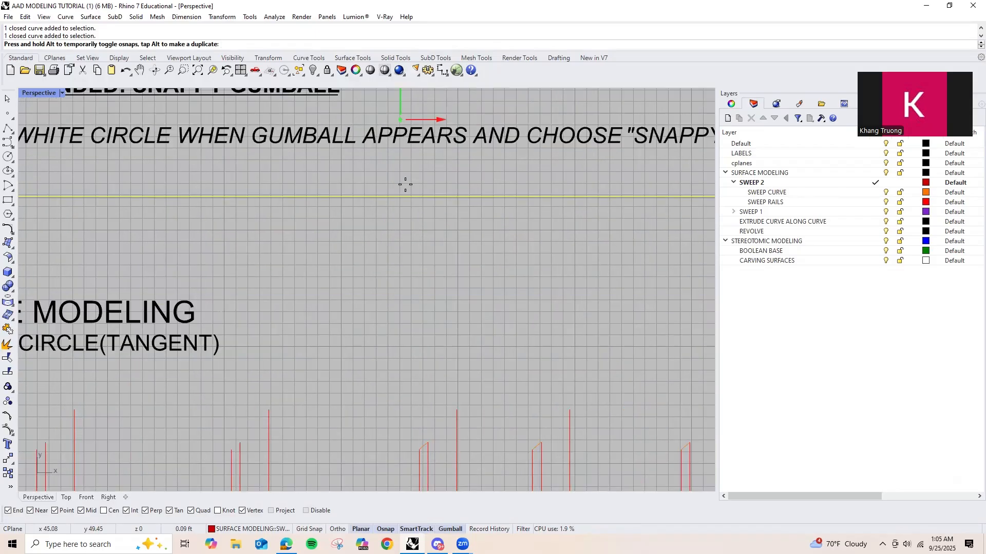
pyautogui.scroll(-3, 391, 173)
pyautogui.scroll(3, 393, 151)
pyautogui.moveTo(395, 165); pyautogui.dragTo(392, 240)
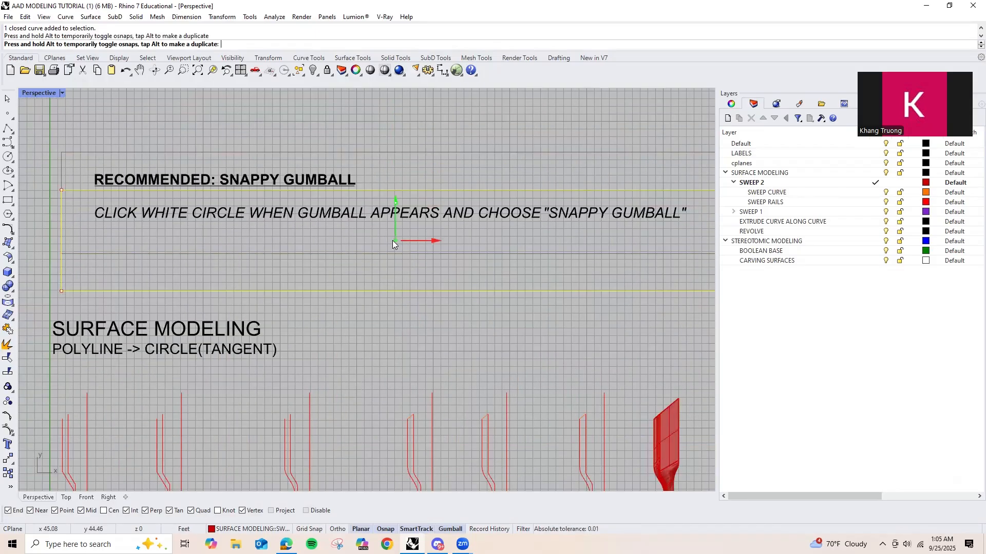
pyautogui.click(389, 308)
pyautogui.scroll(-4, 407, 268)
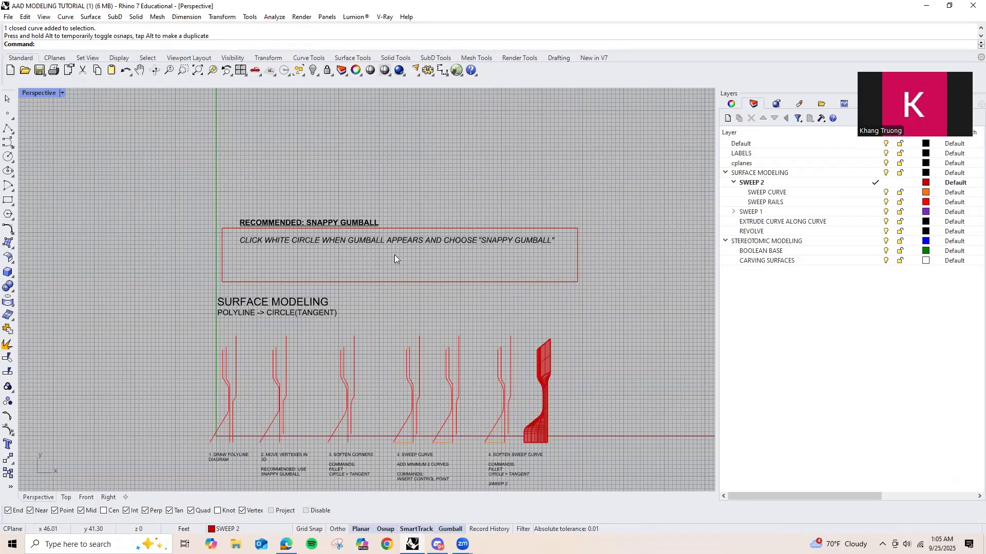
pyautogui.moveTo(383, 282); pyautogui.dragTo(388, 290)
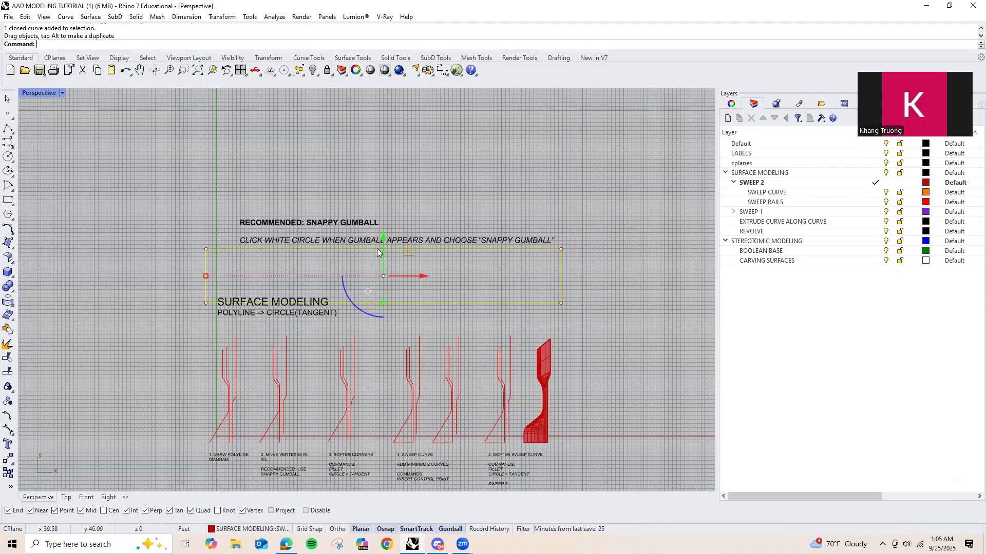
# Step: Relocate the rectangle's gumball to its lower-right corner and move the rectangle up around the snappy gumball note
pyautogui.keyDown('ctrl'); pyautogui.moveTo(382, 254); pyautogui.dragTo(550, 306); pyautogui.keyUp('ctrl')
pyautogui.moveTo(564, 269); pyautogui.dragTo(623, 241)
pyautogui.scroll(3, 622, 248)
pyautogui.scroll(-3, 562, 270)
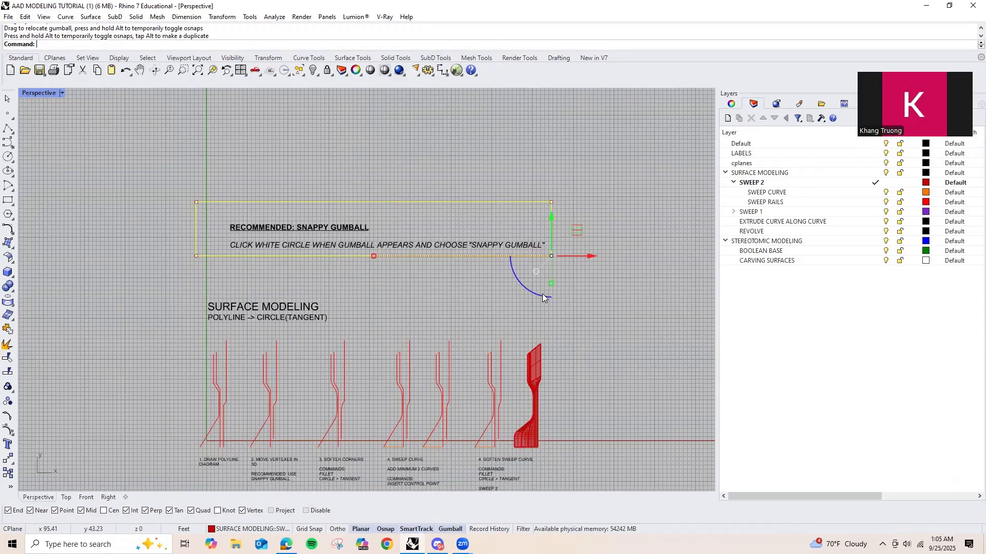
# Step: Rotate the rectangle about its lower-right corner with the gumball, and undo the rotation
pyautogui.moveTo(546, 297); pyautogui.dragTo(598, 329)
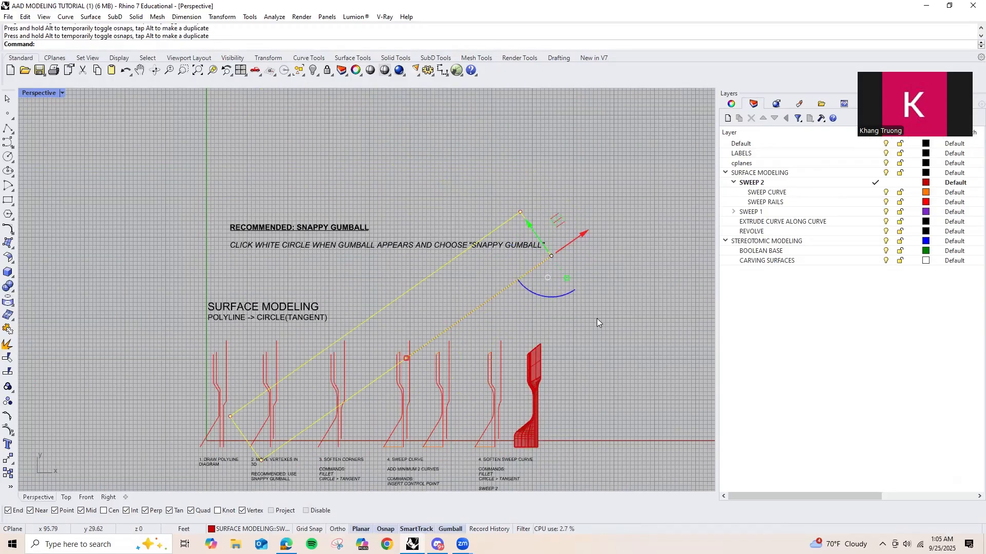
pyautogui.hotkey('ctrl', 'z')
# Step: Reposition the rectangle along the gumball's X and Y axes so it frames the snappy gumball note, and deselect it
pyautogui.moveTo(597, 259); pyautogui.dragTo(615, 258)
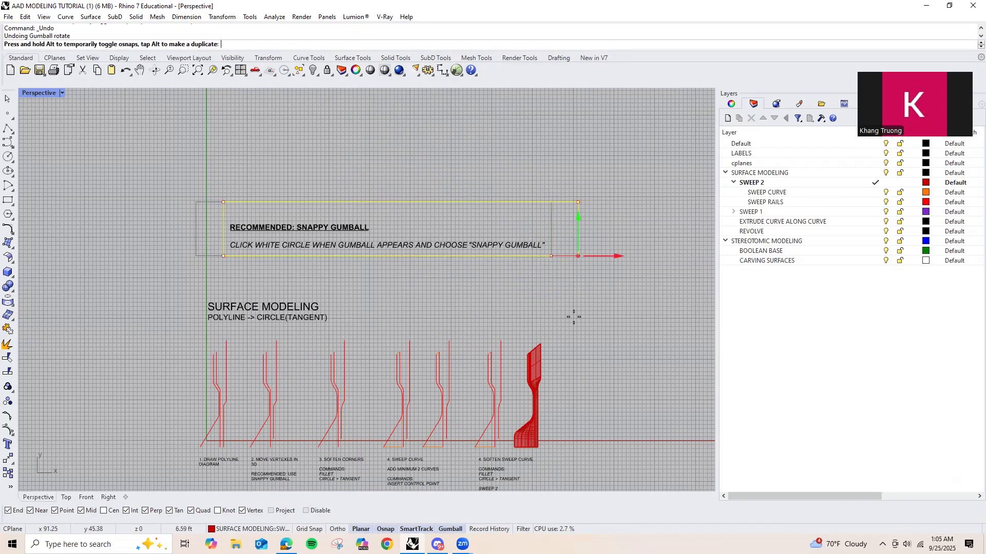
pyautogui.moveTo(573, 218); pyautogui.dragTo(621, 263)
pyautogui.click(589, 286)
pyautogui.scroll(4, 591, 287)
pyautogui.click(573, 288)
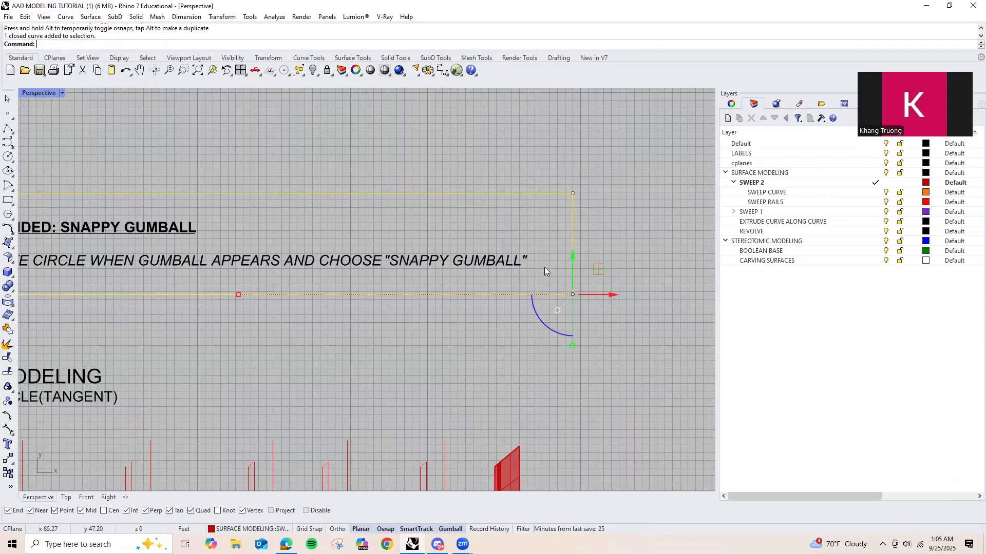
pyautogui.scroll(-2, 544, 267)
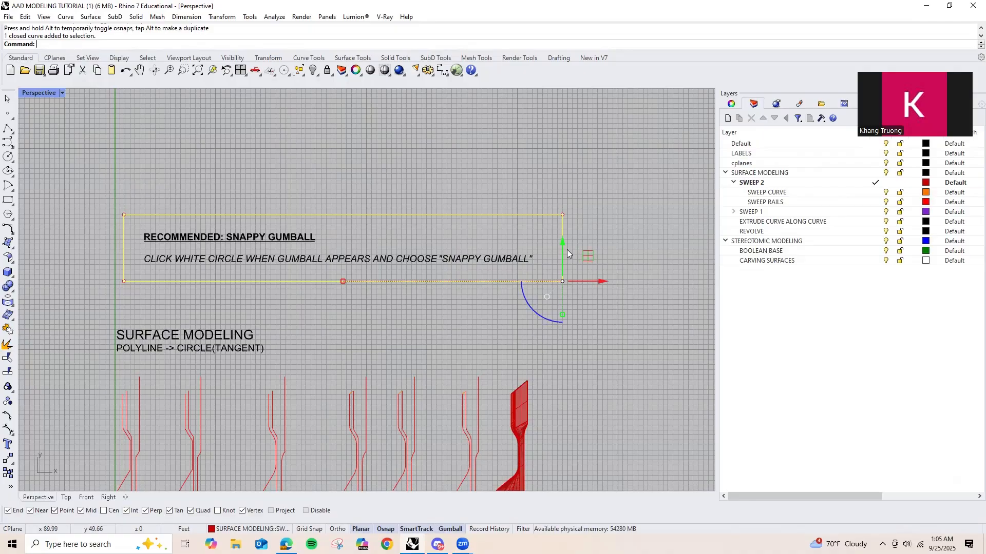
pyautogui.moveTo(567, 250); pyautogui.dragTo(359, 283)
pyautogui.click(468, 175)
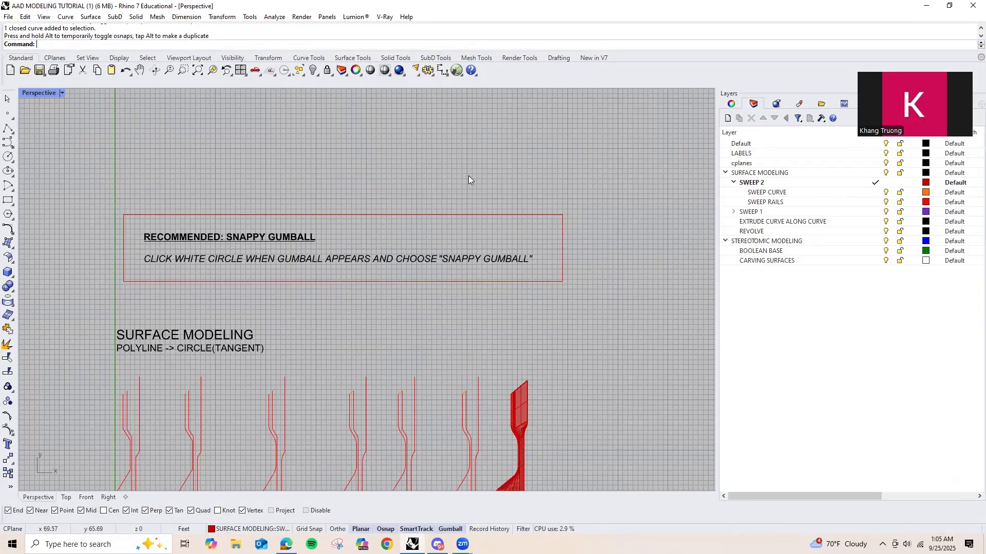
# Step: Examine the polyline-to-circle surface modeling stages, from drawing the polyline diagram to softening the corners
pyautogui.scroll(-3, 468, 175)
pyautogui.scroll(3, 325, 358)
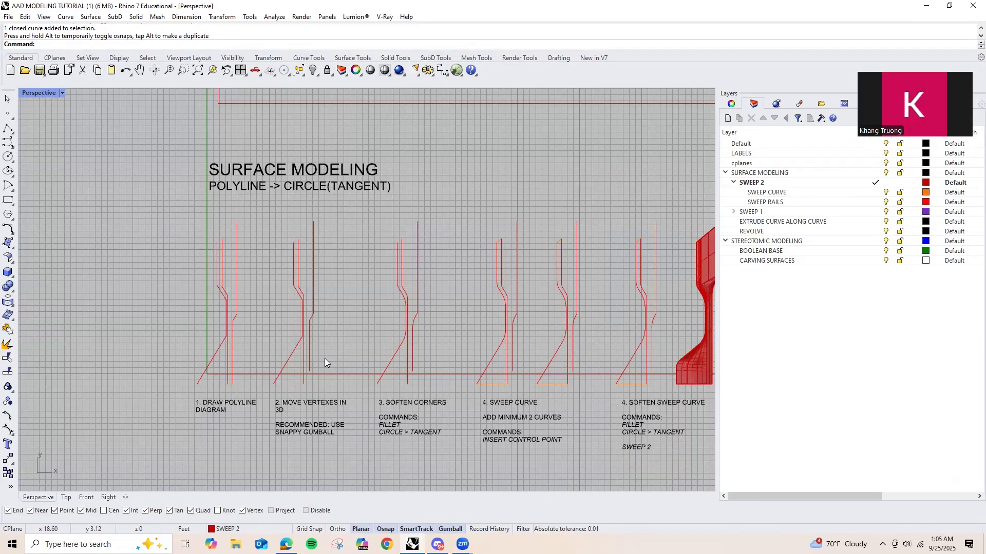
pyautogui.scroll(-2, 322, 334)
pyautogui.scroll(4, 295, 321)
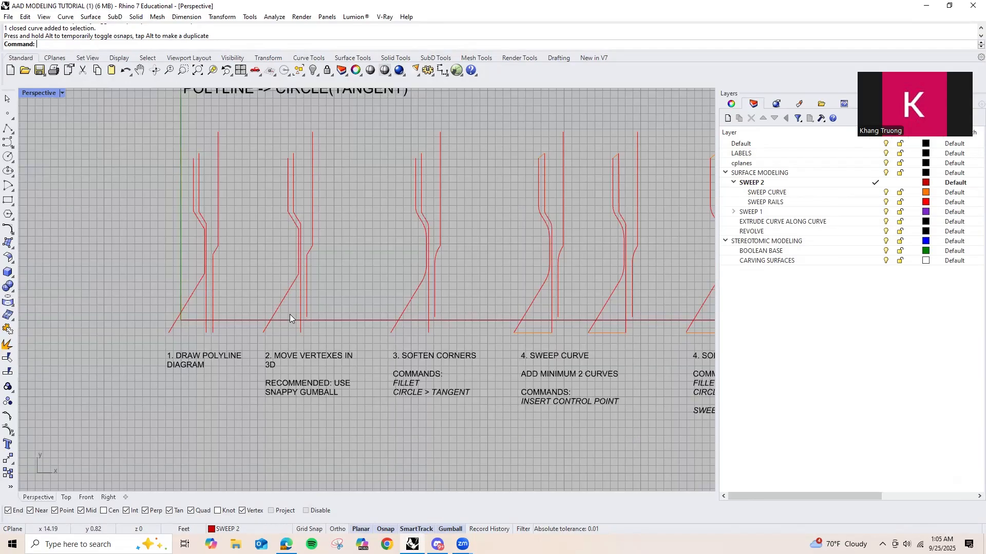
pyautogui.scroll(1, 253, 346)
pyautogui.scroll(1, 198, 281)
pyautogui.scroll(1, 213, 290)
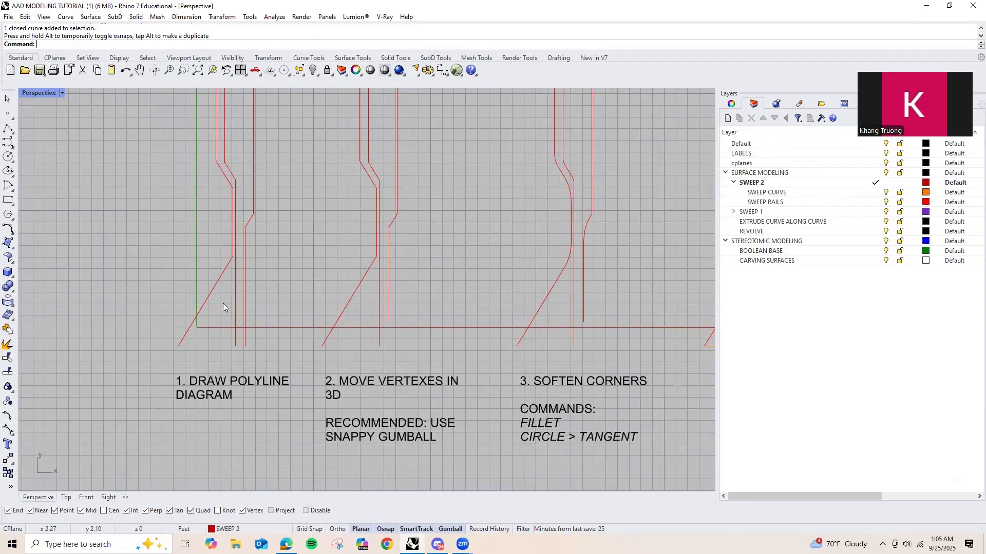
pyautogui.scroll(-3, 214, 310)
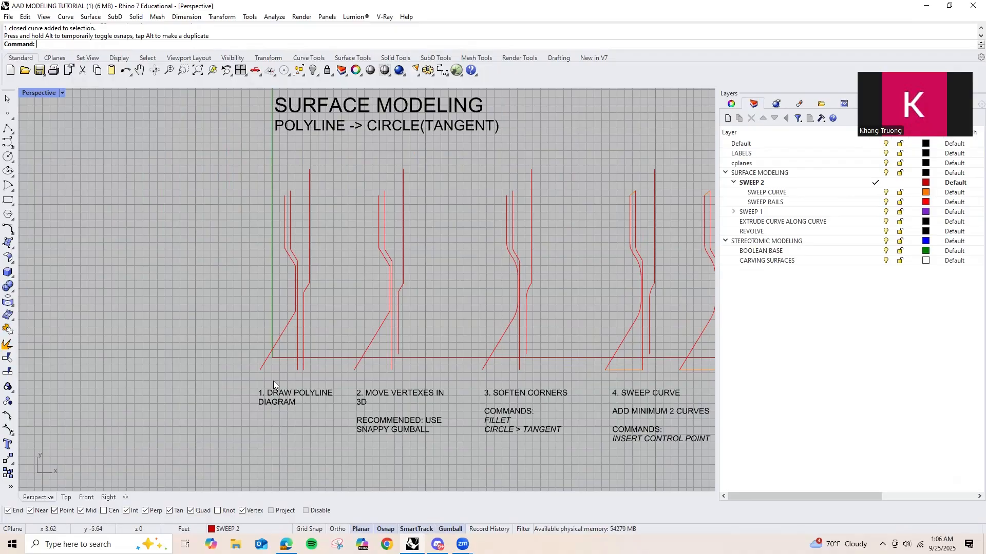
# Step: Examine the red polylines of the stage 1 diagram and compare them with the neighboring stages
pyautogui.scroll(2, 302, 322)
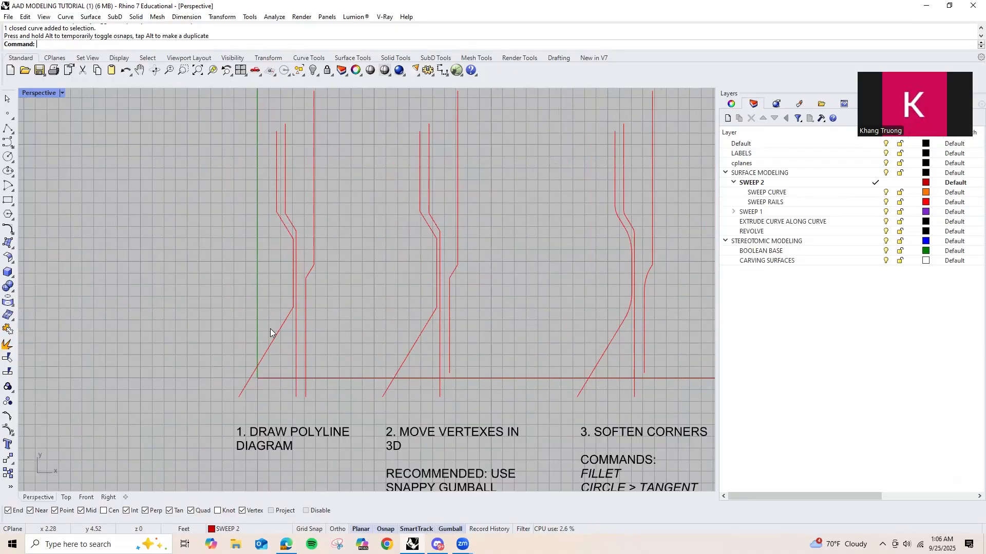
pyautogui.scroll(-1, 213, 303)
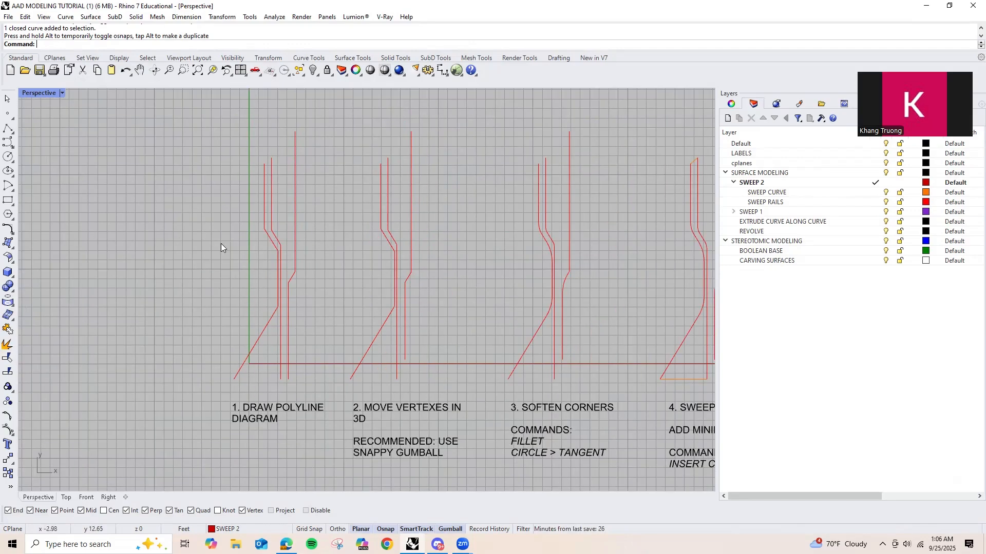
pyautogui.scroll(2, 272, 314)
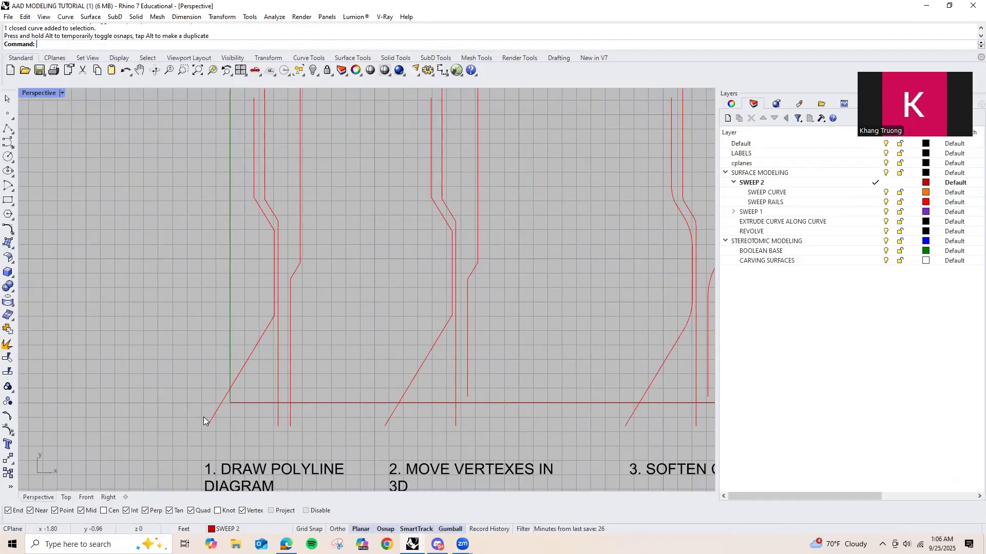
pyautogui.scroll(-1, 204, 382)
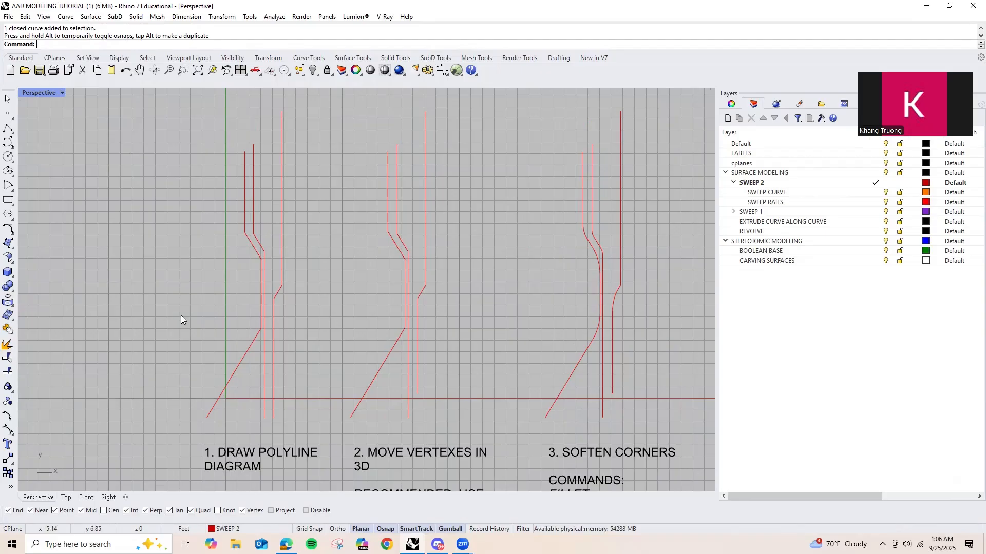
pyautogui.scroll(-1, 197, 311)
pyautogui.scroll(1, 243, 232)
pyautogui.scroll(-1, 240, 220)
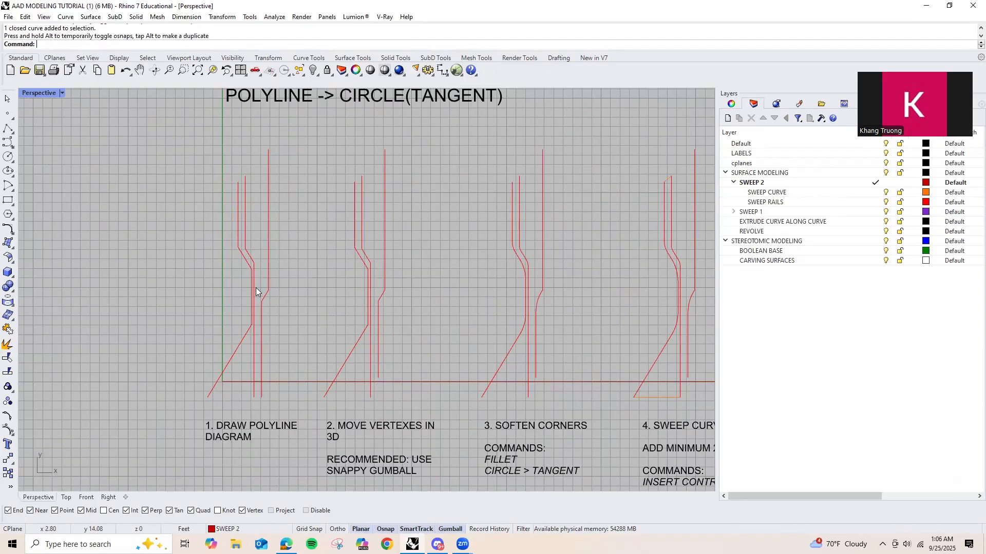
pyautogui.scroll(1, 249, 260)
# Step: Select the leftmost stage 1 polyline, inspect its vertices from several angles to see that it is flat, and deselect it
pyautogui.moveTo(262, 353); pyautogui.dragTo(278, 277, button='right')
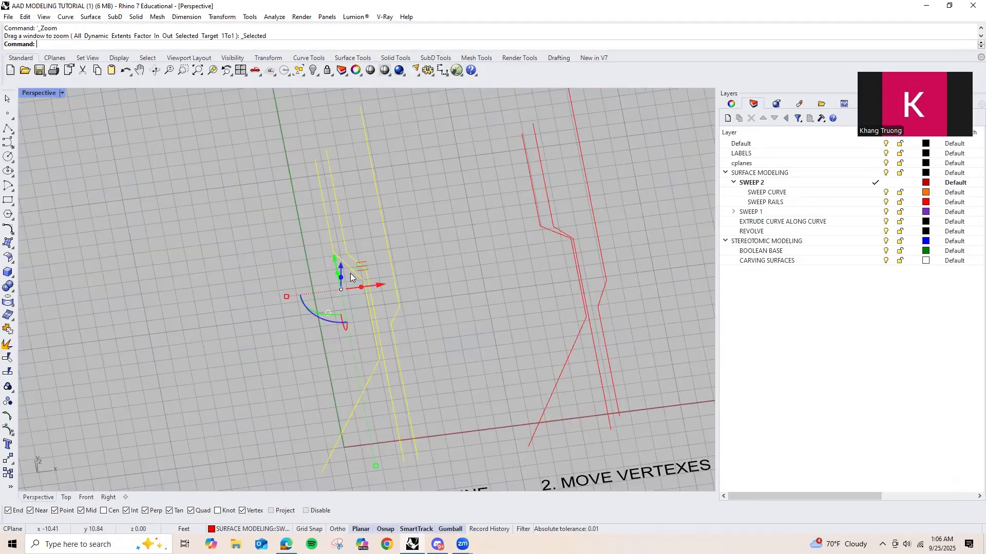
pyautogui.click(351, 274)
pyautogui.scroll(6, 349, 273)
pyautogui.click(347, 265)
pyautogui.scroll(-2, 328, 288)
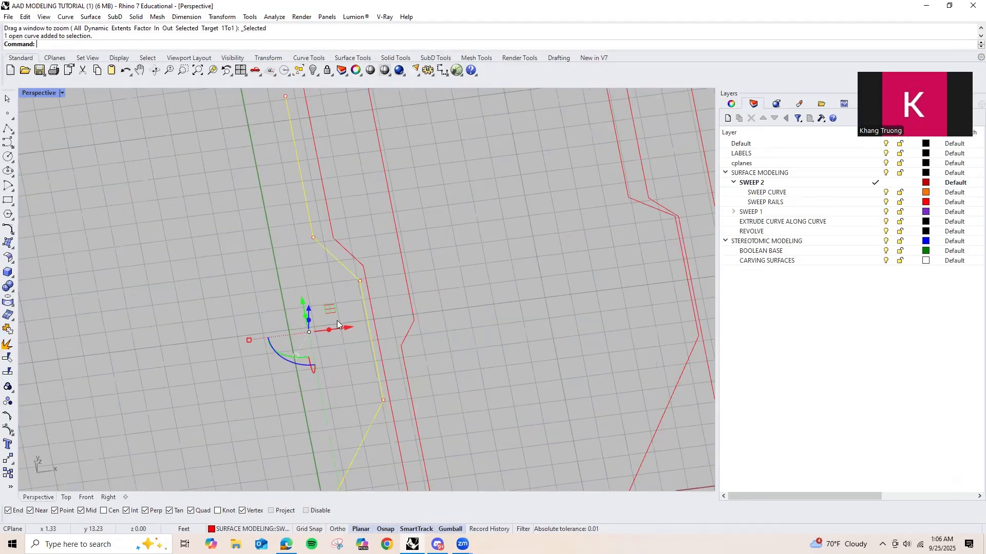
pyautogui.keyDown('shift'); pyautogui.moveTo(337, 320); pyautogui.dragTo(291, 302, button='right'); pyautogui.keyUp('shift')
pyautogui.moveTo(304, 345)
pyautogui.mouseDown(button='right')
pyautogui.moveTo(280, 316)
pyautogui.moveTo(297, 325)
pyautogui.moveTo(278, 333)
pyautogui.moveTo(355, 334)
pyautogui.moveTo(294, 344)
pyautogui.mouseUp(button='right')
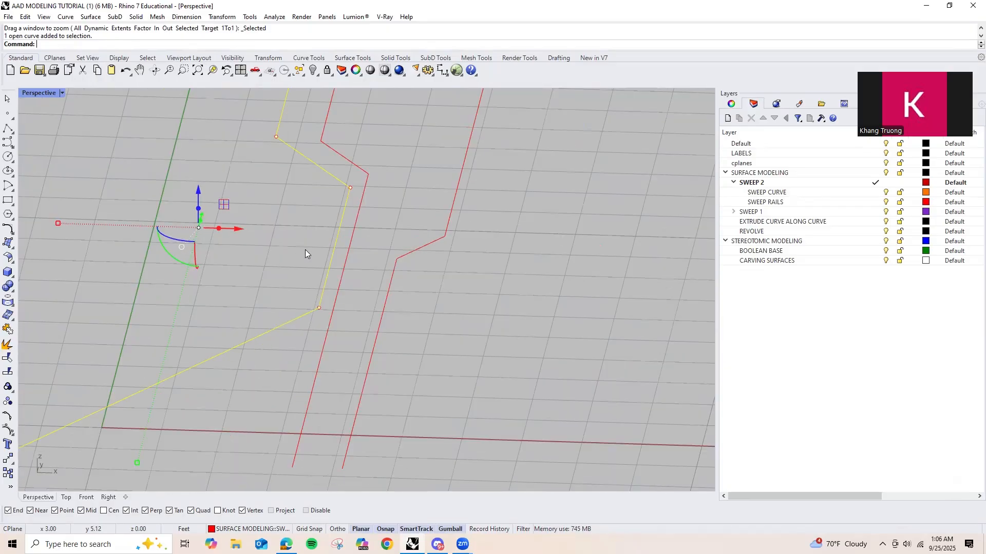
pyautogui.moveTo(305, 250)
pyautogui.mouseDown(button='right')
pyautogui.moveTo(277, 258)
pyautogui.moveTo(384, 257)
pyautogui.mouseUp(button='right')
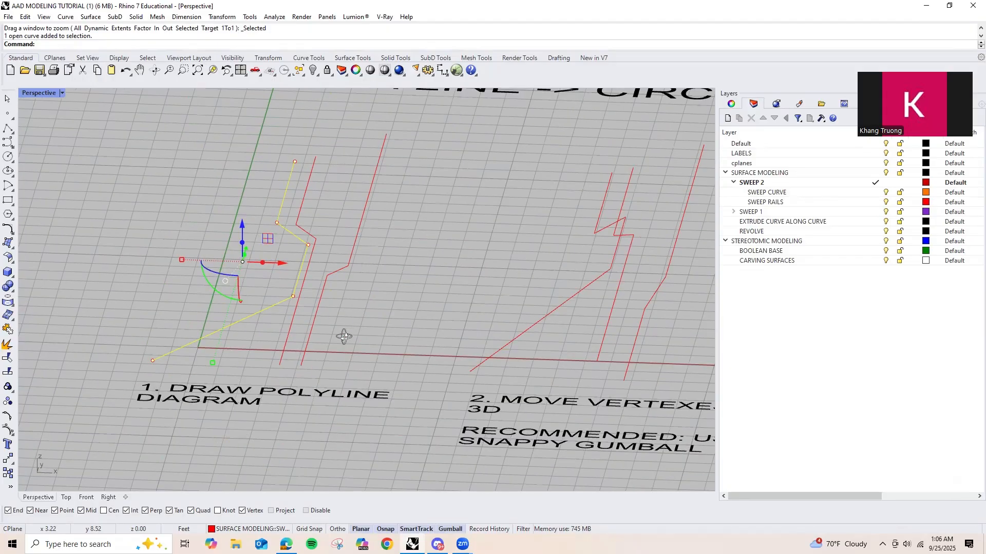
pyautogui.moveTo(344, 336); pyautogui.dragTo(330, 351, button='right')
pyautogui.moveTo(329, 298); pyautogui.dragTo(279, 307, button='right')
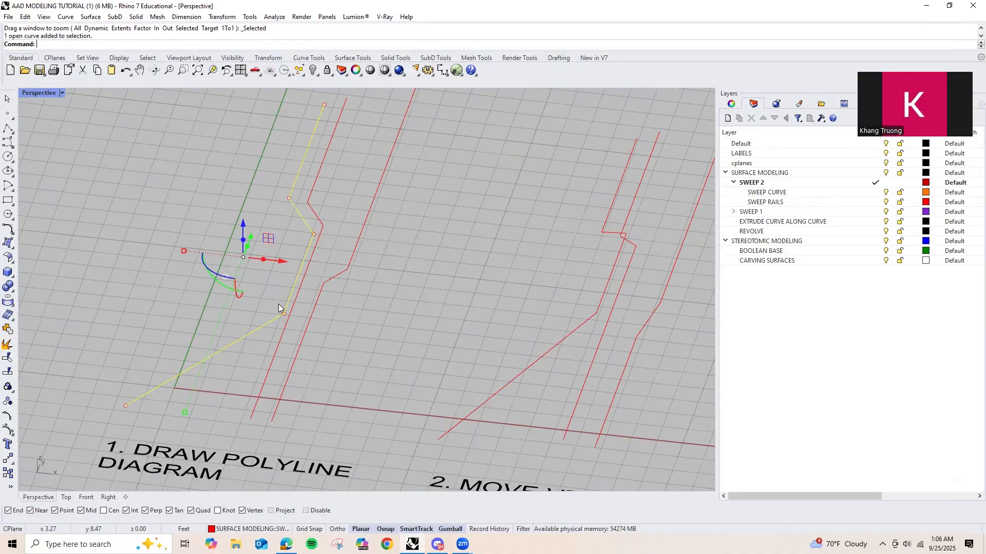
pyautogui.press('Escape')
pyautogui.moveTo(217, 342); pyautogui.dragTo(203, 329, button='right')
pyautogui.scroll(-3, 303, 250)
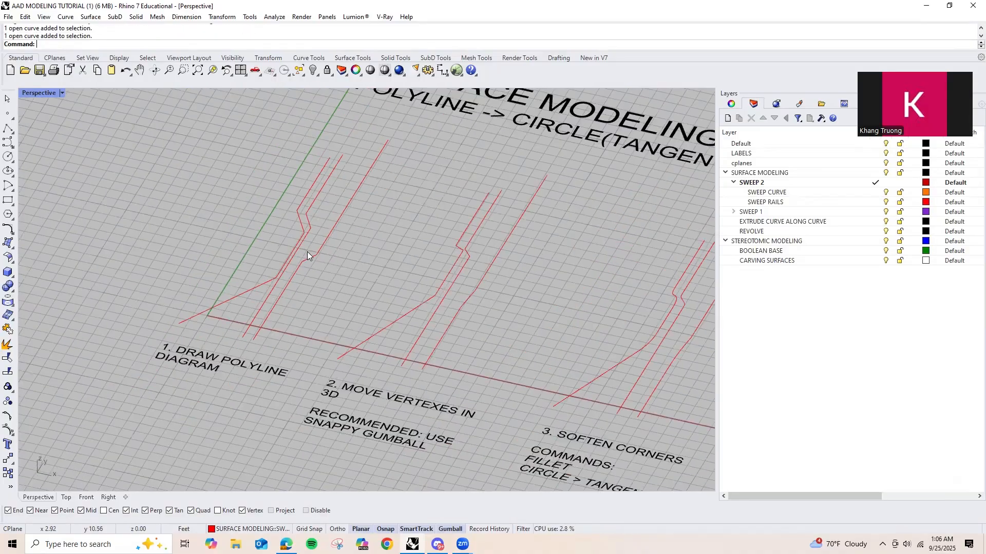
# Step: Select vertices on the stage 2 polyline, inspect their 3D position from several angles, and clear the selection
pyautogui.moveTo(364, 254); pyautogui.dragTo(332, 288, button='right')
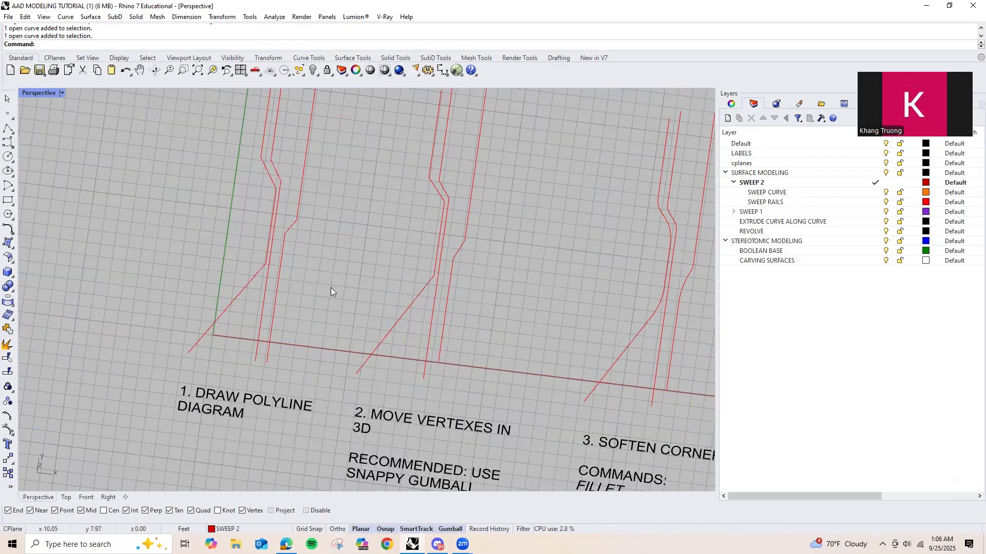
pyautogui.scroll(-2, 385, 220)
pyautogui.scroll(2, 366, 233)
pyautogui.moveTo(388, 221); pyautogui.dragTo(464, 249, button='right')
pyautogui.click(384, 194)
pyautogui.click(334, 239)
pyautogui.keyDown('shift'); pyautogui.click(436, 207); pyautogui.keyUp('shift')
pyautogui.moveTo(386, 178); pyautogui.dragTo(343, 168, button='right')
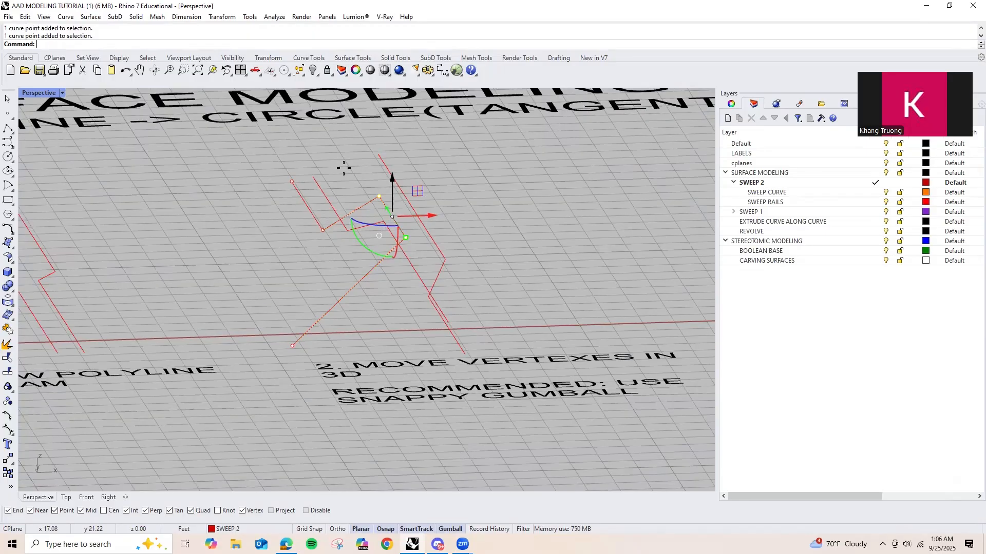
pyautogui.click(267, 216)
pyautogui.moveTo(270, 221); pyautogui.dragTo(393, 356, button='right')
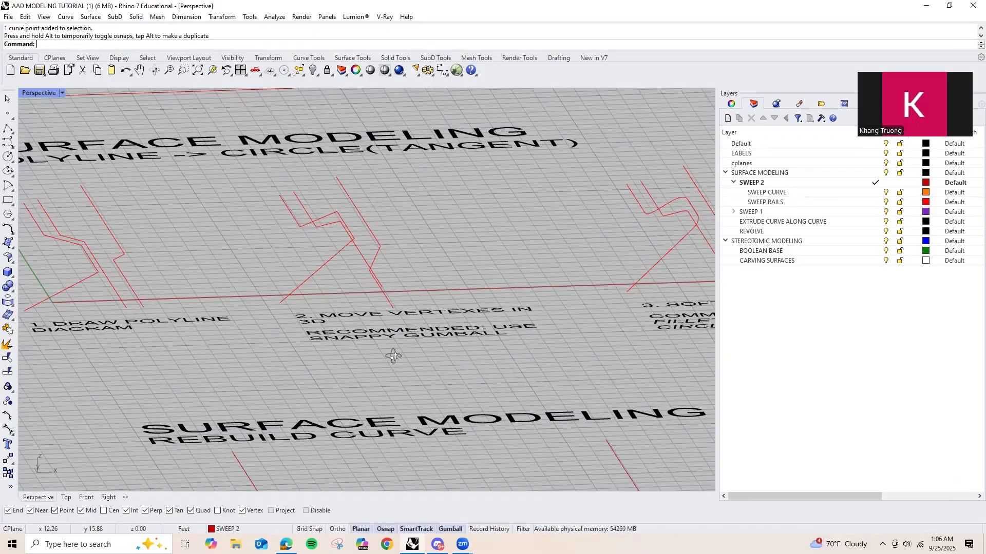
pyautogui.moveTo(349, 278); pyautogui.dragTo(278, 280, button='right')
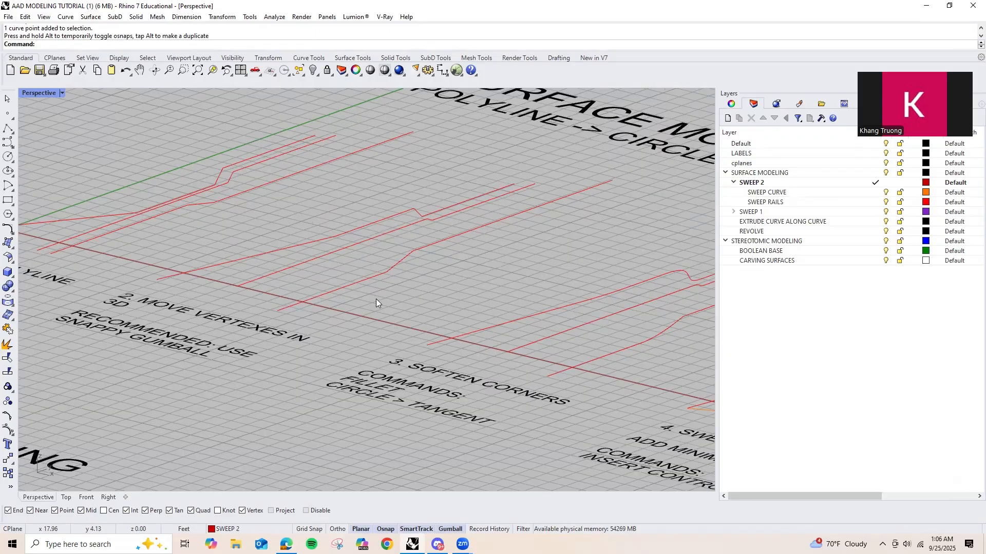
pyautogui.moveTo(385, 343); pyautogui.dragTo(396, 280, button='right')
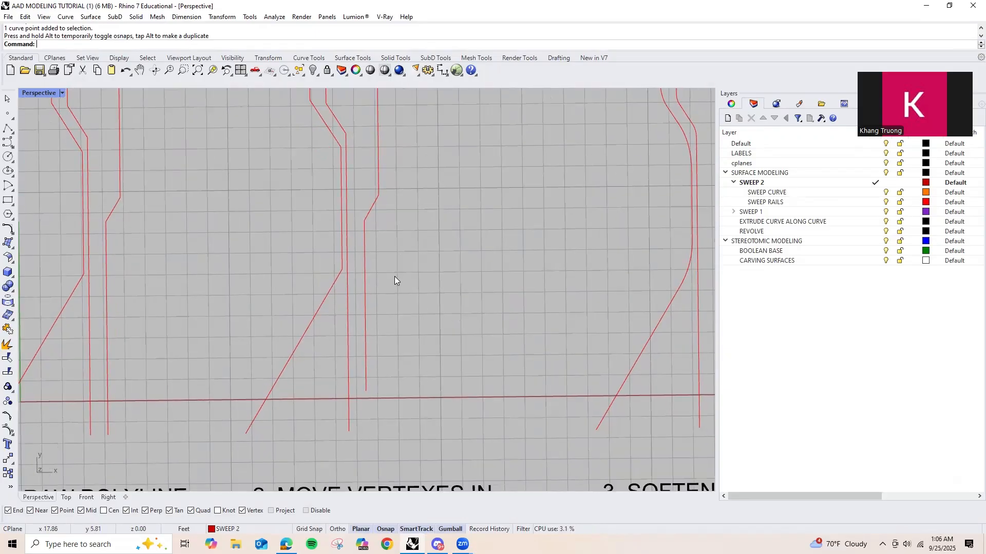
# Step: Select the stage 2 polylines to inspect their vertices, and deselect them
pyautogui.scroll(-2, 391, 272)
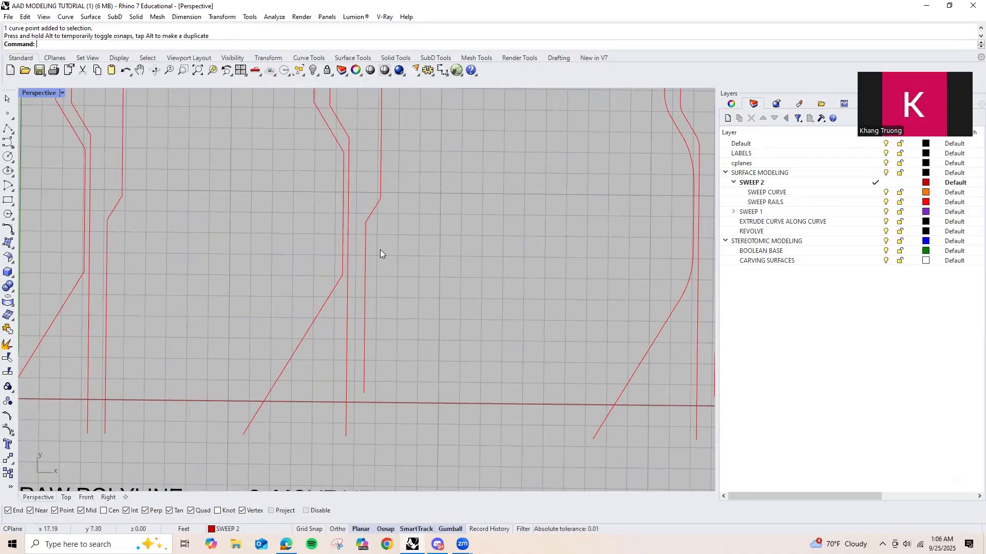
pyautogui.scroll(-2, 380, 250)
pyautogui.moveTo(352, 232); pyautogui.dragTo(298, 241, button='right')
pyautogui.scroll(-2, 349, 255)
pyautogui.keyDown('shift'); pyautogui.moveTo(234, 250); pyautogui.dragTo(315, 244, button='right'); pyautogui.keyUp('shift')
pyautogui.scroll(3, 314, 240)
pyautogui.click(327, 275)
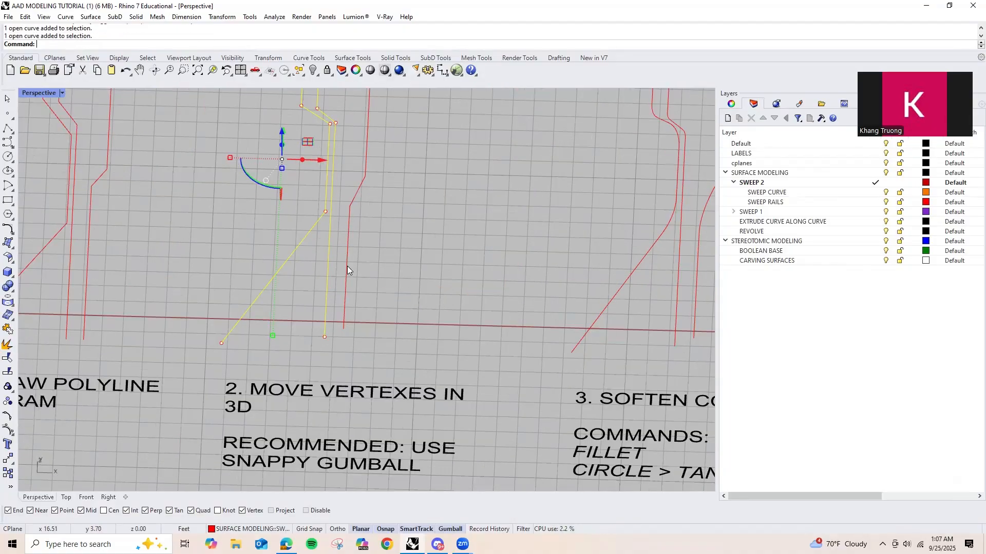
pyautogui.keyDown('shift'); pyautogui.click(347, 266); pyautogui.keyUp('shift')
pyautogui.press('Escape')
# Step: Restore the plan view and add the line "COMMANDS: POINTSON" to the "2. MOVE VERTEXES IN 3D" label above its recommendation
pyautogui.press('Home')
pyautogui.press('Home')
pyautogui.press('Home')
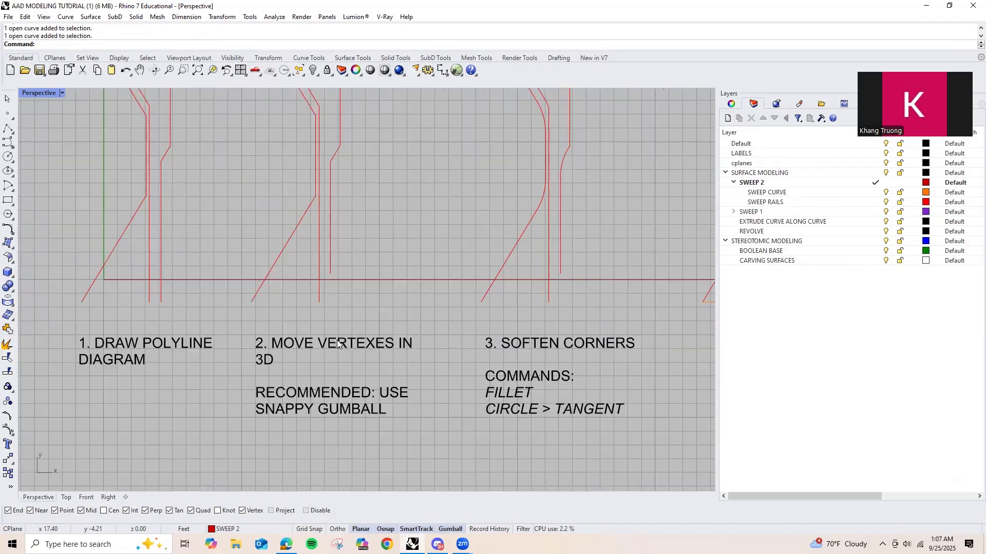
pyautogui.press('Home')
pyautogui.press('Home')
pyautogui.press('Home')
pyautogui.doubleClick(327, 333)
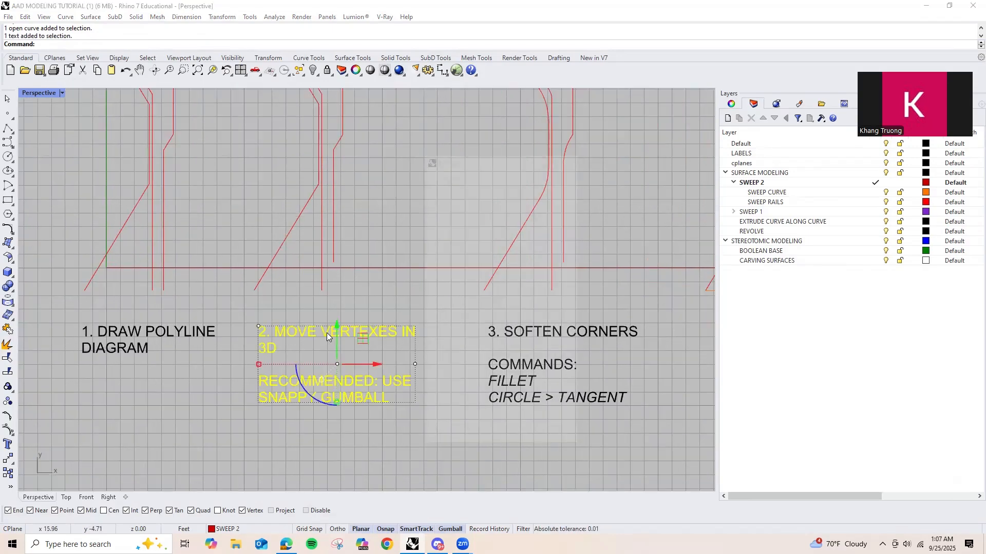
pyautogui.click(462, 320)
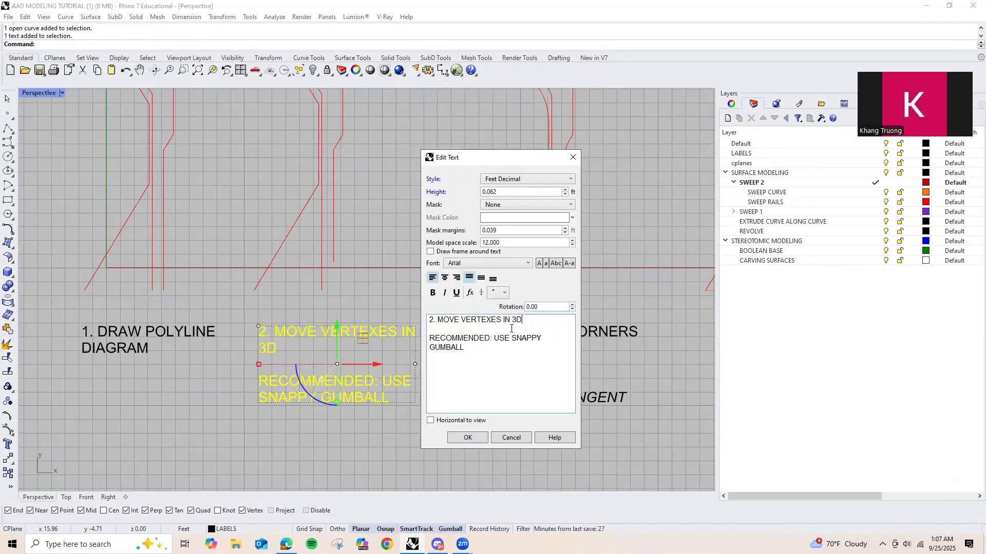
pyautogui.press('Return')
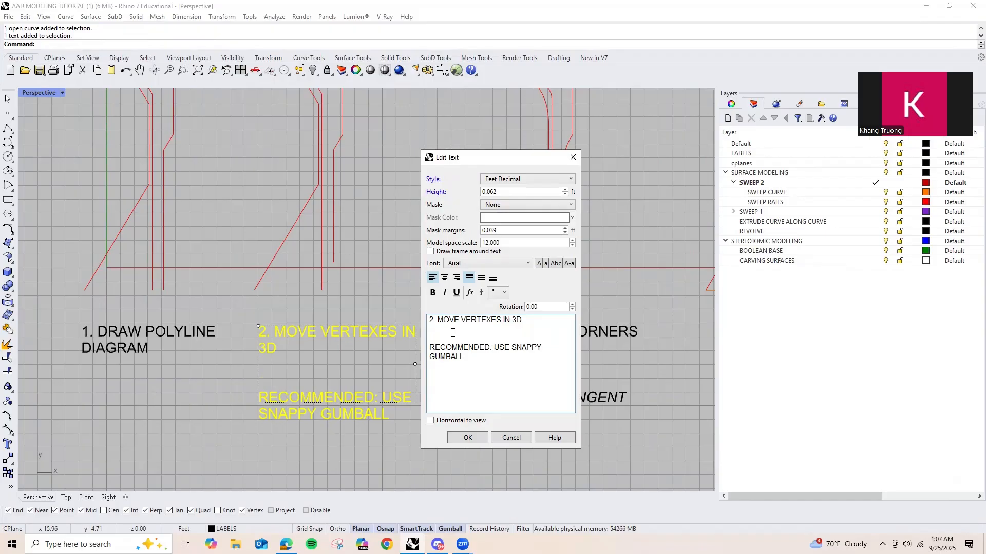
pyautogui.press('Return')
pyautogui.write('COMMANDS:')
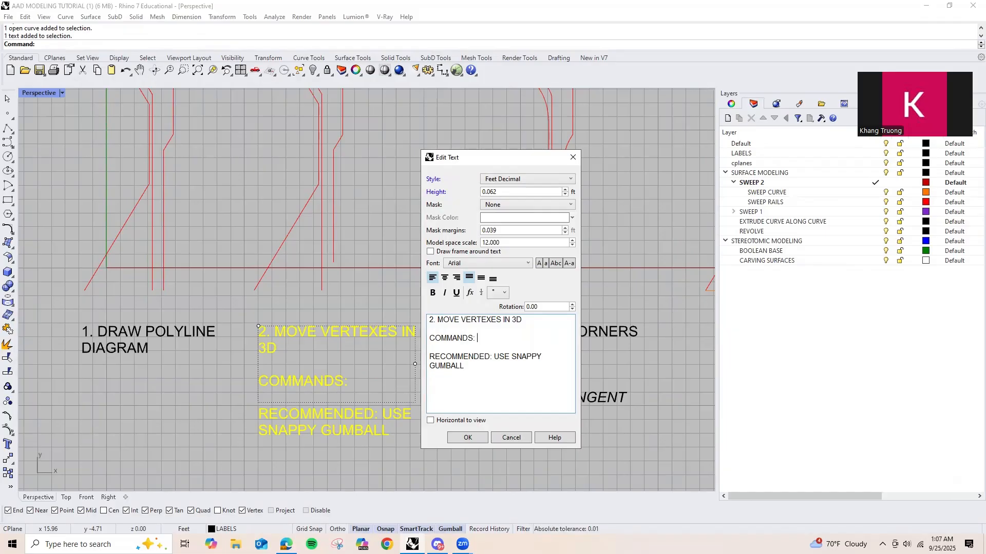
pyautogui.write('POINTSON')
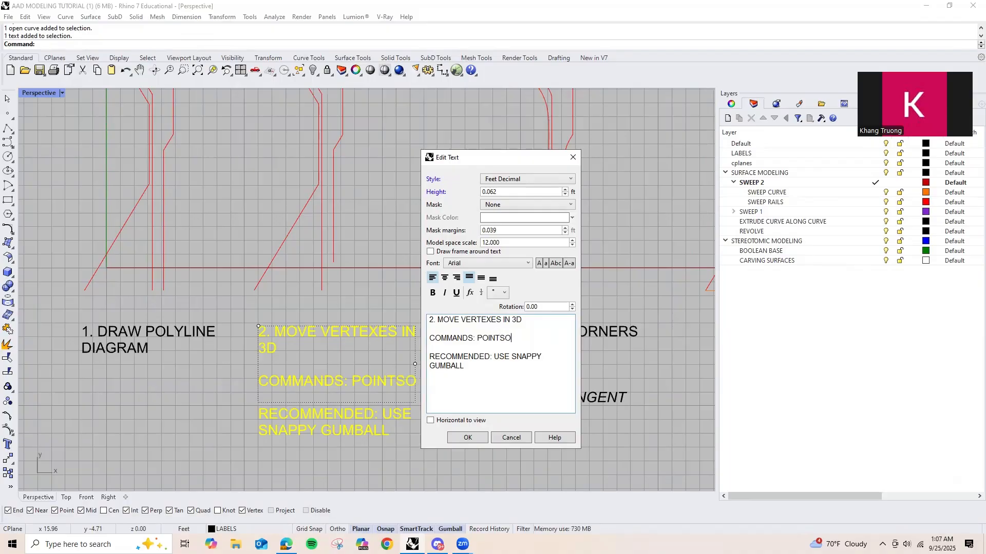
pyautogui.click(482, 437)
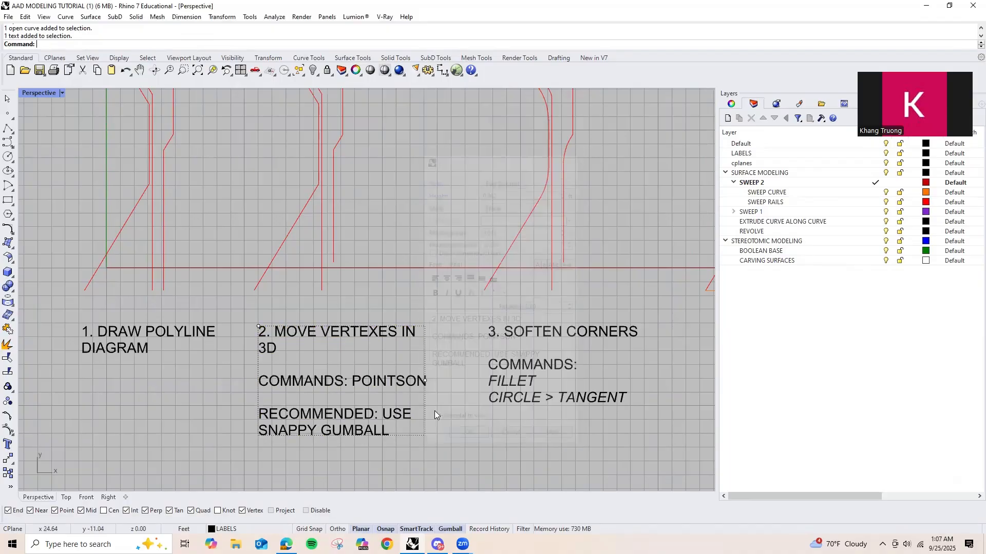
# Step: Turn on the control points of the three stage 2 polylines with PointsOn
pyautogui.scroll(-3, 378, 279)
pyautogui.scroll(4, 421, 370)
pyautogui.scroll(-2, 362, 259)
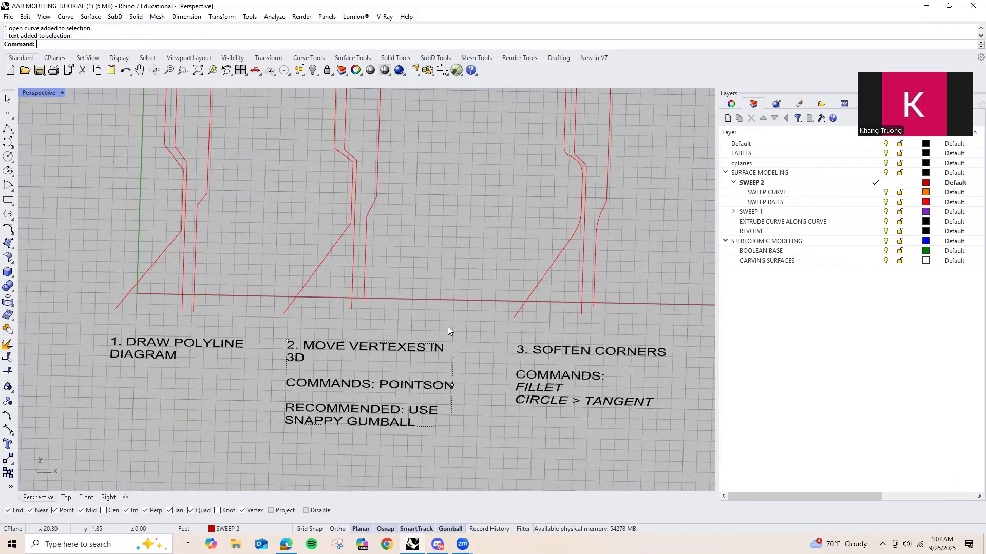
pyautogui.scroll(3, 448, 326)
pyautogui.moveTo(447, 327); pyautogui.dragTo(307, 339)
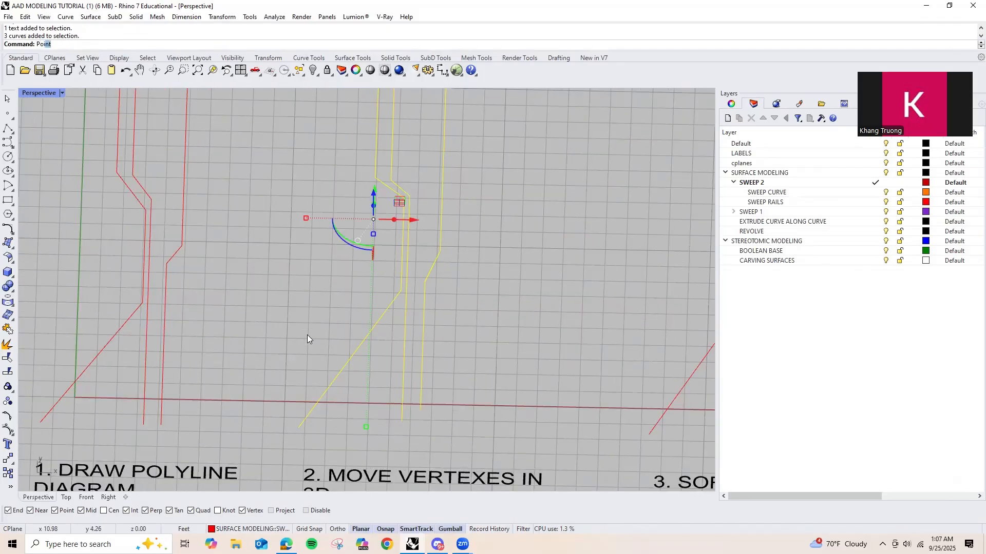
pyautogui.write('On')
pyautogui.press('Return')
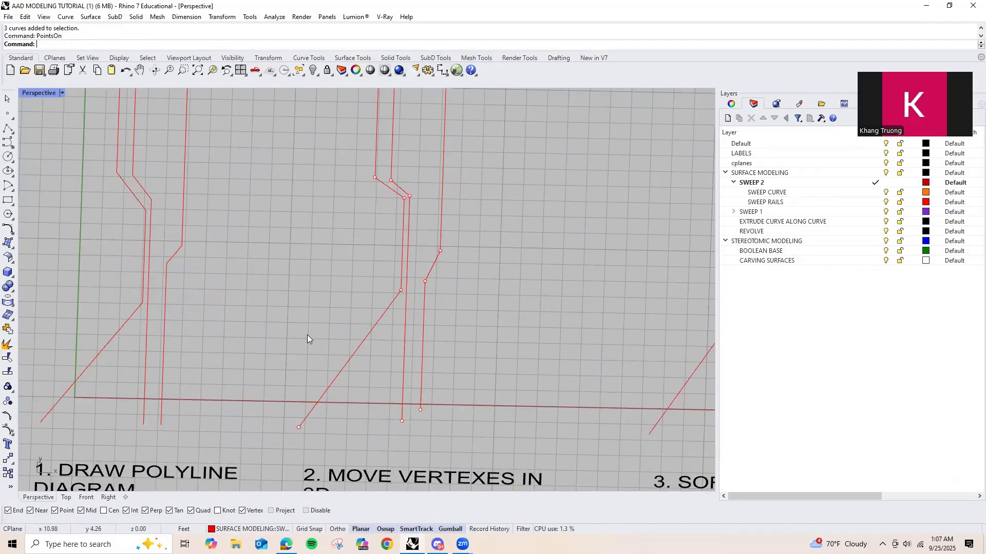
# Step: Select the two control points of the lower straight segment on the rightmost stage 2 polyline
pyautogui.scroll(-6, 337, 314)
pyautogui.moveTo(433, 326); pyautogui.dragTo(419, 299, button='right')
pyautogui.scroll(5, 419, 301)
pyautogui.click(419, 301)
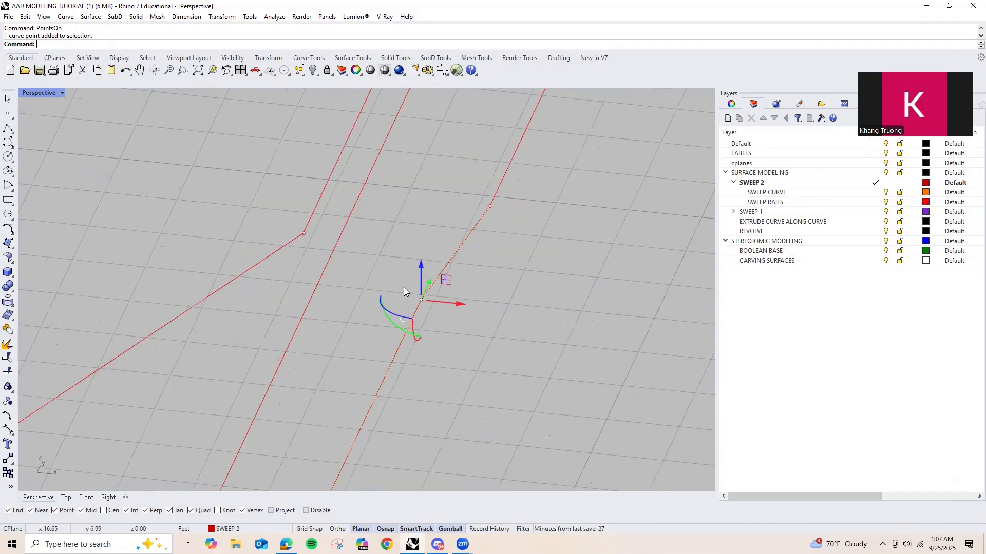
pyautogui.scroll(-3, 399, 277)
pyautogui.moveTo(332, 416); pyautogui.dragTo(369, 484)
pyautogui.moveTo(391, 359); pyautogui.dragTo(402, 284, button='right')
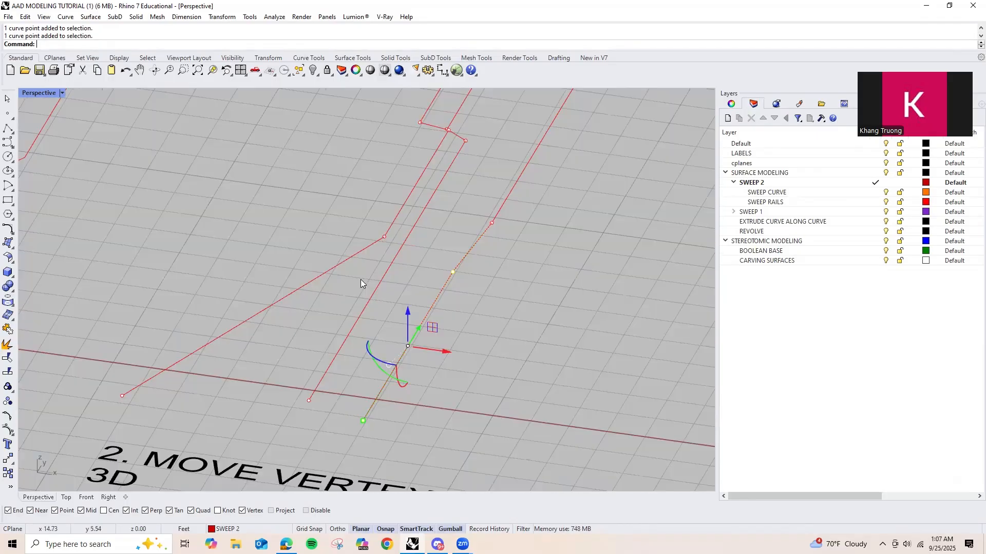
# Step: Examine the selected stage 2 control points from several angles and compare them with the other tutorial stages
pyautogui.scroll(-4, 357, 261)
pyautogui.moveTo(357, 261); pyautogui.dragTo(359, 314, button='right')
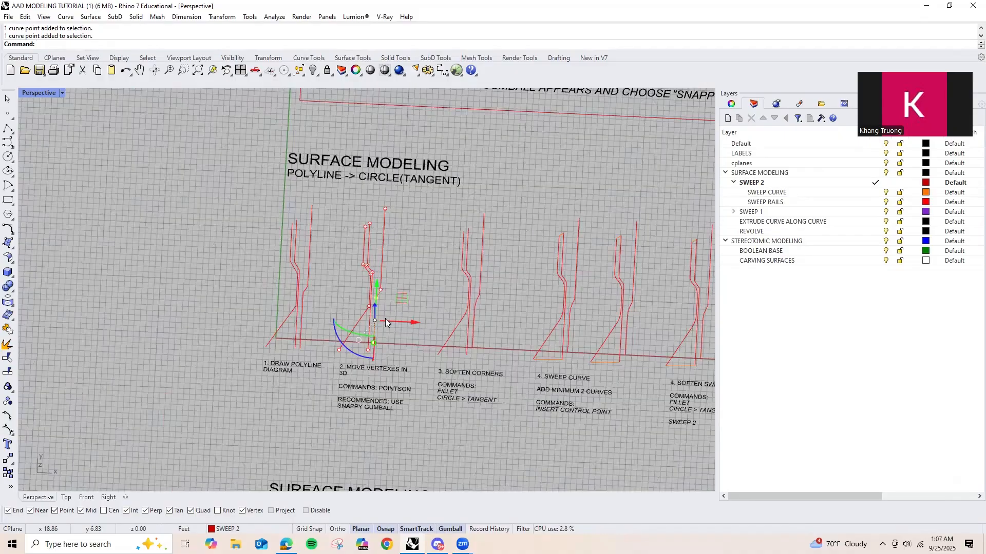
pyautogui.scroll(5, 397, 310)
pyautogui.scroll(-5, 370, 287)
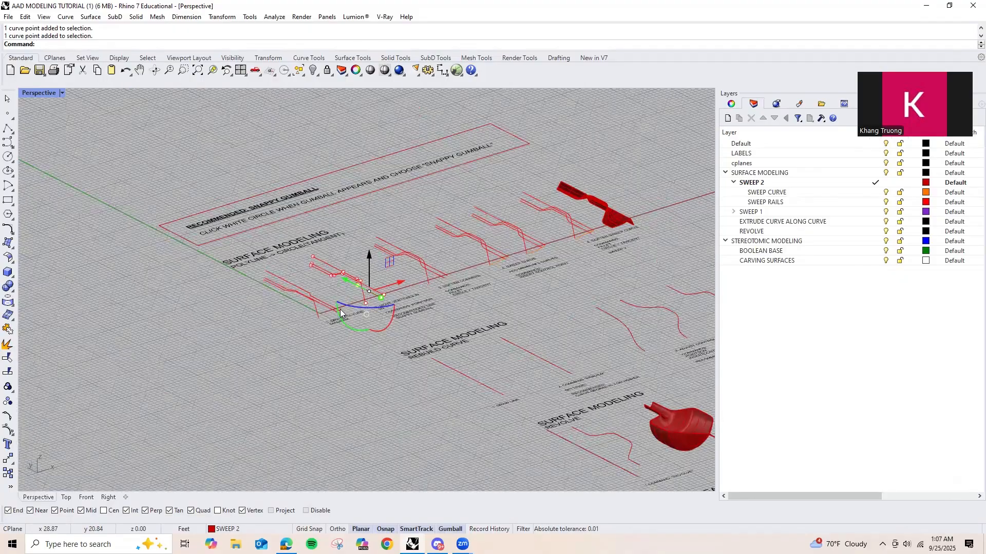
pyautogui.scroll(5, 308, 323)
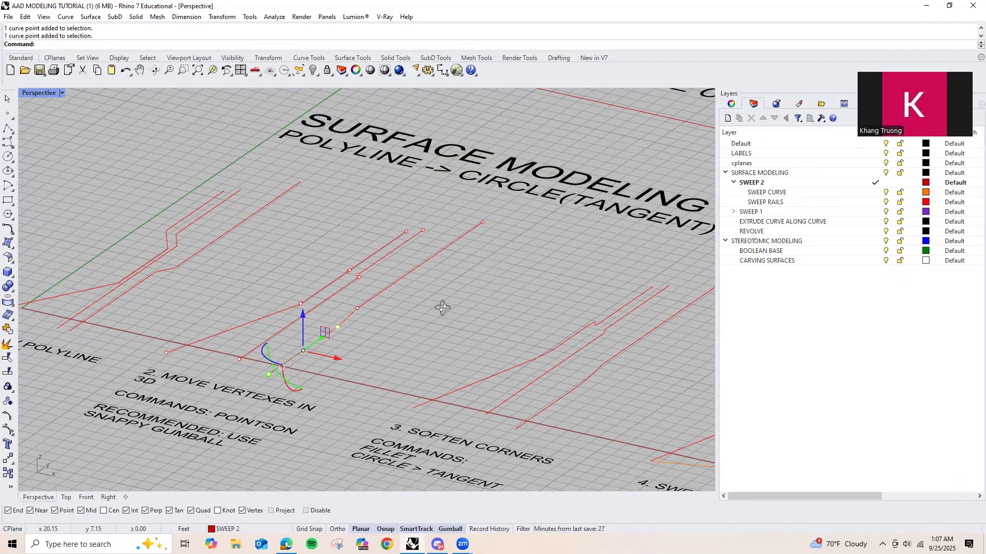
pyautogui.moveTo(350, 317); pyautogui.dragTo(373, 289, button='right')
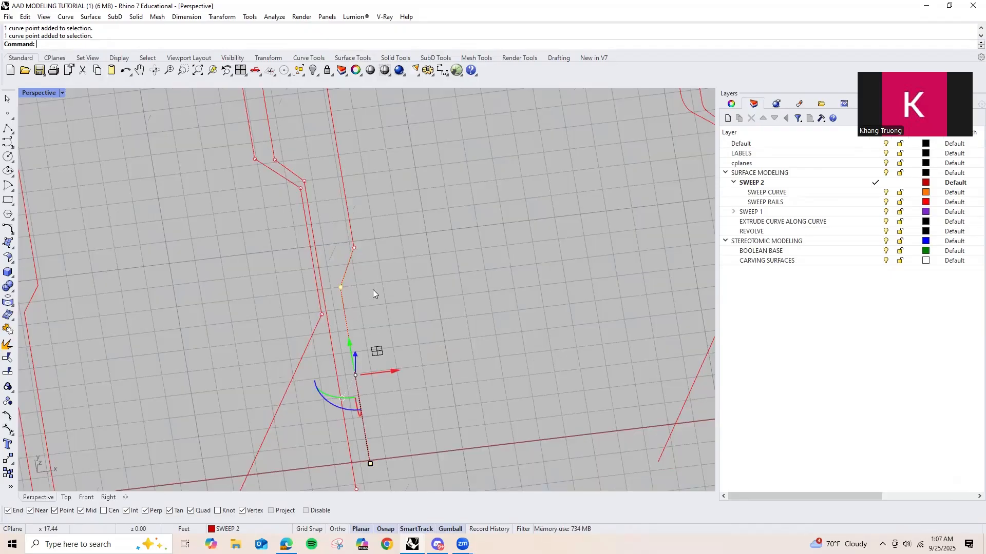
pyautogui.scroll(-3, 370, 300)
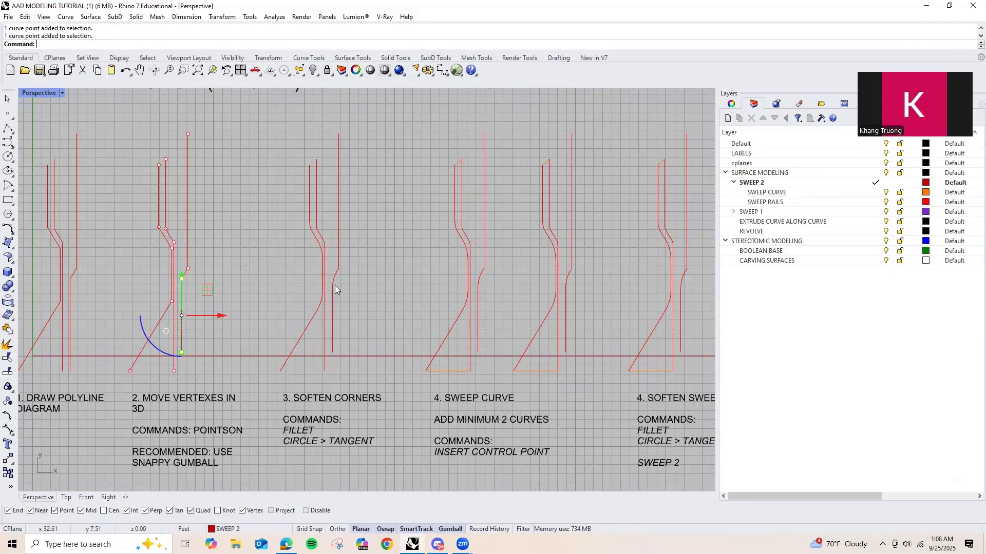
# Step: Compare the softened corners of the stage 3 curves with the sharp control points of the stage 2 polylines
pyautogui.scroll(6, 334, 285)
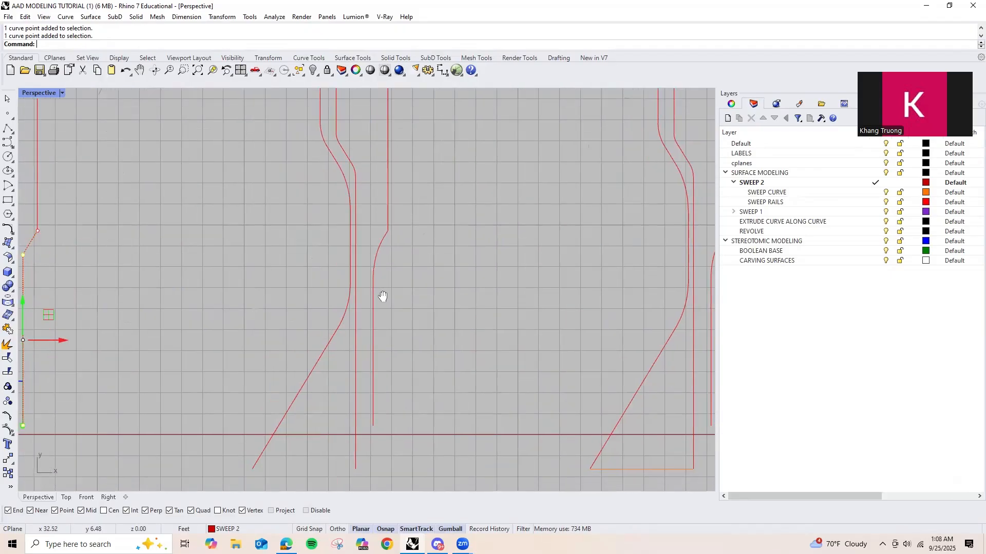
pyautogui.moveTo(378, 293); pyautogui.dragTo(398, 284, button='right')
pyautogui.scroll(-7, 398, 308)
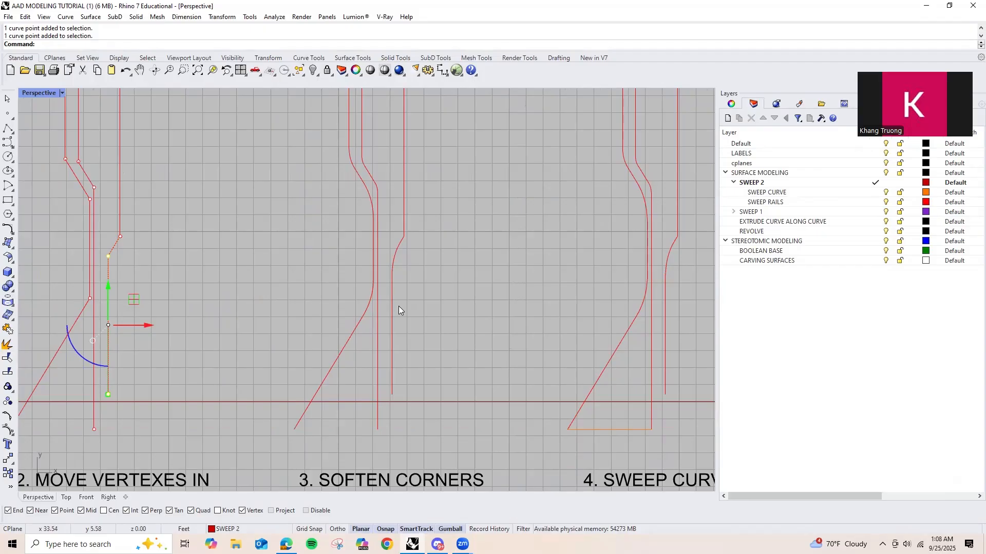
pyautogui.press('Escape')
pyautogui.moveTo(307, 234); pyautogui.dragTo(227, 288)
pyautogui.scroll(-2, 306, 291)
pyautogui.press('Escape')
pyautogui.moveTo(286, 250); pyautogui.dragTo(211, 293)
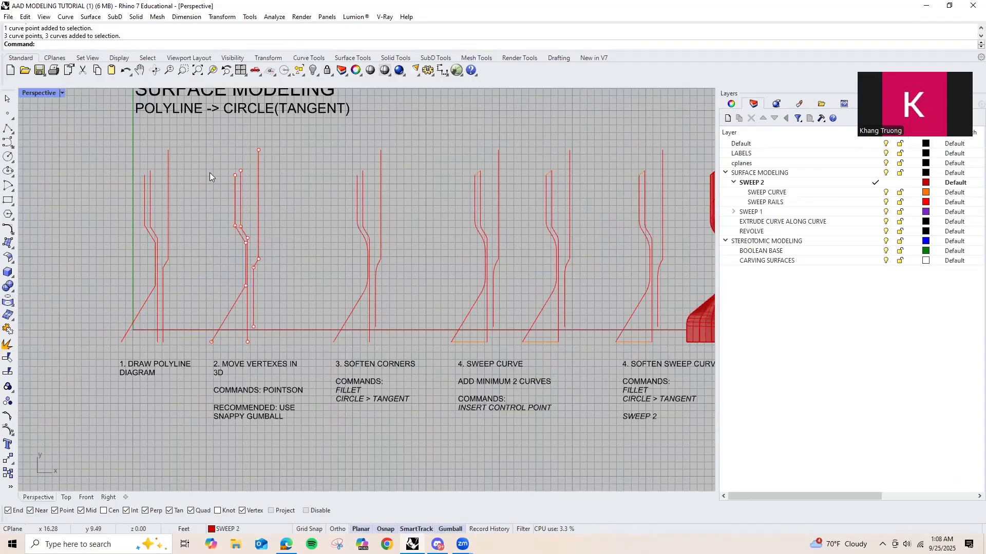
# Step: Duplicate the three stage 2 polylines into the empty area above the stage 3 and 4 diagrams
pyautogui.moveTo(190, 132); pyautogui.dragTo(286, 352)
pyautogui.moveTo(286, 353); pyautogui.dragTo(260, 309, button='right')
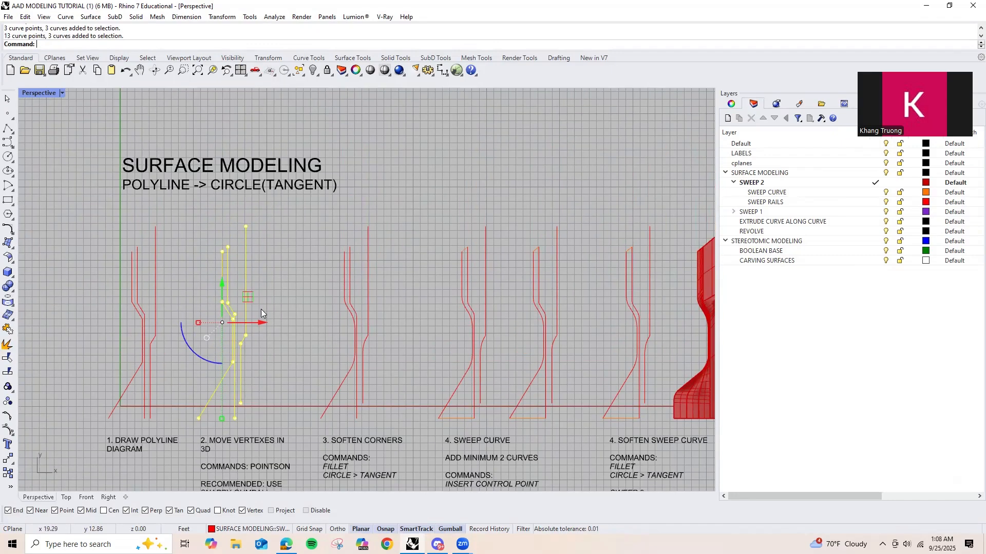
pyautogui.moveTo(249, 301); pyautogui.dragTo(412, 208)
pyautogui.click(506, 189)
pyautogui.scroll(3, 388, 266)
pyautogui.moveTo(387, 266); pyautogui.dragTo(411, 223, button='right')
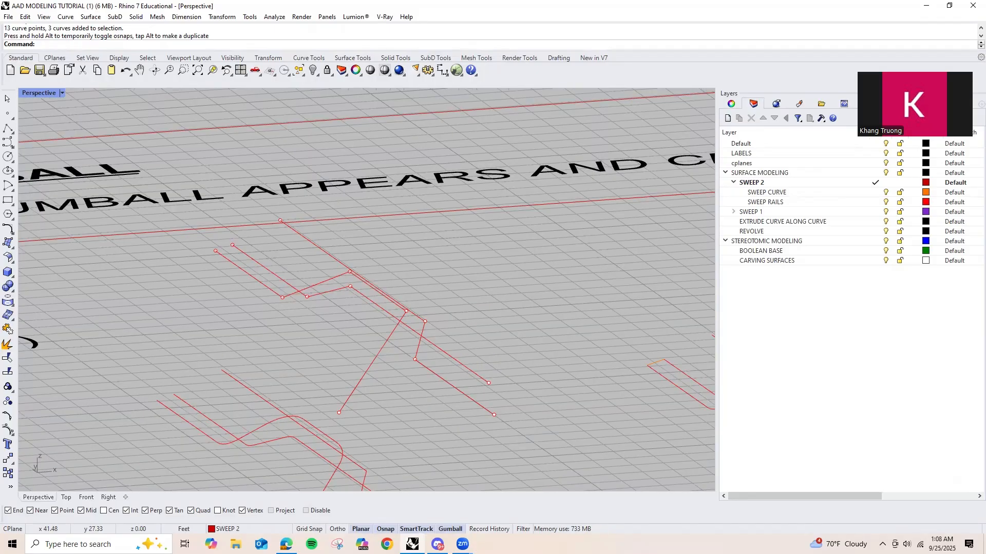
# Step: Draw a circle tangent to the two segments that meet at the raised upper corner of the duplicated leftmost polyline
pyautogui.scroll(1, 411, 224)
pyautogui.write('Circle')
pyautogui.press('Return')
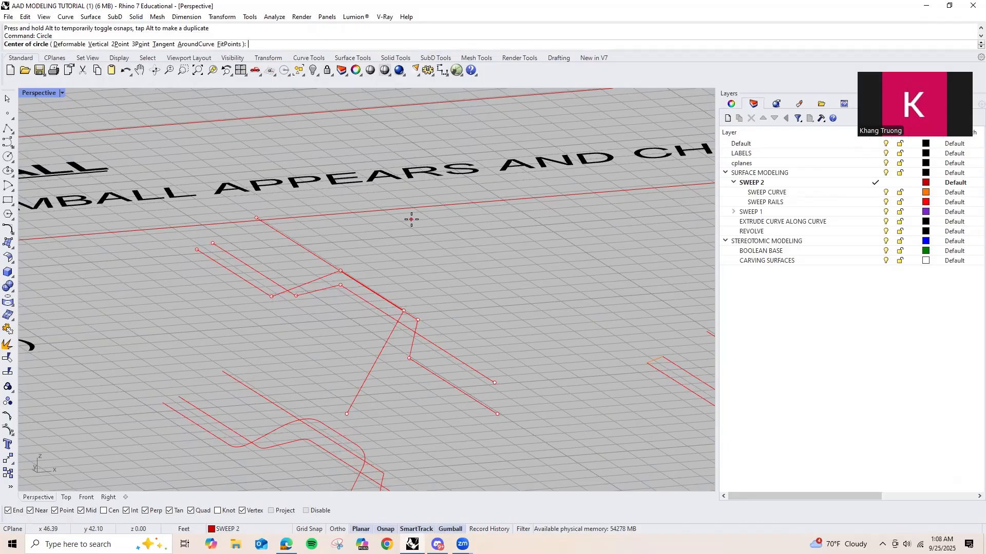
pyautogui.click(163, 45)
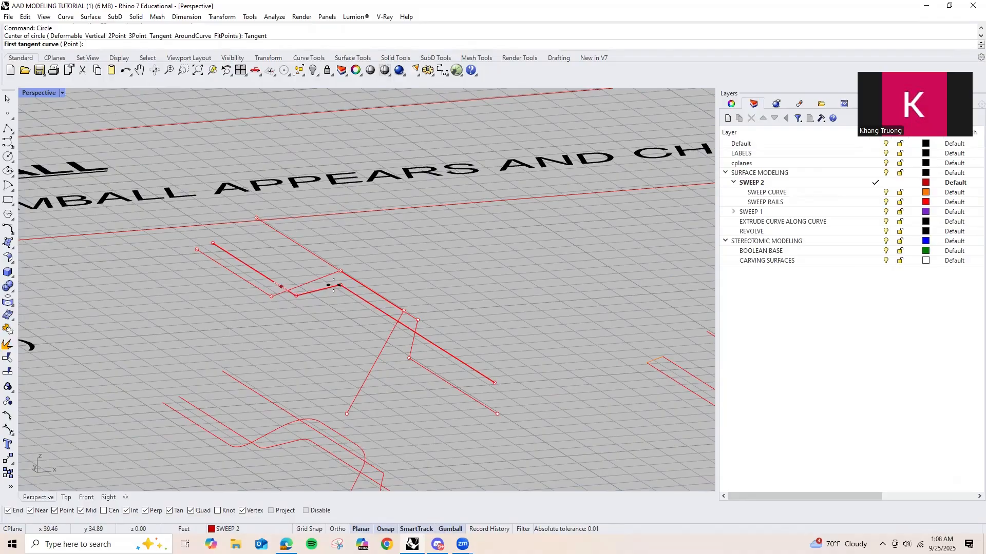
pyautogui.scroll(2, 333, 286)
pyautogui.scroll(2, 338, 276)
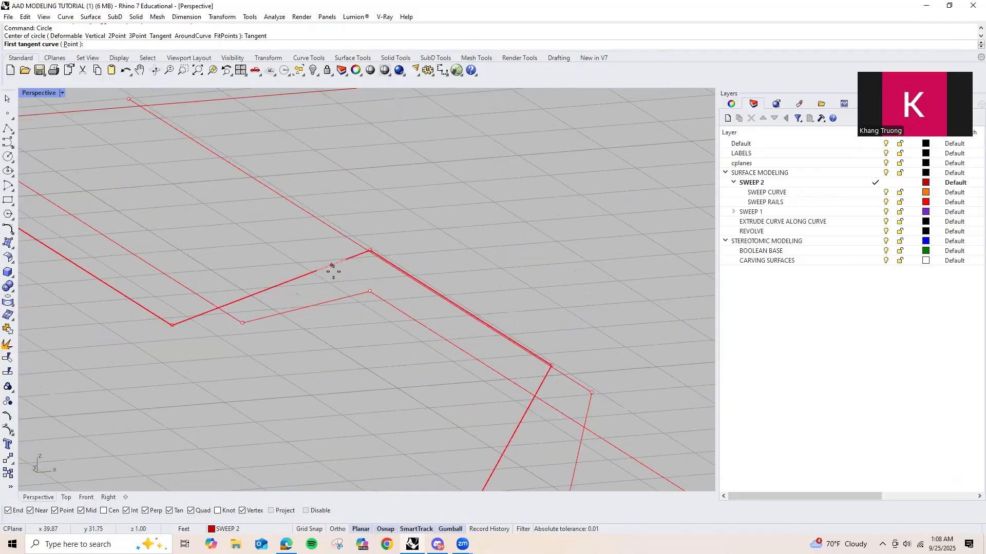
pyautogui.click(351, 275)
pyautogui.moveTo(372, 275); pyautogui.dragTo(358, 294, button='right')
pyautogui.scroll(-7, 358, 295)
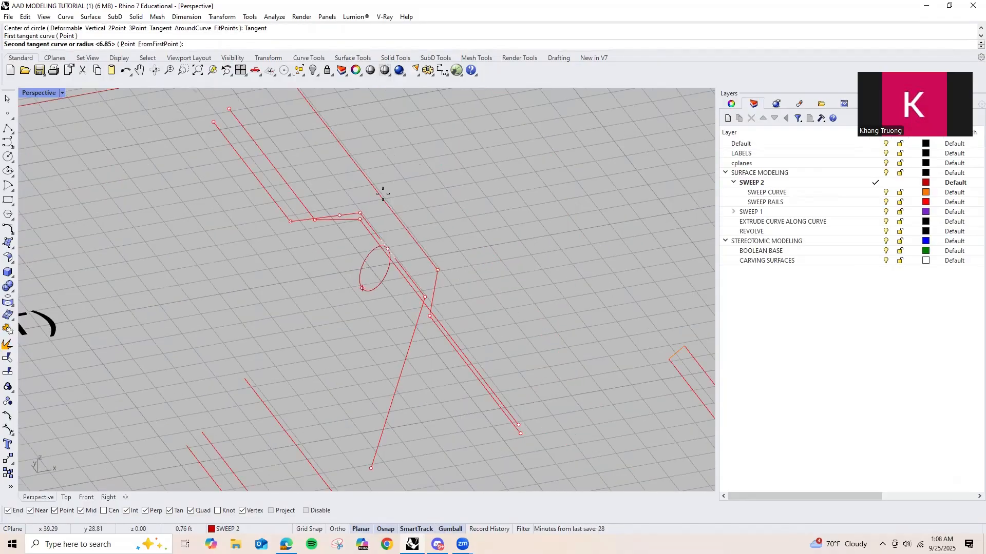
pyautogui.scroll(5, 351, 259)
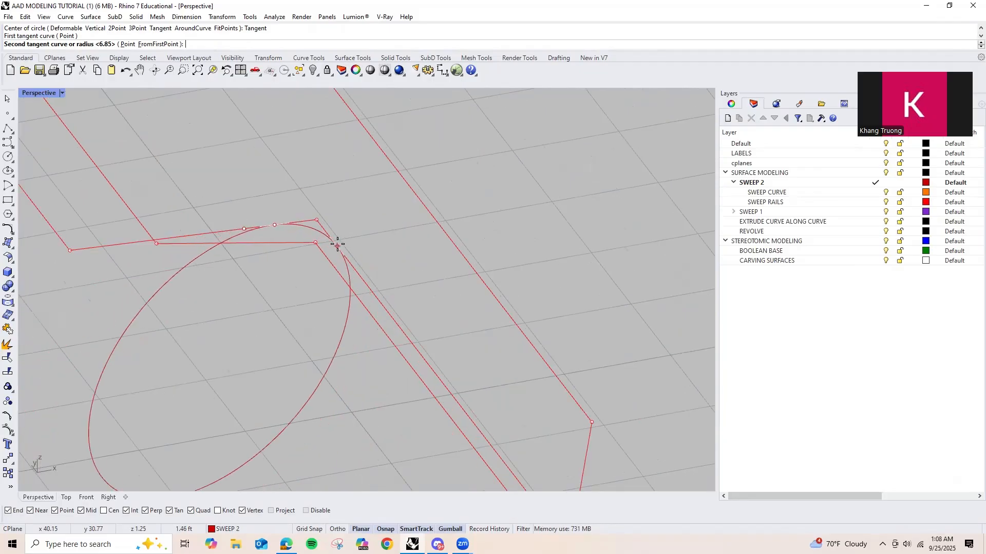
pyautogui.click(364, 280)
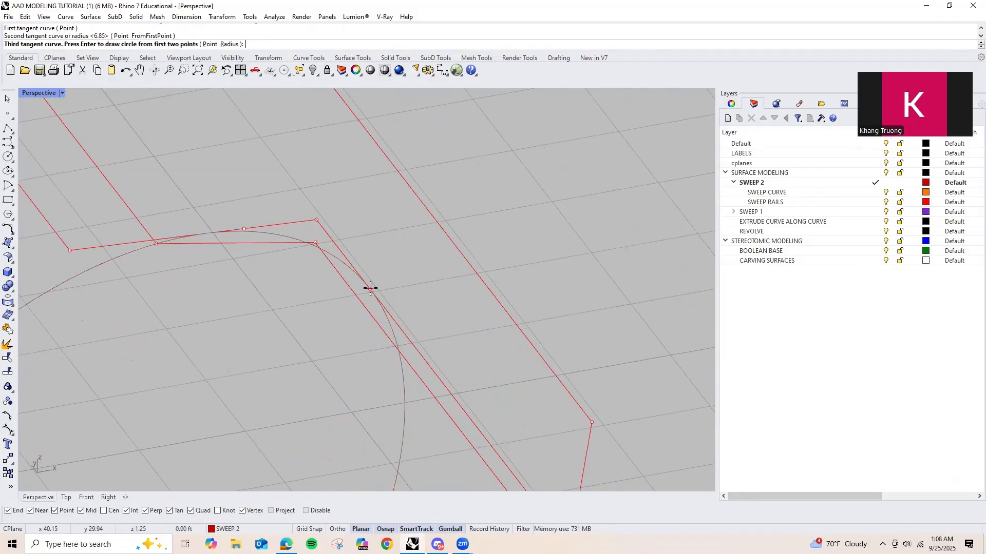
pyautogui.press('Return')
# Step: Trim away the polyline's sharp corner and the excess circle, leaving only the tangent arc between the two segments
pyautogui.moveTo(366, 261); pyautogui.dragTo(359, 295)
pyautogui.moveTo(358, 295); pyautogui.dragTo(335, 272, button='right')
pyautogui.moveTo(362, 314); pyautogui.dragTo(365, 284, button='right')
pyautogui.write('trim')
pyautogui.press('Return')
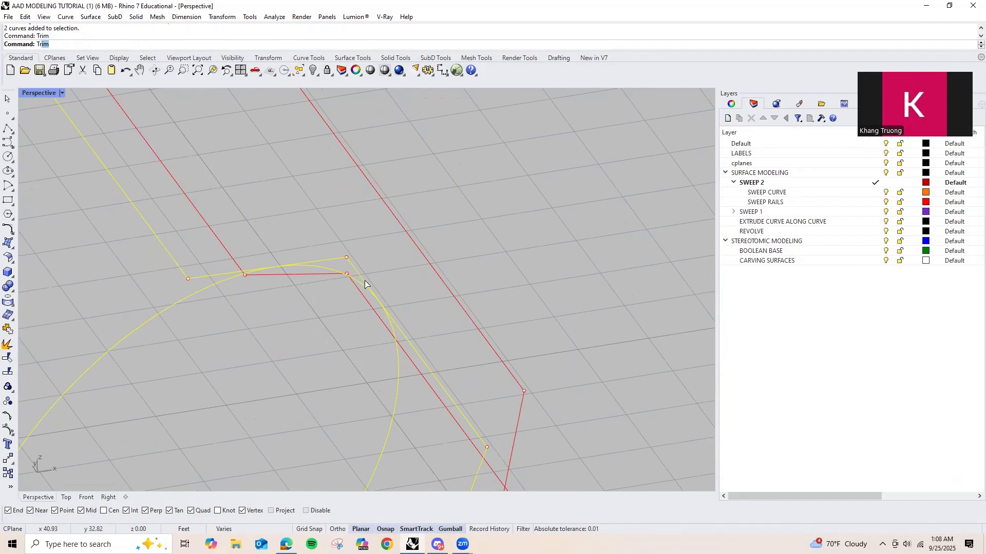
pyautogui.scroll(4, 346, 261)
pyautogui.click(340, 257)
pyautogui.scroll(-3, 339, 237)
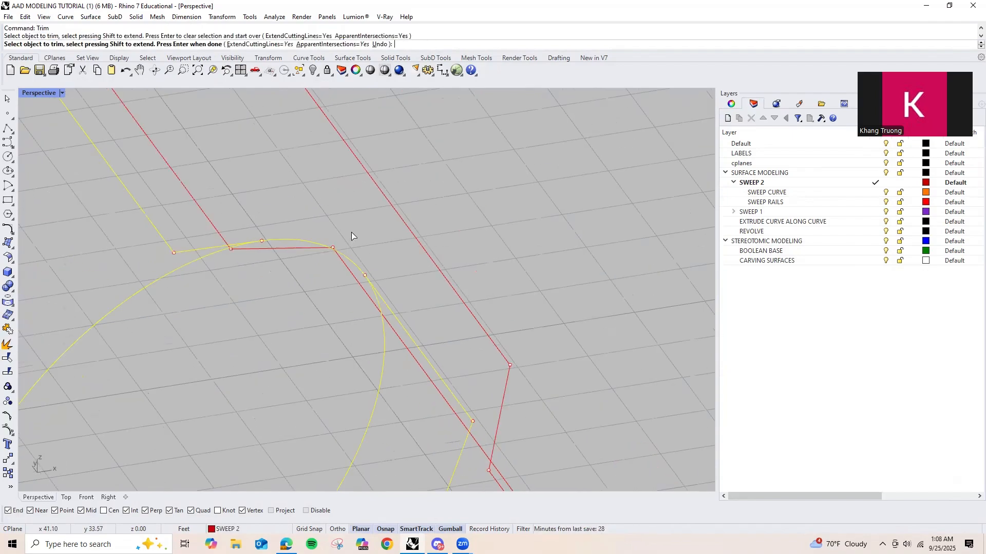
pyautogui.click(201, 265)
pyautogui.scroll(-4, 303, 278)
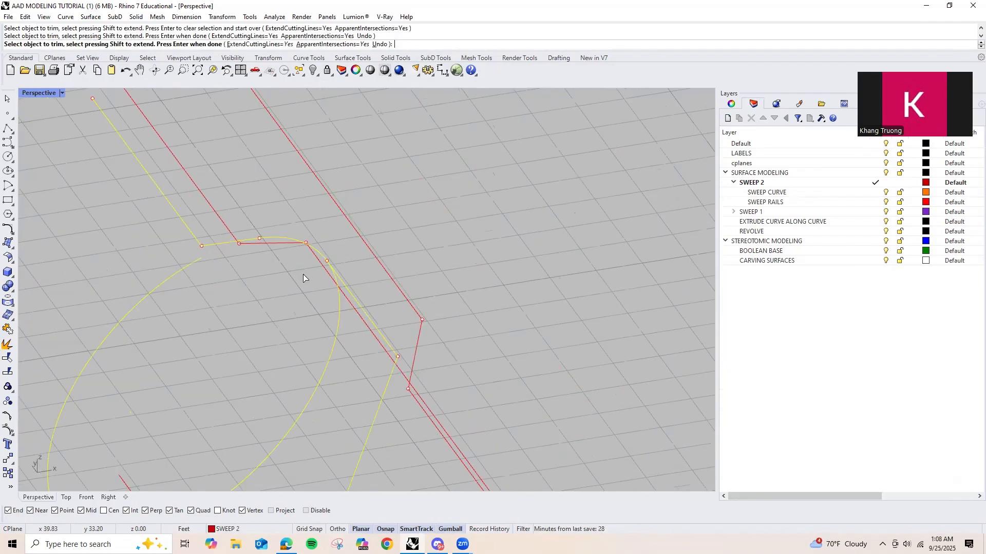
pyautogui.click(335, 331)
pyautogui.press('Return')
pyautogui.scroll(-3, 292, 262)
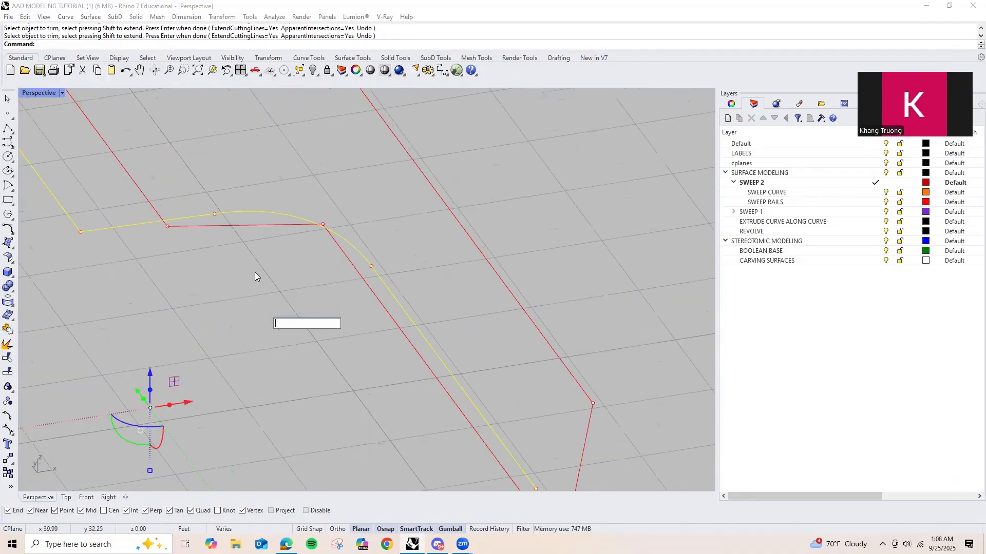
# Step: Try to fit a tangent circle into the lower corner of the same polyline, where the vertical segment meets the diagonal
pyautogui.moveTo(321, 241); pyautogui.dragTo(359, 235, button='right')
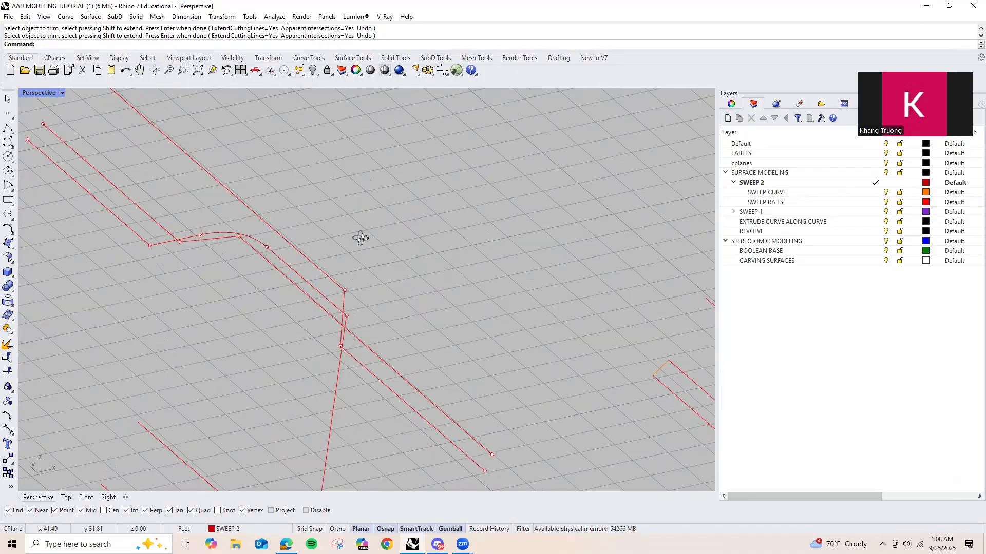
pyautogui.moveTo(287, 299); pyautogui.dragTo(306, 291, button='right')
pyautogui.press('Home')
pyautogui.press('Home')
pyautogui.press('Home')
pyautogui.press('Home')
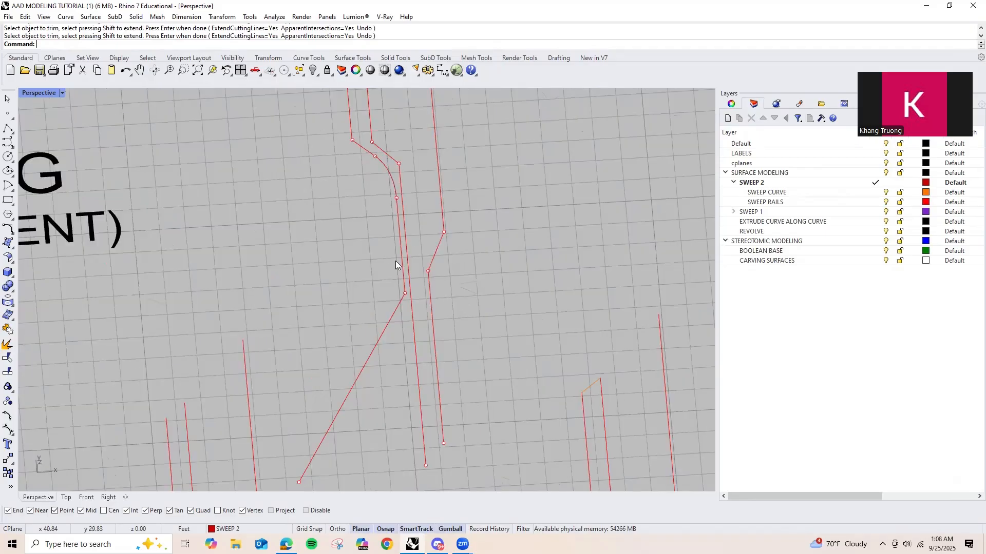
pyautogui.scroll(2, 435, 272)
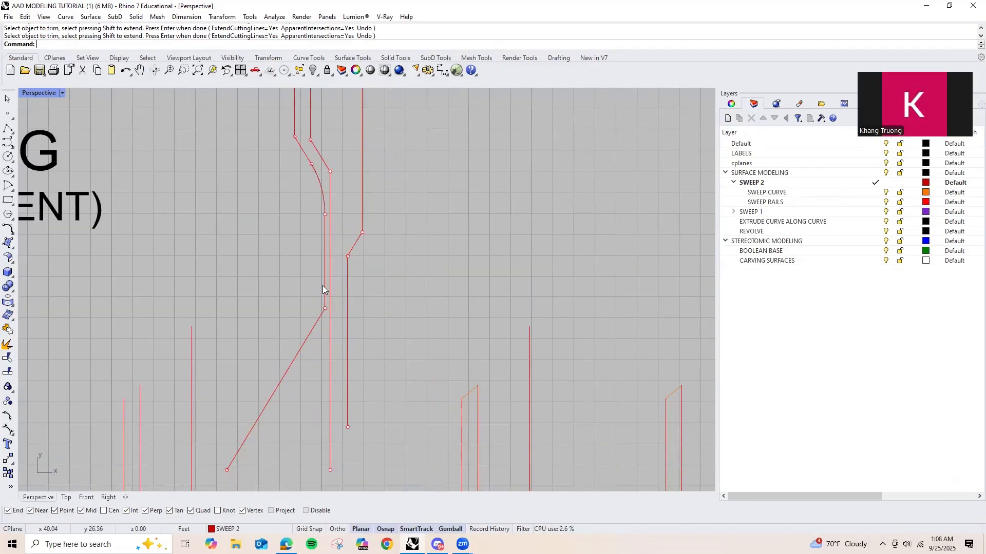
pyautogui.click(7, 157)
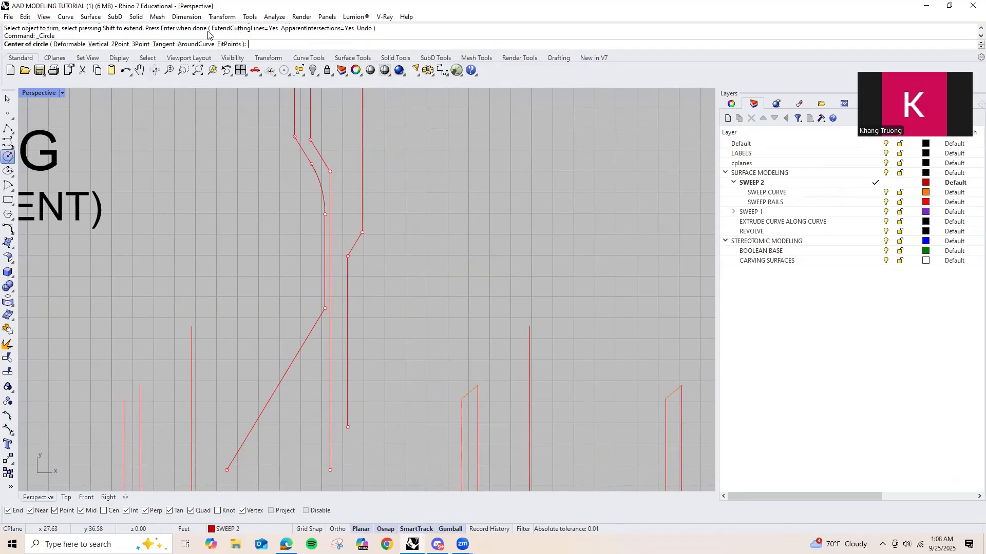
pyautogui.click(162, 44)
pyautogui.scroll(4, 343, 328)
pyautogui.click(299, 261)
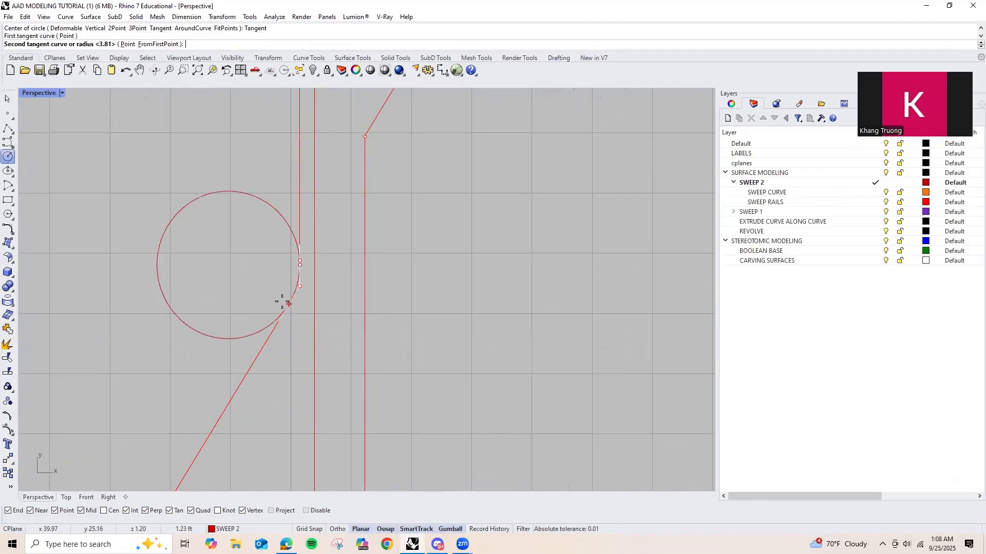
pyautogui.scroll(-5, 279, 315)
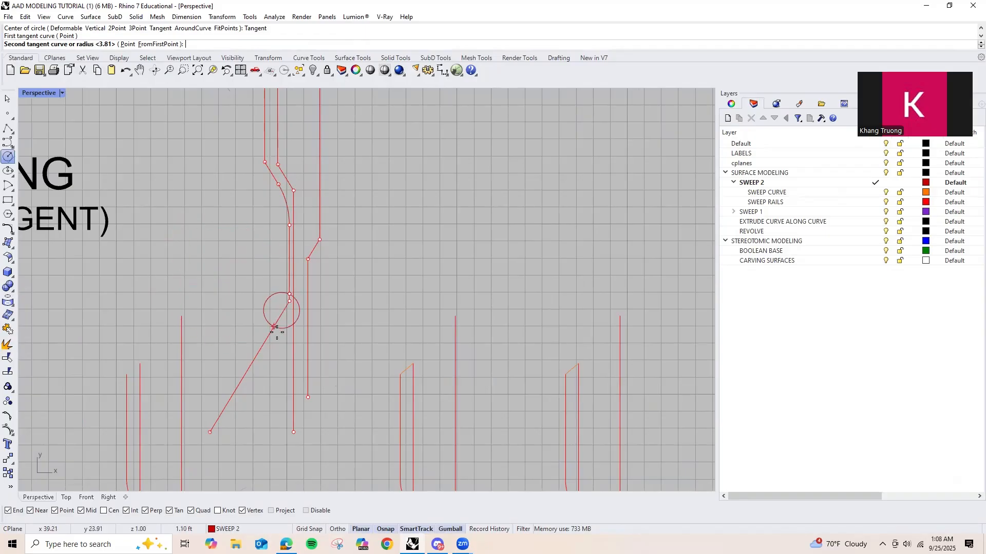
pyautogui.scroll(6, 280, 308)
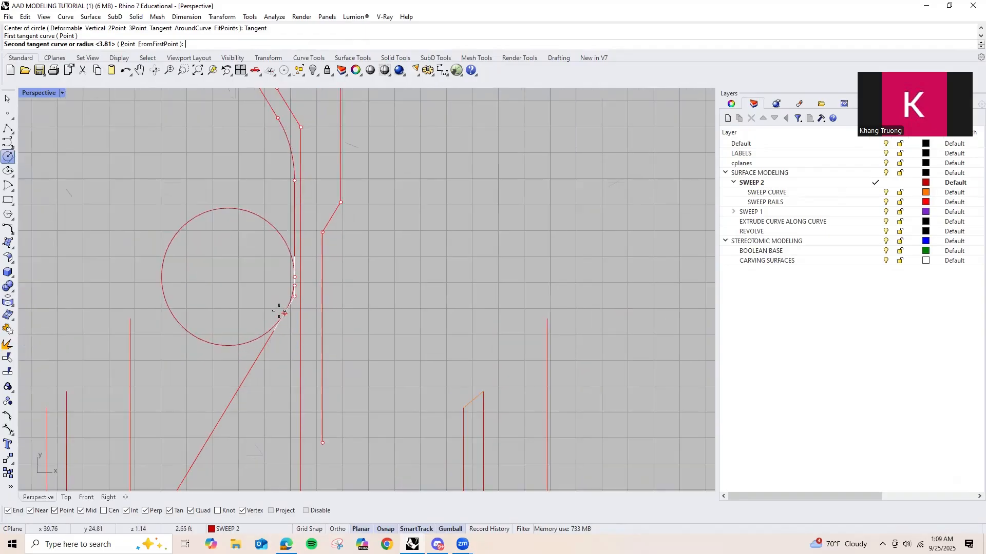
pyautogui.press('Escape')
# Step: Delete the duplicated practice curves above the stage diagrams
pyautogui.rightClick(273, 294)
pyautogui.moveTo(264, 296); pyautogui.dragTo(252, 244, button='right')
pyautogui.moveTo(319, 245); pyautogui.dragTo(348, 164, button='right')
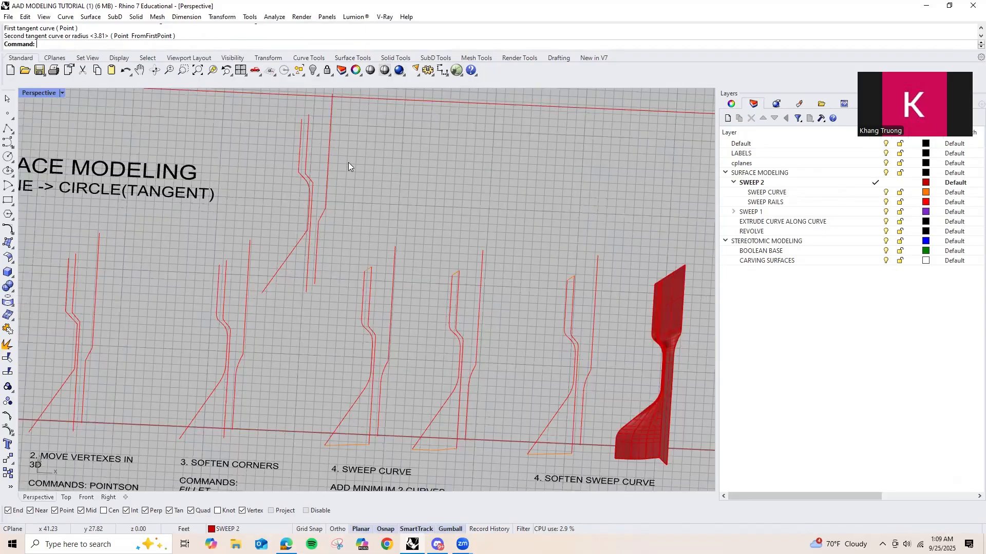
pyautogui.click(291, 248)
pyautogui.press('Delete')
# Step: Examine the first stage 4 sweep set from several angles and inspect the rounded corners of its middle curve
pyautogui.scroll(-2, 381, 324)
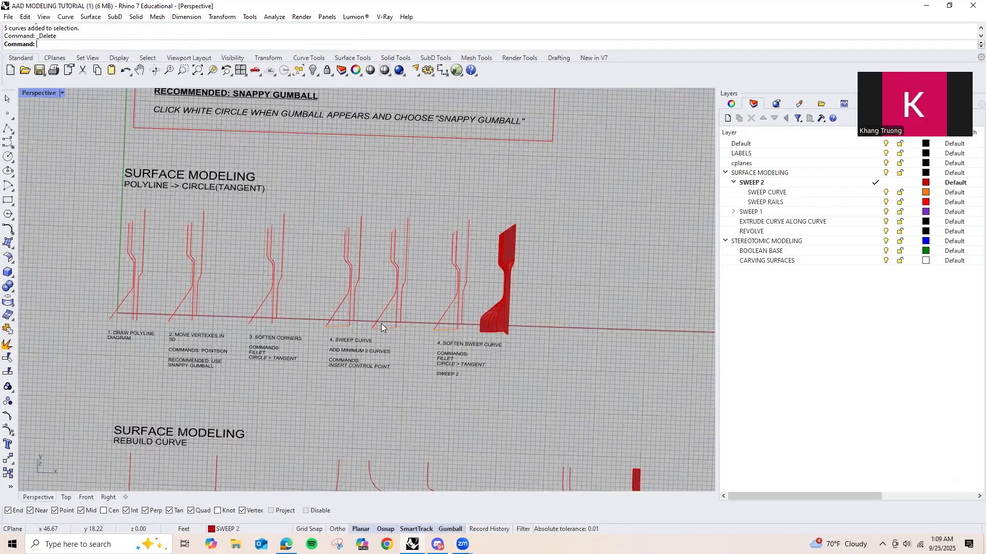
pyautogui.scroll(3, 294, 321)
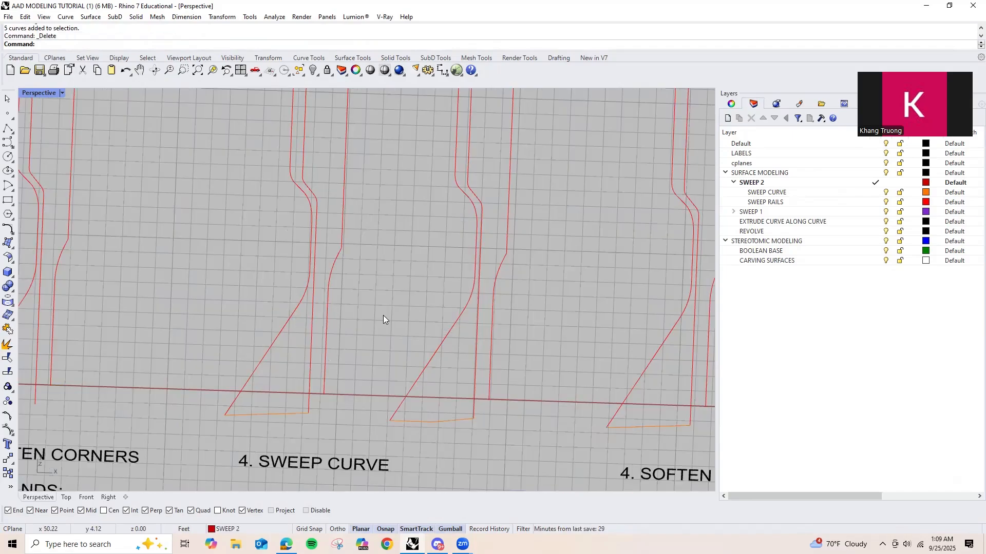
pyautogui.scroll(-3, 386, 315)
pyautogui.moveTo(409, 257); pyautogui.dragTo(331, 276, button='right')
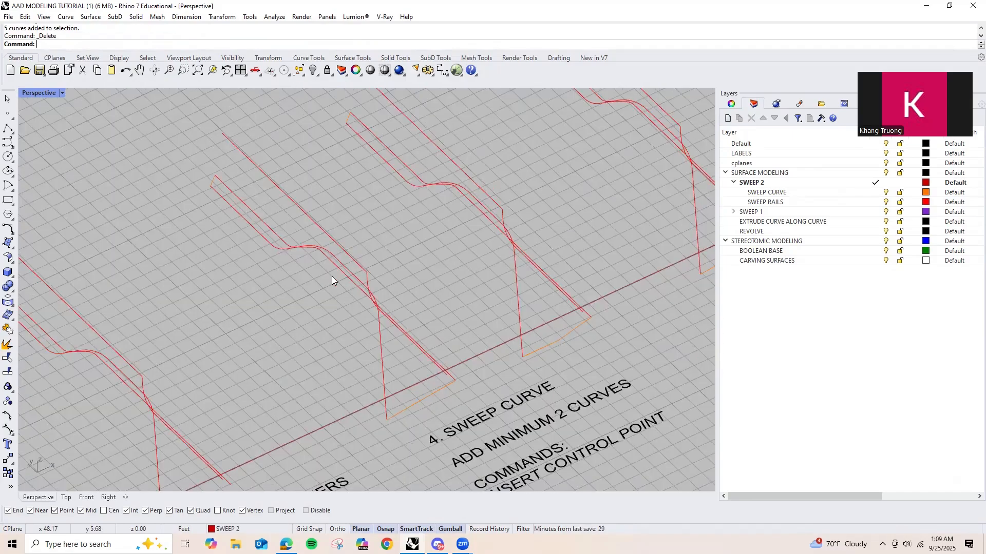
pyautogui.moveTo(404, 395); pyautogui.dragTo(407, 339, button='right')
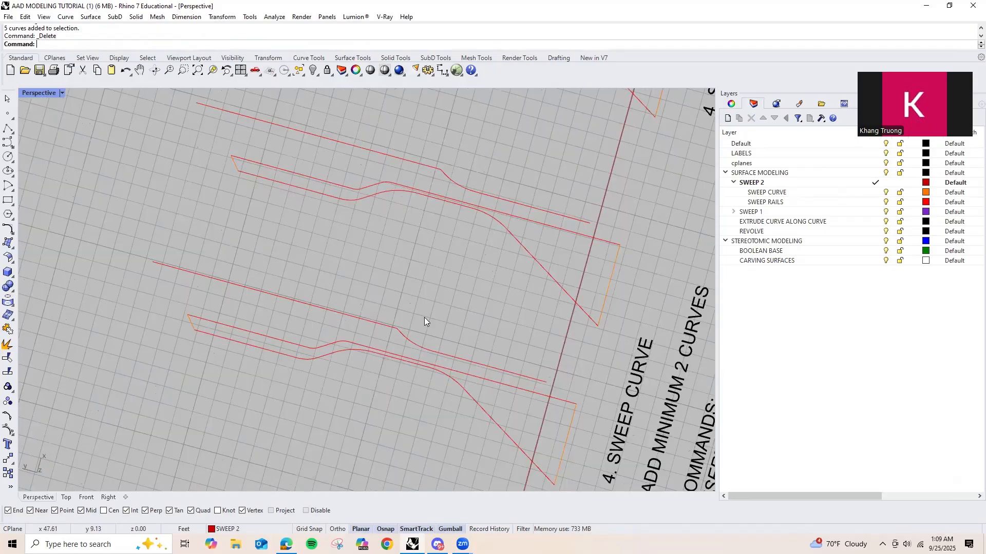
pyautogui.scroll(5, 227, 254)
pyautogui.click(251, 262)
pyautogui.scroll(2, 275, 256)
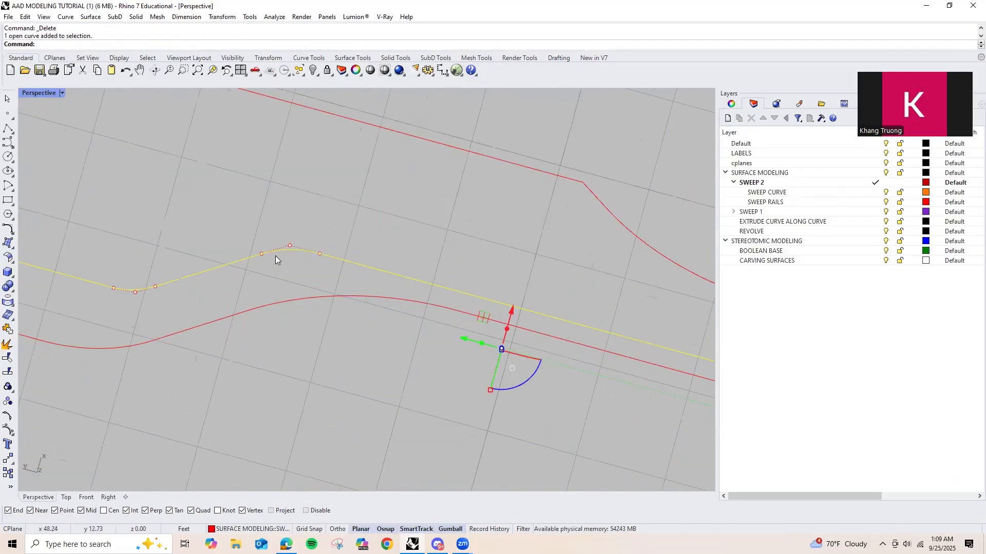
pyautogui.scroll(-3, 275, 256)
pyautogui.press('Escape')
pyautogui.scroll(-3, 259, 302)
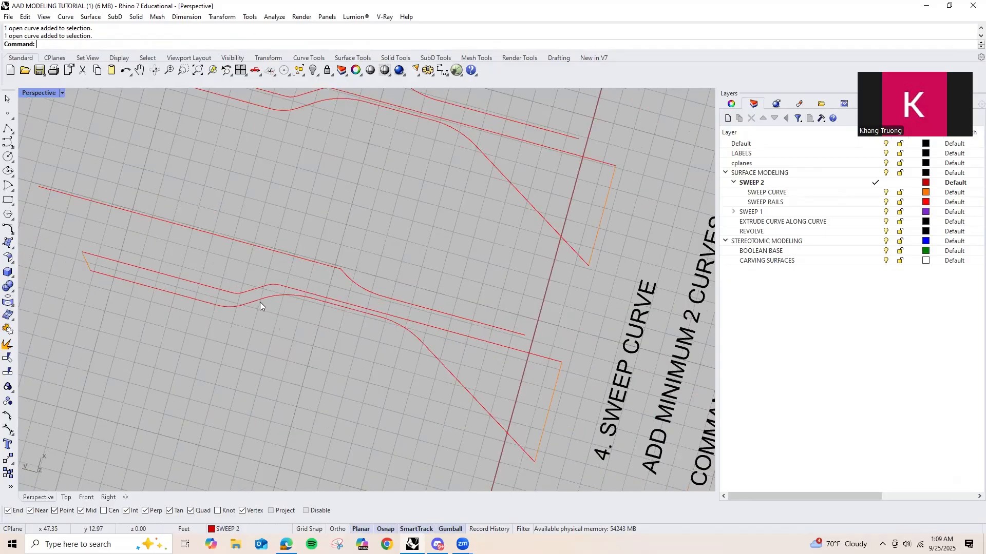
# Step: Compare the bends of the three stage 4 curves and inspect the control points at the outer rail's bend
pyautogui.scroll(-2, 301, 300)
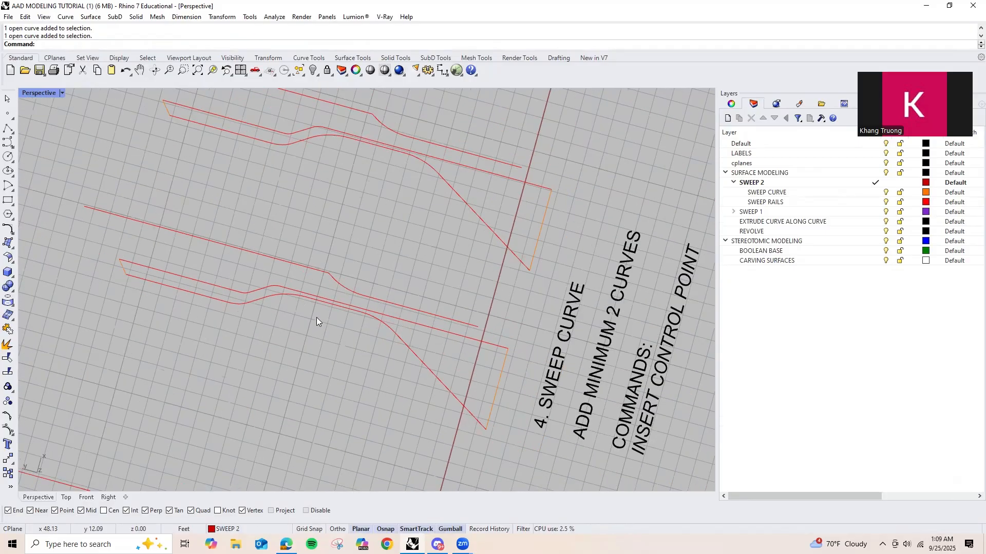
pyautogui.scroll(3, 298, 325)
pyautogui.scroll(-3, 287, 324)
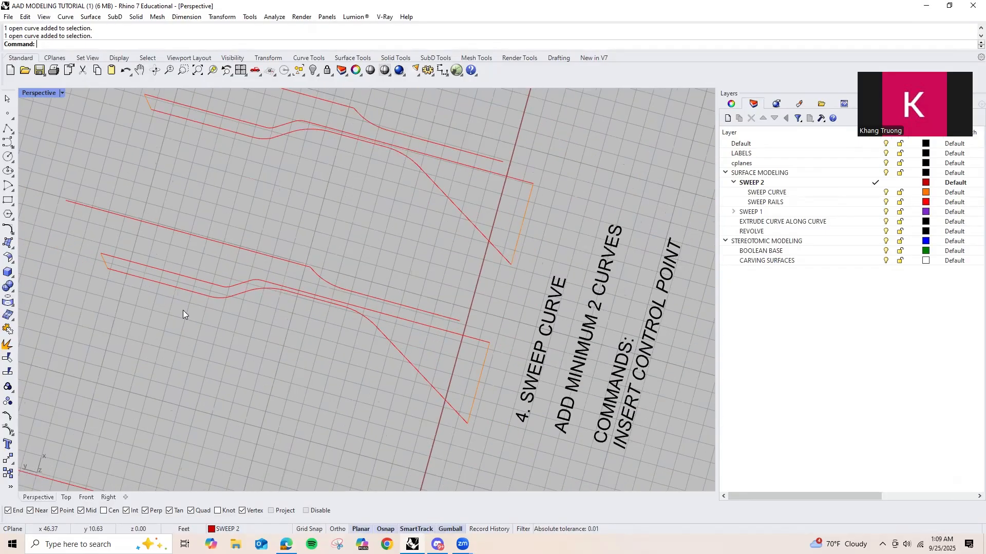
pyautogui.scroll(3, 213, 297)
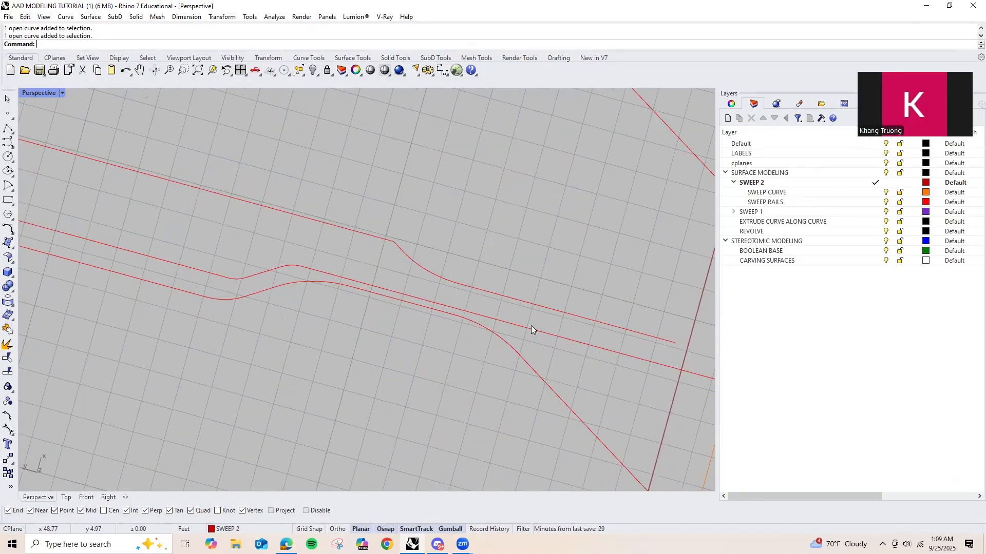
pyautogui.scroll(-2, 376, 311)
pyautogui.moveTo(365, 321); pyautogui.dragTo(405, 332, button='right')
pyautogui.scroll(3, 424, 309)
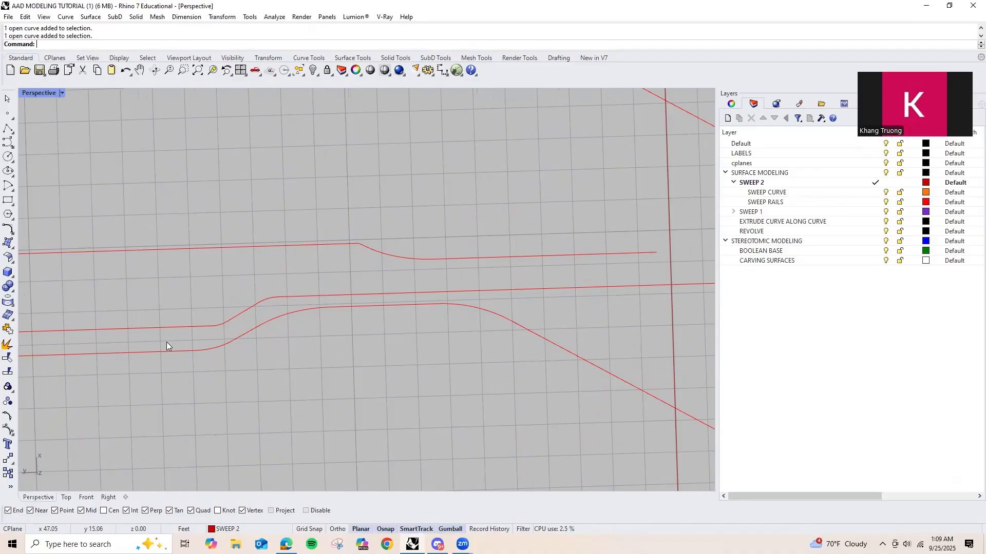
pyautogui.scroll(-2, 373, 324)
pyautogui.scroll(3, 368, 309)
pyautogui.click(293, 302)
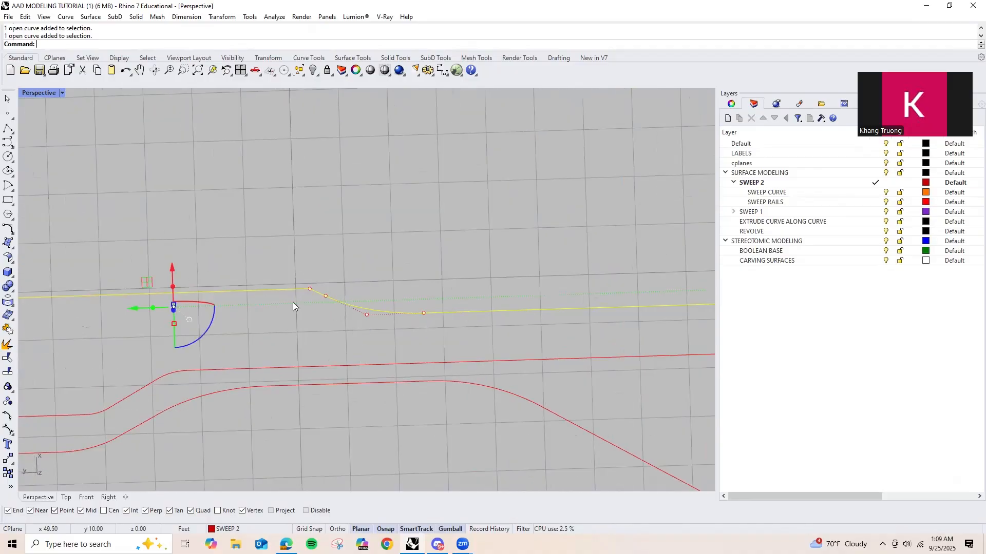
pyautogui.scroll(-3, 318, 285)
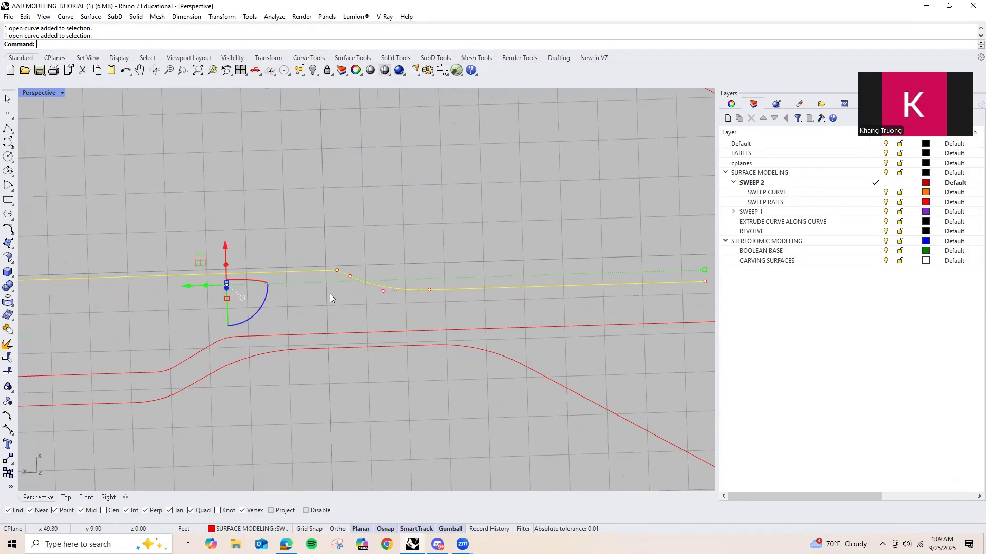
# Step: Examine the first stage 4 curve set from several angles and highlight its three curves together
pyautogui.press('Escape')
pyautogui.moveTo(411, 357); pyautogui.dragTo(273, 246, button='right')
pyautogui.moveTo(315, 333); pyautogui.dragTo(305, 248, button='right')
pyautogui.moveTo(286, 301); pyautogui.dragTo(341, 297, button='right')
pyautogui.scroll(4, 311, 306)
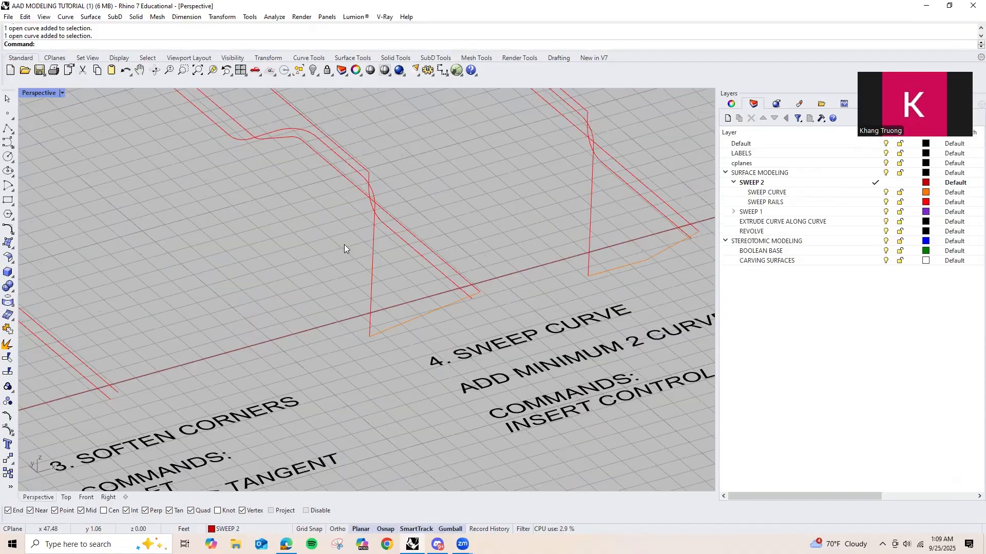
pyautogui.moveTo(453, 219); pyautogui.dragTo(191, 240)
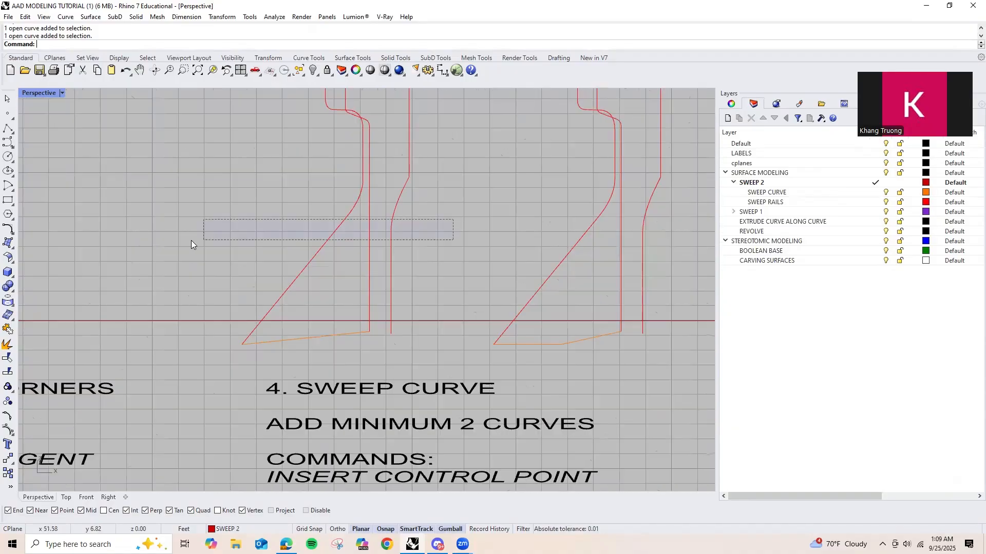
pyautogui.moveTo(299, 299)
pyautogui.mouseDown(button='right')
pyautogui.moveTo(299, 264)
pyautogui.moveTo(297, 299)
pyautogui.mouseUp(button='right')
pyautogui.scroll(-5, 320, 278)
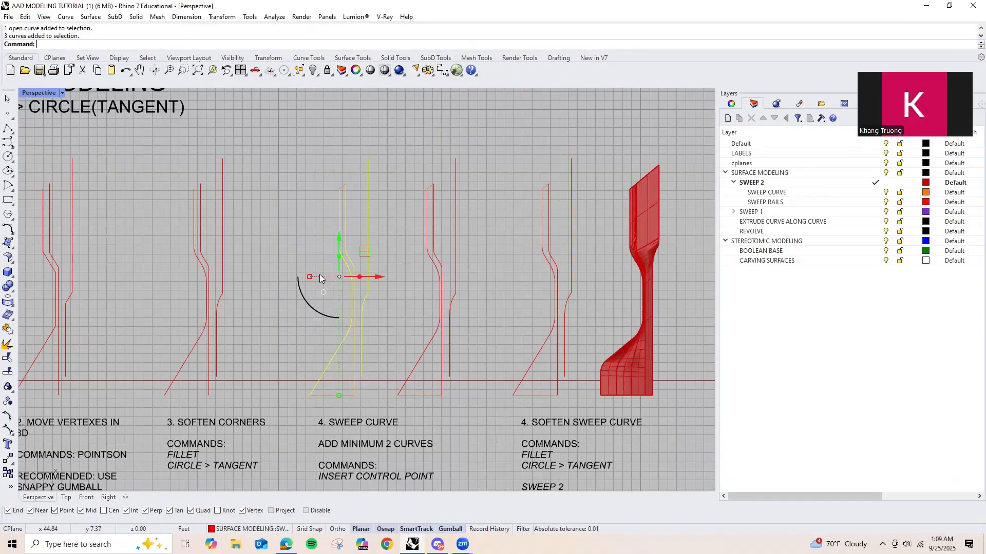
pyautogui.press('Escape')
# Step: Add a text label reading "SWEEP RAILS", with RAILS in bold, beside the rails of the first stage 4 set
pyautogui.scroll(4, 320, 278)
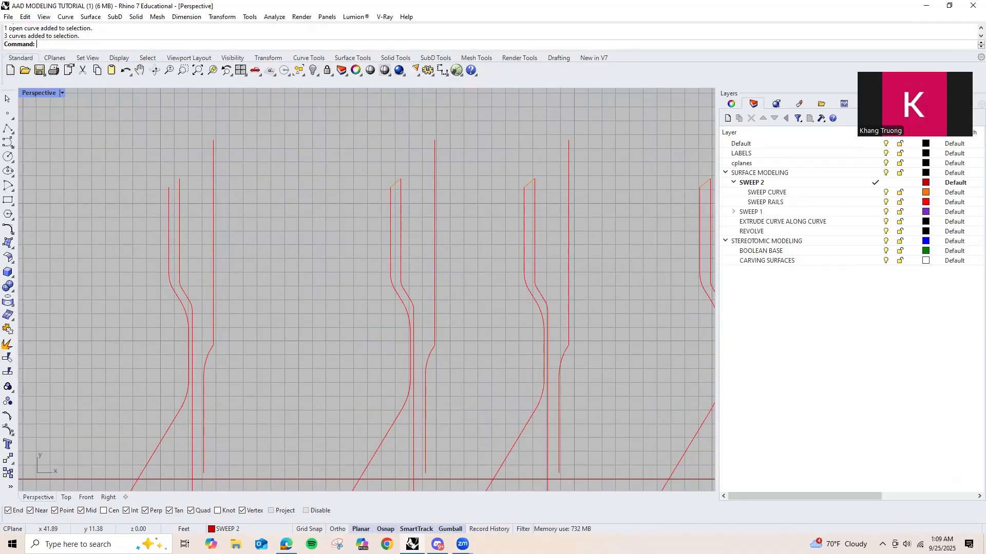
pyautogui.press('Return')
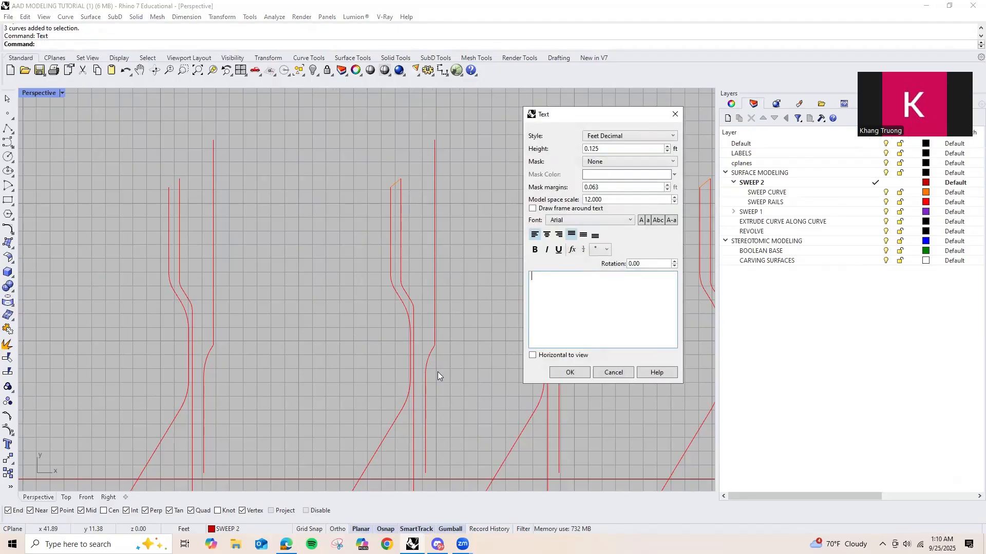
pyautogui.write('SWEEP RAILS')
pyautogui.doubleClick(573, 277)
pyautogui.click(534, 250)
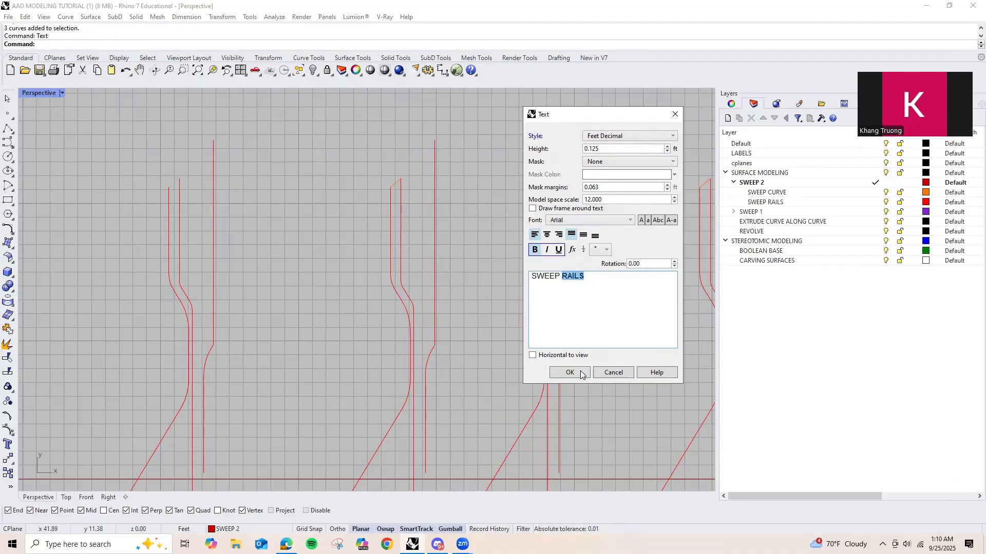
pyautogui.click(570, 372)
pyautogui.scroll(4, 298, 293)
pyautogui.click(293, 293)
pyautogui.scroll(-4, 339, 270)
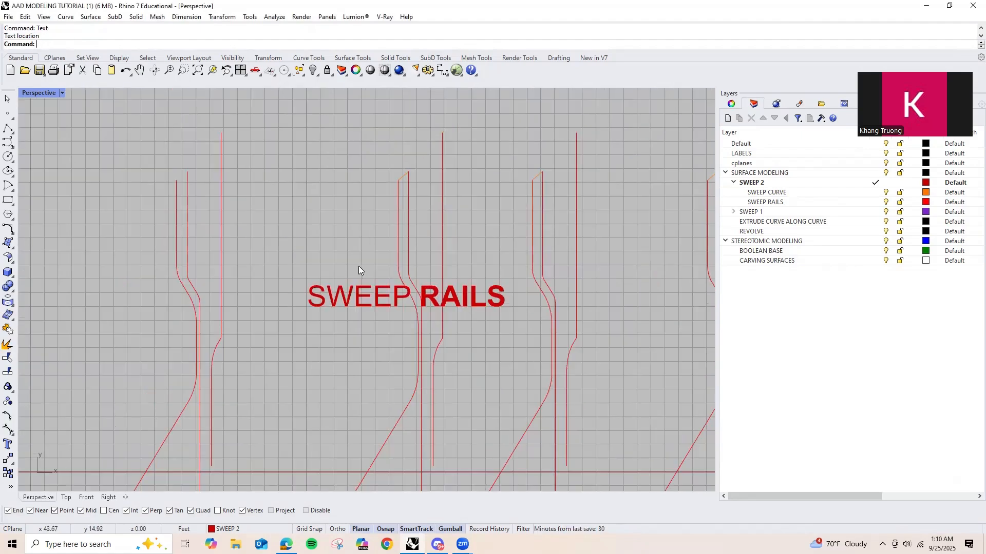
# Step: Scale the SWEEP RAILS label down to a text height of about 0.039 ft and place it beside the first stage 4 rails
pyautogui.moveTo(359, 266); pyautogui.dragTo(327, 333)
pyautogui.moveTo(309, 296); pyautogui.dragTo(363, 248)
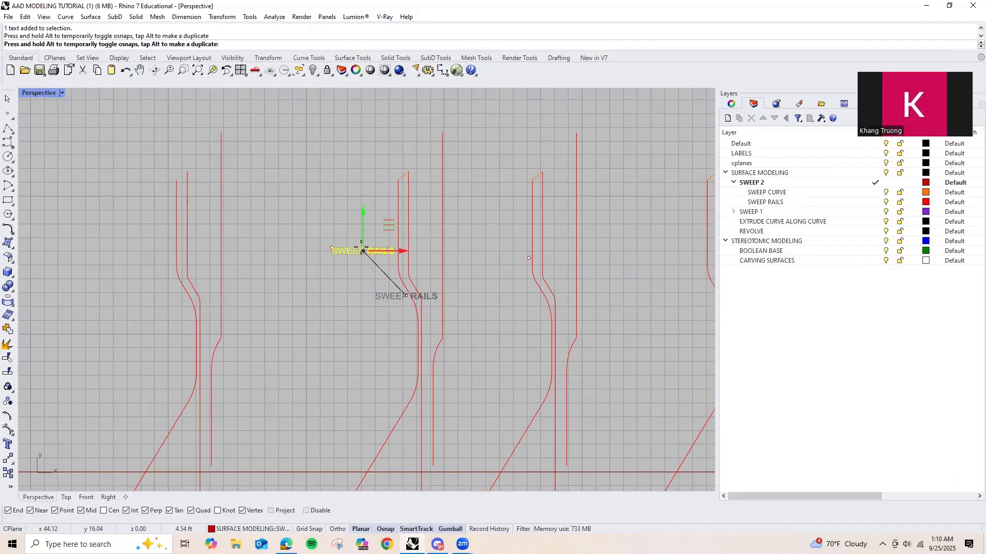
pyautogui.scroll(3, 359, 249)
pyautogui.click(347, 248)
# Step: Copy the SWEEP RAILS label to just below the lower sweep curve of the first stage 4 set
pyautogui.scroll(-2, 354, 200)
pyautogui.scroll(-2, 354, 203)
pyautogui.click(348, 226)
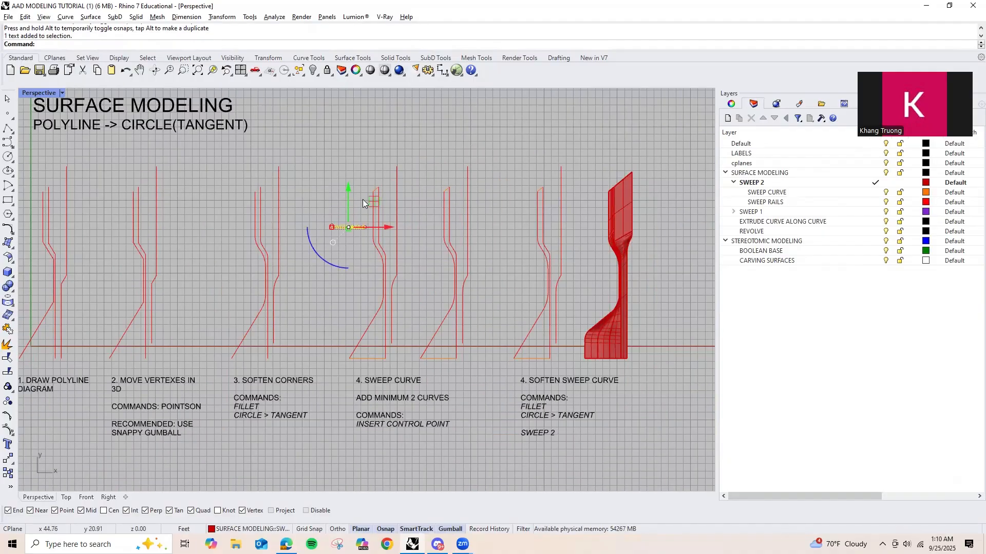
pyautogui.scroll(5, 380, 357)
pyautogui.moveTo(348, 227); pyautogui.dragTo(322, 375)
pyautogui.scroll(2, 337, 381)
# Step: Change the copied label's text to "SWEEP CURVE", with CURVE in regular weight
pyautogui.doubleClick(337, 381)
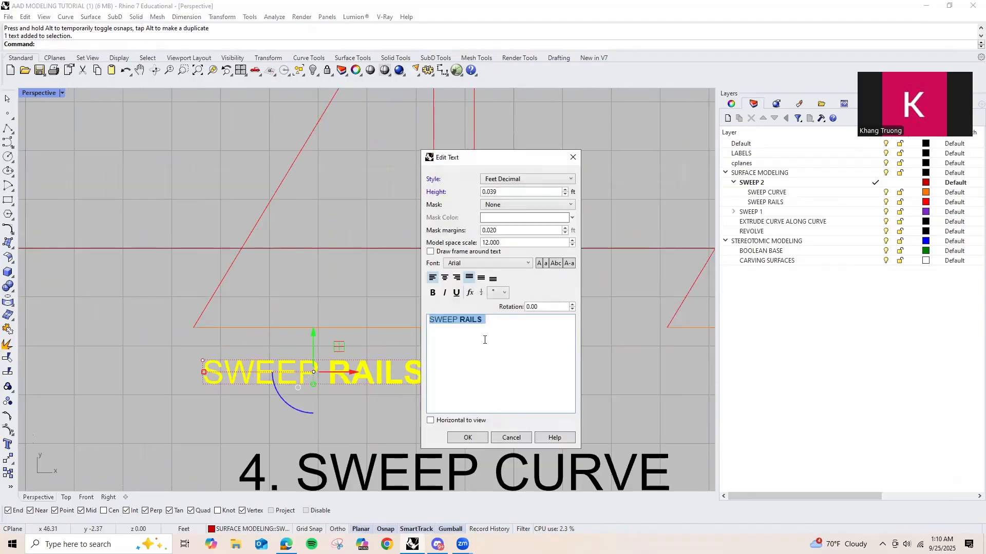
pyautogui.moveTo(471, 322); pyautogui.dragTo(463, 322)
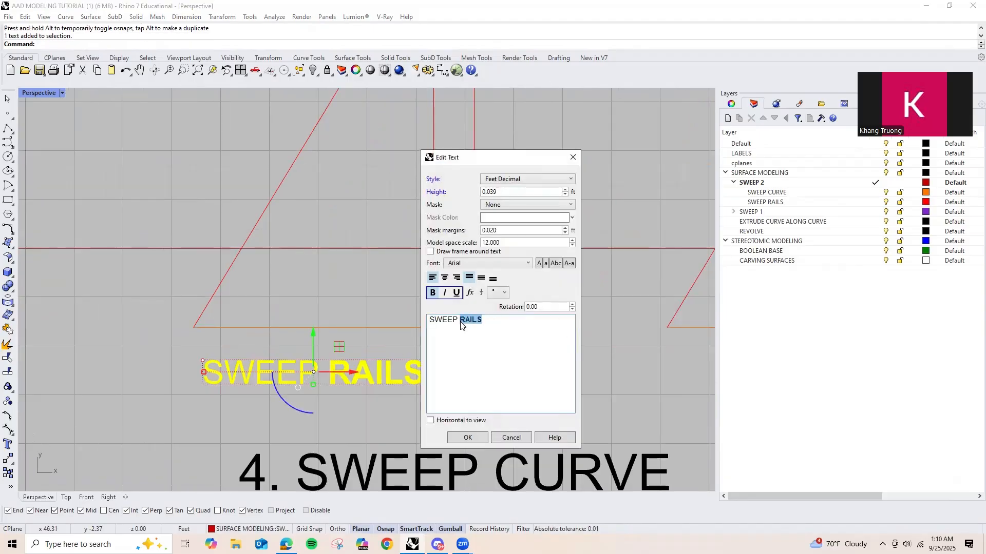
pyautogui.write('CURVE')
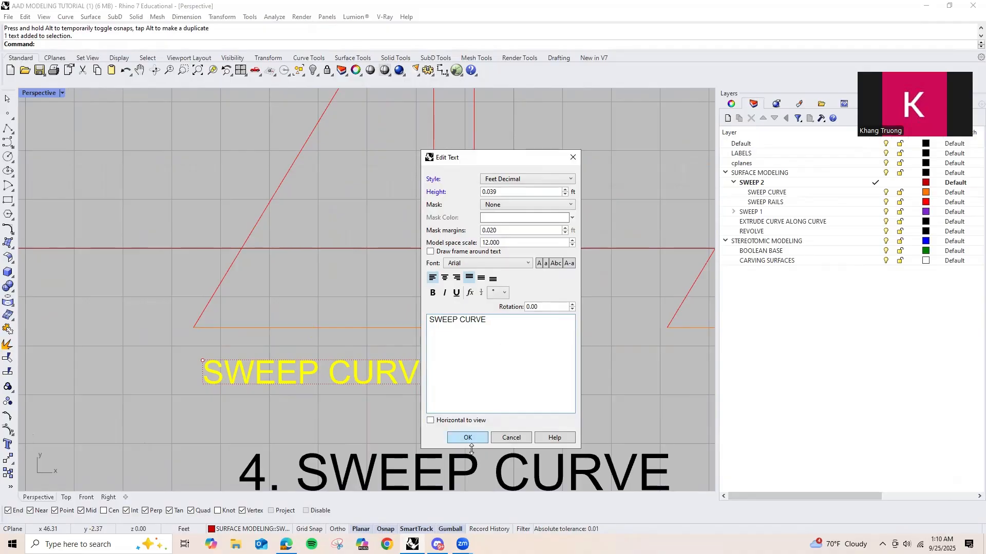
pyautogui.click(468, 437)
# Step: Highlight the two rails of the first stage 4 set and examine their course from several angles
pyautogui.moveTo(439, 418); pyautogui.dragTo(369, 314, button='right')
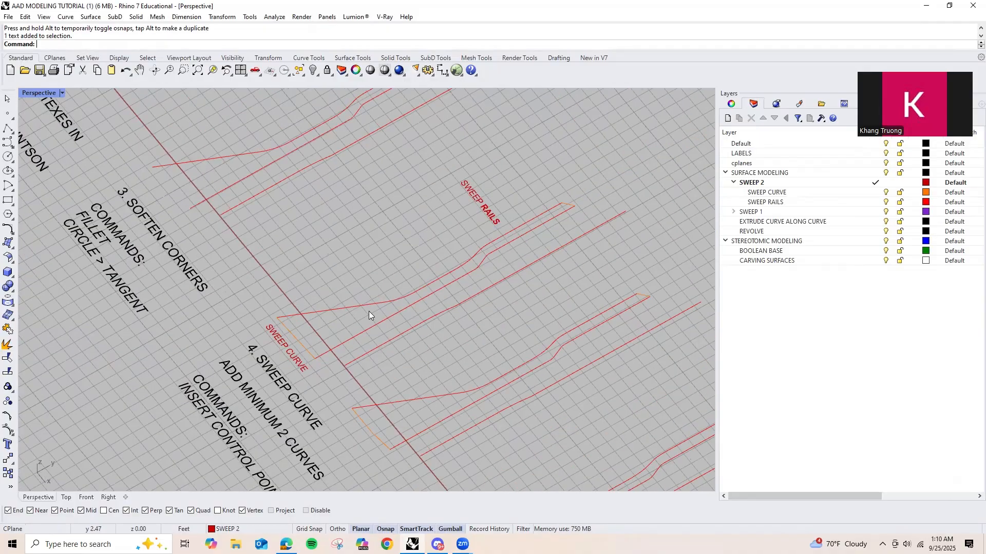
pyautogui.click(360, 331)
pyautogui.scroll(2, 359, 329)
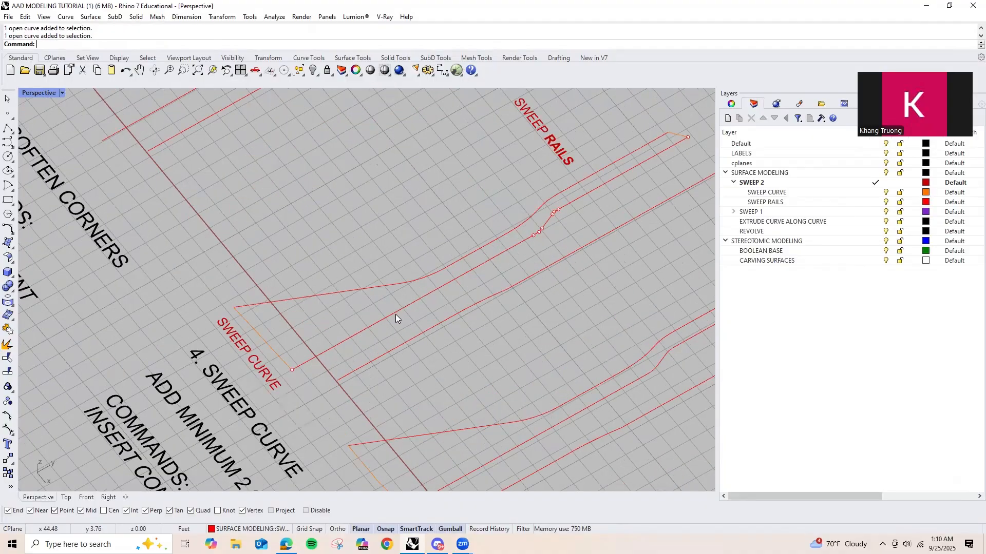
pyautogui.moveTo(396, 319); pyautogui.dragTo(295, 272)
pyautogui.moveTo(294, 273); pyautogui.dragTo(382, 277, button='right')
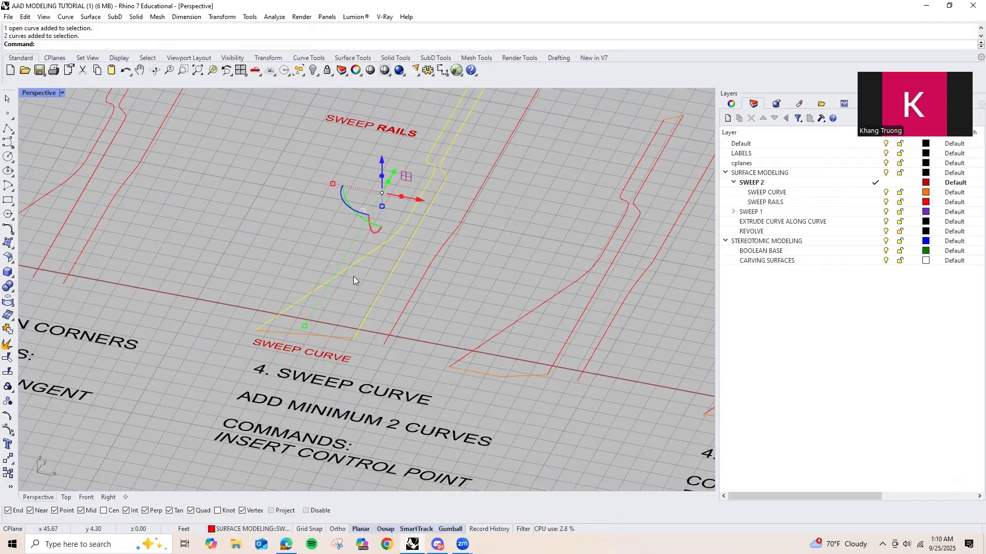
pyautogui.moveTo(353, 277); pyautogui.dragTo(393, 268, button='right')
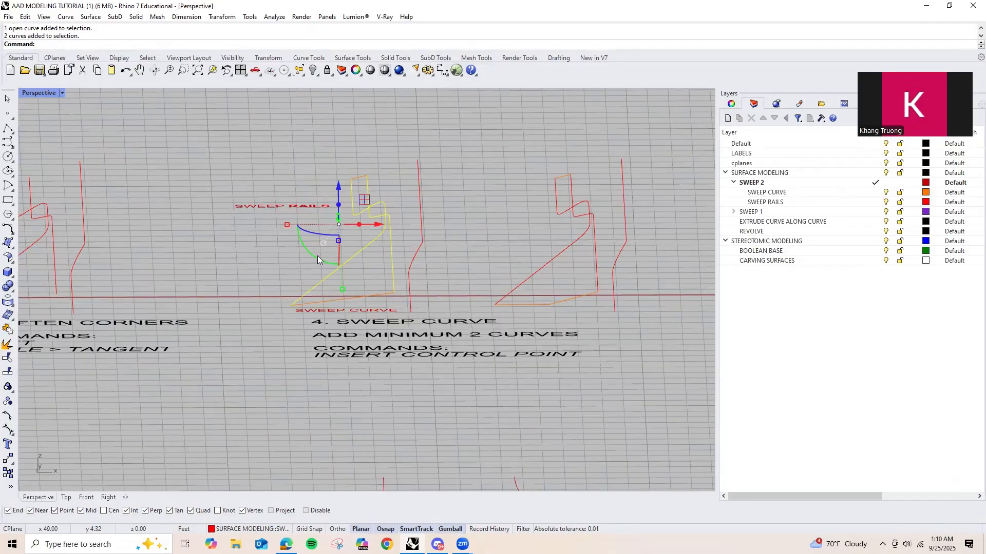
pyautogui.moveTo(317, 256); pyautogui.dragTo(471, 215, button='right')
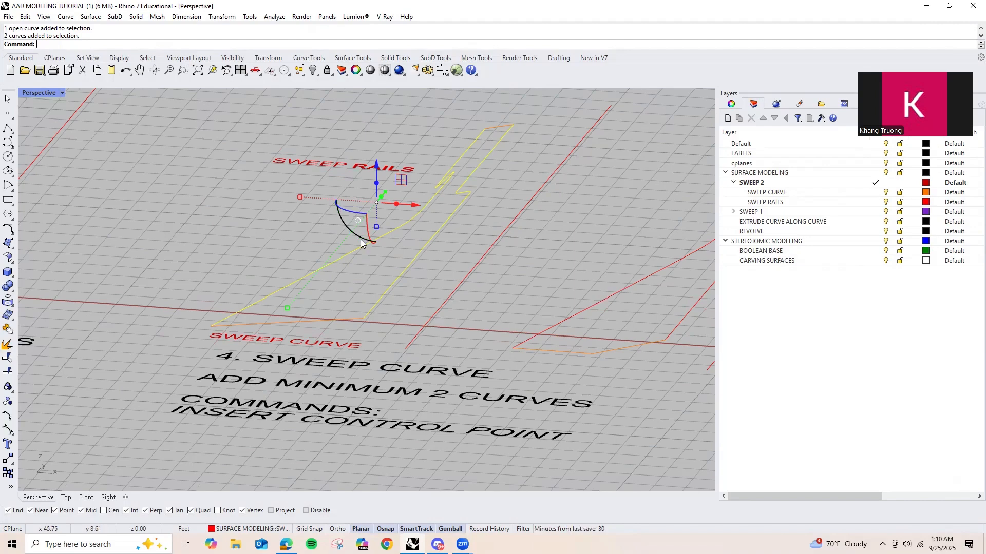
pyautogui.moveTo(363, 238); pyautogui.dragTo(416, 246, button='right')
pyautogui.moveTo(433, 326); pyautogui.dragTo(410, 280, button='right')
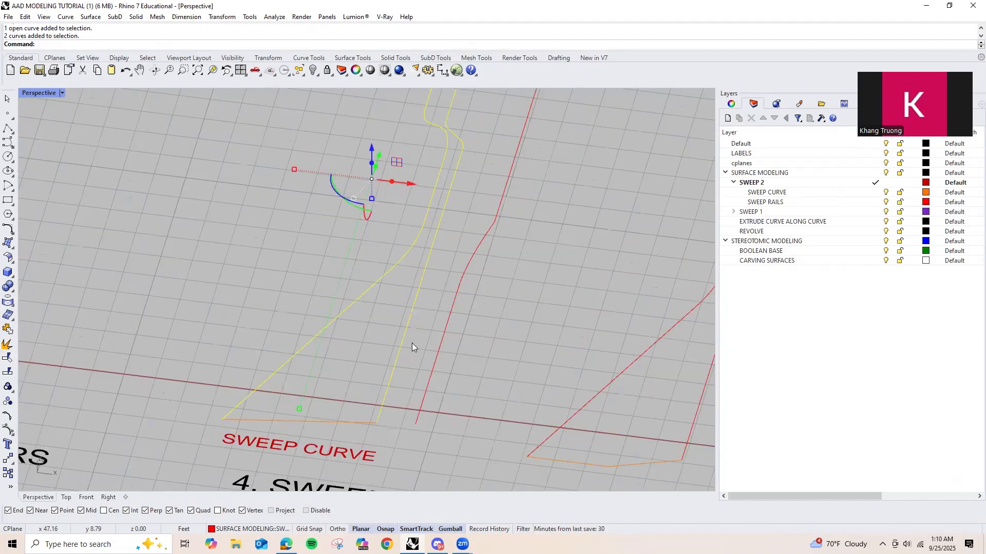
pyautogui.scroll(-2, 444, 307)
pyautogui.press('Escape')
# Step: Inspect the lower and upper sweep curves that join the two rails of the first stage 4 set
pyautogui.moveTo(433, 347); pyautogui.dragTo(181, 293, button='right')
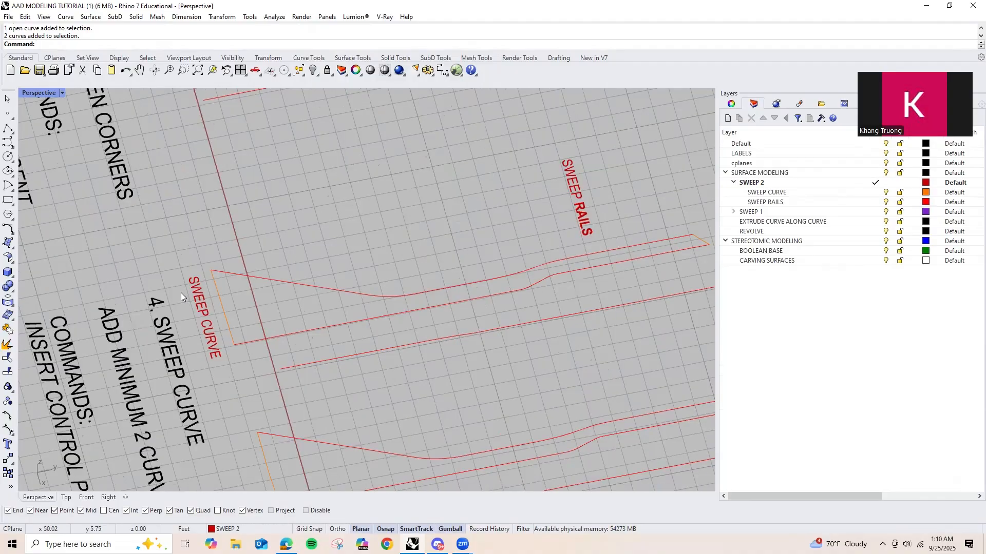
pyautogui.click(223, 306)
pyautogui.scroll(-3, 175, 318)
pyautogui.scroll(3, 478, 277)
pyautogui.click(477, 277)
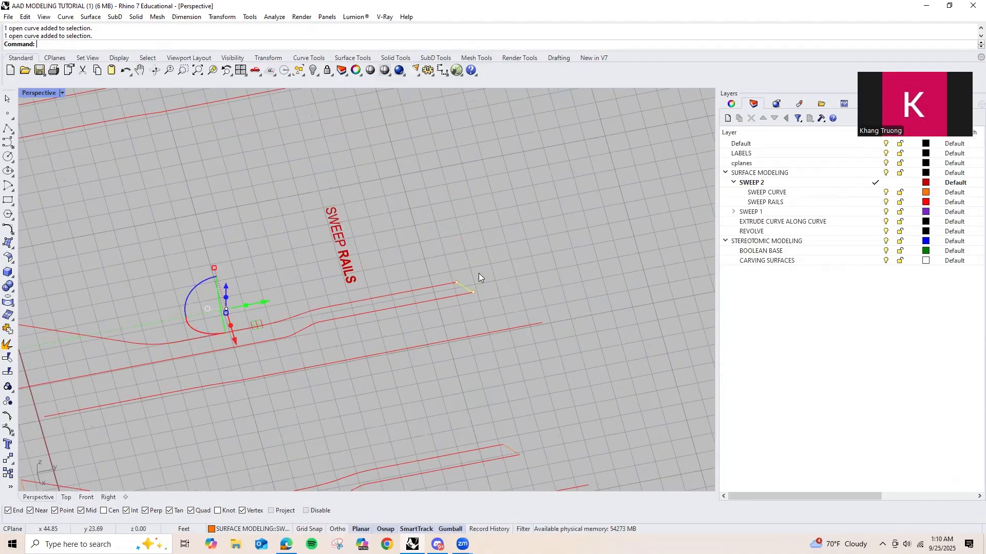
pyautogui.scroll(-5, 454, 291)
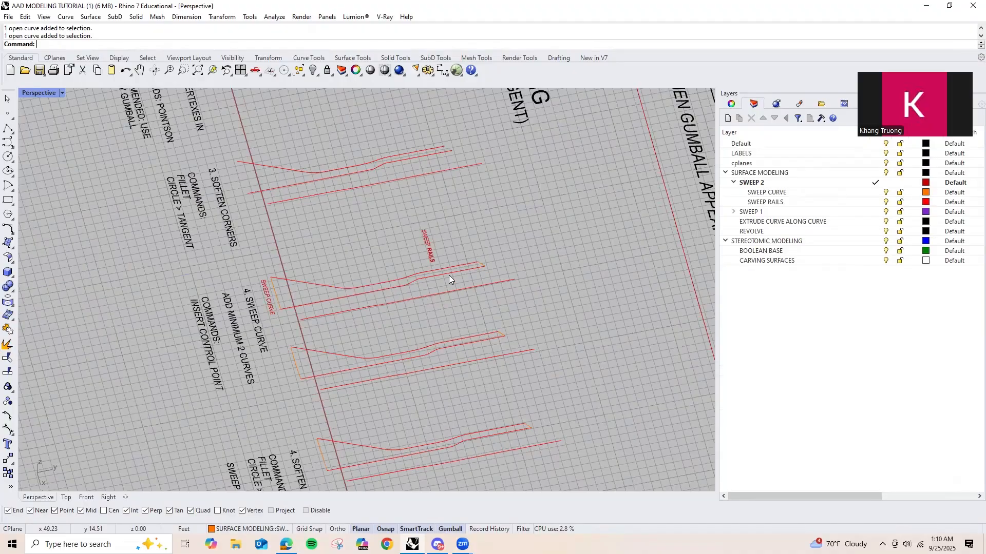
pyautogui.moveTo(448, 275); pyautogui.dragTo(440, 275, button='right')
pyautogui.moveTo(378, 334); pyautogui.dragTo(401, 306, button='right')
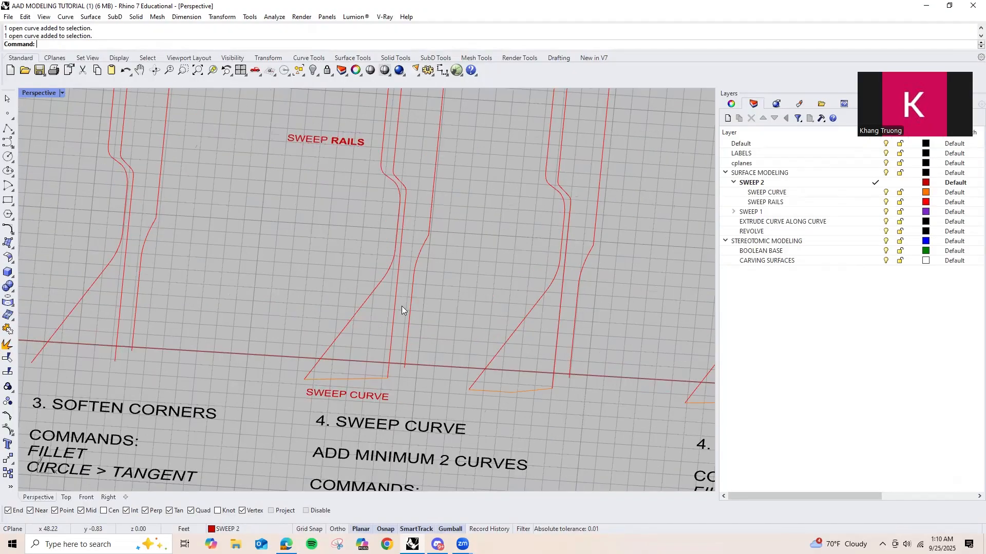
pyautogui.moveTo(470, 403); pyautogui.dragTo(467, 236, button='right')
pyautogui.moveTo(475, 291); pyautogui.dragTo(454, 316, button='right')
# Step: Move the shorter rail's upper end and the attached sweep curve endpoint along Y, level with the other rail's end
pyautogui.press('Home')
pyautogui.scroll(10, 401, 221)
pyautogui.click(390, 213)
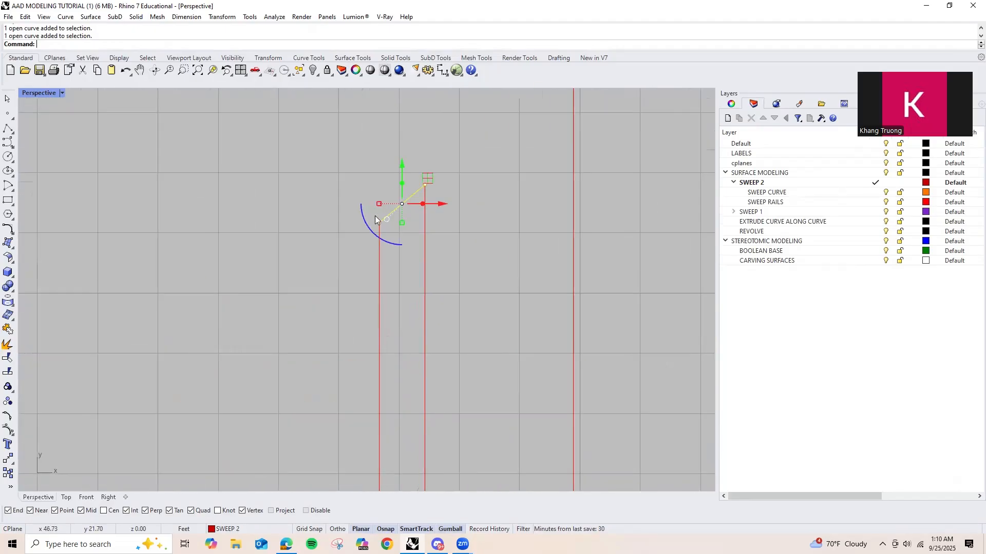
pyautogui.keyDown('shift'); pyautogui.click(378, 246); pyautogui.keyUp('shift')
pyautogui.scroll(4, 361, 219)
pyautogui.moveTo(361, 202); pyautogui.dragTo(414, 262)
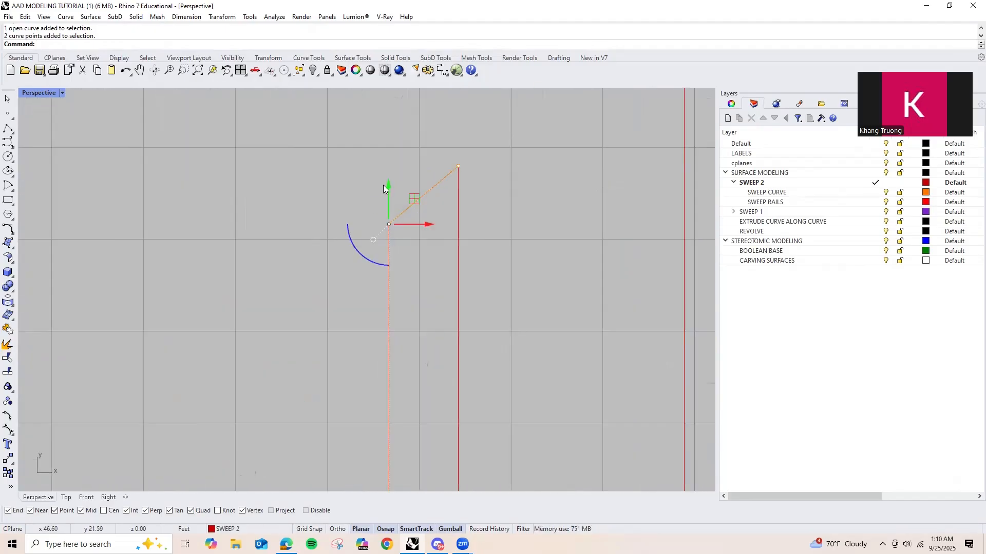
pyautogui.moveTo(388, 185); pyautogui.dragTo(461, 166)
pyautogui.click(494, 207)
pyautogui.scroll(-10, 413, 174)
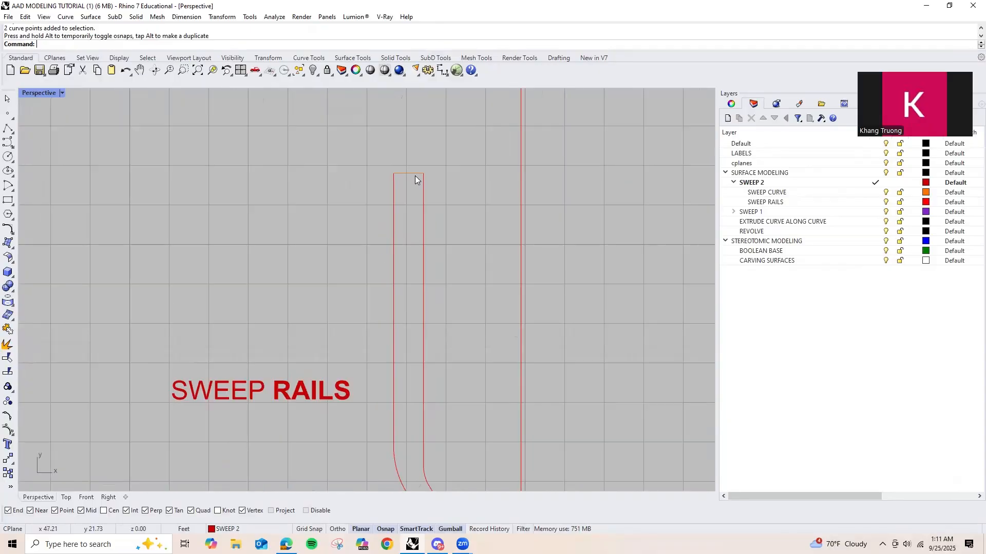
# Step: Inspect the upper sweep curve and its endpoints, and compare the first stage 4 set with its neighbours from several angles
pyautogui.scroll(8, 413, 173)
pyautogui.click(413, 173)
pyautogui.click(402, 235)
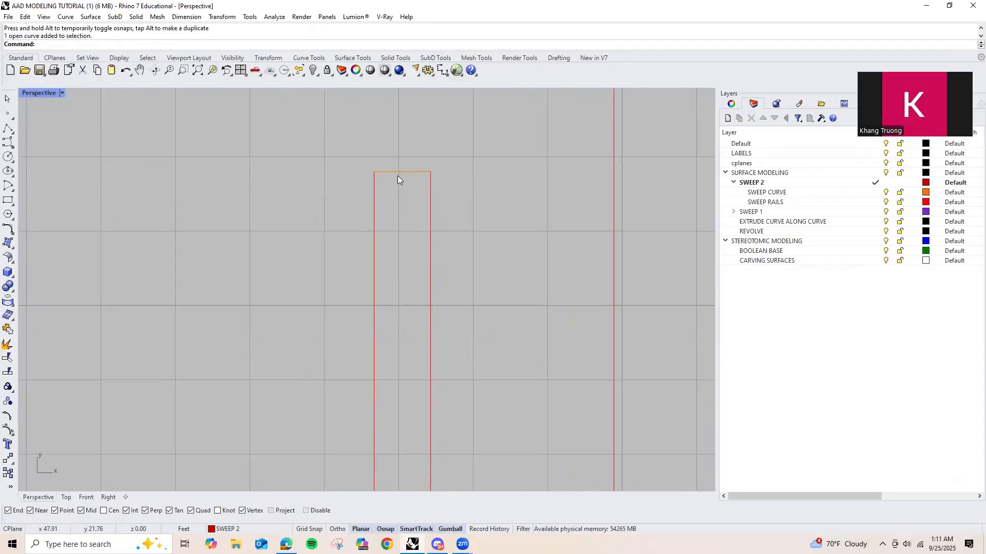
pyautogui.click(383, 174)
pyautogui.moveTo(306, 249); pyautogui.dragTo(431, 247, button='right')
pyautogui.click(446, 206)
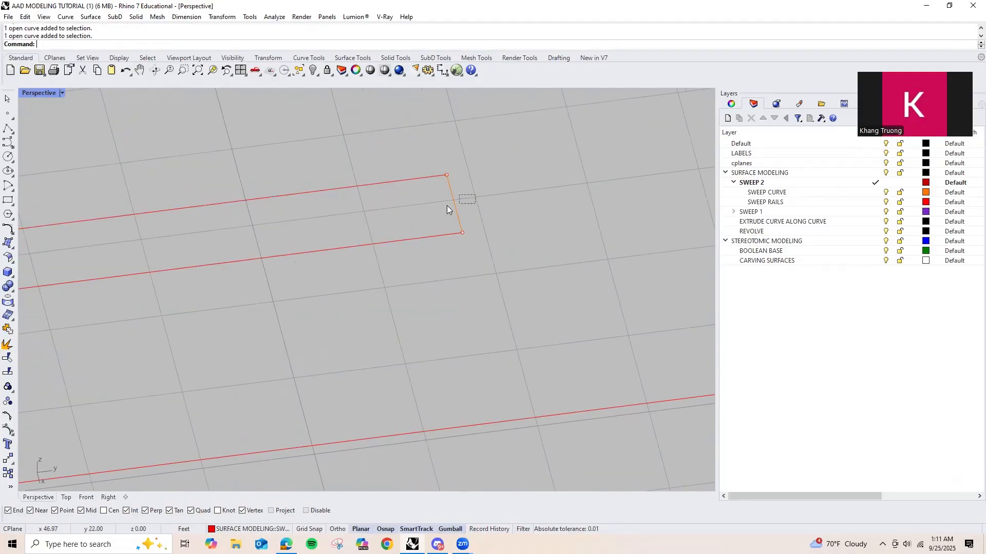
pyautogui.moveTo(409, 168); pyautogui.dragTo(392, 146)
pyautogui.scroll(-10, 492, 165)
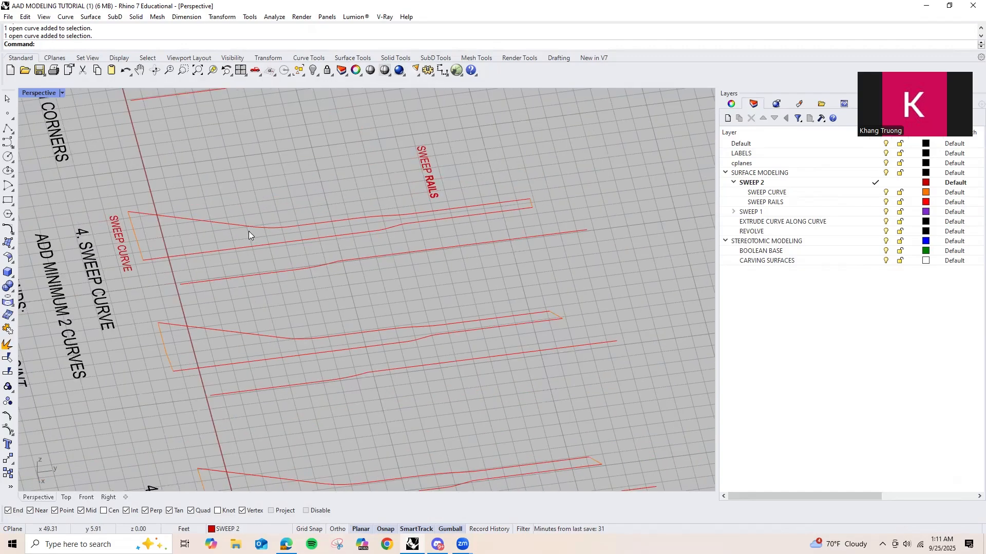
pyautogui.moveTo(341, 242); pyautogui.dragTo(380, 270, button='right')
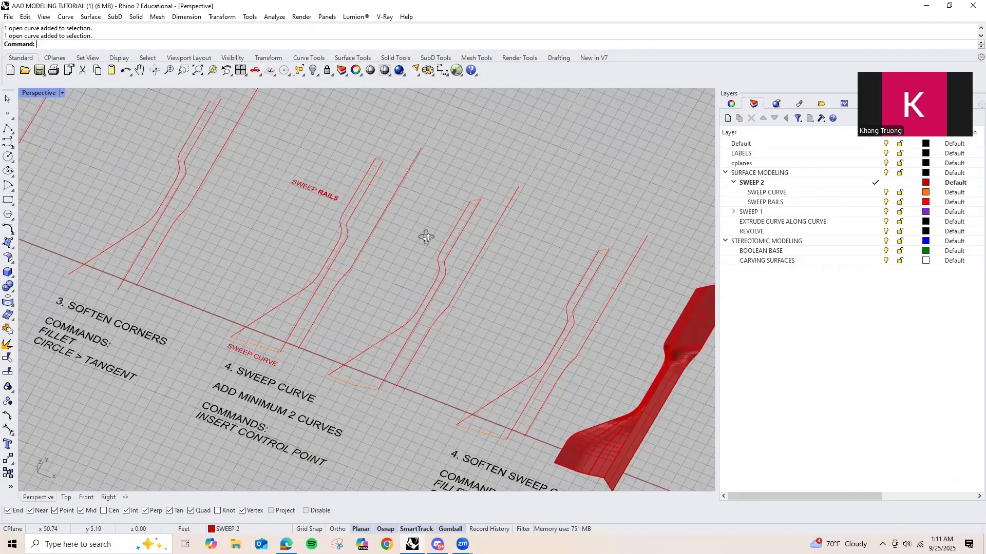
pyautogui.moveTo(439, 211); pyautogui.dragTo(307, 217, button='right')
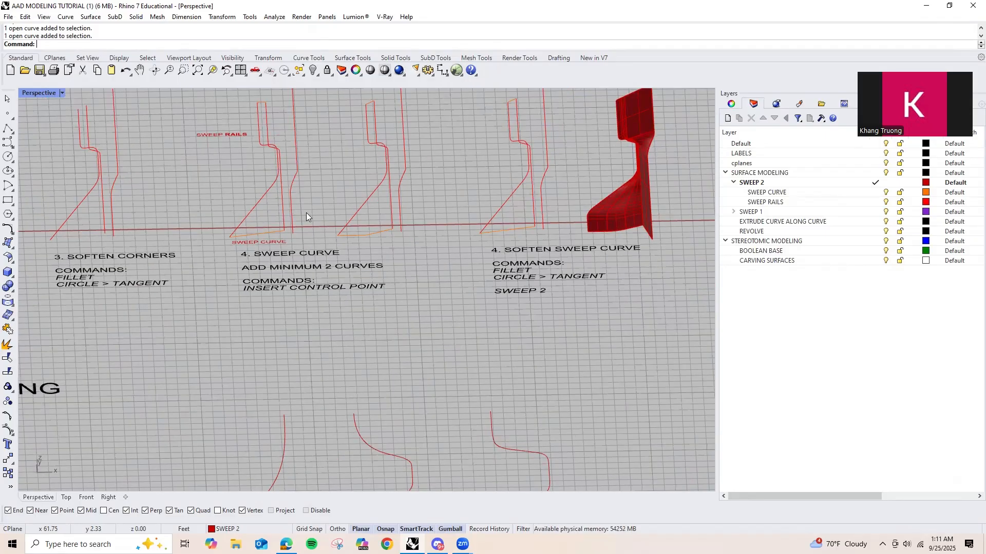
# Step: Rebuild the lower sweep curve of the first stage 4 set with a point count of 8 and degree 3
pyautogui.scroll(5, 235, 250)
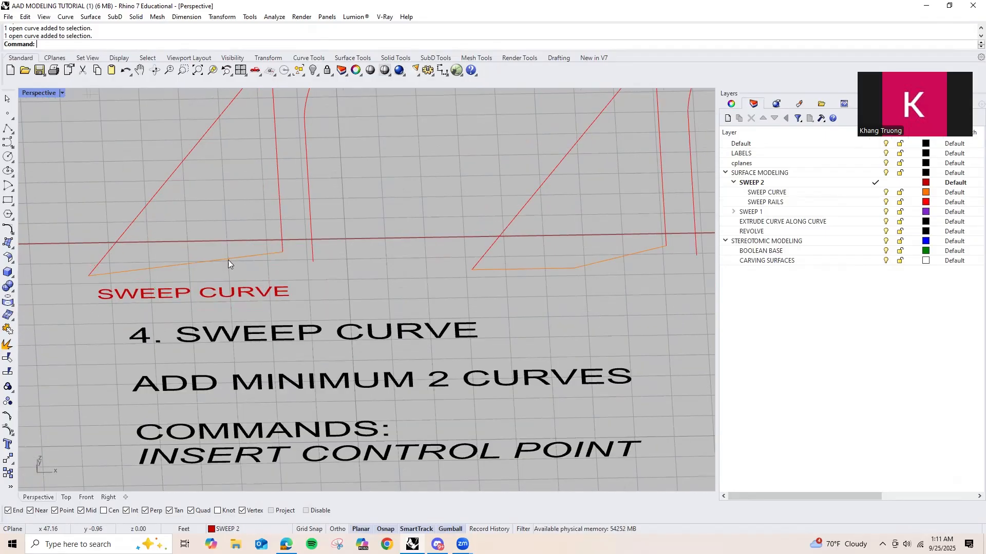
pyautogui.click(172, 267)
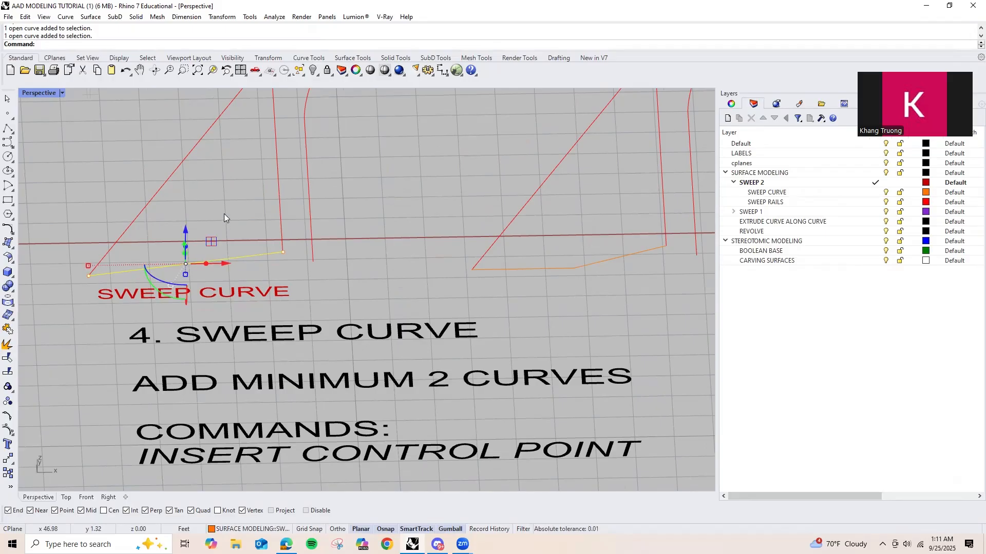
pyautogui.scroll(-5, 366, 254)
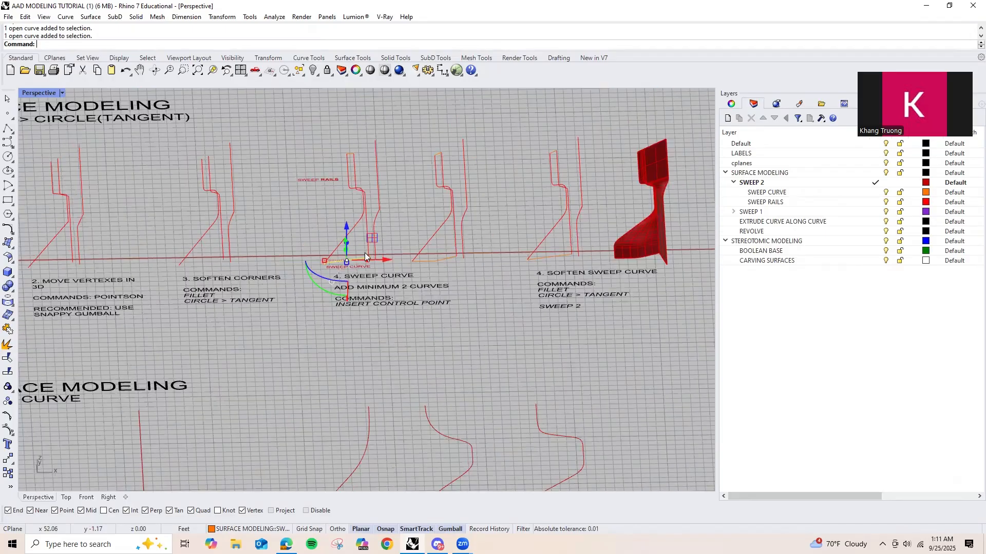
pyautogui.scroll(4, 374, 233)
pyautogui.scroll(-3, 371, 234)
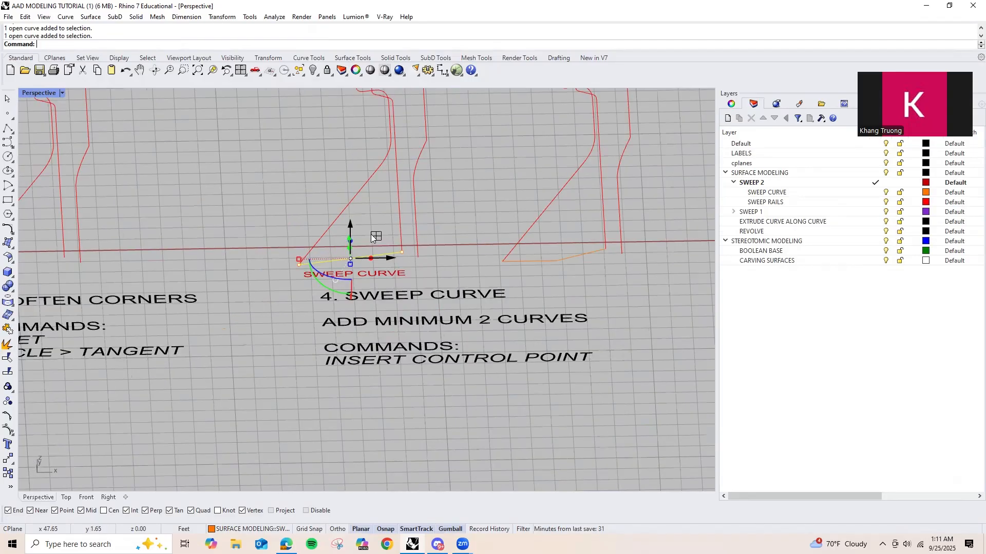
pyautogui.scroll(3, 370, 234)
pyautogui.write('Rebuild')
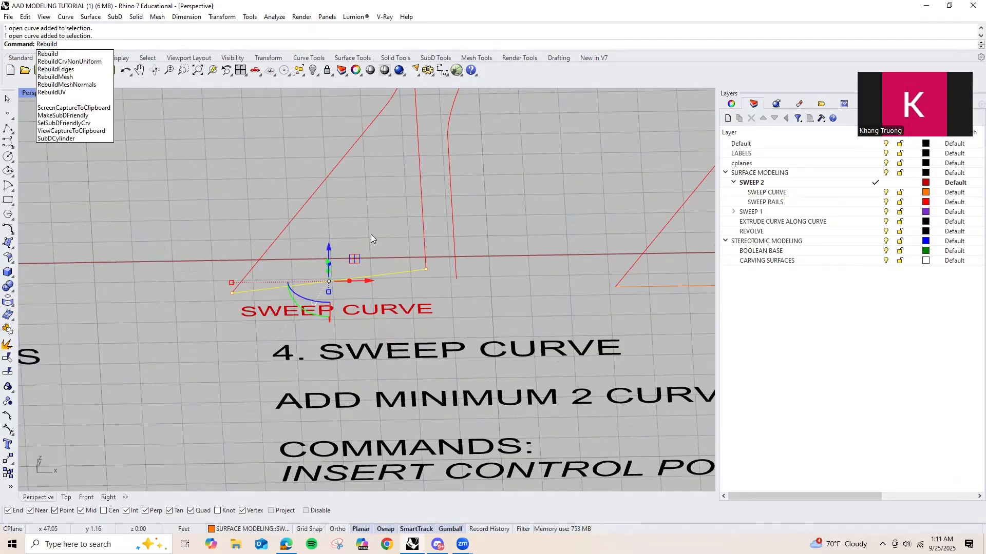
pyautogui.press('Return')
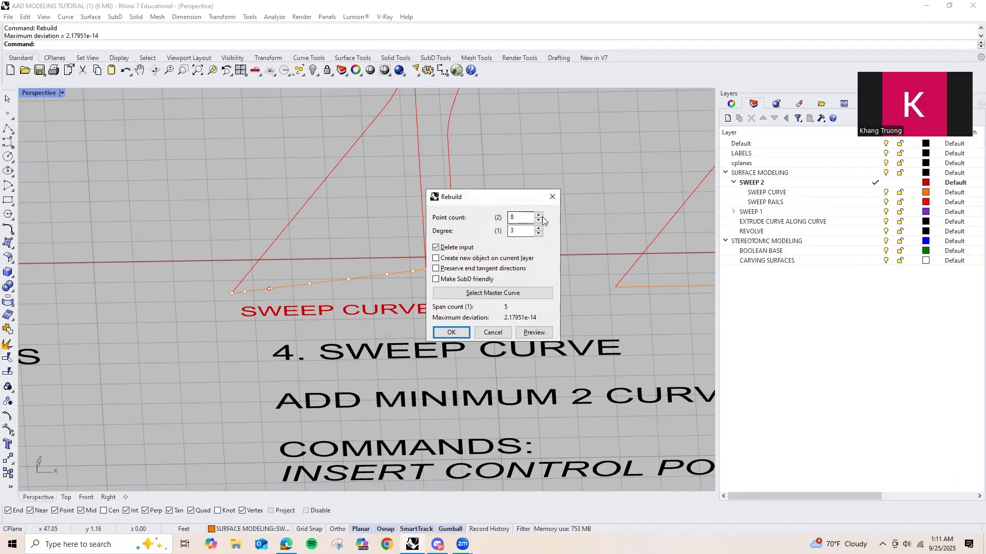
pyautogui.click(451, 332)
# Step: Bow the rebuilt lower sweep curve outward by moving three of its middle control points toward the SWEEP CURVE label
pyautogui.scroll(1, 310, 275)
pyautogui.moveTo(300, 247); pyautogui.dragTo(410, 290)
pyautogui.scroll(2, 411, 291)
pyautogui.moveTo(332, 260); pyautogui.dragTo(539, 316)
pyautogui.press('Escape')
pyautogui.scroll(-5, 445, 281)
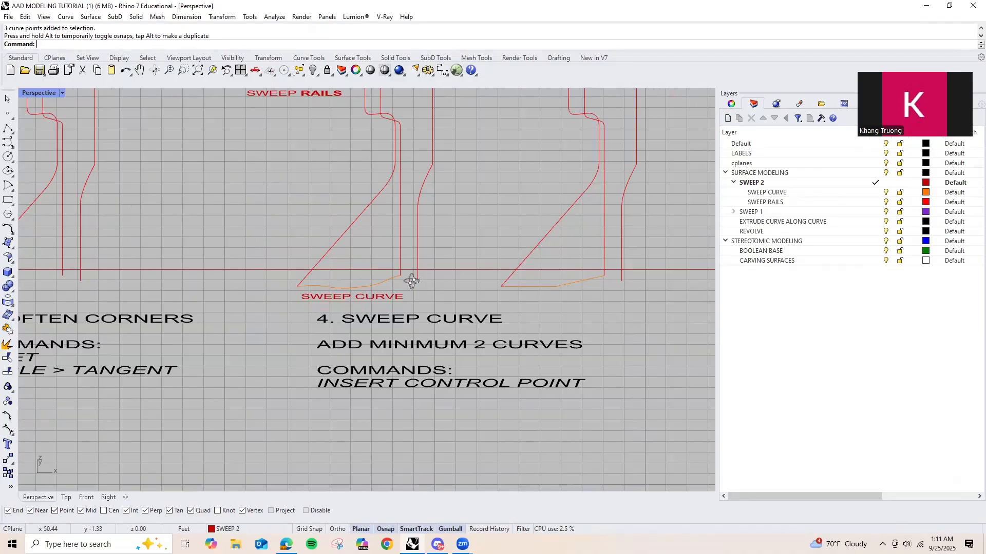
# Step: Examine the bowed sweep curve from an oblique angle and undo the control point move
pyautogui.moveTo(463, 307); pyautogui.dragTo(433, 305, button='right')
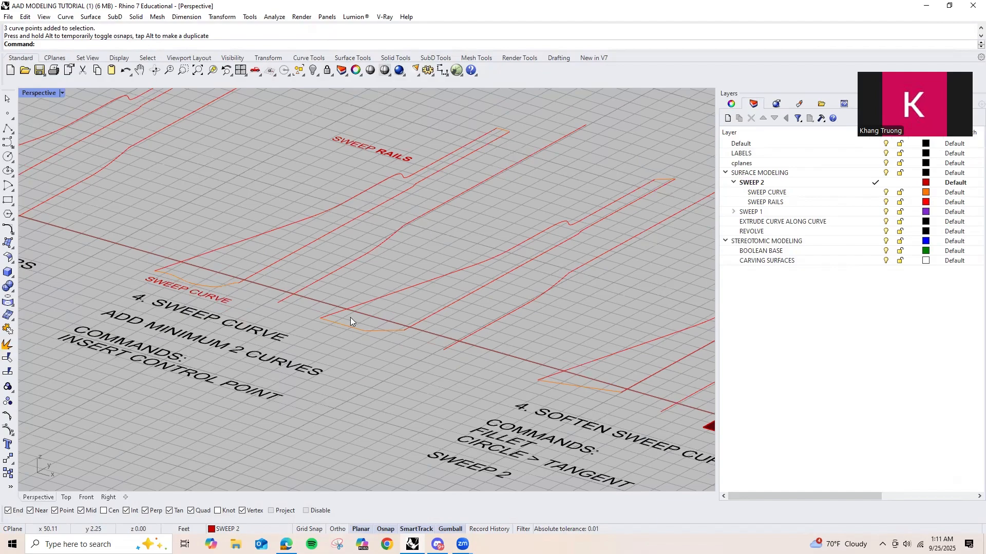
pyautogui.moveTo(350, 317); pyautogui.dragTo(258, 361, button='right')
pyautogui.scroll(3, 340, 399)
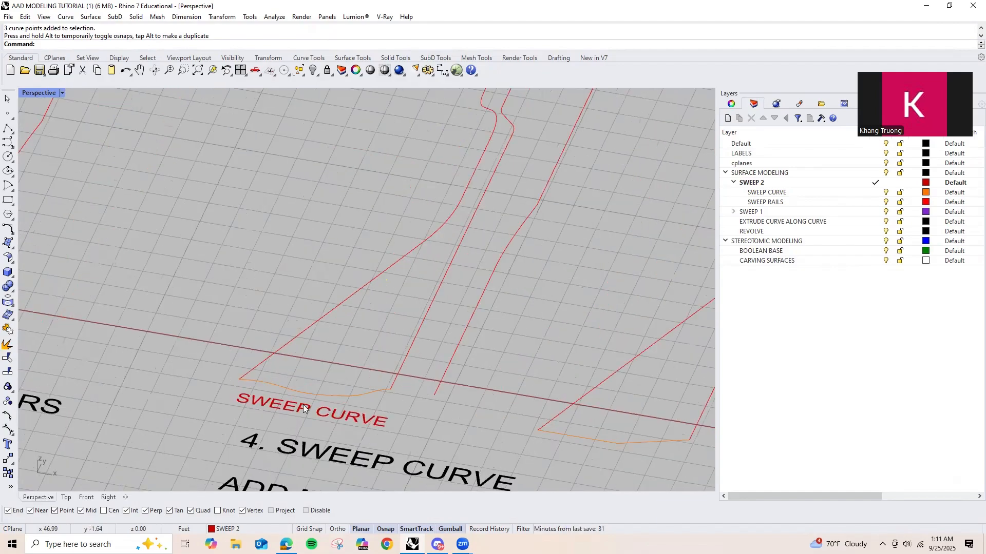
pyautogui.scroll(1, 279, 389)
pyautogui.click(295, 389)
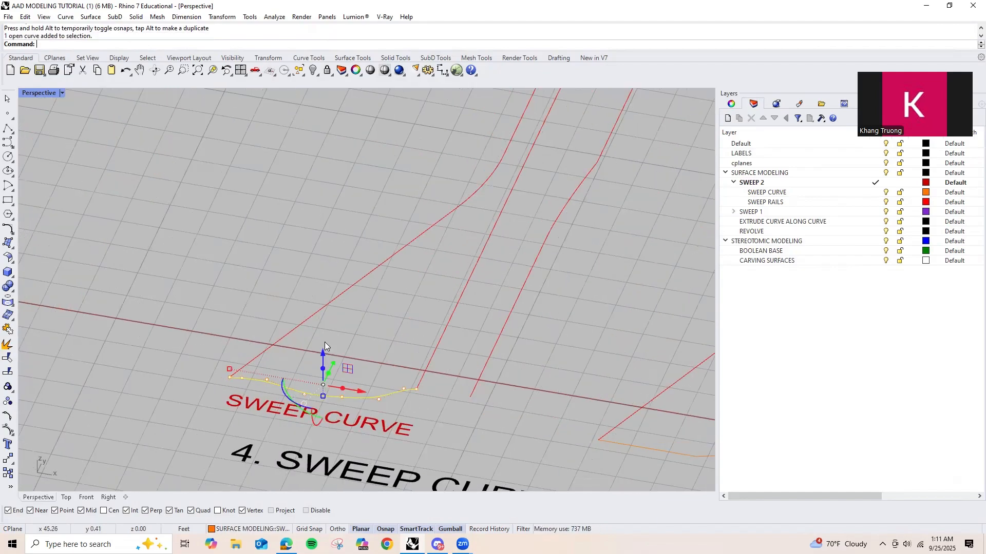
pyautogui.click(375, 329)
pyautogui.hotkey('ctrl', 'z')
pyautogui.click(215, 313)
# Step: Inspect the lower sweep curve of the first stage 4 set and compare it with the neighbouring sets
pyautogui.scroll(-3, 241, 307)
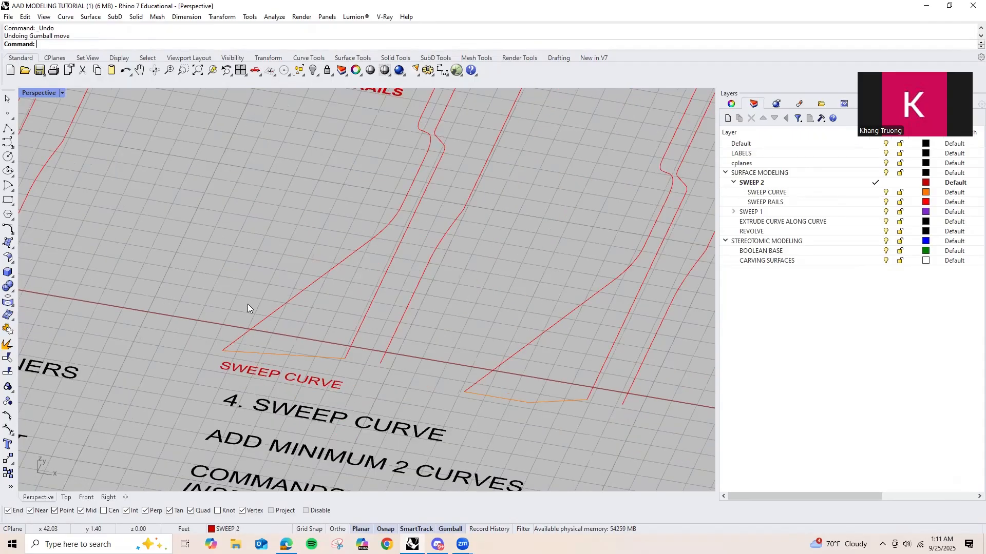
pyautogui.scroll(-3, 397, 327)
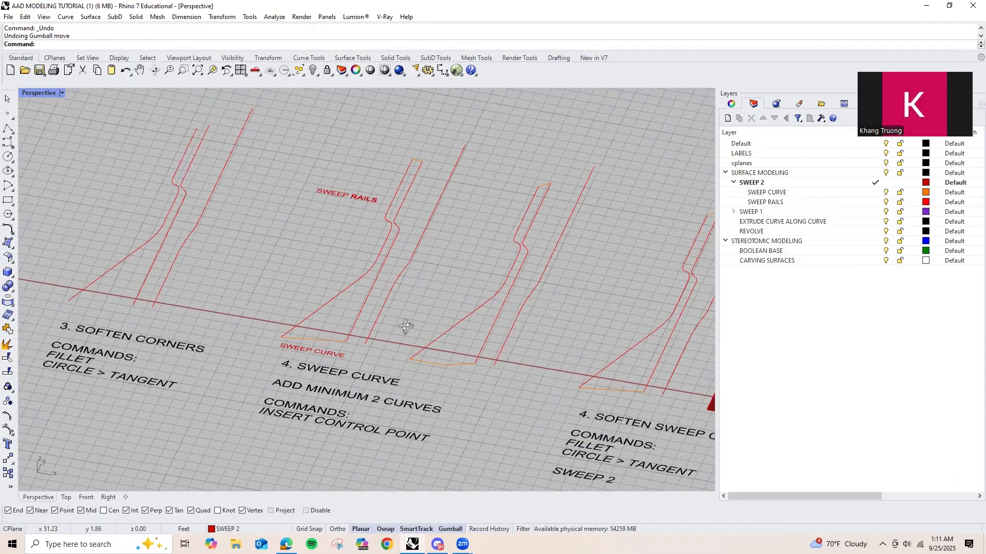
pyautogui.scroll(1, 329, 360)
pyautogui.scroll(2, 422, 258)
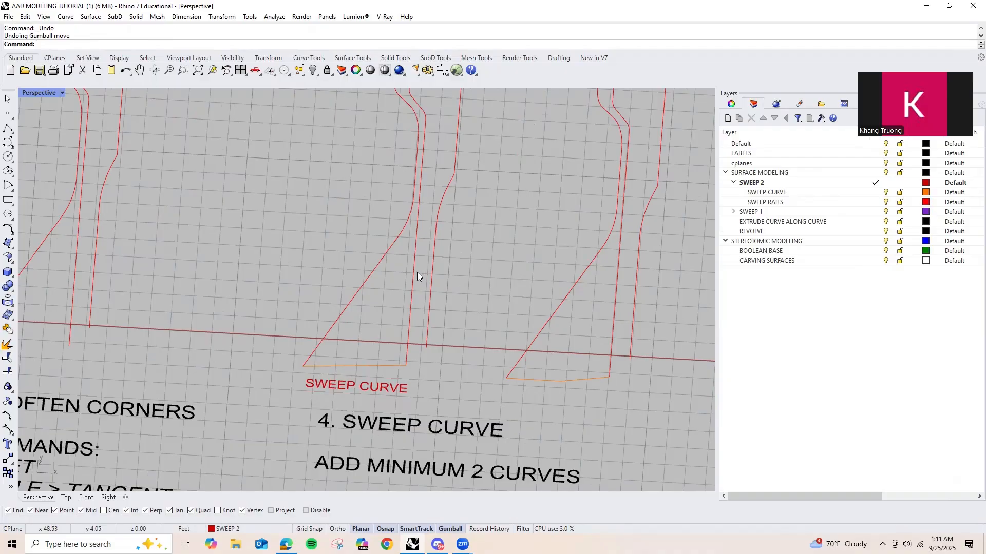
pyautogui.scroll(-1, 388, 329)
pyautogui.keyDown('shift'); pyautogui.moveTo(407, 251); pyautogui.dragTo(389, 297, button='right'); pyautogui.keyUp('shift')
pyautogui.scroll(10, 347, 396)
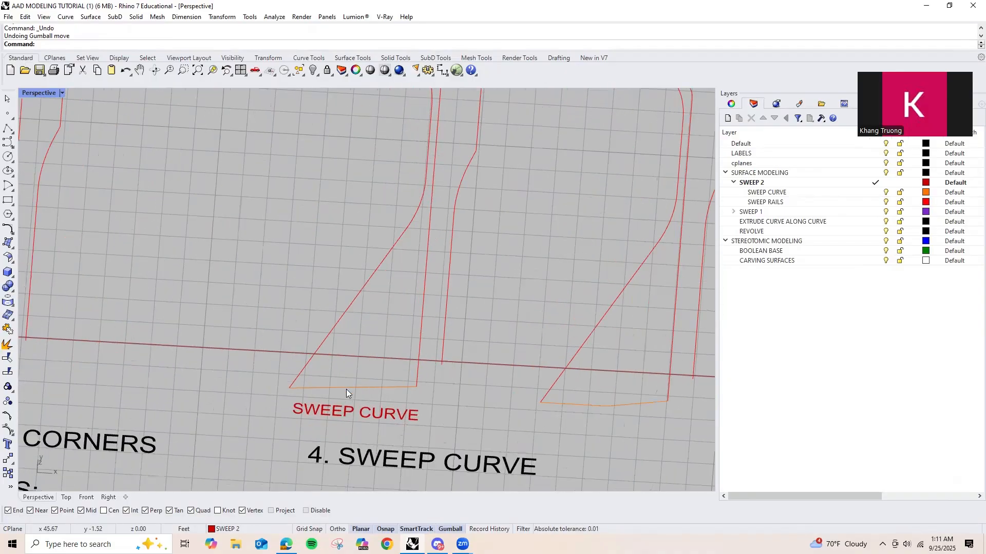
pyautogui.click(339, 386)
pyautogui.press('Escape')
pyautogui.scroll(-5, 394, 326)
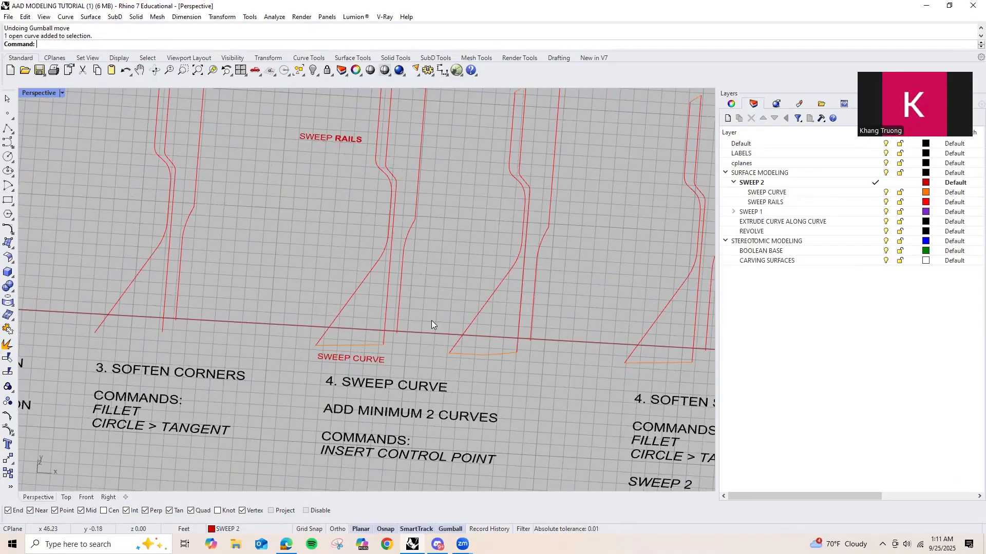
pyautogui.scroll(1, 392, 323)
pyautogui.moveTo(392, 323); pyautogui.dragTo(391, 252, button='right')
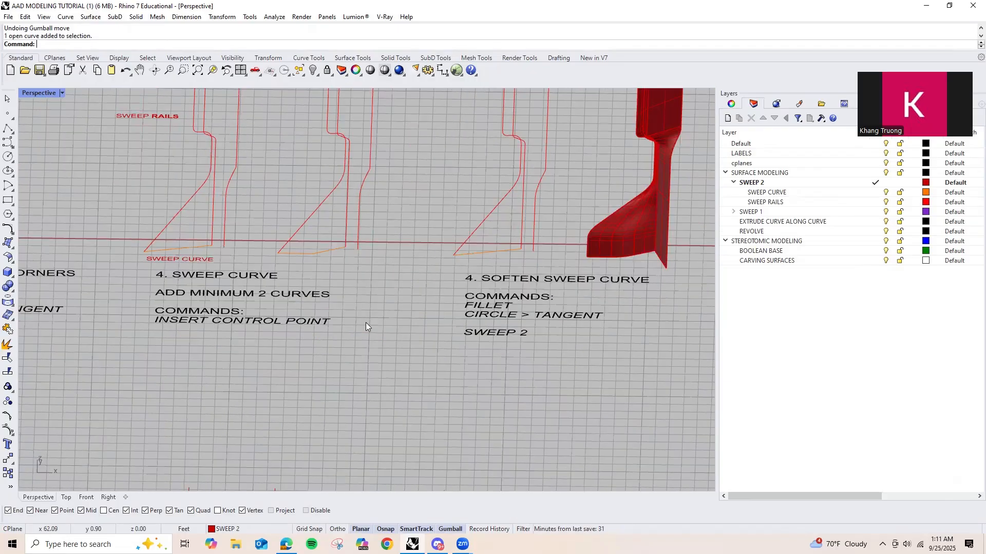
# Step: Start Sweep2 on the Soften Sweep Curve set and pick the two rails joined by the sweep curves
pyautogui.keyDown('shift'); pyautogui.moveTo(513, 244); pyautogui.dragTo(388, 271, button='right'); pyautogui.keyUp('shift')
pyautogui.scroll(2, 458, 301)
pyautogui.scroll(4, 454, 295)
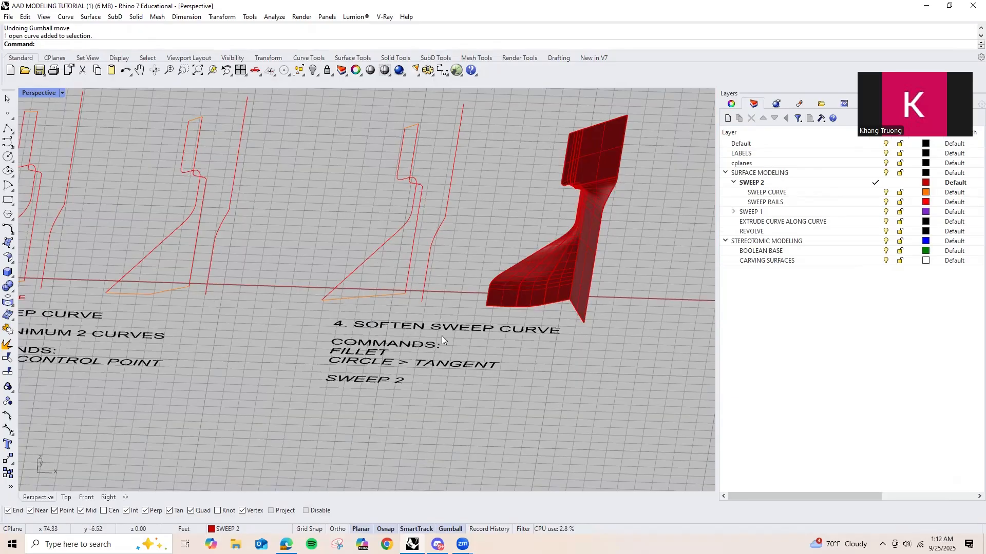
pyautogui.write('weep2')
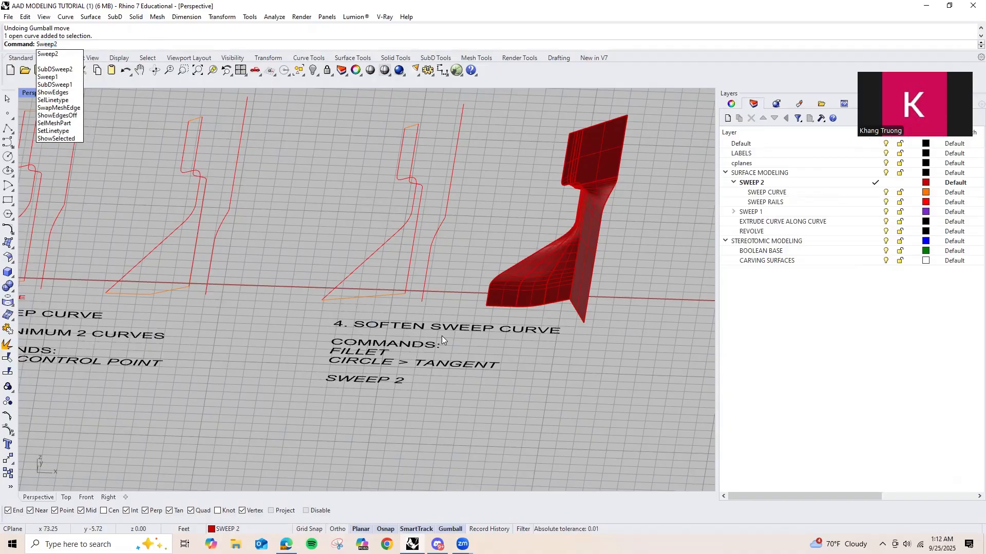
pyautogui.press('Return')
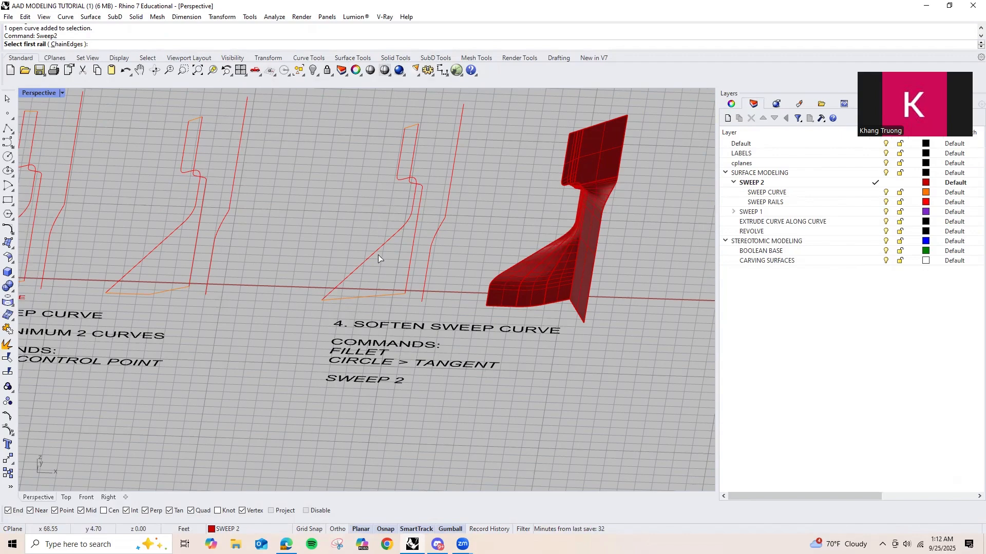
pyautogui.scroll(2, 410, 211)
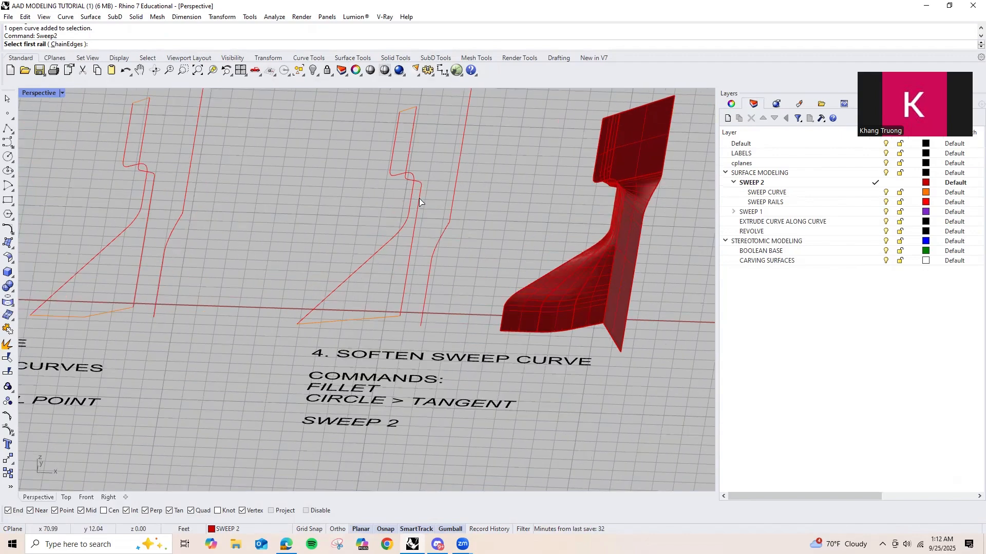
pyautogui.scroll(3, 420, 201)
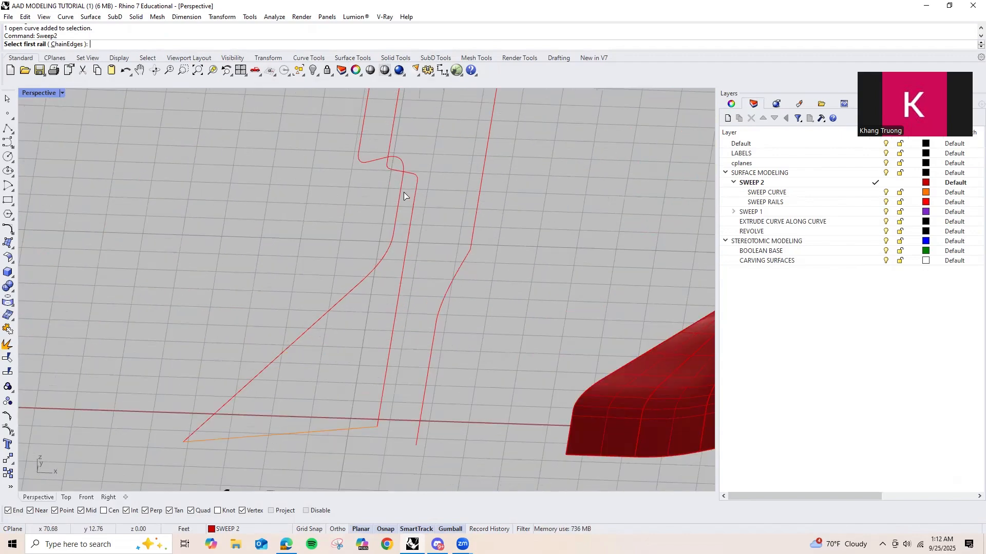
pyautogui.click(400, 192)
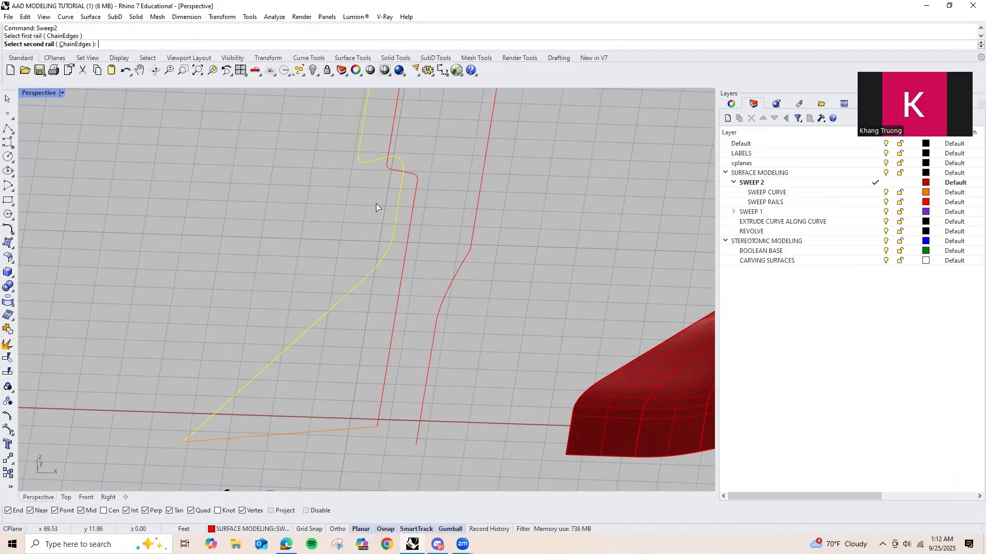
pyautogui.click(408, 222)
# Step: Use the lower and upper sweep curves between the two rails as the cross sections of the sweep
pyautogui.scroll(-2, 349, 395)
pyautogui.scroll(-1, 400, 162)
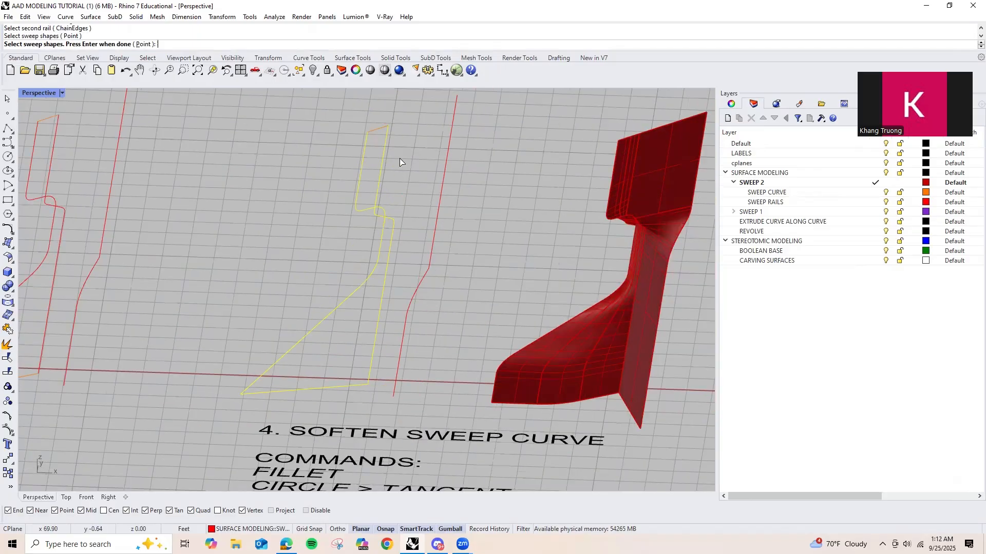
pyautogui.click(378, 129)
pyautogui.press('Return')
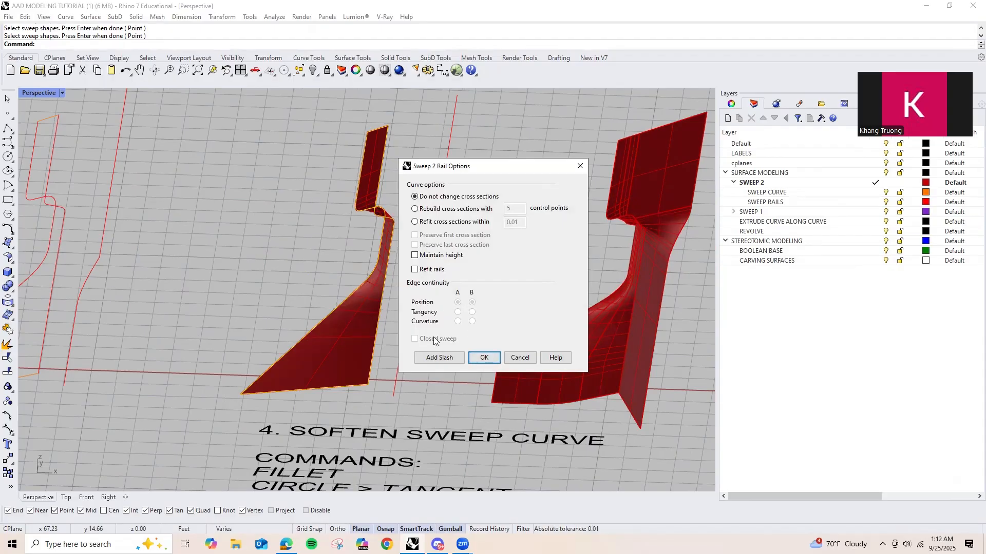
# Step: Turn on Refit rails for the two-rail sweep and examine the surface preview from several angles
pyautogui.scroll(-2, 404, 307)
pyautogui.scroll(3, 302, 303)
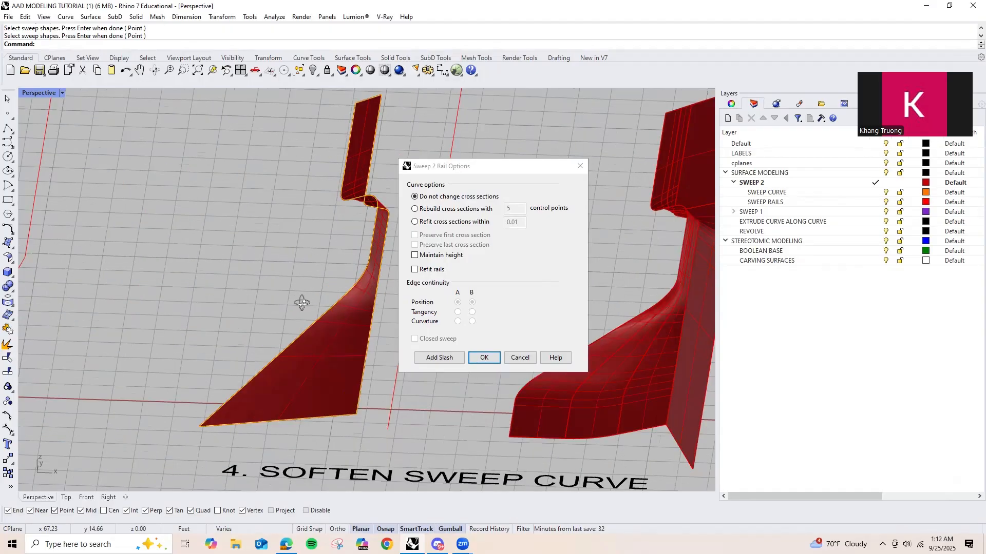
pyautogui.moveTo(302, 303); pyautogui.dragTo(365, 282, button='right')
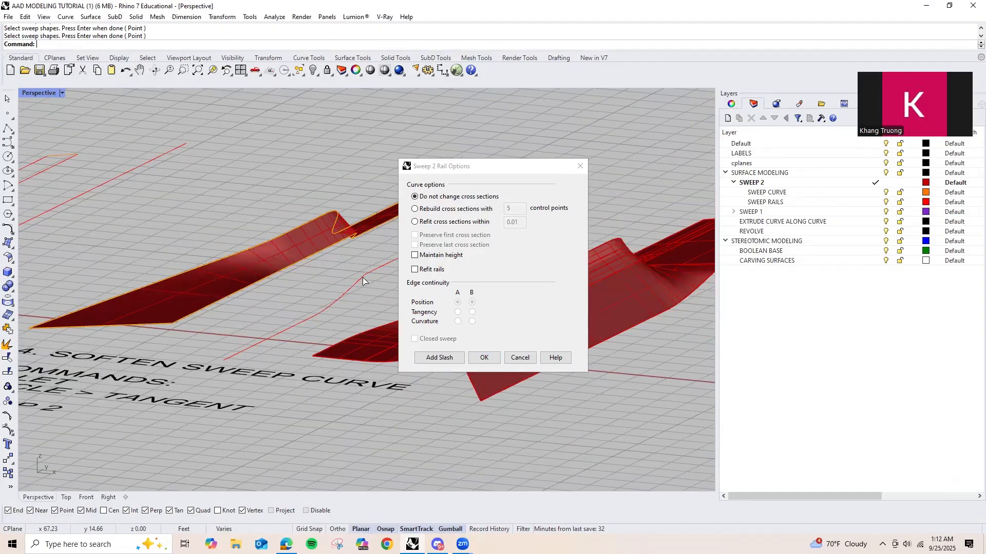
pyautogui.click(415, 256)
pyautogui.click(415, 255)
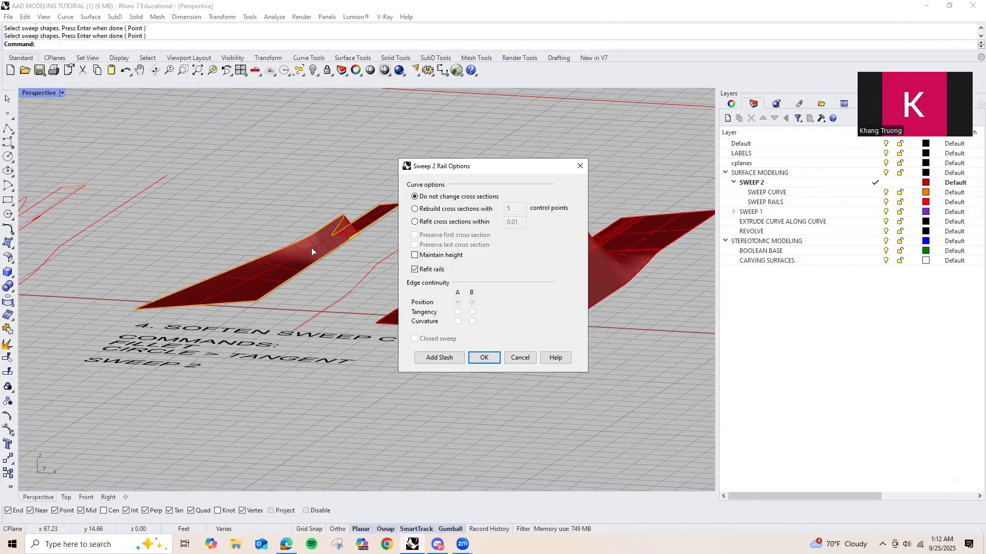
pyautogui.moveTo(311, 247); pyautogui.dragTo(316, 263, button='right')
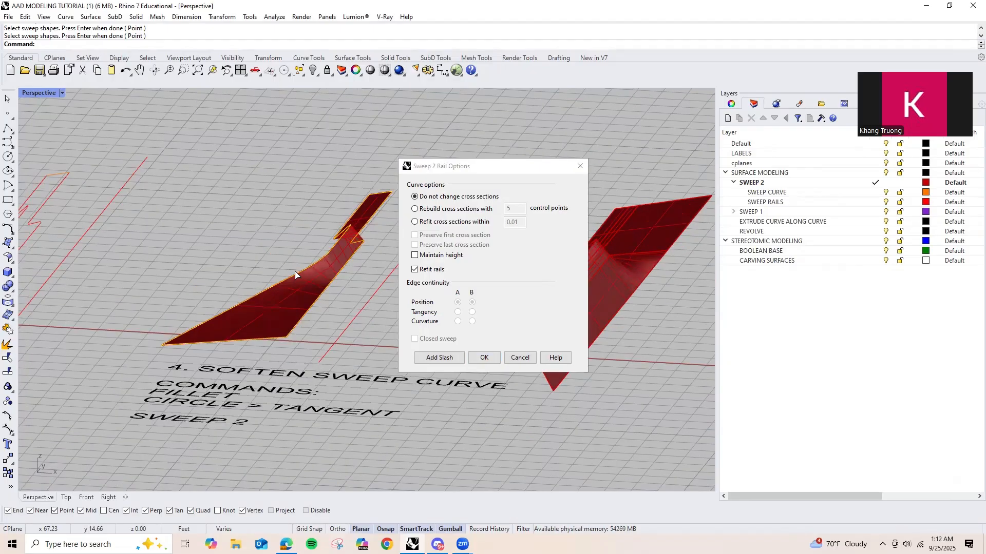
pyautogui.scroll(3, 264, 307)
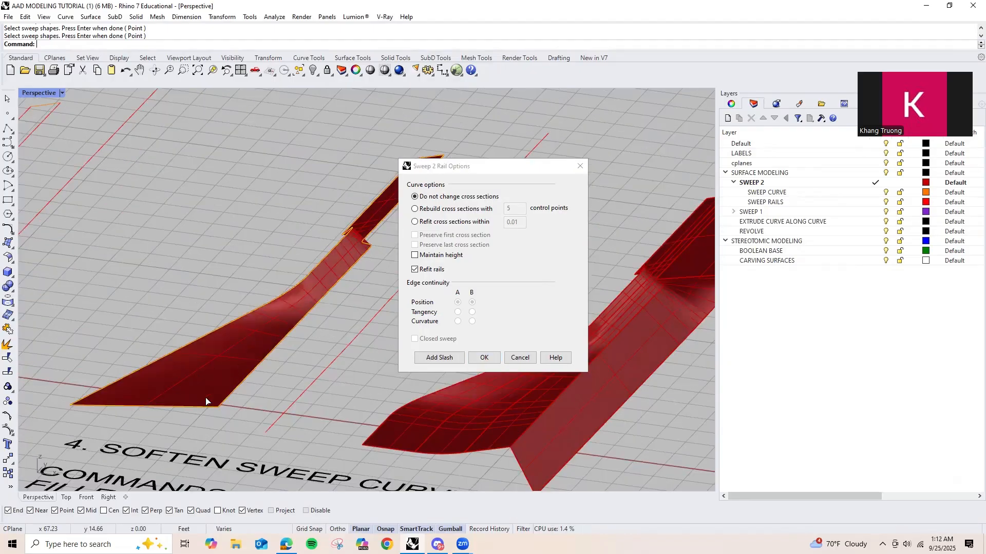
# Step: Compare the sweep preview with Maintain height on and off, leaving Maintain height turned on
pyautogui.click(415, 255)
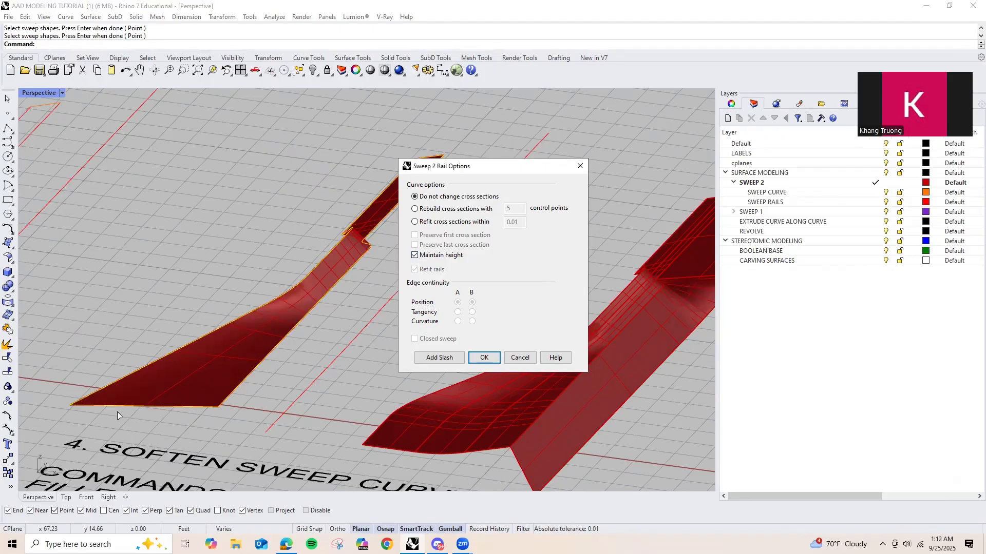
pyautogui.scroll(-3, 118, 415)
pyautogui.scroll(2, 204, 357)
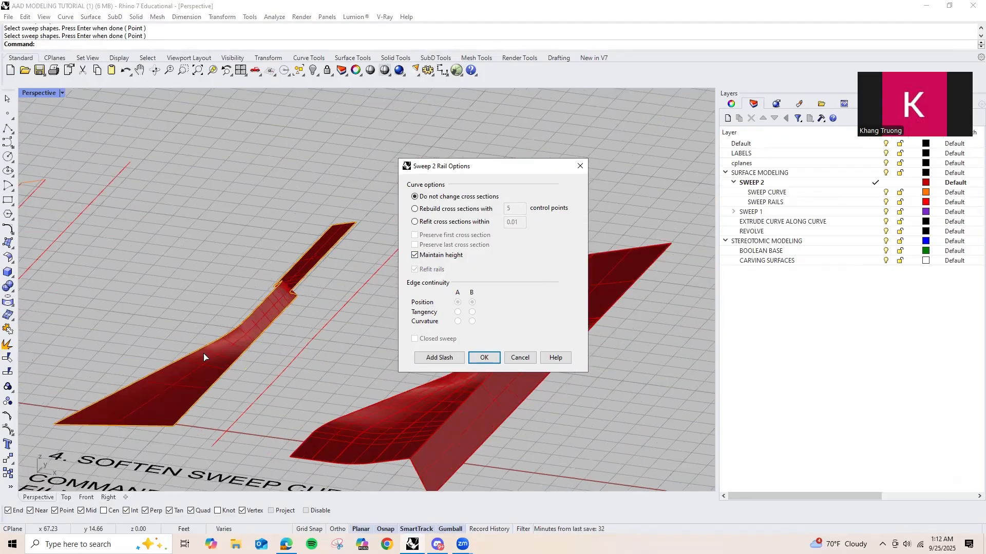
pyautogui.scroll(1, 144, 440)
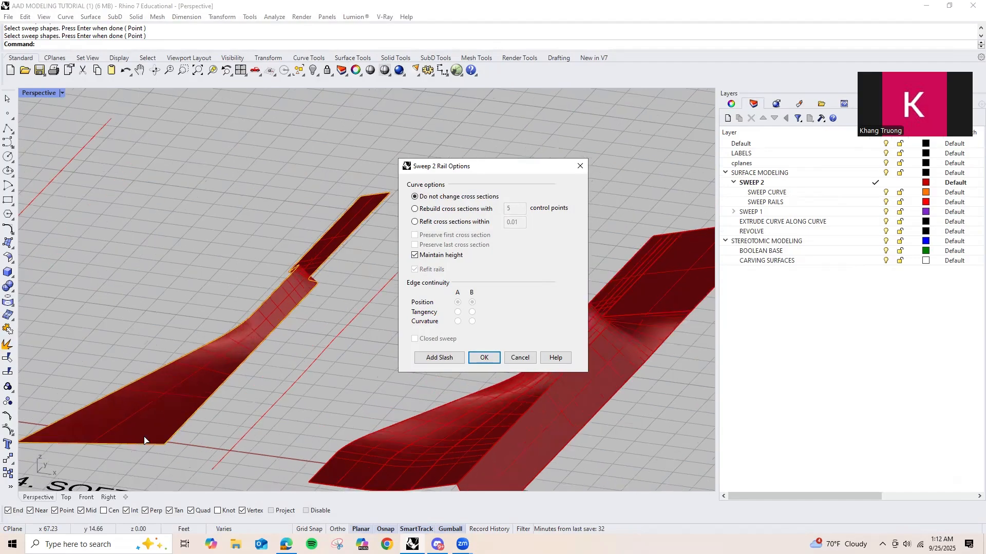
pyautogui.scroll(-1, 144, 441)
pyautogui.click(415, 255)
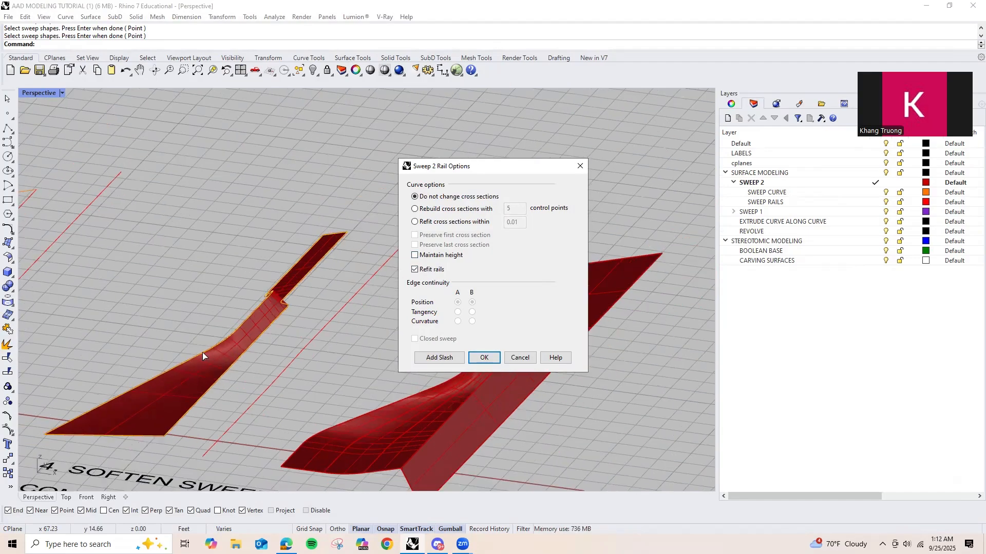
pyautogui.scroll(1, 215, 380)
pyautogui.scroll(1, 260, 318)
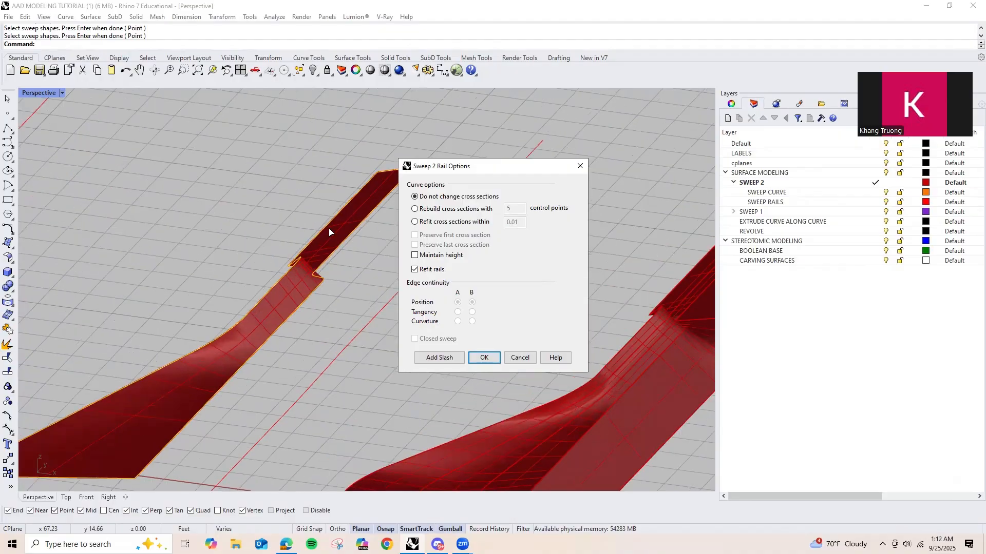
pyautogui.click(416, 256)
pyautogui.scroll(-2, 290, 292)
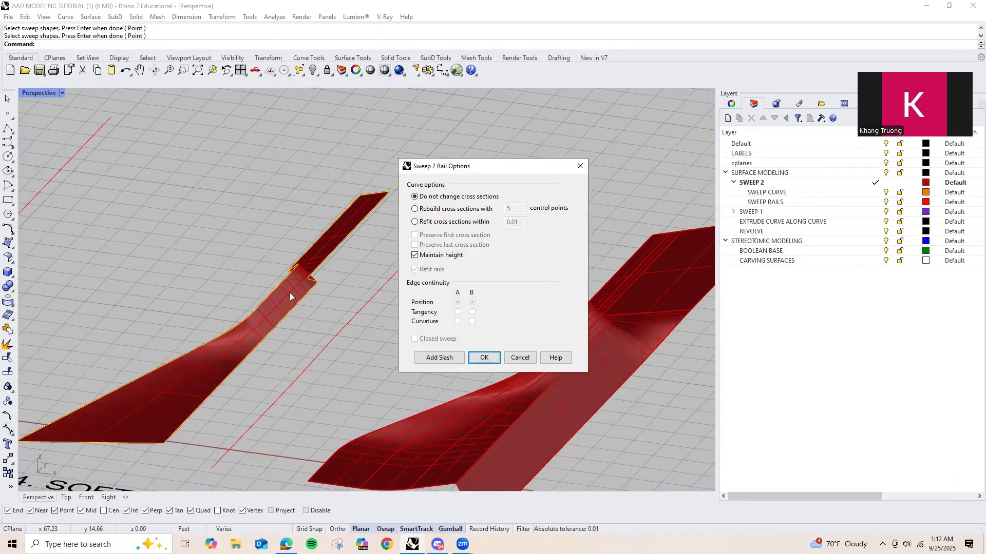
# Step: Compare the two-rail sweep preview around the bend and wide base with Maintain height on and off
pyautogui.scroll(2, 368, 219)
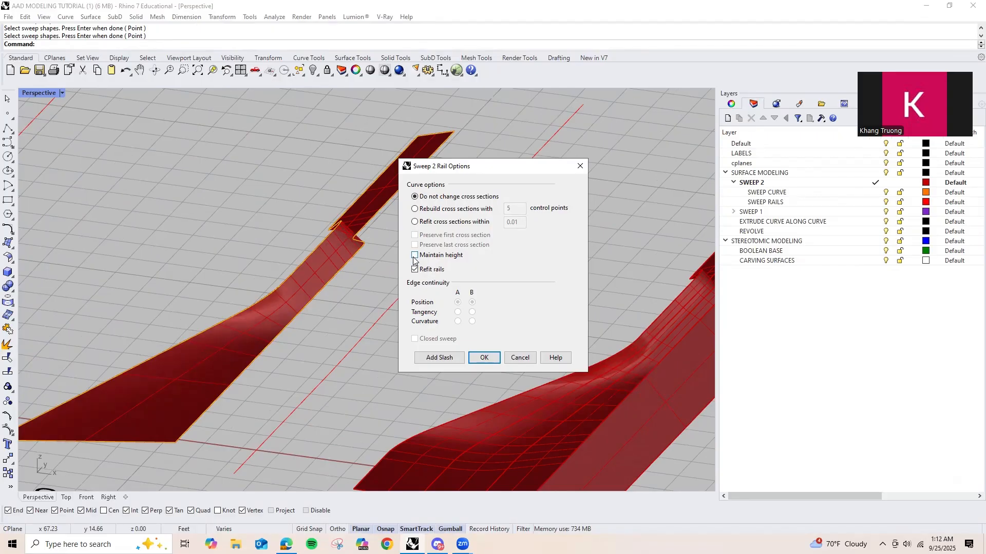
pyautogui.scroll(-4, 282, 288)
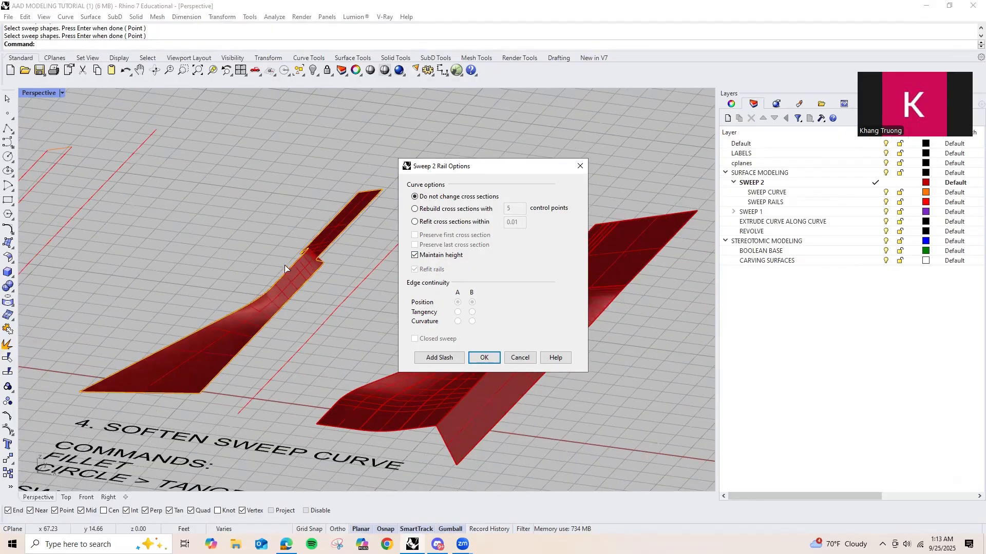
pyautogui.moveTo(284, 265); pyautogui.dragTo(418, 259, button='right')
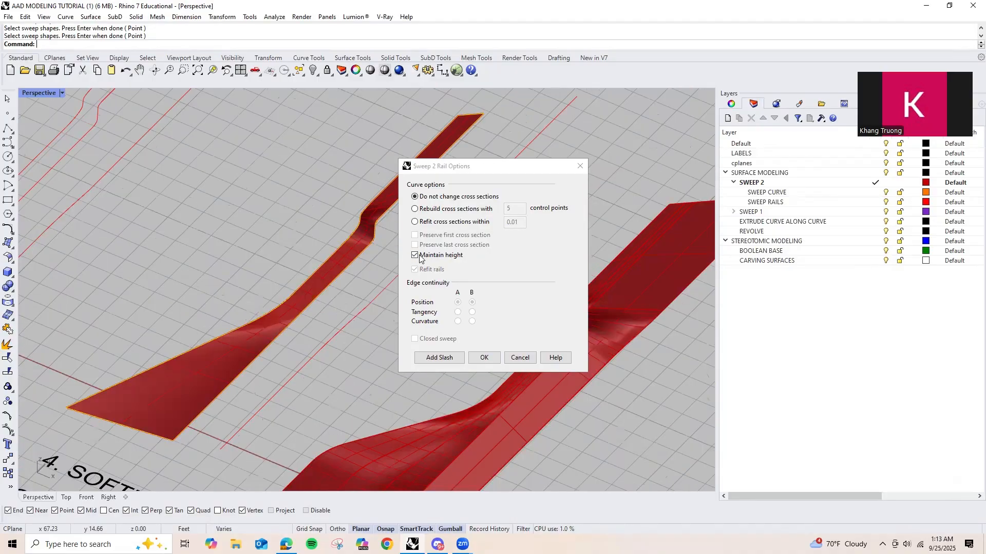
pyautogui.scroll(-4, 217, 244)
pyautogui.moveTo(289, 283); pyautogui.dragTo(311, 259, button='right')
pyautogui.scroll(3, 226, 350)
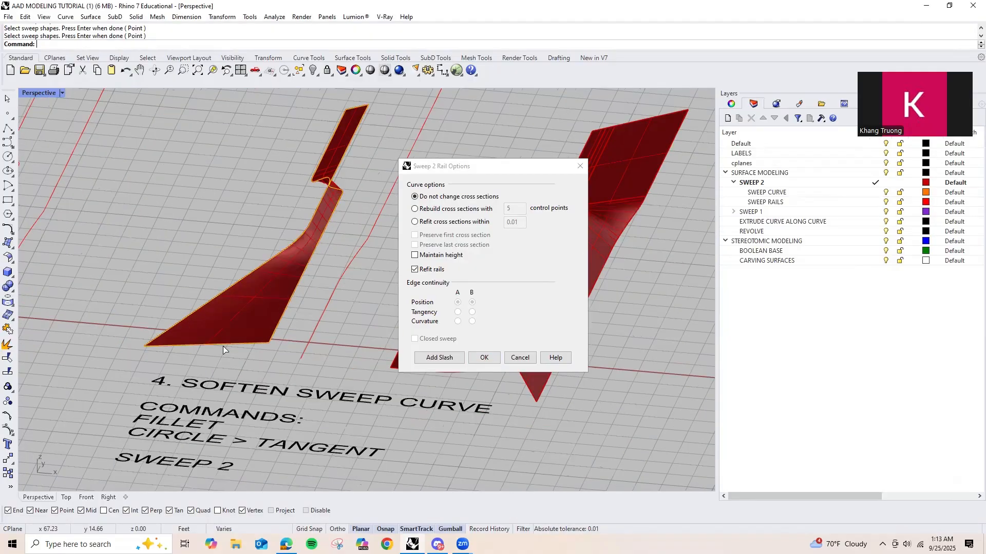
pyautogui.scroll(2, 230, 353)
pyautogui.scroll(-2, 257, 299)
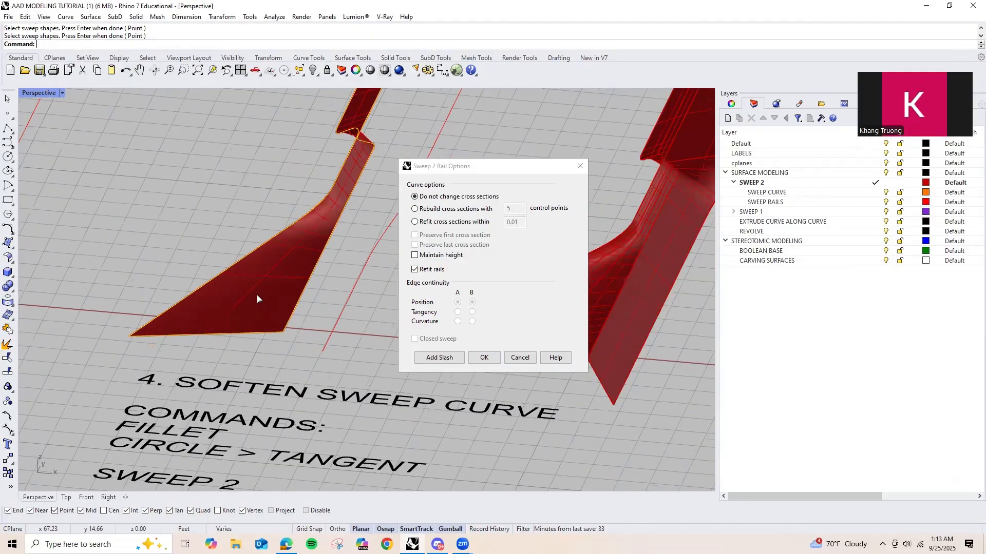
pyautogui.scroll(-2, 209, 311)
pyautogui.scroll(3, 215, 313)
pyautogui.scroll(-3, 211, 294)
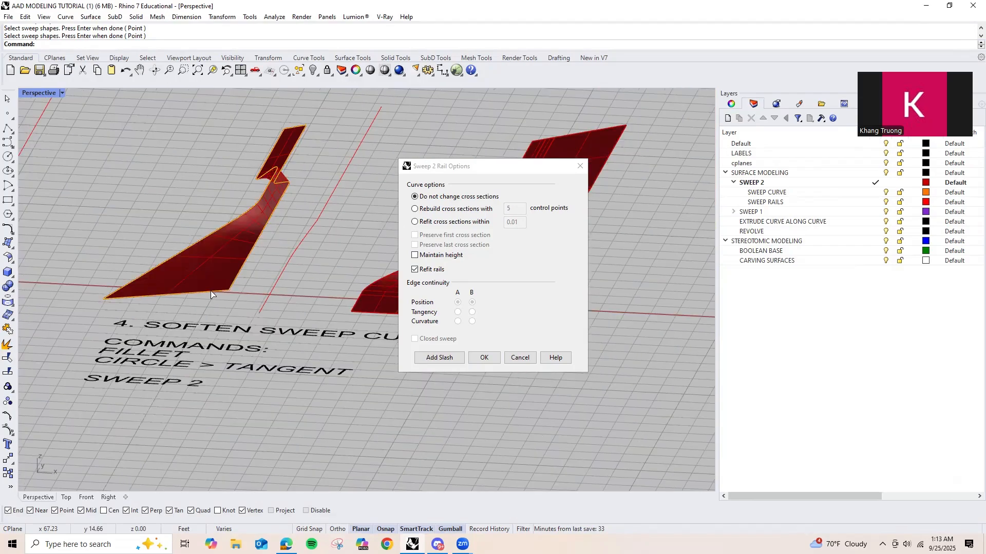
pyautogui.scroll(3, 215, 230)
pyautogui.scroll(-2, 215, 230)
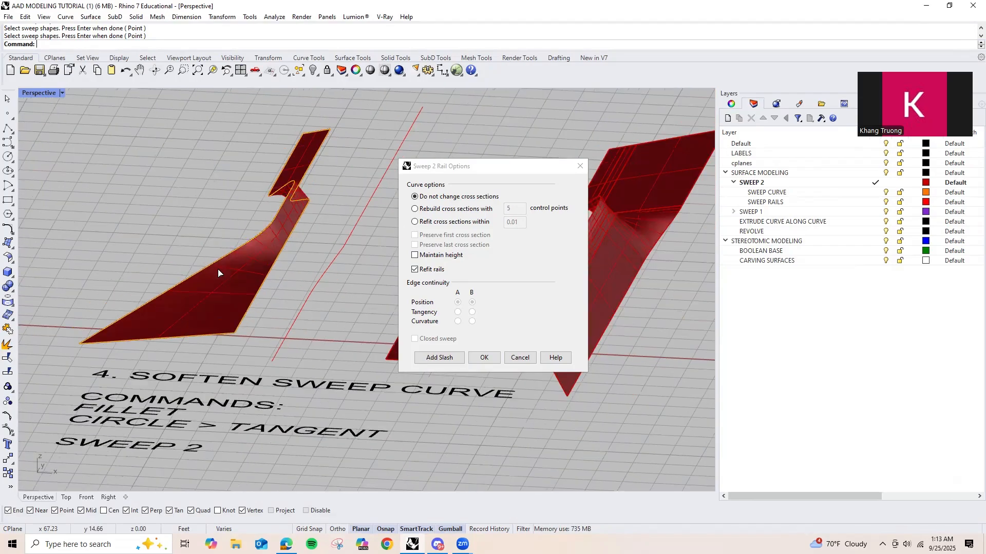
# Step: Create the two-rail sweep surface with Maintain height off, inspect it, and undo the sweep
pyautogui.click(484, 357)
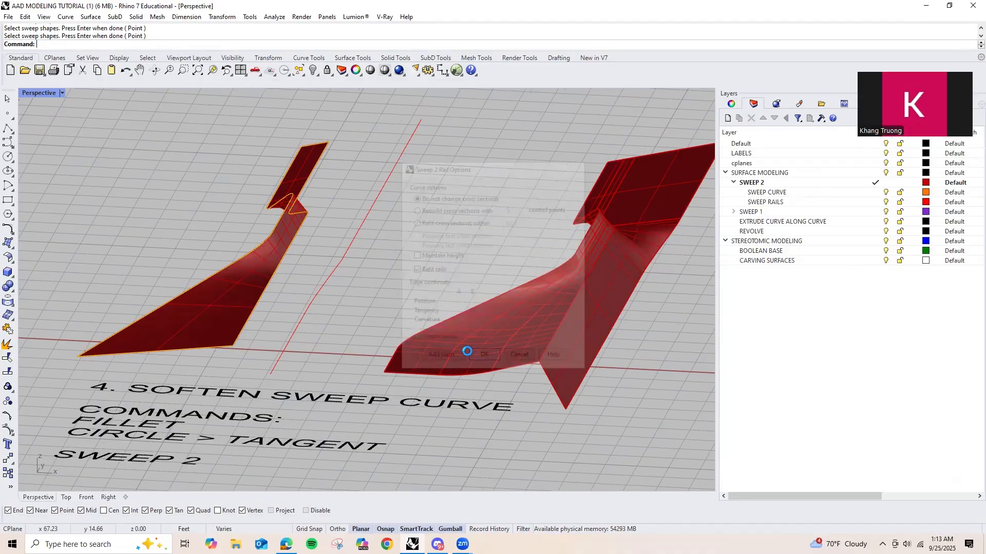
pyautogui.moveTo(290, 185); pyautogui.dragTo(334, 258, button='right')
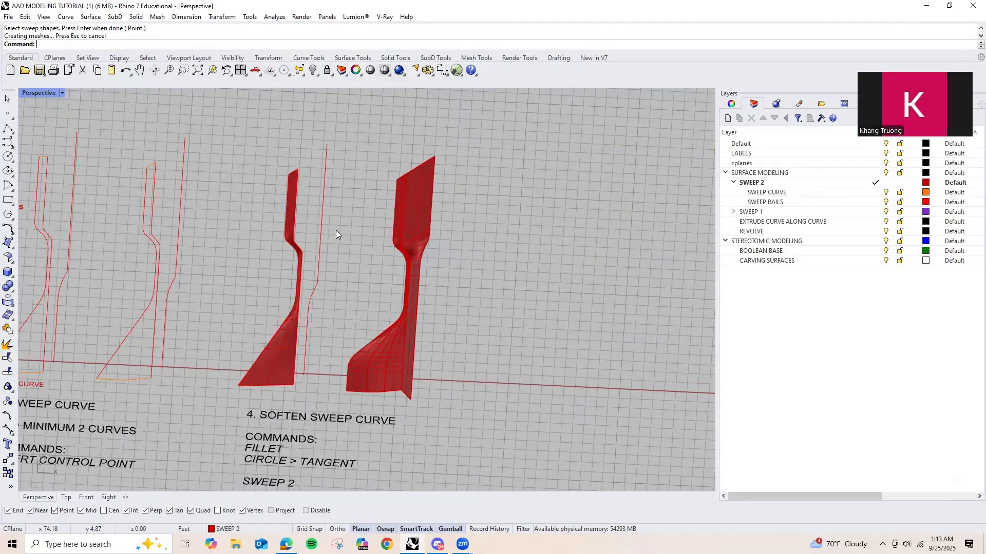
pyautogui.hotkey('ctrl', 'z')
pyautogui.scroll(-2, 330, 230)
pyautogui.scroll(-2, 340, 278)
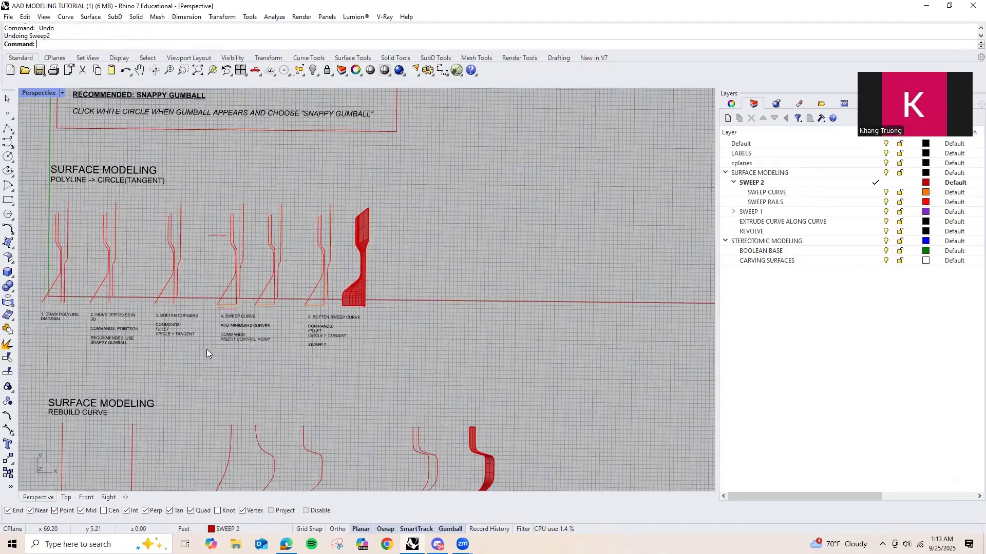
pyautogui.scroll(4, 222, 277)
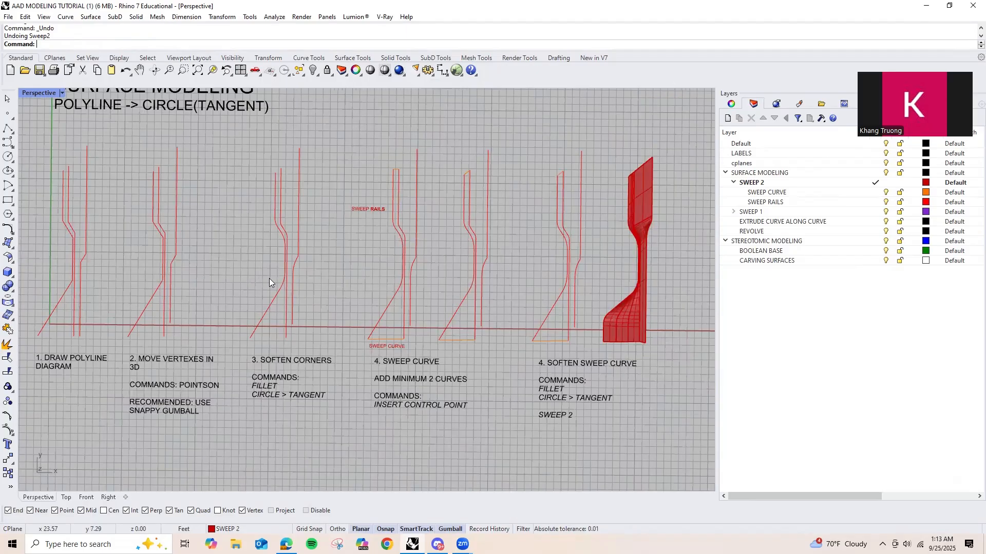
pyautogui.keyDown('shift'); pyautogui.moveTo(403, 295); pyautogui.dragTo(445, 285, button='right'); pyautogui.keyUp('shift')
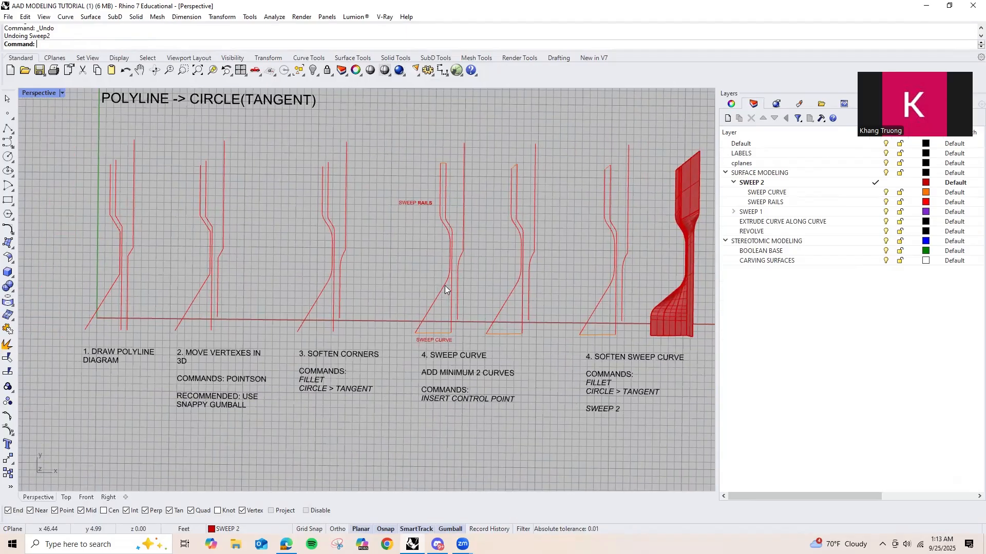
pyautogui.scroll(4, 439, 302)
pyautogui.scroll(2, 414, 312)
pyautogui.click(454, 330)
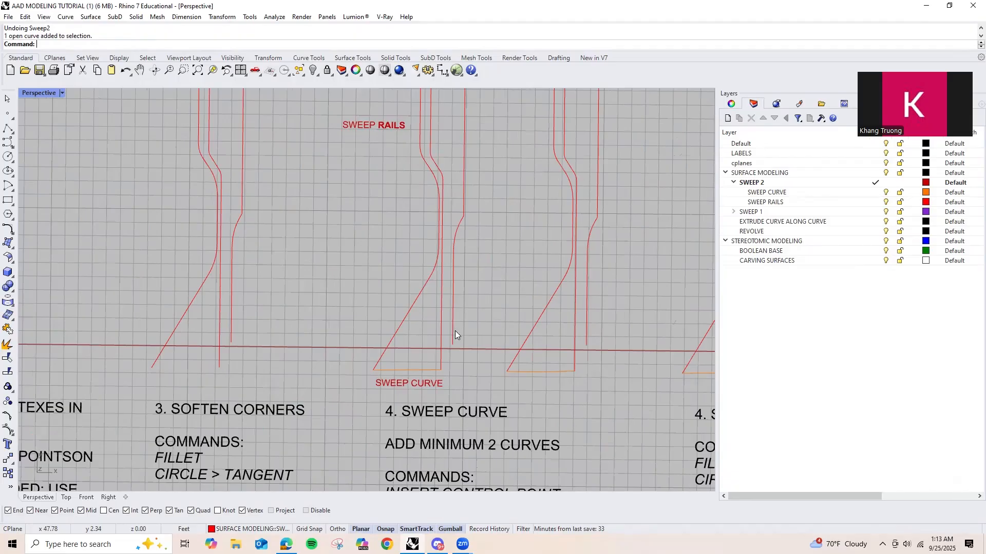
pyautogui.moveTo(447, 328); pyautogui.dragTo(291, 319)
pyautogui.scroll(-5, 254, 296)
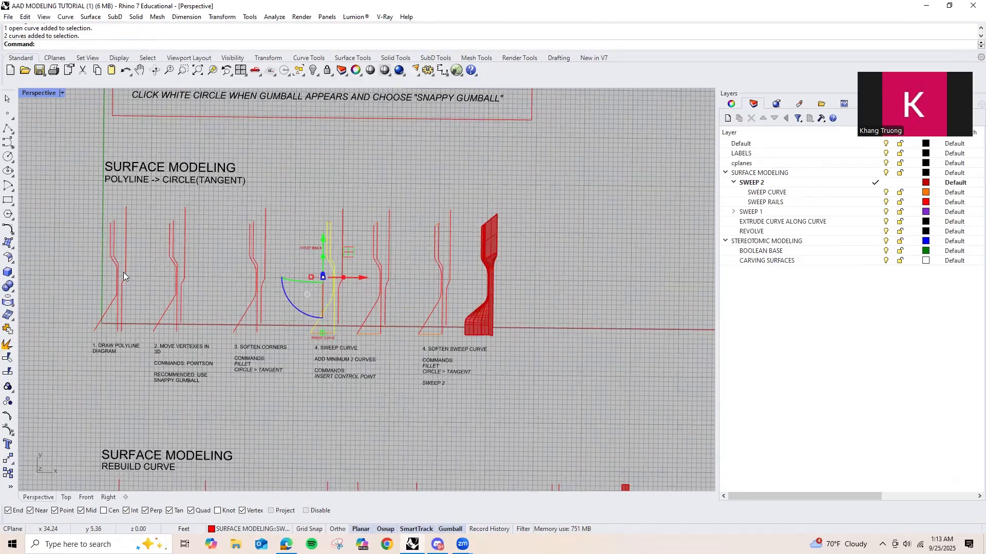
# Step: Copy the two stage 1 diagram polylines to the empty area beyond the finished stage 4 surface
pyautogui.scroll(4, 108, 262)
pyautogui.scroll(-4, 82, 278)
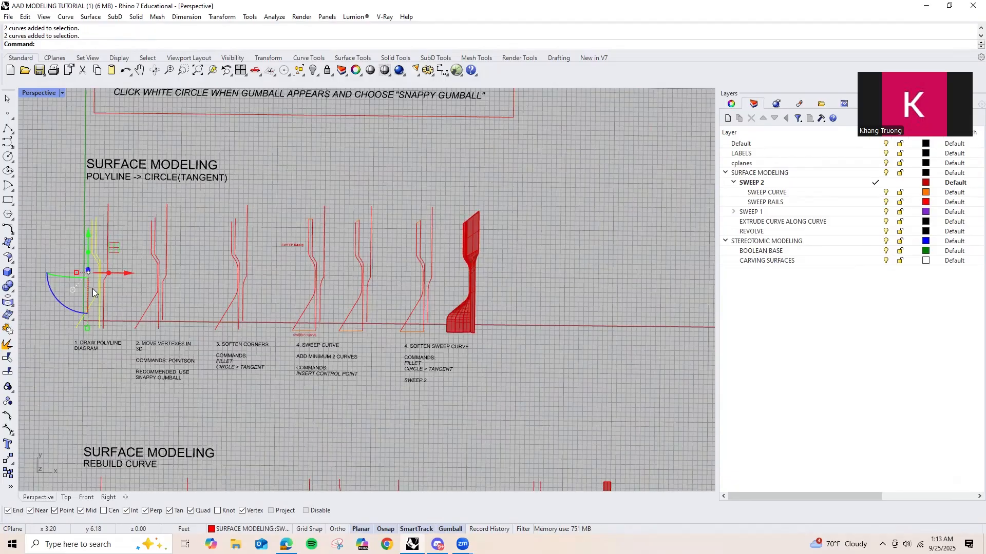
pyautogui.scroll(-2, 142, 284)
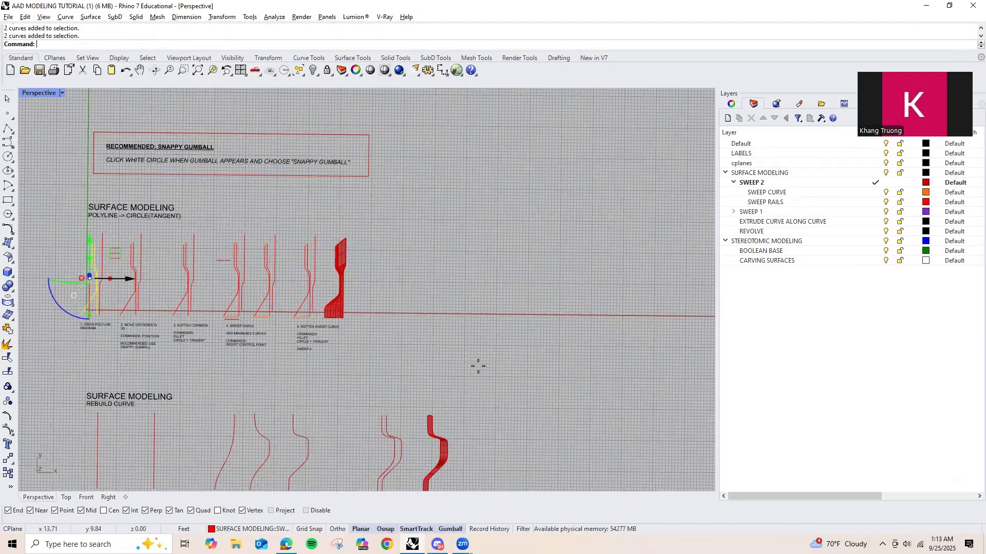
pyautogui.scroll(2, 467, 362)
pyautogui.moveTo(92, 287); pyautogui.dragTo(366, 368)
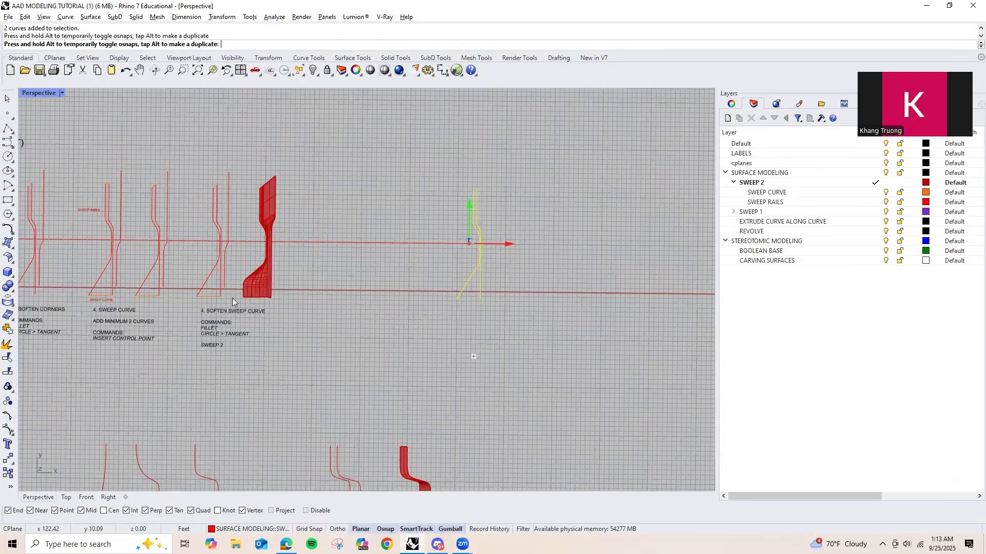
pyautogui.scroll(2, 235, 296)
pyautogui.press('Escape')
pyautogui.keyDown('shift'); pyautogui.moveTo(181, 163); pyautogui.dragTo(188, 176, button='right'); pyautogui.keyUp('shift')
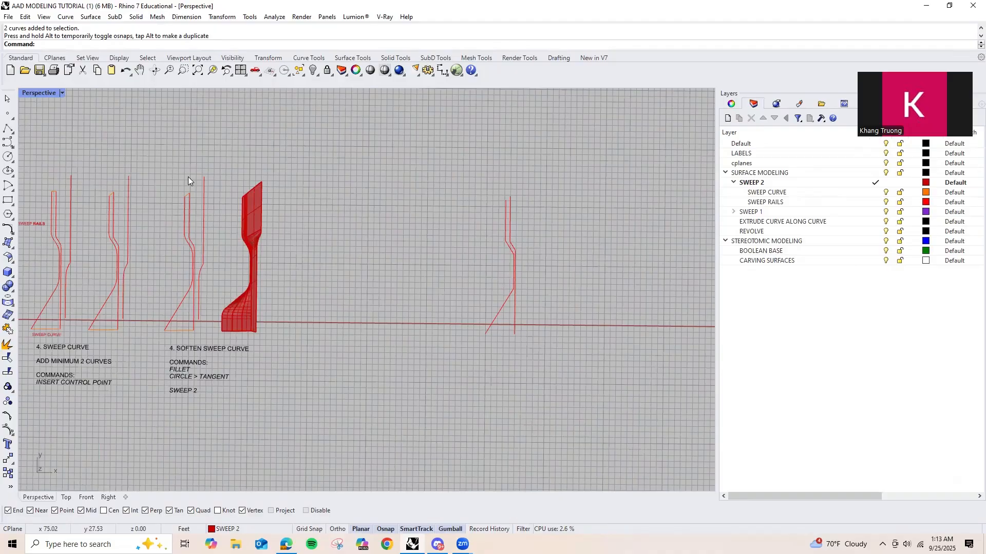
pyautogui.keyDown('shift'); pyautogui.moveTo(438, 251); pyautogui.dragTo(401, 276, button='right'); pyautogui.keyUp('shift')
# Step: Raise the two middle control points of the copied slanted polyline along the vertical axis
pyautogui.scroll(2, 402, 277)
pyautogui.moveTo(409, 319); pyautogui.dragTo(355, 286, button='right')
pyautogui.moveTo(484, 231); pyautogui.dragTo(312, 205, button='right')
pyautogui.moveTo(314, 206); pyautogui.dragTo(422, 335)
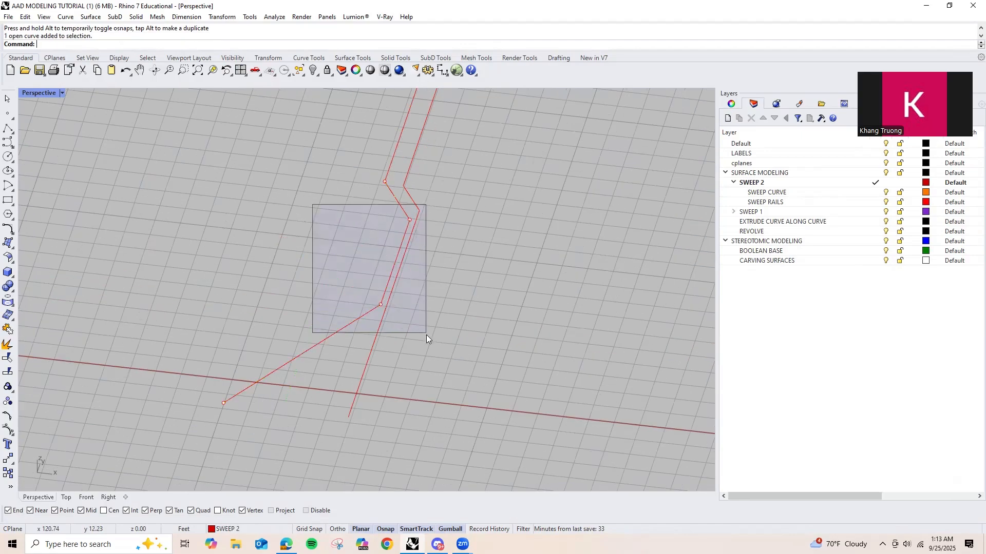
pyautogui.moveTo(423, 334); pyautogui.dragTo(354, 175, button='right')
pyautogui.moveTo(354, 174); pyautogui.dragTo(354, 137)
# Step: Shift the first two control points of the copied straight polyline, at its base end, along the vertical axis
pyautogui.click(386, 217)
pyautogui.moveTo(392, 206); pyautogui.dragTo(162, 329, button='right')
pyautogui.click(162, 329)
pyautogui.moveTo(80, 347); pyautogui.dragTo(347, 271)
pyautogui.moveTo(347, 271); pyautogui.dragTo(352, 269, button='right')
pyautogui.moveTo(215, 211); pyautogui.dragTo(234, 221, button='right')
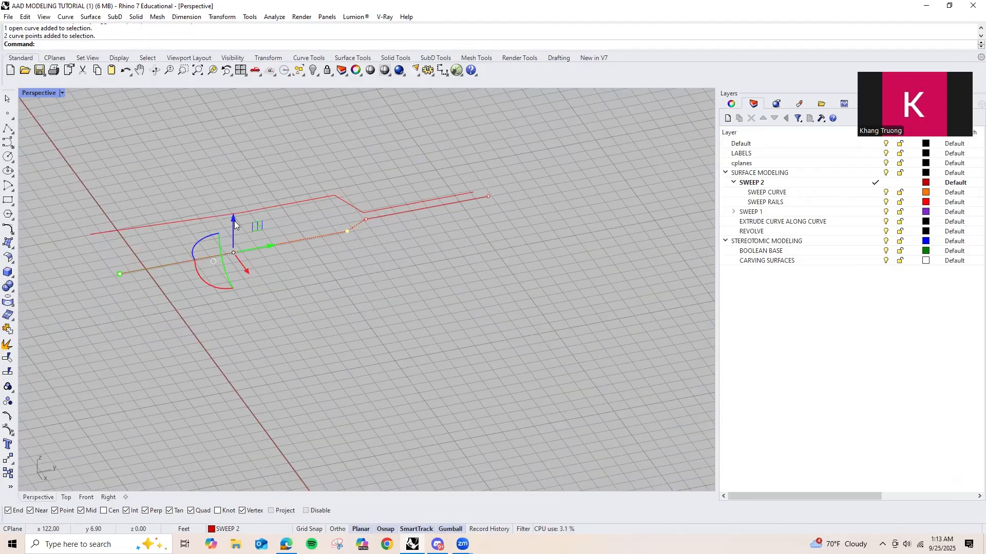
pyautogui.moveTo(266, 274); pyautogui.dragTo(366, 293)
# Step: Move the slanted polyline's two middle control points away from the straight polyline to widen the gap between them
pyautogui.moveTo(367, 293); pyautogui.dragTo(319, 309, button='right')
pyautogui.scroll(3, 319, 304)
pyautogui.click(324, 291)
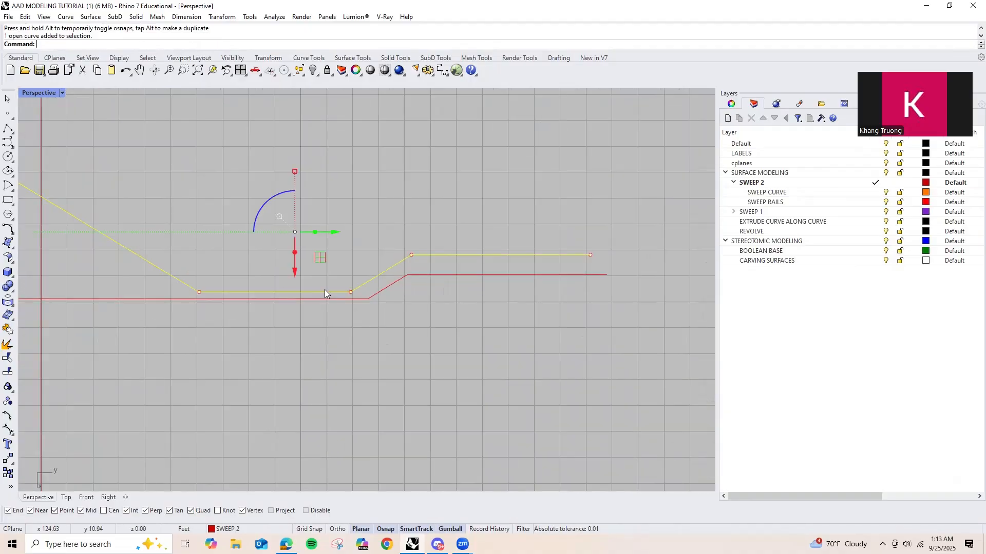
pyautogui.moveTo(177, 239); pyautogui.dragTo(380, 327)
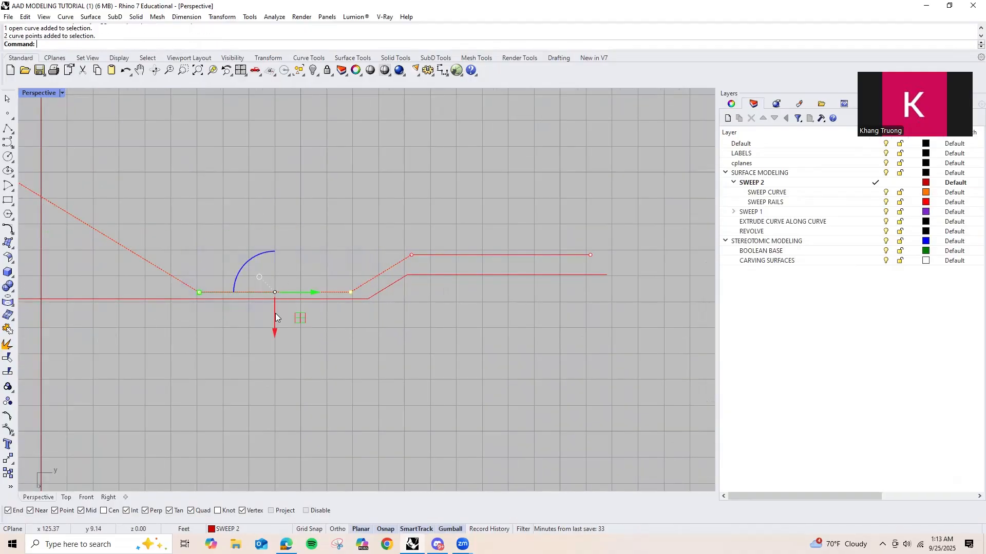
pyautogui.moveTo(273, 326); pyautogui.dragTo(323, 275)
pyautogui.click(339, 220)
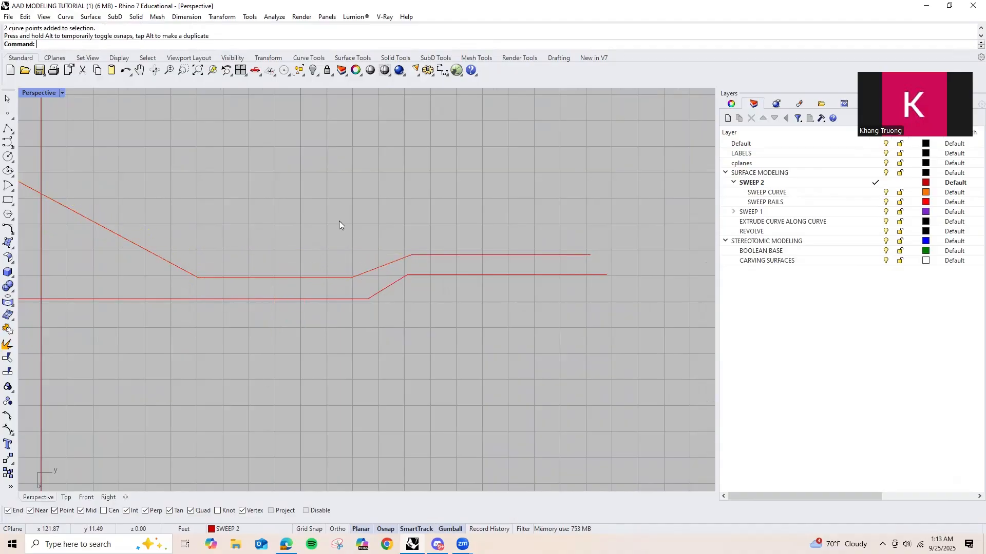
# Step: Examine from above how the bends and segments of the two copied polylines correspond to each other
pyautogui.scroll(-2, 339, 225)
pyautogui.scroll(1, 336, 237)
pyautogui.keyDown('shift'); pyautogui.moveTo(320, 279); pyautogui.dragTo(364, 285, button='right'); pyautogui.keyUp('shift')
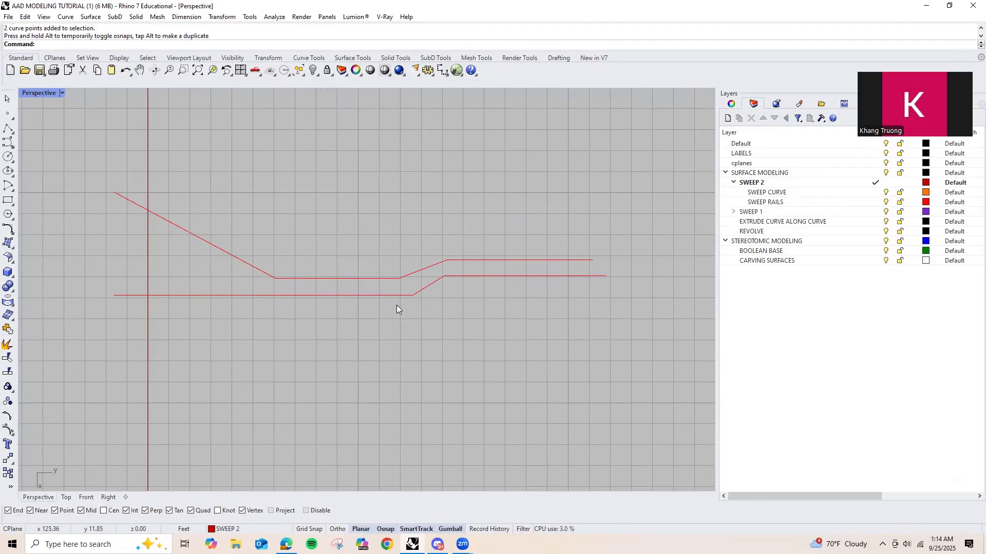
pyautogui.moveTo(397, 305); pyautogui.dragTo(415, 257, button='right')
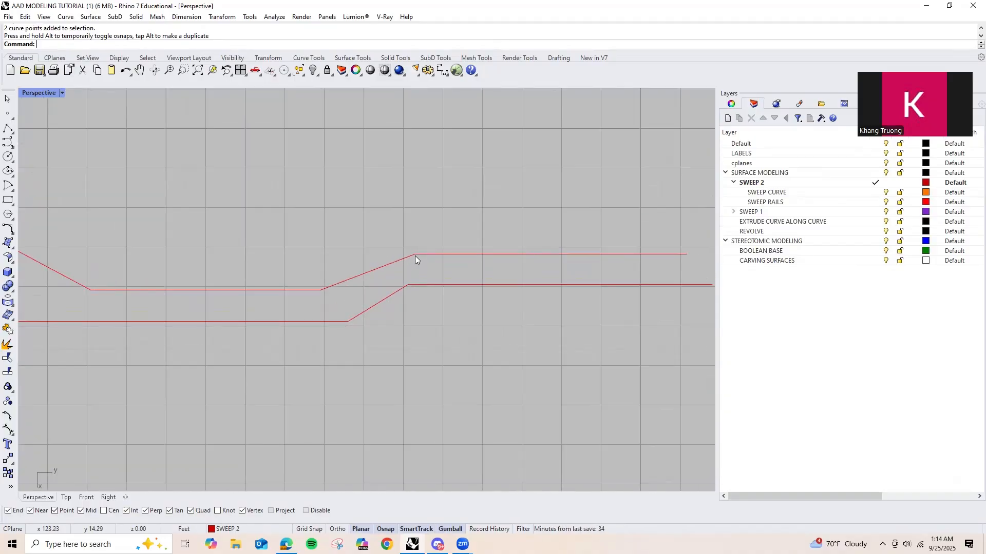
pyautogui.scroll(5, 378, 291)
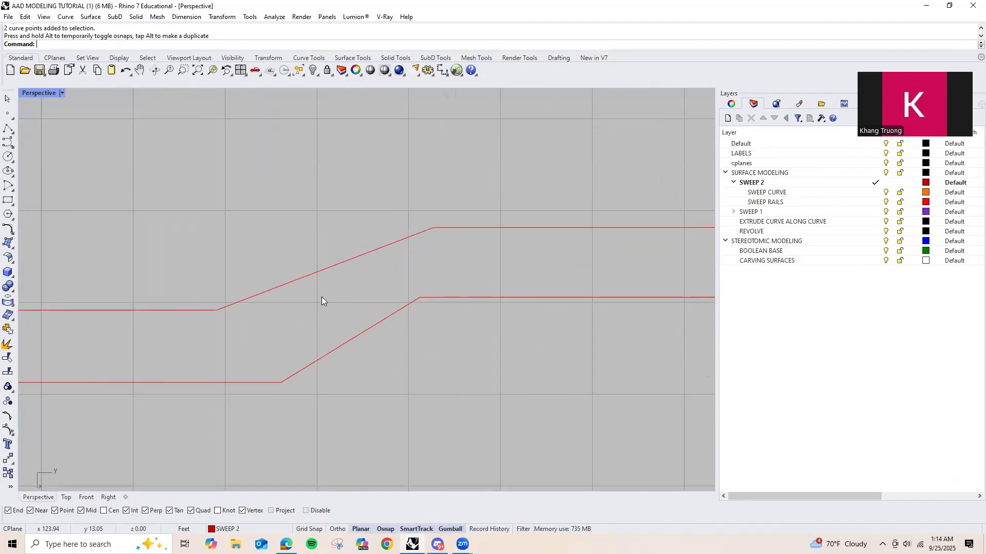
pyautogui.click(303, 277)
pyautogui.click(351, 342)
pyautogui.click(402, 400)
pyautogui.scroll(-4, 376, 326)
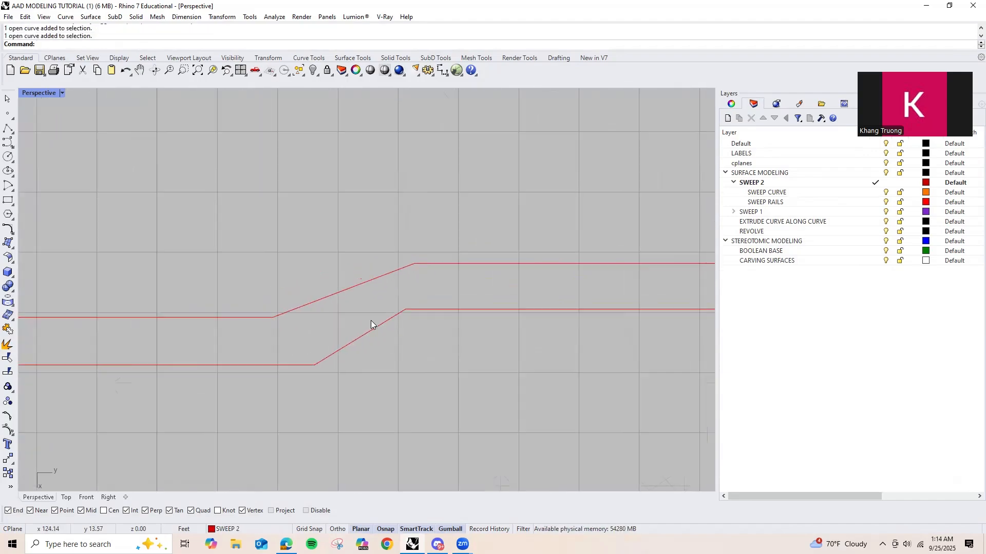
pyautogui.scroll(4, 366, 314)
pyautogui.scroll(-6, 369, 300)
pyautogui.scroll(2, 354, 300)
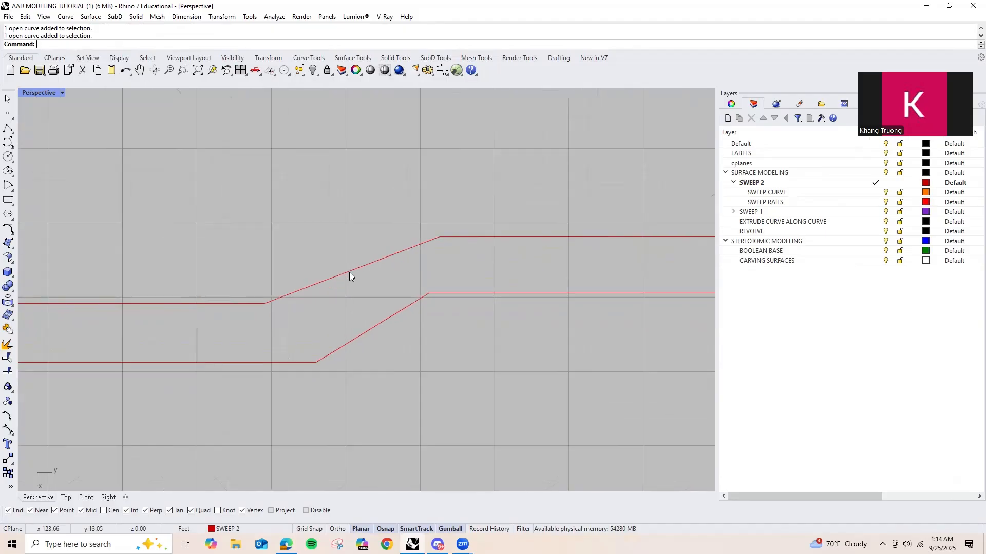
# Step: Highlight the matching segments of both polylines in pairs: the diagonals, the straight runs before them, and the runs after them
pyautogui.keyDown('ctrl'); pyautogui.keyDown('shift'); pyautogui.click(349, 272); pyautogui.keyUp('shift'); pyautogui.keyUp('ctrl')
pyautogui.keyDown('ctrl'); pyautogui.keyDown('shift'); pyautogui.click(379, 326); pyautogui.keyUp('shift'); pyautogui.keyUp('ctrl')
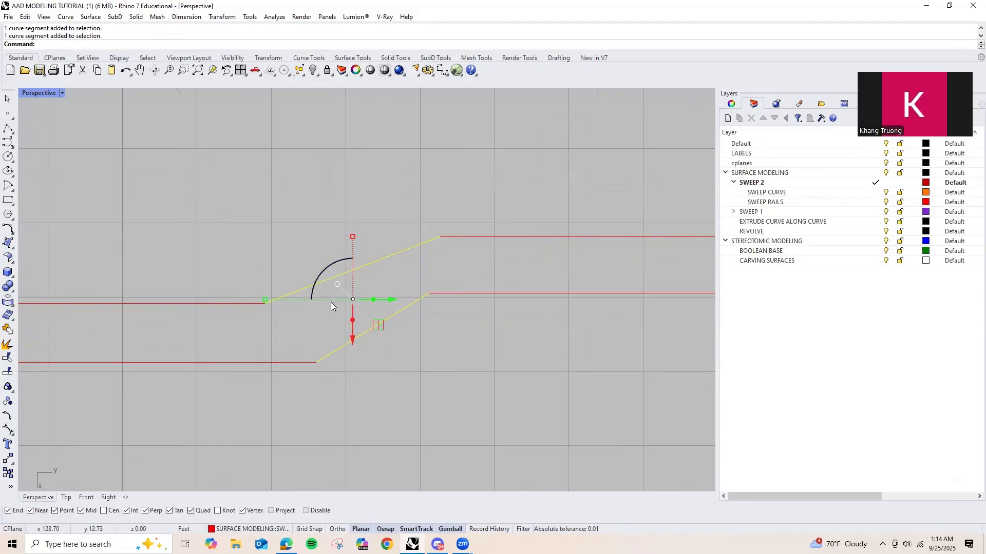
pyautogui.click(278, 338)
pyautogui.keyDown('ctrl'); pyautogui.keyDown('shift'); pyautogui.click(247, 303); pyautogui.keyUp('shift'); pyautogui.keyUp('ctrl')
pyautogui.keyDown('ctrl'); pyautogui.keyDown('shift'); pyautogui.click(273, 362); pyautogui.keyUp('shift'); pyautogui.keyUp('ctrl')
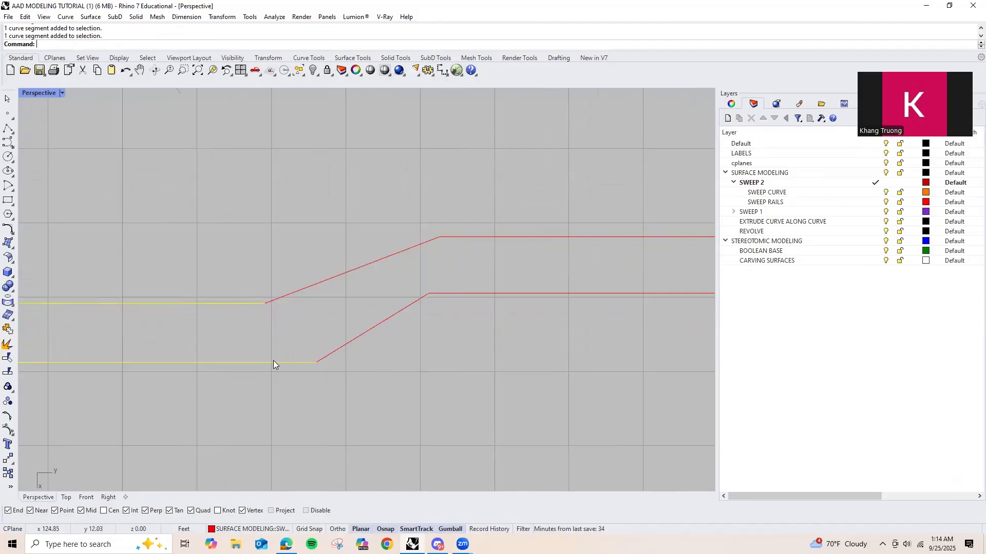
pyautogui.click(475, 254)
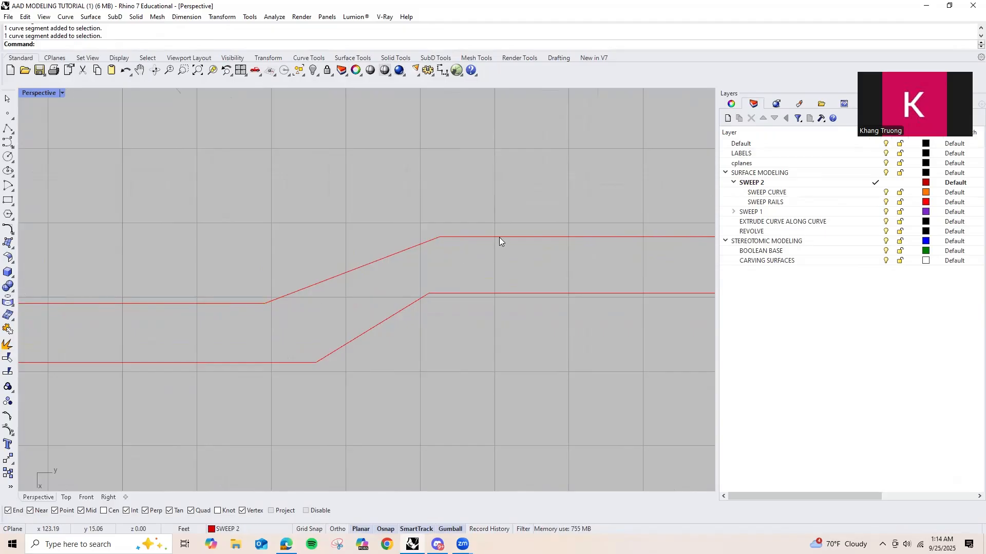
pyautogui.keyDown('ctrl'); pyautogui.keyDown('shift'); pyautogui.click(499, 238); pyautogui.keyUp('shift'); pyautogui.keyUp('ctrl')
pyautogui.keyDown('ctrl'); pyautogui.keyDown('shift'); pyautogui.click(497, 294); pyautogui.keyUp('shift'); pyautogui.keyUp('ctrl')
pyautogui.click(507, 327)
# Step: Draw a straight polyline connecting the two copied rails at their wide base ends
pyautogui.scroll(-10, 508, 324)
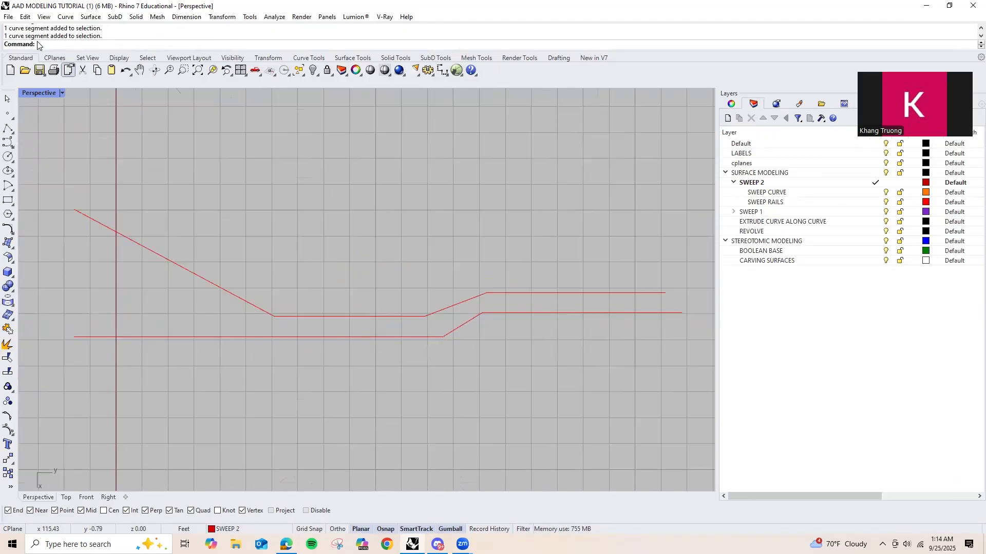
pyautogui.click(10, 117)
pyautogui.click(8, 129)
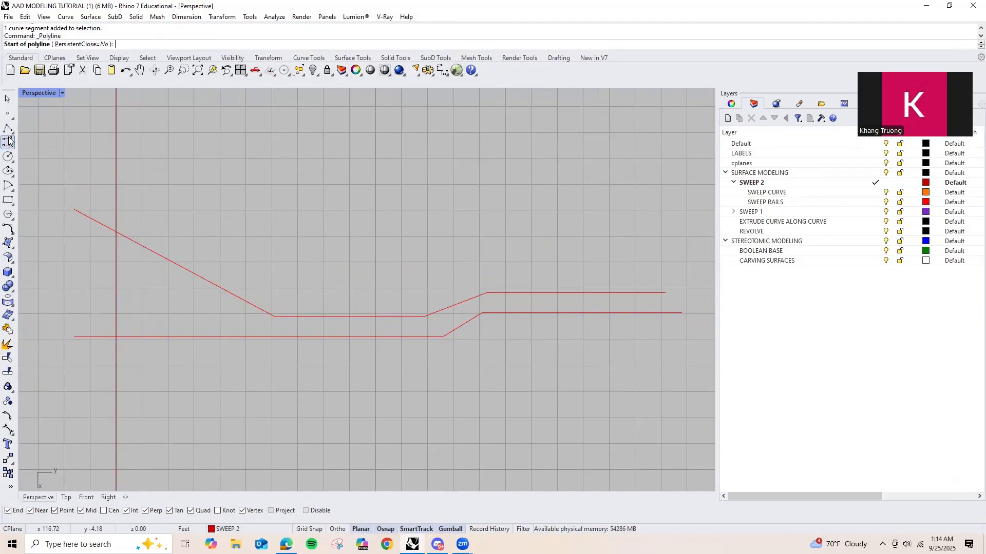
pyautogui.click(74, 209)
pyautogui.click(74, 337)
pyautogui.scroll(-4, 81, 330)
pyautogui.press('Return')
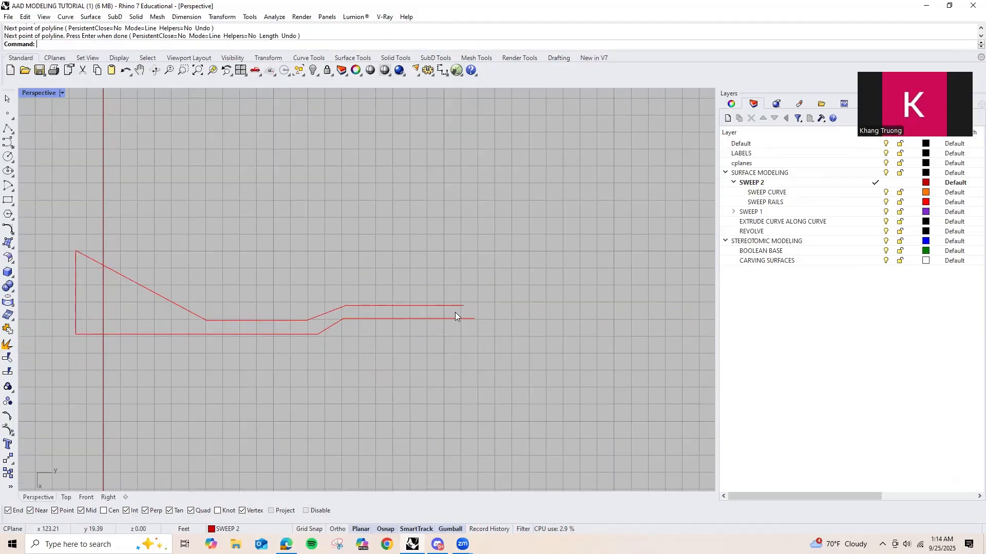
# Step: Draw a second straight polyline connecting the two copied rails at their narrow far ends
pyautogui.scroll(4, 452, 312)
pyautogui.press('Return')
pyautogui.click(477, 303)
pyautogui.click(494, 324)
pyautogui.press('Return')
pyautogui.scroll(-3, 482, 325)
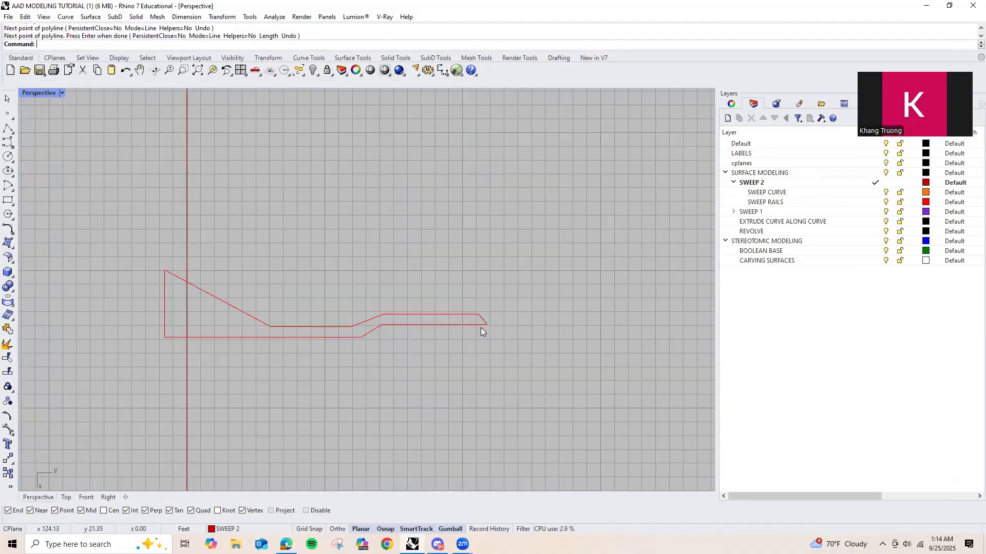
# Step: Sweep a surface along the two copied polylines as rails, using the connecting lines at both ends as sweep shapes
pyautogui.write('Swe')
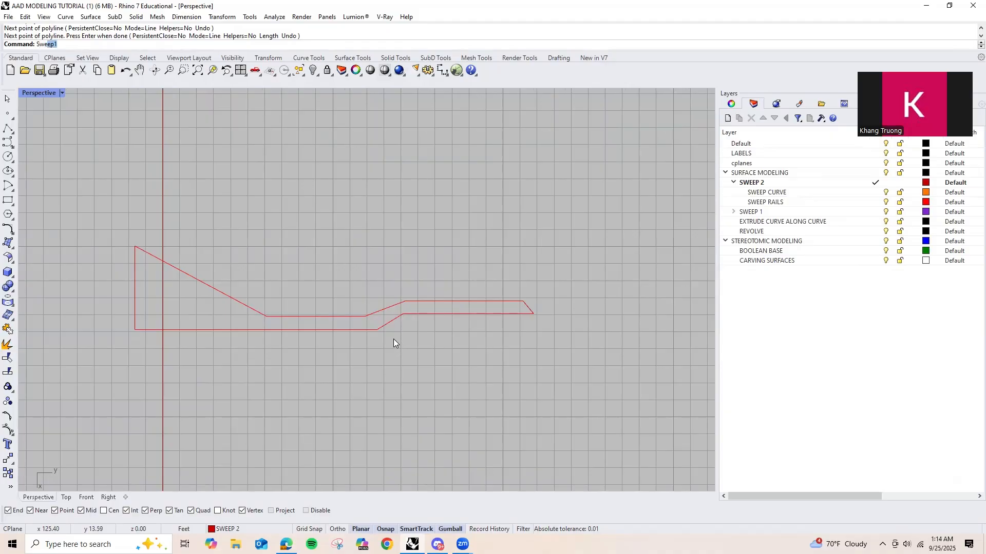
pyautogui.write('ep2')
pyautogui.press('Return')
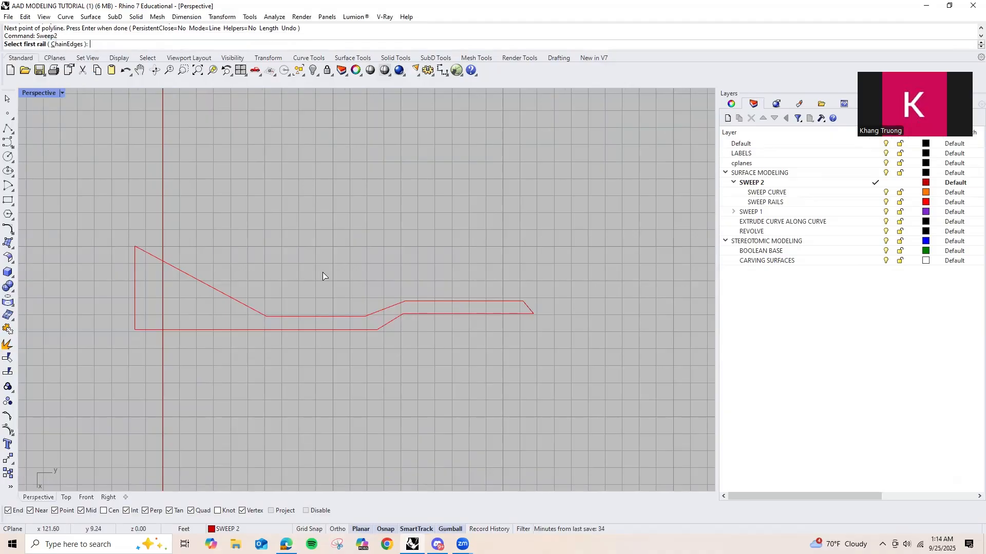
pyautogui.click(319, 314)
pyautogui.click(295, 332)
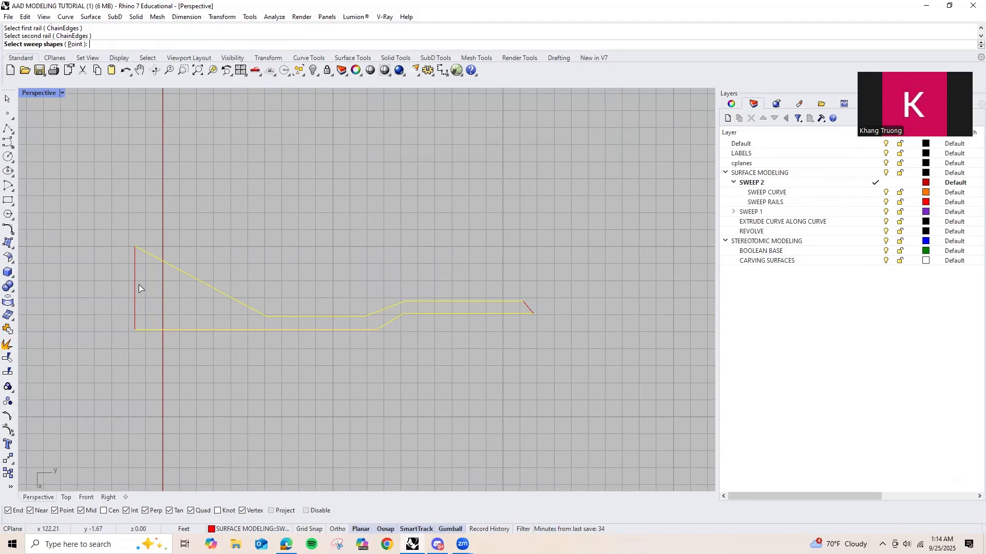
pyautogui.scroll(3, 530, 312)
pyautogui.click(530, 312)
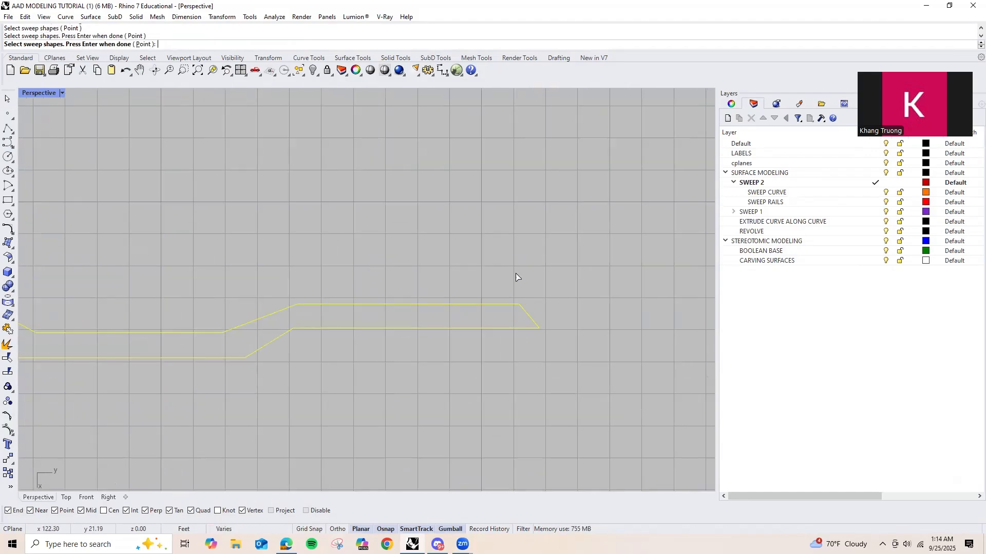
pyautogui.scroll(-3, 517, 277)
pyautogui.press('Return')
pyautogui.press('Return')
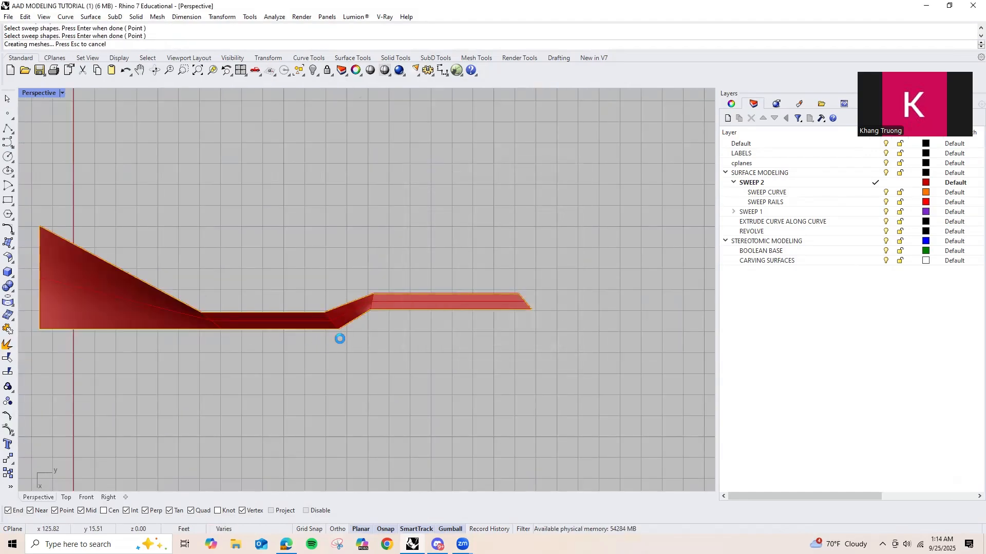
# Step: Inspect the swept surface in 3D, highlighting the wide base face, the straight middle face and the diagonal transition face
pyautogui.moveTo(339, 336); pyautogui.dragTo(472, 299, button='right')
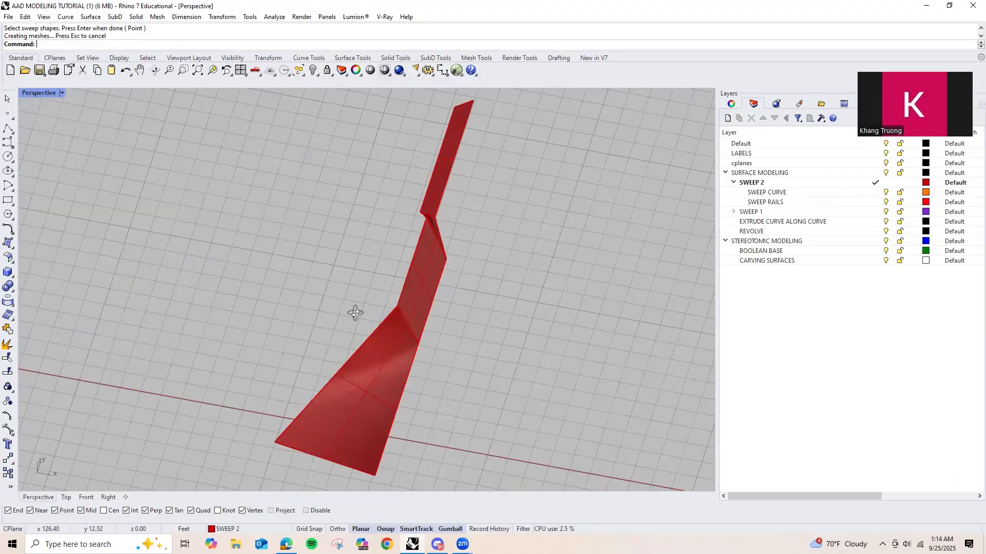
pyautogui.moveTo(354, 312); pyautogui.dragTo(339, 306, button='right')
pyautogui.scroll(5, 214, 289)
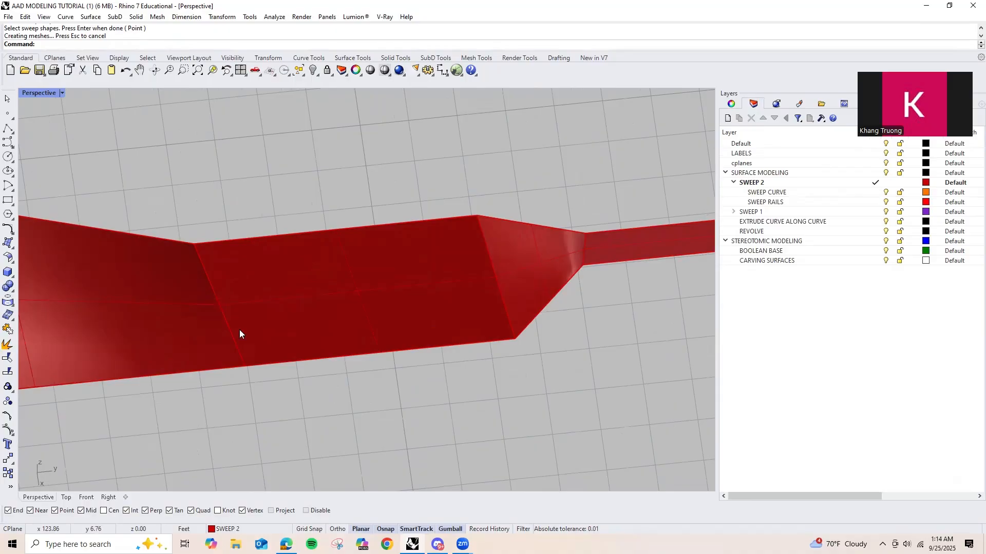
pyautogui.click(270, 322)
pyautogui.keyDown('shift'); pyautogui.click(129, 314); pyautogui.keyUp('shift')
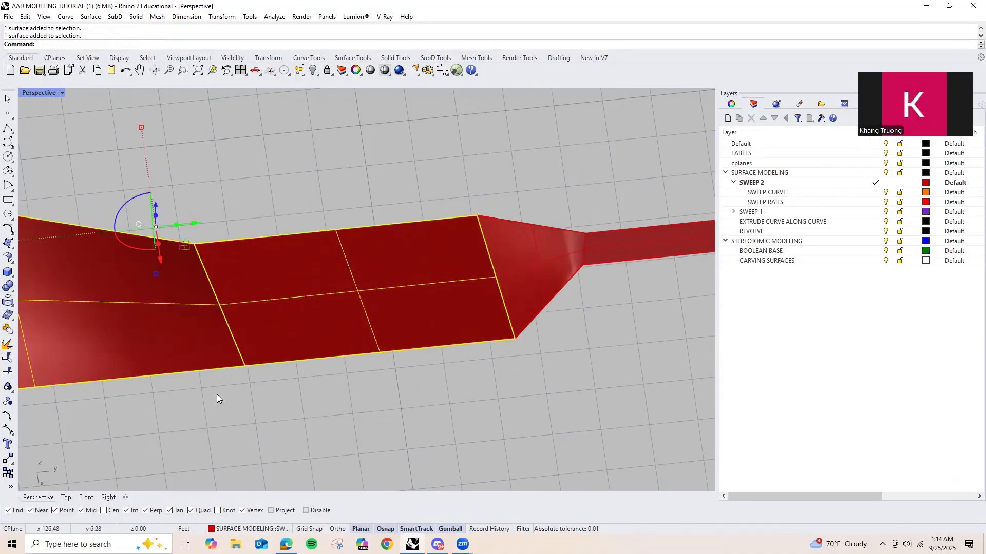
pyautogui.click(216, 394)
pyautogui.scroll(-2, 217, 394)
pyautogui.moveTo(256, 356); pyautogui.dragTo(372, 324, button='right')
pyautogui.click(373, 322)
pyautogui.scroll(4, 447, 326)
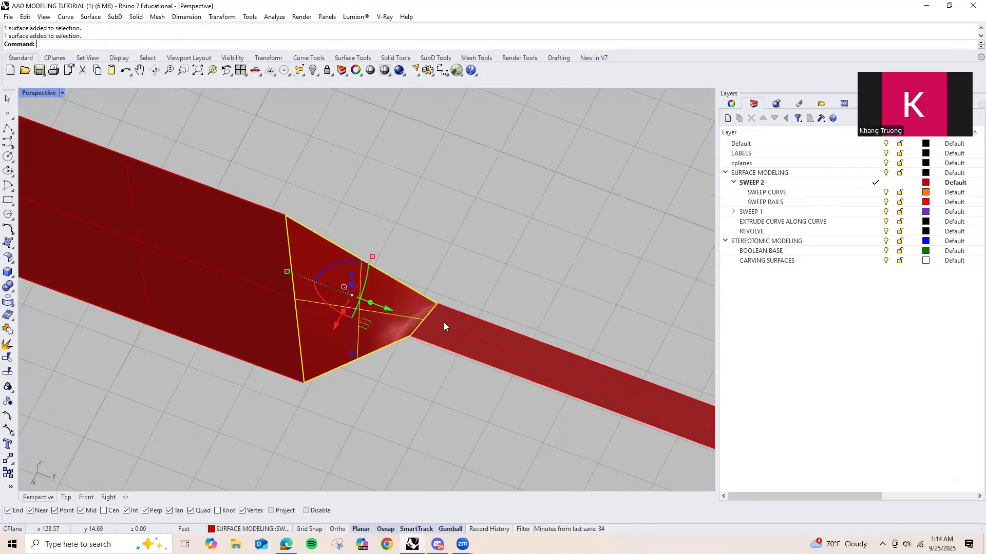
pyautogui.scroll(-2, 437, 287)
pyautogui.click(429, 247)
# Step: Highlight the matching straight rail segments on both sides of the middle face and examine the seam at its wide end
pyautogui.moveTo(429, 246); pyautogui.dragTo(344, 315, button='right')
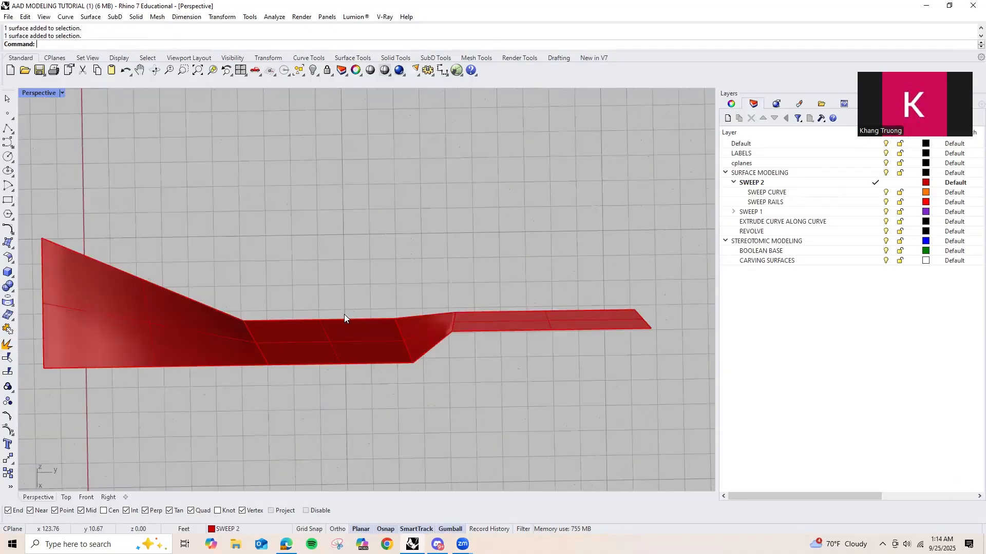
pyautogui.click(344, 320)
pyautogui.click(383, 355)
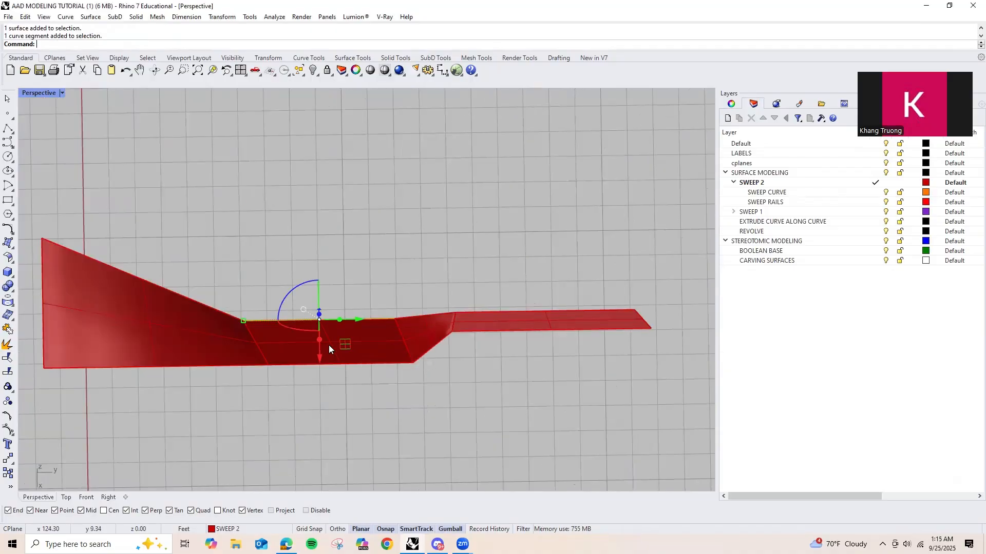
pyautogui.click(358, 365)
pyautogui.scroll(3, 337, 380)
pyautogui.click(311, 255)
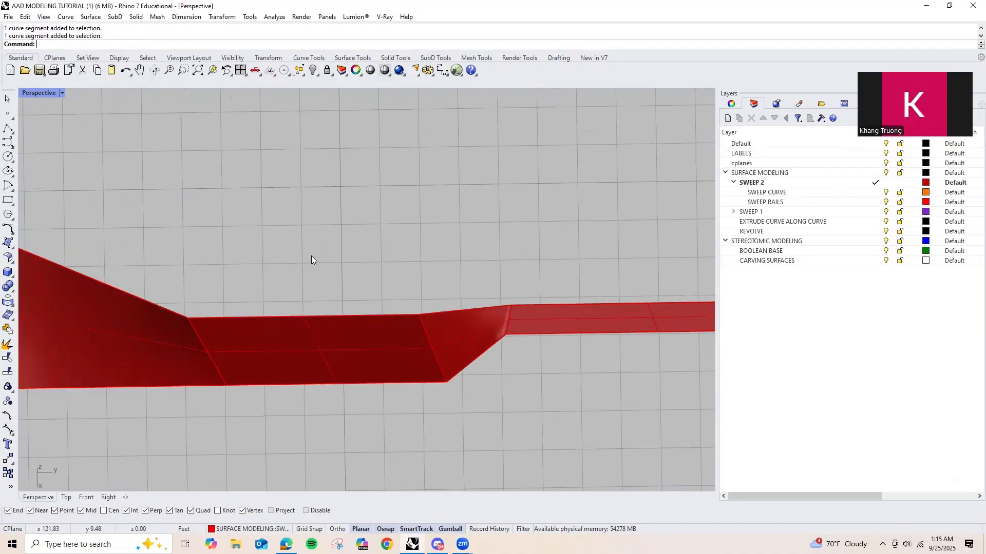
pyautogui.scroll(-4, 311, 256)
pyautogui.scroll(4, 293, 281)
pyautogui.keyDown('shift'); pyautogui.moveTo(294, 281); pyautogui.dragTo(319, 253, button='right'); pyautogui.keyUp('shift')
pyautogui.scroll(6, 320, 253)
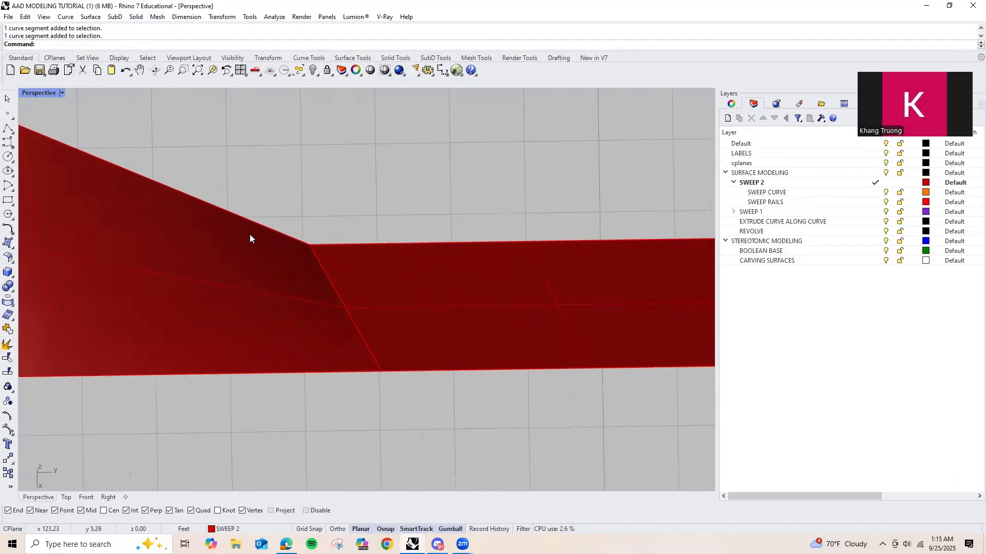
# Step: Highlight the straight-based rail and its long first segment, comparing it with the seams at the opposite rail's bends
pyautogui.scroll(-5, 315, 280)
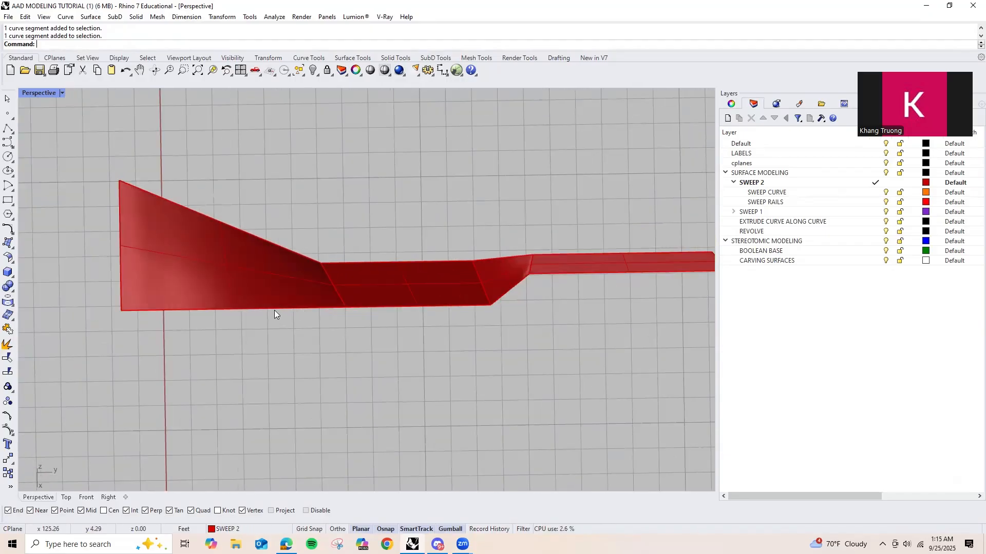
pyautogui.click(274, 310)
pyautogui.press('Return')
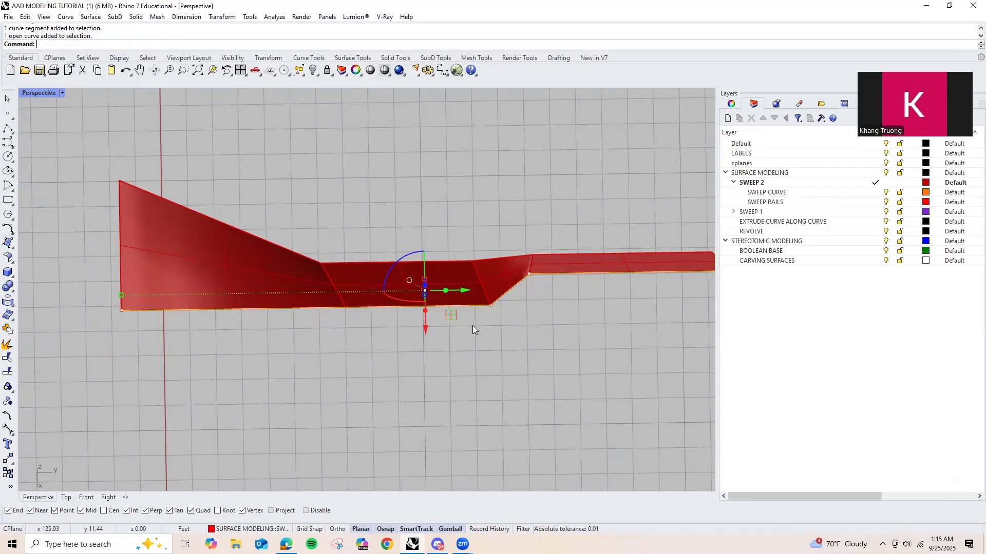
pyautogui.scroll(2, 369, 265)
pyautogui.keyDown('shift'); pyautogui.moveTo(337, 267); pyautogui.dragTo(357, 282, button='right'); pyautogui.keyUp('shift')
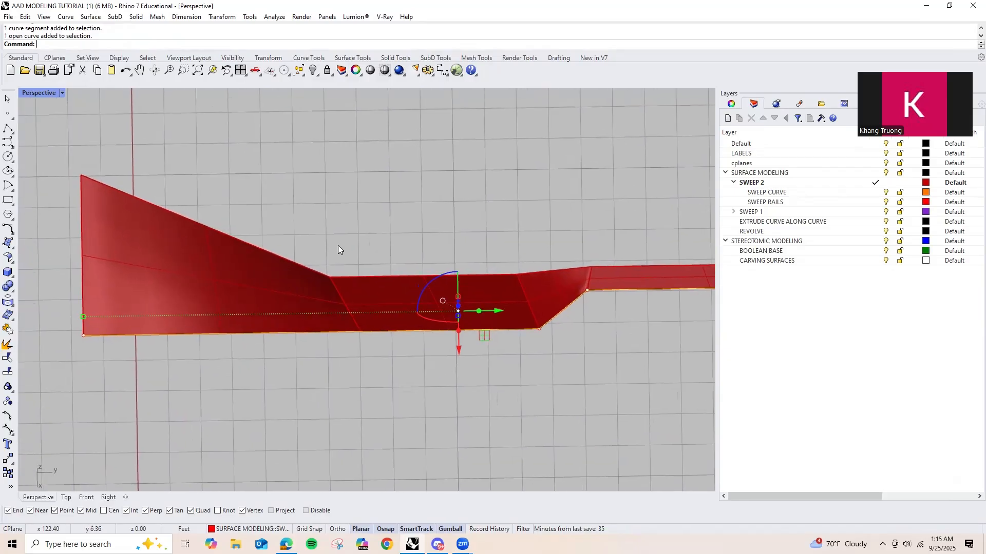
pyautogui.click(338, 246)
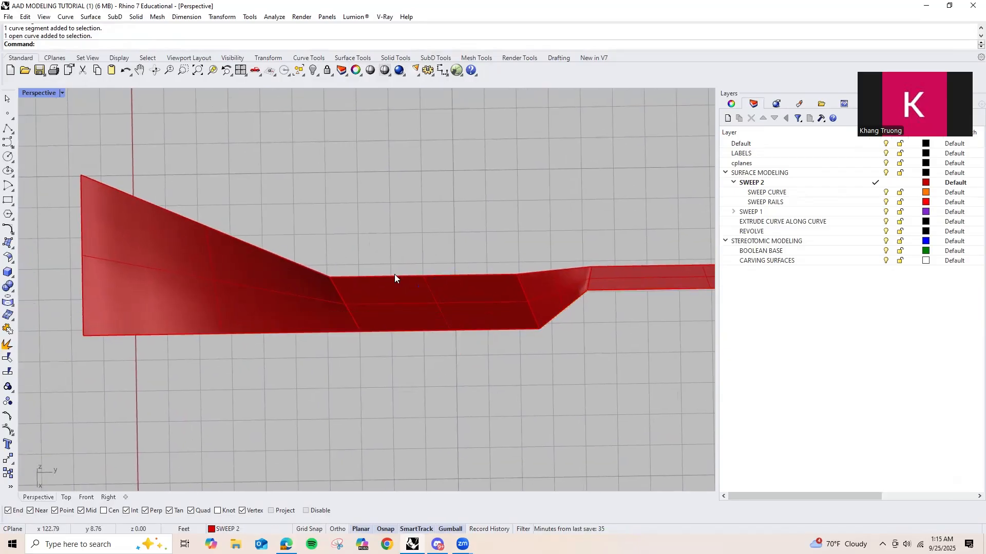
pyautogui.scroll(2, 319, 263)
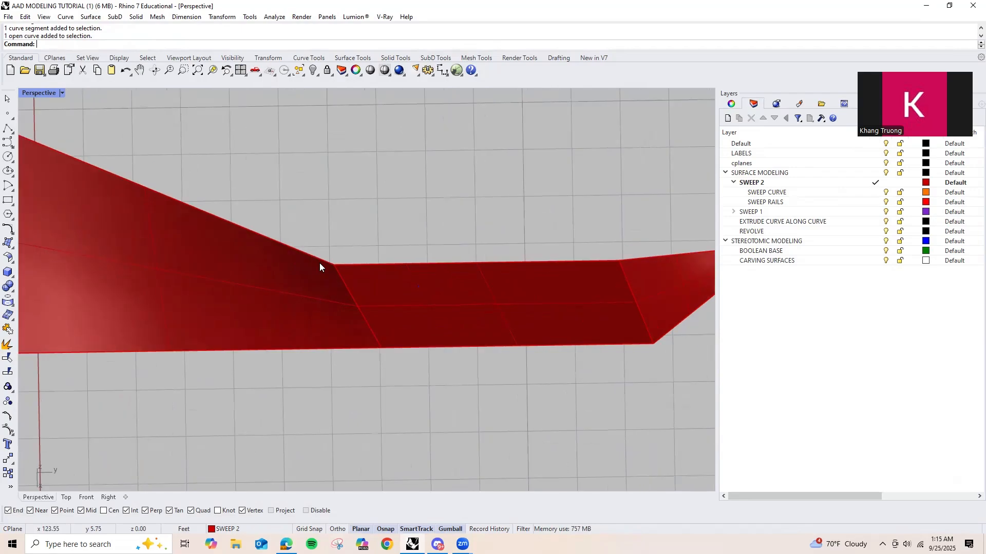
pyautogui.click(386, 351)
pyautogui.click(413, 380)
pyautogui.scroll(2, 386, 349)
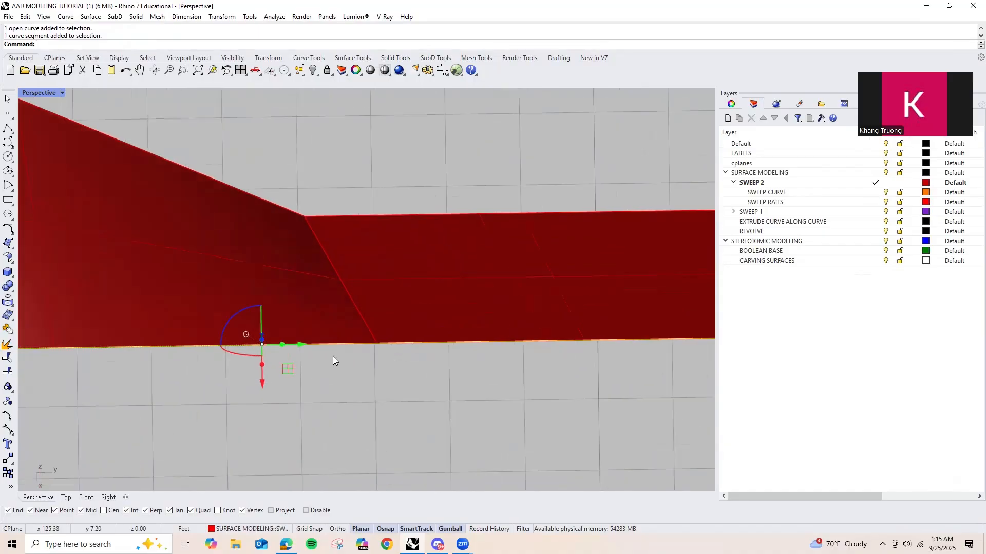
pyautogui.scroll(-5, 388, 354)
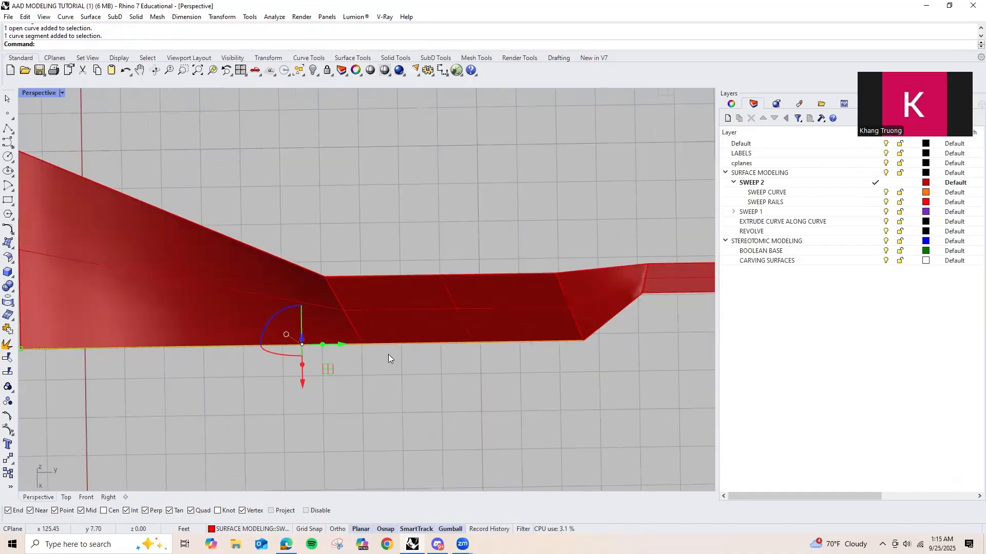
pyautogui.click(365, 370)
pyautogui.scroll(2, 365, 362)
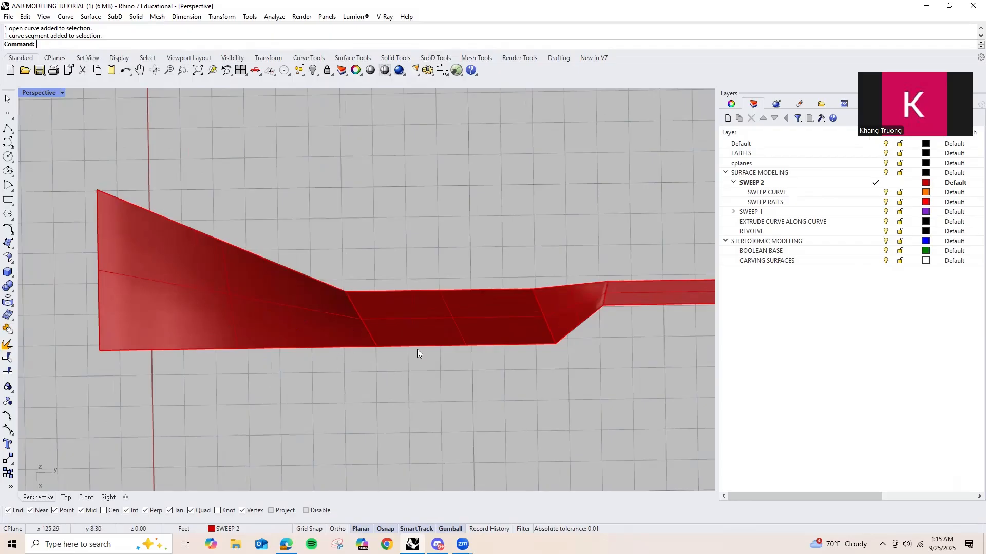
pyautogui.keyDown('shift'); pyautogui.moveTo(417, 352); pyautogui.dragTo(220, 351, button='right'); pyautogui.keyUp('shift')
pyautogui.scroll(2, 329, 331)
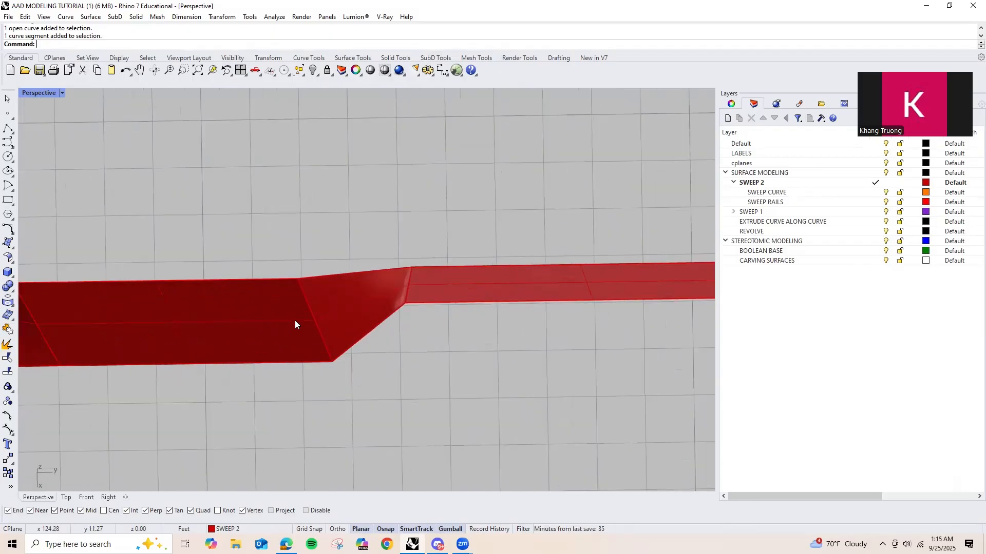
# Step: Delete the swept polysurface, keeping the rails and the connecting end lines
pyautogui.moveTo(524, 264); pyautogui.dragTo(300, 292, button='right')
pyautogui.click(301, 291)
pyautogui.press('Delete')
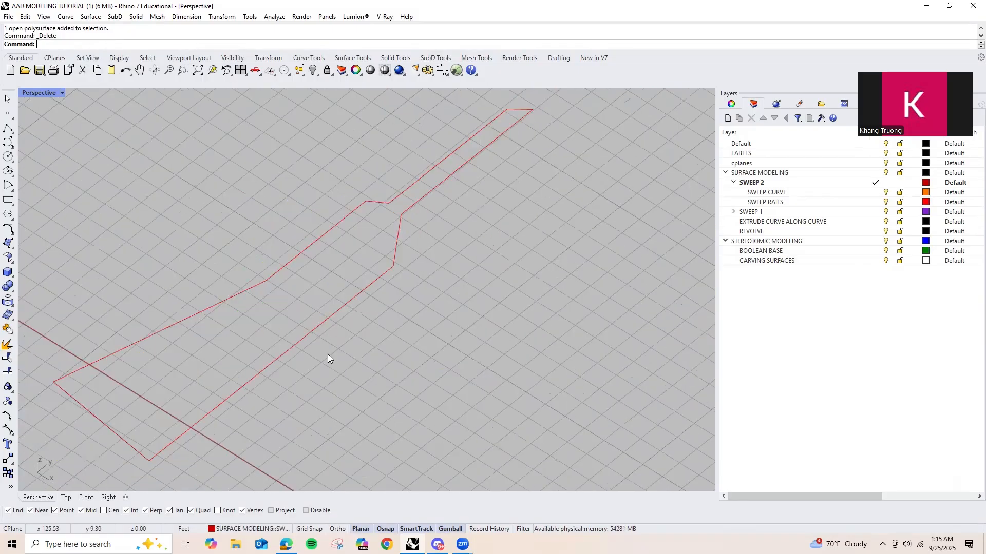
# Step: Draw a circle tangent to the straight run and the diagonal of the rail that has the angled base segment
pyautogui.moveTo(326, 359); pyautogui.dragTo(188, 309, button='right')
pyautogui.click(8, 156)
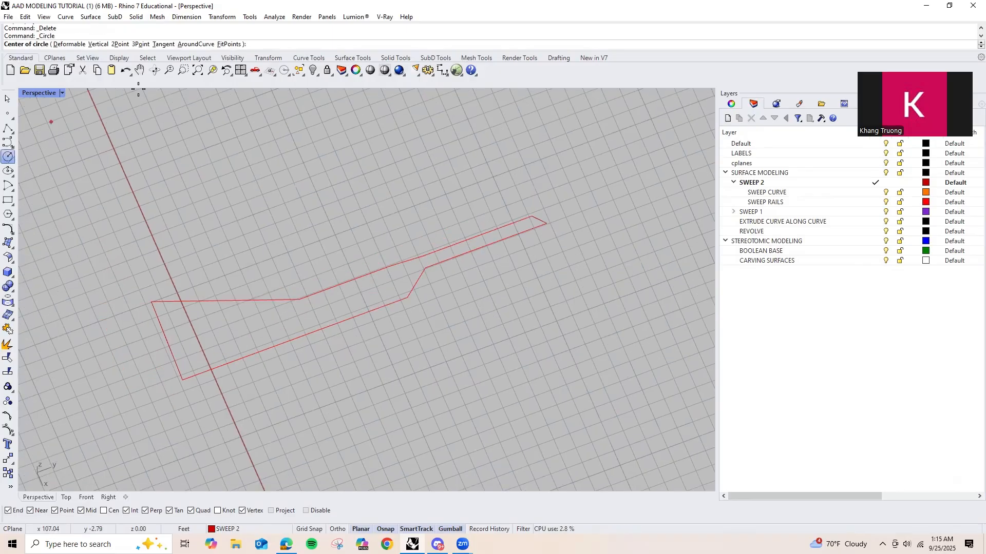
pyautogui.click(163, 44)
pyautogui.scroll(3, 306, 285)
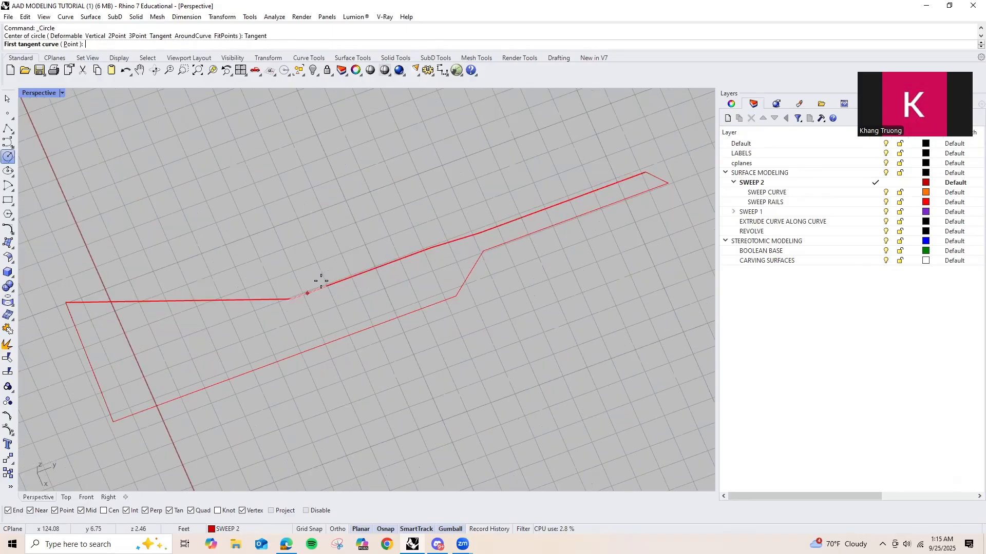
pyautogui.scroll(1, 365, 233)
pyautogui.scroll(-5, 447, 220)
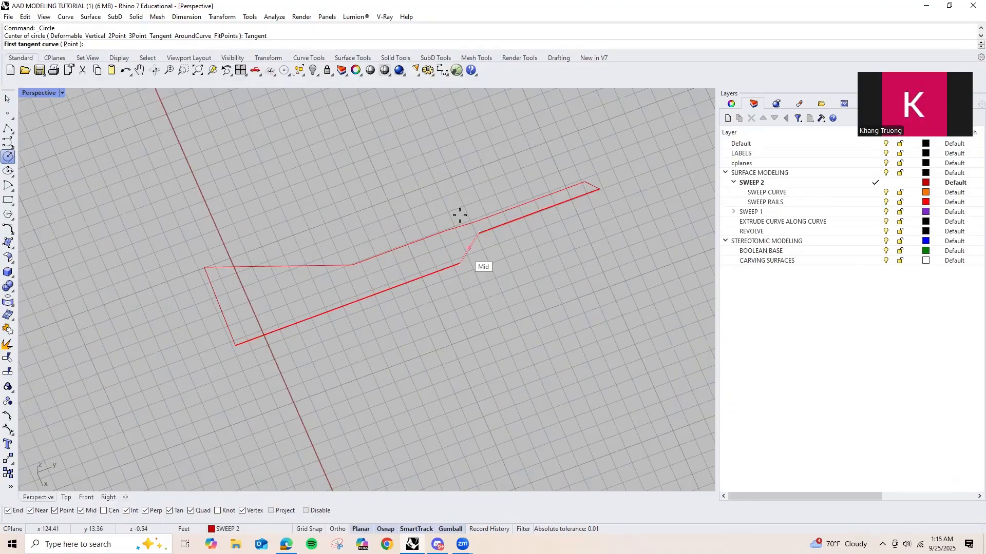
pyautogui.moveTo(459, 215); pyautogui.dragTo(452, 205, button='right')
pyautogui.click(452, 205)
pyautogui.scroll(2, 452, 205)
pyautogui.click(460, 218)
pyautogui.press('Return')
pyautogui.scroll(3, 451, 175)
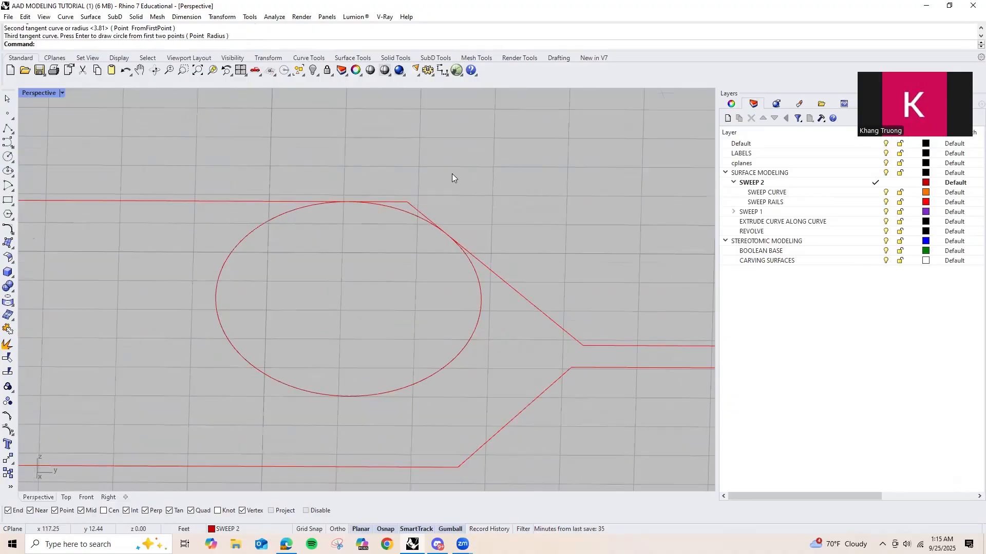
# Step: Trim away the rest of the circle and the rail's sharp corner, leaving a rounded bend before the diagonal
pyautogui.write('trim')
pyautogui.press('Return')
pyautogui.moveTo(452, 177); pyautogui.dragTo(325, 282)
pyautogui.press('Return')
pyautogui.click(242, 356)
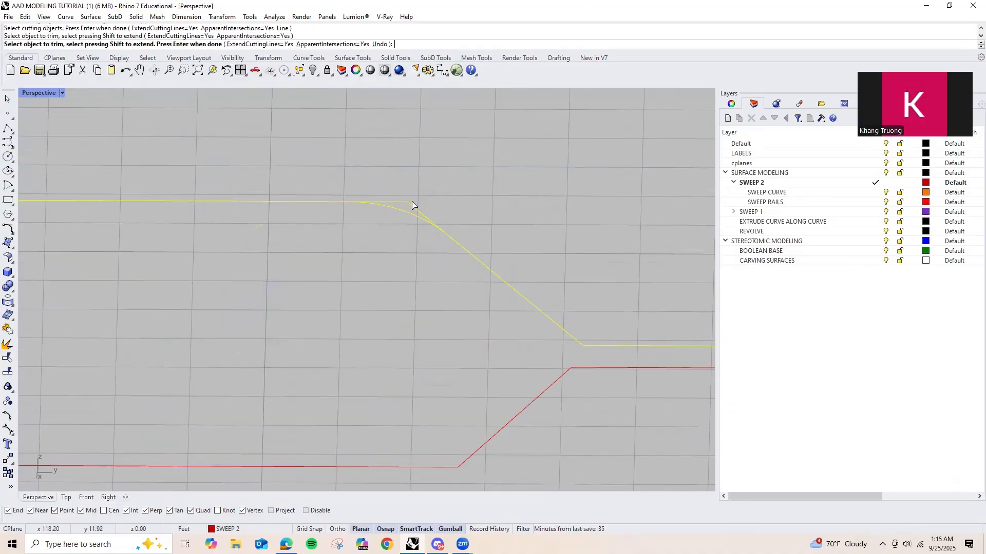
pyautogui.scroll(3, 400, 214)
pyautogui.press('Return')
pyautogui.scroll(-3, 400, 214)
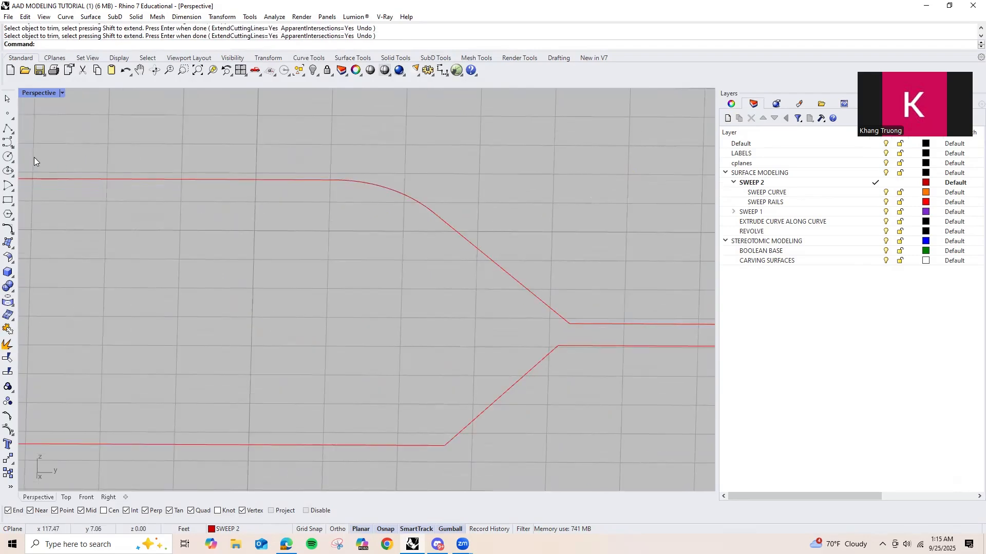
# Step: Draw a circle tangent to the diagonal and the long straight run of the opposite rail at the matching bend
pyautogui.click(8, 156)
pyautogui.click(160, 36)
pyautogui.scroll(-2, 312, 267)
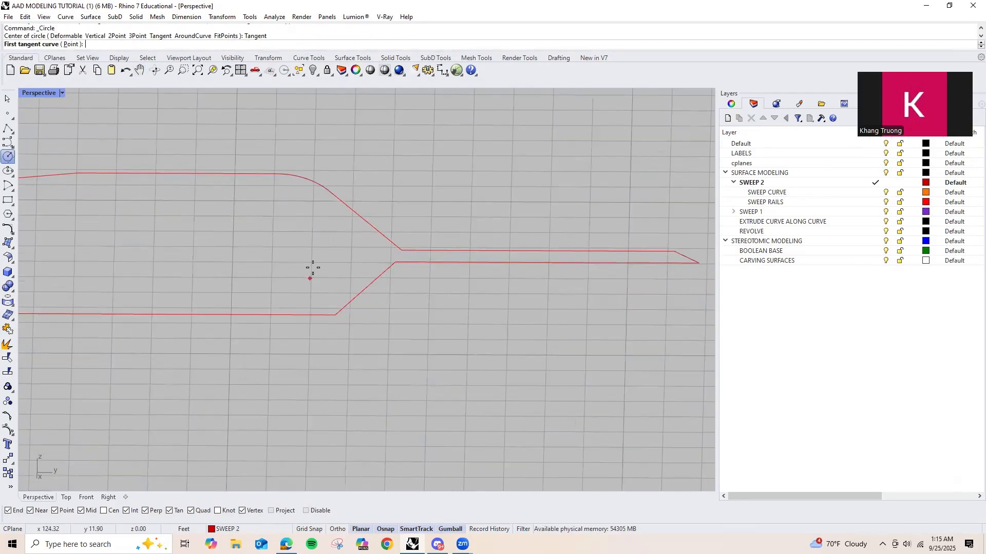
pyautogui.click(337, 313)
pyautogui.click(304, 310)
pyautogui.press('Return')
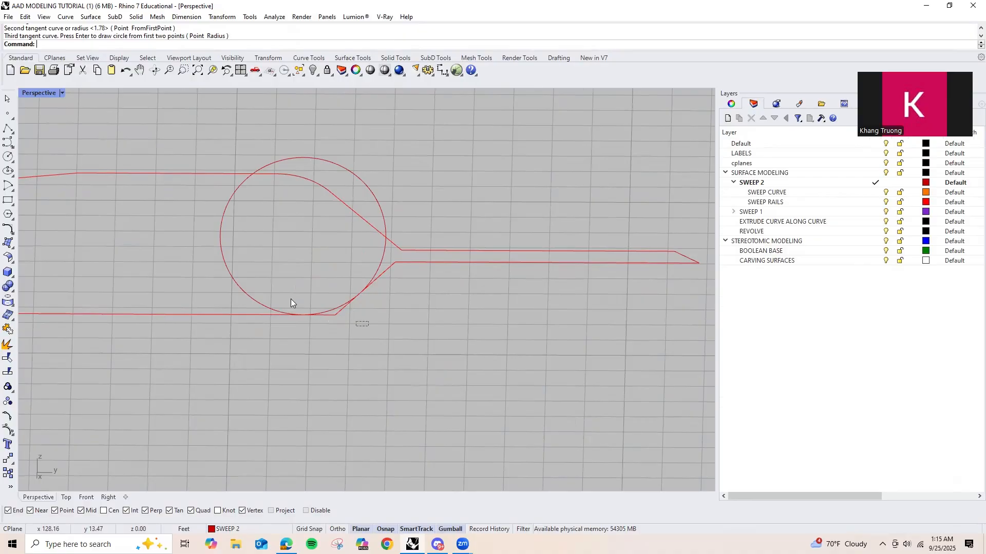
# Step: Trim the second circle and the opposite rail's sharp corner so only the rounded bend remains
pyautogui.moveTo(291, 299); pyautogui.dragTo(285, 292)
pyautogui.write('trim')
pyautogui.press('Return')
pyautogui.scroll(6, 288, 292)
pyautogui.click(262, 325)
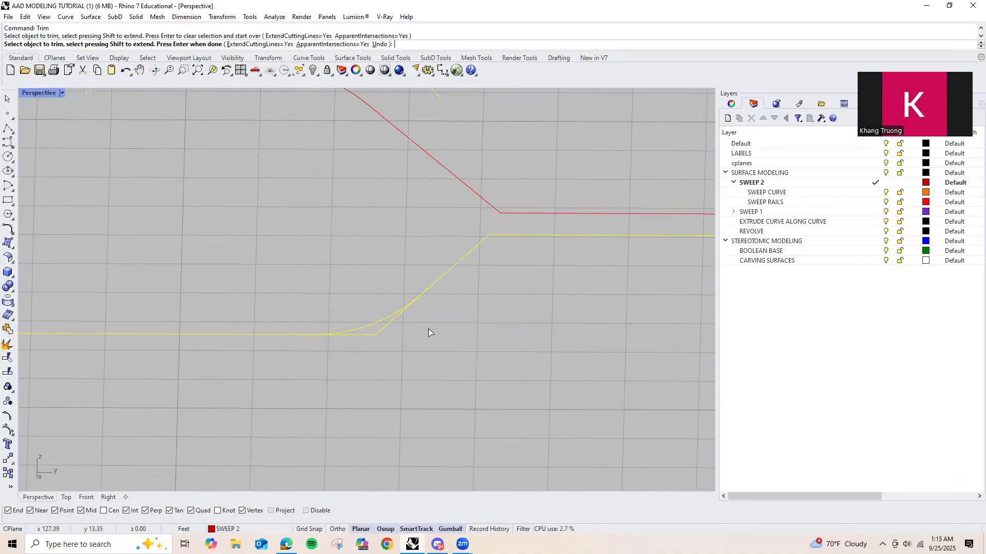
pyautogui.scroll(5, 413, 326)
pyautogui.moveTo(387, 367); pyautogui.dragTo(318, 339)
pyautogui.scroll(-8, 376, 343)
pyautogui.press('Return')
# Step: Join the straight pieces and arcs on each side into two continuous rail curves
pyautogui.moveTo(422, 368); pyautogui.dragTo(248, 296)
pyautogui.scroll(-2, 259, 256)
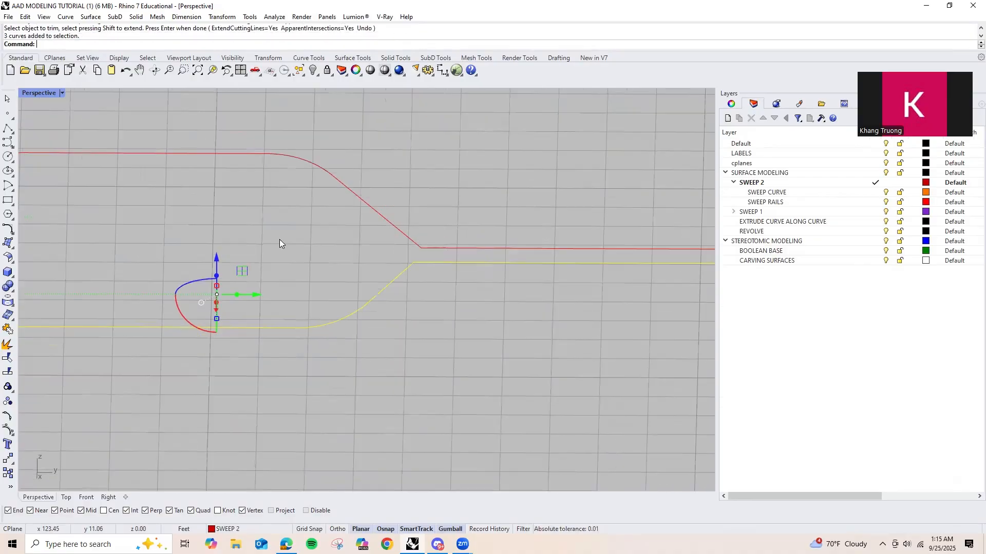
pyautogui.moveTo(354, 150); pyautogui.dragTo(269, 210)
pyautogui.write('jo')
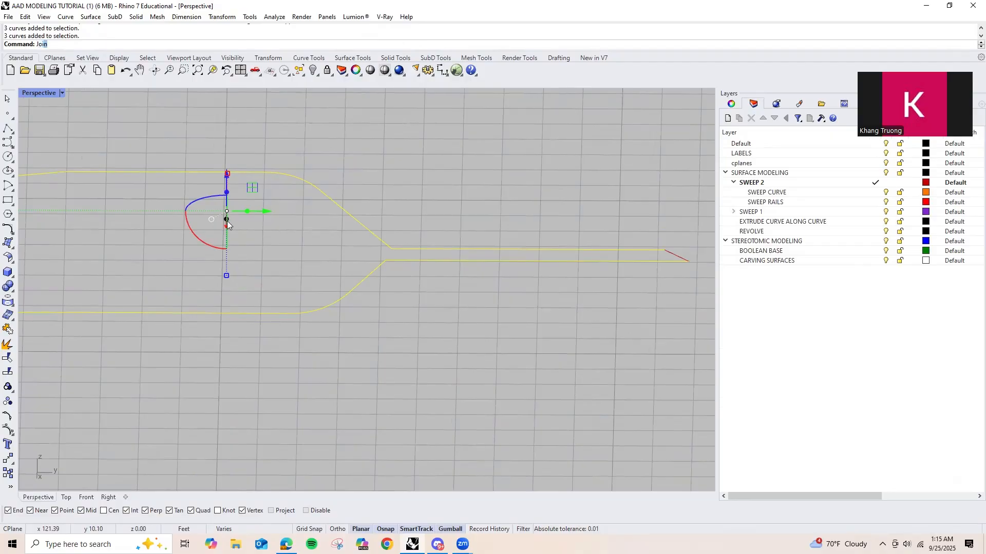
pyautogui.press('Return')
pyautogui.scroll(-5, 377, 338)
pyautogui.keyDown('shift'); pyautogui.moveTo(380, 330); pyautogui.dragTo(402, 334, button='right'); pyautogui.keyUp('shift')
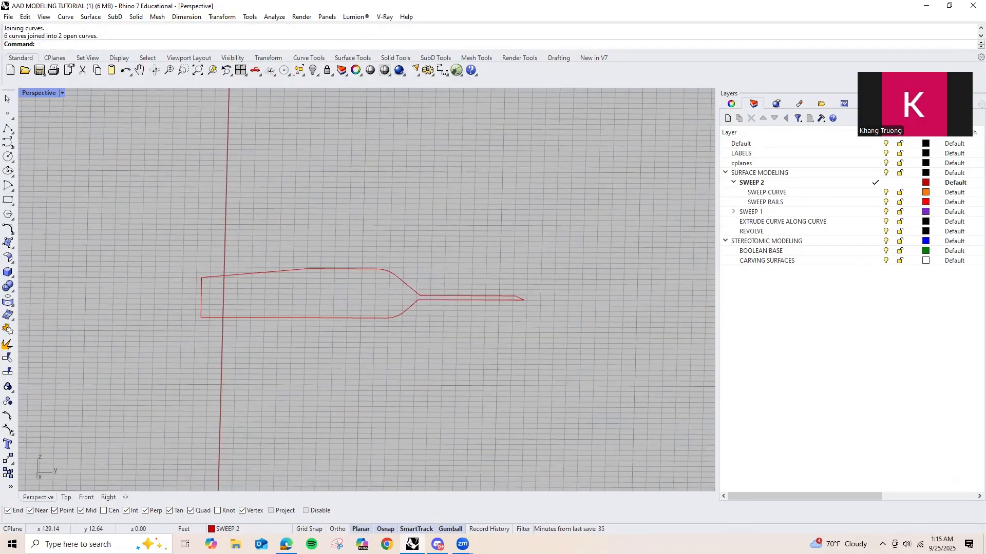
# Step: Sweep a surface along the two joined rails, using the short lines at both ends as the cross-section shapes
pyautogui.write('sw')
pyautogui.press('Return')
pyautogui.click(392, 271)
pyautogui.click(393, 317)
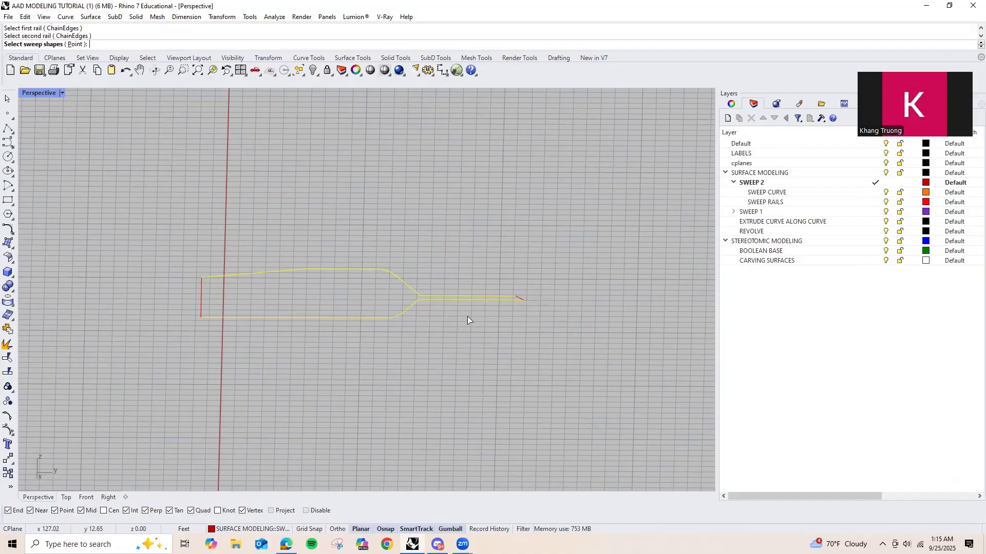
pyautogui.click(201, 304)
pyautogui.keyDown('shift'); pyautogui.moveTo(565, 297); pyautogui.dragTo(462, 290, button='right'); pyautogui.keyUp('shift')
pyautogui.click(463, 293)
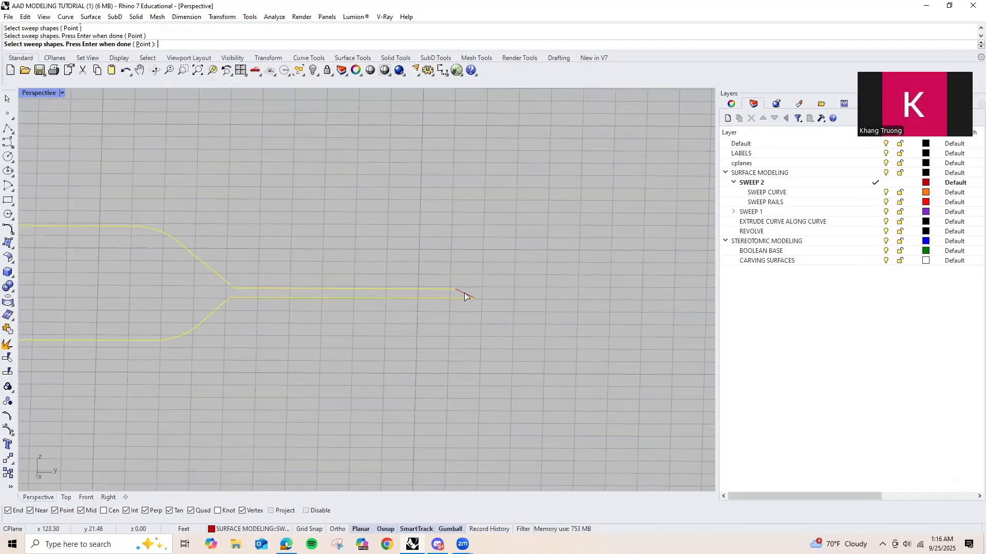
pyautogui.scroll(1, 419, 354)
pyautogui.press('Return')
pyautogui.press('Return')
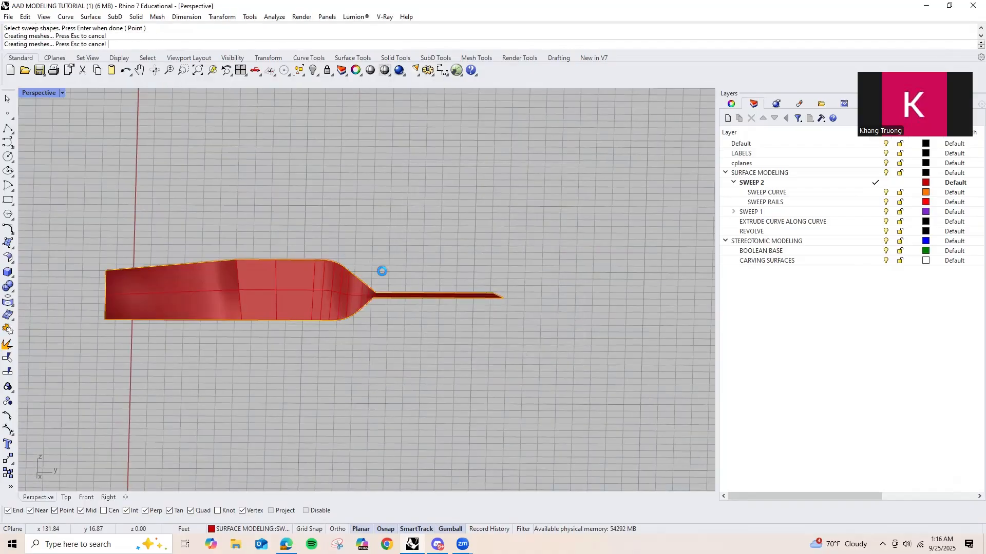
# Step: Examine the swept surface around the rounded bend and the narrow strip from several angles
pyautogui.scroll(2, 333, 267)
pyautogui.moveTo(333, 267); pyautogui.dragTo(299, 182, button='right')
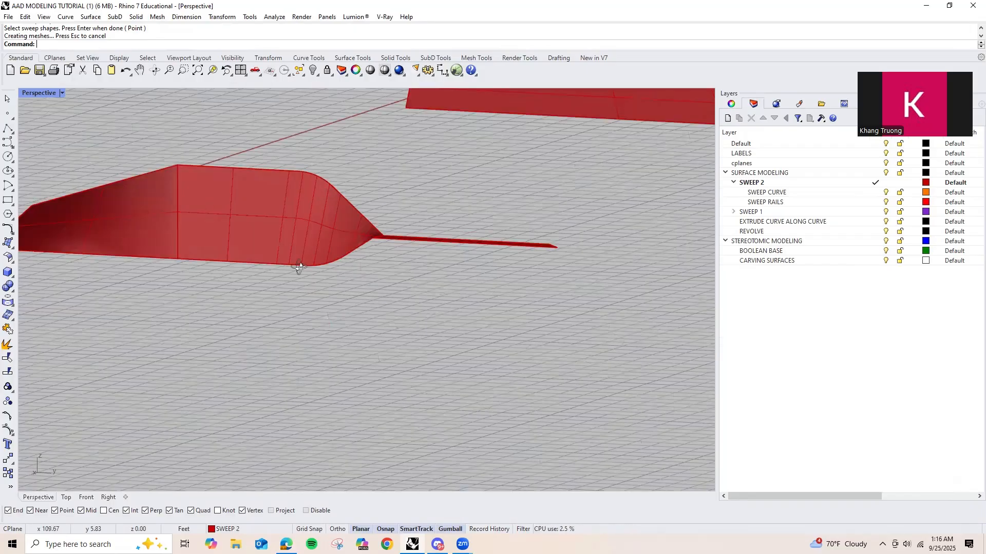
pyautogui.moveTo(299, 267); pyautogui.dragTo(431, 340, button='right')
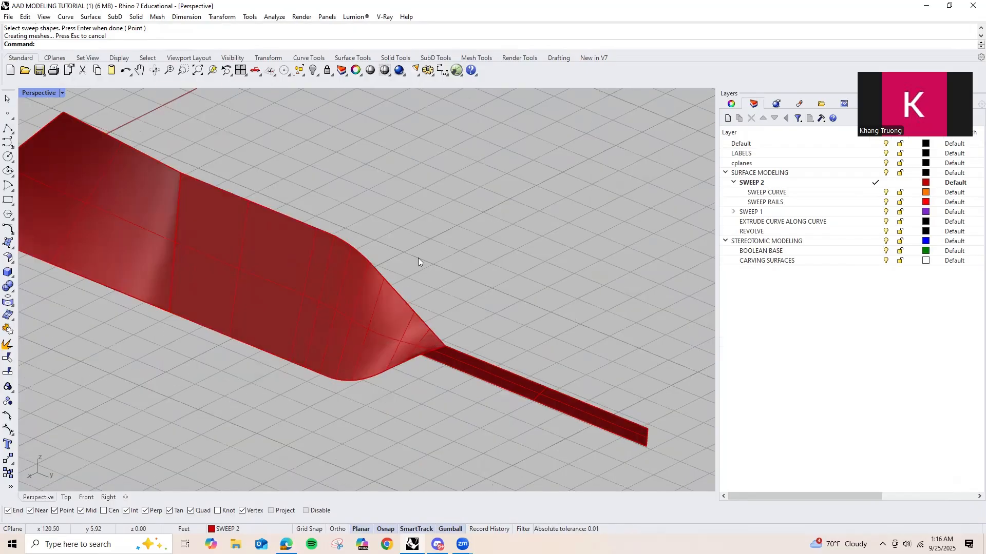
pyautogui.scroll(1, 331, 349)
pyautogui.click(380, 386)
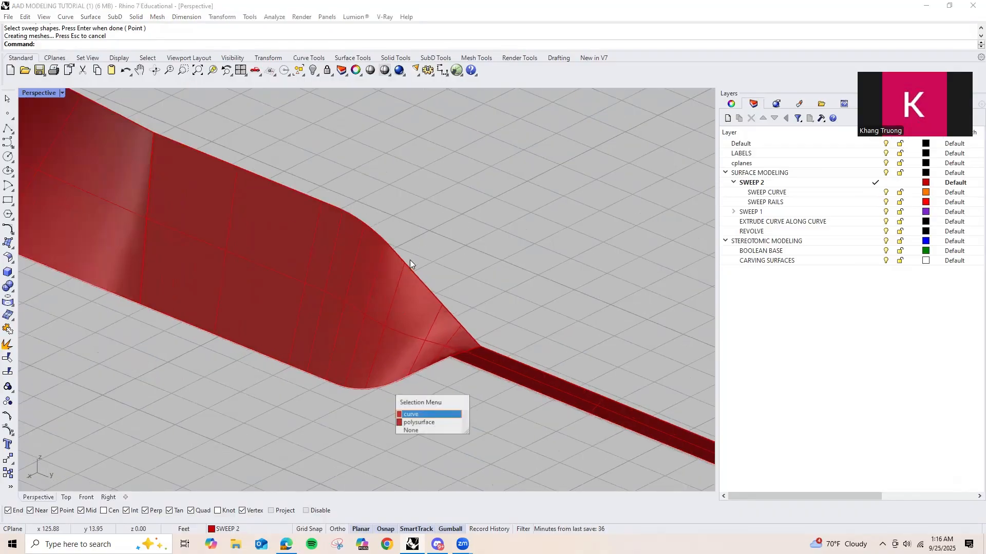
pyautogui.click(442, 237)
pyautogui.scroll(-2, 442, 237)
pyautogui.moveTo(442, 237); pyautogui.dragTo(351, 278, button='right')
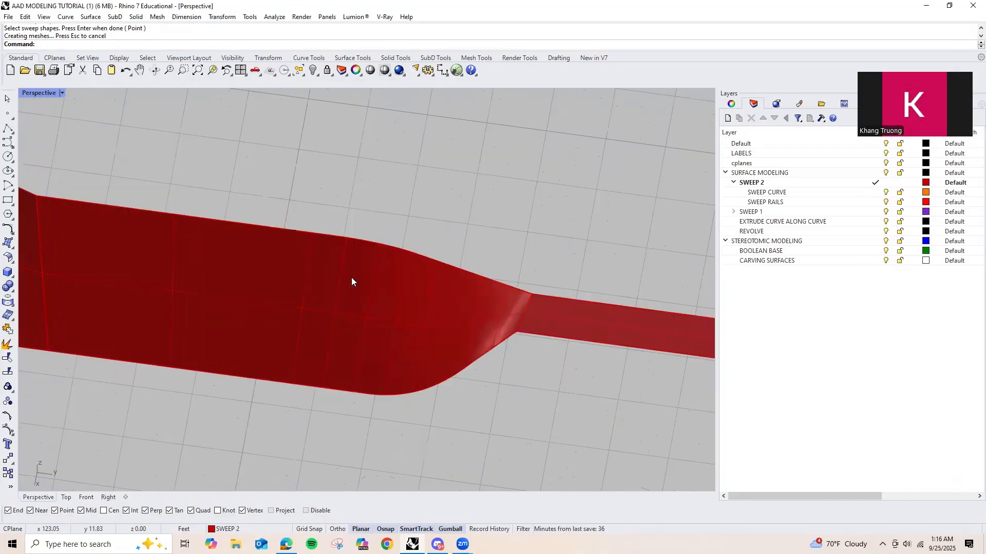
# Step: Highlight the sweep's middle face and examine how its isocurves run between the two rounded rail bends
pyautogui.scroll(4, 328, 239)
pyautogui.click(365, 293)
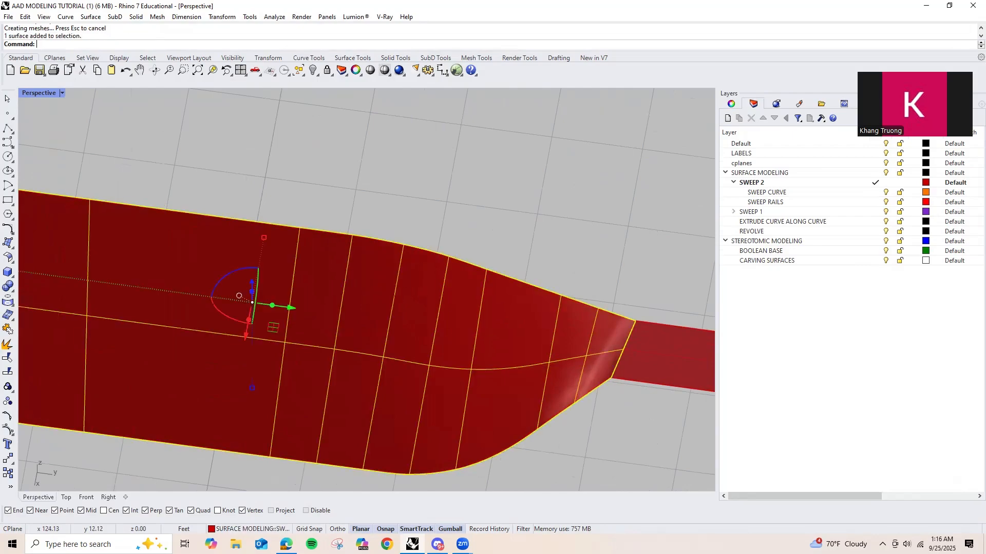
pyautogui.click(452, 219)
pyautogui.moveTo(452, 219); pyautogui.dragTo(330, 167, button='right')
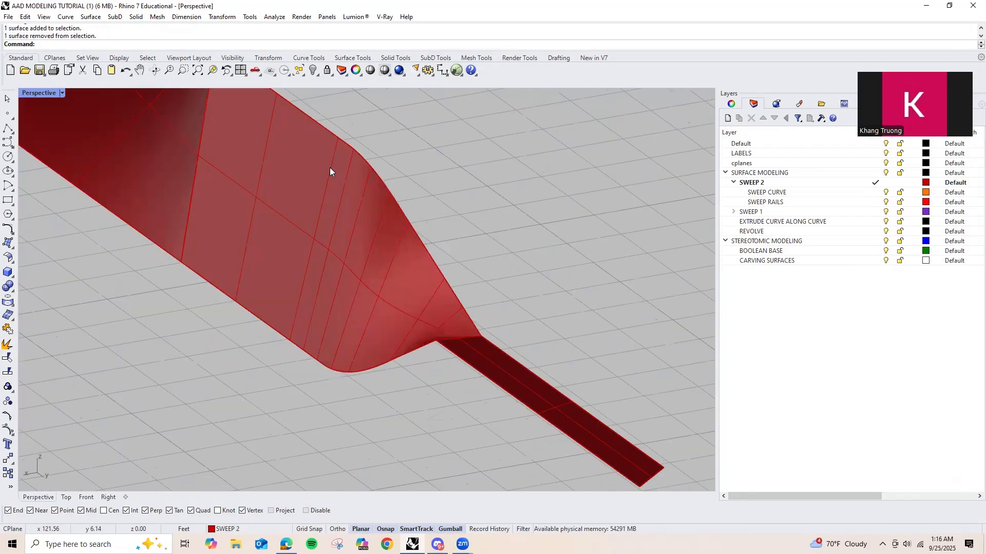
pyautogui.moveTo(315, 254); pyautogui.dragTo(404, 284, button='right')
pyautogui.moveTo(529, 295); pyautogui.dragTo(490, 290, button='right')
pyautogui.moveTo(442, 331); pyautogui.dragTo(429, 285, button='right')
pyautogui.click(406, 296)
pyautogui.moveTo(332, 262); pyautogui.dragTo(441, 371, button='right')
pyautogui.scroll(4, 414, 337)
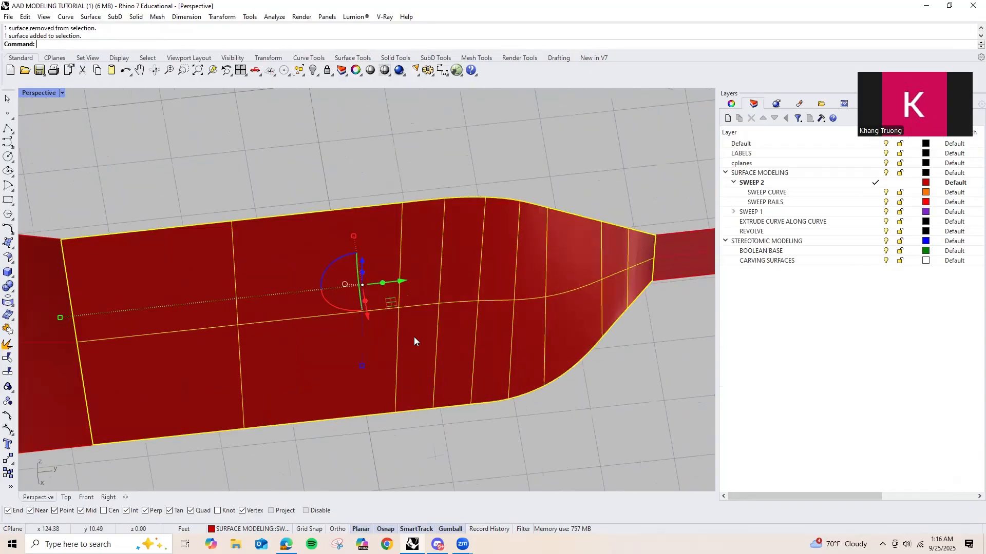
pyautogui.scroll(-2, 420, 310)
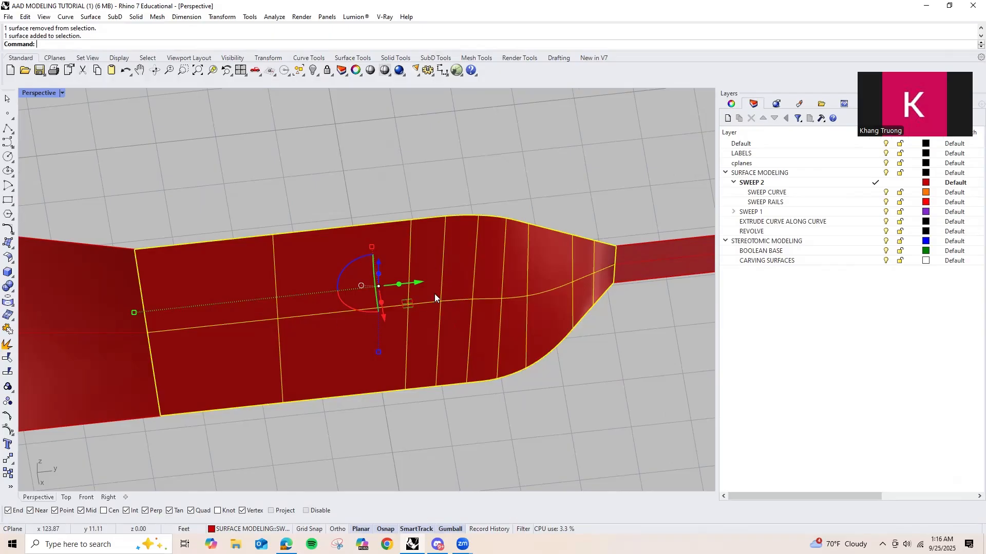
pyautogui.keyDown('shift'); pyautogui.moveTo(434, 298); pyautogui.dragTo(434, 206, button='right'); pyautogui.keyUp('shift')
pyautogui.press('Escape')
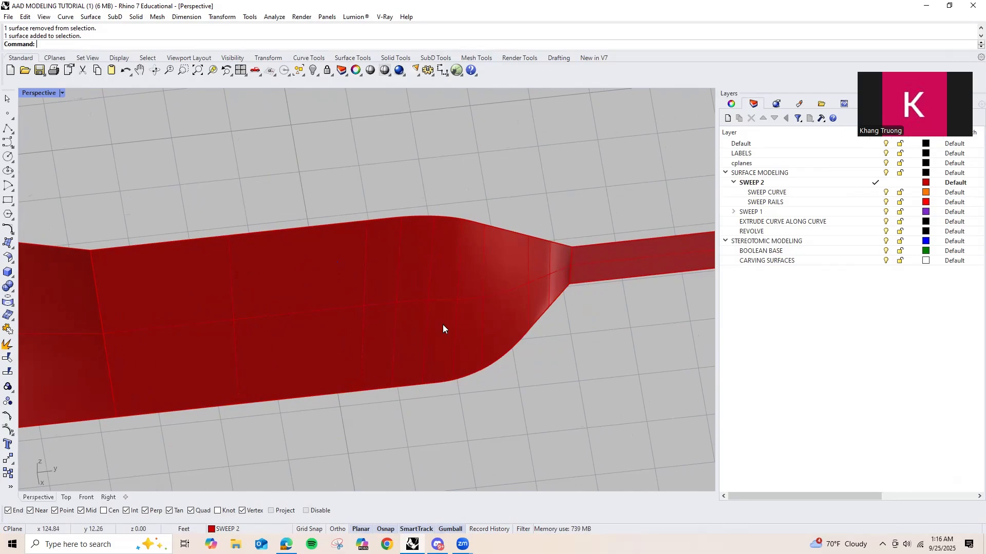
# Step: Delete the sweep's middle face and loft a surface between the two rounded rail arcs with the Normal style
pyautogui.click(346, 345)
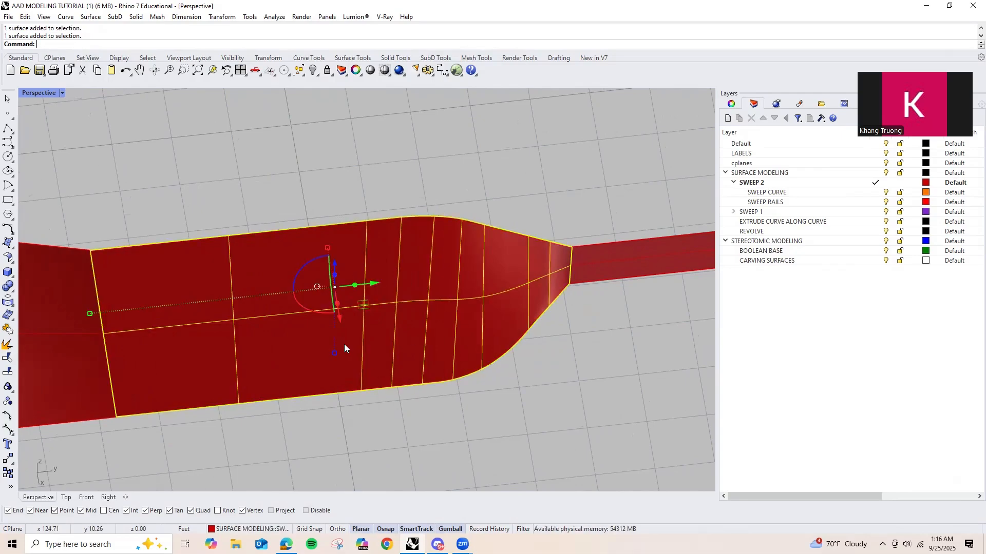
pyautogui.press('Delete')
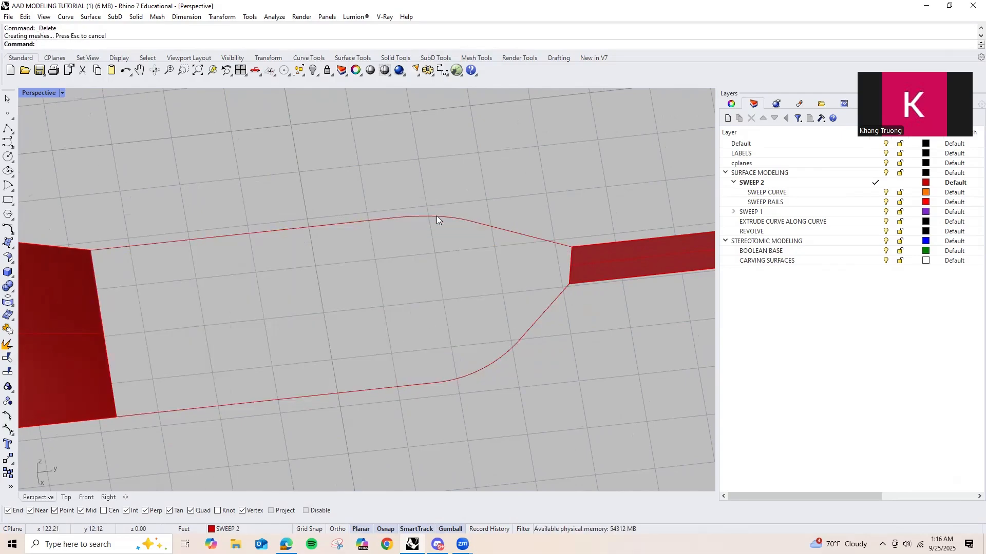
pyautogui.click(436, 219)
pyautogui.press('Escape')
pyautogui.keyDown('ctrl'); pyautogui.keyDown('shift'); pyautogui.click(435, 217); pyautogui.keyUp('shift'); pyautogui.keyUp('ctrl')
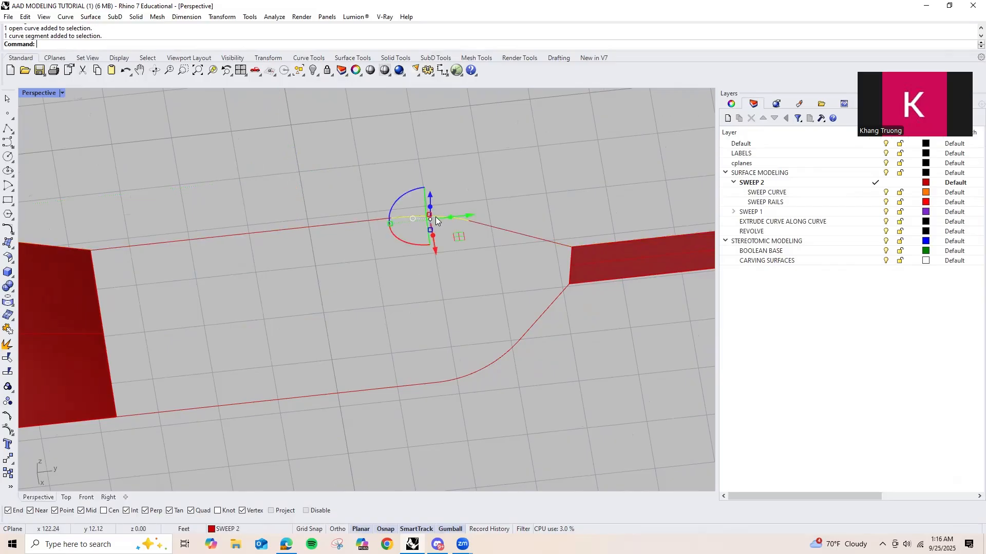
pyautogui.keyDown('ctrl'); pyautogui.keyDown('shift'); pyautogui.click(490, 366); pyautogui.keyUp('shift'); pyautogui.keyUp('ctrl')
pyautogui.moveTo(536, 381)
pyautogui.mouseDown(button='right')
pyautogui.moveTo(477, 340)
pyautogui.moveTo(390, 316)
pyautogui.moveTo(502, 330)
pyautogui.moveTo(525, 365)
pyautogui.mouseUp(button='right')
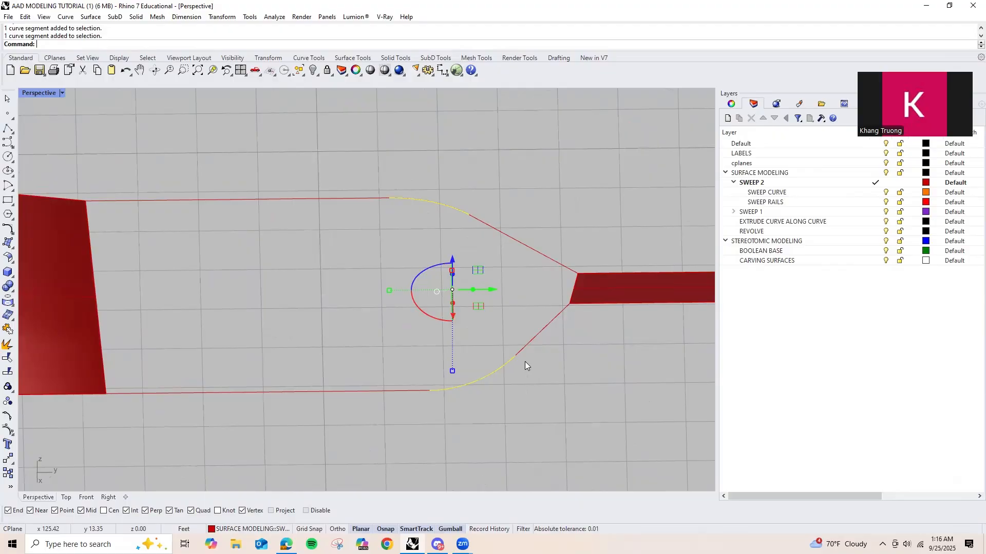
pyautogui.write('Loft')
pyautogui.press('Return')
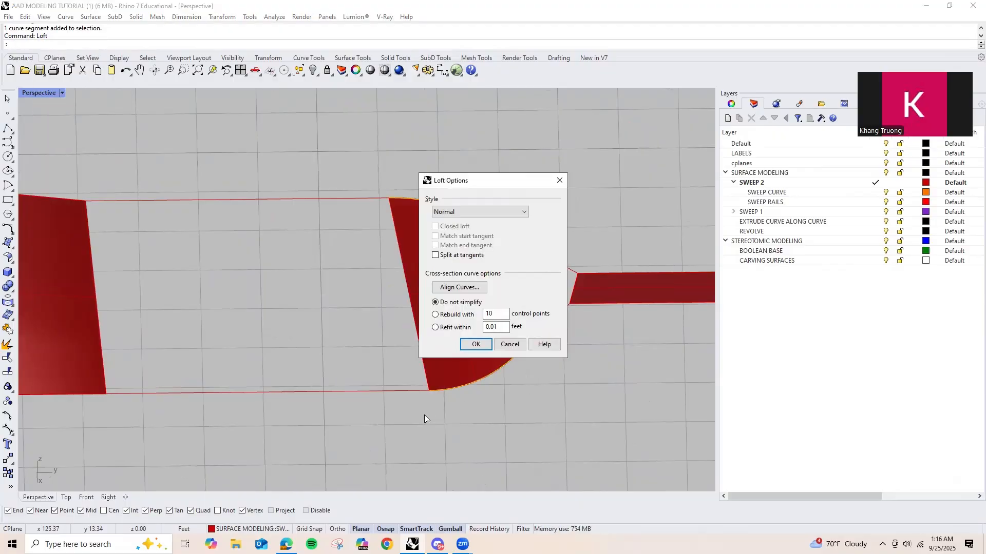
pyautogui.press('Return')
# Step: Delete the tapered surface at the wide end and the upper rail's kink point, leaving one straight run up to the arc
pyautogui.keyDown('ctrl'); pyautogui.keyDown('shift'); pyautogui.click(308, 392); pyautogui.keyUp('shift'); pyautogui.keyUp('ctrl')
pyautogui.keyDown('ctrl'); pyautogui.keyDown('shift'); pyautogui.click(317, 199); pyautogui.keyUp('shift'); pyautogui.keyUp('ctrl')
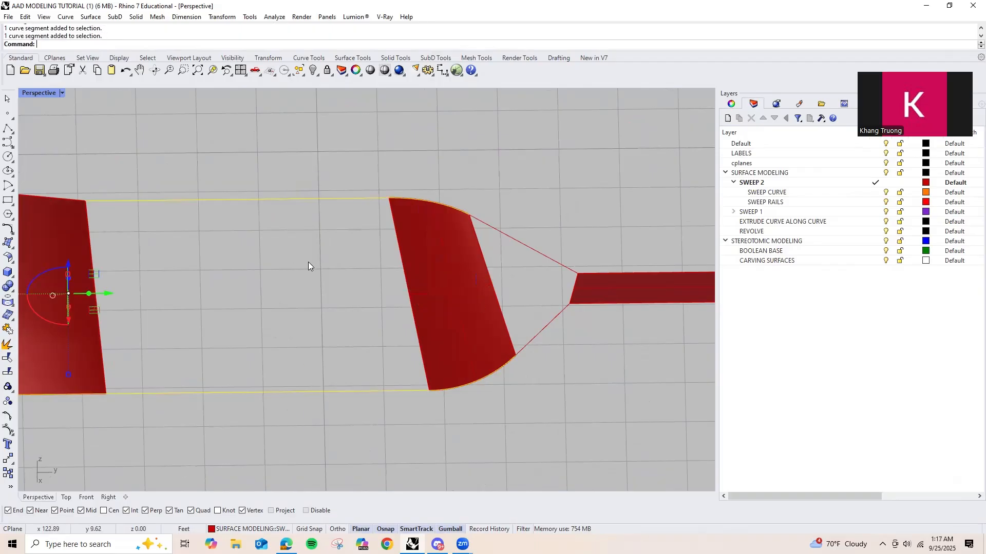
pyautogui.scroll(-6, 308, 266)
pyautogui.press('Escape')
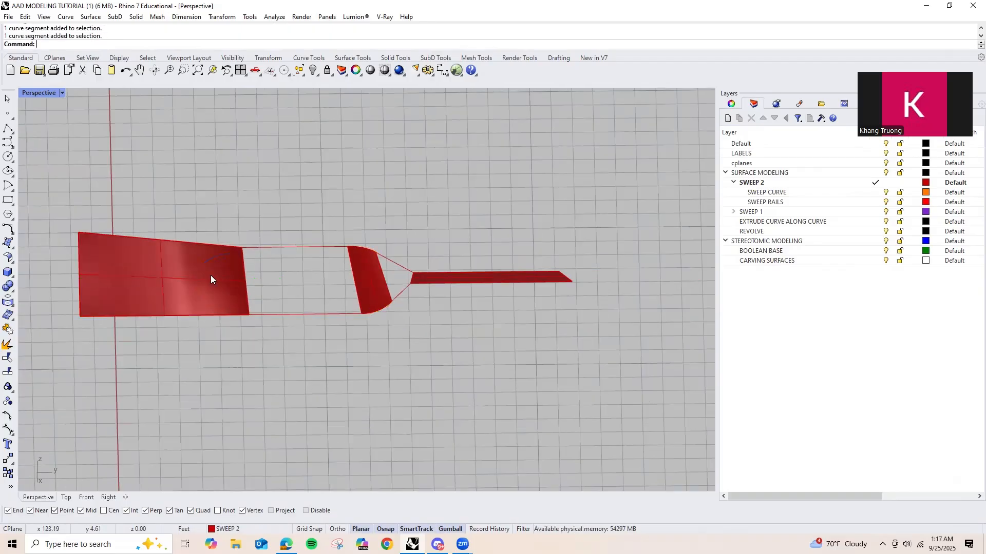
pyautogui.click(199, 274)
pyautogui.press('Delete')
pyautogui.click(243, 248)
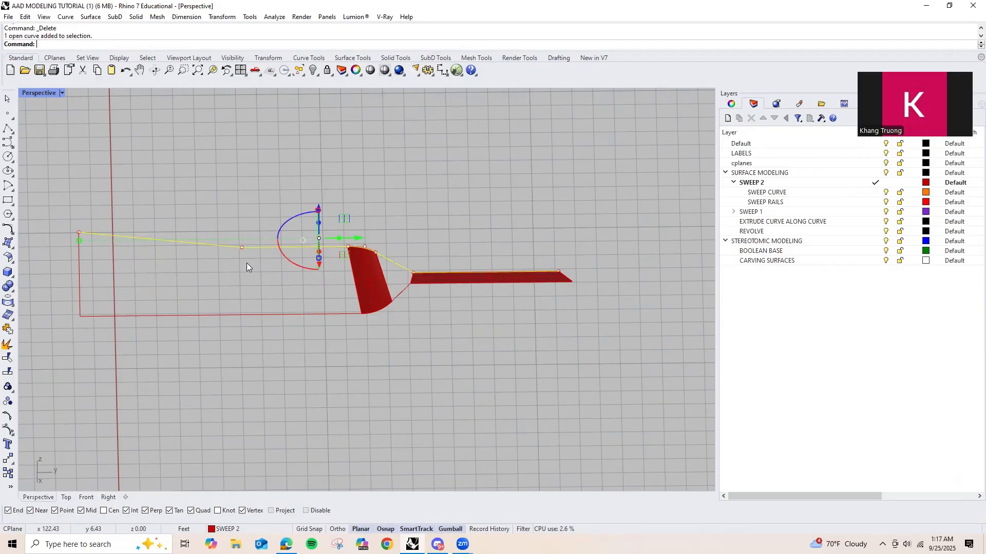
pyautogui.scroll(3, 246, 263)
pyautogui.click(285, 182)
pyautogui.press('Delete')
pyautogui.scroll(-3, 272, 197)
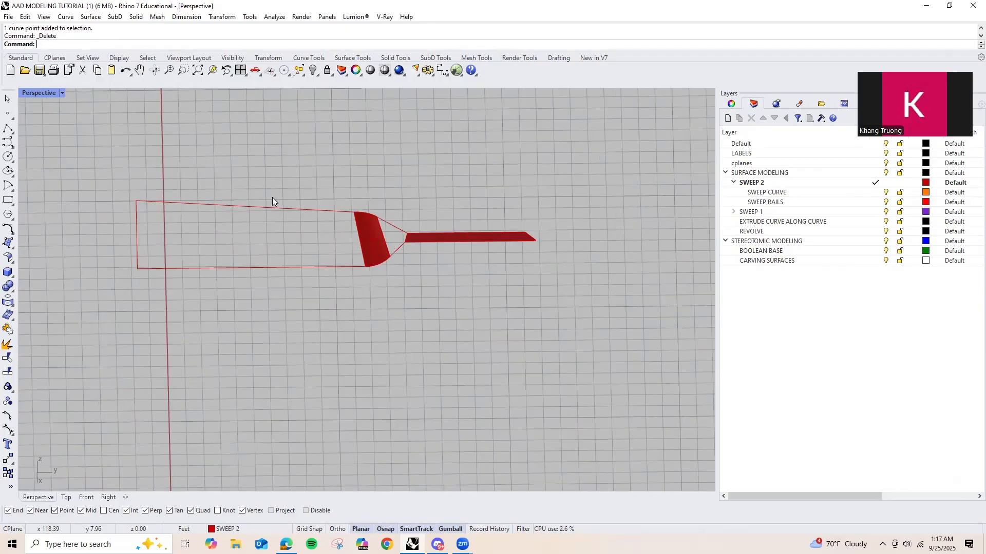
# Step: Loft a surface between the two long straight rail segments with the Normal style
pyautogui.scroll(2, 272, 198)
pyautogui.click(297, 224)
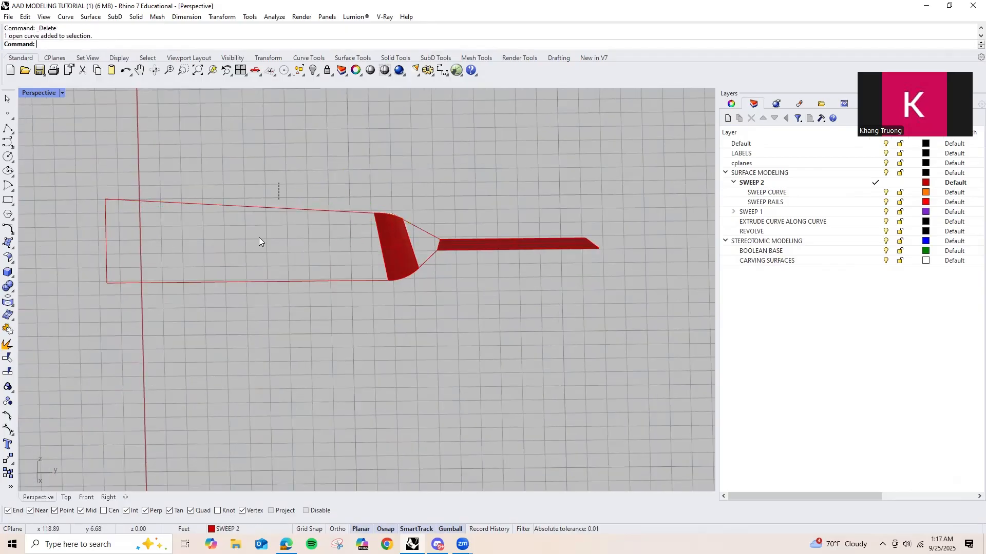
pyautogui.keyDown('ctrl'); pyautogui.keyDown('shift'); pyautogui.click(246, 282); pyautogui.keyUp('shift'); pyautogui.keyUp('ctrl')
pyautogui.keyDown('ctrl'); pyautogui.keyDown('shift'); pyautogui.click(243, 281); pyautogui.keyUp('shift'); pyautogui.keyUp('ctrl')
pyautogui.scroll(3, 172, 255)
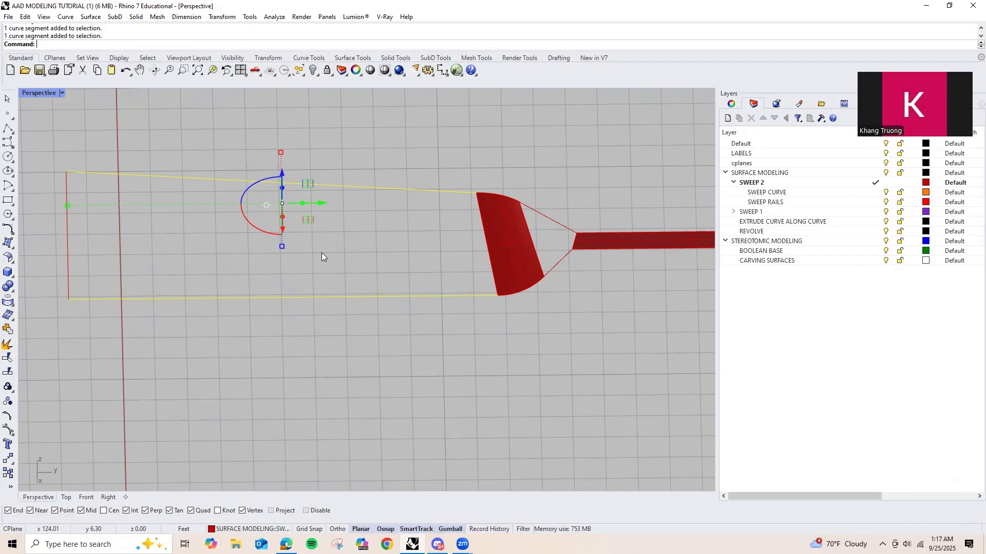
pyautogui.write('Loft')
pyautogui.press('Return')
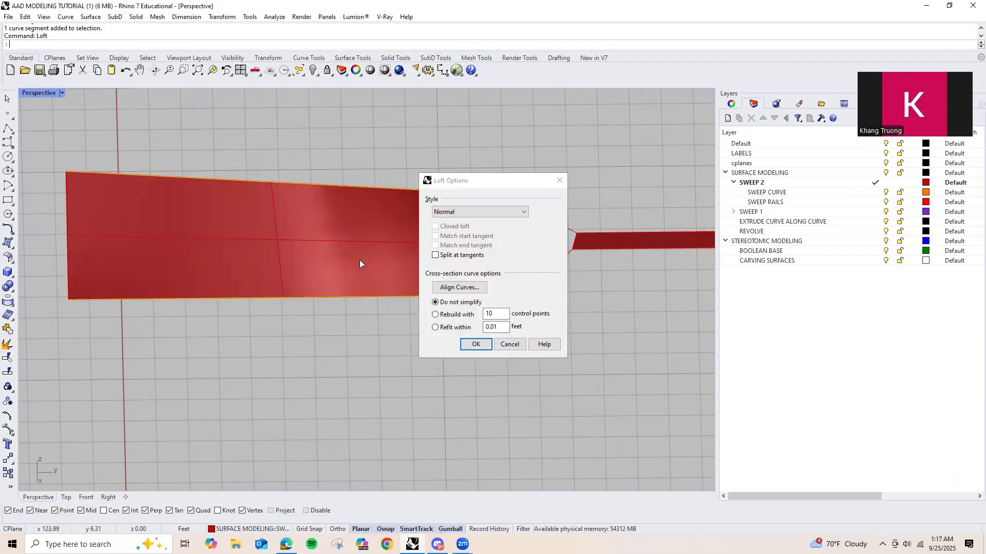
pyautogui.moveTo(360, 260); pyautogui.dragTo(333, 266, button='right')
pyautogui.press('Return')
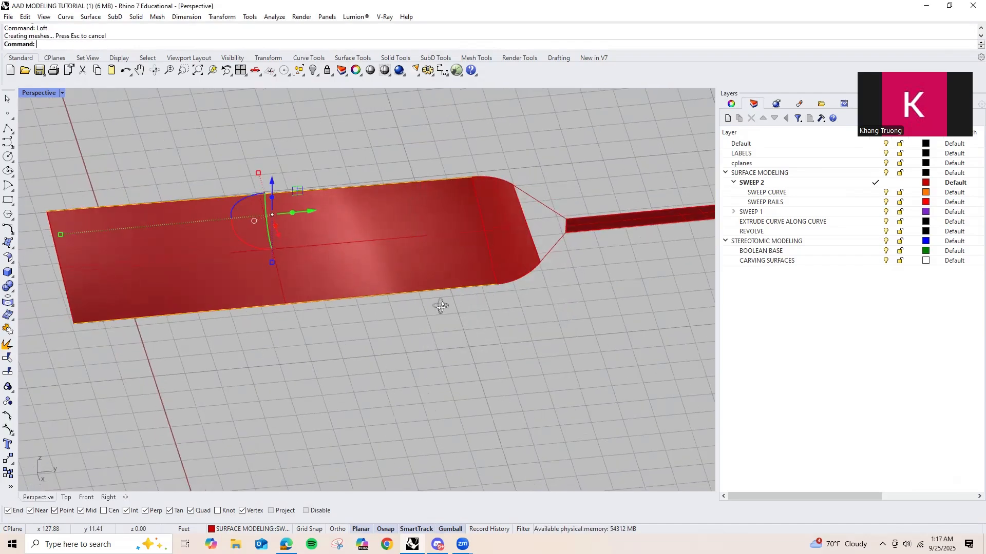
# Step: Loft a surface between the two diagonal rail segments connecting the rounded bend to the narrow strip
pyautogui.moveTo(441, 302); pyautogui.dragTo(506, 332, button='right')
pyautogui.press('Escape')
pyautogui.scroll(3, 505, 332)
pyautogui.moveTo(445, 321)
pyautogui.mouseDown(button='right')
pyautogui.moveTo(426, 337)
pyautogui.moveTo(451, 326)
pyautogui.mouseUp(button='right')
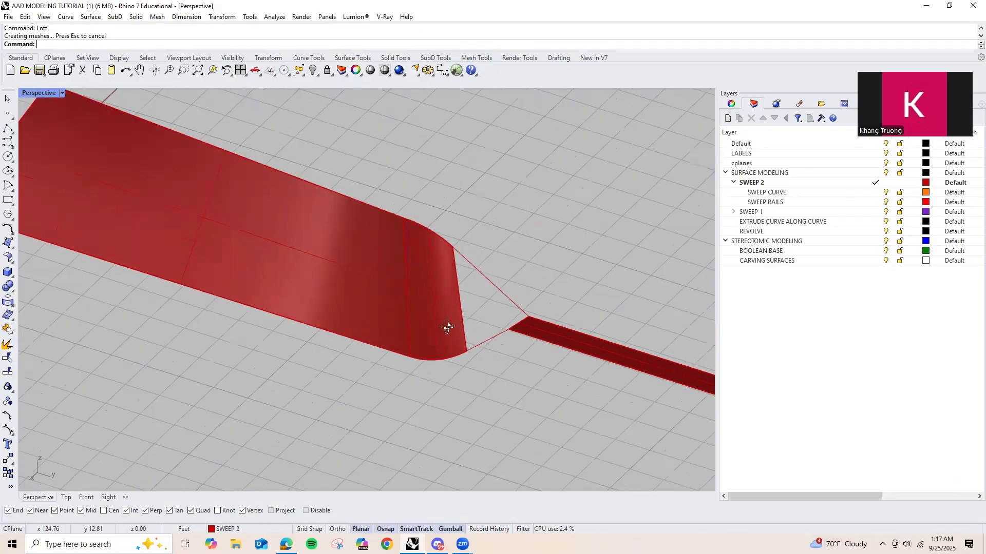
pyautogui.keyDown('ctrl'); pyautogui.keyDown('shift'); pyautogui.click(500, 295); pyautogui.keyUp('shift'); pyautogui.keyUp('ctrl')
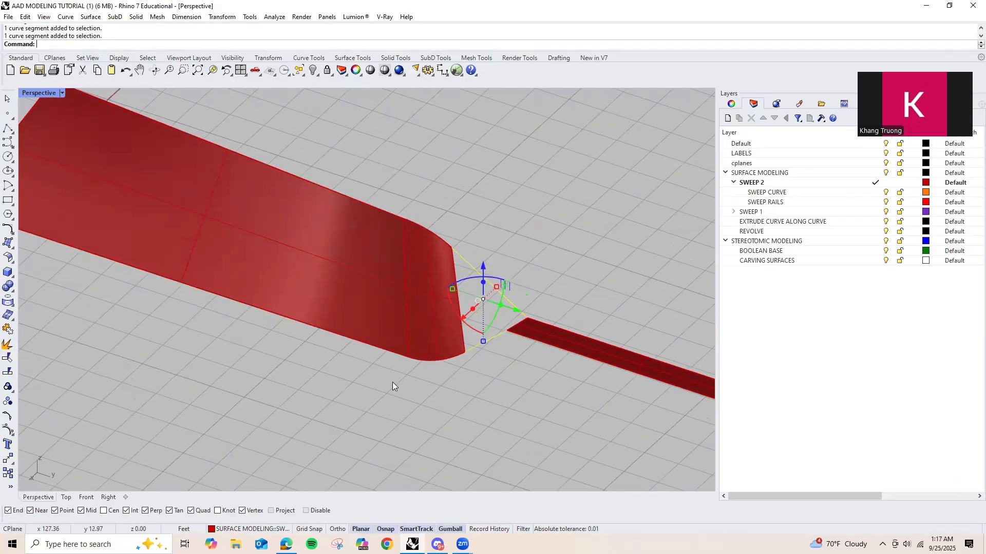
pyautogui.press('Return')
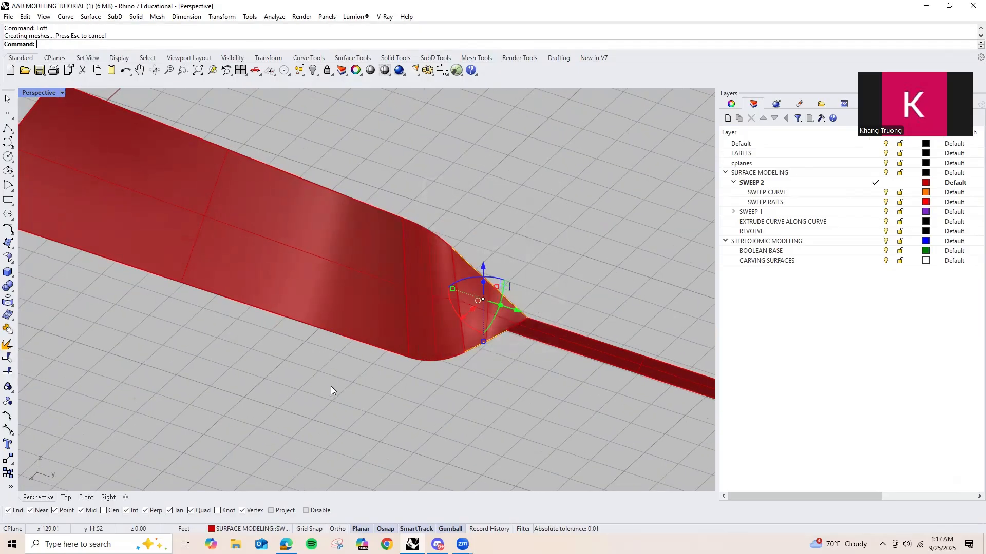
# Step: Join the long, rounded and diagonal lofted surfaces into one polysurface
pyautogui.press('Escape')
pyautogui.scroll(2, 467, 333)
pyautogui.click(396, 307)
pyautogui.keyDown('shift'); pyautogui.click(279, 272); pyautogui.keyUp('shift')
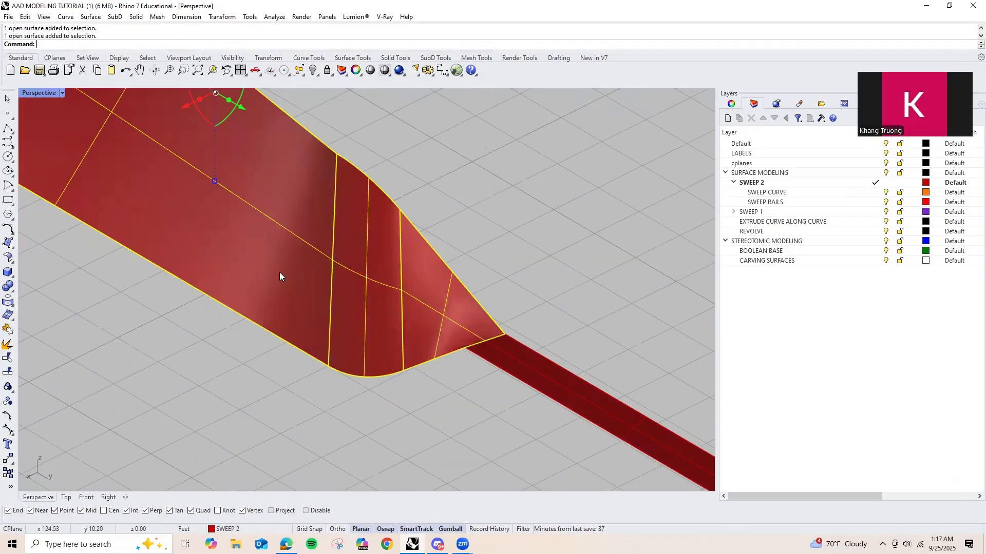
pyautogui.write('join')
pyautogui.press('Return')
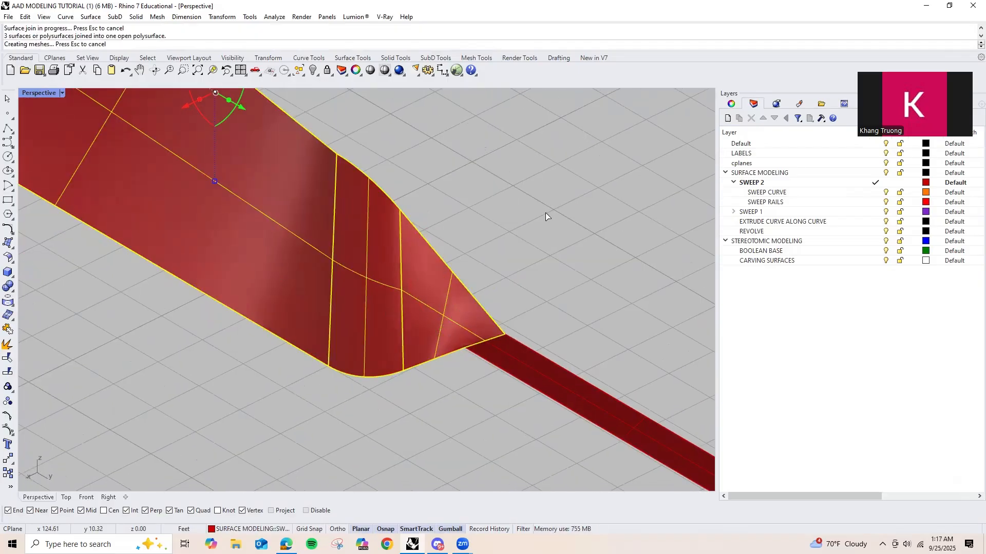
# Step: Undo the join, the straight and diagonal lofts, and the deletions of the kink point and tapered surface
pyautogui.press('Escape')
pyautogui.scroll(-2, 454, 234)
pyautogui.moveTo(454, 235); pyautogui.dragTo(537, 272, button='right')
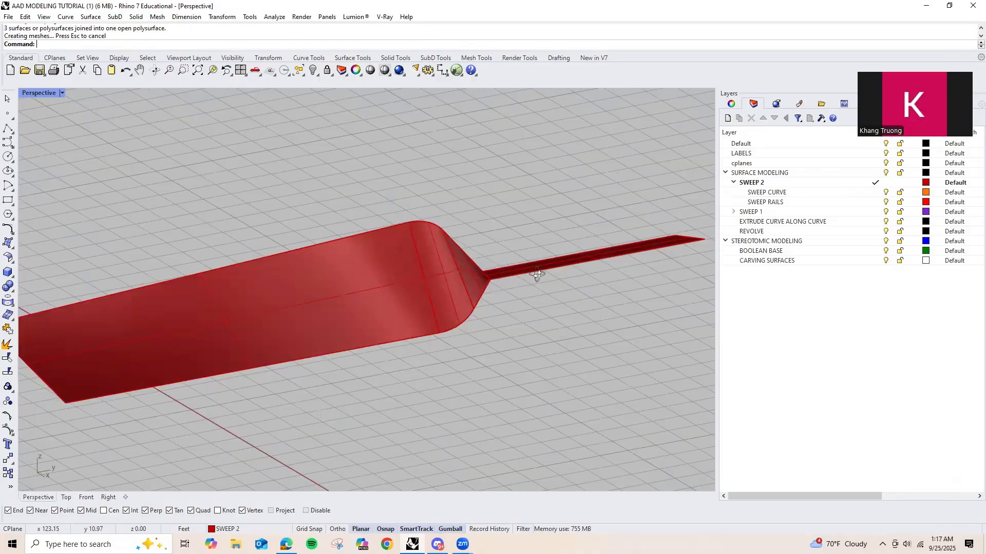
pyautogui.moveTo(545, 350); pyautogui.dragTo(402, 282, button='right')
pyautogui.press('Escape')
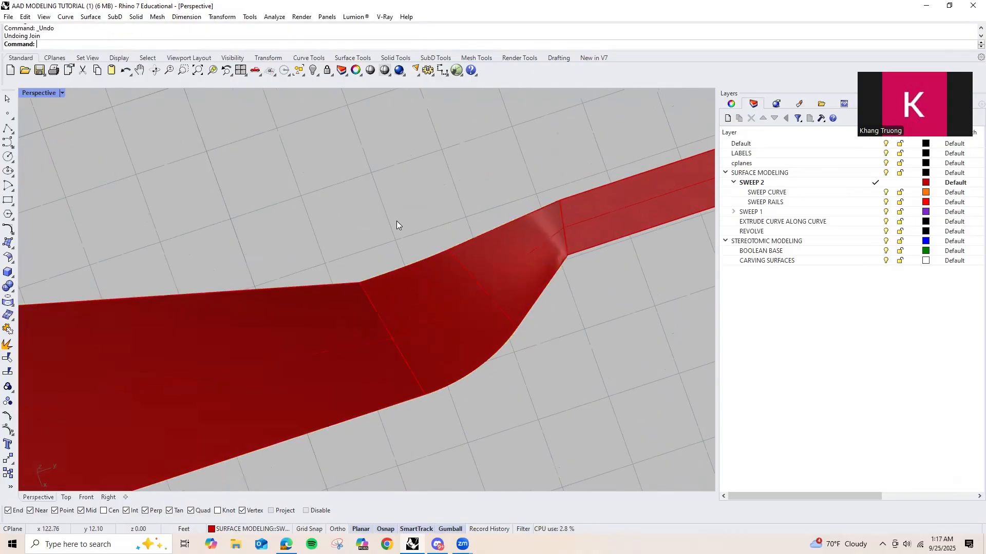
pyautogui.hotkey('ctrl', 'z')
pyautogui.hotkey('ctrl', 'z')
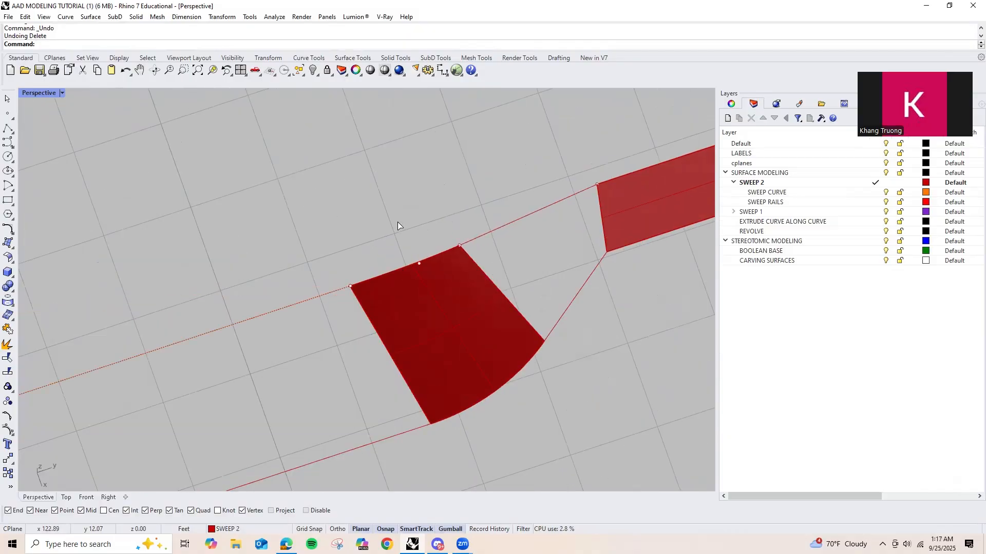
# Step: Delete the large tapered surface spanning the two rails at their wide end
pyautogui.scroll(-10, 401, 218)
pyautogui.click(363, 296)
pyautogui.scroll(6, 322, 274)
pyautogui.keyDown('shift'); pyautogui.moveTo(311, 281); pyautogui.dragTo(414, 282, button='right'); pyautogui.keyUp('shift')
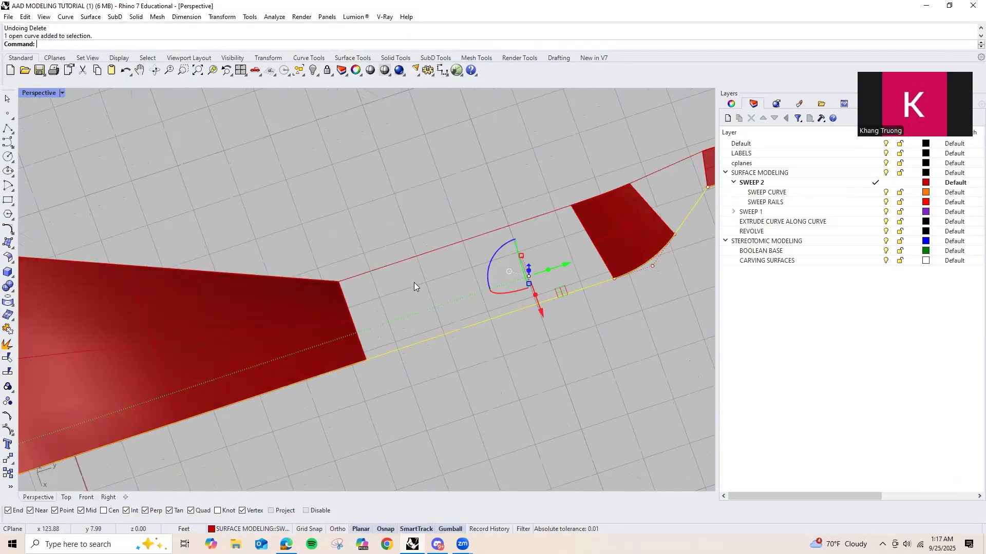
pyautogui.scroll(-5, 439, 216)
pyautogui.click(266, 277)
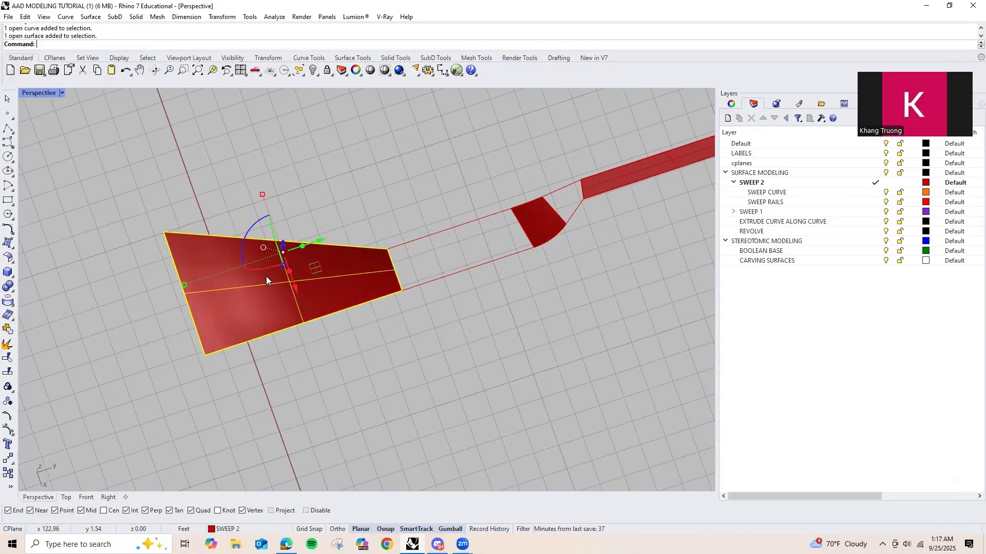
pyautogui.press('Delete')
# Step: Move the kinked rail's end control point along the end line toward the opposite rail
pyautogui.click(235, 238)
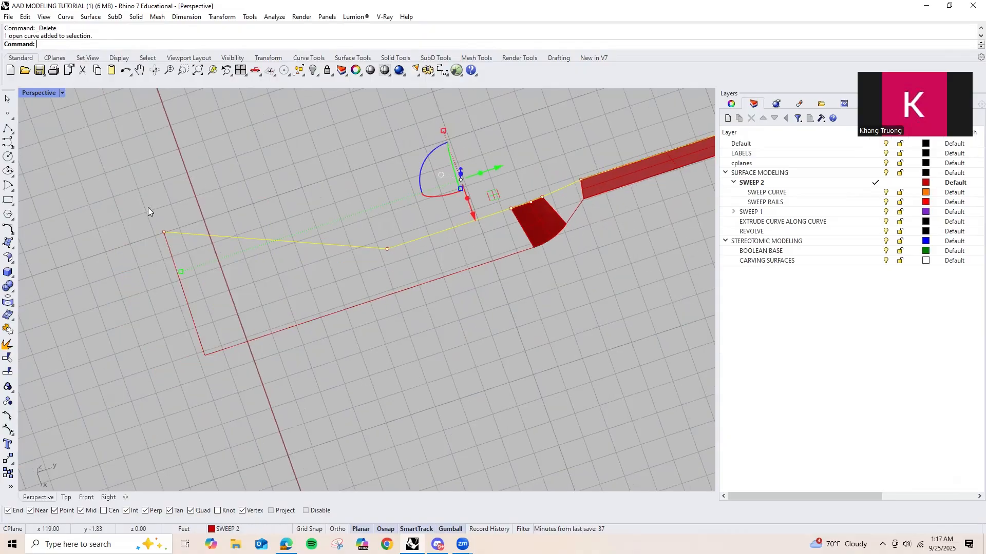
pyautogui.click(164, 233)
pyautogui.moveTo(179, 265); pyautogui.dragTo(390, 249)
pyautogui.click(379, 215)
pyautogui.scroll(-4, 359, 221)
pyautogui.moveTo(341, 185); pyautogui.dragTo(376, 161, button='right')
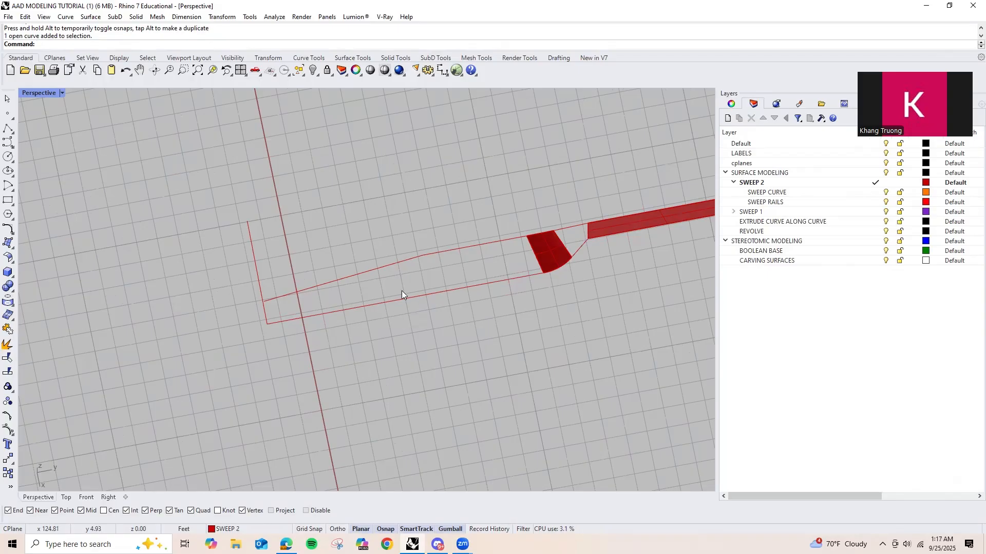
pyautogui.keyDown('shift'); pyautogui.moveTo(402, 291); pyautogui.dragTo(389, 303, button='right'); pyautogui.keyUp('shift')
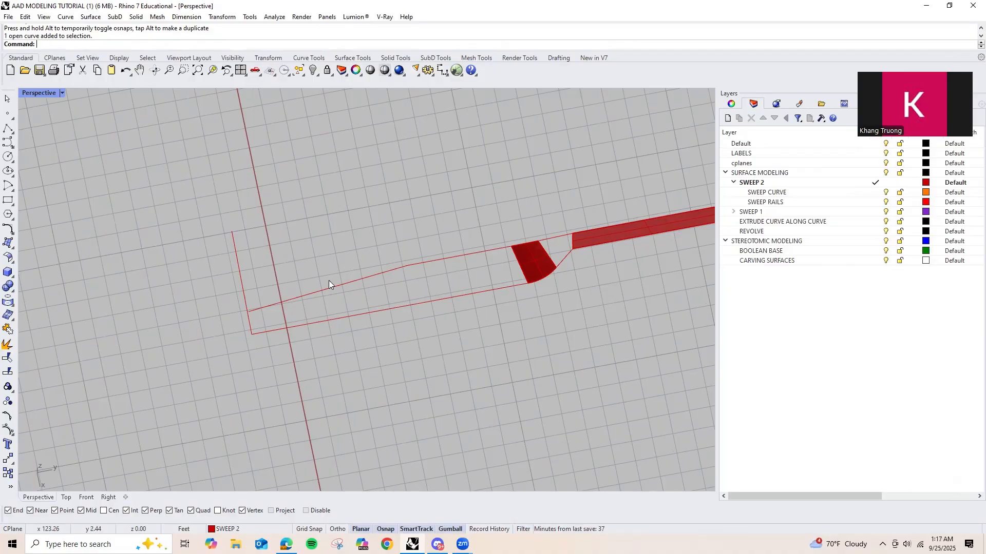
# Step: Show the kinked rail's control points and fine-tune its end point on the end line, in plan alignment with the rail
pyautogui.scroll(2, 328, 280)
pyautogui.click(256, 311)
pyautogui.scroll(4, 189, 308)
pyautogui.press('F10')
pyautogui.click(251, 324)
pyautogui.scroll(-7, 293, 308)
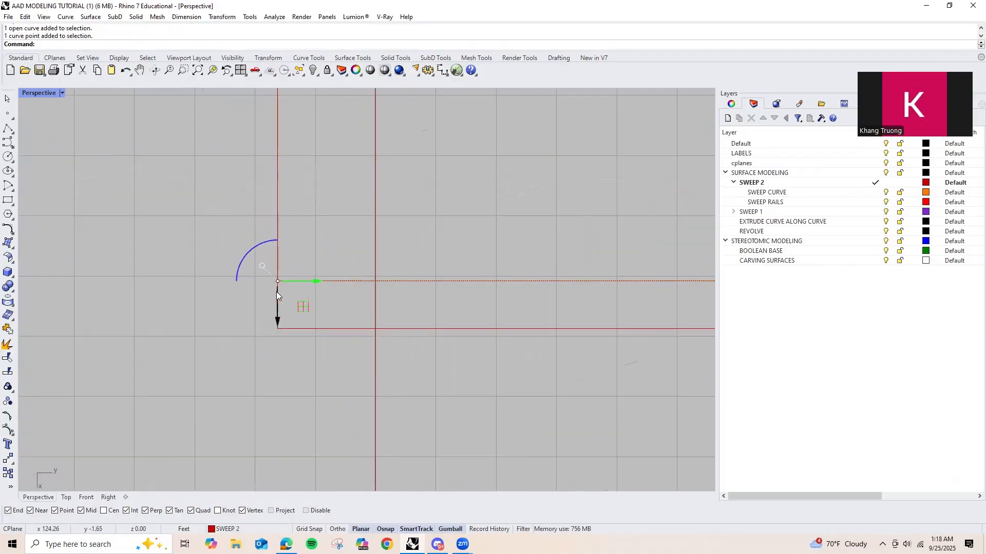
pyautogui.scroll(-6, 282, 287)
pyautogui.moveTo(280, 301); pyautogui.dragTo(318, 293, button='right')
pyautogui.scroll(5, 283, 235)
pyautogui.moveTo(294, 272); pyautogui.dragTo(330, 293)
pyautogui.moveTo(294, 323); pyautogui.dragTo(276, 288)
pyautogui.press('Escape')
pyautogui.press('Escape')
pyautogui.scroll(-4, 244, 332)
pyautogui.scroll(3, 300, 320)
# Step: Trim off the part of the end line that extends beyond the kinked rail's end point
pyautogui.write('R')
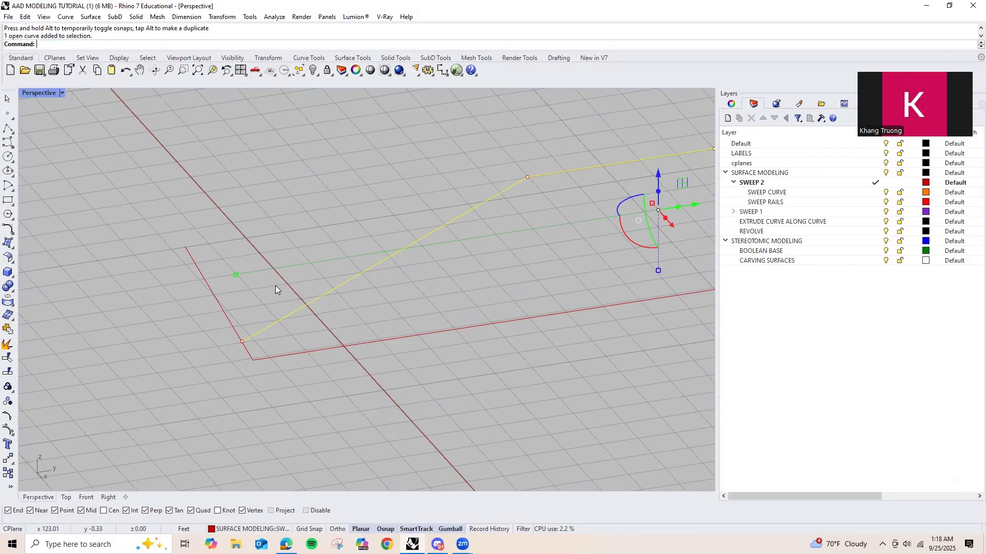
pyautogui.write('im')
pyautogui.press('Return')
pyautogui.click(222, 308)
pyautogui.press('Return')
pyautogui.scroll(-3, 262, 301)
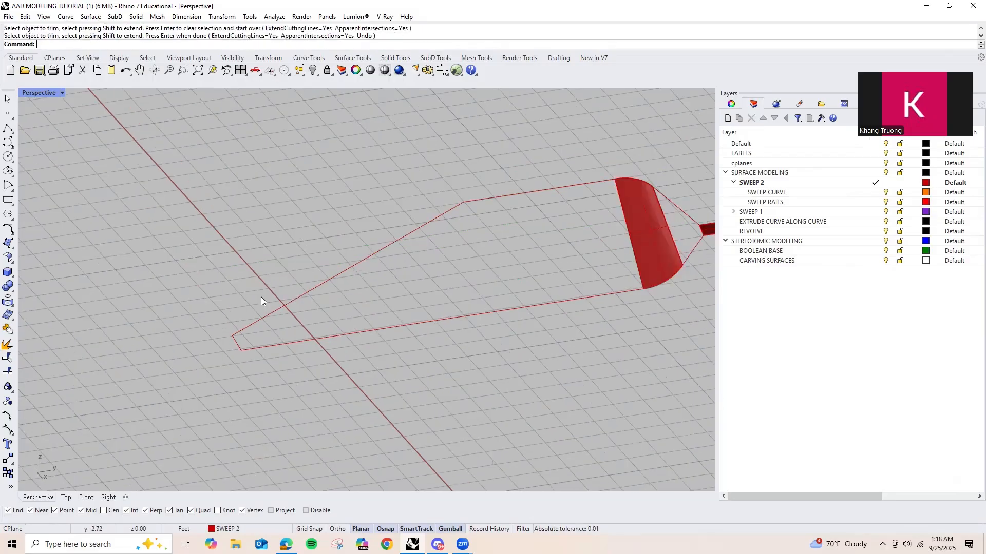
# Step: Draw a circle tangent to the sloping and straight segments on either side of the rail's kink
pyautogui.scroll(-2, 340, 250)
pyautogui.scroll(4, 338, 251)
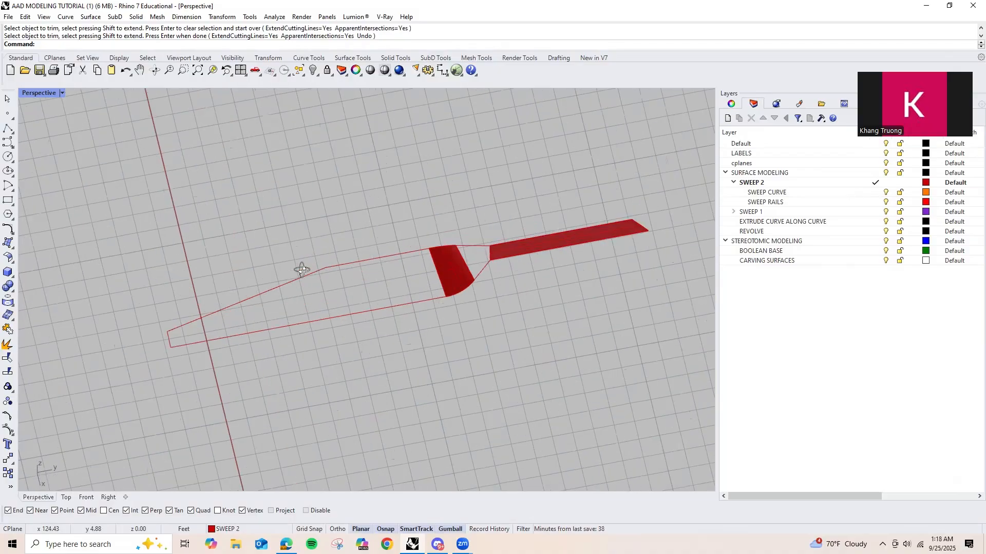
pyautogui.moveTo(300, 270); pyautogui.dragTo(400, 231, button='right')
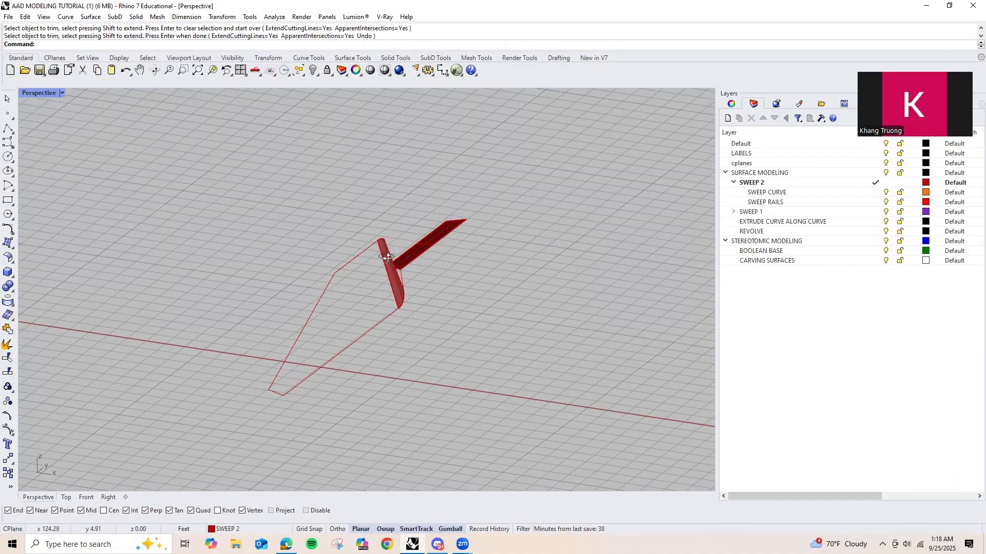
pyautogui.click(8, 157)
pyautogui.write('t')
pyautogui.press('Return')
pyautogui.scroll(4, 322, 257)
pyautogui.click(294, 273)
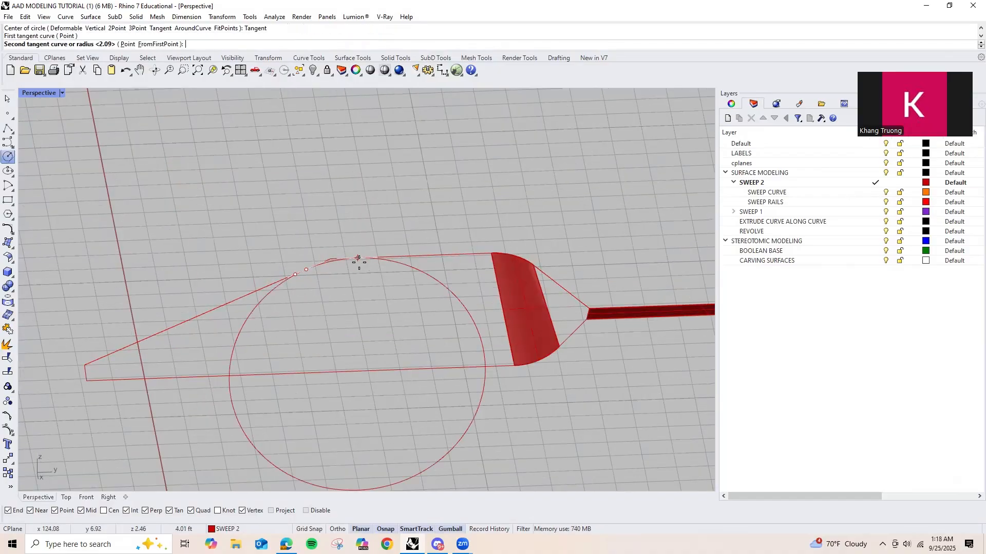
pyautogui.click(358, 260)
pyautogui.press('Return')
# Step: Trim the circle and the rail against each other at the kink, keeping only the tangent arc between the straight segments
pyautogui.moveTo(361, 262); pyautogui.dragTo(278, 303)
pyautogui.write('trim')
pyautogui.press('Return')
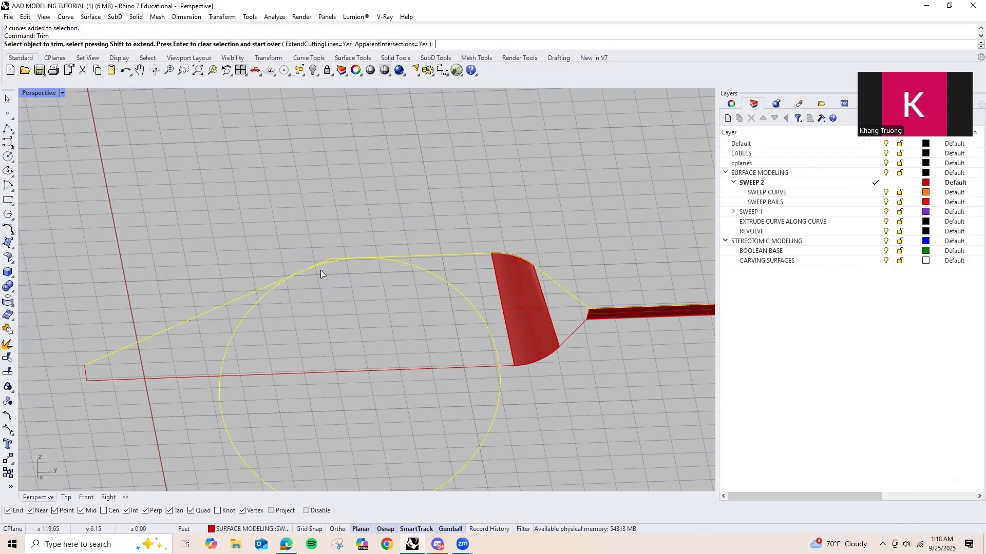
pyautogui.scroll(4, 322, 267)
pyautogui.scroll(-4, 339, 252)
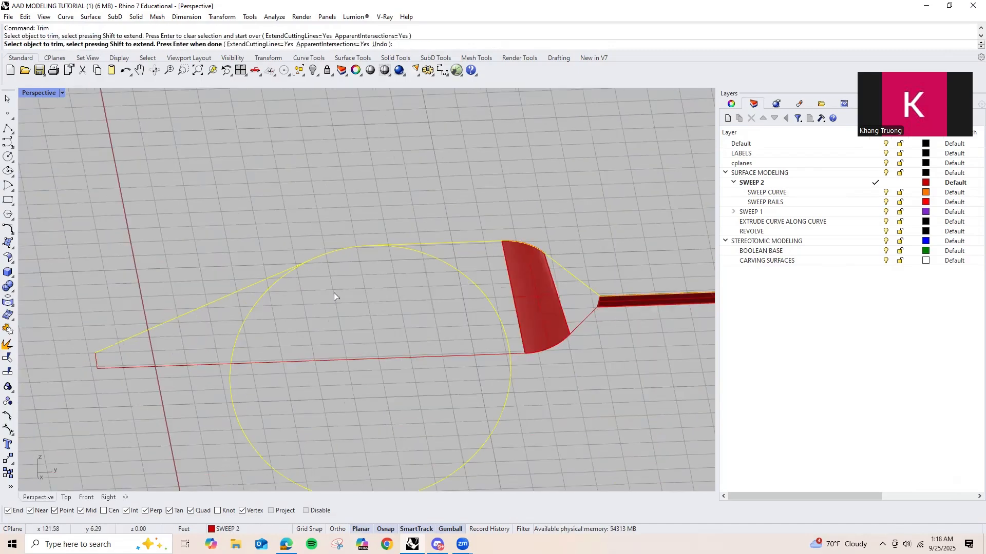
pyautogui.click(240, 321)
pyautogui.press('Return')
# Step: Join the tangent arc and the two adjoining rail pieces into one open curve
pyautogui.moveTo(364, 232); pyautogui.dragTo(280, 320)
pyautogui.moveTo(391, 224); pyautogui.dragTo(252, 306)
pyautogui.write('jo')
pyautogui.press('Return')
# Step: Loft a surface between the two diagonal rail segments connecting the rounded surface to the narrow strip
pyautogui.moveTo(255, 235); pyautogui.dragTo(425, 238, button='right')
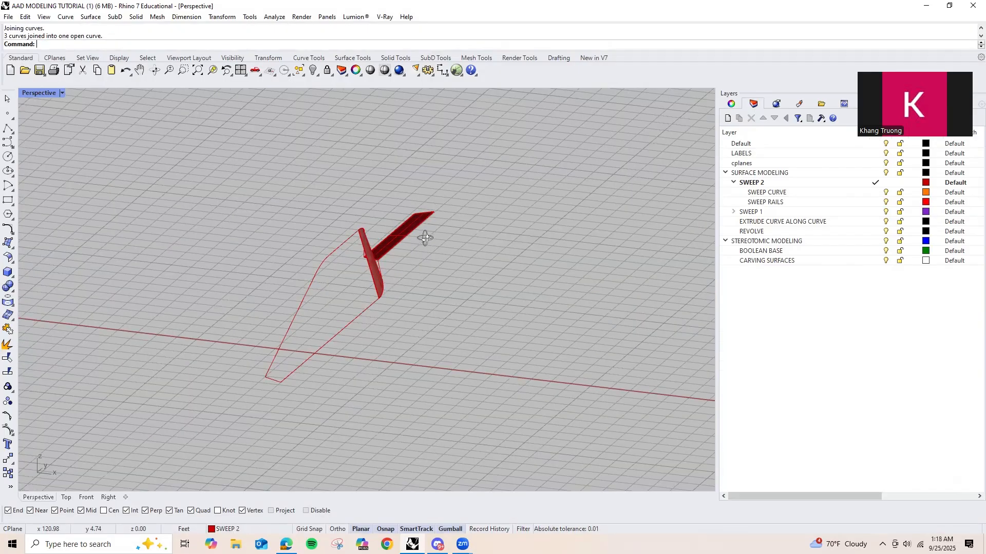
pyautogui.click(332, 243)
pyautogui.moveTo(332, 243); pyautogui.dragTo(388, 253, button='right')
pyautogui.press('Escape')
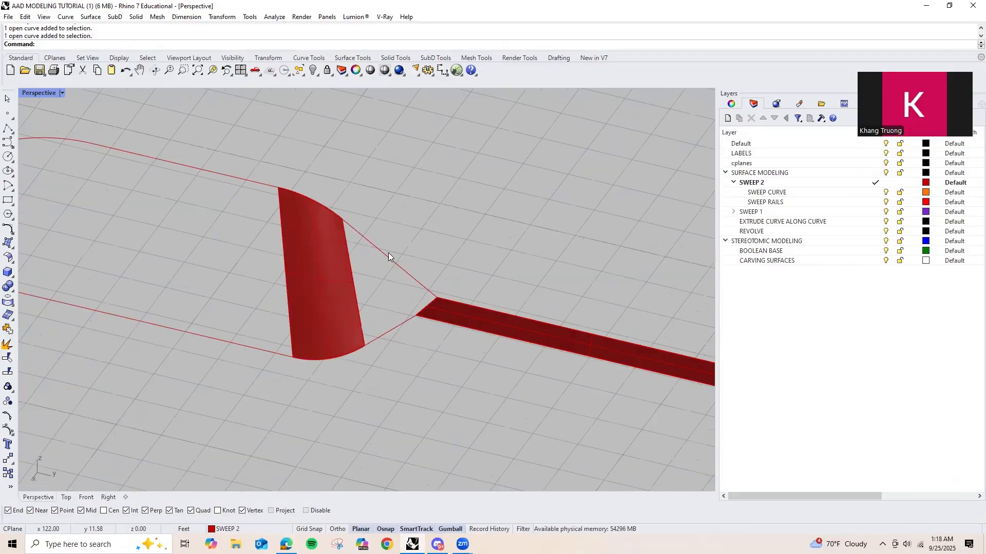
pyautogui.keyDown('ctrl'); pyautogui.keyDown('shift'); pyautogui.click(388, 253); pyautogui.keyUp('shift'); pyautogui.keyUp('ctrl')
pyautogui.keyDown('ctrl'); pyautogui.keyDown('shift'); pyautogui.click(377, 337); pyautogui.keyUp('shift'); pyautogui.keyUp('ctrl')
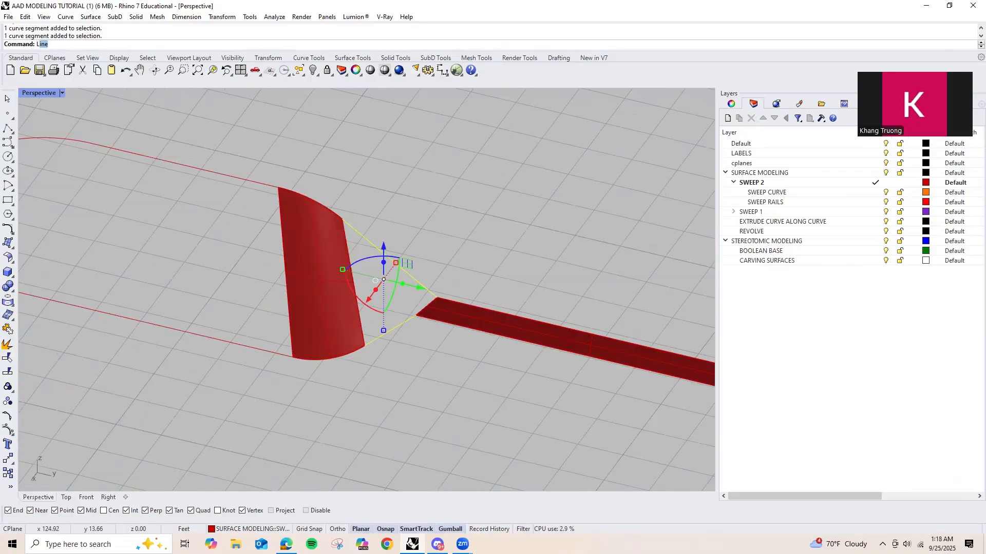
pyautogui.press('Return')
pyautogui.press('Return')
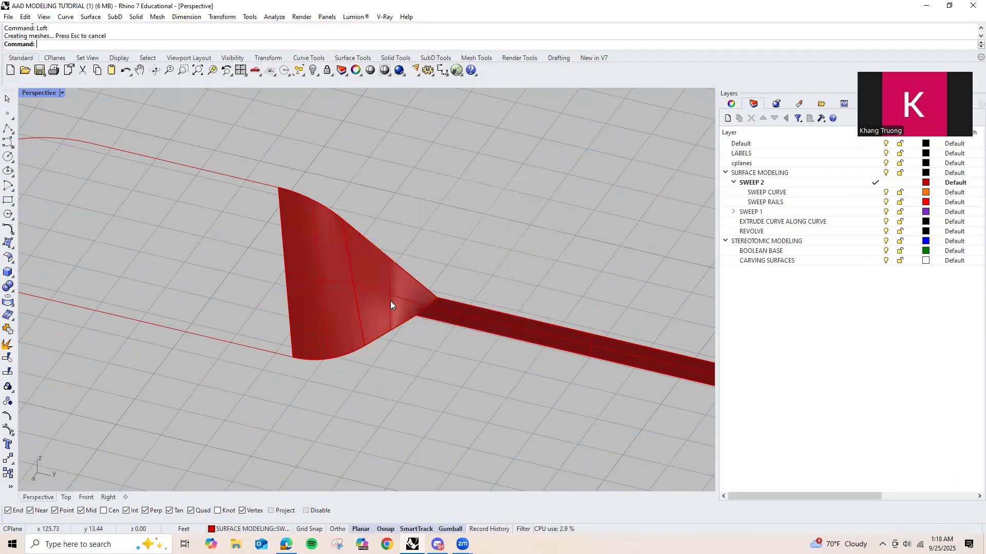
# Step: Extrude the new rounded rail segment to a point on the opposite straight rail with ExtrudeCrvToPoint
pyautogui.scroll(3, 373, 296)
pyautogui.moveTo(374, 296); pyautogui.dragTo(251, 295, button='right')
pyautogui.moveTo(348, 216); pyautogui.dragTo(373, 247, button='right')
pyautogui.keyDown('ctrl'); pyautogui.keyDown('shift'); pyautogui.click(372, 247); pyautogui.keyUp('shift'); pyautogui.keyUp('ctrl')
pyautogui.moveTo(373, 305); pyautogui.dragTo(458, 215, button='right')
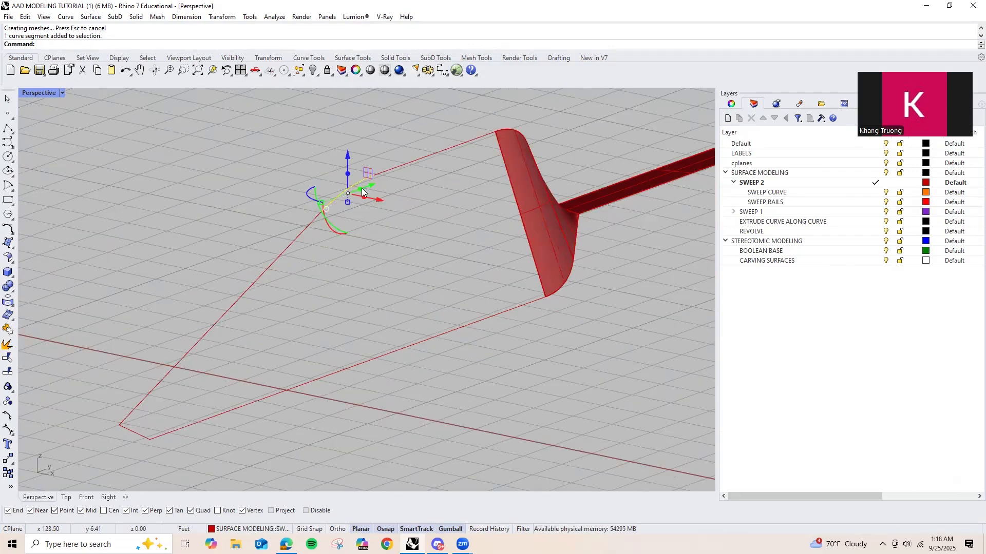
pyautogui.moveTo(362, 190); pyautogui.dragTo(454, 360, button='right')
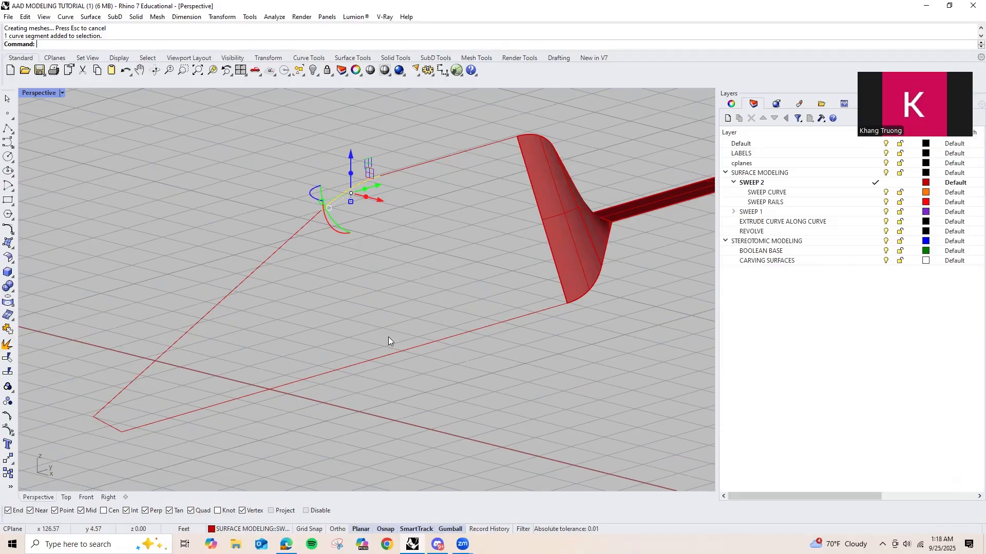
pyautogui.write('ExtrudeCrv')
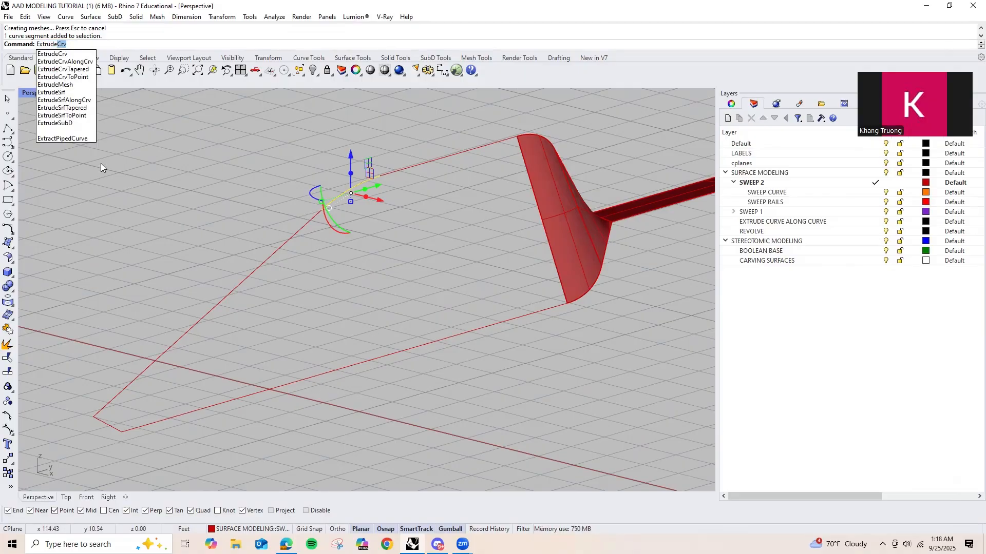
pyautogui.click(62, 77)
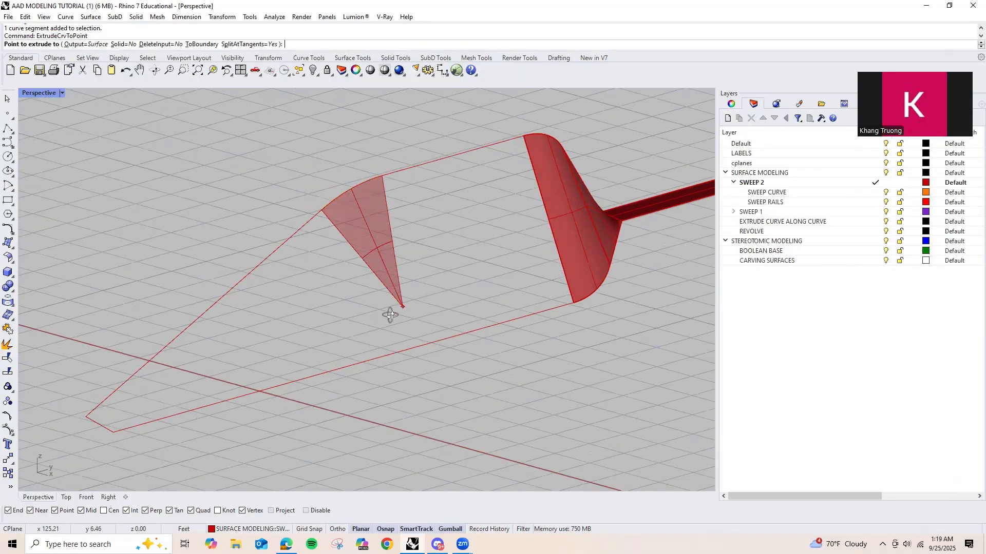
pyautogui.scroll(3, 370, 344)
pyautogui.moveTo(386, 347)
pyautogui.mouseDown(button='right')
pyautogui.moveTo(368, 352)
pyautogui.moveTo(277, 298)
pyautogui.moveTo(226, 306)
pyautogui.moveTo(439, 318)
pyautogui.moveTo(519, 293)
pyautogui.moveTo(503, 345)
pyautogui.moveTo(345, 348)
pyautogui.moveTo(355, 367)
pyautogui.moveTo(378, 346)
pyautogui.mouseUp(button='right')
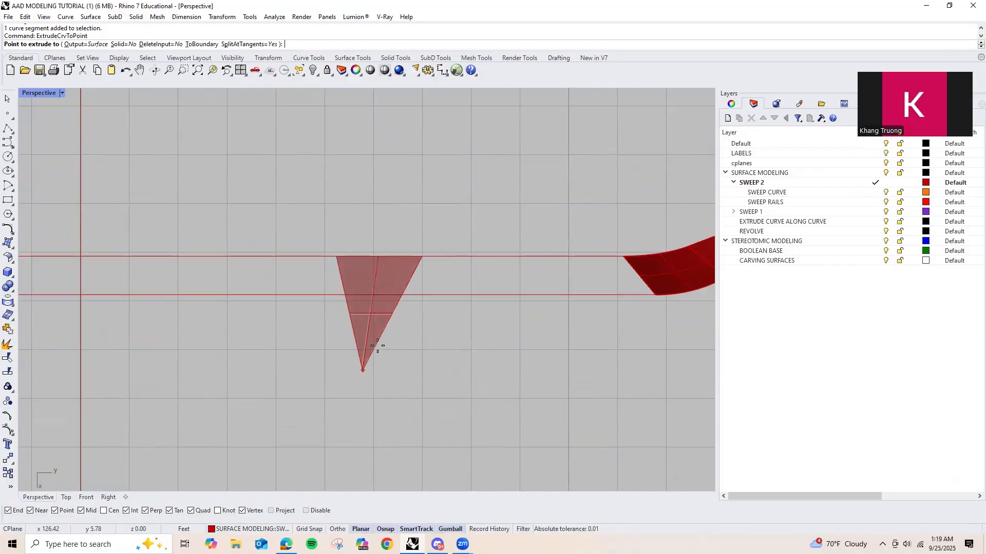
pyautogui.click(377, 296)
pyautogui.scroll(-3, 375, 359)
pyautogui.click(375, 366)
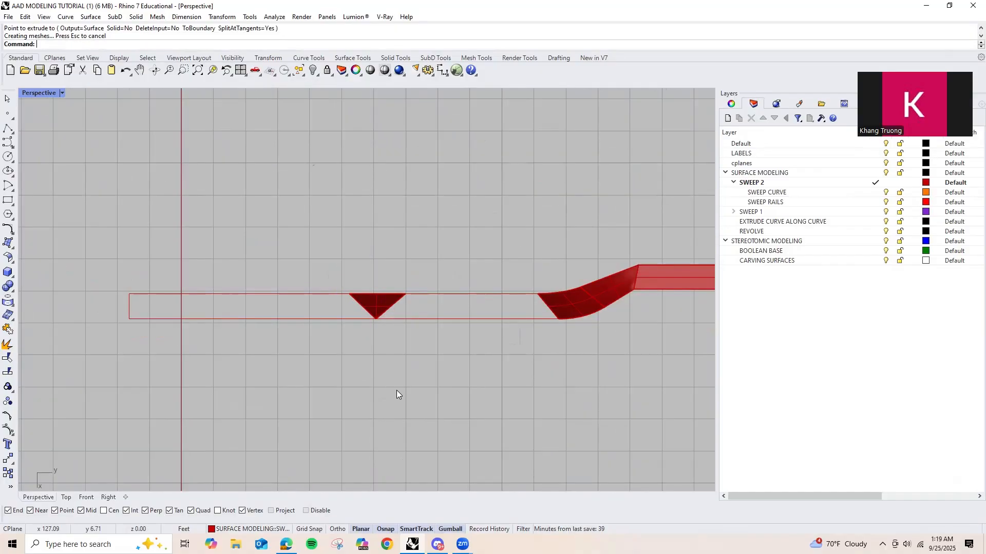
# Step: Split the opposite rail where the triangular surface's tip touches it, using that surface as the cutting object
pyautogui.moveTo(396, 391); pyautogui.dragTo(427, 298, button='right')
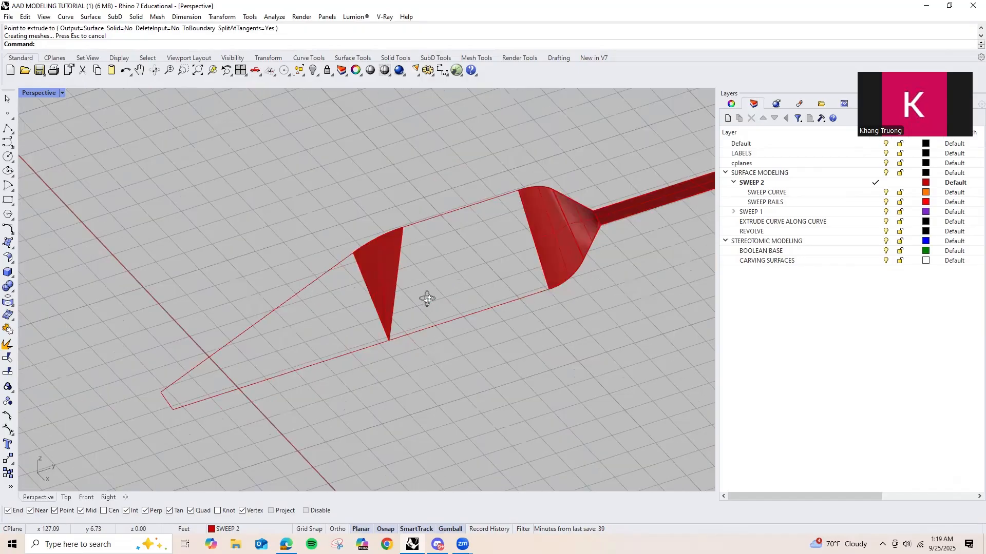
pyautogui.scroll(4, 383, 340)
pyautogui.click(418, 341)
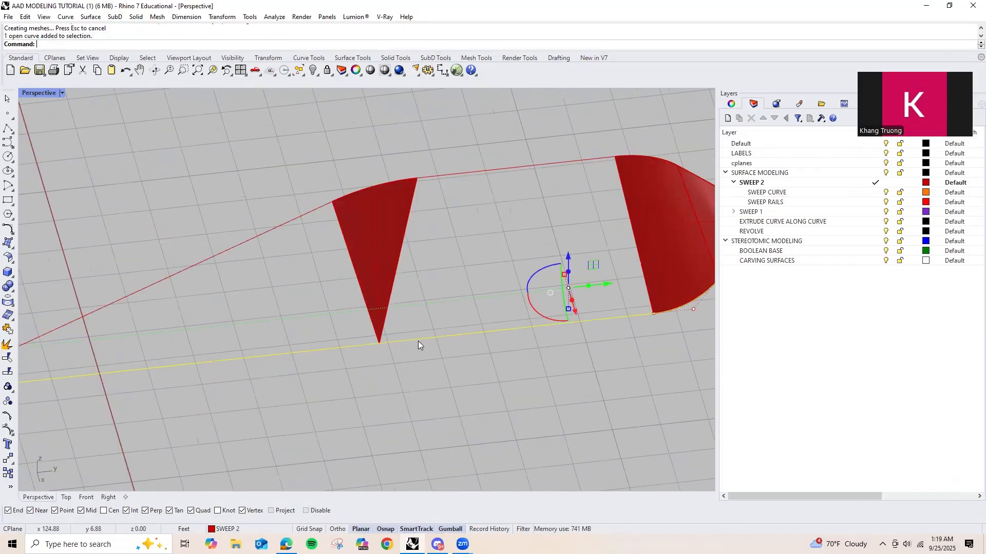
pyautogui.click(380, 394)
pyautogui.click(411, 341)
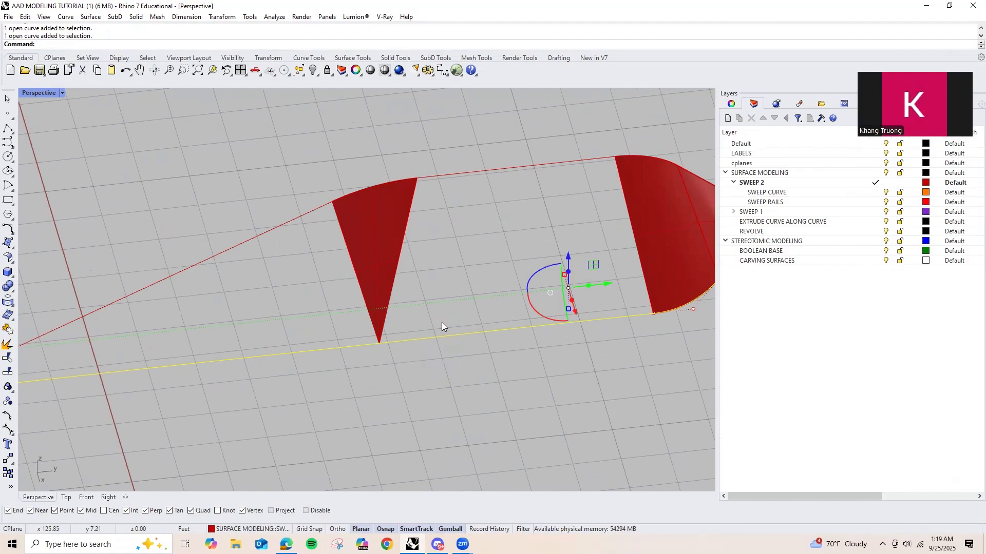
pyautogui.press('Return')
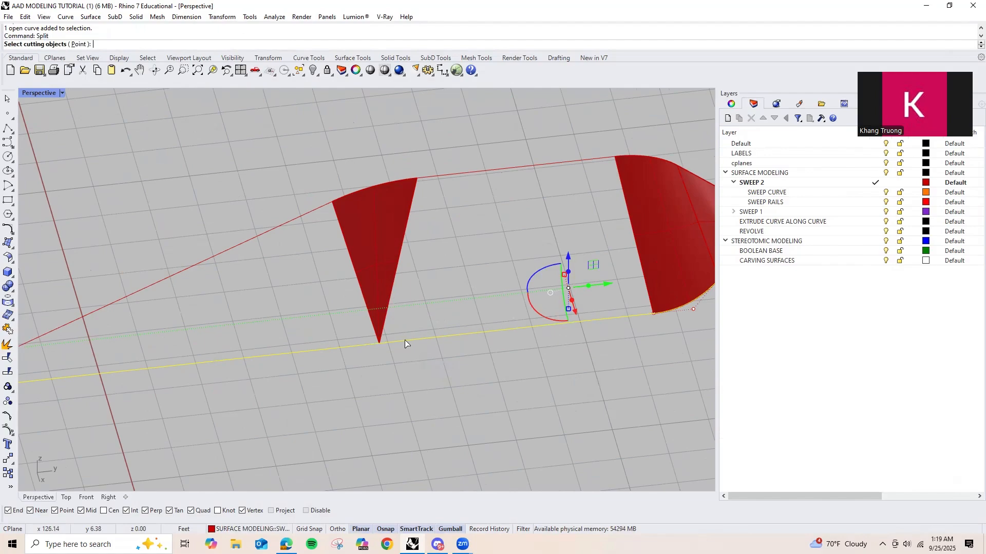
pyautogui.click(384, 325)
pyautogui.press('Return')
pyautogui.scroll(-8, 455, 351)
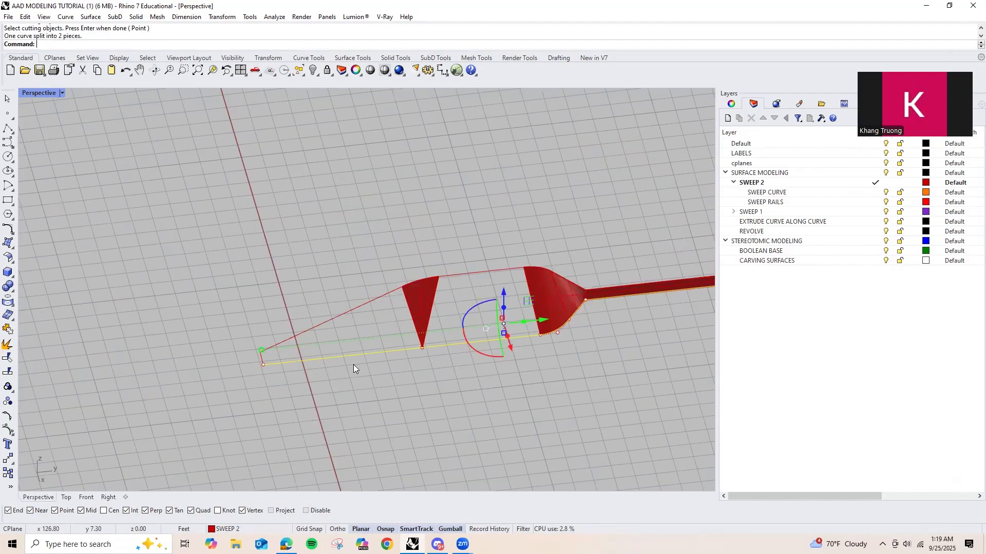
# Step: Join the two split pieces of the straight rail back into one curve
pyautogui.click(353, 364)
pyautogui.click(359, 355)
pyautogui.scroll(4, 456, 344)
pyautogui.keyDown('shift'); pyautogui.click(457, 345); pyautogui.keyUp('shift')
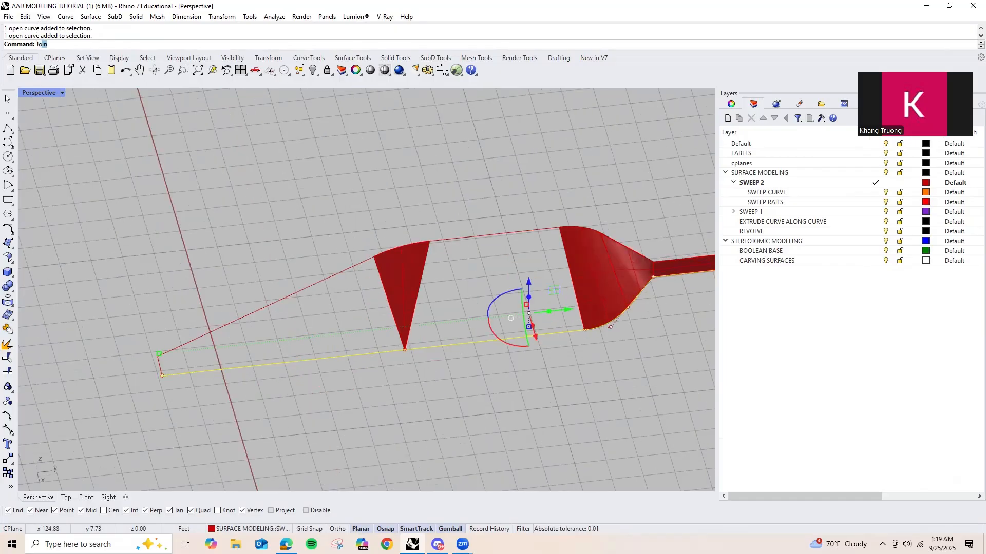
pyautogui.press('Return')
# Step: Undo the join and the split of the straight rail
pyautogui.hotkey('ctrl', 'z')
pyautogui.scroll(4, 364, 370)
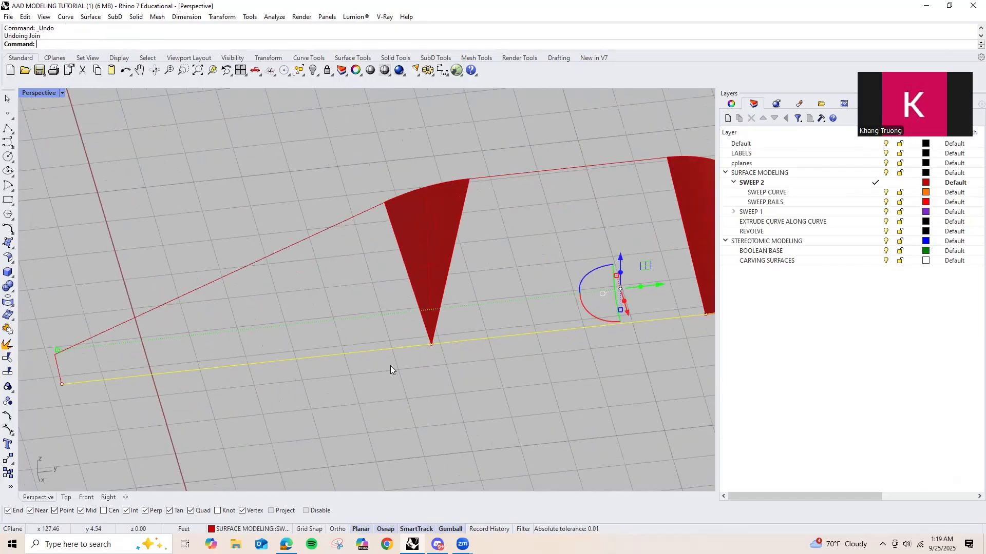
pyautogui.hotkey('ctrl', 'z')
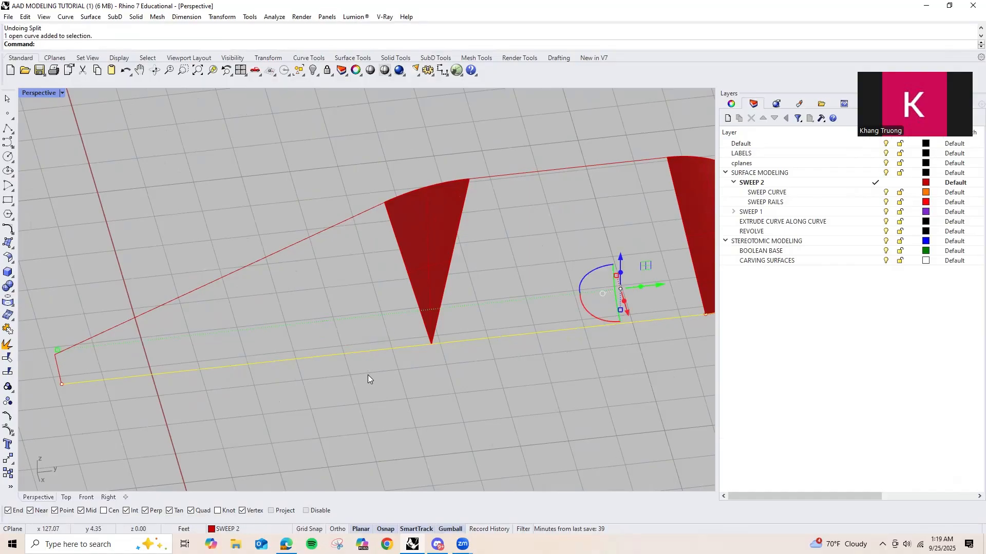
# Step: Insert a control point on the straight rail at the tip of the triangular surface
pyautogui.write('ert')
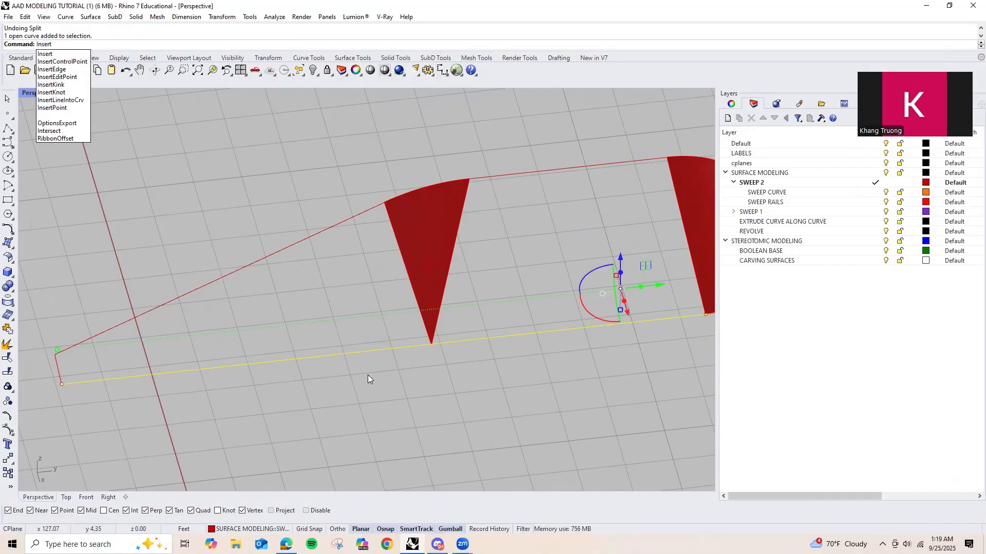
pyautogui.press('Down')
pyautogui.press('Return')
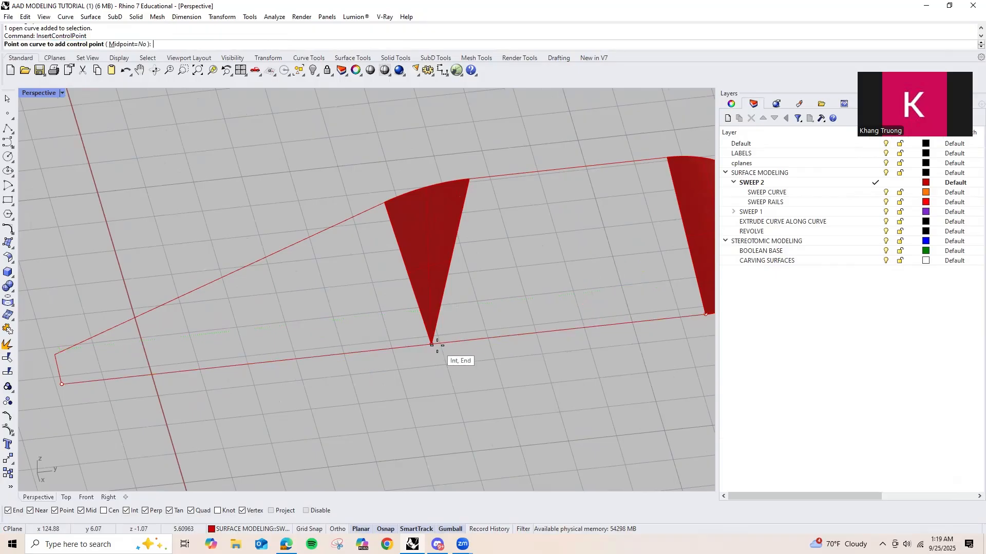
pyautogui.click(433, 345)
pyautogui.press('Return')
pyautogui.scroll(-3, 429, 374)
pyautogui.press('Escape')
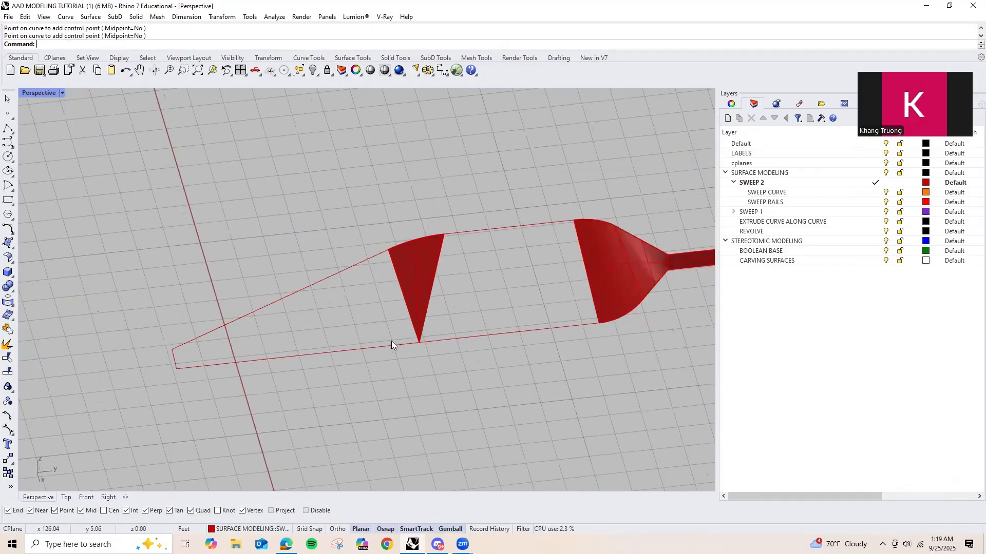
# Step: Loft a surface between the sloped rail segment and the matching part of the straight rail on the triangle's tapering side
pyautogui.keyDown('ctrl'); pyautogui.keyDown('shift'); pyautogui.click(348, 283); pyautogui.keyUp('shift'); pyautogui.keyUp('ctrl')
pyautogui.keyDown('ctrl'); pyautogui.keyDown('shift'); pyautogui.click(365, 361); pyautogui.keyUp('shift'); pyautogui.keyUp('ctrl')
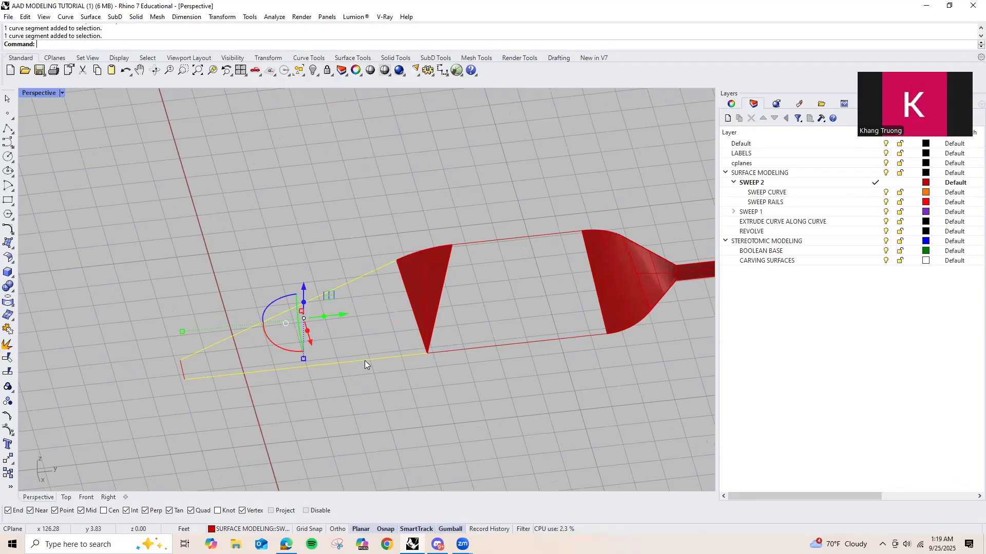
pyautogui.press('Return')
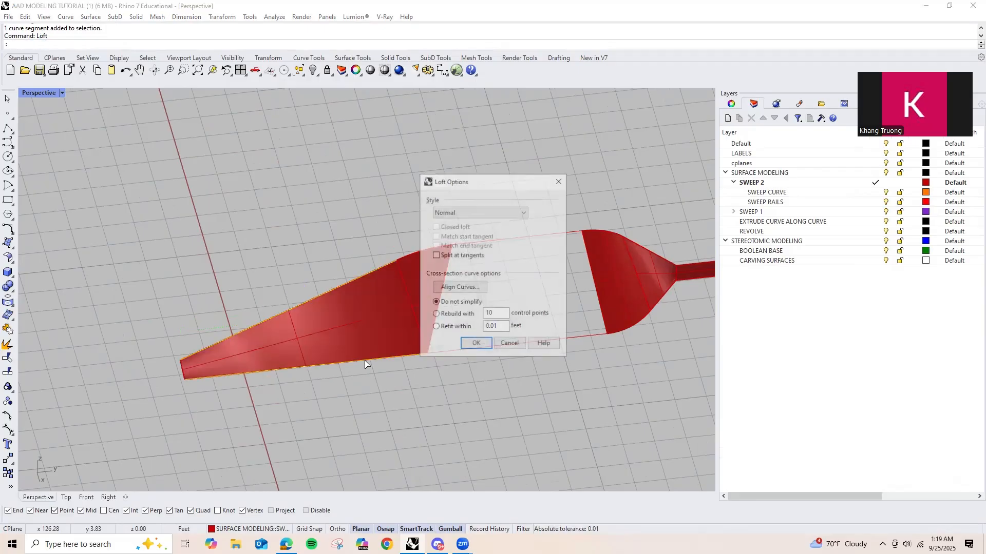
pyautogui.press('Return')
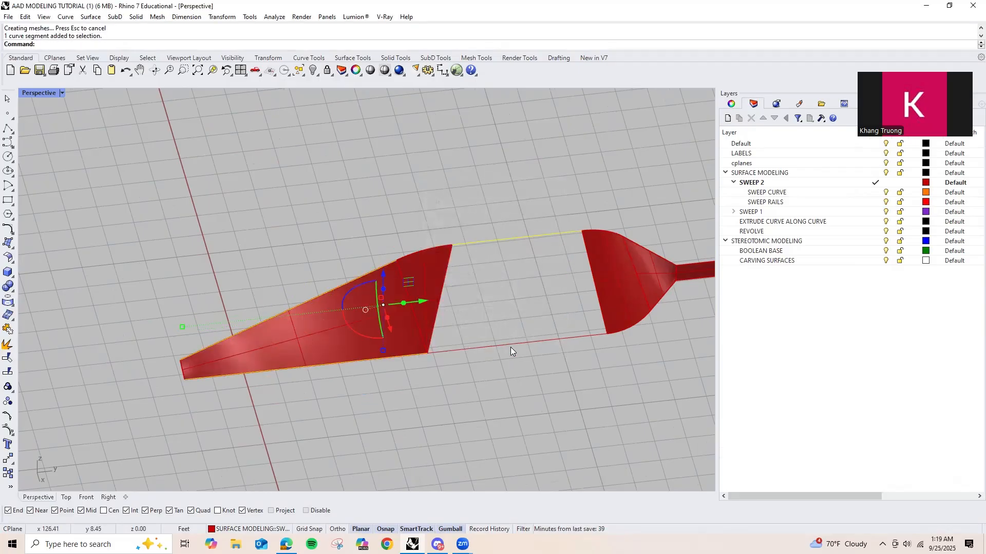
# Step: Loft a surface between the two straight middle rail segments, from the triangular surface to the rounded corner surface
pyautogui.press('Return')
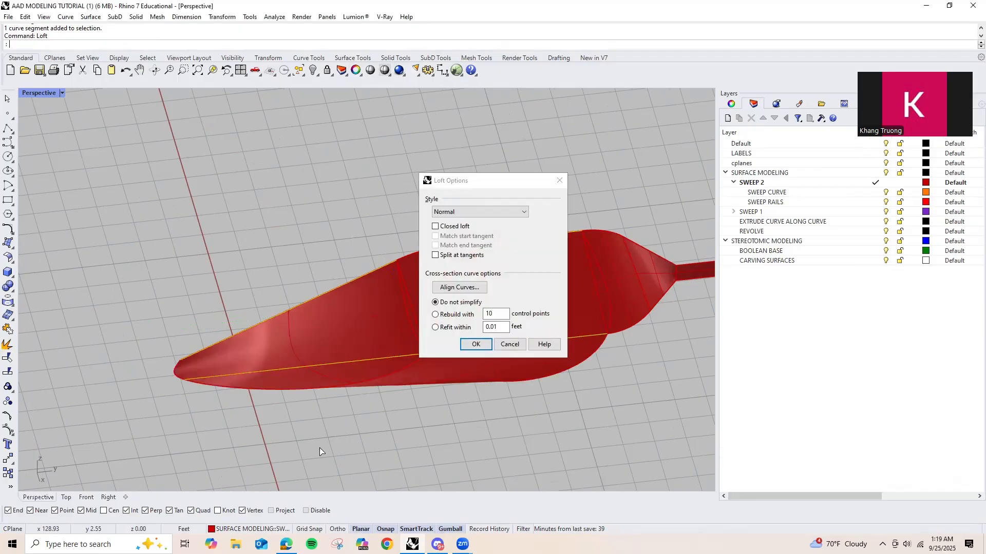
pyautogui.click(509, 344)
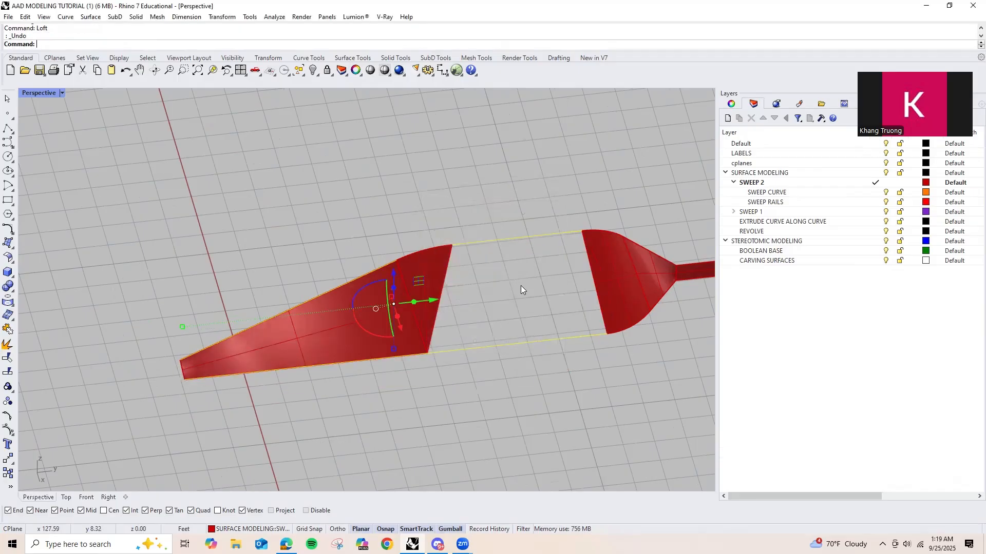
pyautogui.keyDown('ctrl'); pyautogui.keyDown('shift'); pyautogui.click(517, 238); pyautogui.keyUp('shift'); pyautogui.keyUp('ctrl')
pyautogui.keyDown('ctrl'); pyautogui.keyDown('shift'); pyautogui.click(521, 342); pyautogui.keyUp('shift'); pyautogui.keyUp('ctrl')
pyautogui.press('Return')
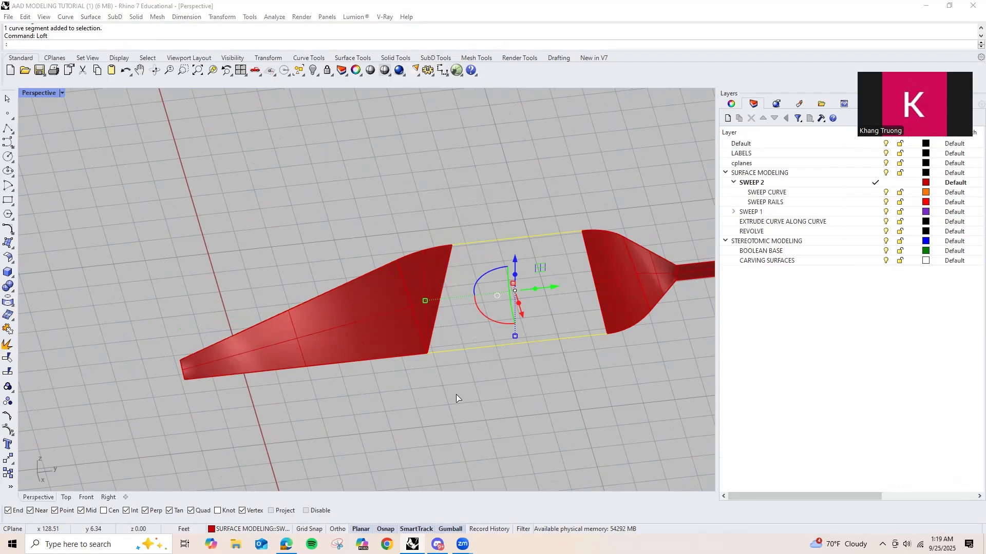
pyautogui.press('Return')
# Step: Inspect the completed surface strip and the paired rail segments around the rounded corners
pyautogui.moveTo(456, 398); pyautogui.dragTo(628, 348, button='right')
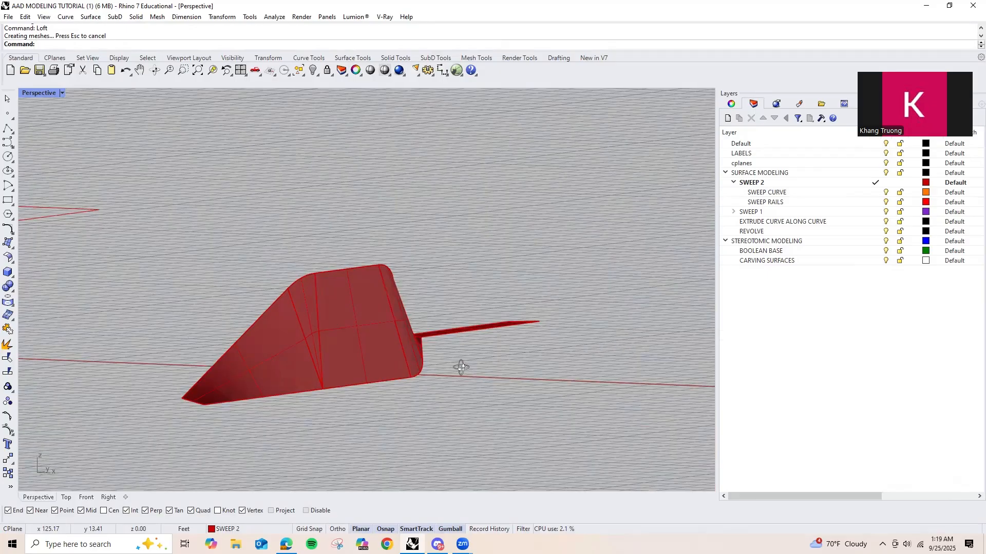
pyautogui.moveTo(396, 333); pyautogui.dragTo(381, 345, button='right')
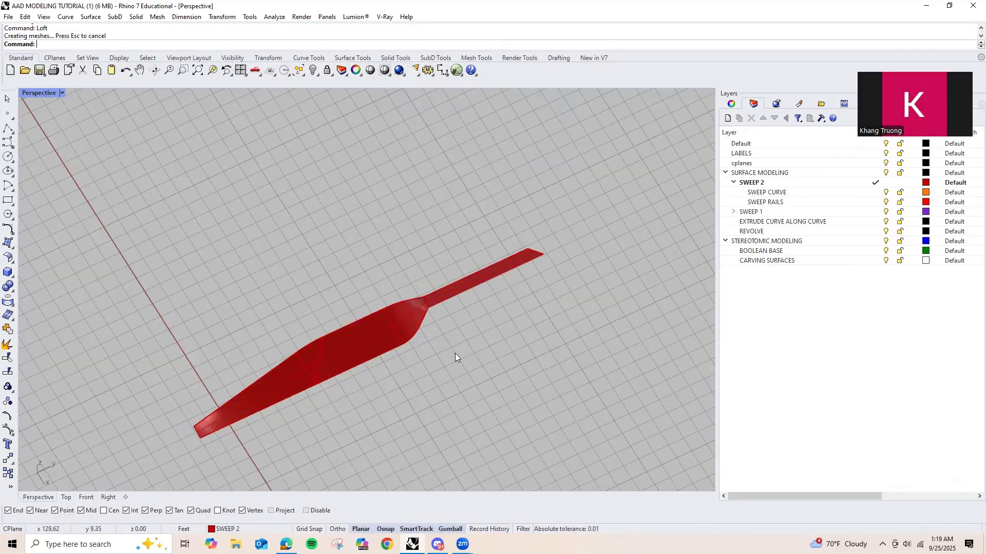
pyautogui.scroll(5, 455, 353)
pyautogui.moveTo(455, 353); pyautogui.dragTo(454, 250, button='right')
pyautogui.scroll(-3, 454, 250)
pyautogui.scroll(3, 454, 254)
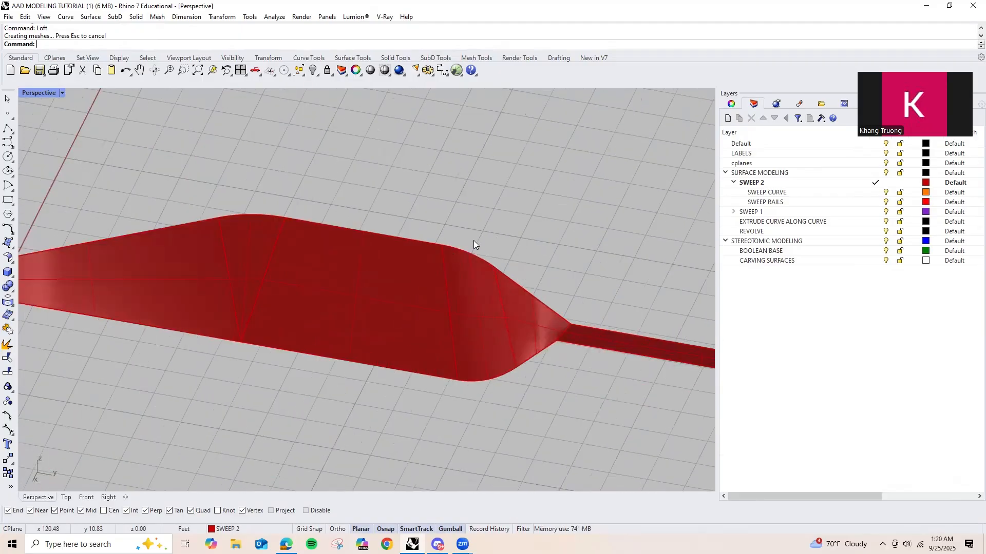
pyautogui.click(409, 239)
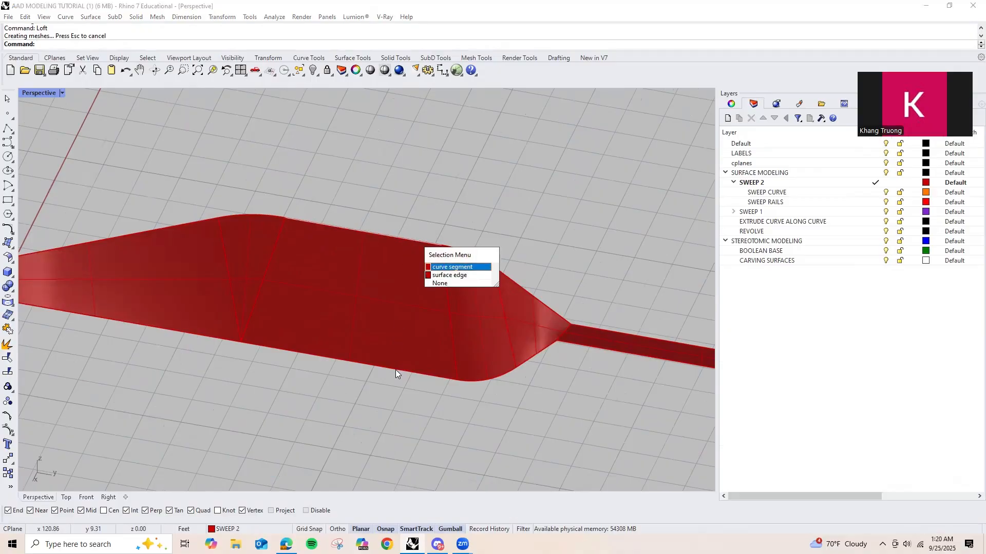
pyautogui.scroll(2, 467, 259)
pyautogui.click(465, 255)
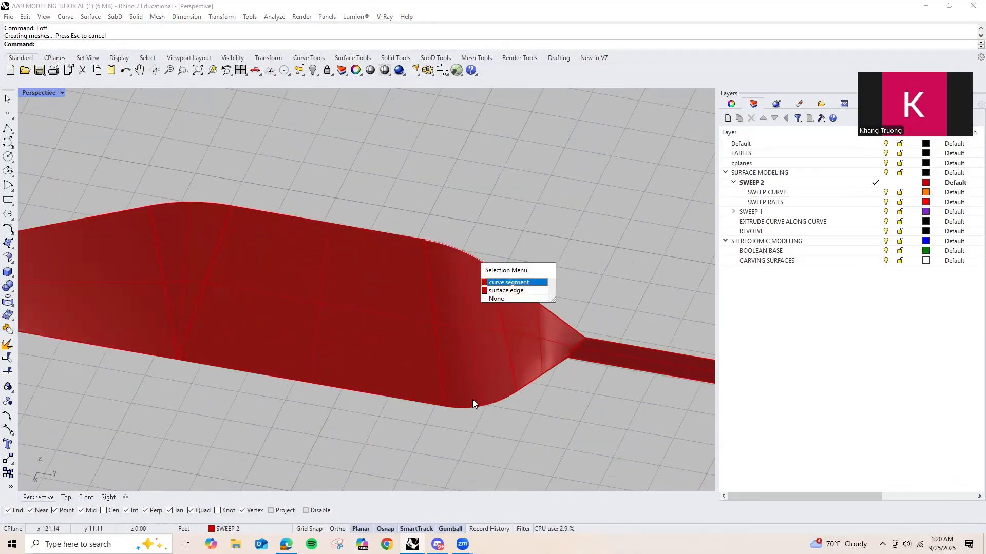
pyautogui.click(482, 404)
pyautogui.click(562, 319)
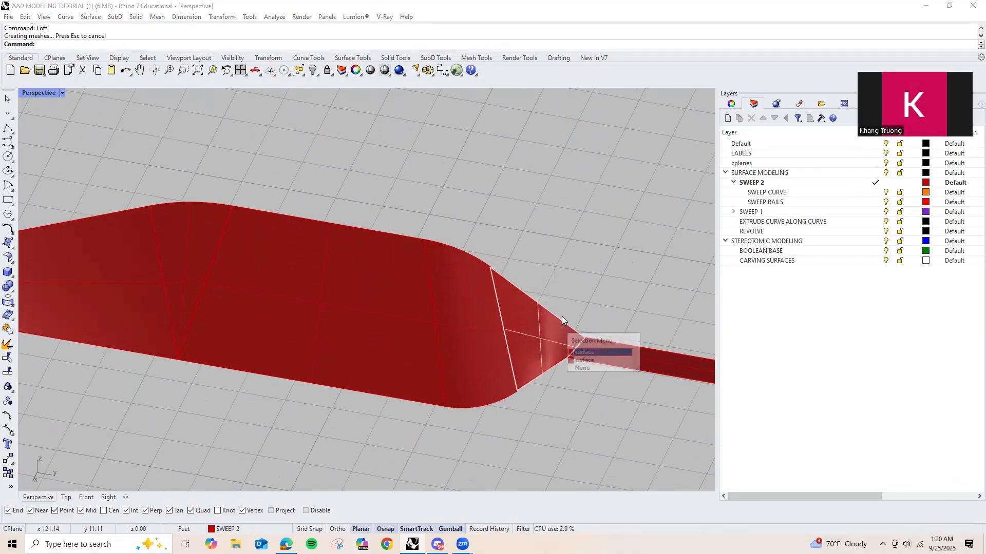
pyautogui.click(251, 404)
# Step: Examine how the triangular surface bridges the upper rail's rounded corner and the inserted point on the straight rail
pyautogui.scroll(5, 341, 354)
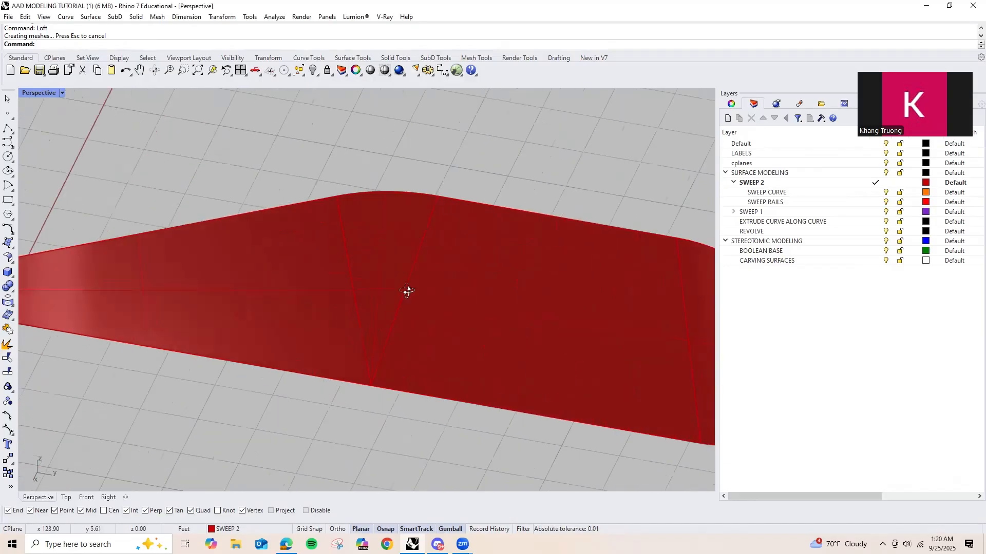
pyautogui.moveTo(408, 292); pyautogui.dragTo(342, 282, button='right')
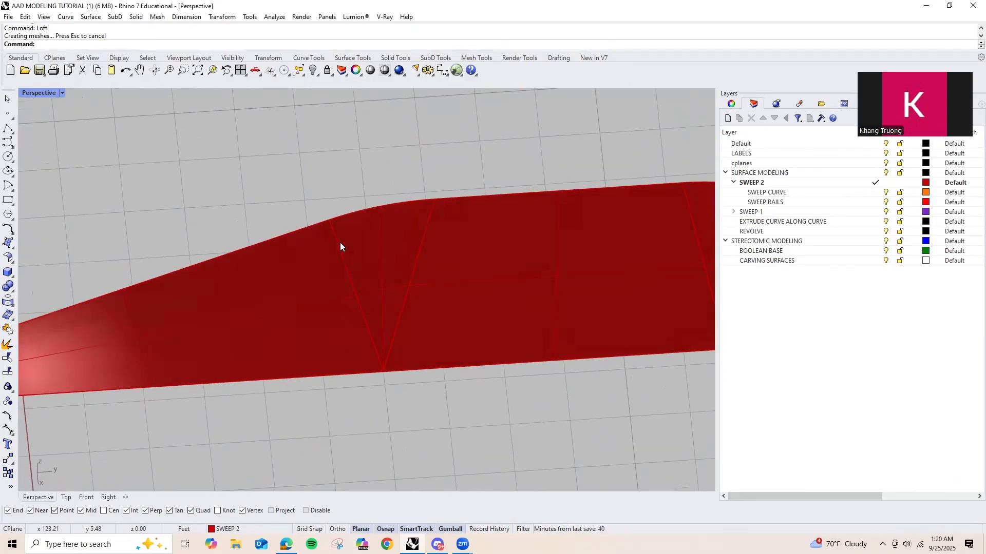
pyautogui.moveTo(381, 372)
pyautogui.mouseDown(button='right')
pyautogui.moveTo(389, 355)
pyautogui.moveTo(371, 361)
pyautogui.mouseUp(button='right')
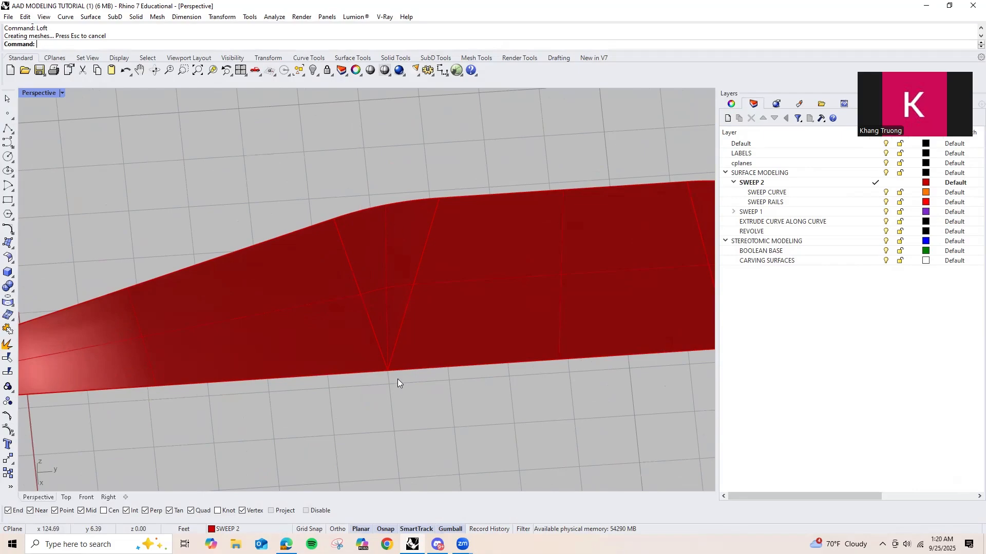
pyautogui.scroll(-4, 345, 311)
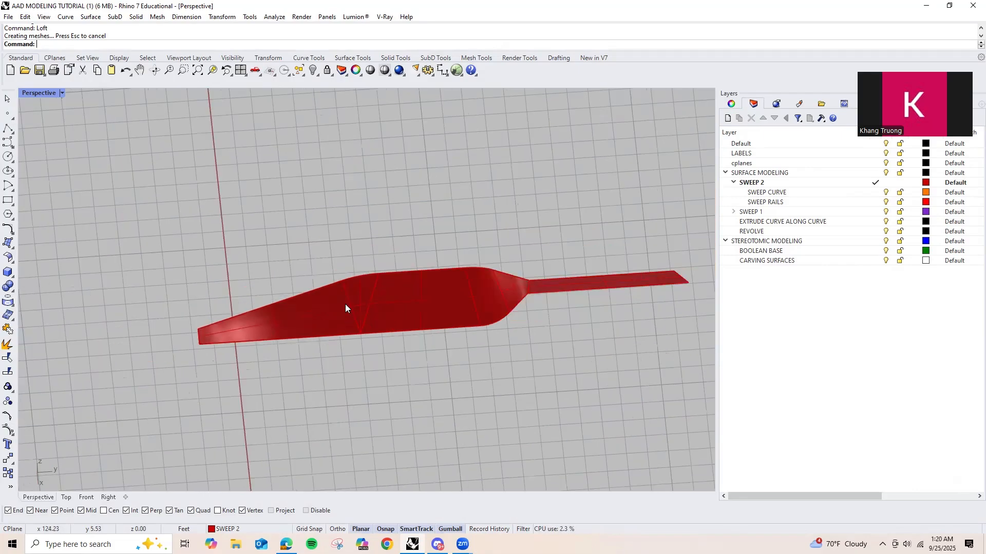
pyautogui.scroll(2, 346, 308)
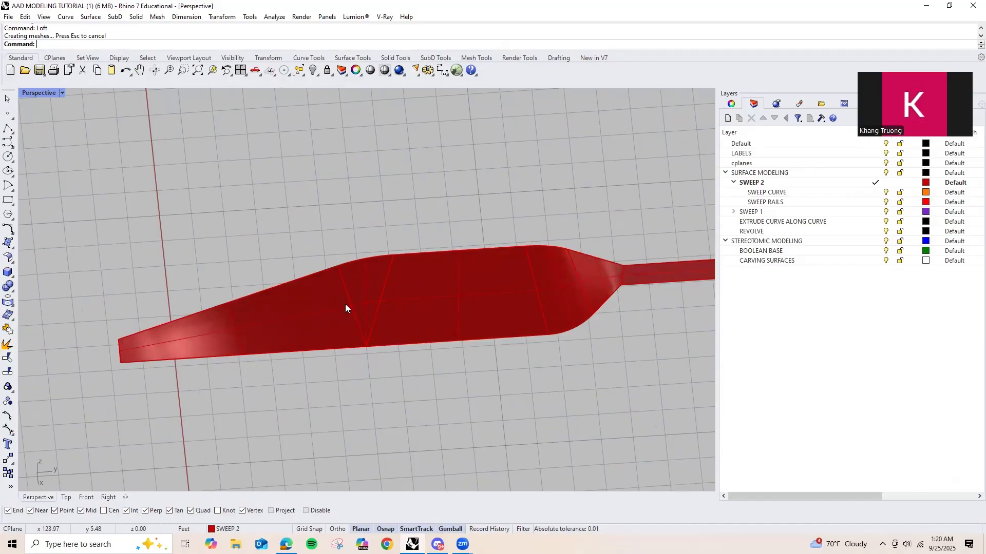
pyautogui.moveTo(281, 310); pyautogui.dragTo(399, 331, button='right')
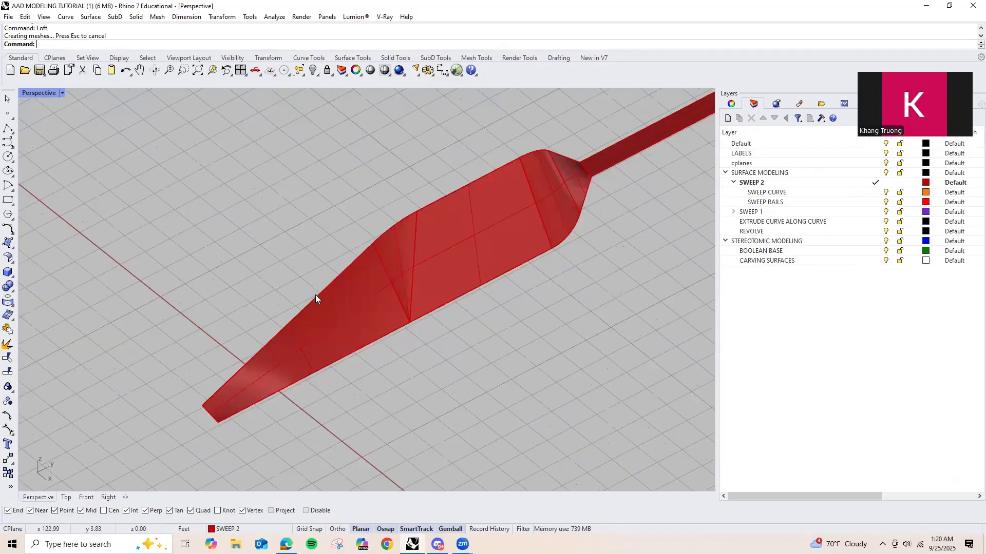
pyautogui.click(331, 357)
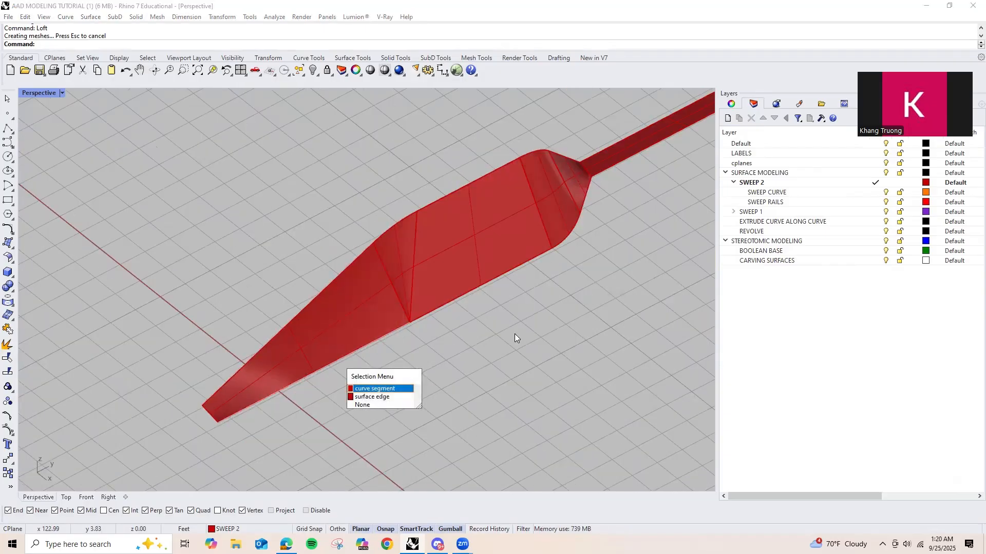
pyautogui.press('Escape')
pyautogui.moveTo(443, 321); pyautogui.dragTo(310, 304, button='right')
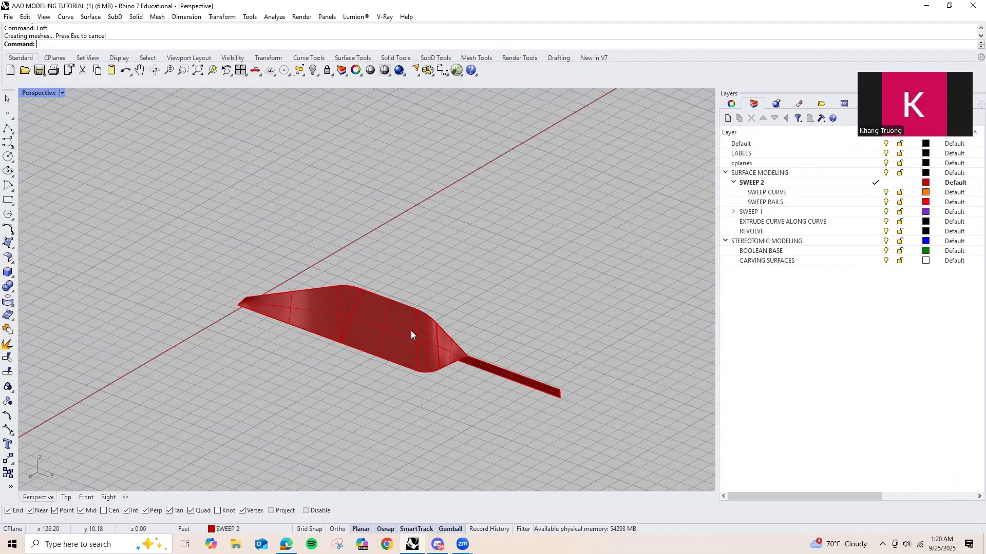
# Step: Join the five adjoining surfaces of the wide section, from the tapered end to the narrow strip, into one polysurface
pyautogui.click(388, 319)
pyautogui.scroll(5, 361, 278)
pyautogui.scroll(-3, 469, 338)
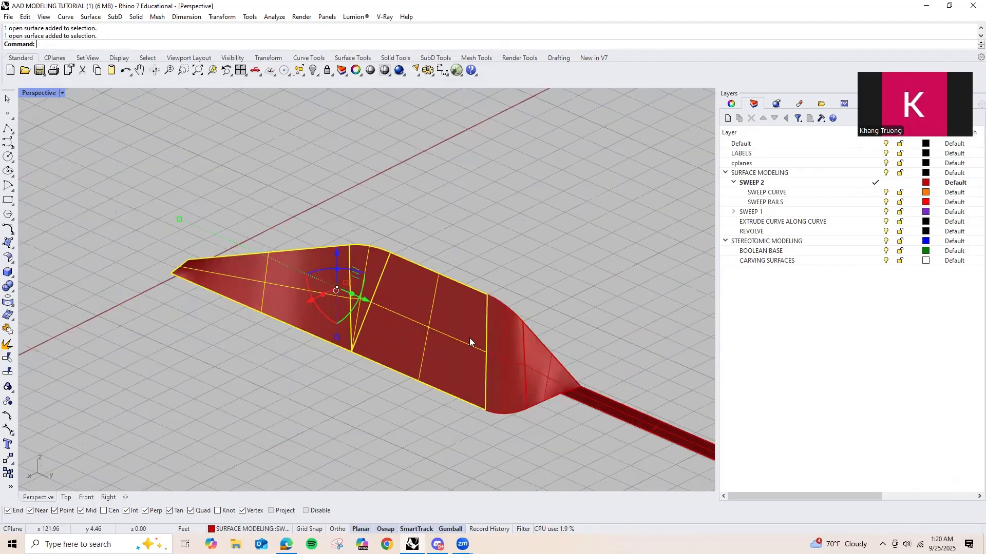
pyautogui.scroll(3, 487, 342)
pyautogui.scroll(-4, 486, 342)
pyautogui.moveTo(586, 355); pyautogui.dragTo(581, 351, button='right')
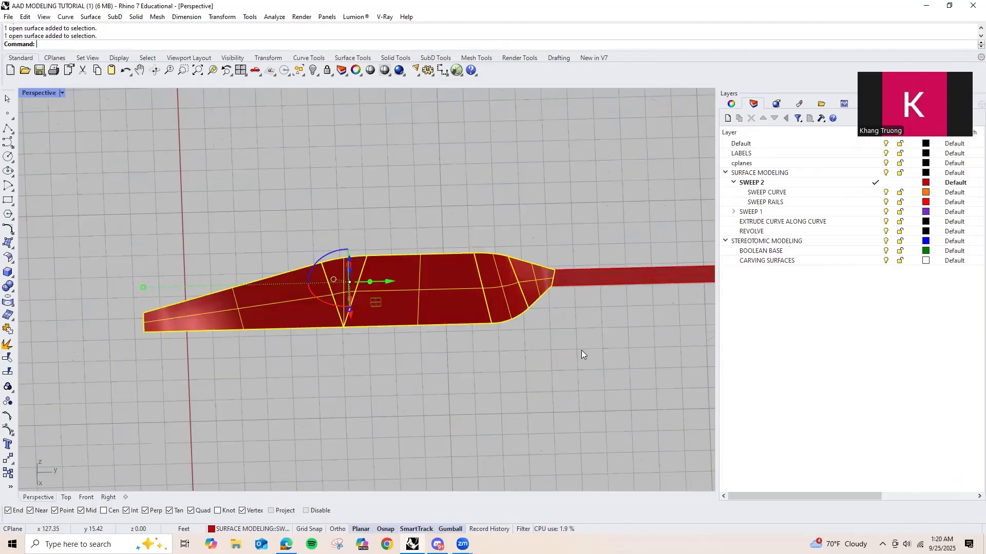
pyautogui.write('j')
pyautogui.press('Return')
# Step: Find the Rebuild Curve section of the surface modeling sheet and review its examples and notes
pyautogui.scroll(-5, 544, 388)
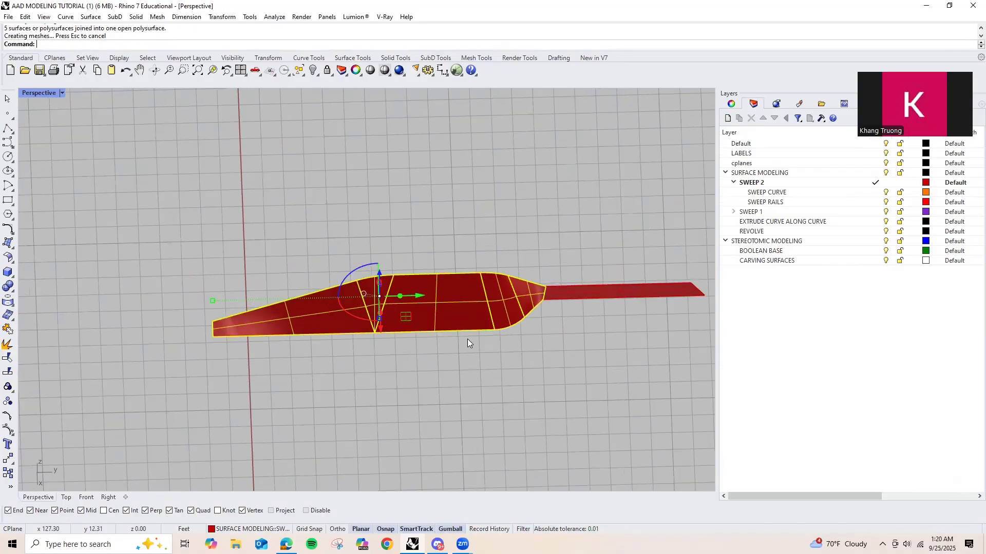
pyautogui.moveTo(454, 286); pyautogui.dragTo(443, 336, button='right')
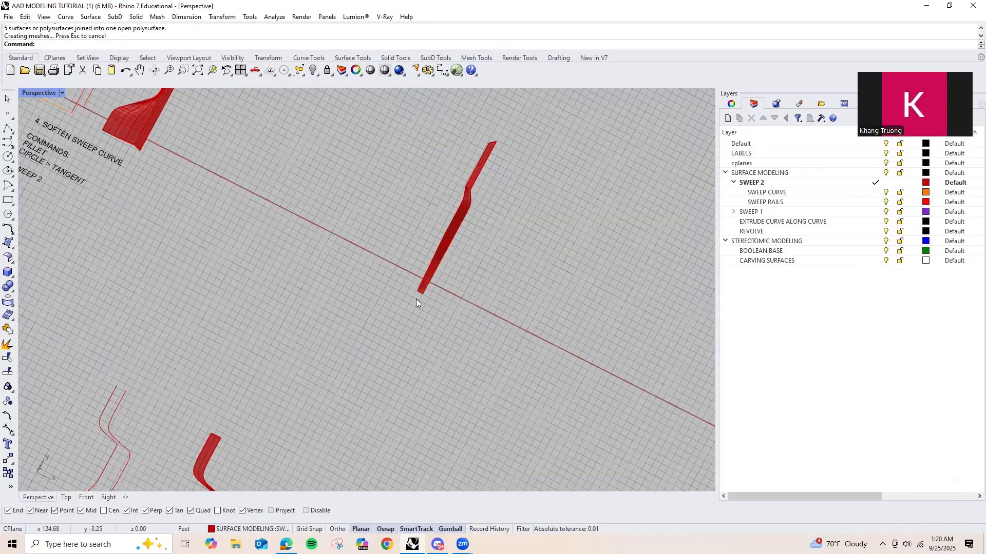
pyautogui.moveTo(220, 292); pyautogui.dragTo(351, 318, button='right')
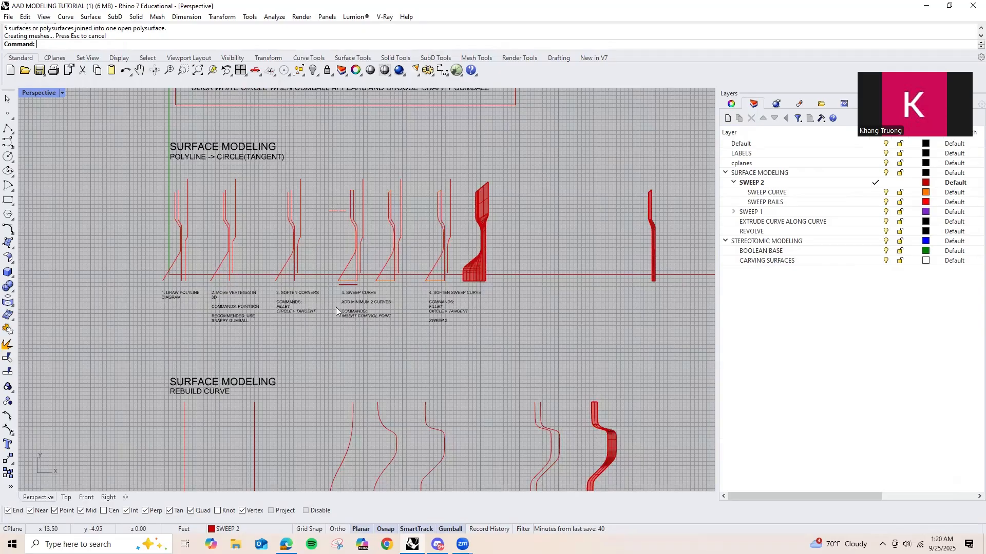
pyautogui.scroll(-3, 269, 258)
pyautogui.scroll(4, 264, 269)
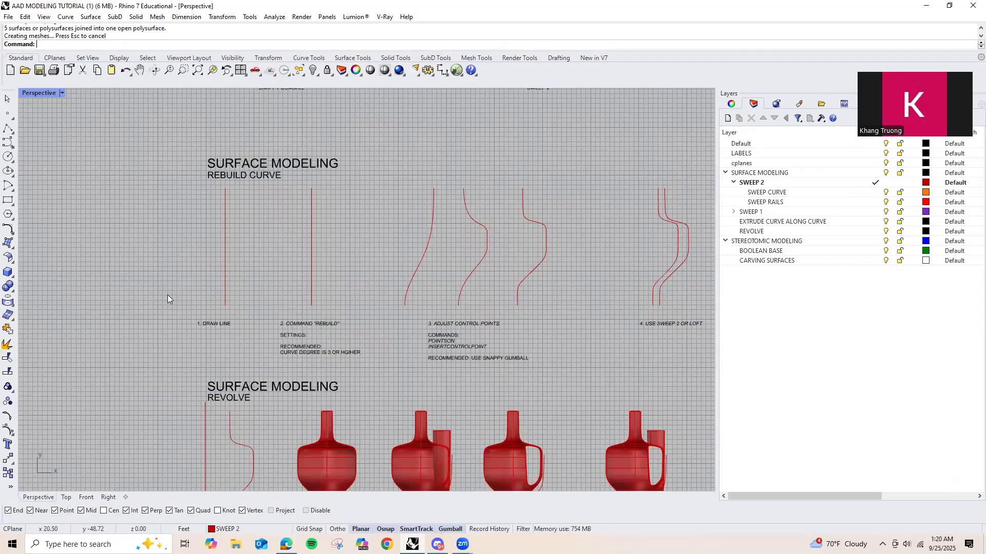
pyautogui.scroll(4, 167, 295)
pyautogui.click(152, 291)
pyautogui.scroll(-4, 170, 287)
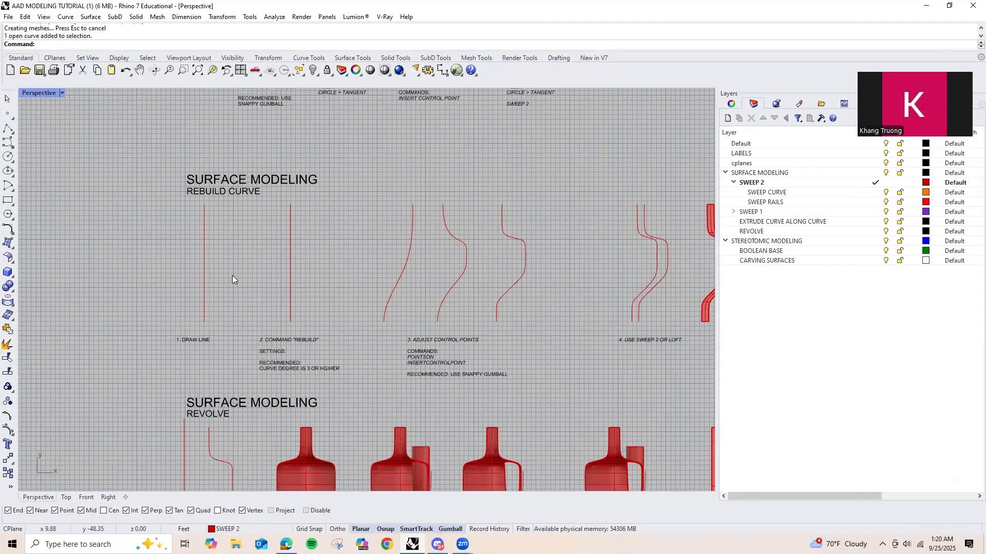
pyautogui.scroll(3, 232, 275)
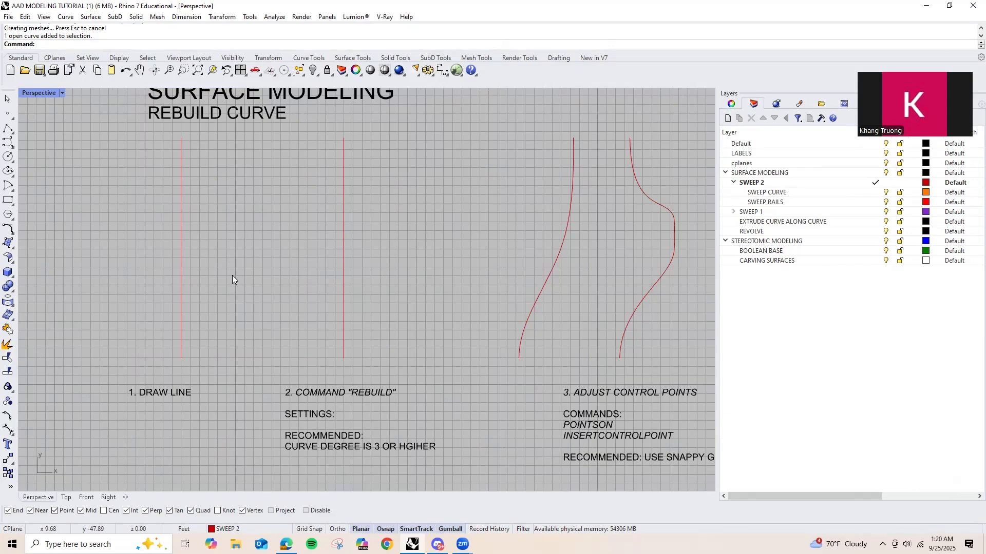
# Step: Copy the plain line above the "1. DRAW LINE" label into the gap before the second example line
pyautogui.moveTo(248, 236); pyautogui.dragTo(93, 256)
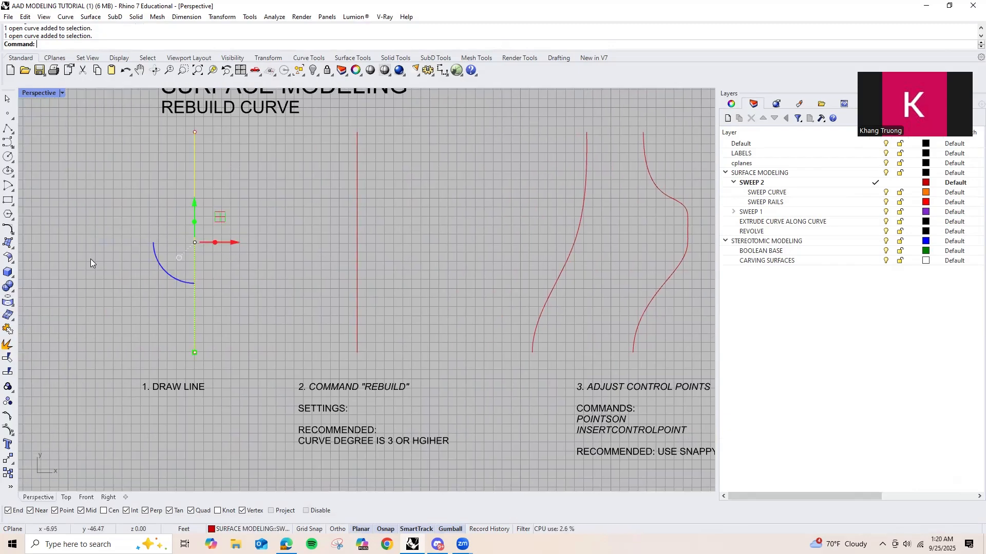
pyautogui.press('Escape')
pyautogui.moveTo(221, 218); pyautogui.dragTo(121, 267)
pyautogui.click(236, 327)
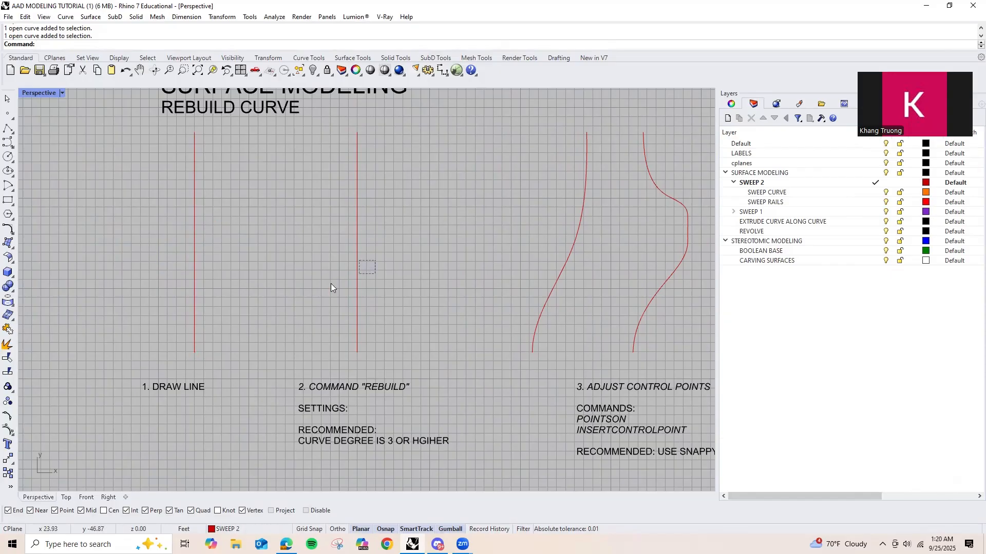
pyautogui.moveTo(331, 283); pyautogui.dragTo(324, 285)
pyautogui.click(290, 280)
pyautogui.click(194, 266)
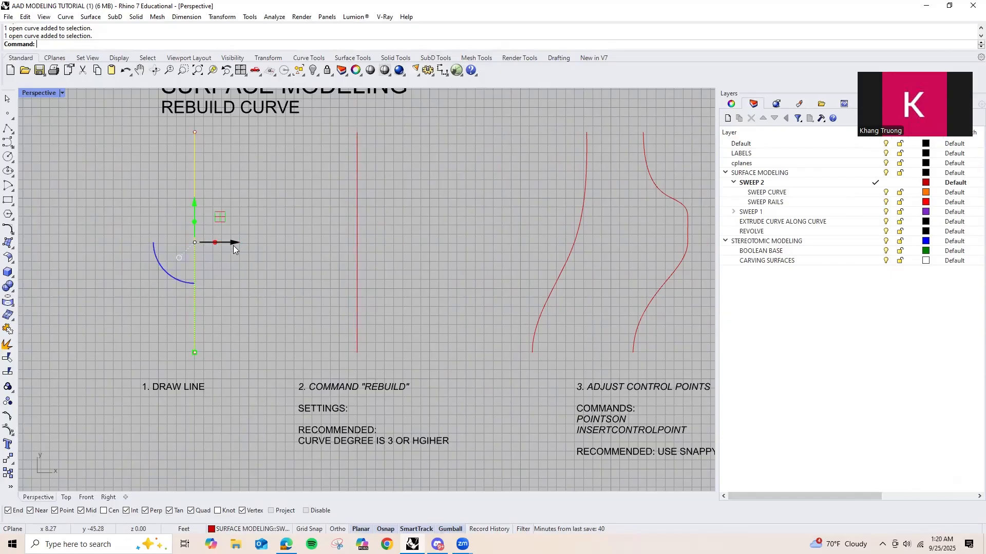
pyautogui.keyDown('alt'); pyautogui.moveTo(233, 245); pyautogui.dragTo(331, 246); pyautogui.keyUp('alt')
# Step: Rebuild the copied line with a point count of 10 and degree 3, deleting the input curve
pyautogui.moveTo(314, 242); pyautogui.dragTo(258, 296)
pyautogui.write('Rebuild')
pyautogui.press('Return')
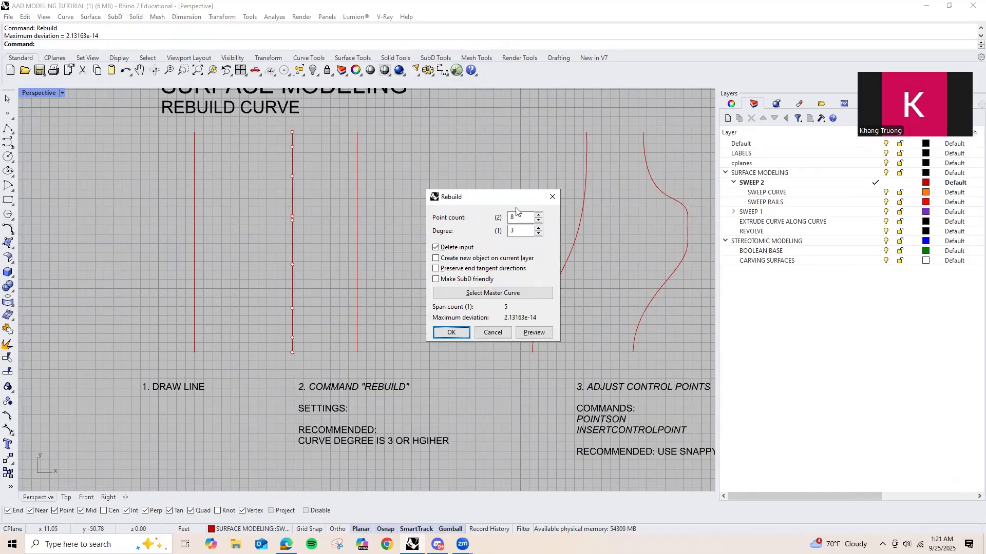
pyautogui.click(538, 215)
pyautogui.click(538, 216)
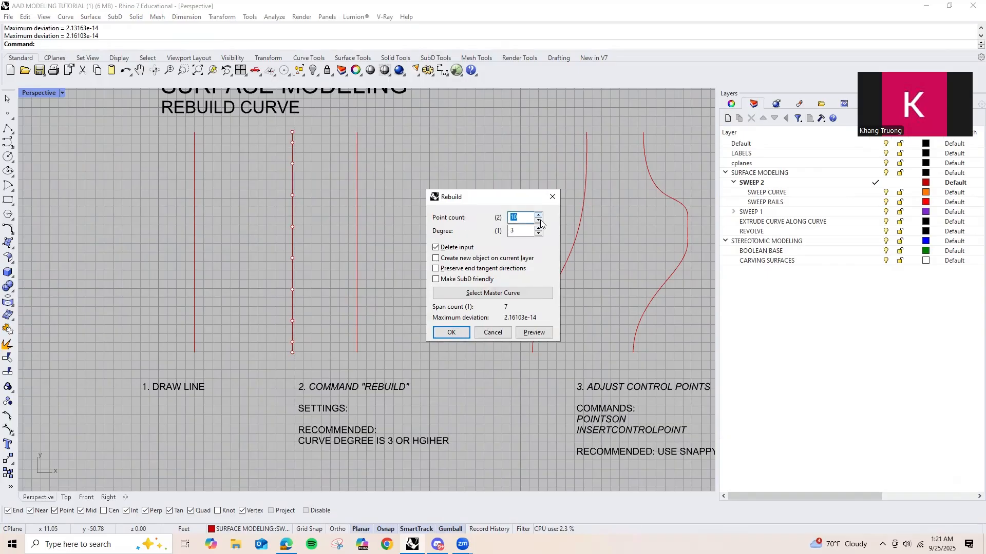
pyautogui.click(538, 221)
pyautogui.click(539, 215)
pyautogui.click(538, 221)
pyautogui.doubleClick(539, 216)
pyautogui.click(444, 334)
# Step: Move the four middle control points of the rebuilt line sideways toward the plain line above "1. DRAW LINE", bending it into a smooth curve
pyautogui.scroll(-2, 437, 287)
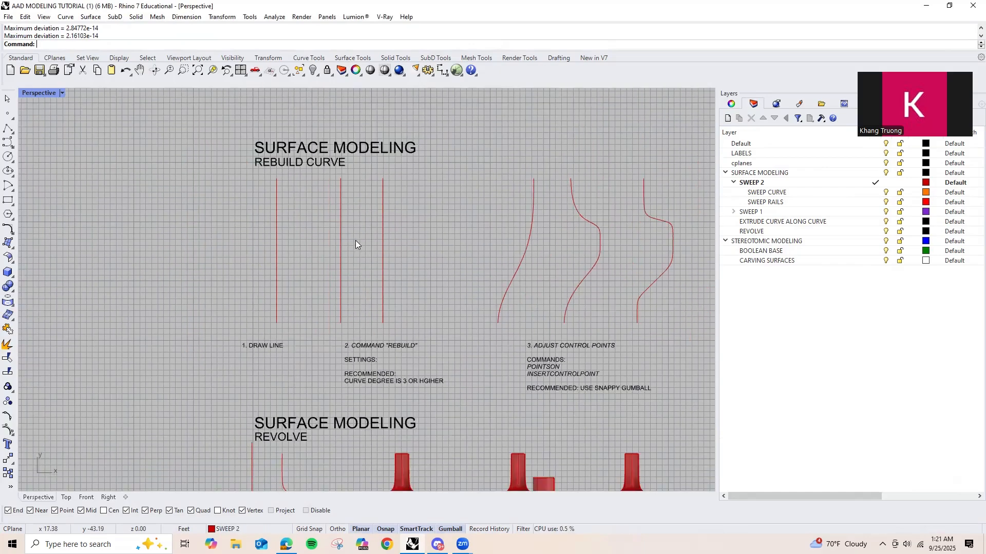
pyautogui.click(340, 238)
pyautogui.scroll(3, 341, 238)
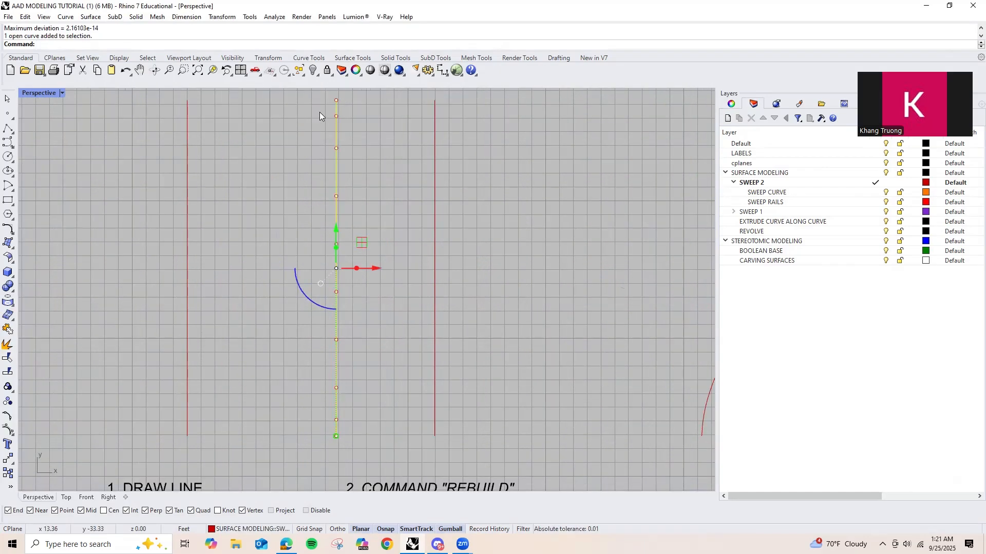
pyautogui.click(388, 376)
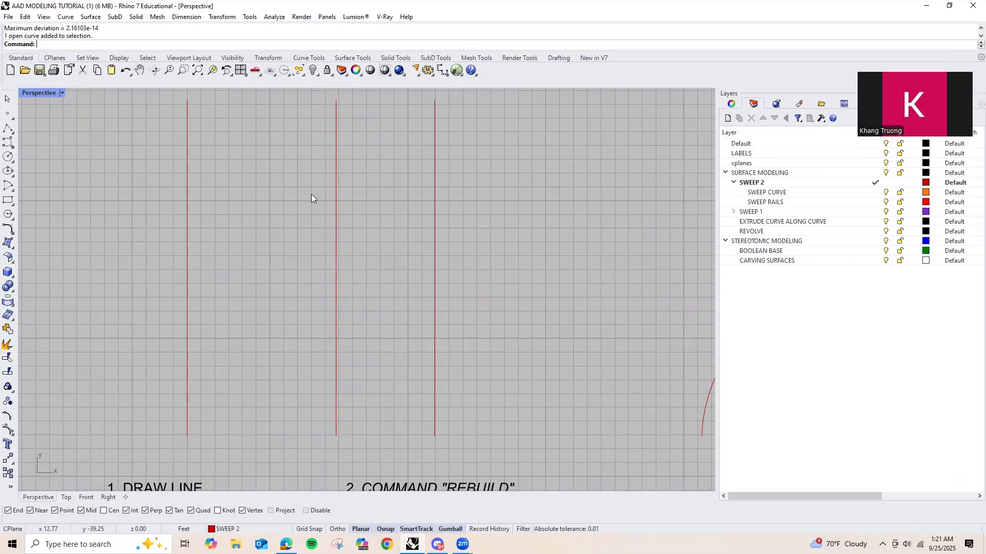
pyautogui.moveTo(367, 202); pyautogui.dragTo(286, 231)
pyautogui.moveTo(276, 150); pyautogui.dragTo(363, 362)
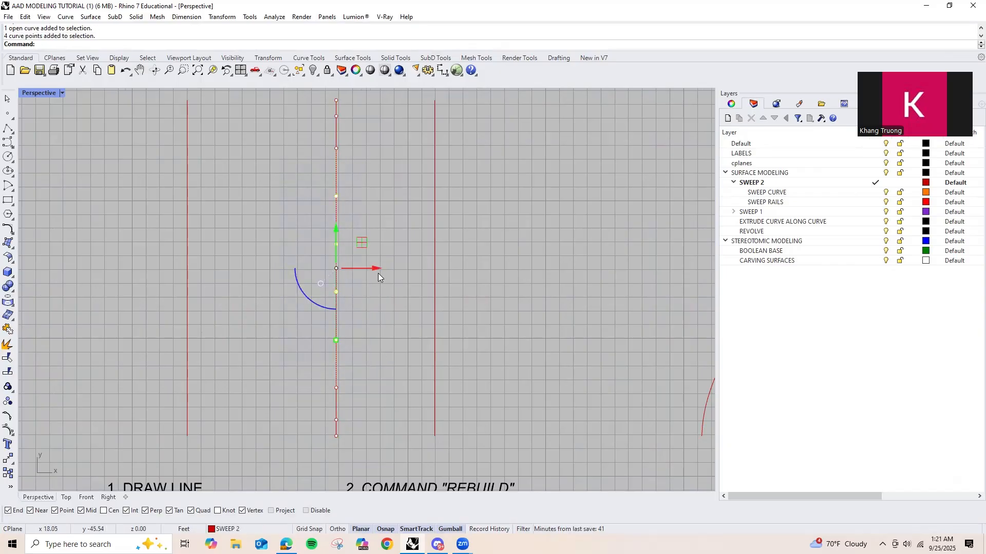
pyautogui.moveTo(336, 268); pyautogui.dragTo(283, 272)
pyautogui.click(359, 252)
# Step: Insert a control point on the upper sloping part of the bent curve with InsertControlPoint
pyautogui.click(334, 386)
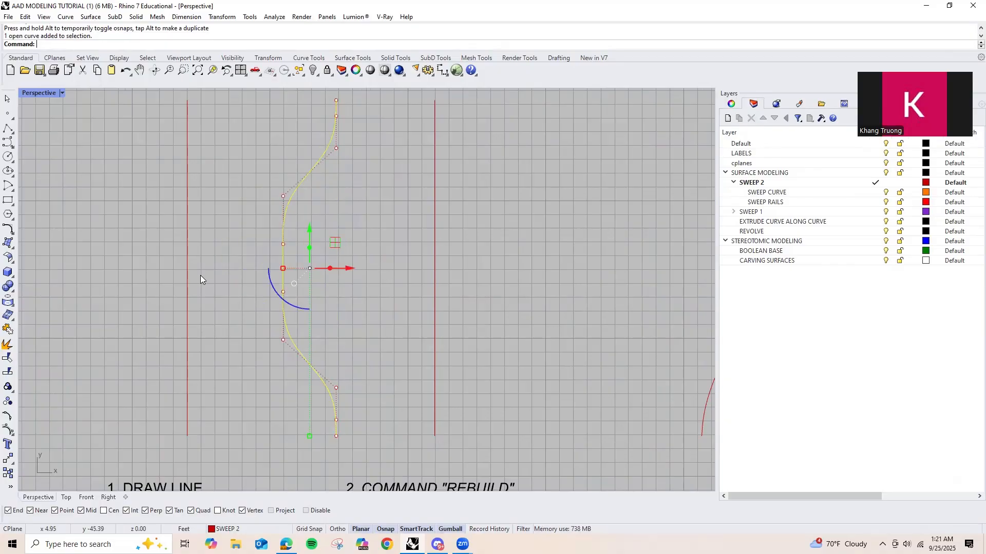
pyautogui.write('InsertControlPoint')
pyautogui.press('Return')
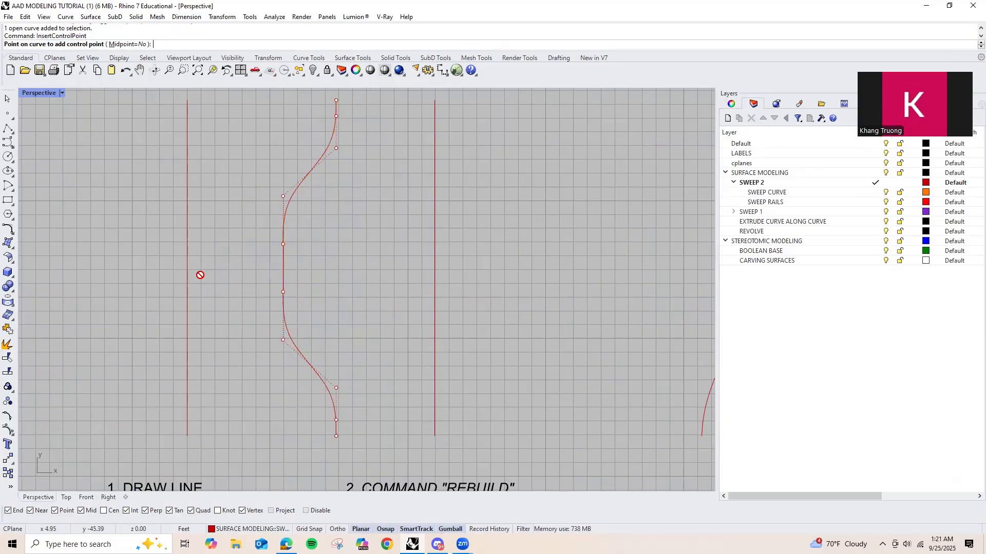
pyautogui.click(314, 184)
pyautogui.press('Return')
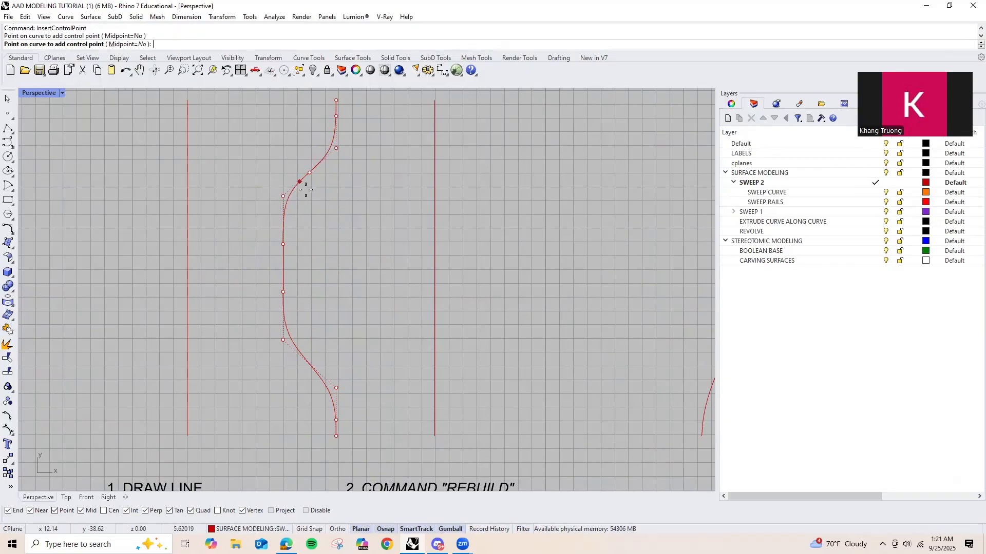
# Step: Move the inserted control point slightly to adjust the curve's upper bend
pyautogui.scroll(3, 294, 162)
pyautogui.moveTo(298, 165); pyautogui.dragTo(340, 203)
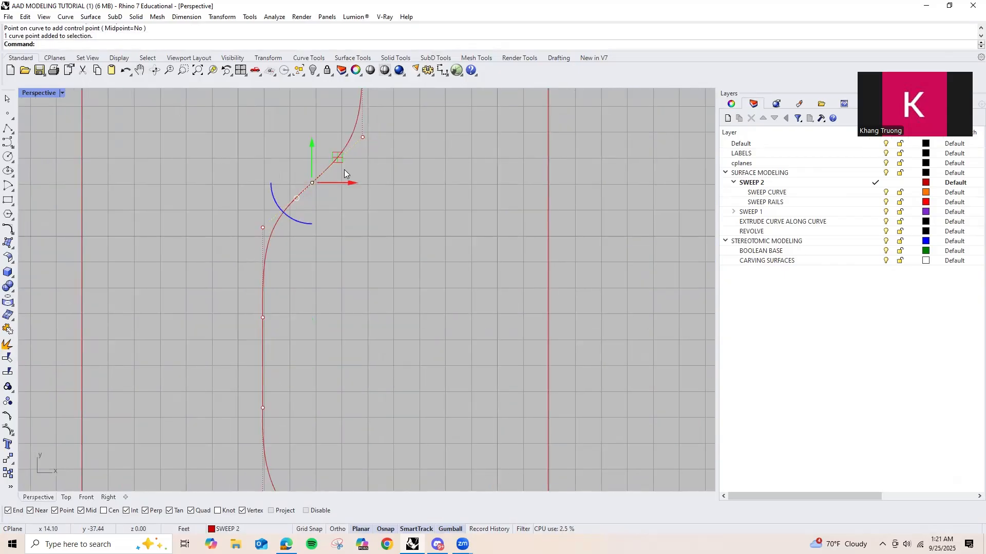
pyautogui.moveTo(285, 149)
pyautogui.mouseDown()
pyautogui.moveTo(252, 141)
pyautogui.moveTo(374, 215)
pyautogui.moveTo(263, 161)
pyautogui.moveTo(434, 265)
pyautogui.mouseUp()
pyautogui.scroll(2, 284, 154)
pyautogui.scroll(6, 264, 161)
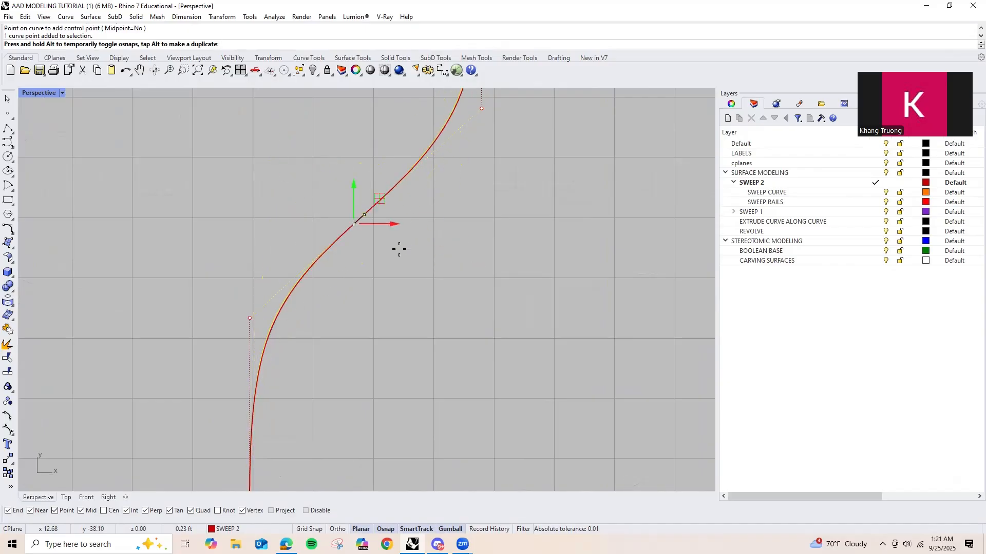
# Step: Try to insert a control point on the plain line above the "1. DRAW LINE" label
pyautogui.scroll(-10, 399, 247)
pyautogui.scroll(3, 246, 291)
pyautogui.click(274, 302)
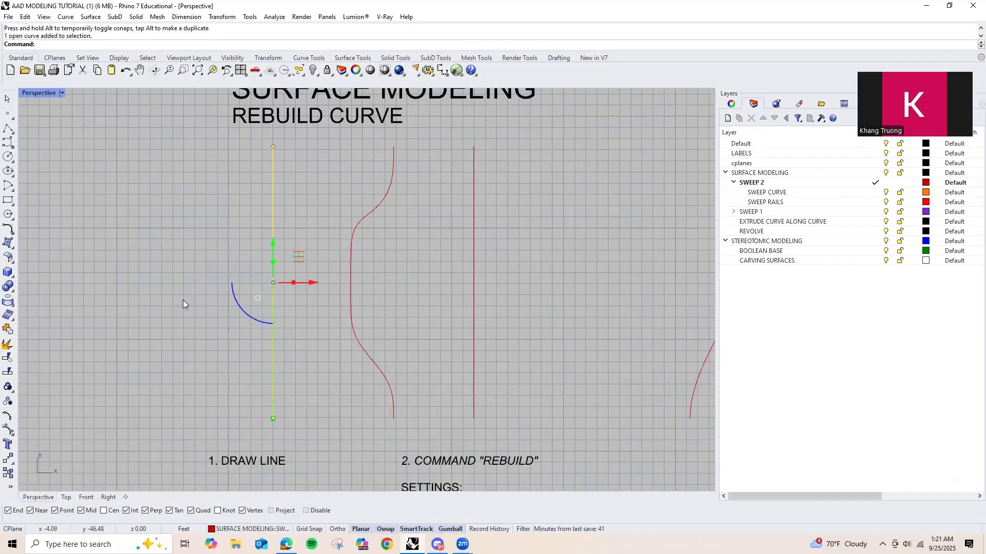
pyautogui.write('insert')
pyautogui.press('Return')
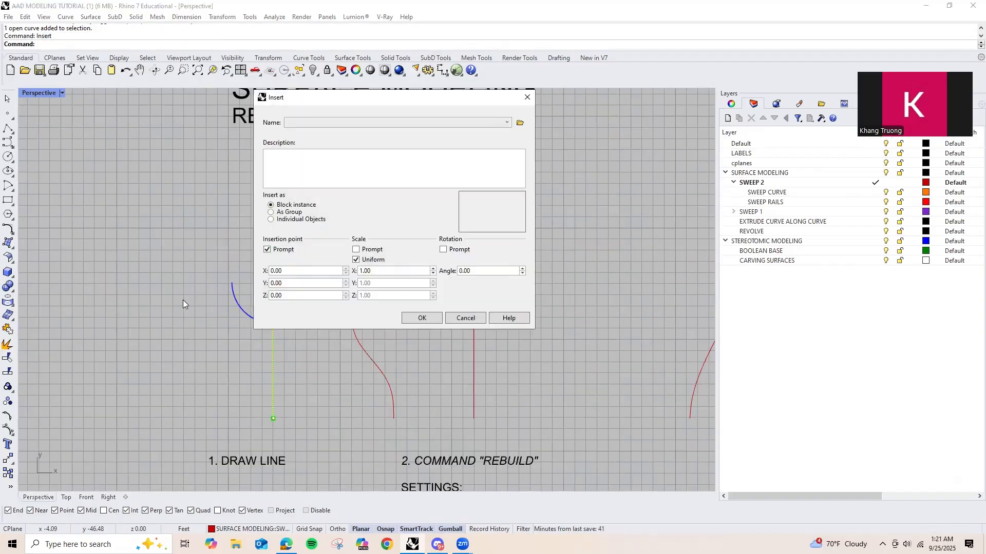
# Step: Insert a control point near the middle of the first straight line with InsertControlPoint and pull it outward to bend the line
pyautogui.click(436, 318)
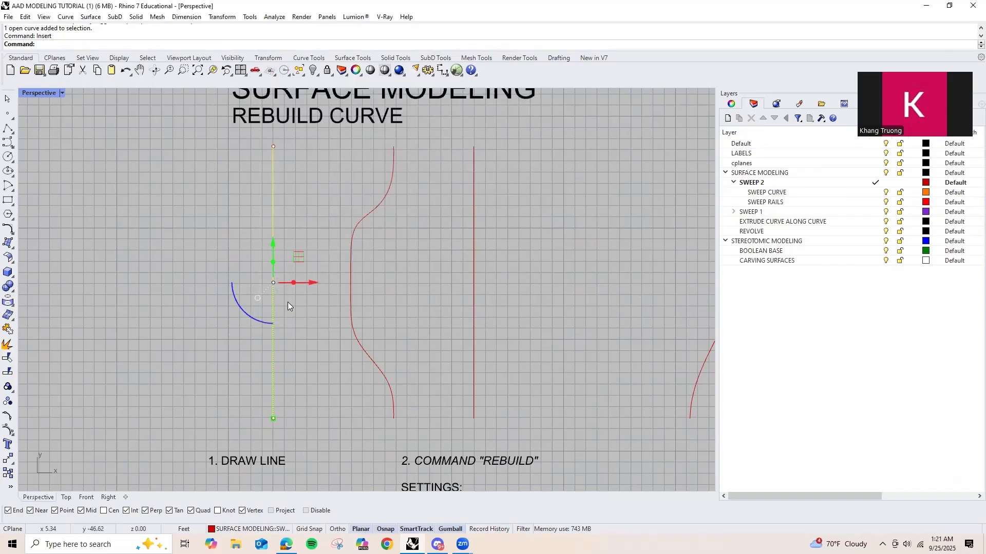
pyautogui.write('ins')
pyautogui.press('Return')
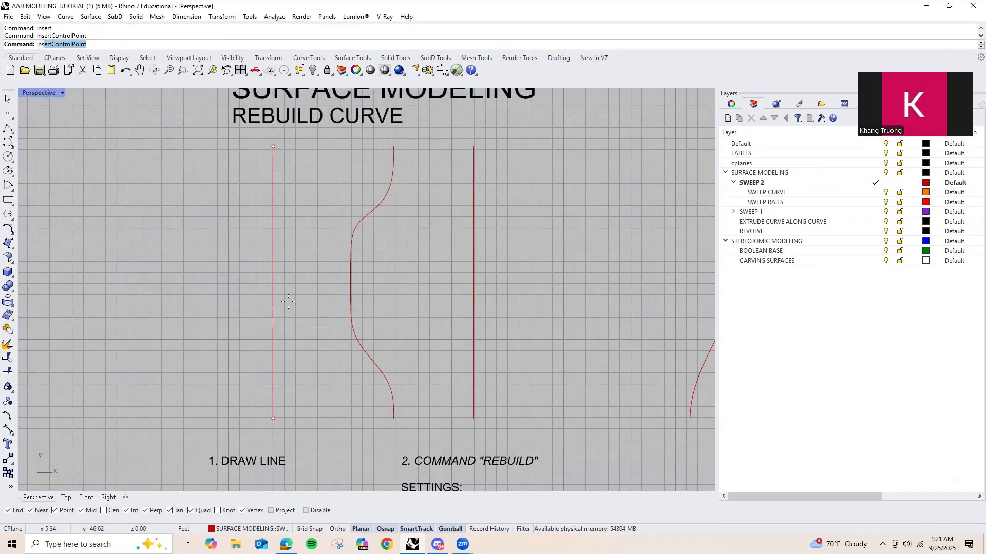
pyautogui.press('Return')
pyautogui.moveTo(264, 289); pyautogui.dragTo(334, 330)
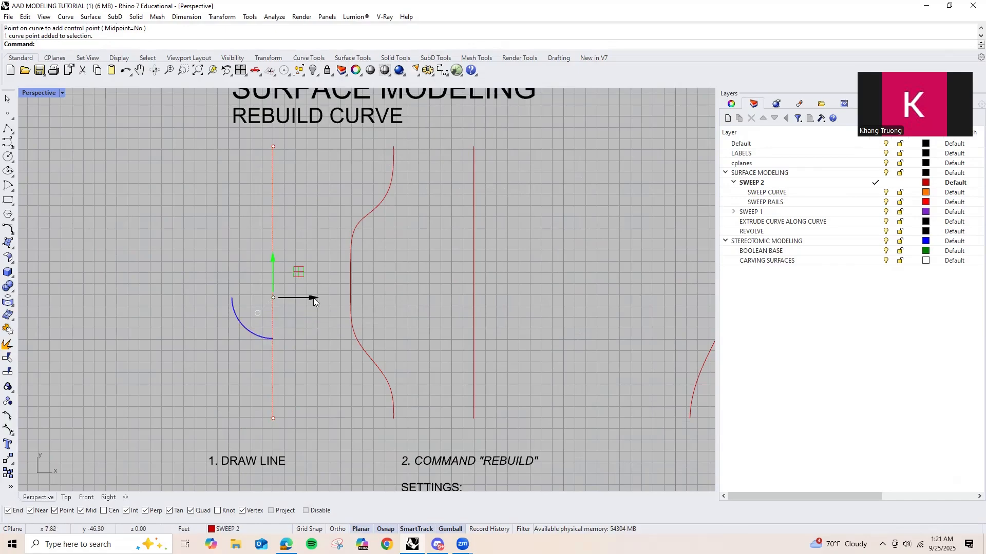
pyautogui.moveTo(309, 297); pyautogui.dragTo(173, 332)
pyautogui.click(210, 359)
# Step: Show the control points of the S-shaped rebuilt curve beside the line and try shifting one of its upper points
pyautogui.scroll(2, 303, 311)
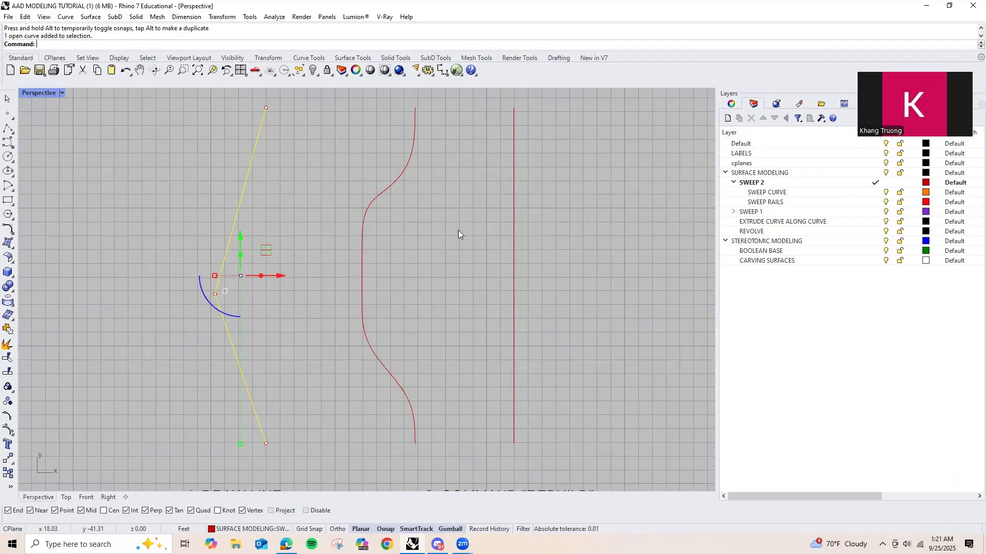
pyautogui.moveTo(452, 238); pyautogui.dragTo(340, 284)
pyautogui.scroll(2, 408, 182)
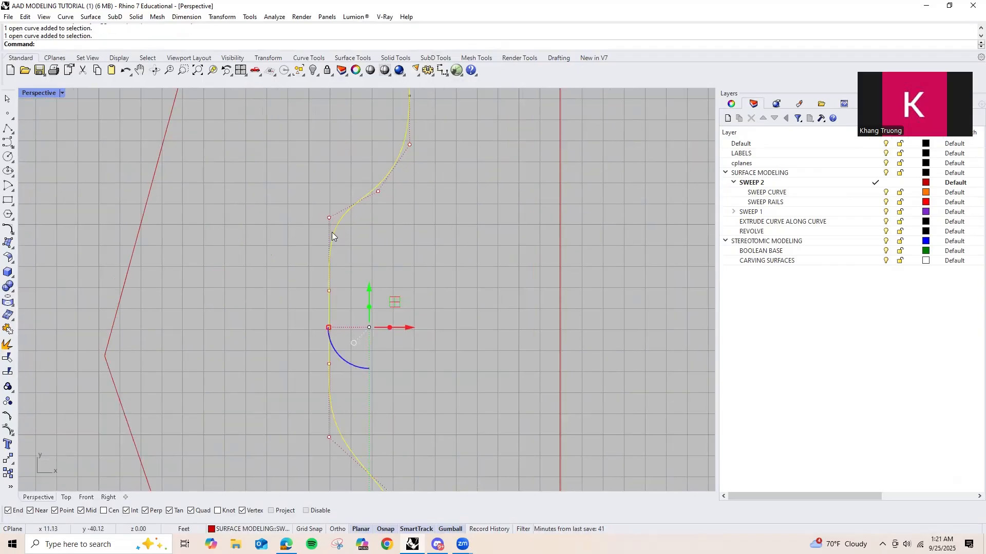
pyautogui.scroll(-1, 333, 236)
pyautogui.scroll(-2, 362, 192)
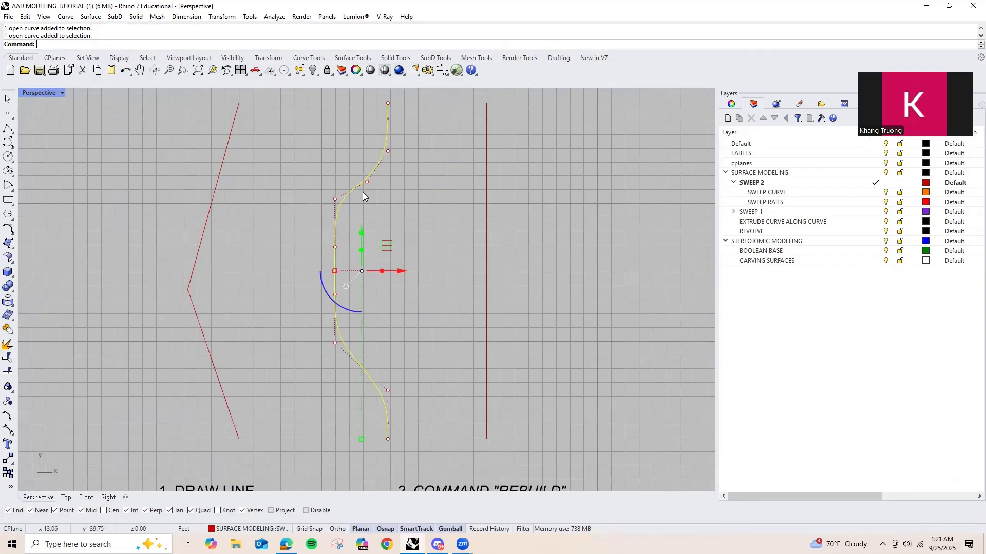
pyautogui.scroll(3, 343, 161)
pyautogui.moveTo(343, 161); pyautogui.dragTo(390, 232)
pyautogui.moveTo(397, 186); pyautogui.dragTo(310, 214)
pyautogui.scroll(1, 359, 174)
pyautogui.scroll(-10, 292, 162)
pyautogui.scroll(3, 329, 175)
pyautogui.scroll(-5, 234, 195)
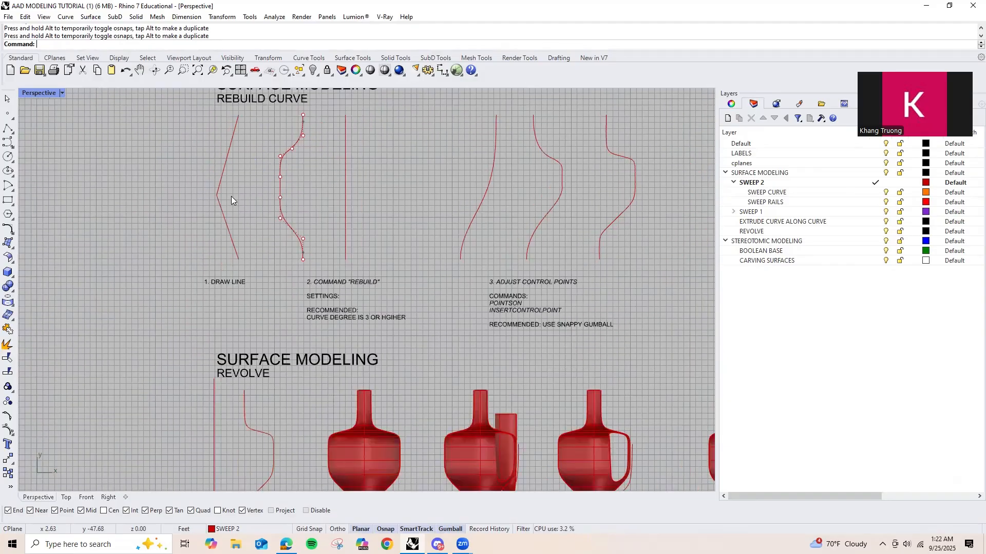
# Step: Undo the control point insertion and point moves until the first line and the rebuilt curve are straight
pyautogui.hotkey('ctrl', 'z')
pyautogui.scroll(3, 237, 190)
pyautogui.hotkey('ctrl', 'z')
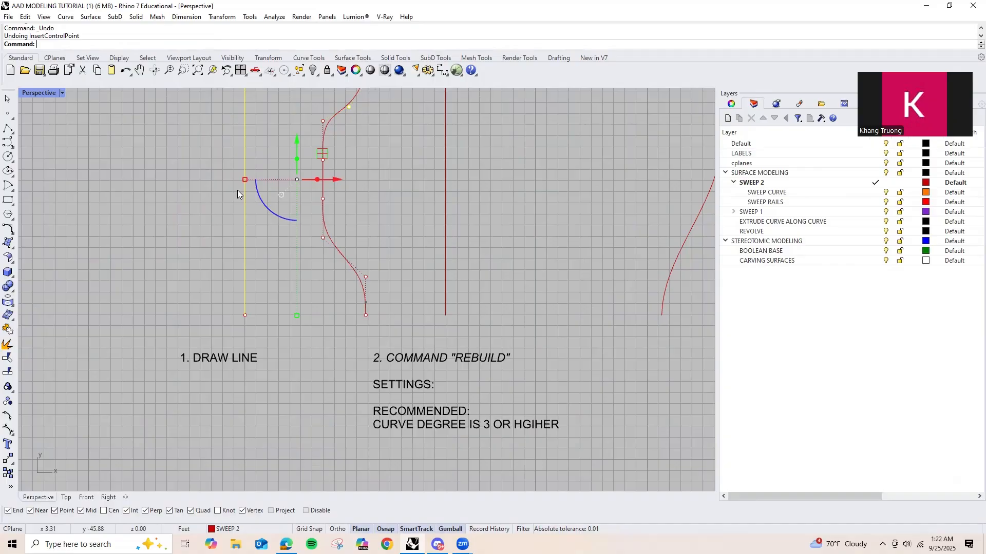
pyautogui.click(199, 193)
pyautogui.scroll(-3, 222, 188)
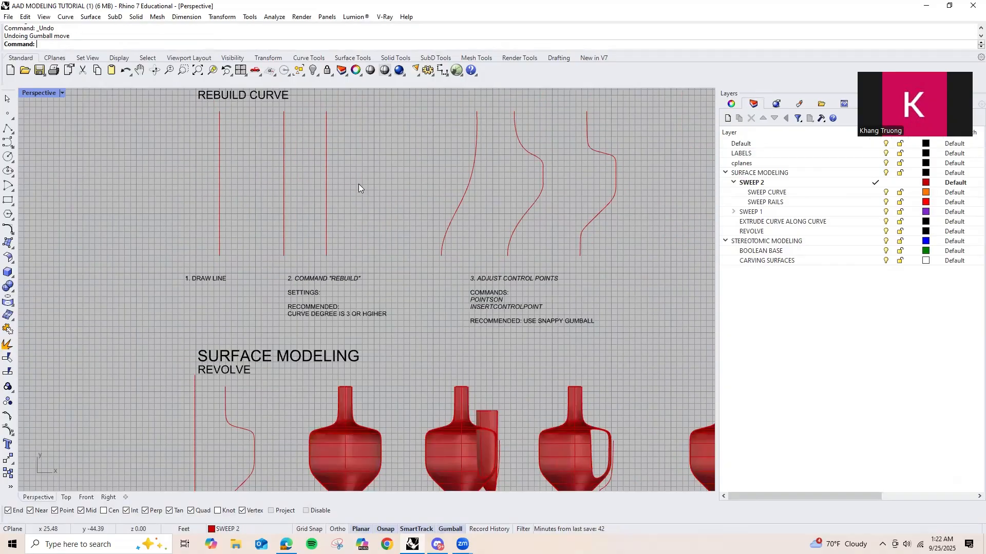
# Step: Examine the control points of the last straight line and the first two curves in the Adjust Control Points example
pyautogui.scroll(2, 359, 184)
pyautogui.moveTo(355, 186); pyautogui.dragTo(292, 209)
pyautogui.scroll(-2, 332, 242)
pyautogui.moveTo(332, 242); pyautogui.dragTo(338, 190, button='right')
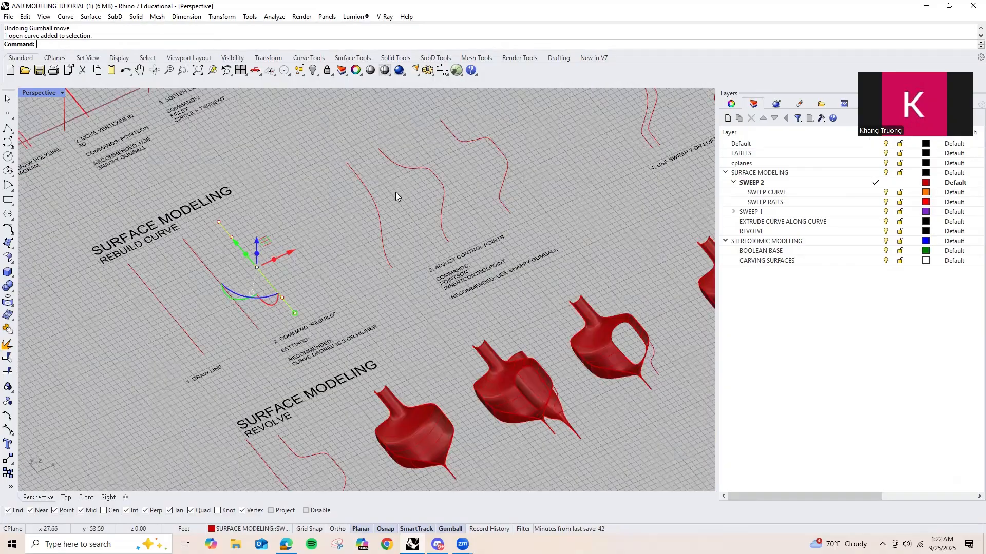
pyautogui.moveTo(327, 226); pyautogui.dragTo(359, 236, button='right')
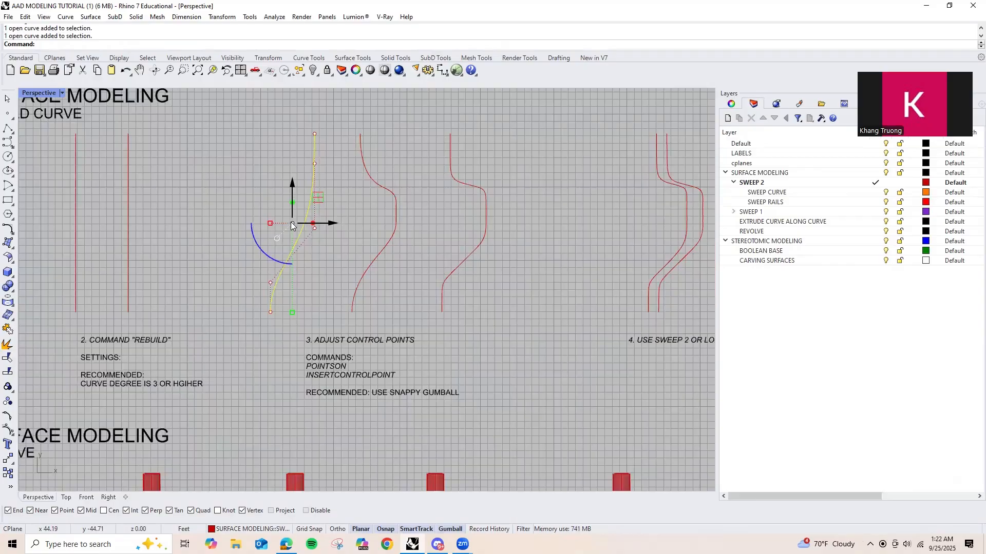
pyautogui.scroll(2, 384, 243)
pyautogui.keyDown('shift'); pyautogui.moveTo(427, 241); pyautogui.dragTo(389, 241, button='right'); pyautogui.keyUp('shift')
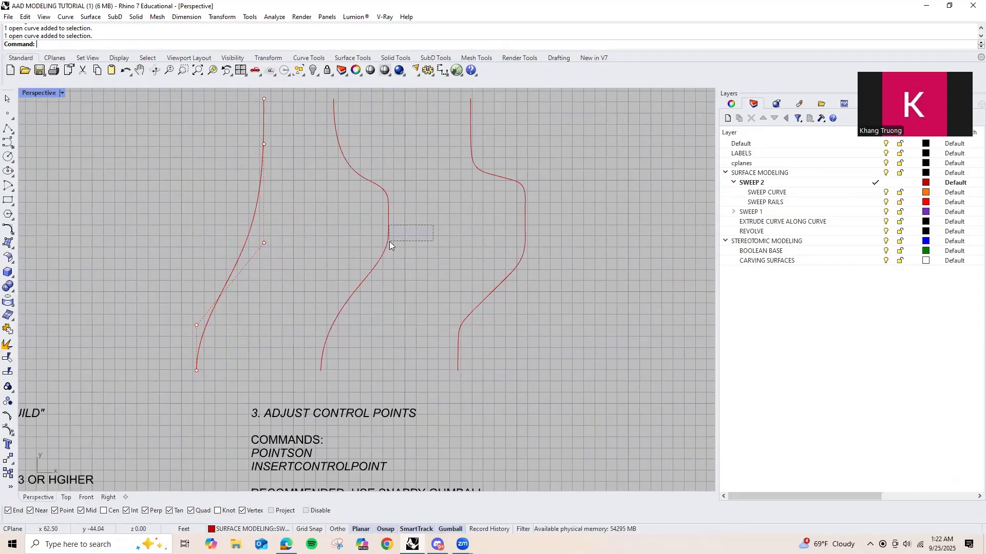
pyautogui.scroll(3, 417, 201)
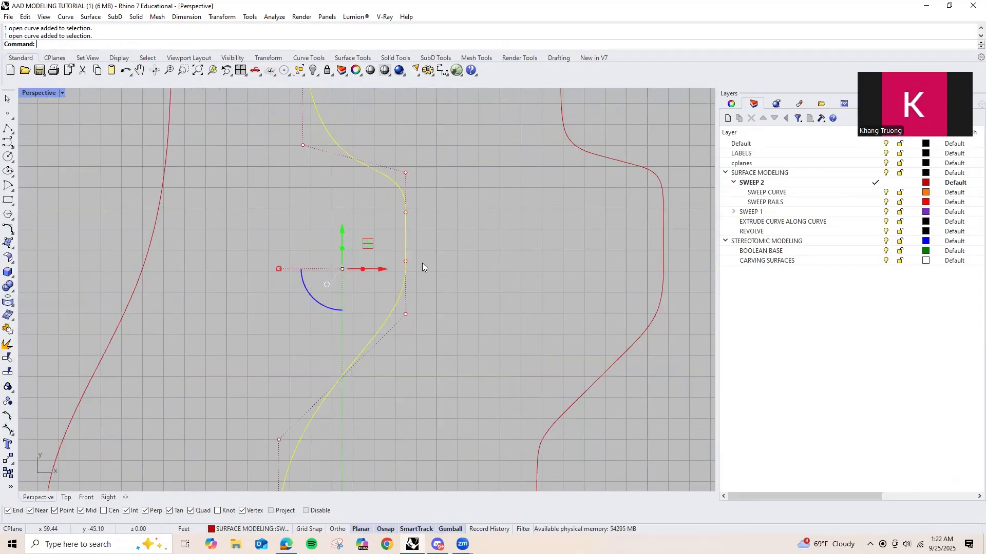
pyautogui.scroll(2, 405, 203)
pyautogui.keyDown('shift'); pyautogui.moveTo(379, 233); pyautogui.dragTo(348, 231, button='right'); pyautogui.keyUp('shift')
pyautogui.scroll(2, 334, 221)
pyautogui.scroll(-4, 215, 238)
pyautogui.keyDown('shift'); pyautogui.moveTo(215, 237); pyautogui.dragTo(271, 200, button='right'); pyautogui.keyUp('shift')
pyautogui.scroll(2, 319, 133)
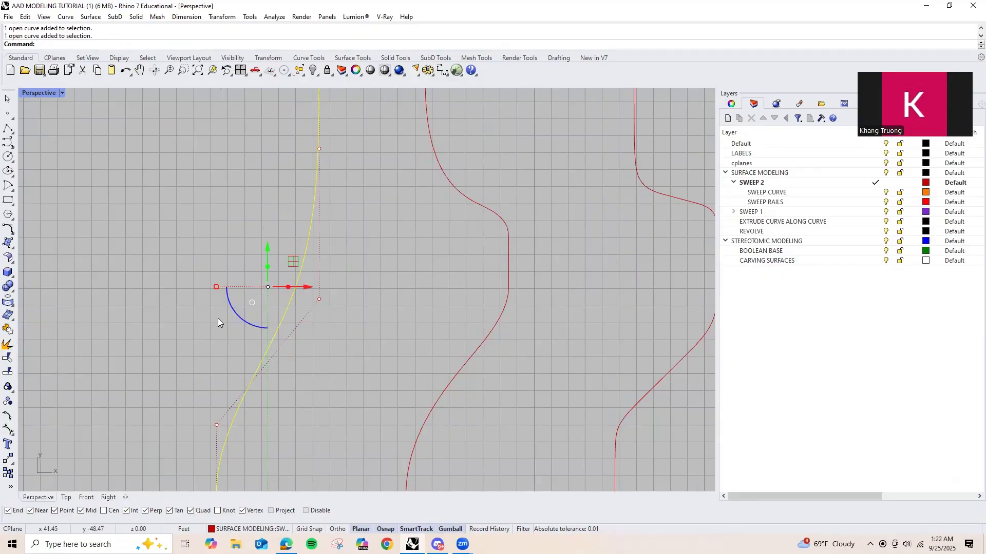
# Step: Compare the control point spacing at the bends of the second and third curves in the Adjust Control Points example
pyautogui.scroll(-2, 282, 313)
pyautogui.scroll(3, 311, 273)
pyautogui.scroll(2, 380, 301)
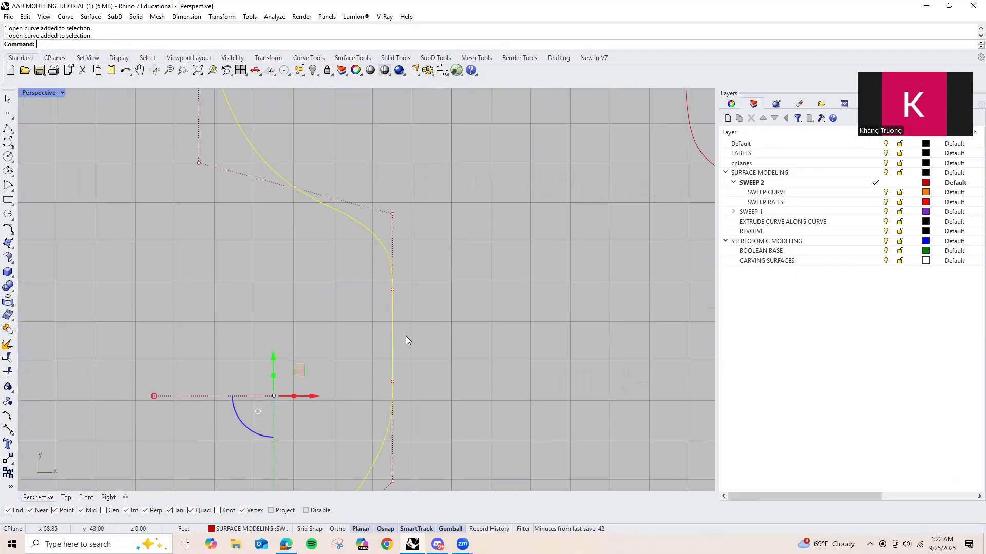
pyautogui.scroll(-3, 406, 339)
pyautogui.scroll(3, 436, 208)
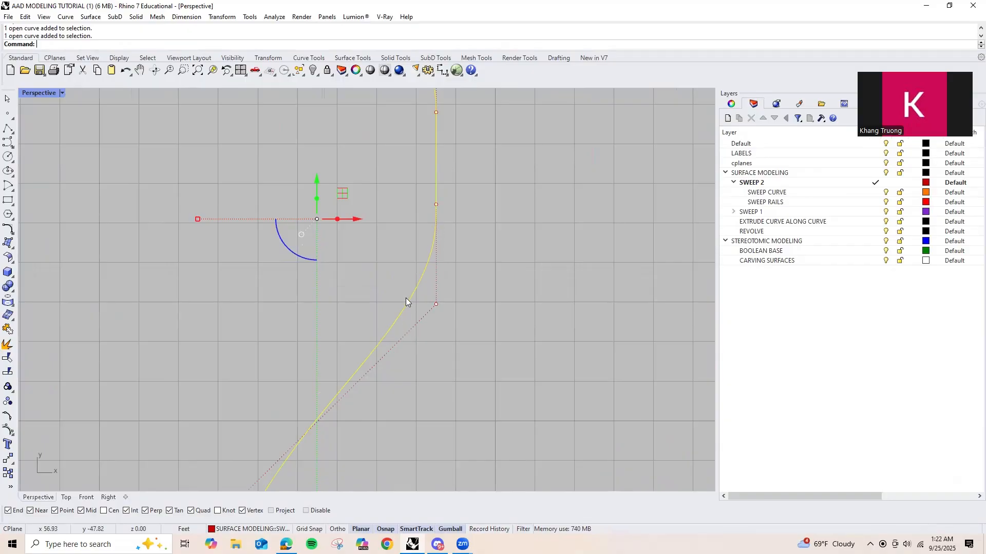
pyautogui.scroll(-2, 426, 233)
pyautogui.scroll(3, 414, 216)
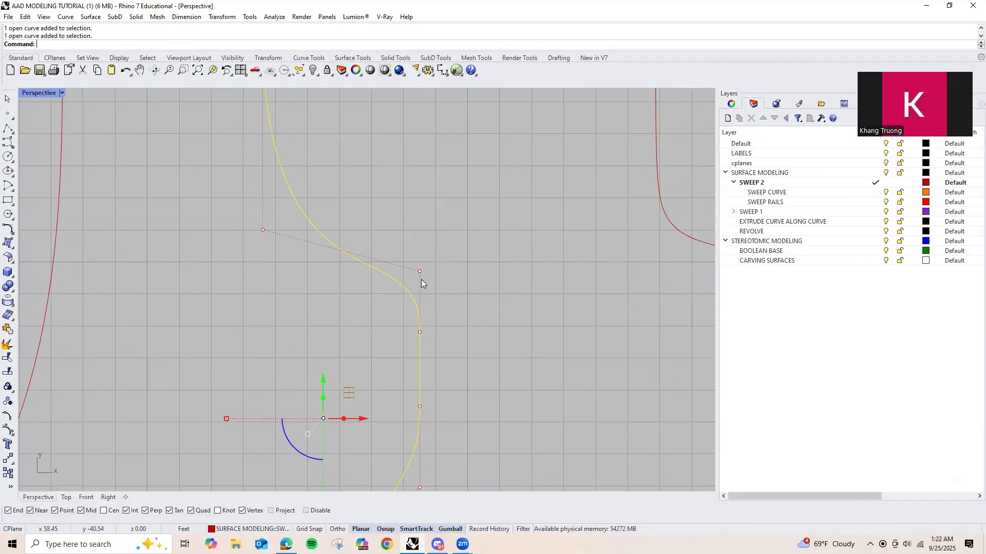
pyautogui.scroll(-3, 330, 246)
pyautogui.scroll(3, 346, 262)
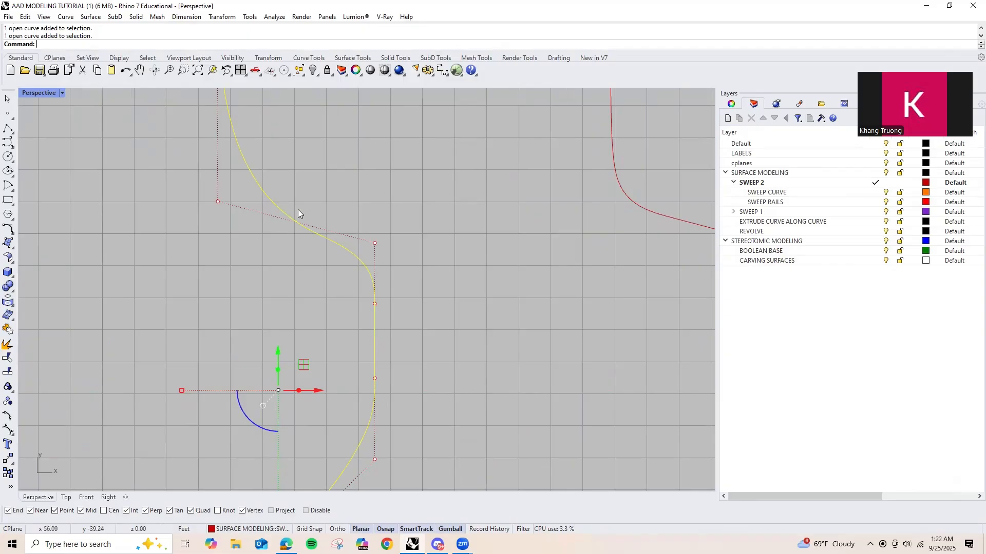
pyautogui.scroll(-5, 447, 221)
pyautogui.press('Escape')
pyautogui.scroll(3, 428, 276)
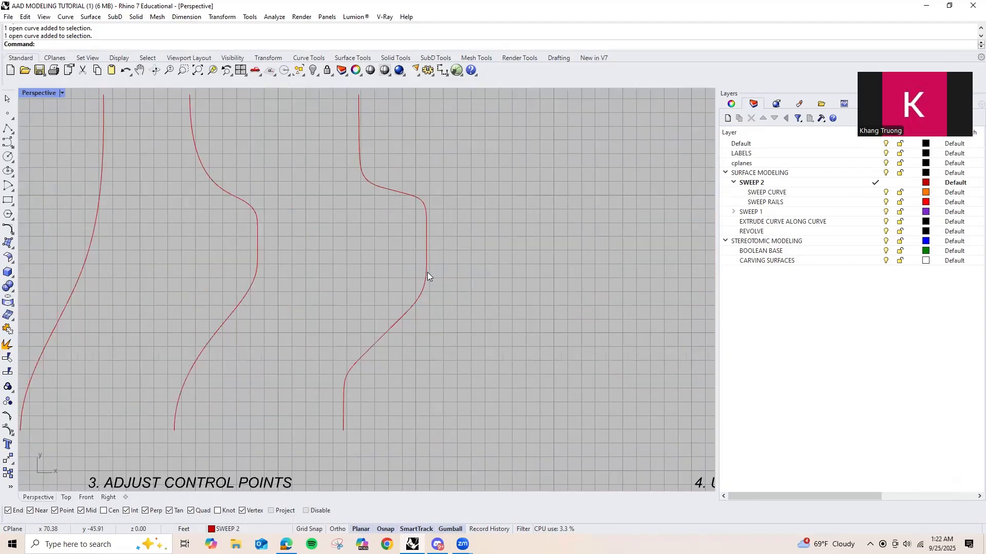
pyautogui.scroll(-3, 380, 312)
pyautogui.scroll(2, 360, 267)
pyautogui.scroll(-3, 359, 335)
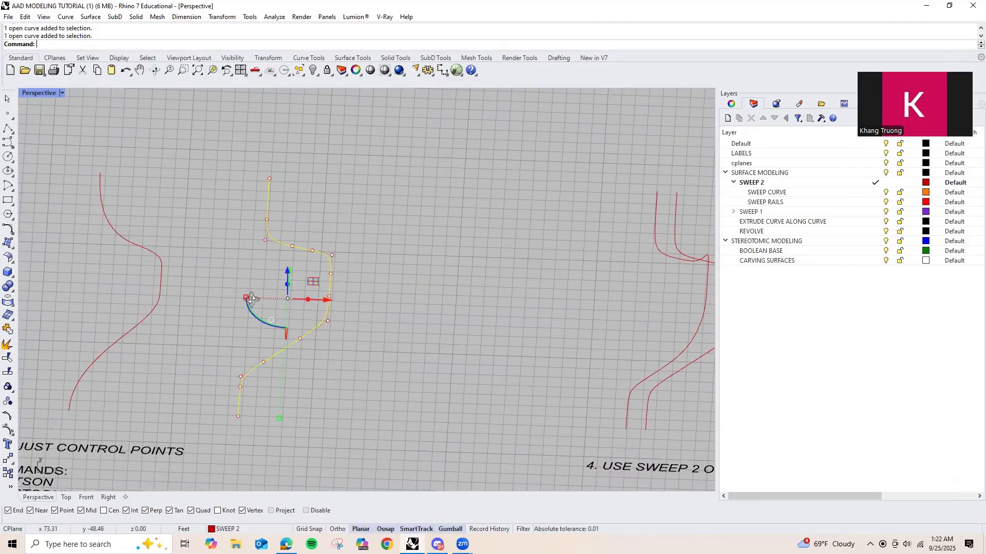
# Step: Add three control points to the second example curve with InsertControlPoint, on both sides of the lower bend and below the bulge's lower corner
pyautogui.moveTo(249, 297); pyautogui.dragTo(363, 370, button='right')
pyautogui.moveTo(266, 330); pyautogui.dragTo(270, 268, button='right')
pyautogui.write('InsertControlPoint')
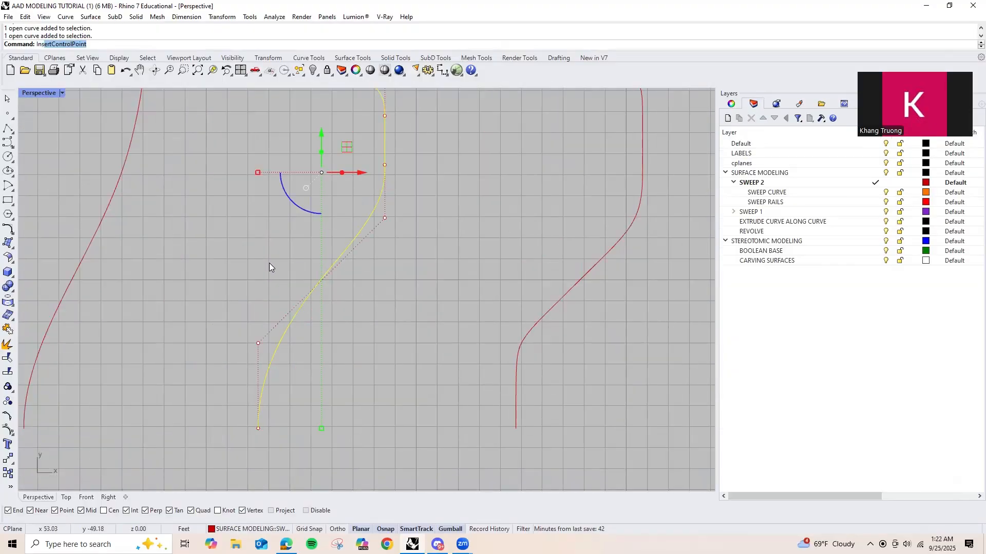
pyautogui.press('Return')
pyautogui.click(305, 321)
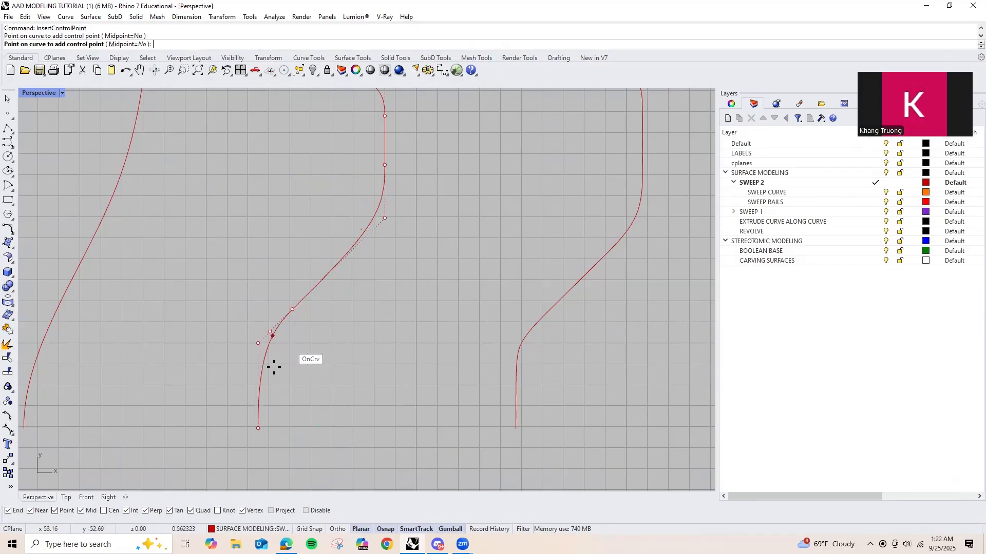
pyautogui.click(276, 385)
pyautogui.scroll(3, 282, 363)
pyautogui.scroll(-3, 411, 202)
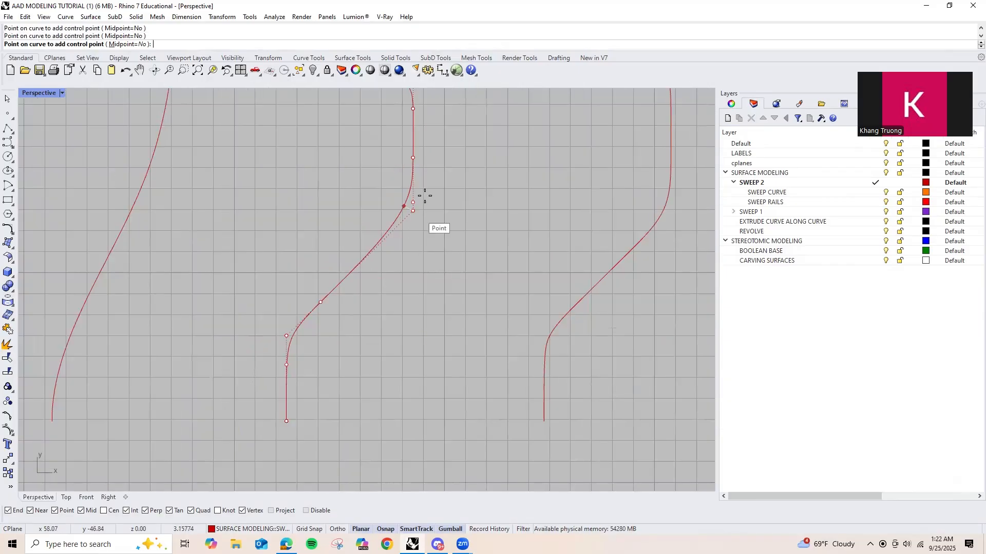
pyautogui.scroll(3, 348, 275)
pyautogui.press('Return')
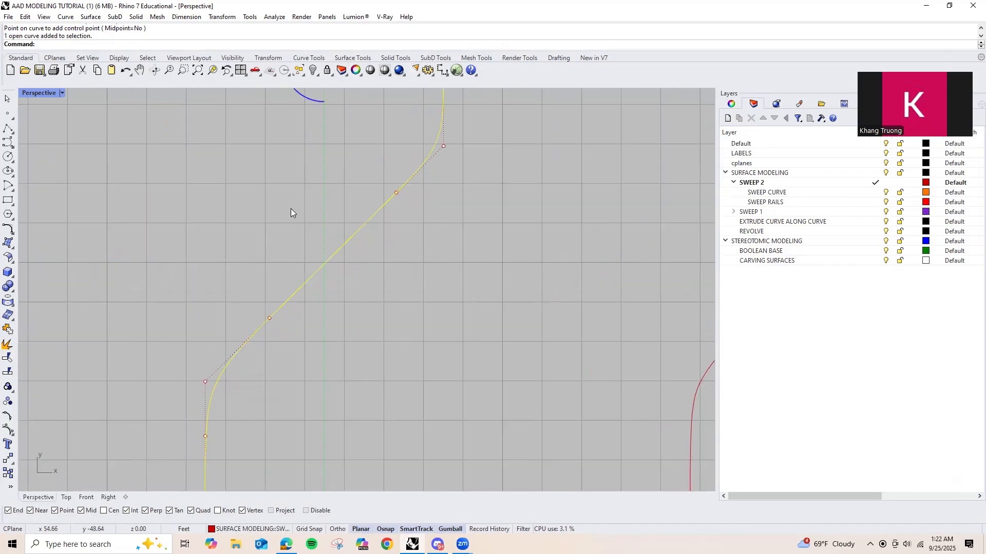
# Step: Examine the control points at the ends of the second curve's diagonal segment and on either side of the adjoining bend
pyautogui.click(269, 319)
pyautogui.keyDown('shift'); pyautogui.click(396, 192); pyautogui.keyUp('shift')
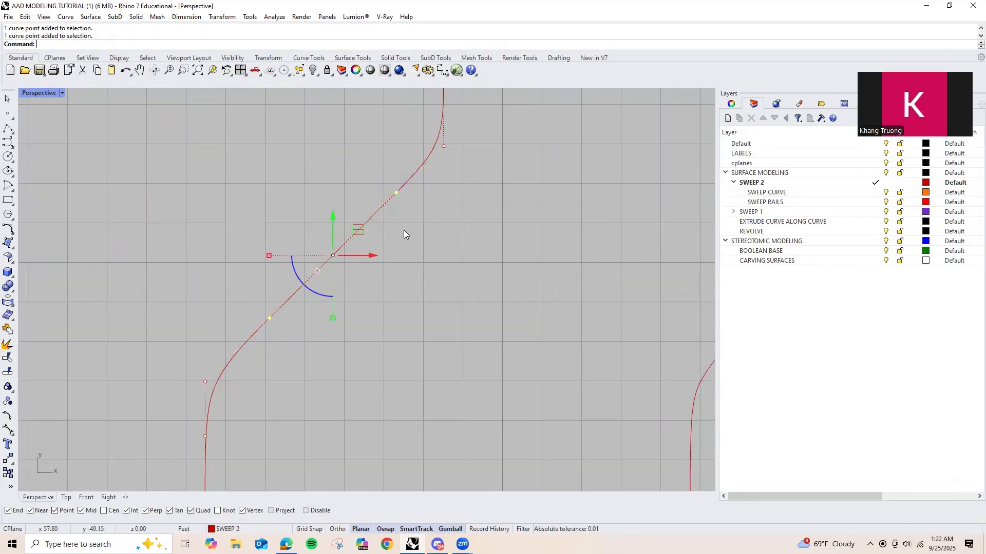
pyautogui.scroll(3, 341, 255)
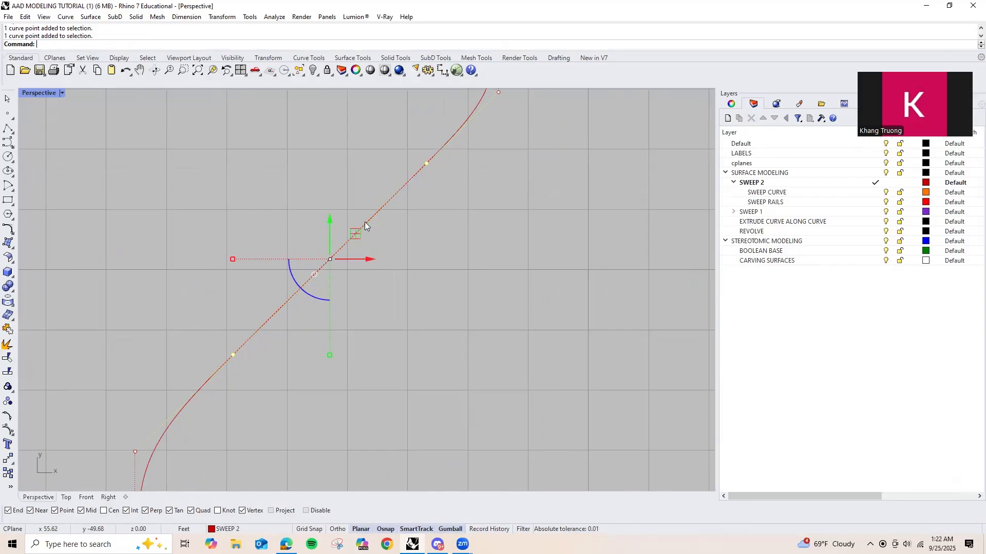
pyautogui.scroll(-3, 362, 196)
pyautogui.scroll(4, 394, 233)
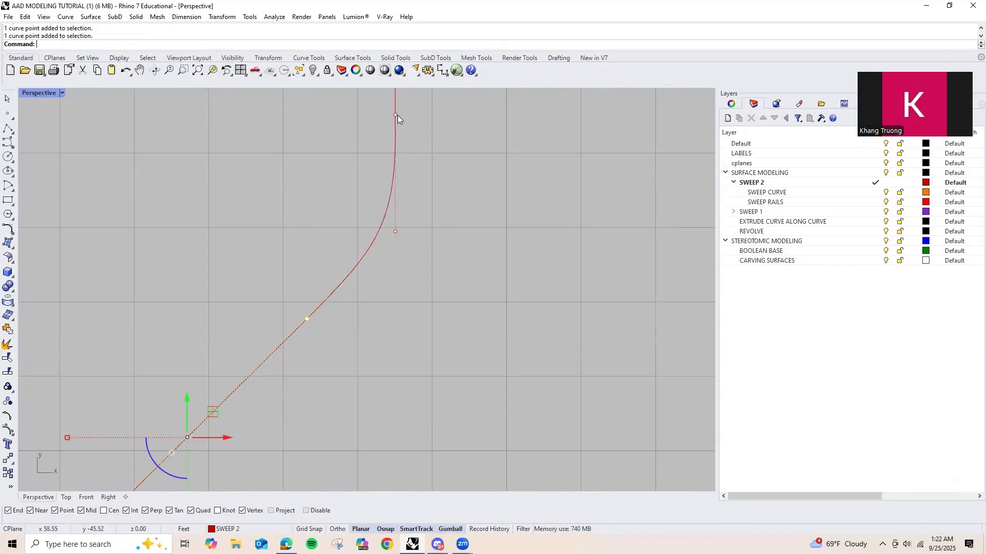
pyautogui.click(396, 114)
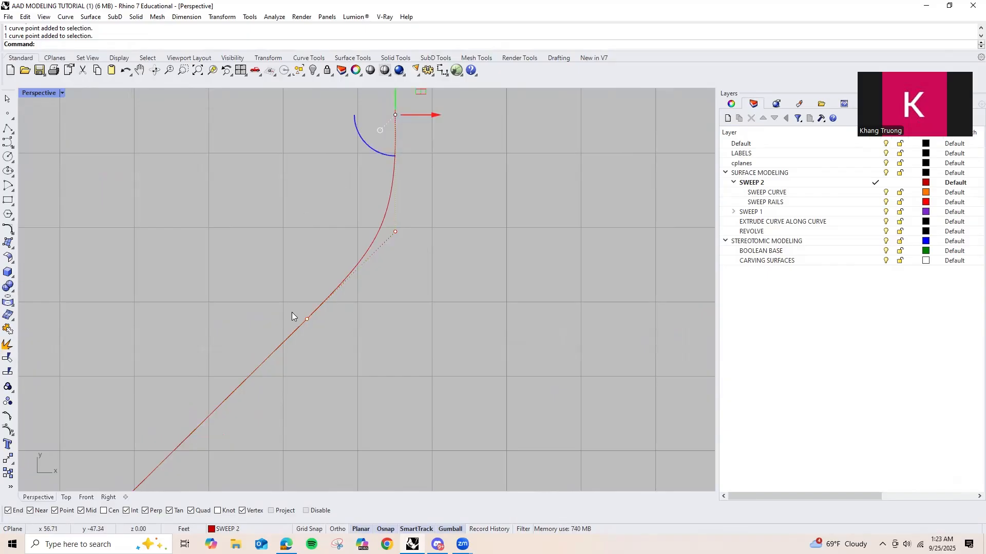
pyautogui.keyDown('shift'); pyautogui.click(306, 319); pyautogui.keyUp('shift')
# Step: Try moving the corner control point between the second curve's vertical and diagonal segments, and undo the move
pyautogui.click(395, 231)
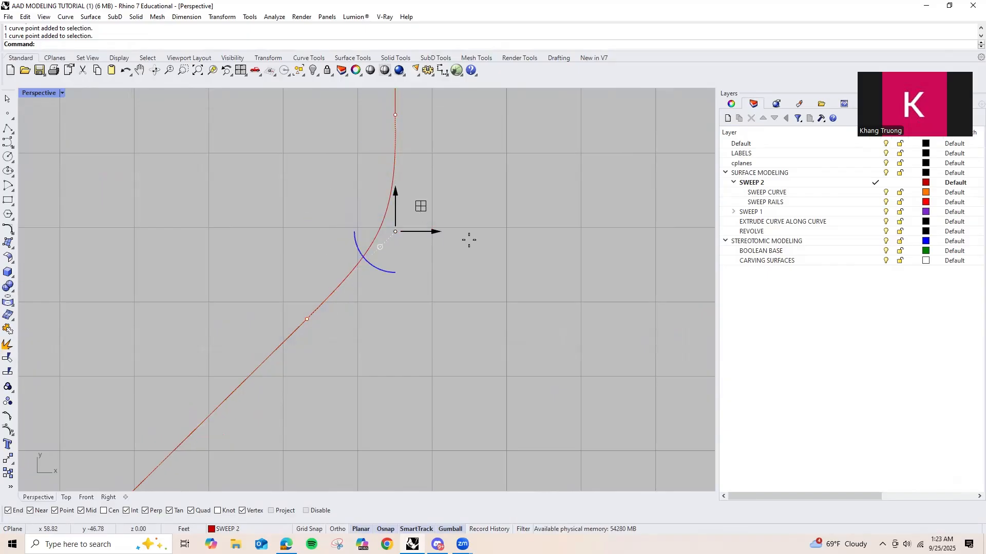
pyautogui.moveTo(469, 240); pyautogui.dragTo(331, 228)
pyautogui.hotkey('ctrl', 'z')
pyautogui.press('Escape')
pyautogui.press('Escape')
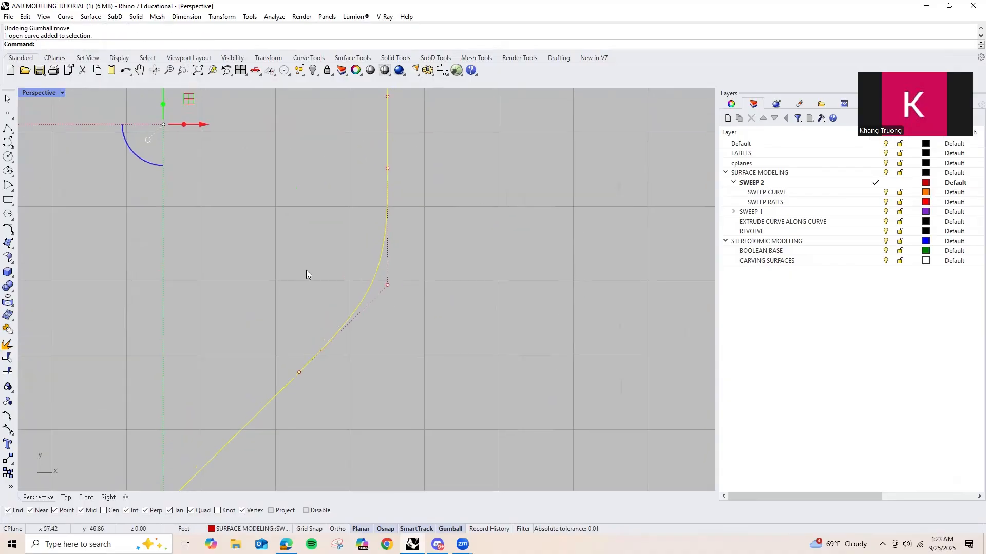
# Step: Select the three control points around the second curve's vertical-to-diagonal bend in pairs and individually to examine how they shape it
pyautogui.click(299, 372)
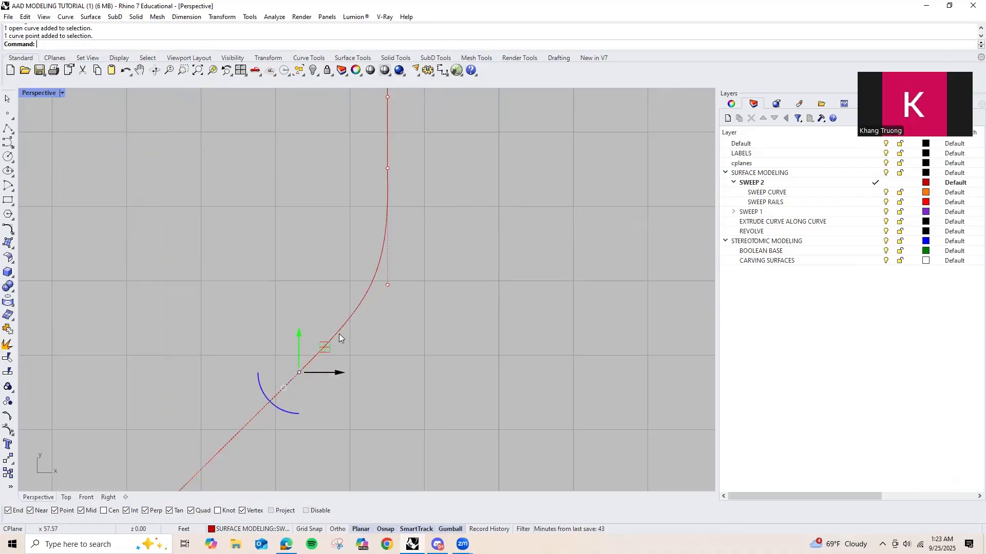
pyautogui.keyDown('shift'); pyautogui.moveTo(352, 260); pyautogui.dragTo(418, 307); pyautogui.keyUp('shift')
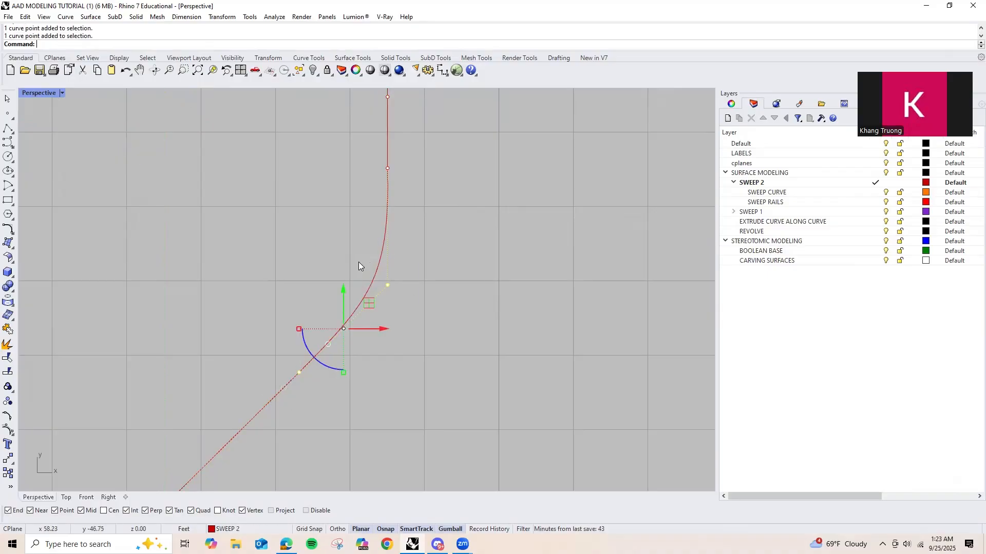
pyautogui.click(360, 266)
pyautogui.click(380, 262)
pyautogui.keyDown('shift'); pyautogui.moveTo(331, 248); pyautogui.dragTo(429, 321); pyautogui.keyUp('shift')
pyautogui.keyDown('shift'); pyautogui.moveTo(363, 149); pyautogui.dragTo(418, 185); pyautogui.keyUp('shift')
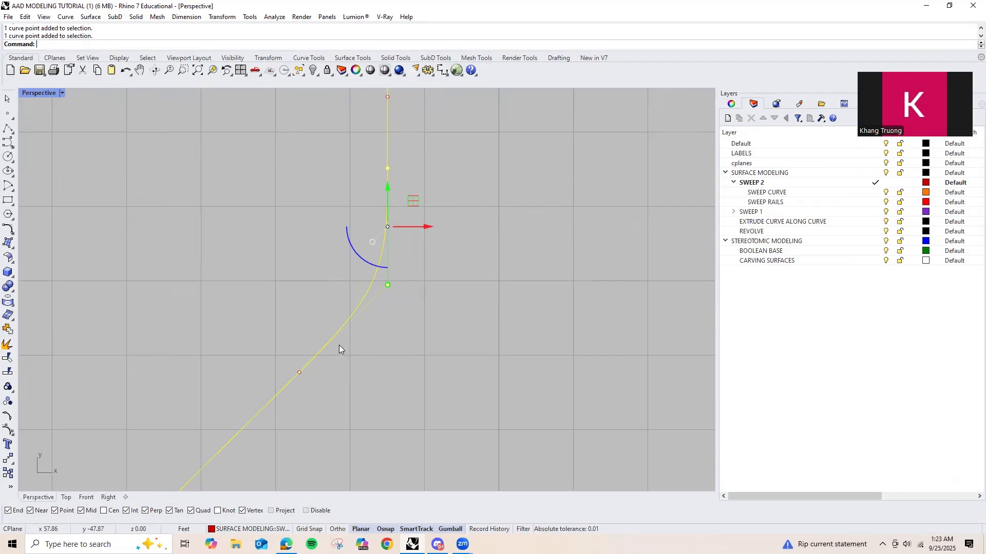
pyautogui.moveTo(370, 153); pyautogui.dragTo(434, 167)
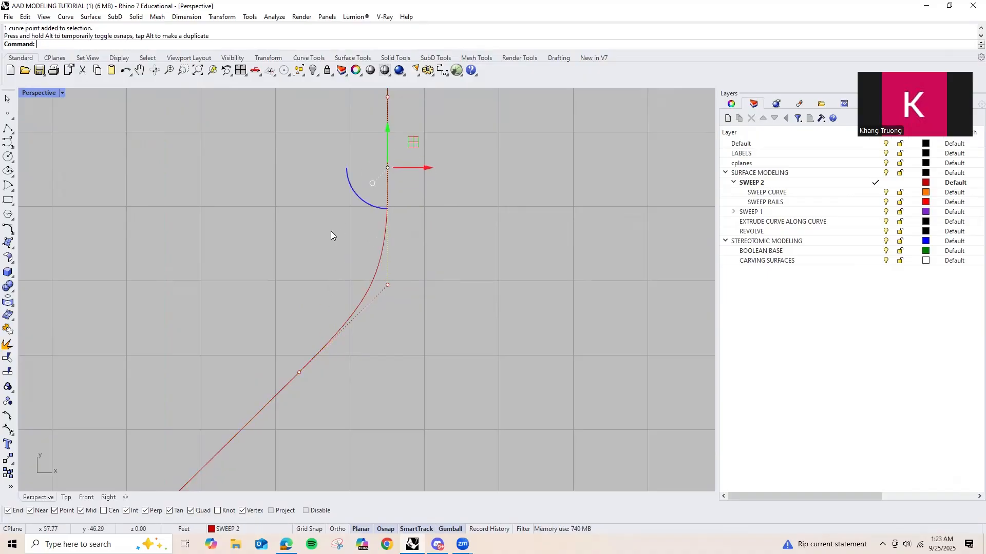
pyautogui.moveTo(332, 235); pyautogui.dragTo(456, 311)
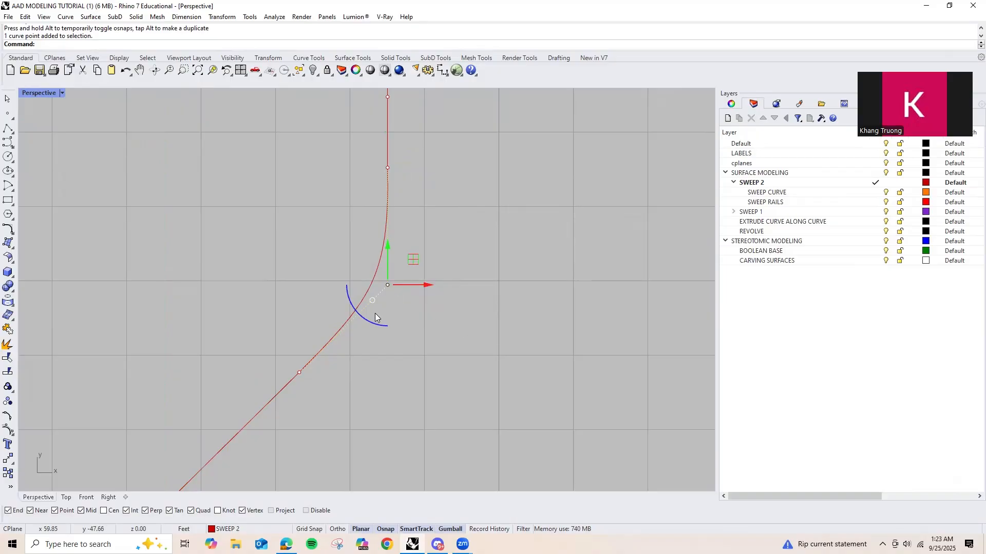
# Step: Examine the control points around the lower bend of the polyline-and-circle example curve, comparing them with the rebuilt curve's bend
pyautogui.scroll(-10, 322, 364)
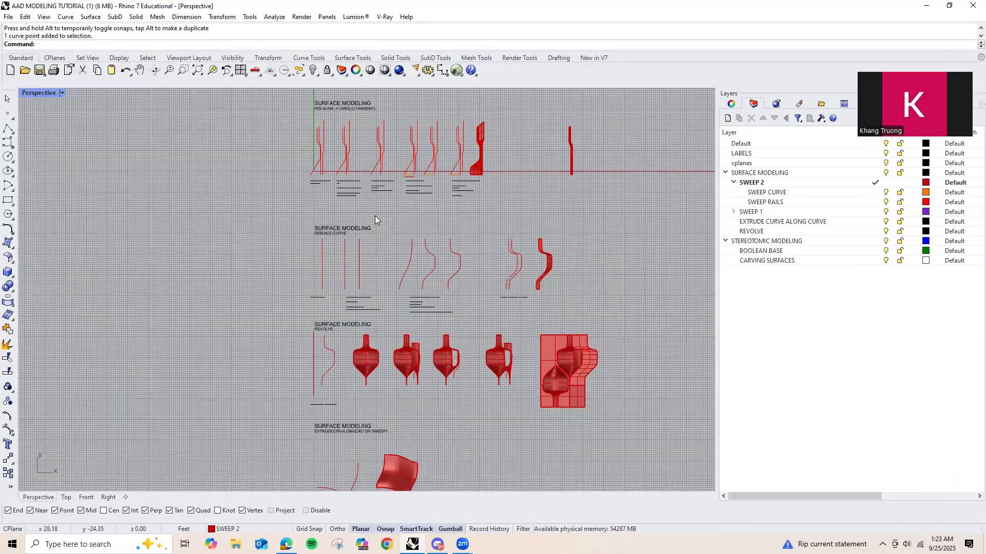
pyautogui.scroll(10, 448, 288)
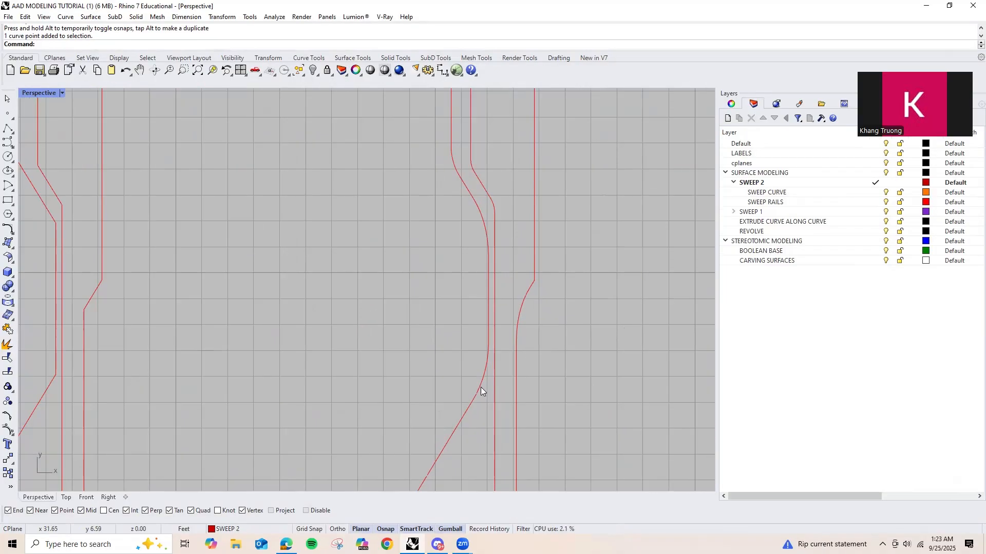
pyautogui.click(474, 389)
pyautogui.scroll(6, 427, 349)
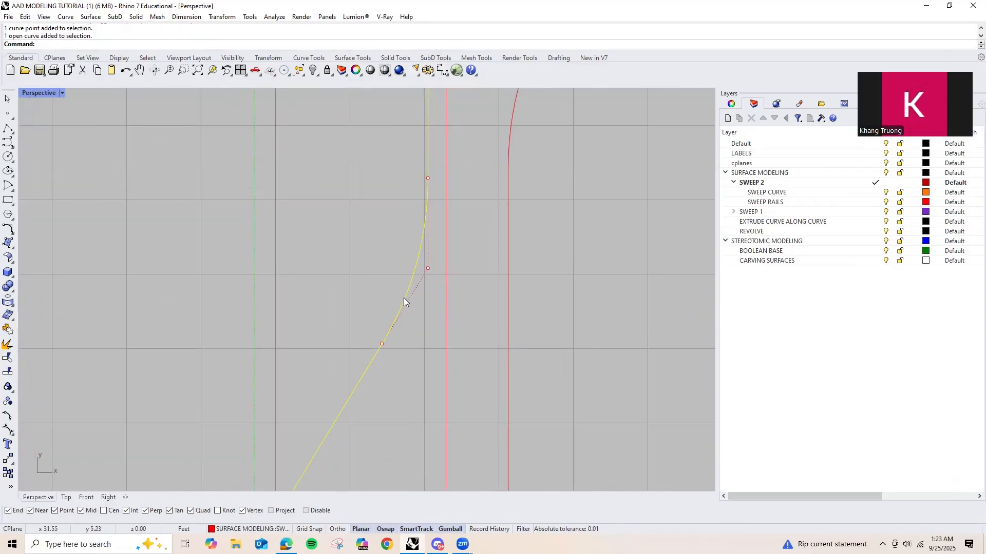
pyautogui.click(428, 178)
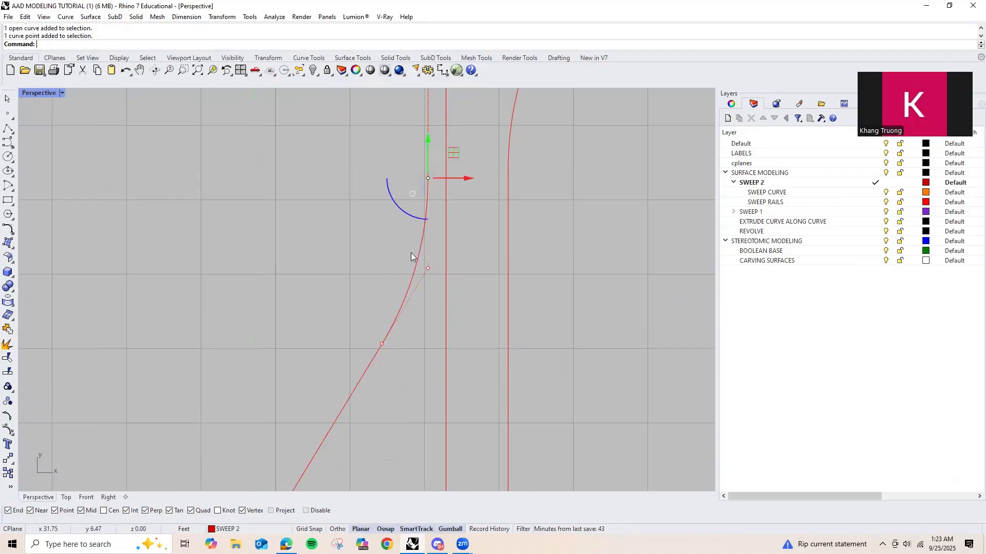
pyautogui.keyDown('shift'); pyautogui.click(427, 268); pyautogui.keyUp('shift')
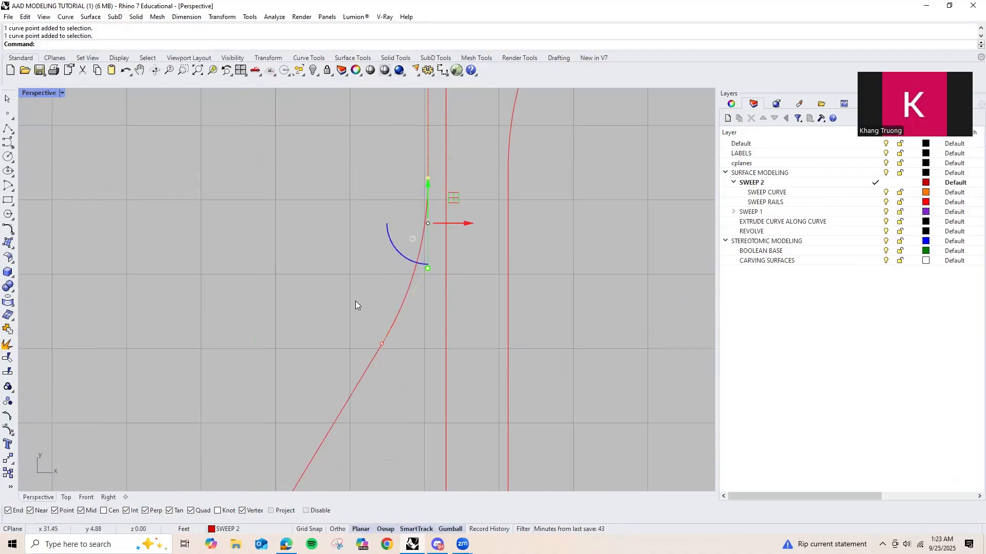
pyautogui.scroll(-12, 411, 222)
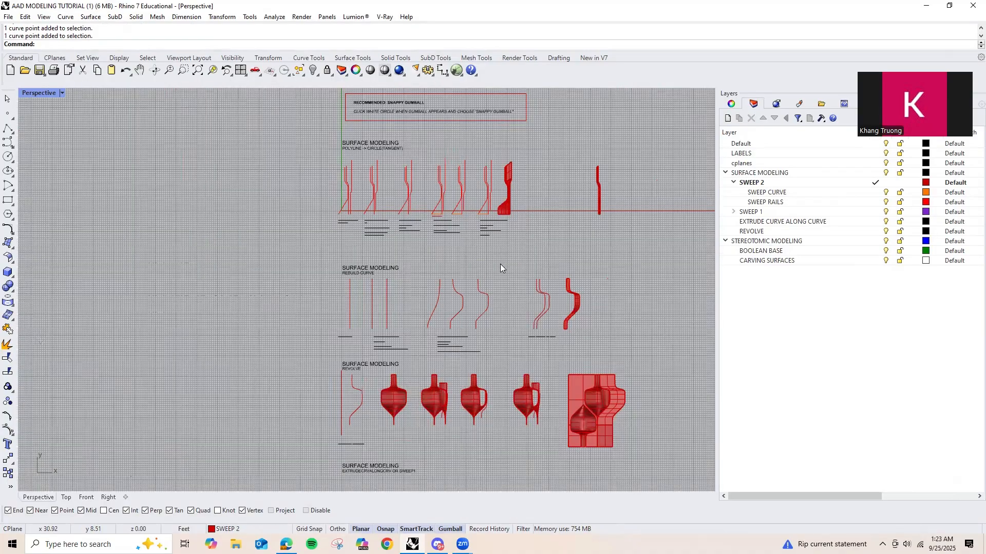
pyautogui.scroll(12, 500, 264)
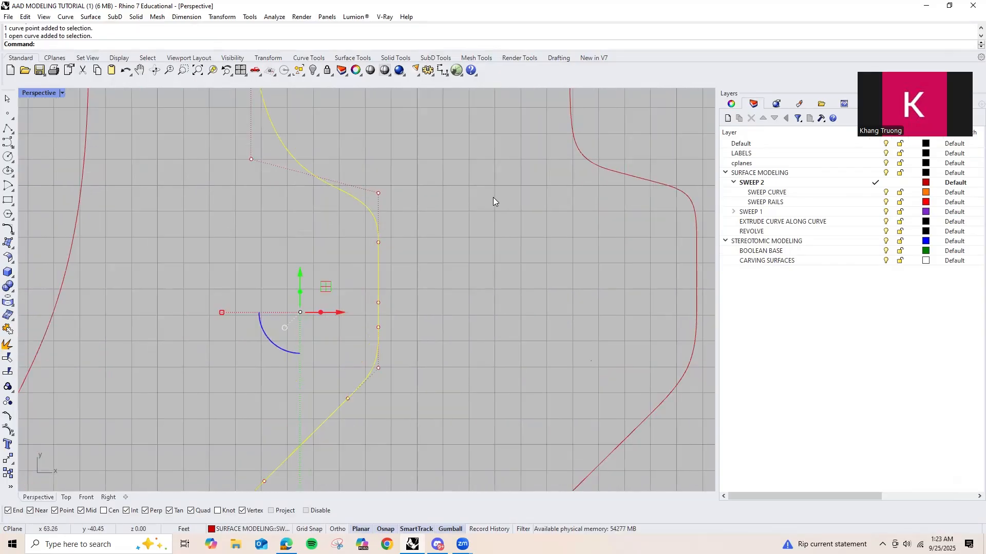
pyautogui.press('Escape')
# Step: Examine the finished surface above the "USE SWEEP 2 OR LOFT" label from several 3D angles, including the control points of its edge curve
pyautogui.scroll(-10, 482, 220)
pyautogui.scroll(5, 527, 234)
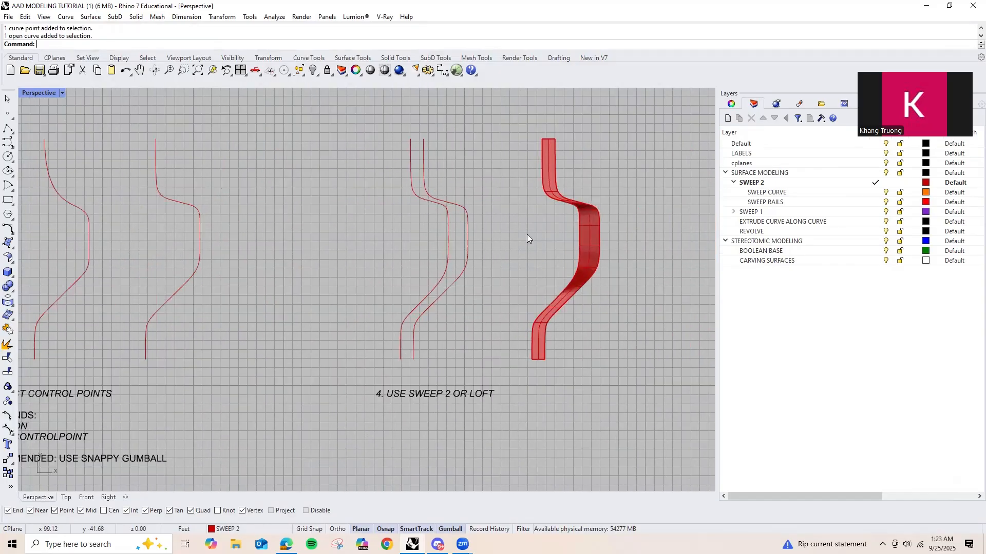
pyautogui.scroll(4, 441, 233)
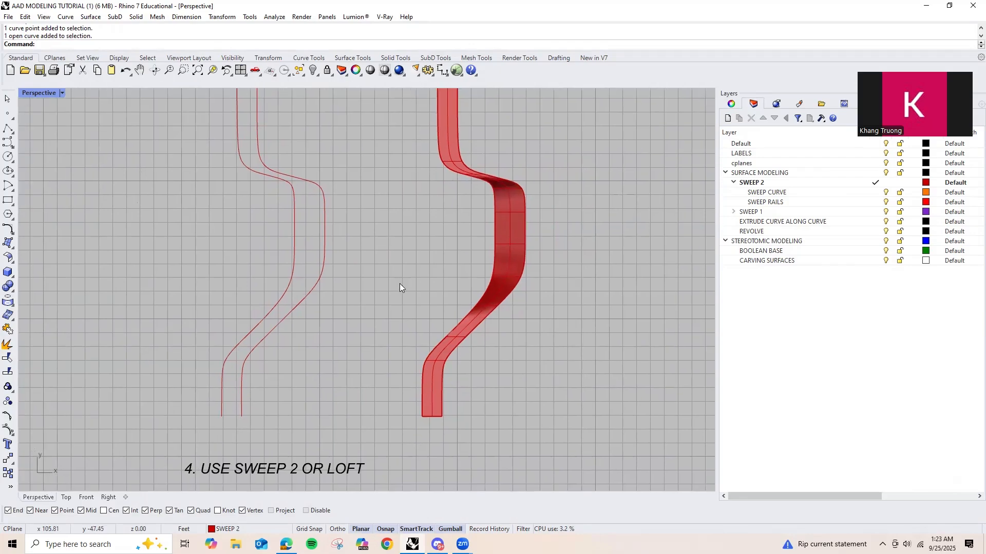
pyautogui.moveTo(400, 288); pyautogui.dragTo(346, 194, button='right')
pyautogui.moveTo(421, 260); pyautogui.dragTo(480, 313, button='right')
pyautogui.click(375, 211)
pyautogui.moveTo(482, 272); pyautogui.dragTo(545, 208, button='right')
pyautogui.moveTo(470, 232); pyautogui.dragTo(386, 244, button='right')
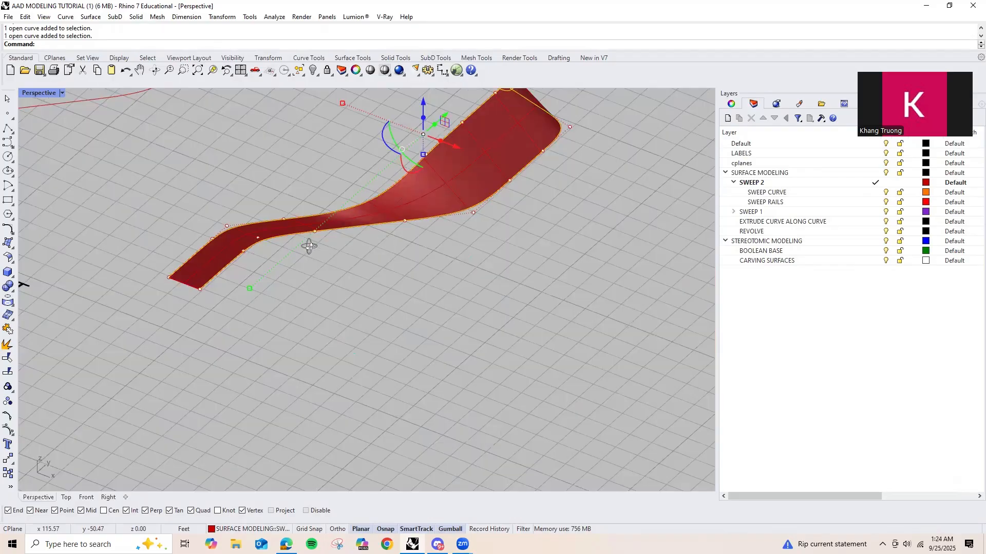
pyautogui.moveTo(550, 234); pyautogui.dragTo(492, 310, button='right')
# Step: Delete the finished example surface in the "USE SWEEP 2 OR LOFT" example, keeping its two edge curves
pyautogui.click(463, 191)
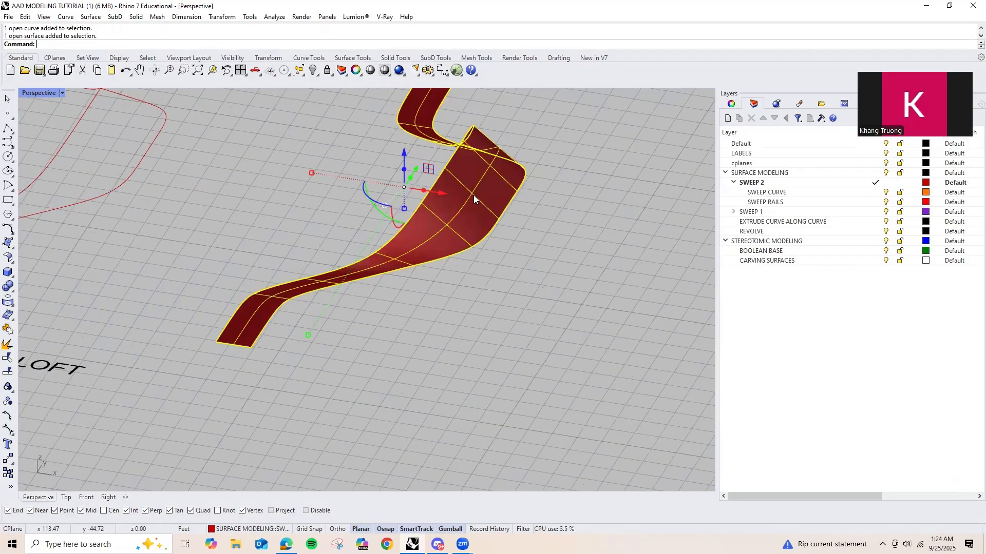
pyautogui.press('Delete')
pyautogui.scroll(-3, 388, 192)
# Step: Loft a surface between the two edge curves with Normal style and no simplification of the cross-sections
pyautogui.click(388, 189)
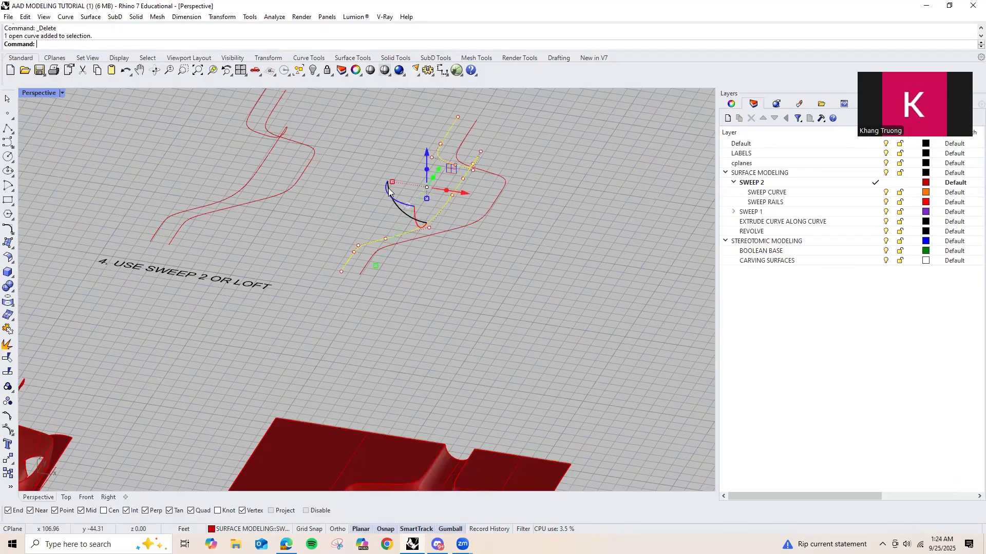
pyautogui.write('Loft')
pyautogui.press('Return')
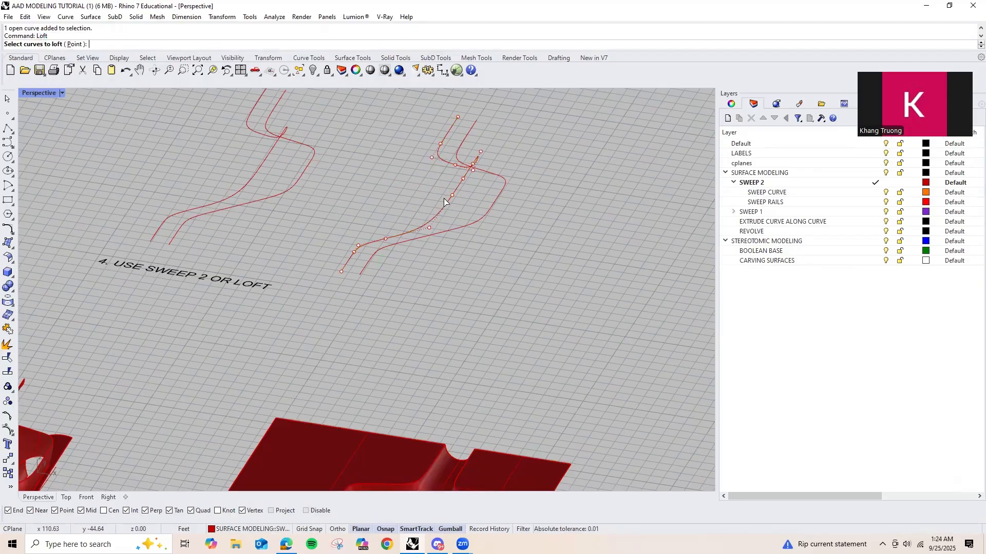
pyautogui.scroll(2, 431, 201)
pyautogui.click(466, 184)
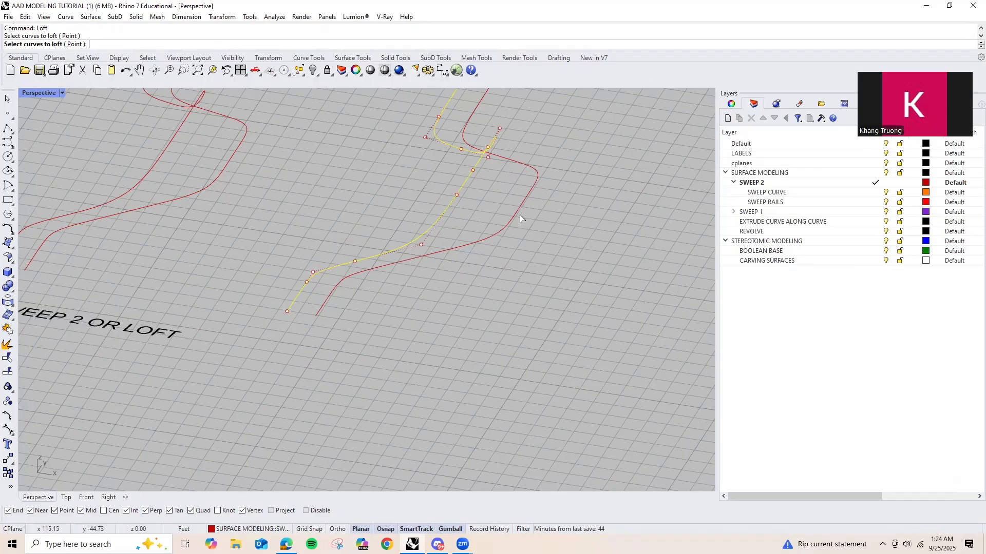
pyautogui.click(519, 215)
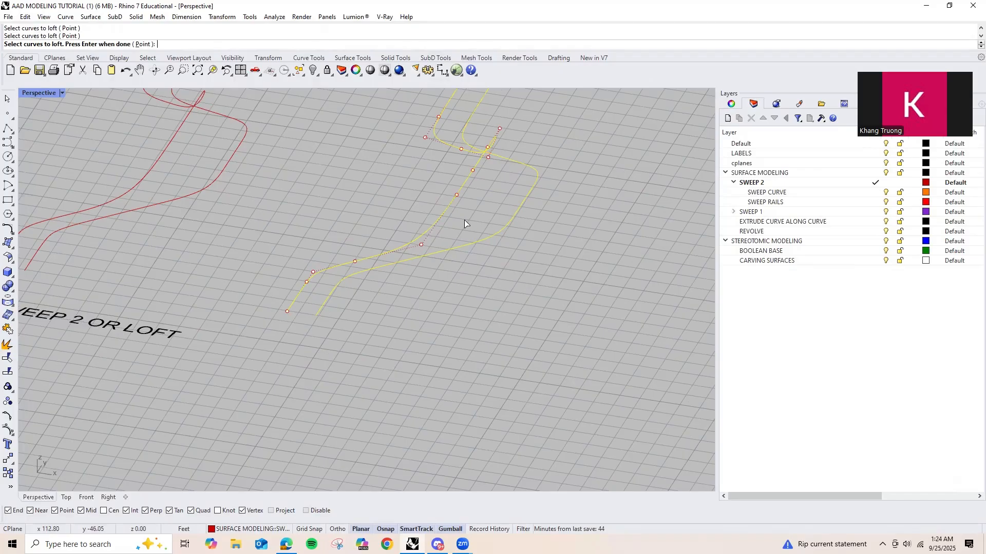
pyautogui.press('Return')
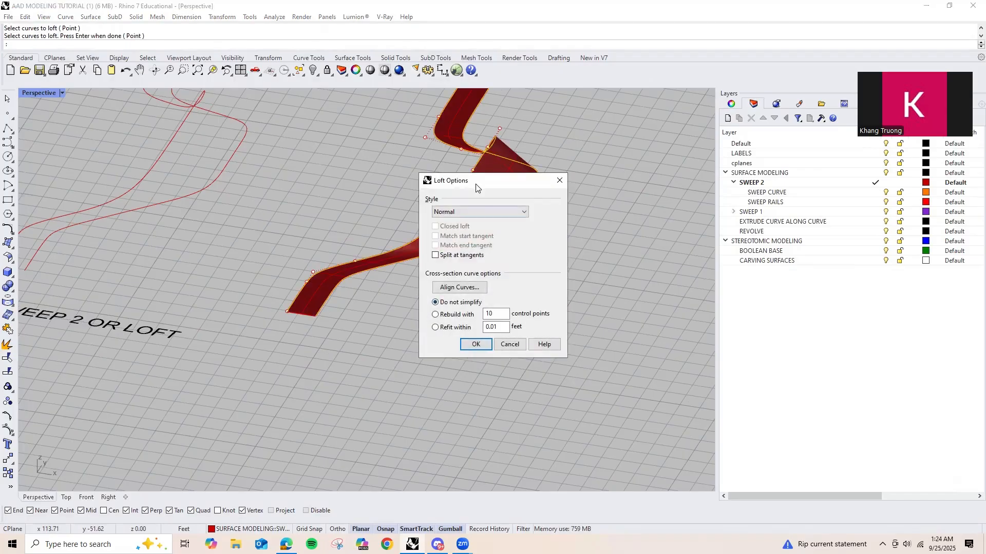
pyautogui.moveTo(476, 181); pyautogui.dragTo(602, 166)
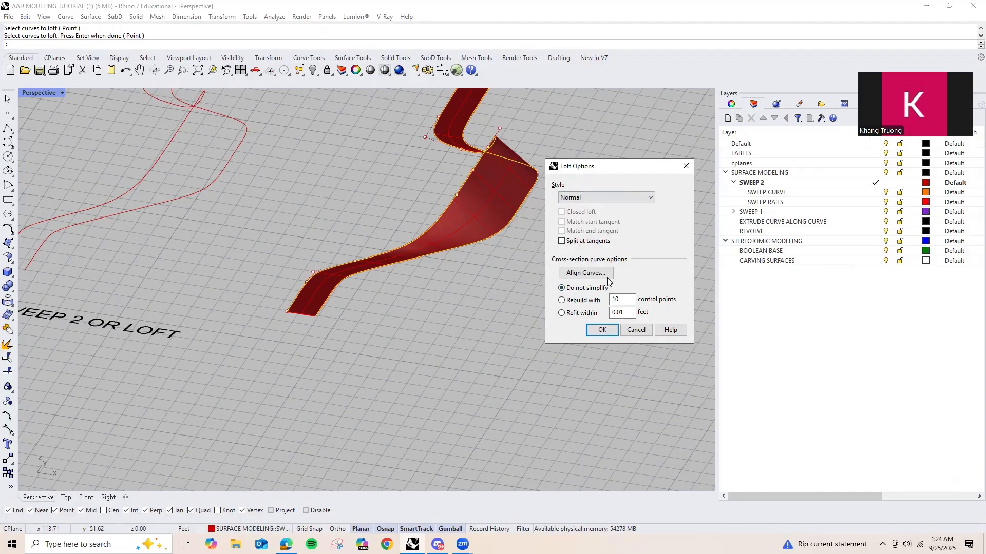
pyautogui.click(602, 331)
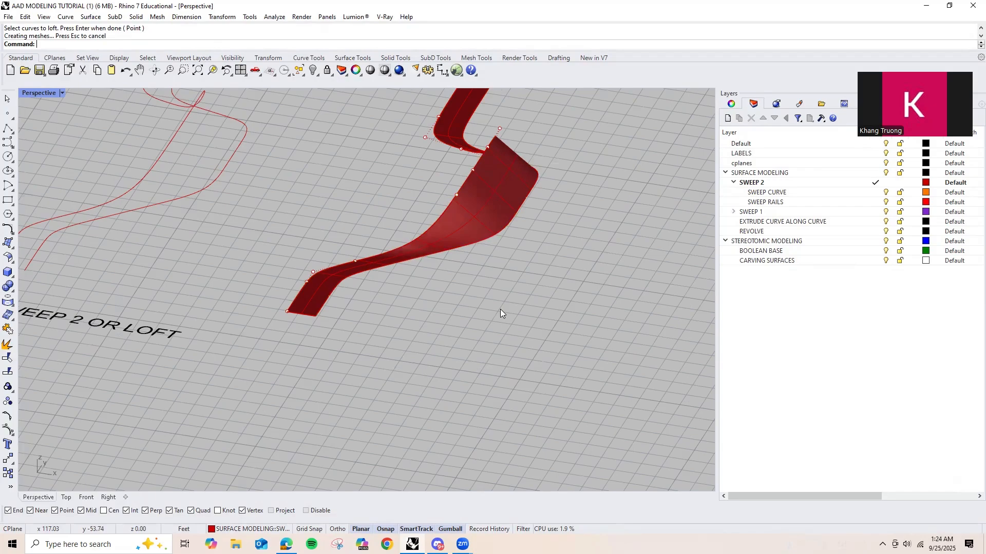
pyautogui.press('Escape')
# Step: Select the profile curve in the Revolve example and examine it beside the revolved shapes
pyautogui.moveTo(482, 282); pyautogui.dragTo(464, 339, button='right')
pyautogui.scroll(-5, 601, 251)
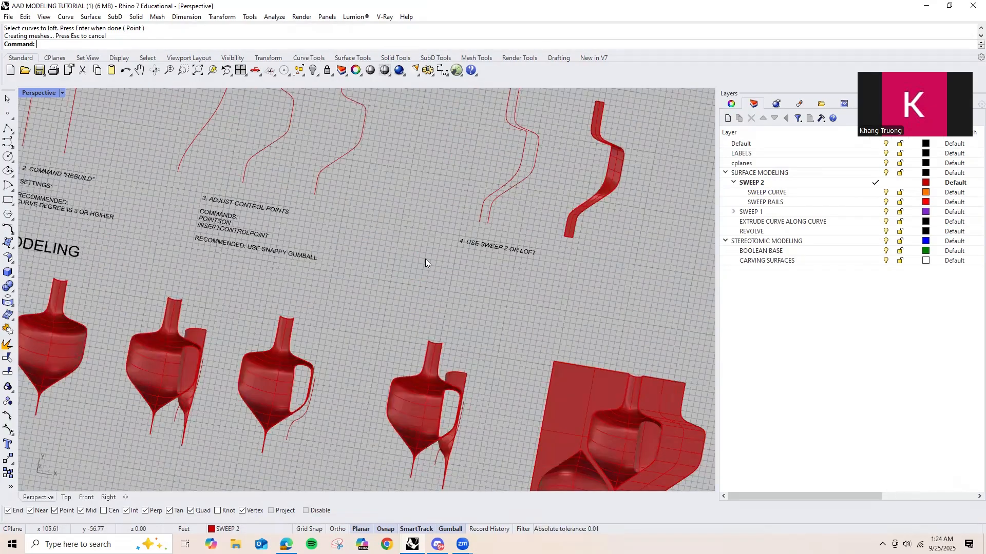
pyautogui.press('Home')
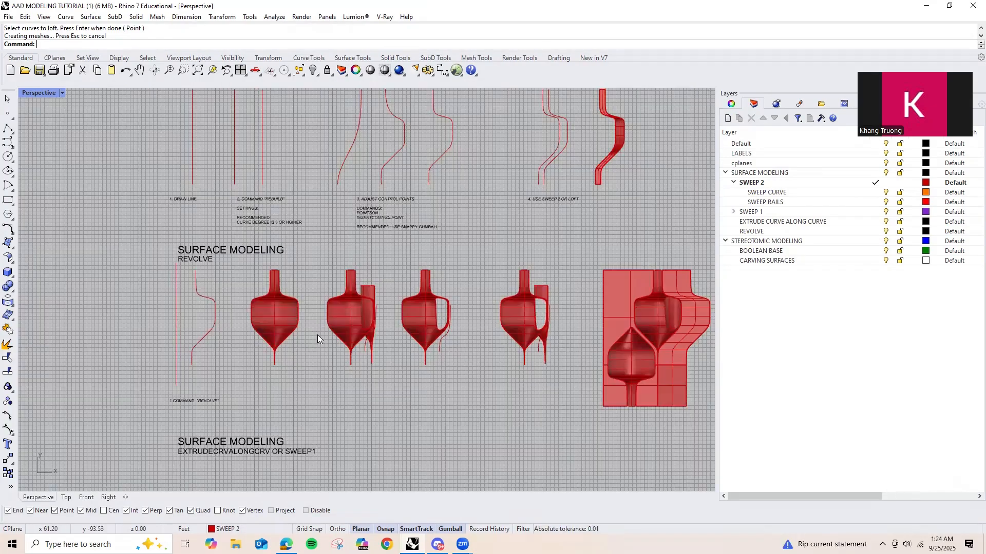
pyautogui.scroll(10, 332, 296)
pyautogui.moveTo(311, 274); pyautogui.dragTo(231, 249)
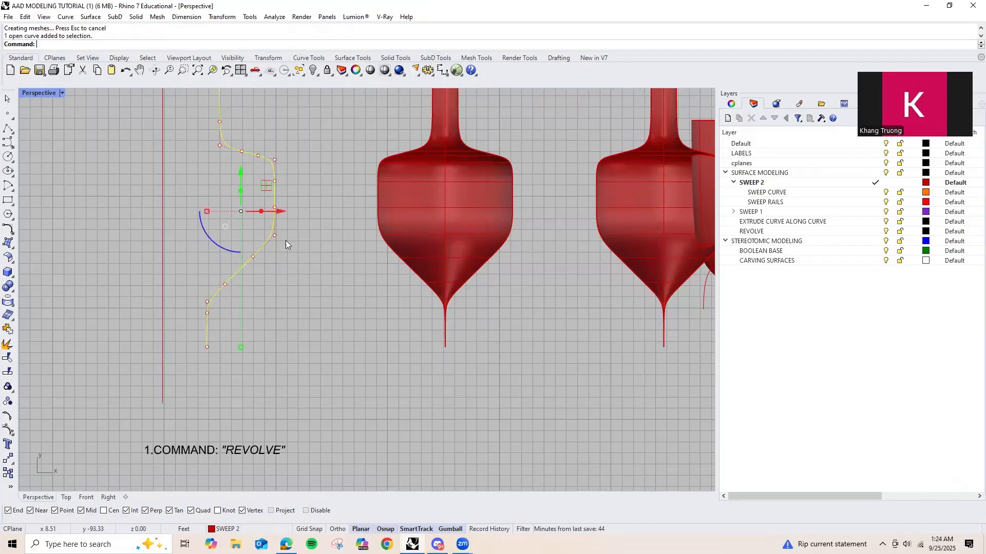
pyautogui.scroll(-4, 272, 235)
pyautogui.scroll(2, 275, 276)
pyautogui.moveTo(276, 276); pyautogui.dragTo(273, 254, button='right')
pyautogui.moveTo(316, 307); pyautogui.dragTo(302, 308, button='right')
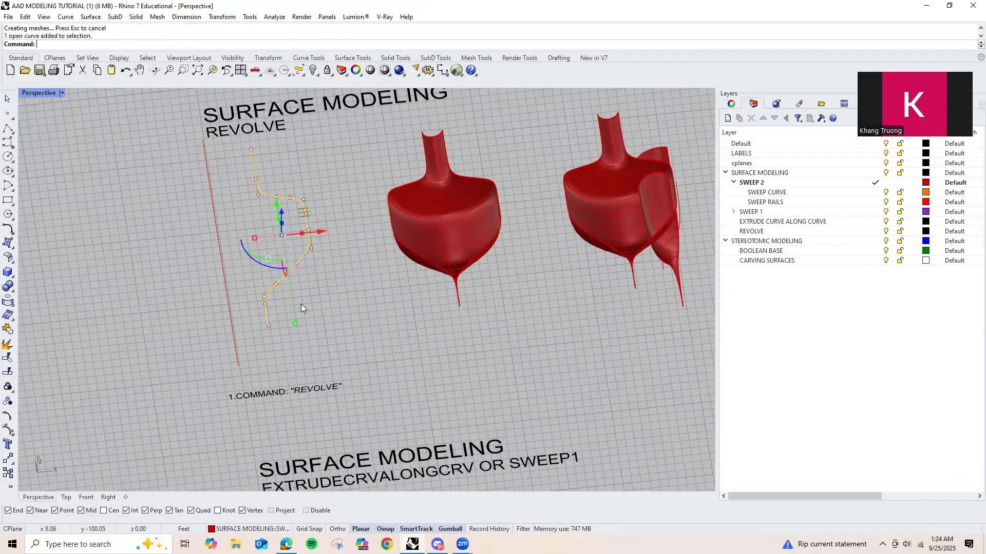
pyautogui.press('Home')
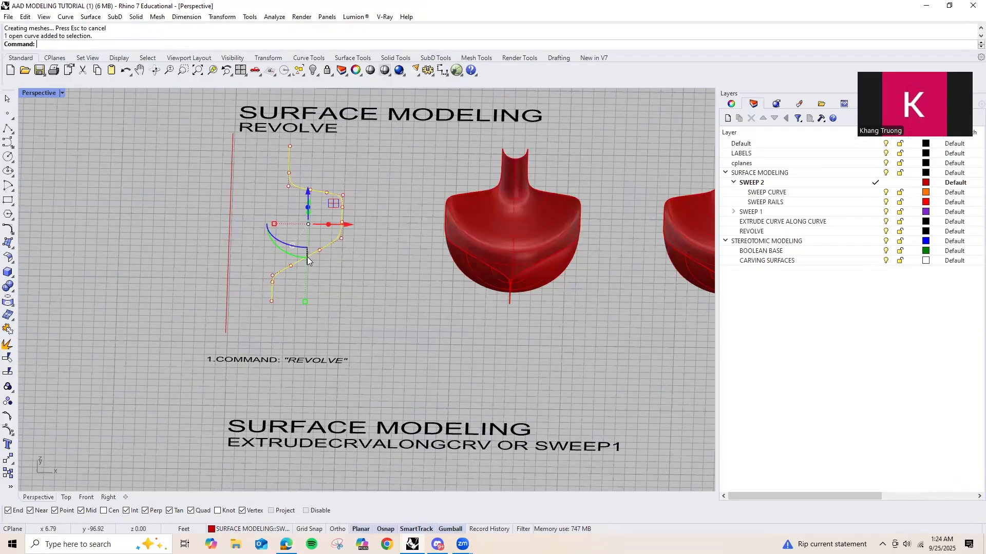
# Step: Start a Revolve of the profile curve about an axis running up from its lower end, and pick the start angle
pyautogui.write('revolve')
pyautogui.press('Return')
pyautogui.scroll(3, 287, 241)
pyautogui.click(257, 333)
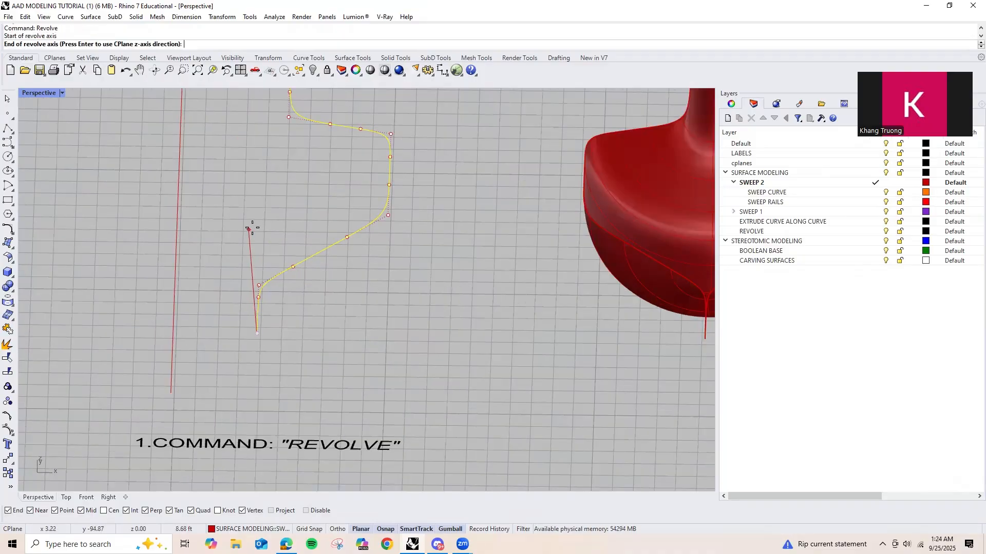
pyautogui.click(254, 225)
pyautogui.click(457, 303)
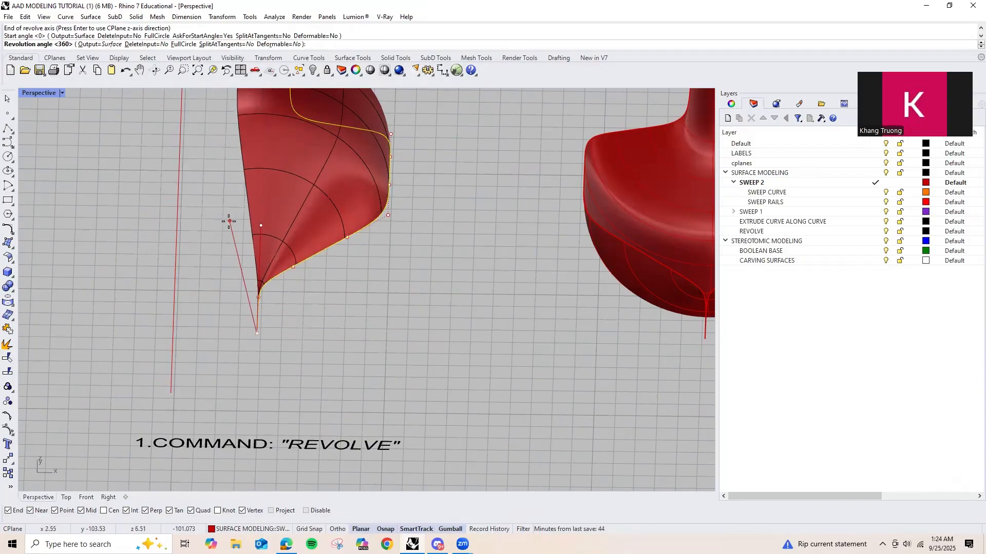
# Step: Preview the revolved surface in 3D with revolution angles such as 30 and 120 degrees, and cancel the Revolve
pyautogui.scroll(-4, 319, 274)
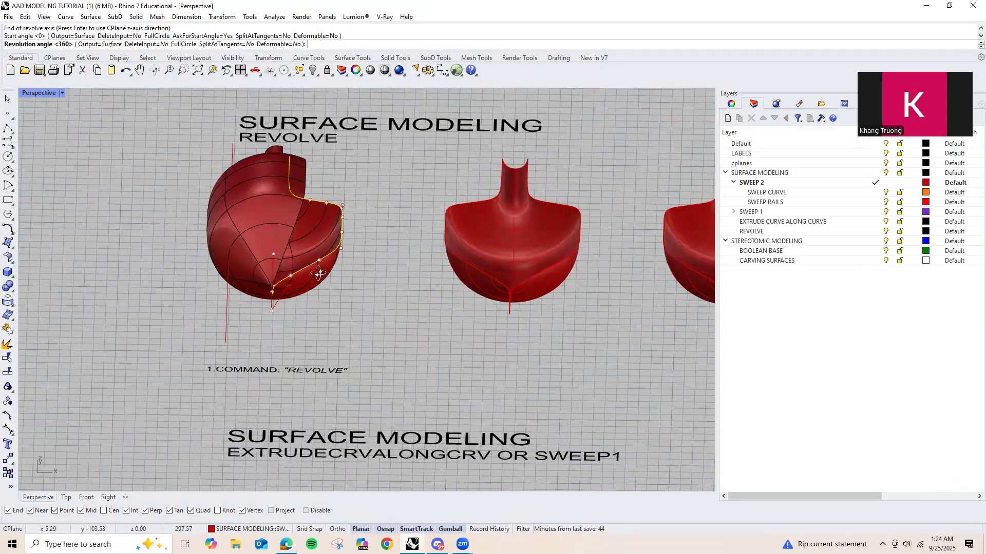
pyautogui.scroll(-3, 319, 275)
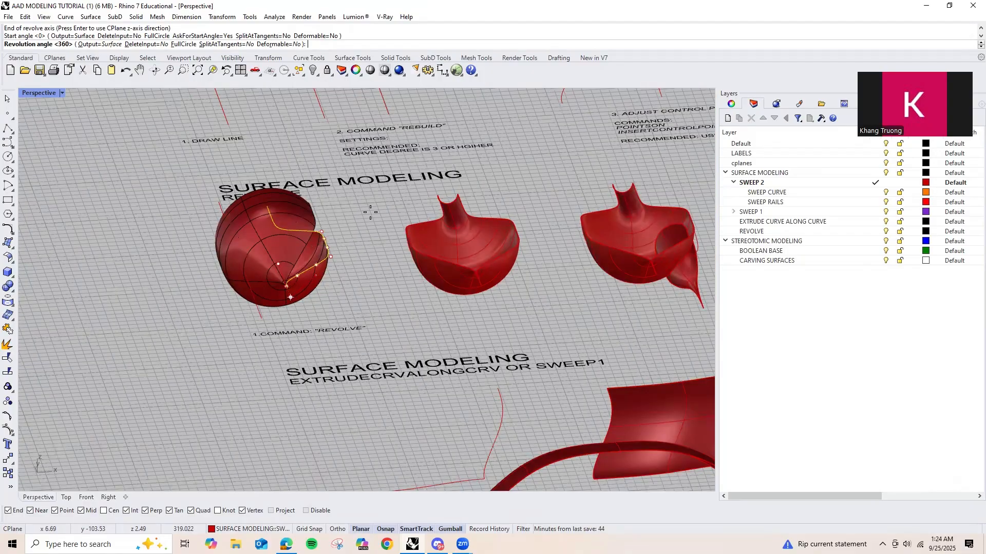
pyautogui.moveTo(370, 212); pyautogui.dragTo(336, 187, button='right')
pyautogui.scroll(3, 337, 187)
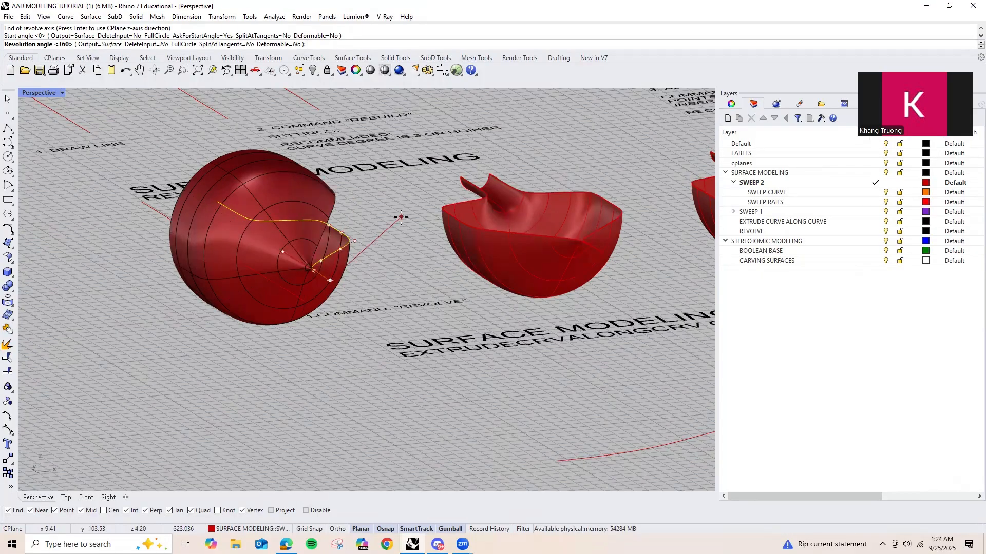
pyautogui.write('30')
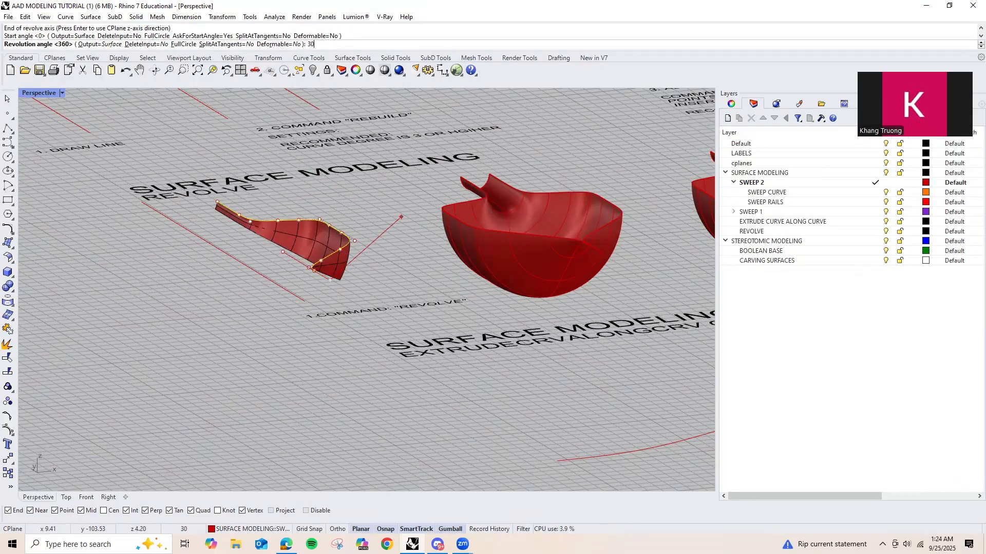
pyautogui.press('BackSpace')
pyautogui.press('BackSpace')
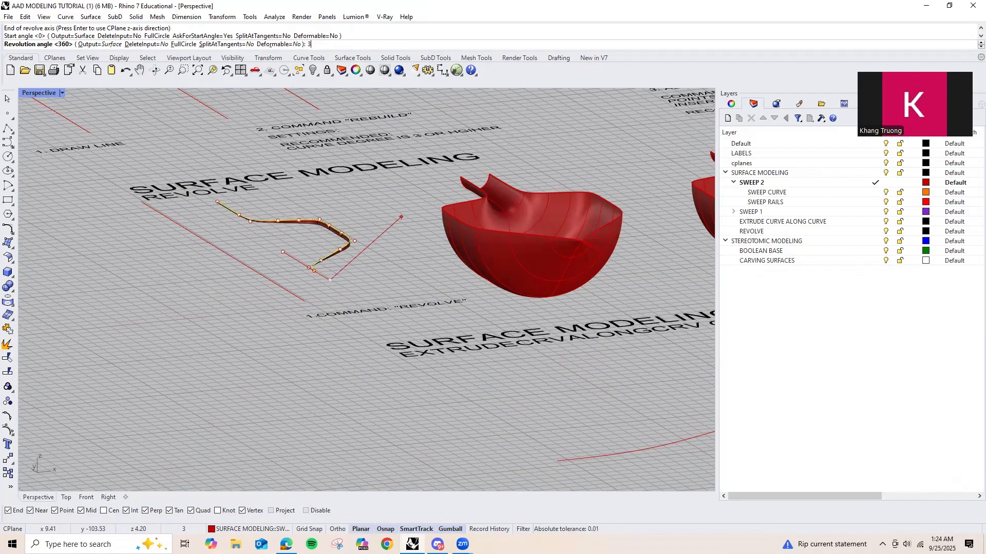
pyautogui.write('120')
pyautogui.press('BackSpace')
pyautogui.press('BackSpace')
pyautogui.press('BackSpace')
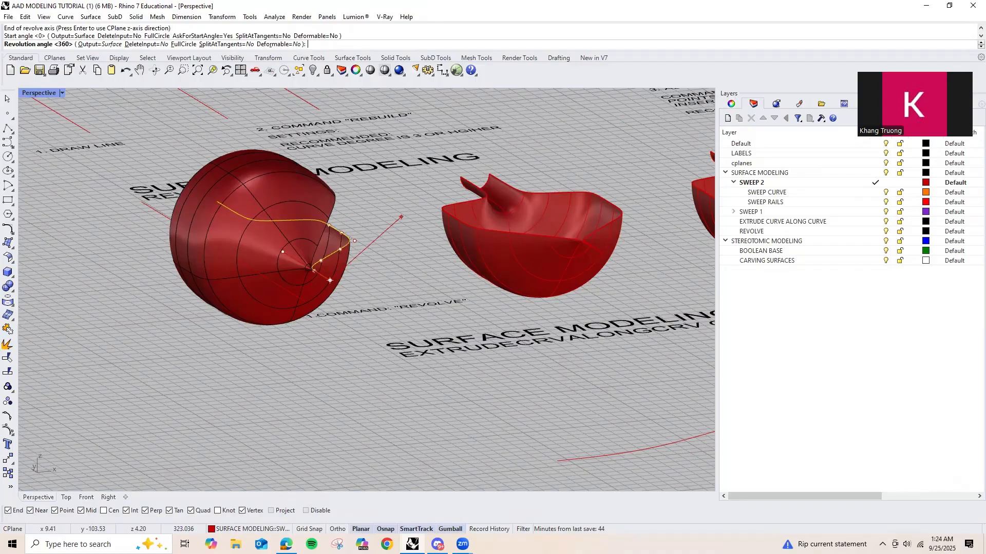
pyautogui.press('Escape')
# Step: Examine the second revolved example, where a smaller surface intersects the main body, and compare it with the trimmed version beside it
pyautogui.scroll(-3, 394, 252)
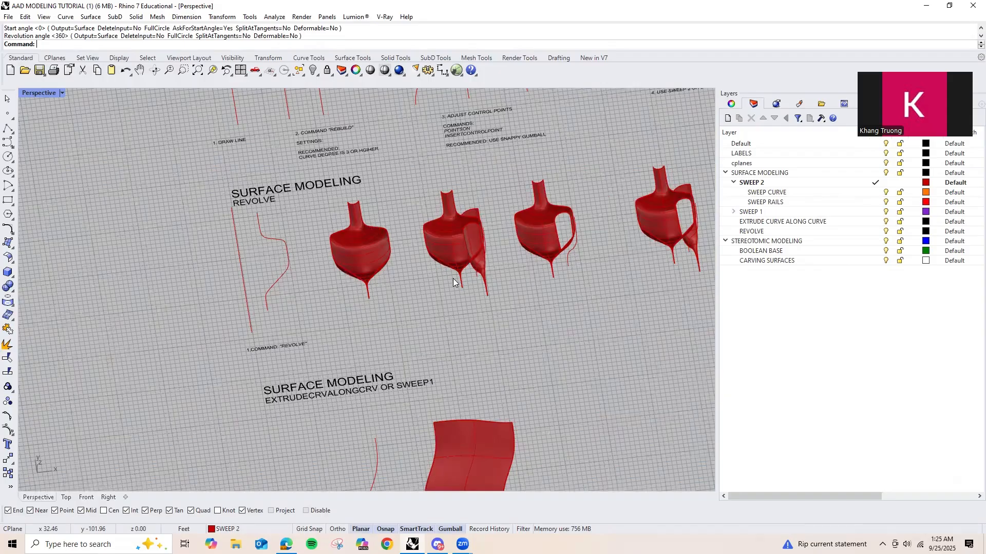
pyautogui.press('Home')
pyautogui.scroll(3, 455, 282)
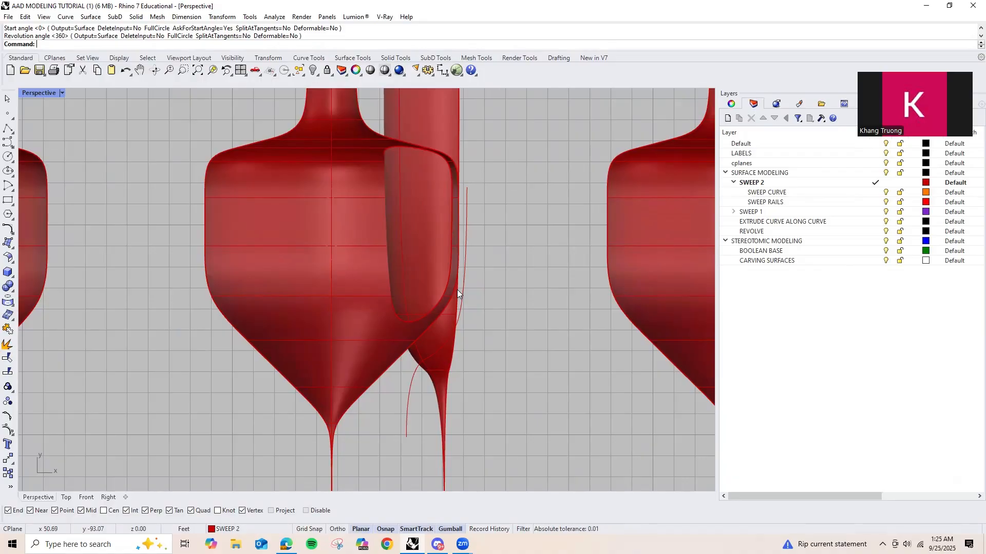
pyautogui.scroll(-4, 457, 289)
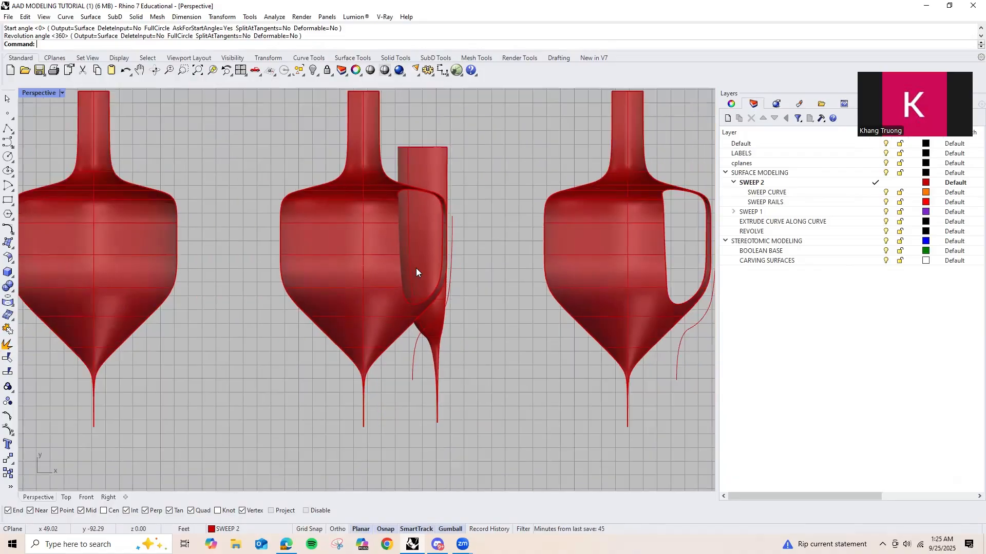
pyautogui.scroll(2, 307, 230)
pyautogui.click(307, 232)
pyautogui.click(393, 231)
pyautogui.scroll(4, 278, 238)
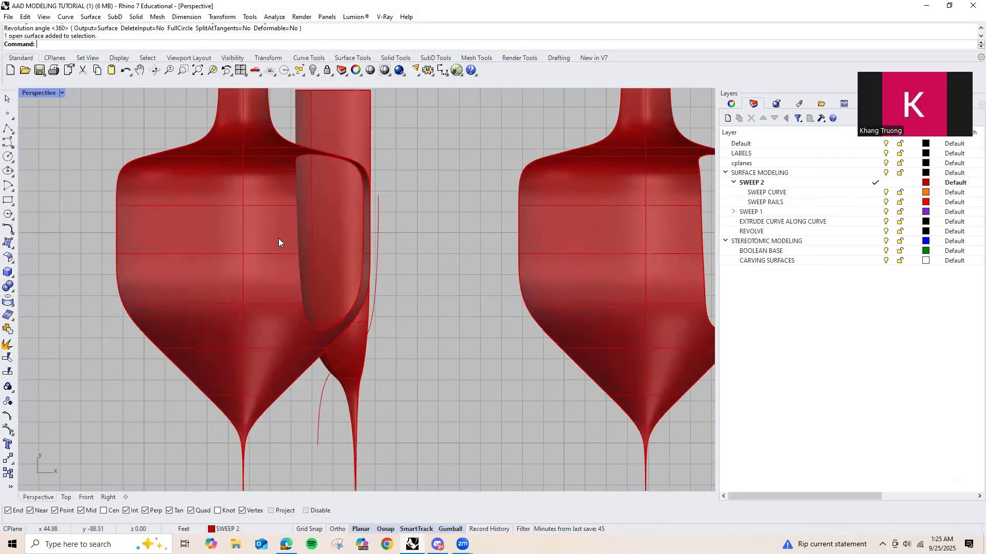
# Step: Compare the revolved body with its intersecting side surface and the trimmed versions from several angles
pyautogui.scroll(-4, 374, 255)
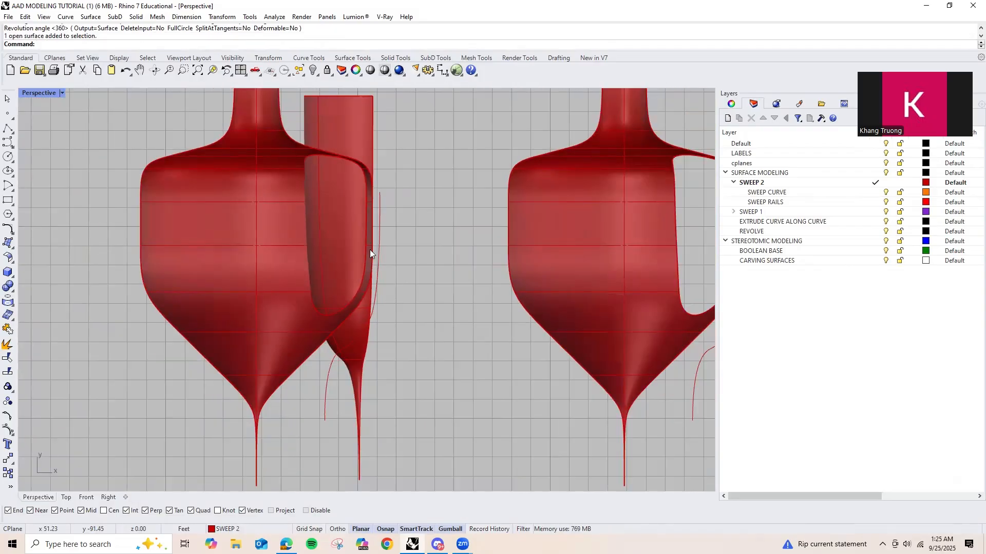
pyautogui.moveTo(370, 249); pyautogui.dragTo(421, 174, button='right')
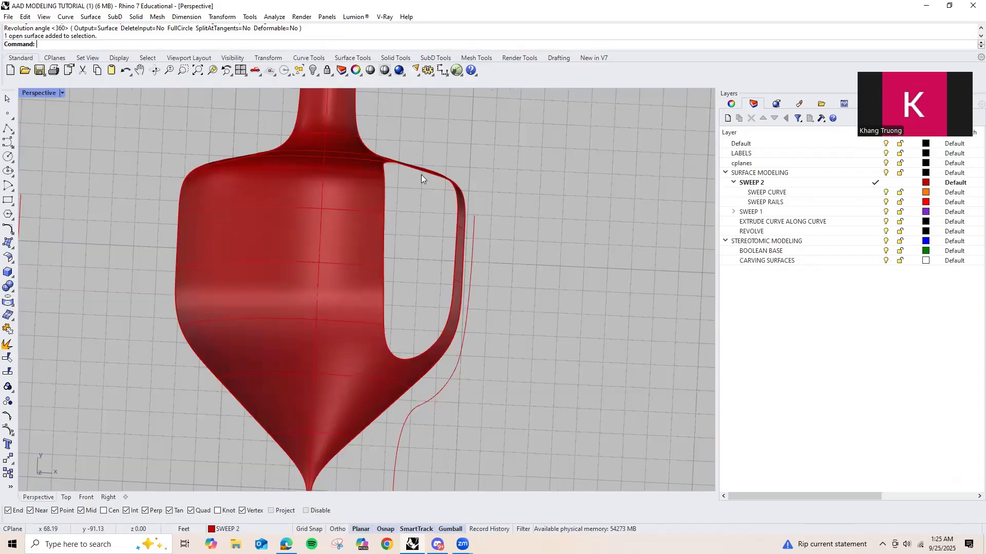
pyautogui.scroll(-3, 488, 252)
pyautogui.scroll(2, 494, 248)
pyautogui.scroll(2, 416, 272)
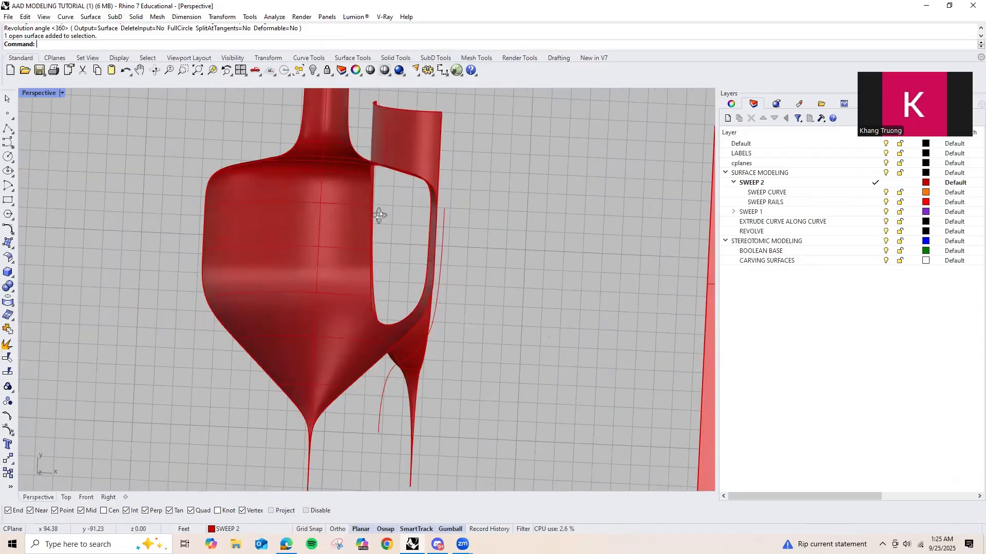
pyautogui.moveTo(378, 213); pyautogui.dragTo(419, 238, button='right')
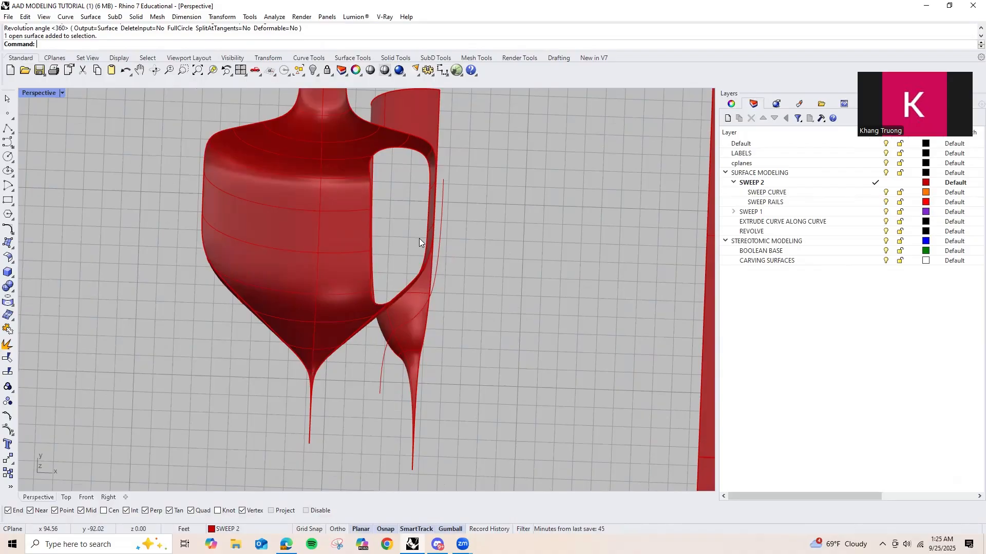
pyautogui.moveTo(419, 238); pyautogui.dragTo(450, 280, button='right')
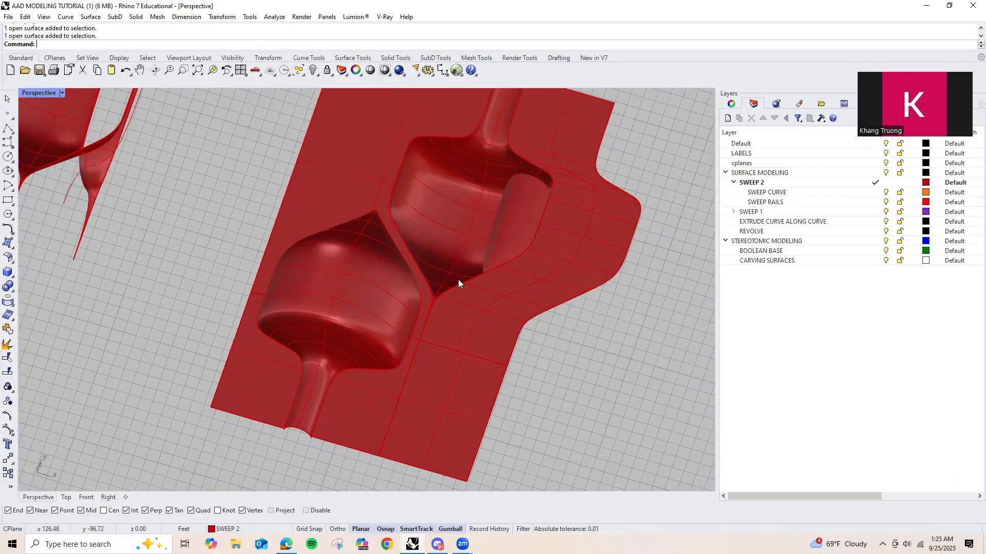
# Step: Examine the combined panel where two opposed revolved shapes are set into the flat surface, from above and in 3D
pyautogui.moveTo(458, 279); pyautogui.dragTo(397, 238, button='right')
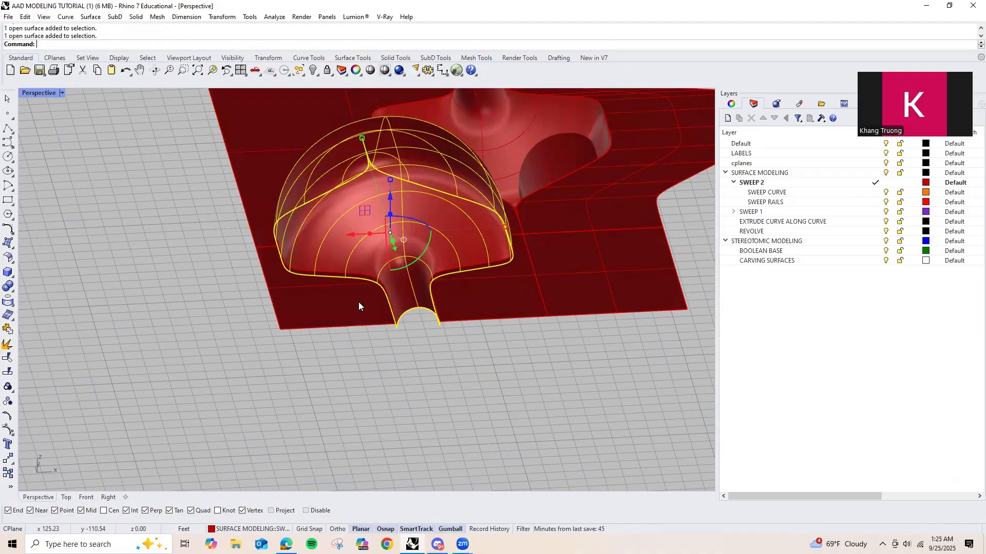
pyautogui.press('Escape')
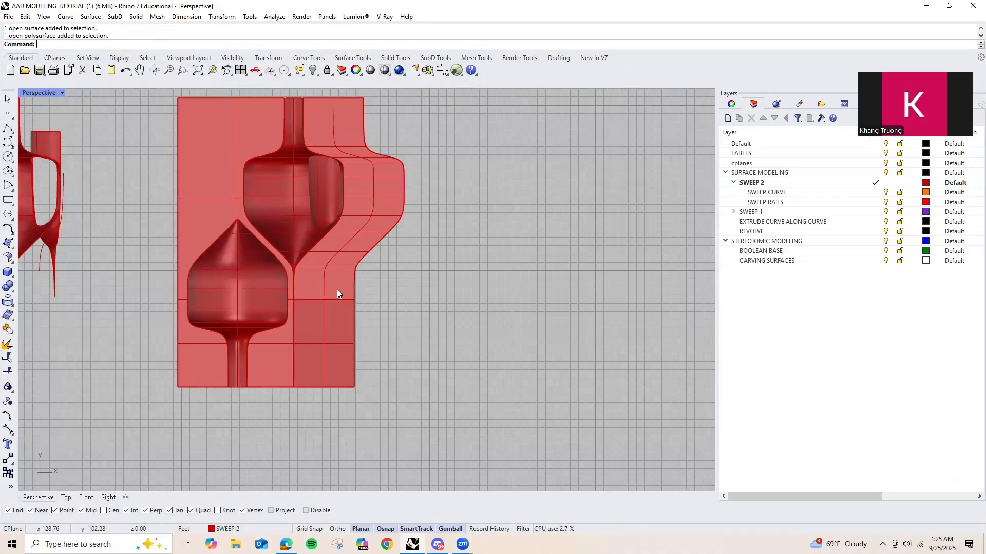
pyautogui.scroll(3, 287, 198)
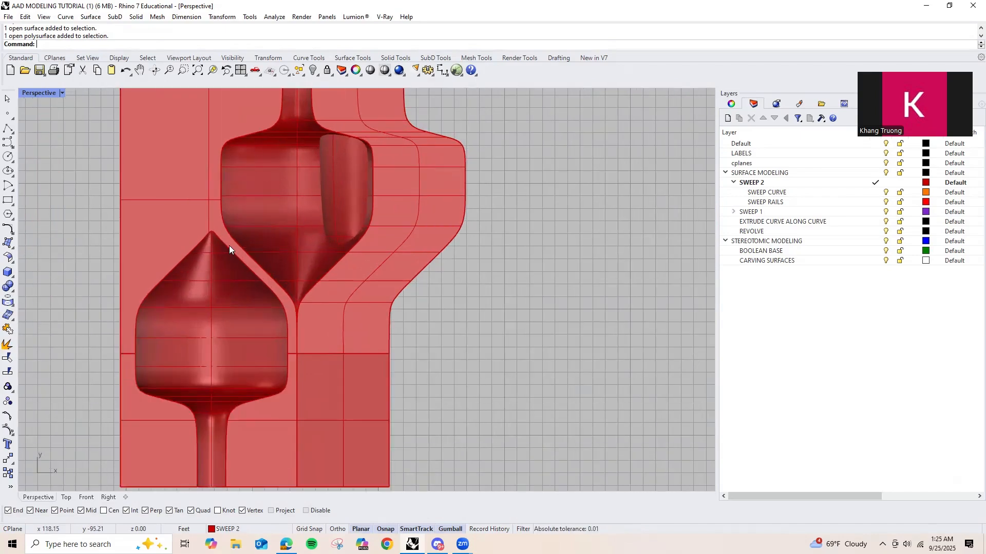
pyautogui.scroll(-2, 277, 209)
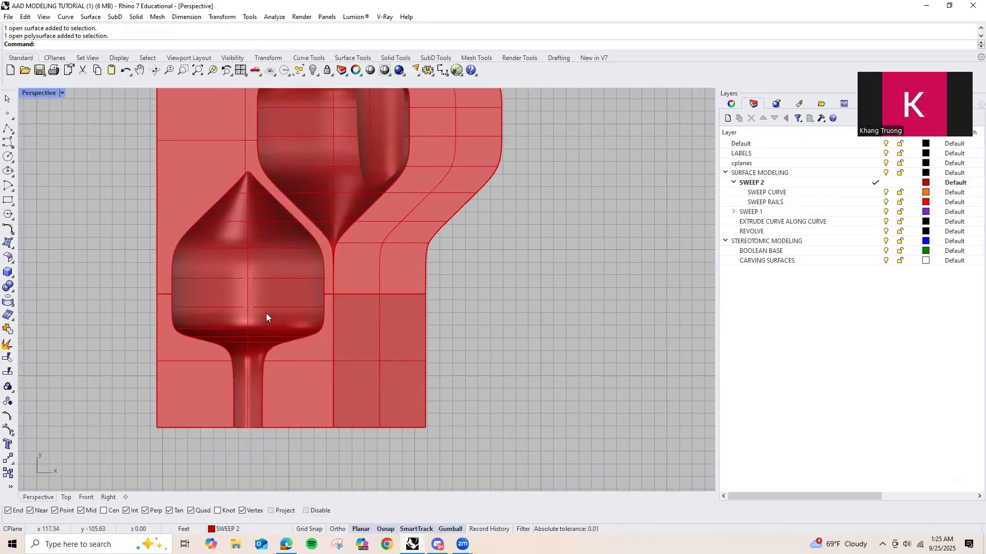
pyautogui.scroll(-2, 293, 252)
pyautogui.scroll(2, 272, 248)
pyautogui.scroll(-2, 266, 246)
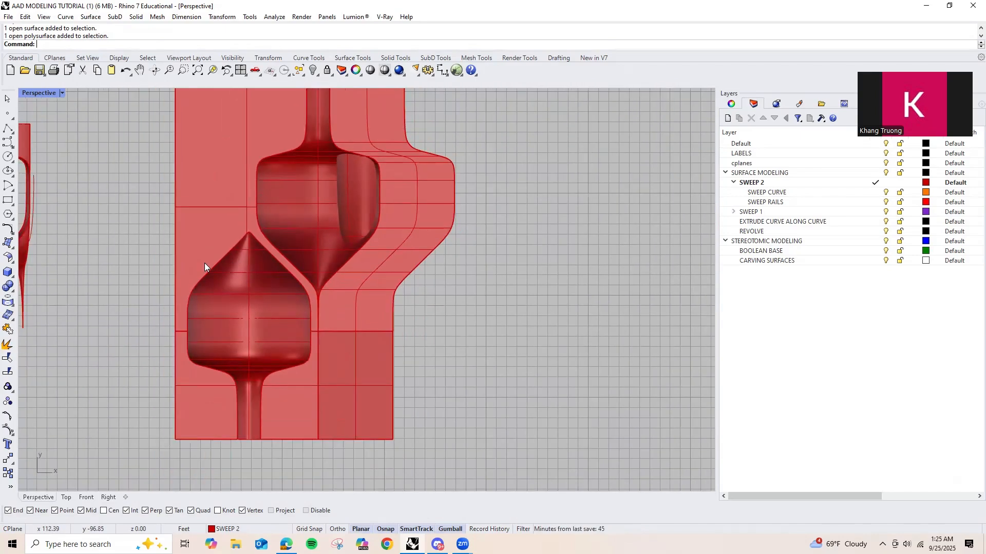
pyautogui.scroll(2, 283, 256)
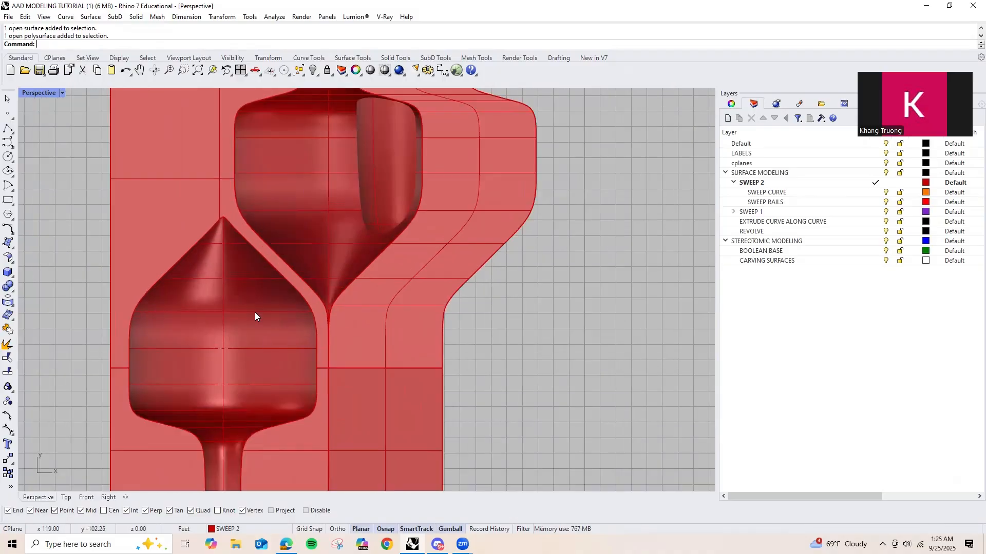
pyautogui.scroll(-10, 365, 245)
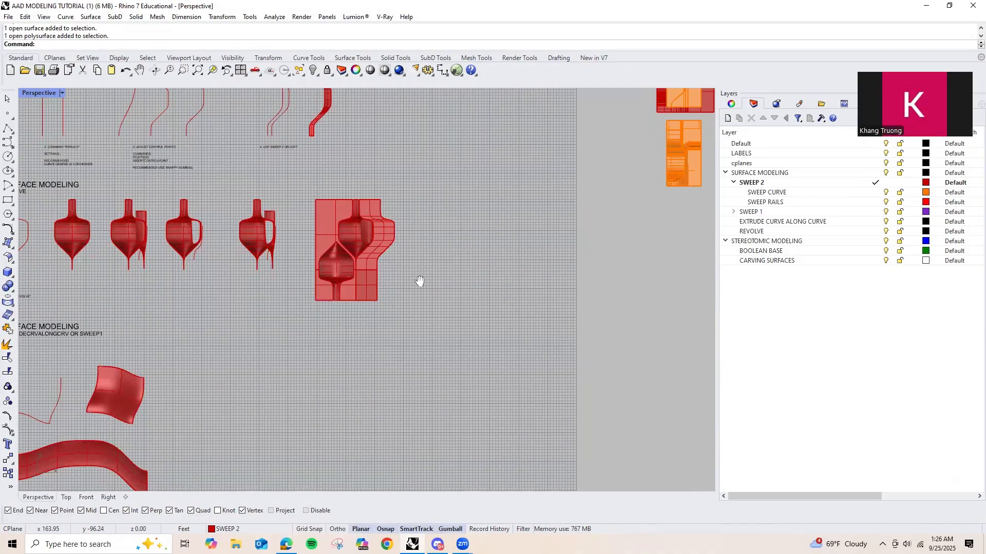
pyautogui.scroll(8, 302, 300)
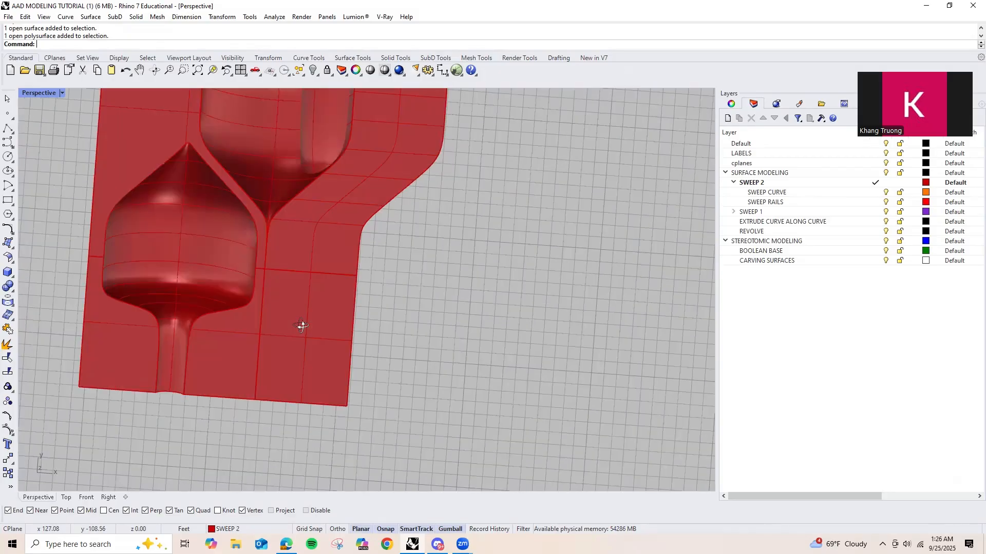
# Step: Select the upper revolved surface and then the surrounding panel surfaces to inspect how they meet, and clear the selection
pyautogui.moveTo(313, 311); pyautogui.dragTo(249, 259, button='right')
pyautogui.click(341, 219)
pyautogui.keyDown('shift'); pyautogui.moveTo(354, 288); pyautogui.dragTo(382, 328, button='right'); pyautogui.keyUp('shift')
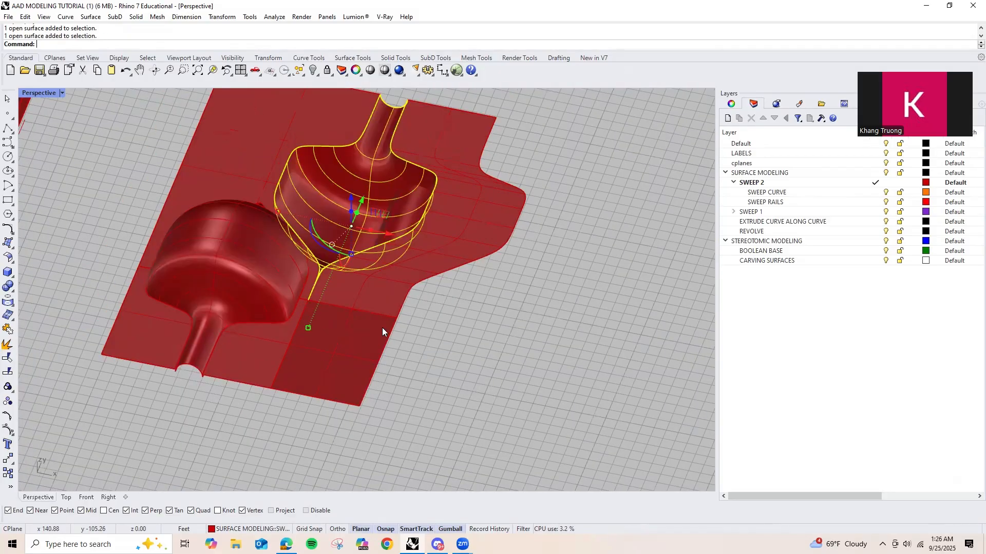
pyautogui.press('Escape')
pyautogui.scroll(4, 382, 328)
pyautogui.click(412, 265)
pyautogui.keyDown('shift'); pyautogui.click(209, 349); pyautogui.keyUp('shift')
pyautogui.scroll(-3, 330, 387)
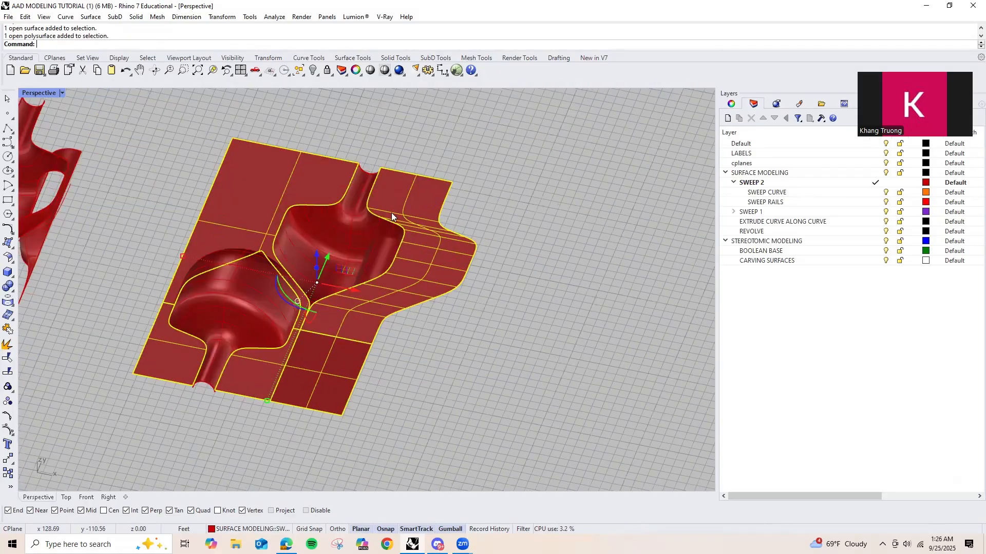
pyautogui.scroll(-5, 414, 299)
pyautogui.press('Escape')
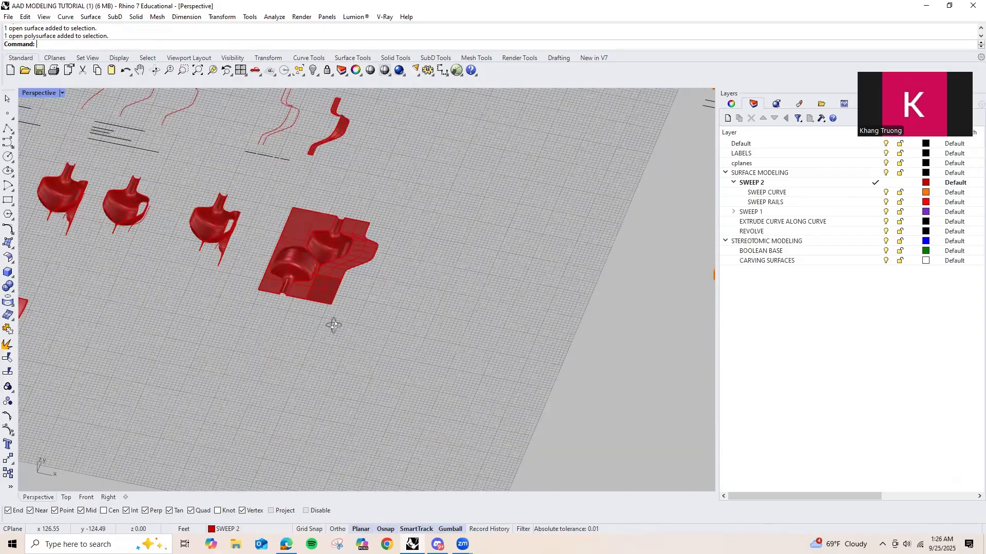
# Step: Examine the ExtrudeCrvAlongCrv or Sweep1 example, comparing its two touching curves with the finished patch and the wavy strip
pyautogui.moveTo(327, 358); pyautogui.dragTo(365, 310, button='right')
pyautogui.scroll(2, 365, 310)
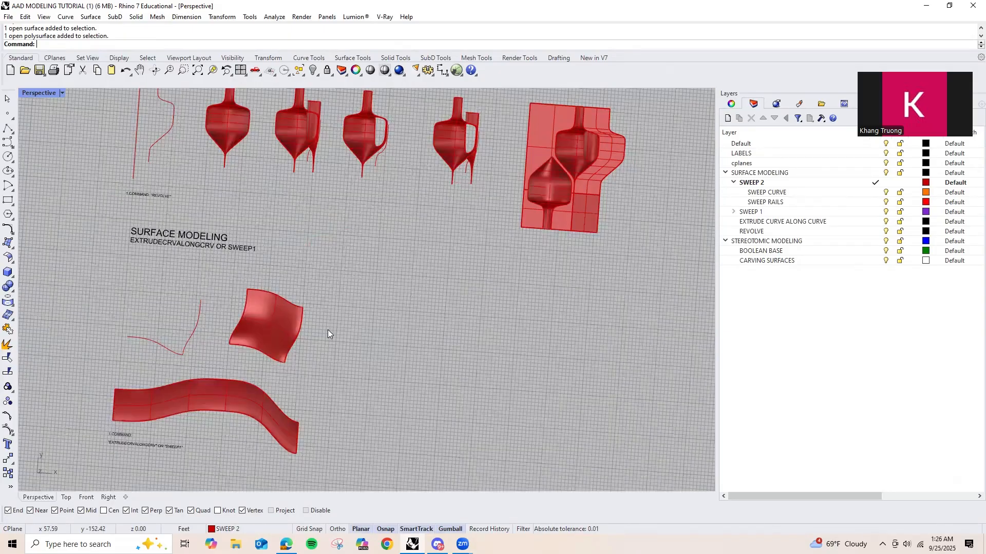
pyautogui.scroll(2, 275, 343)
pyautogui.scroll(2, 231, 380)
pyautogui.keyDown('shift'); pyautogui.moveTo(231, 374); pyautogui.dragTo(291, 375, button='right'); pyautogui.keyUp('shift')
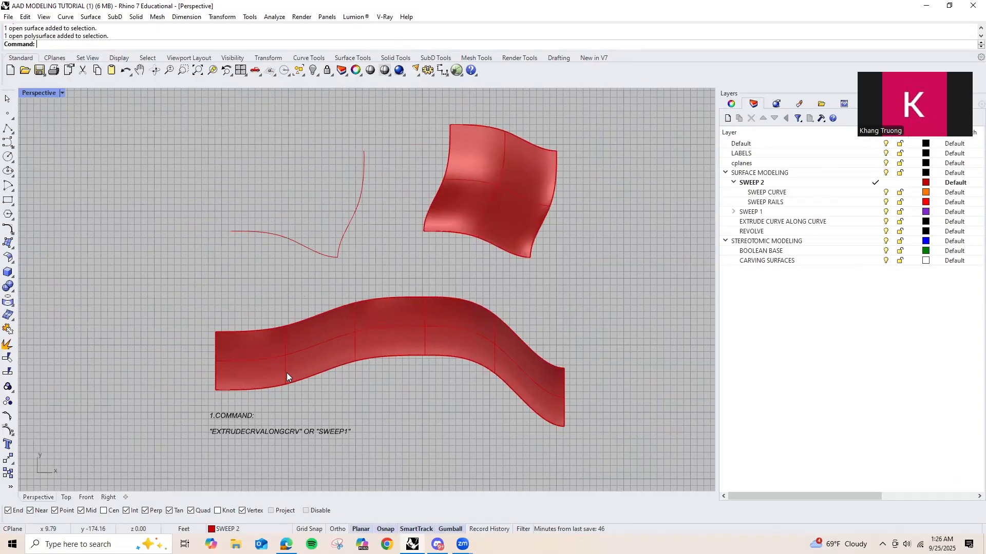
pyautogui.scroll(-2, 315, 288)
pyautogui.scroll(-2, 389, 284)
pyautogui.scroll(3, 343, 271)
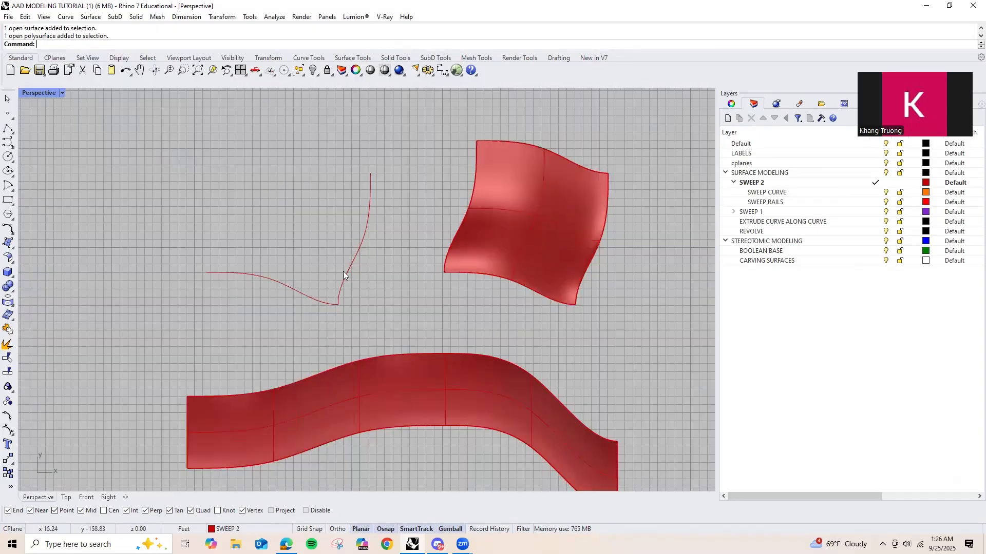
pyautogui.scroll(-2, 347, 326)
pyautogui.moveTo(347, 325); pyautogui.dragTo(282, 234, button='right')
pyautogui.moveTo(300, 304); pyautogui.dragTo(378, 298, button='right')
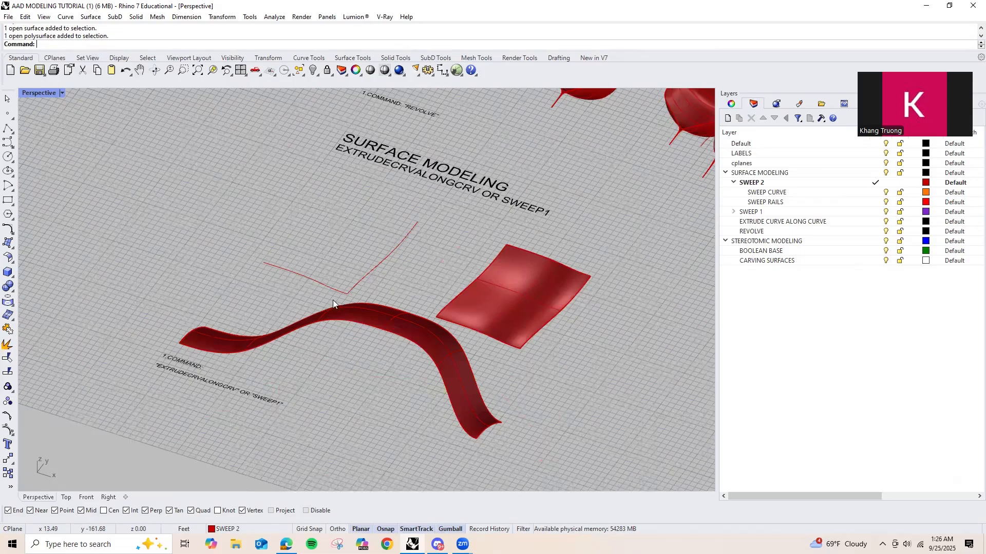
# Step: Create a Sweep1 surface using the wavy crosswise curve as rail and the upright curve as shape, inspect it, and undo it
pyautogui.scroll(3, 333, 304)
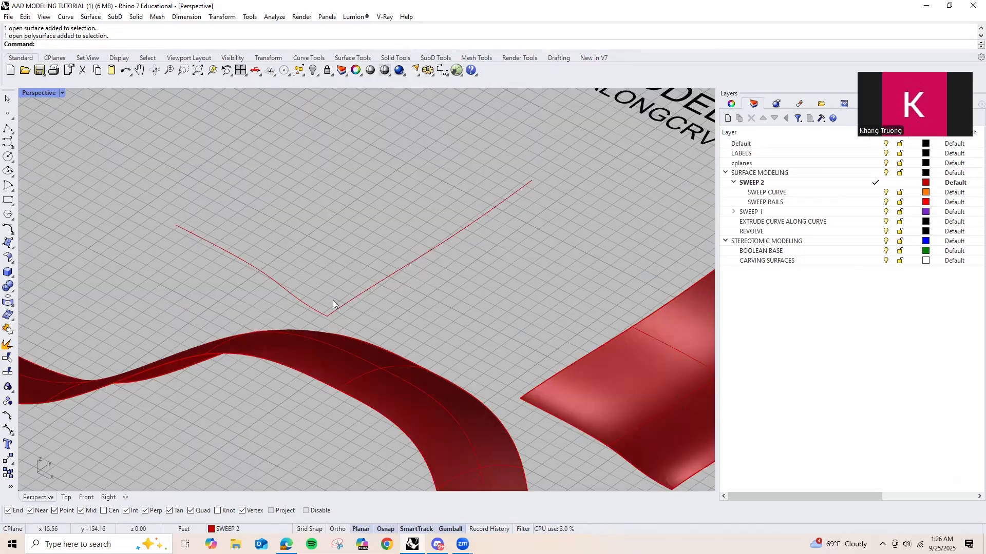
pyautogui.write('Sweep2')
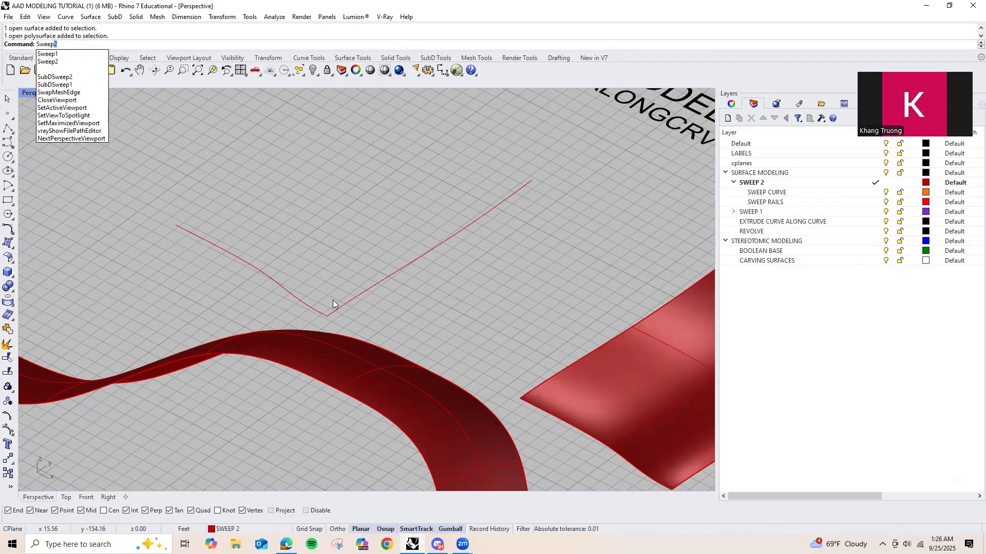
pyautogui.write('1')
pyautogui.press('Return')
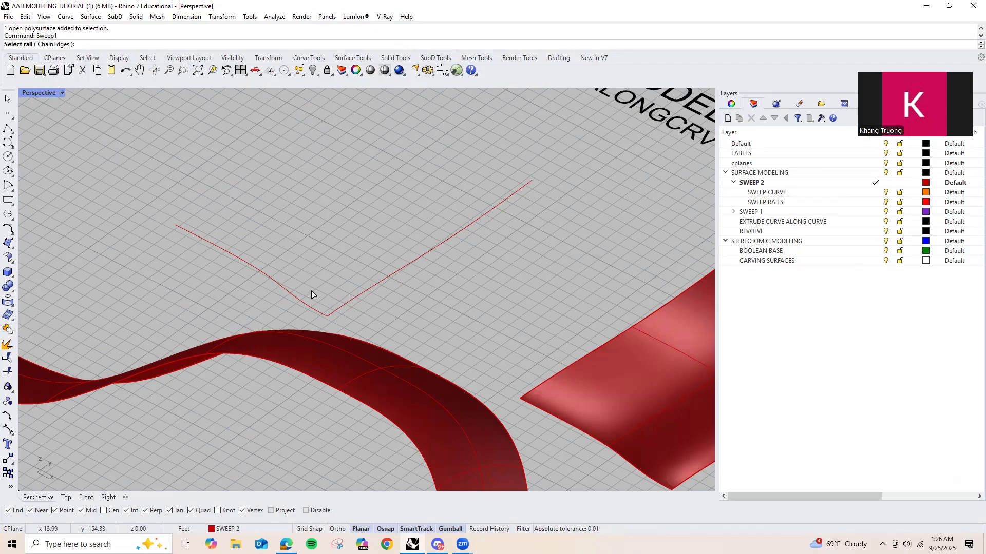
pyautogui.click(305, 302)
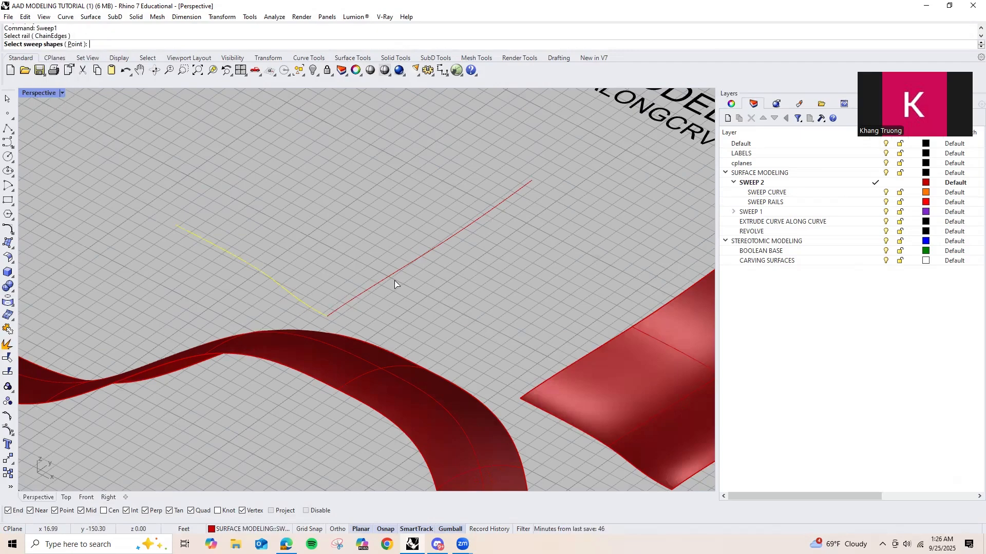
pyautogui.click(398, 282)
pyautogui.press('Return')
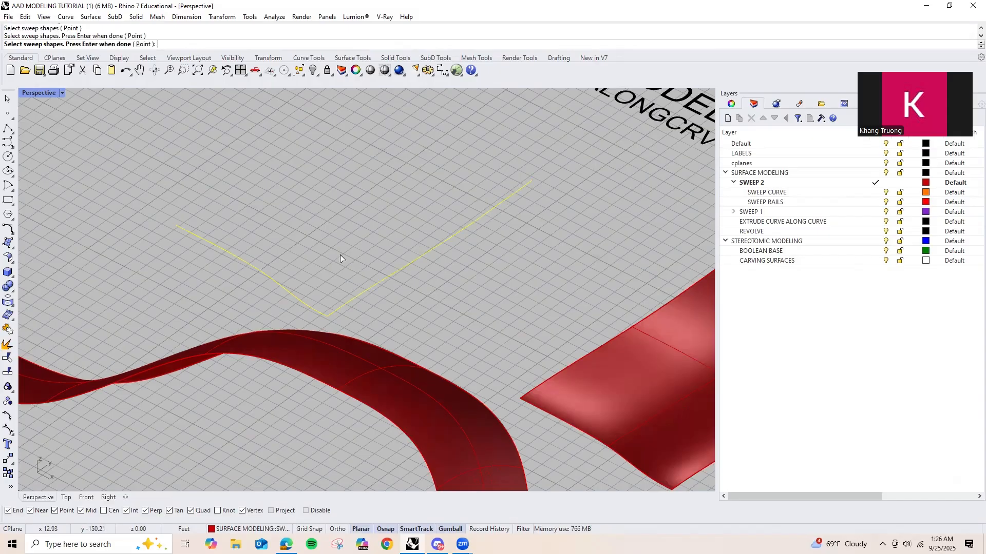
pyautogui.press('Return')
pyautogui.moveTo(387, 282); pyautogui.dragTo(304, 258, button='right')
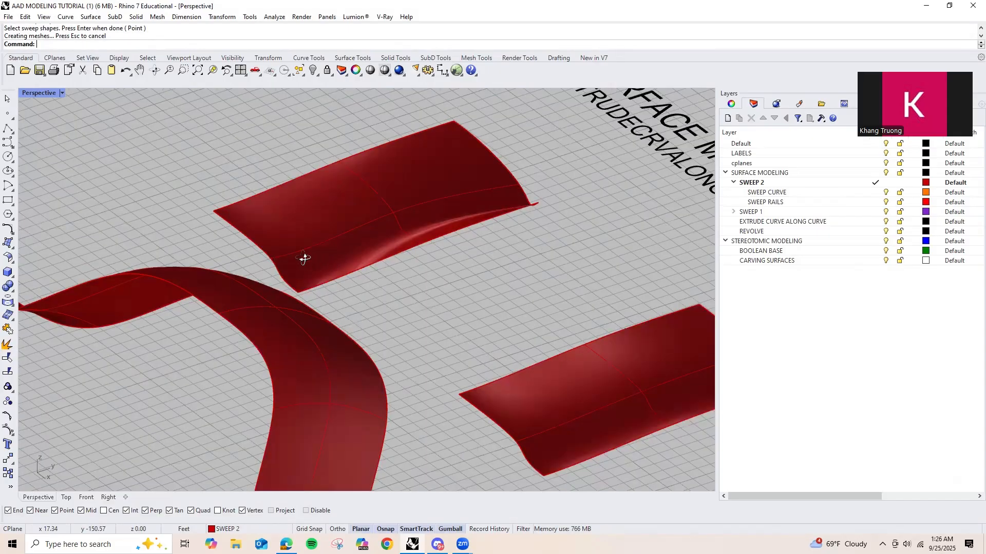
pyautogui.moveTo(223, 238); pyautogui.dragTo(399, 323, button='right')
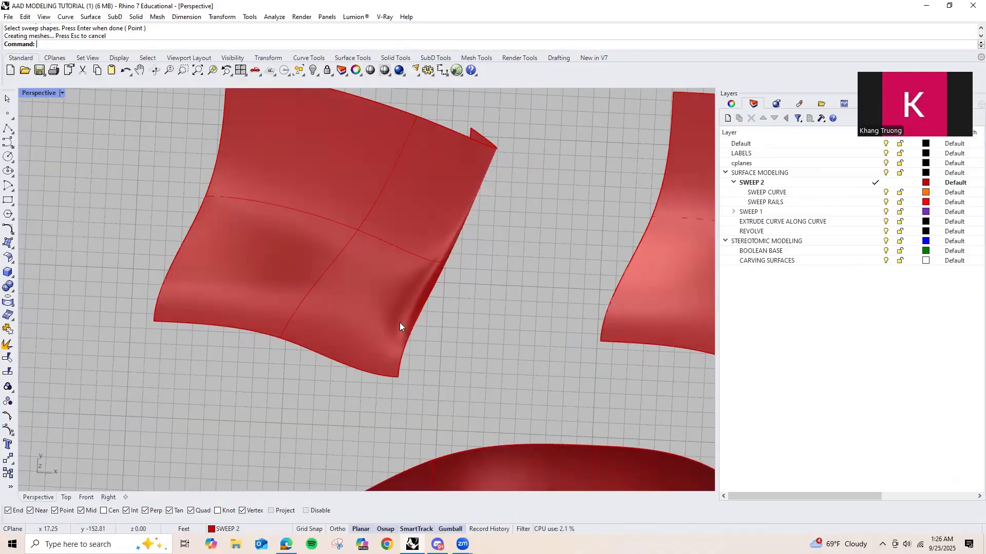
pyautogui.hotkey('ctrl', 'z')
# Step: Select the two sweep curves to inspect their control points and shared endpoint, and clear the selection
pyautogui.click(443, 271)
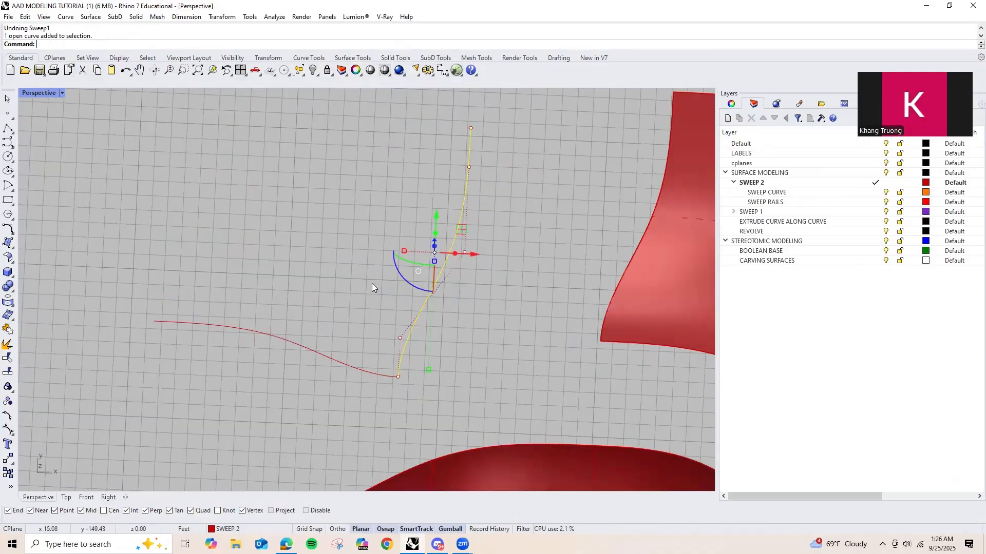
pyautogui.keyDown('shift'); pyautogui.click(368, 371); pyautogui.keyUp('shift')
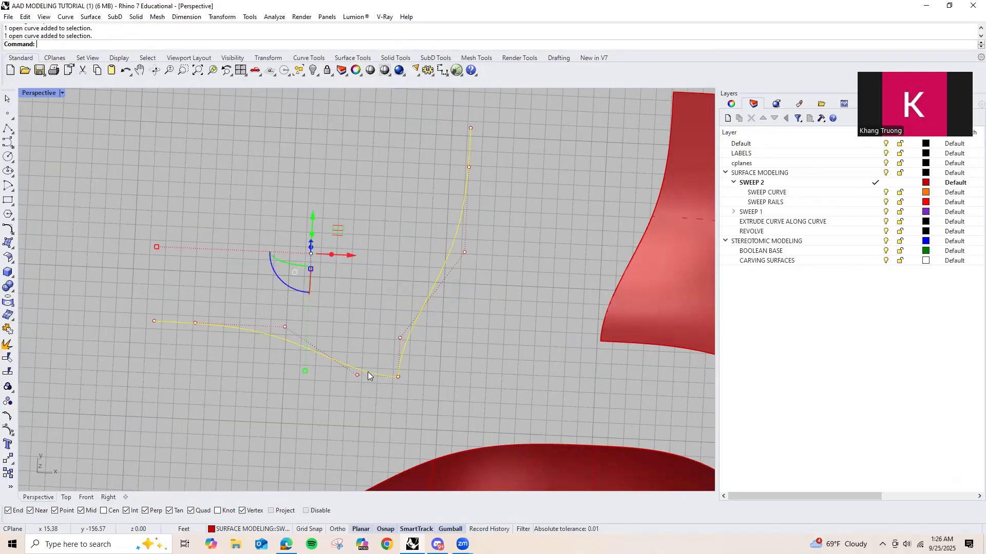
pyautogui.click(539, 396)
pyautogui.scroll(-4, 502, 374)
pyautogui.scroll(4, 499, 335)
pyautogui.click(436, 309)
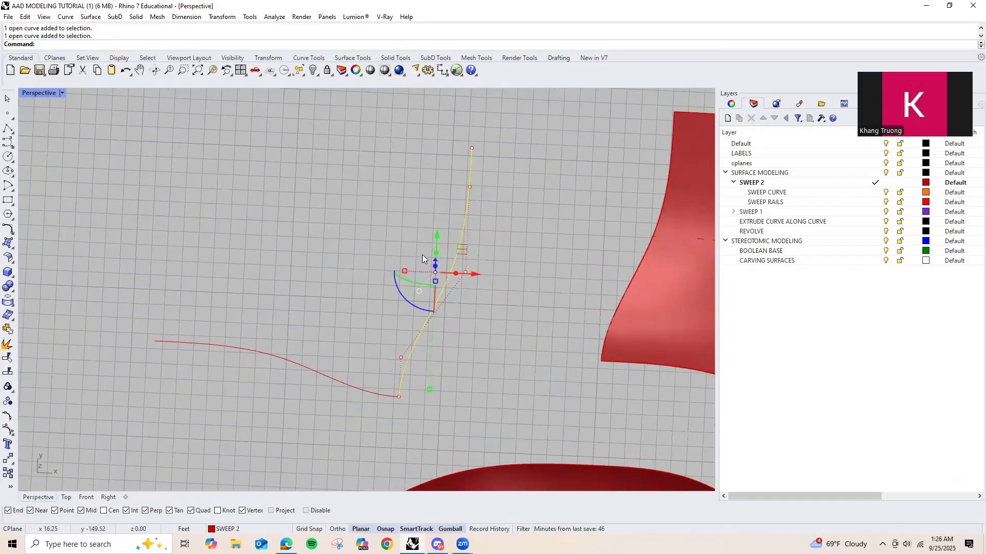
pyautogui.scroll(3, 454, 257)
pyautogui.scroll(-2, 456, 272)
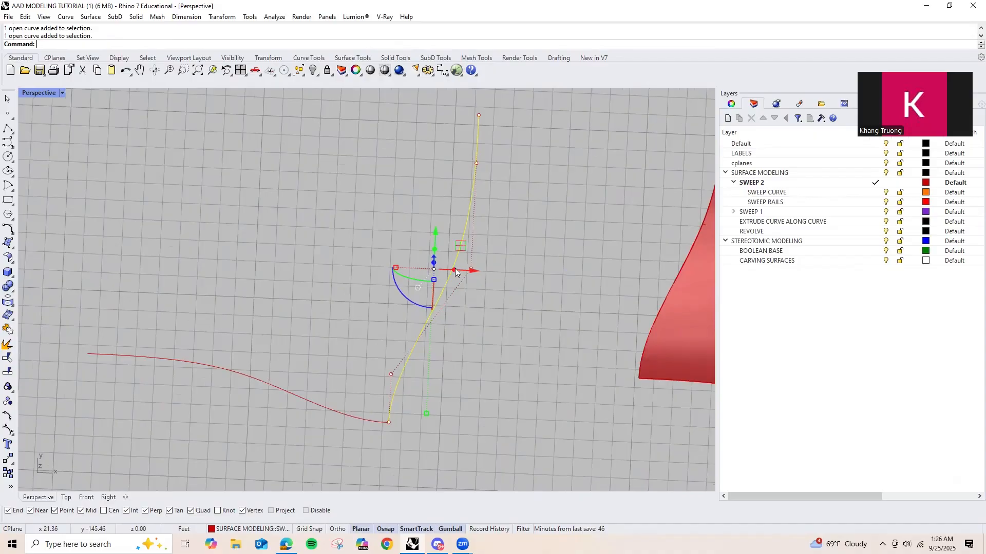
pyautogui.scroll(-1, 479, 224)
pyautogui.moveTo(519, 191); pyautogui.dragTo(366, 237)
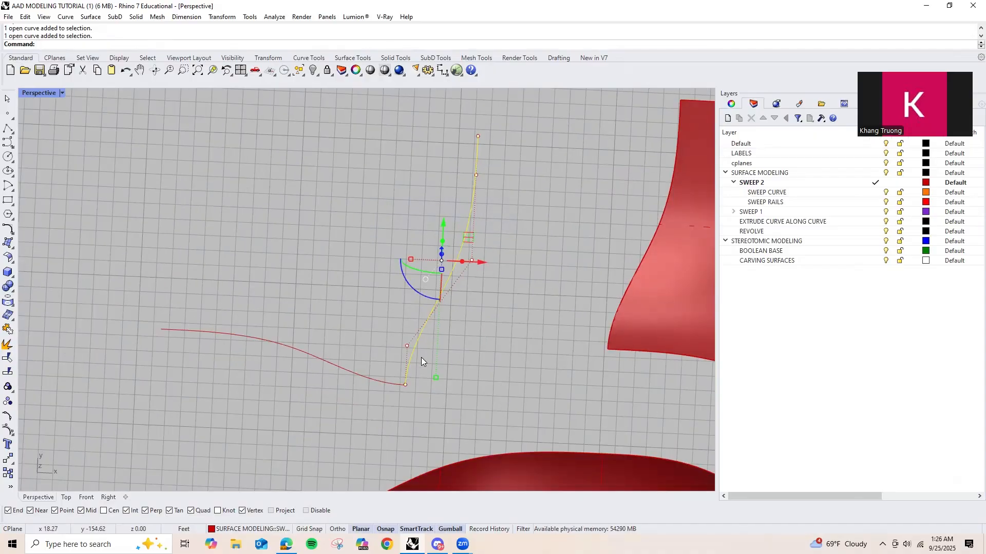
pyautogui.press('Escape')
# Step: Select the long wavy strip in the Sweep1 example and examine its end profile up close
pyautogui.scroll(-3, 252, 195)
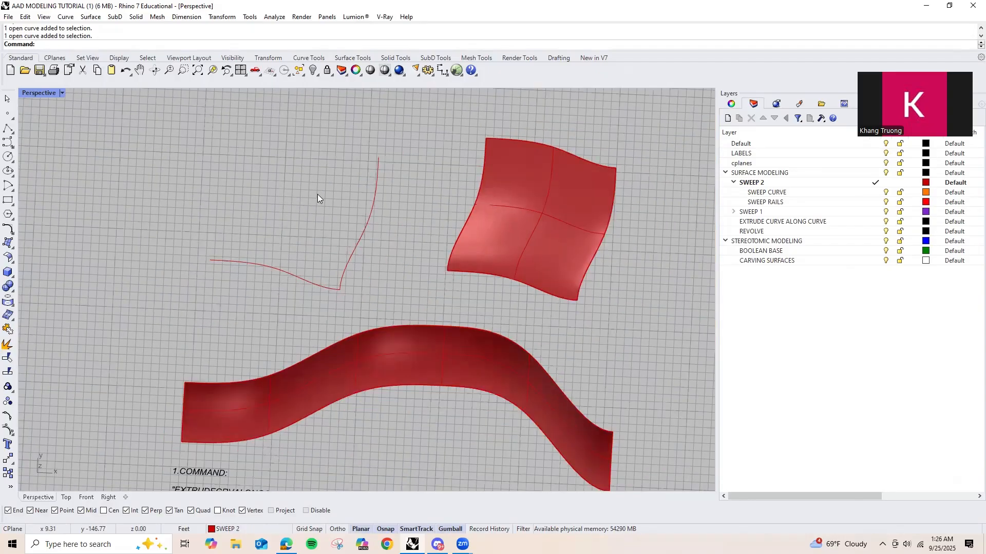
pyautogui.scroll(-3, 432, 200)
pyautogui.scroll(3, 501, 235)
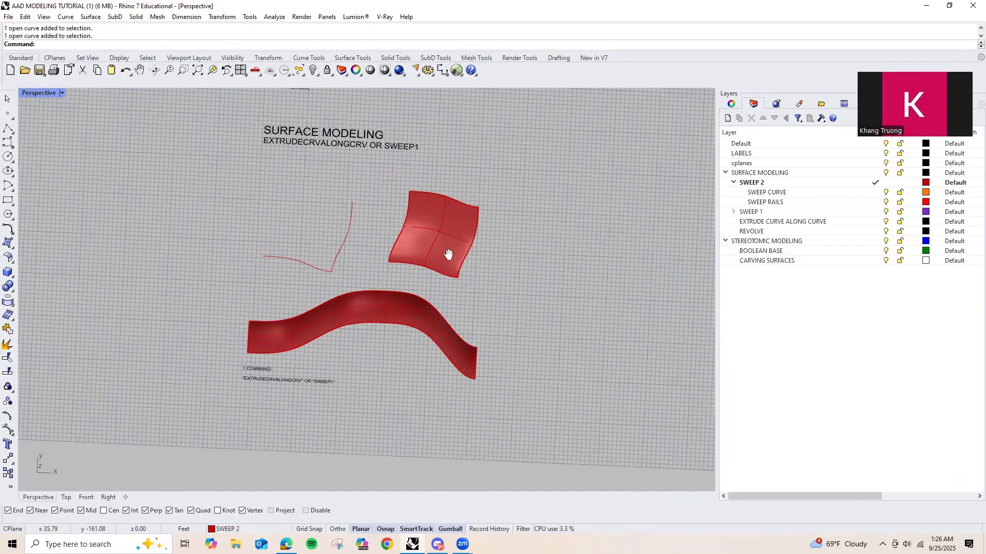
pyautogui.scroll(3, 514, 347)
pyautogui.click(501, 331)
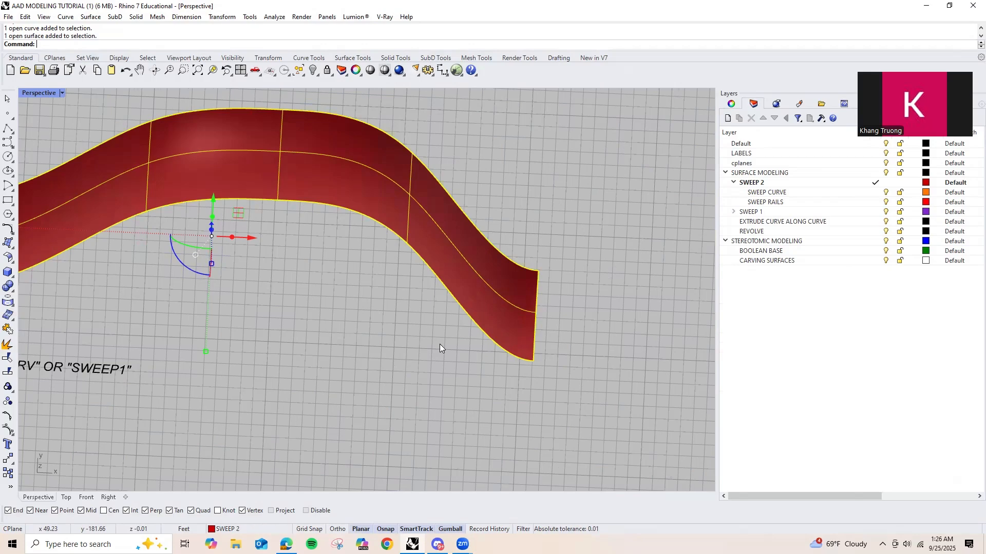
# Step: Try to duplicate the face border of the long wavy strip with DupFaceBorder
pyautogui.press('Escape')
pyautogui.write('DupFaceBorder')
pyautogui.press('Return')
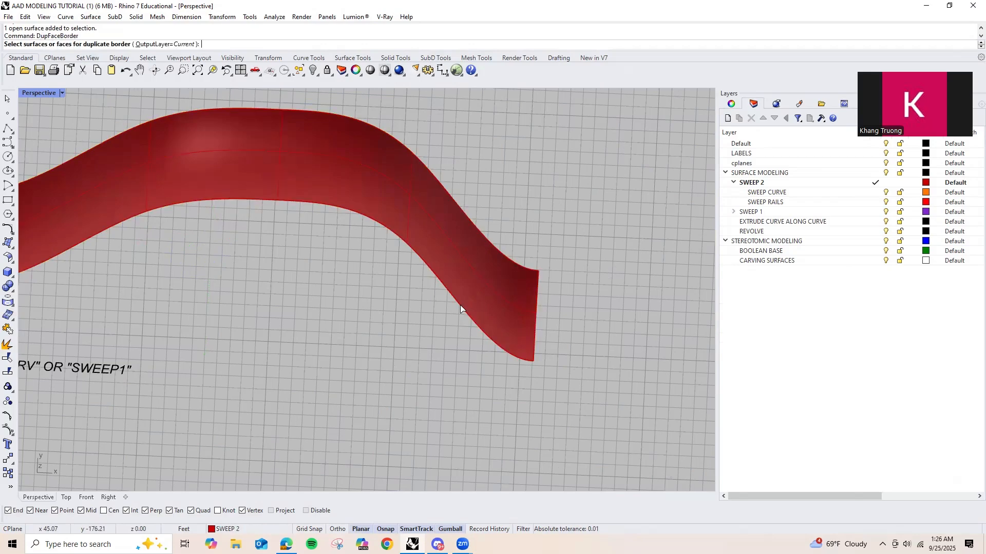
pyautogui.click(460, 307)
pyautogui.press('Return')
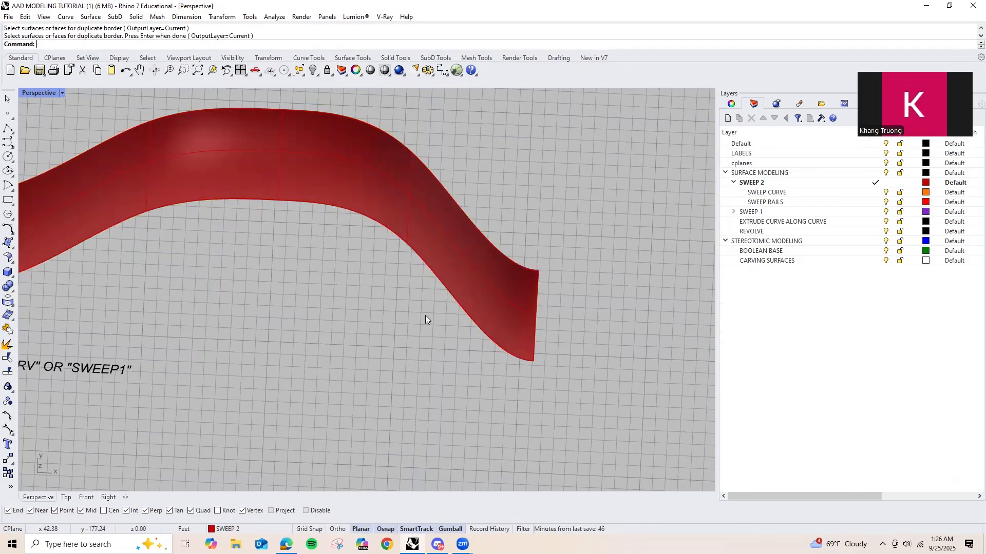
# Step: Duplicate the wavy strip's long lower edge and its short straight end edge as curves with DupEdge
pyautogui.write('Dup')
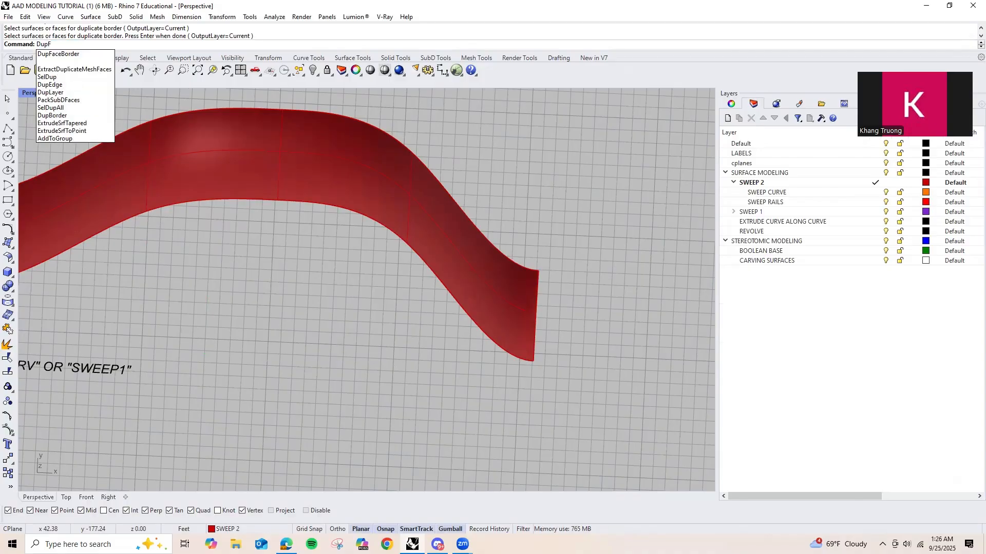
pyautogui.write('Edge')
pyautogui.press('Return')
pyautogui.click(461, 318)
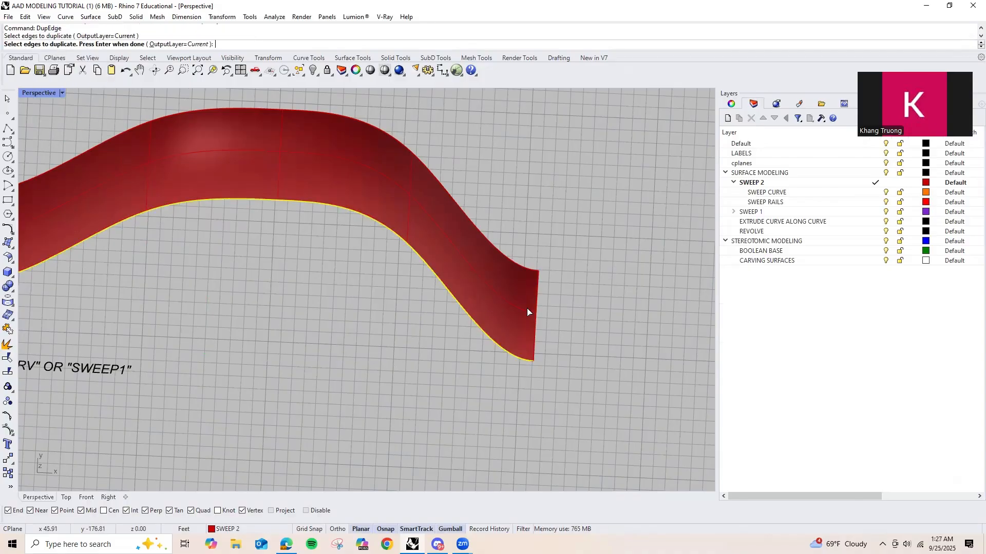
pyautogui.click(536, 300)
pyautogui.press('Return')
# Step: Delete the long wavy strip surface and its upper long curve, keeping the lower curve and the straight end curve
pyautogui.click(476, 257)
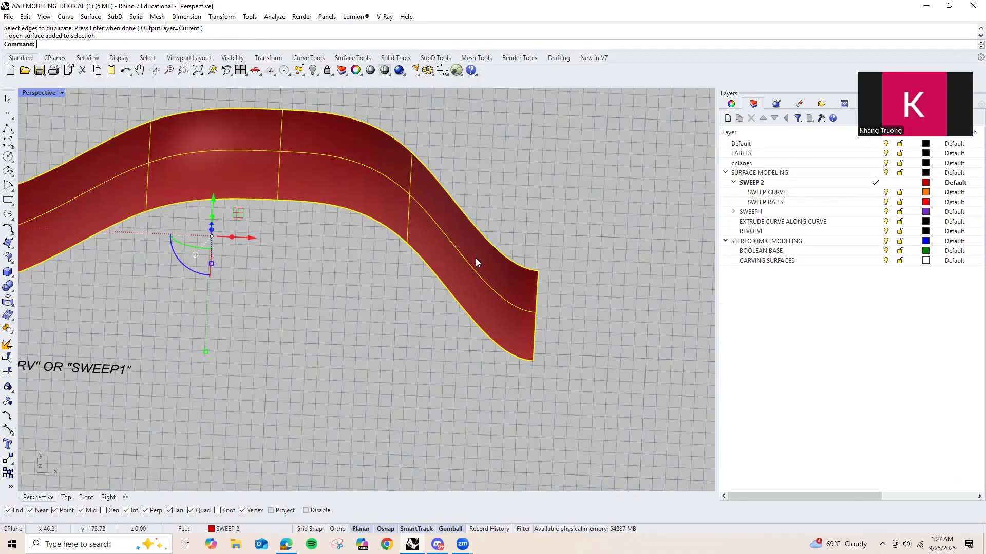
pyautogui.press('Delete')
pyautogui.scroll(-3, 495, 235)
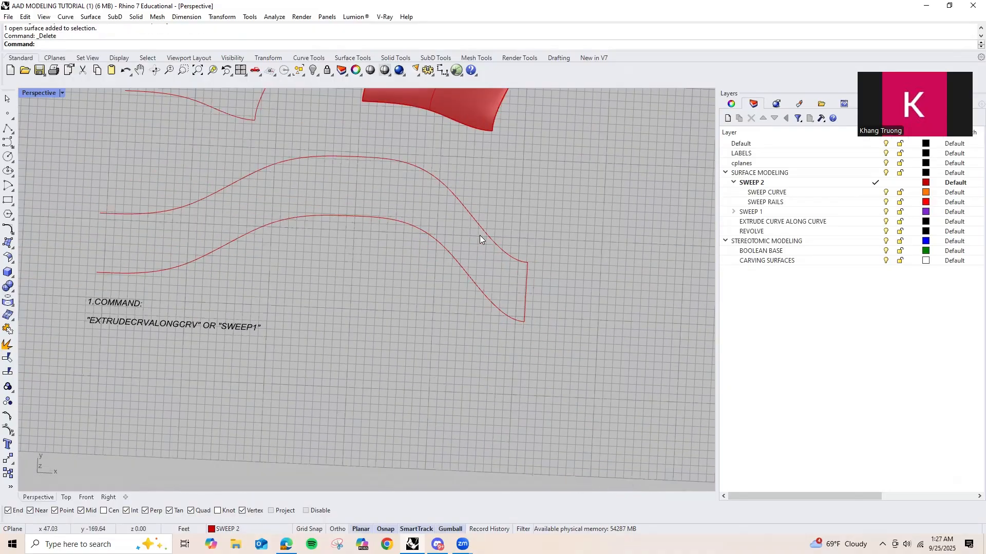
pyautogui.click(480, 237)
pyautogui.press('Delete')
pyautogui.scroll(-2, 430, 227)
pyautogui.scroll(2, 495, 280)
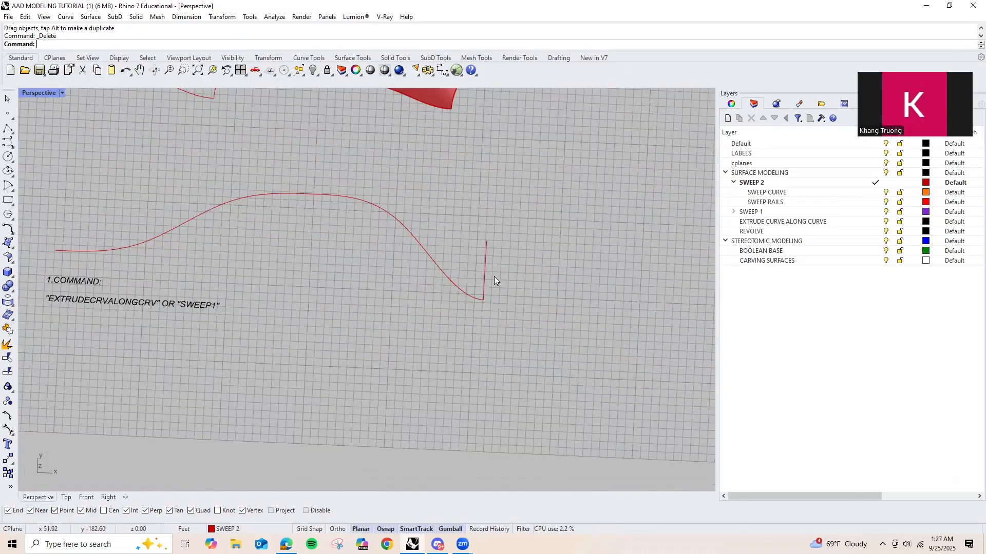
pyautogui.scroll(3, 523, 265)
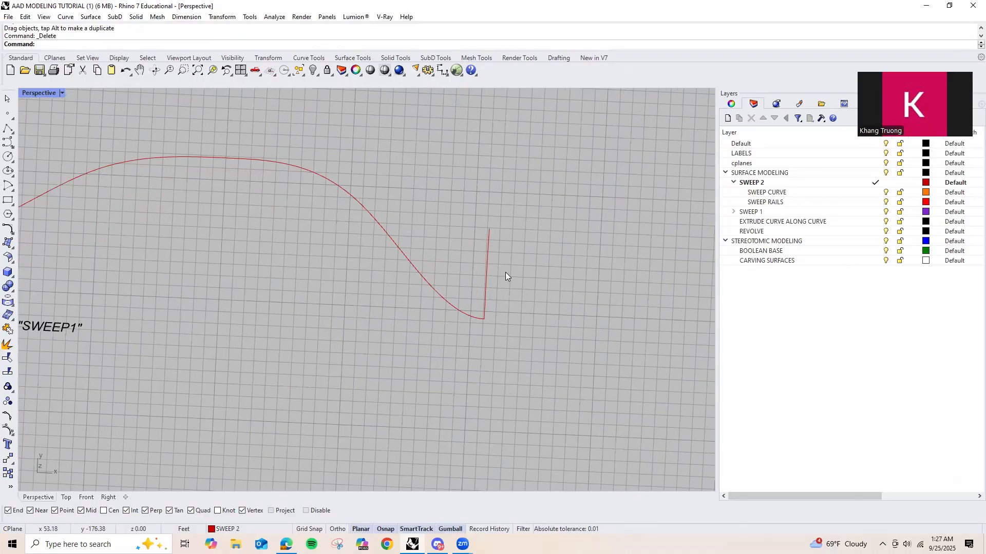
# Step: Select the straight end curves, shift them with the gumball, and undo the move
pyautogui.scroll(-4, 515, 288)
pyautogui.scroll(3, 507, 310)
pyautogui.moveTo(522, 293); pyautogui.dragTo(456, 309)
pyautogui.scroll(2, 527, 276)
pyautogui.scroll(-5, 568, 282)
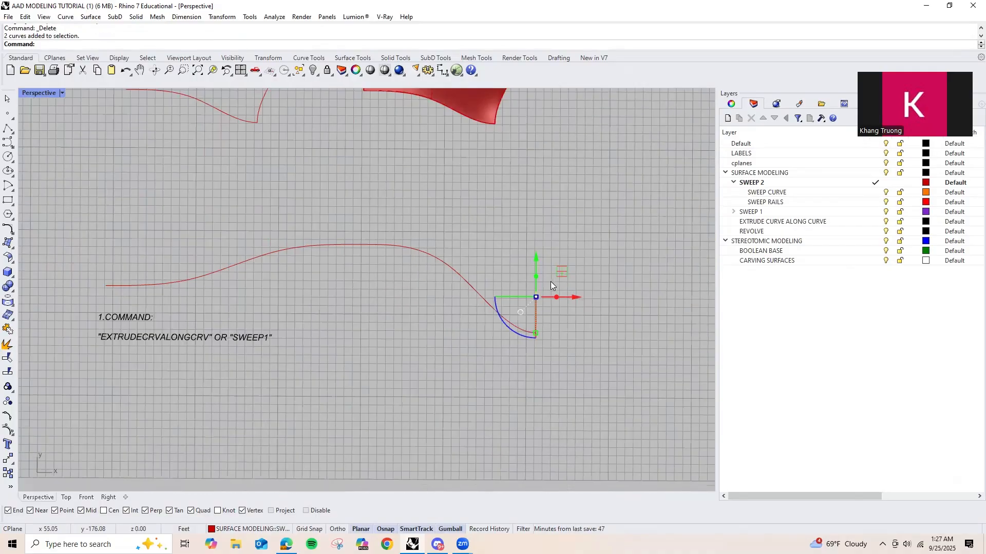
pyautogui.scroll(3, 550, 282)
pyautogui.moveTo(557, 277); pyautogui.dragTo(441, 281)
pyautogui.scroll(-2, 176, 203)
pyautogui.hotkey('ctrl', 'z')
pyautogui.scroll(3, 394, 206)
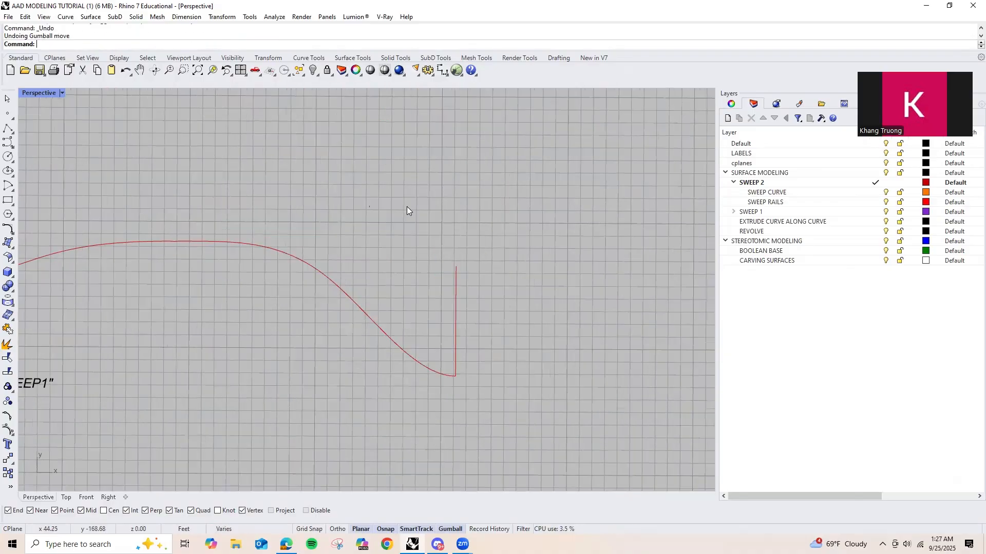
# Step: Extrude the straight end curve along the long wavy curve with ExtrudeCrvAlongCrv, using surface output and no solid
pyautogui.write('ExtrudeCrvToPoint')
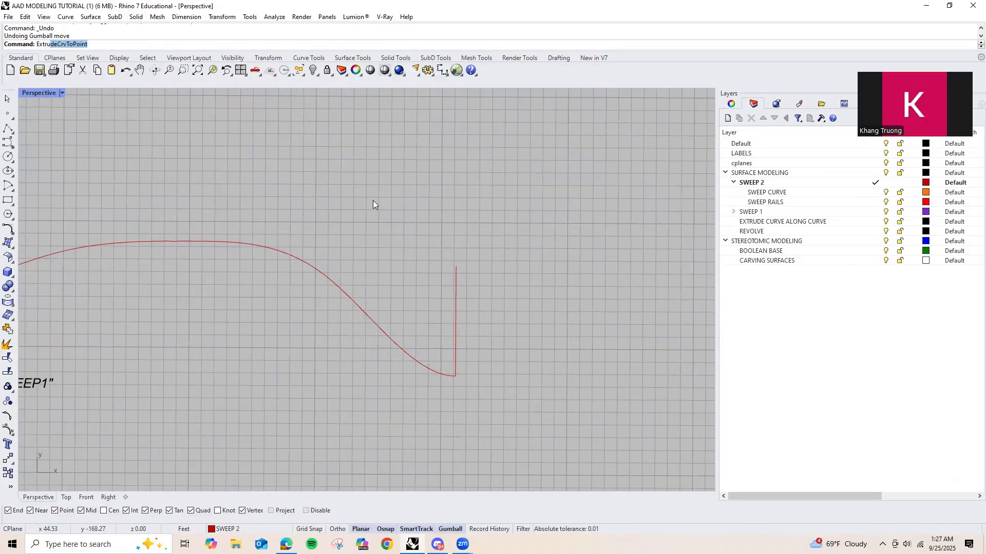
pyautogui.press('Down')
pyautogui.press('Down')
pyautogui.press('Return')
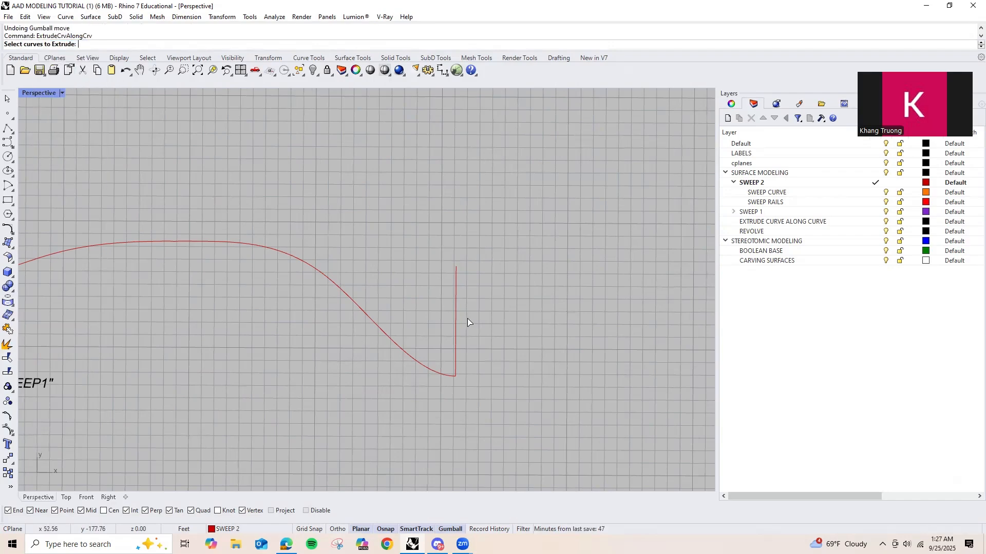
pyautogui.click(455, 336)
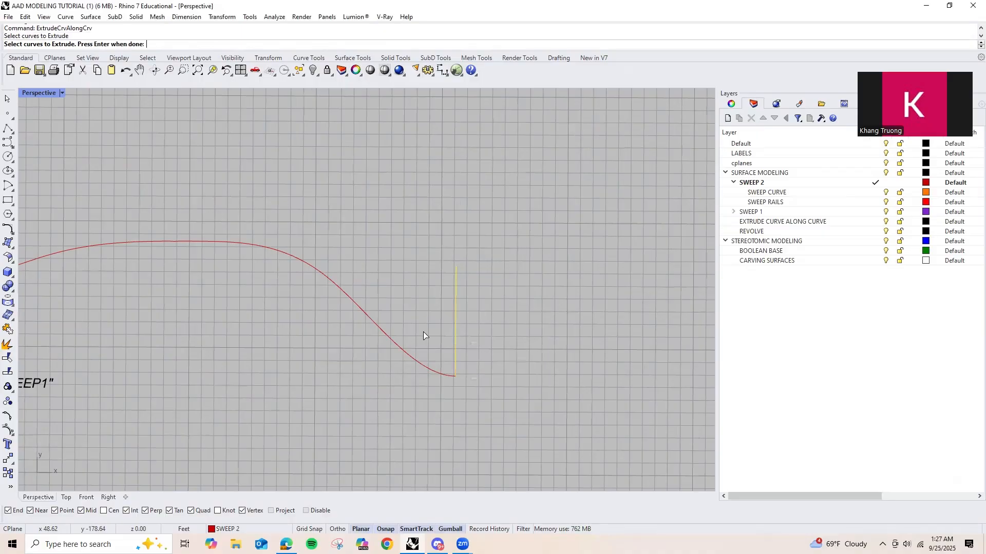
pyautogui.press('Return')
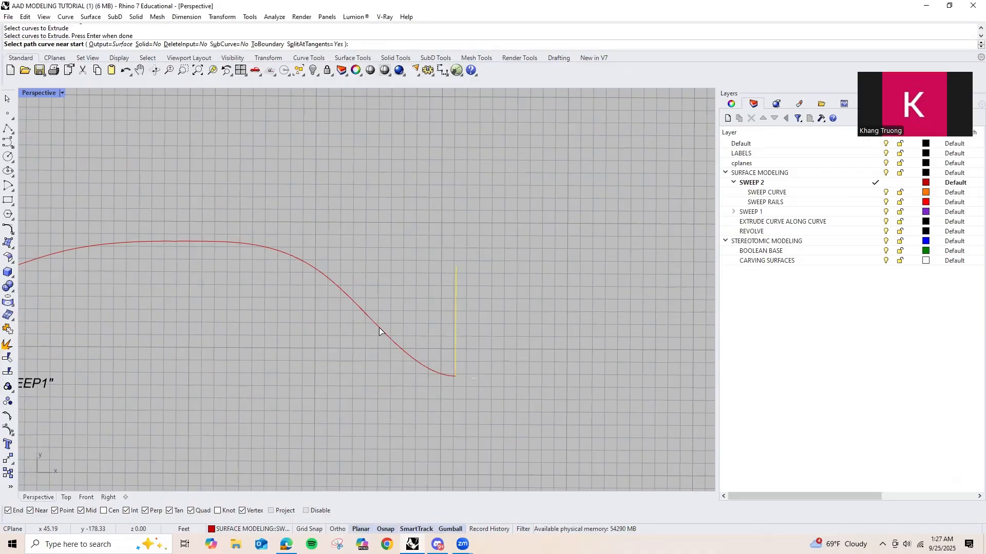
pyautogui.click(446, 380)
# Step: Examine the extruded wavy strip from end to end, including its edges, and compare it with the finished patch above
pyautogui.scroll(-5, 455, 354)
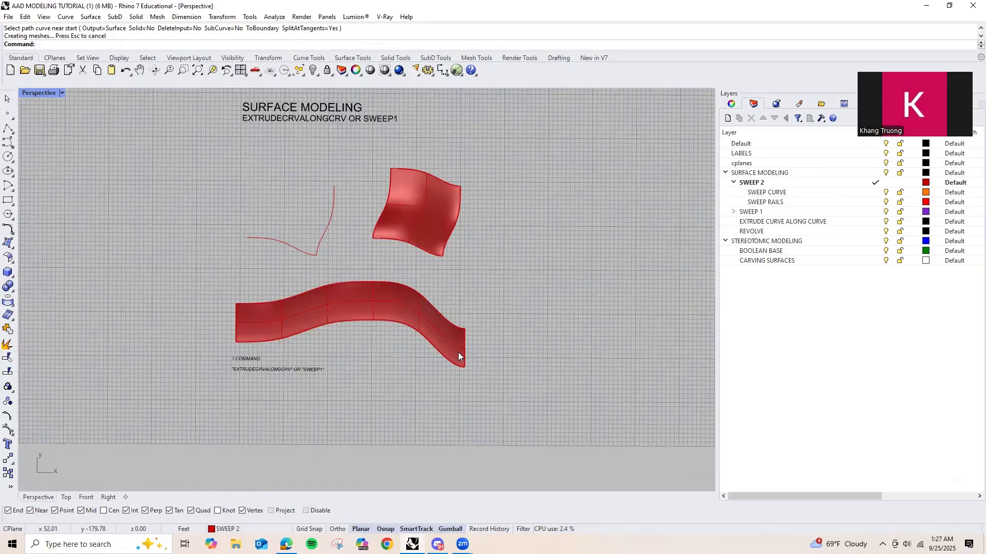
pyautogui.scroll(5, 458, 355)
pyautogui.scroll(-5, 406, 305)
pyautogui.scroll(3, 472, 259)
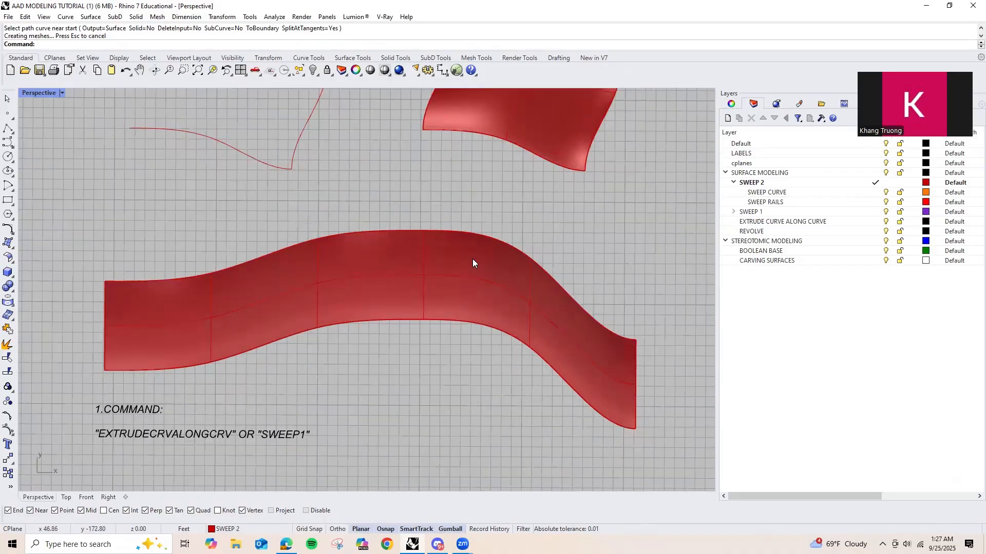
pyautogui.scroll(2, 472, 259)
pyautogui.scroll(-1, 532, 280)
pyautogui.scroll(3, 310, 166)
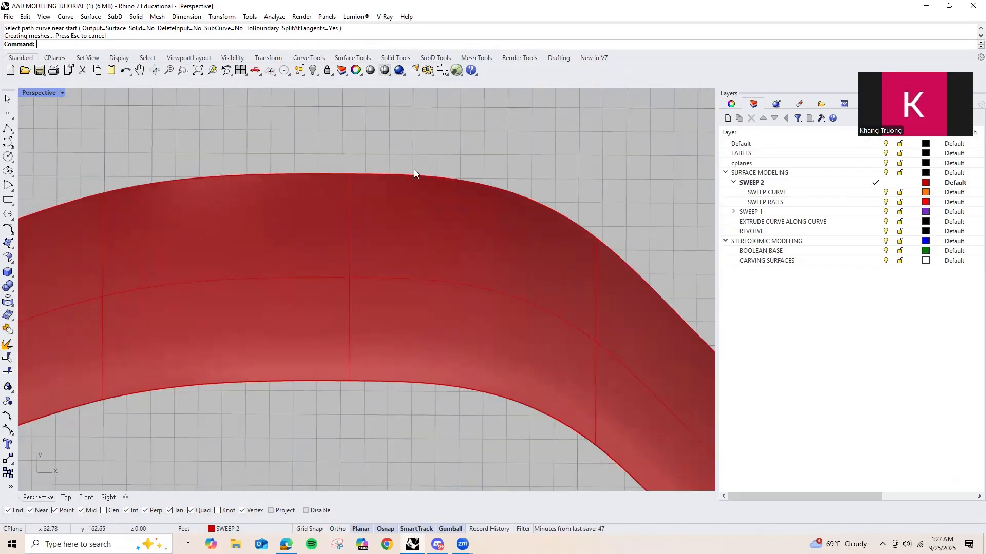
pyautogui.scroll(-3, 223, 205)
pyautogui.scroll(3, 384, 181)
pyautogui.scroll(-4, 329, 262)
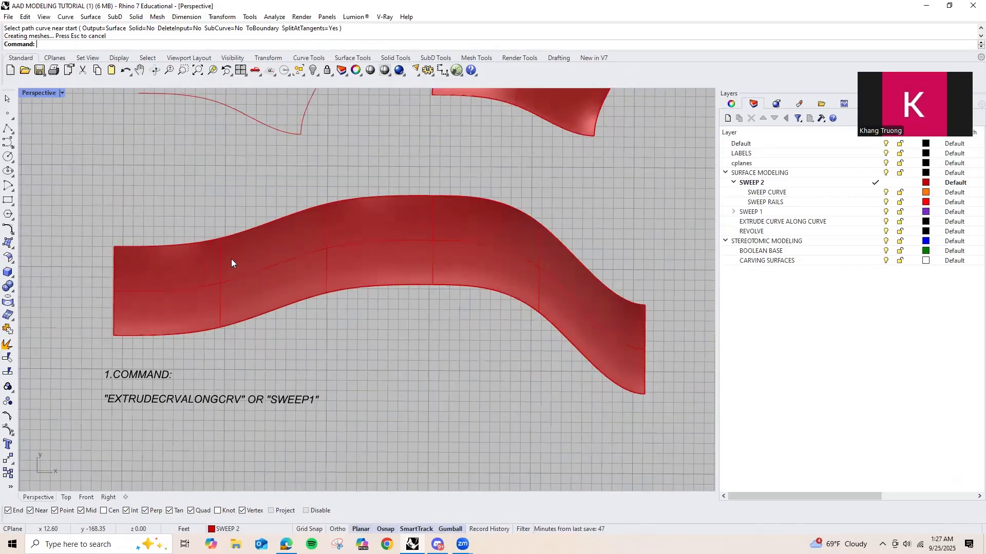
pyautogui.scroll(-1, 140, 260)
pyautogui.scroll(3, 203, 272)
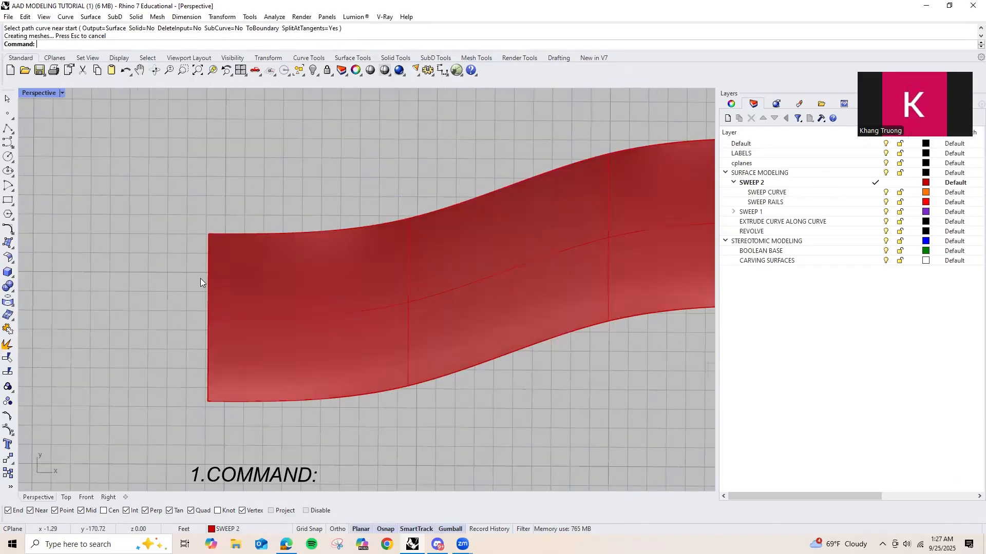
pyautogui.scroll(-4, 165, 307)
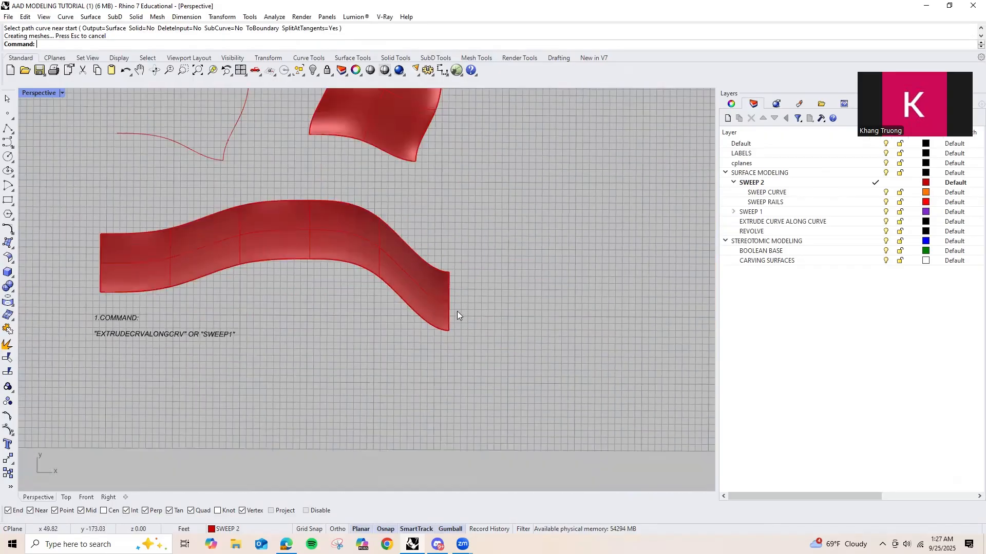
pyautogui.scroll(2, 451, 315)
pyautogui.scroll(-5, 430, 343)
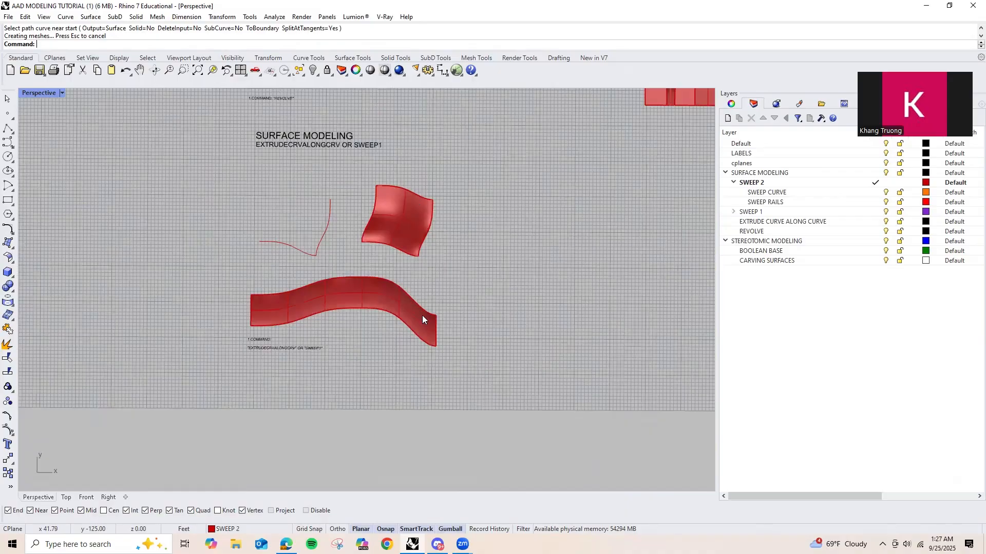
pyautogui.scroll(3, 422, 316)
pyautogui.scroll(1, 424, 361)
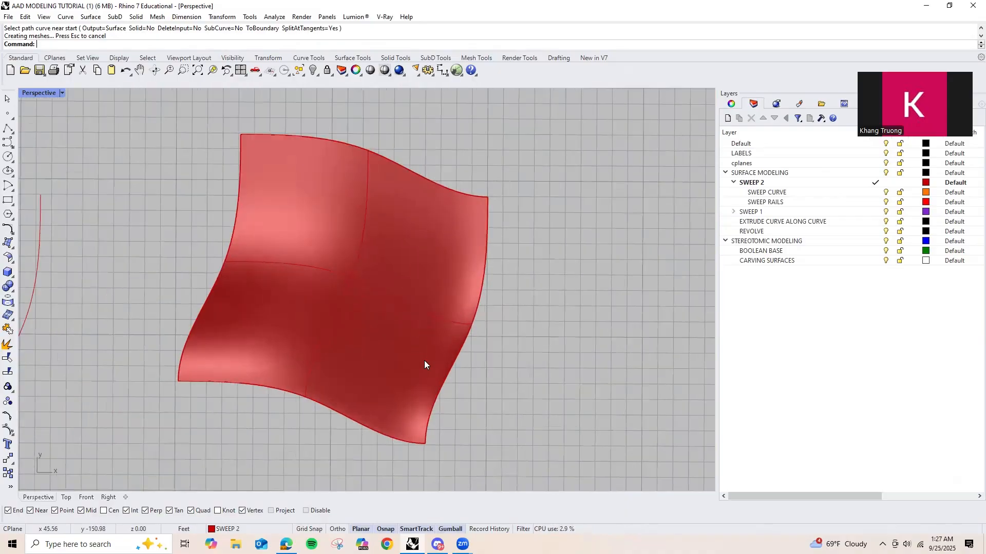
pyautogui.click(459, 354)
pyautogui.scroll(-4, 514, 333)
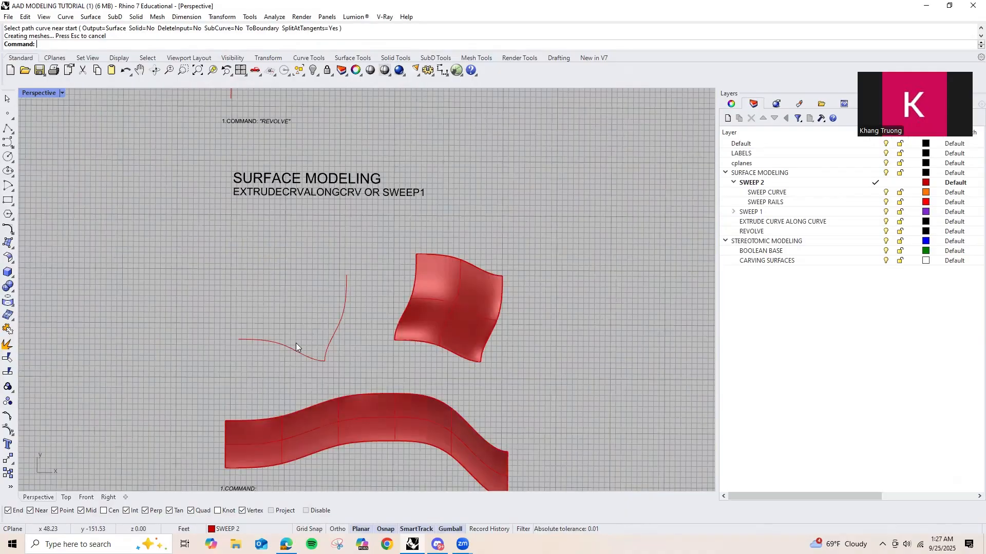
# Step: Create a freeform Sweep1 surface with the wavy crosswise curve as rail and the upright curve as shape, leaving cross sections unchanged
pyautogui.scroll(4, 392, 375)
pyautogui.click(370, 338)
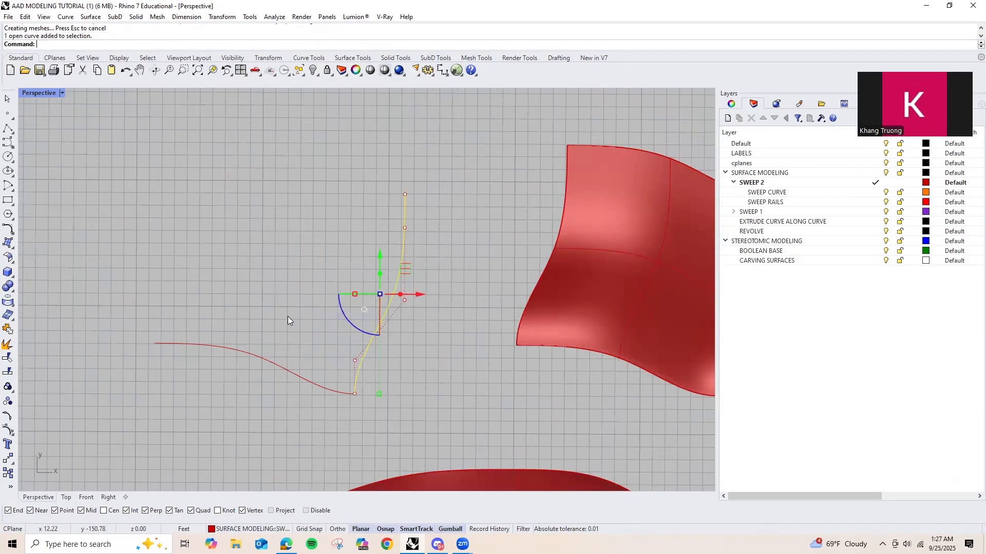
pyautogui.press('Escape')
pyautogui.write('Swe')
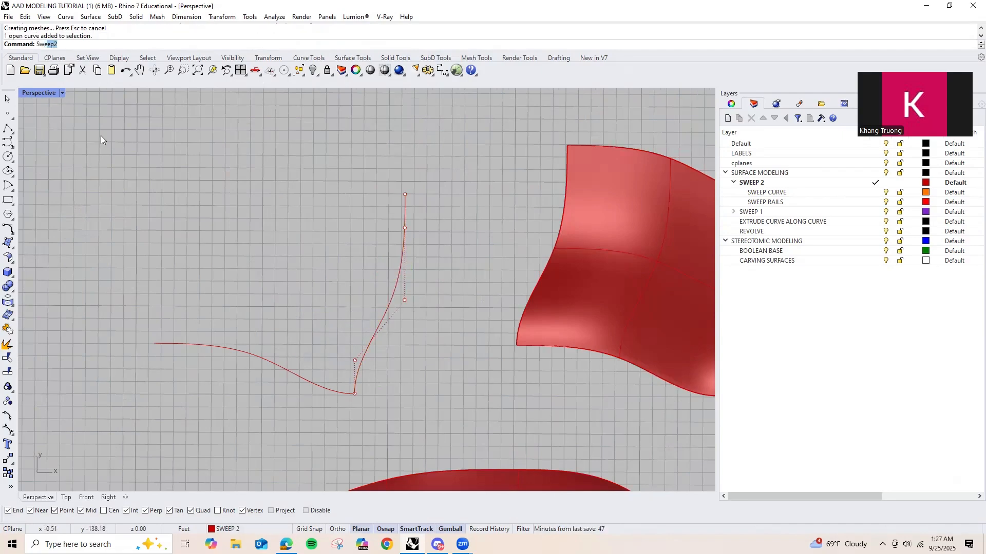
pyautogui.write('ep1')
pyautogui.press('Return')
pyautogui.click(348, 382)
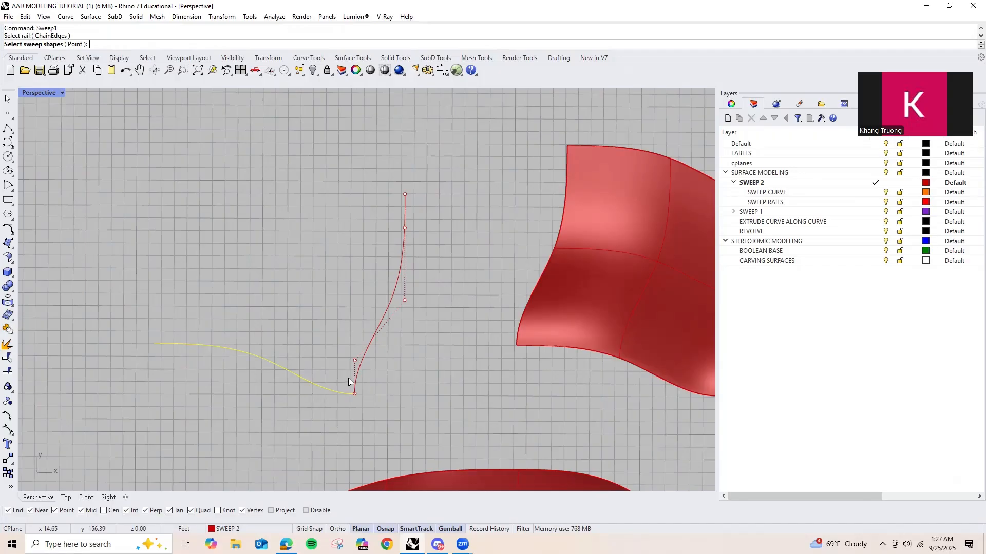
pyautogui.click(358, 363)
pyautogui.press('Return')
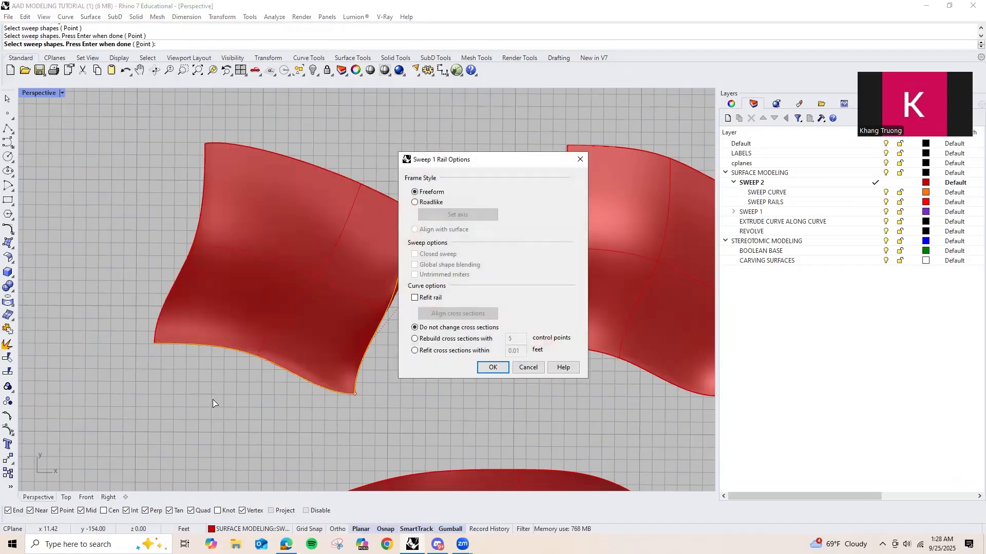
pyautogui.press('Return')
# Step: Inspect the new Sweep1 surface and its rail curve, and compare the result with the finished patch and the wavy strip
pyautogui.scroll(5, 414, 388)
pyautogui.scroll(-2, 391, 257)
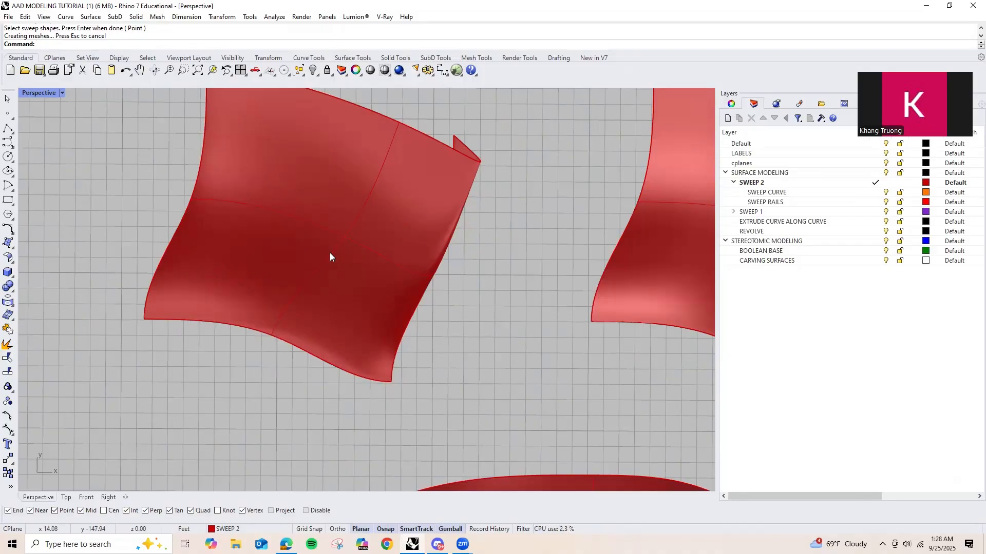
pyautogui.scroll(-1, 269, 333)
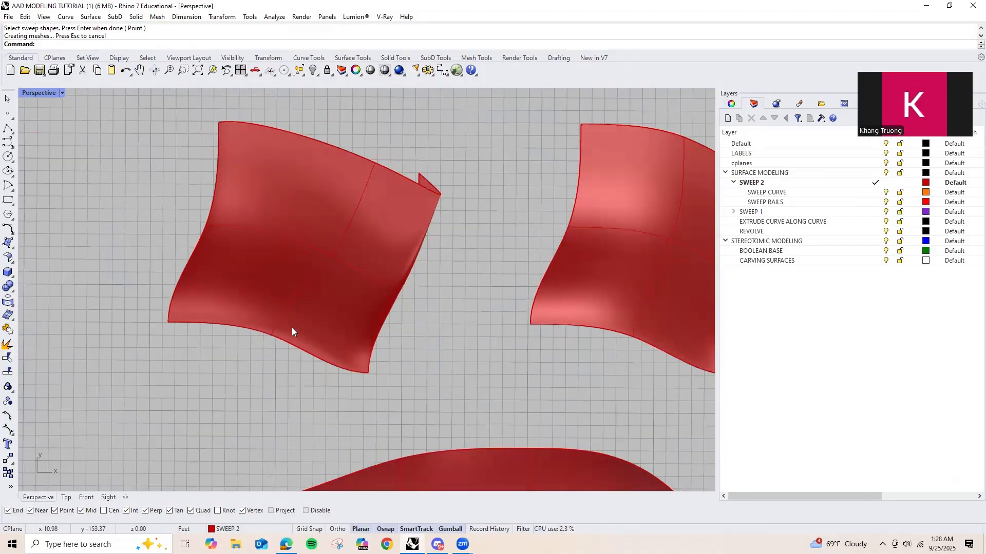
pyautogui.scroll(1, 291, 329)
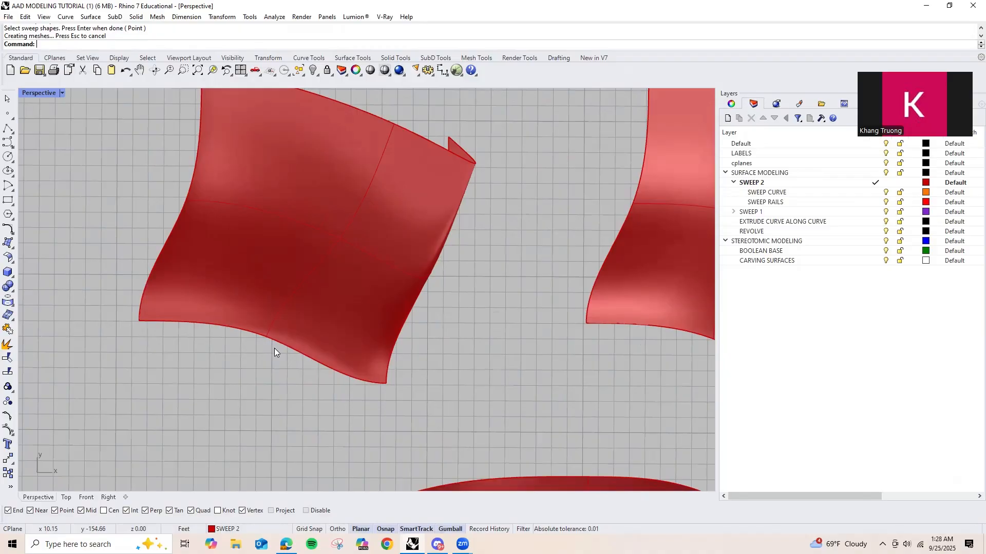
pyautogui.click(291, 349)
pyautogui.click(323, 376)
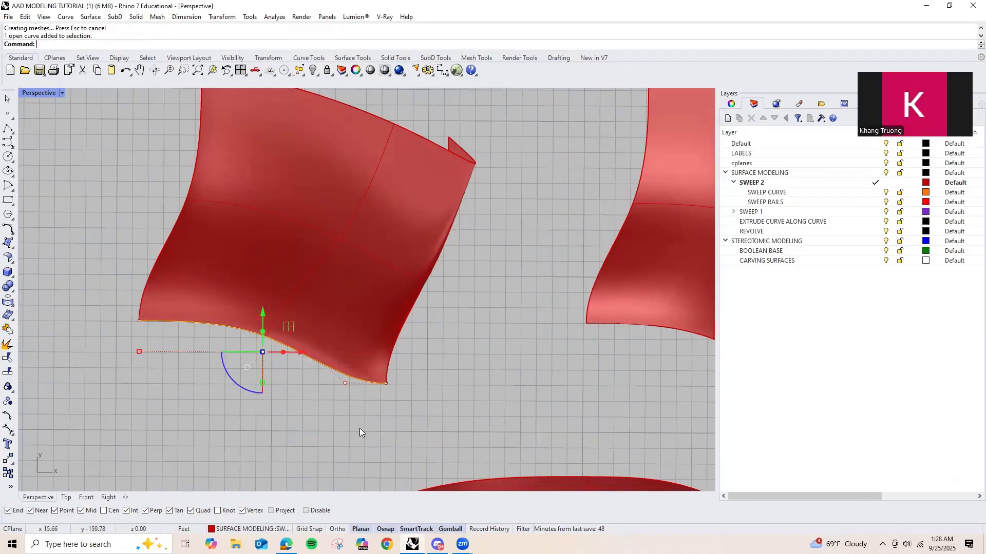
pyautogui.click(369, 379)
pyautogui.click(301, 389)
pyautogui.scroll(2, 342, 376)
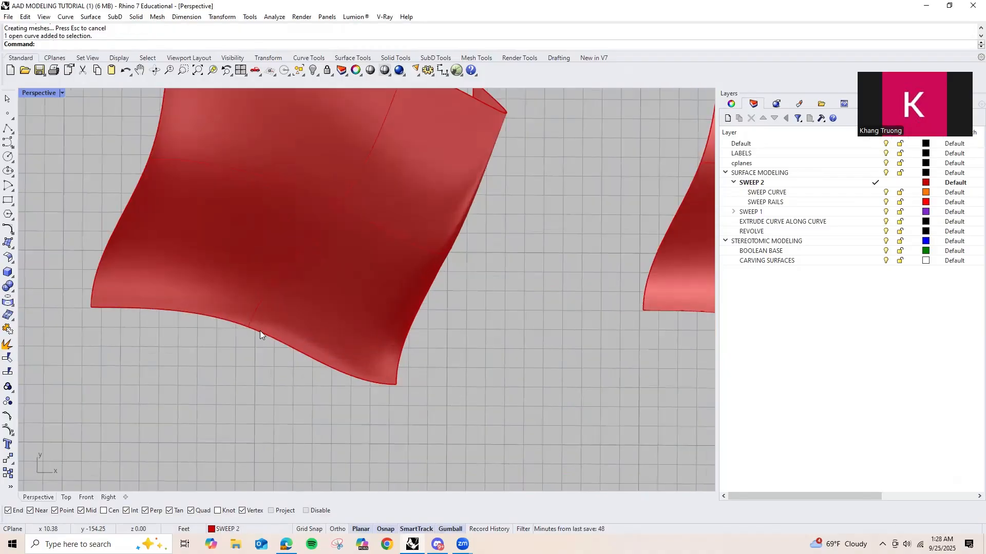
pyautogui.scroll(-2, 305, 368)
pyautogui.scroll(-1, 305, 369)
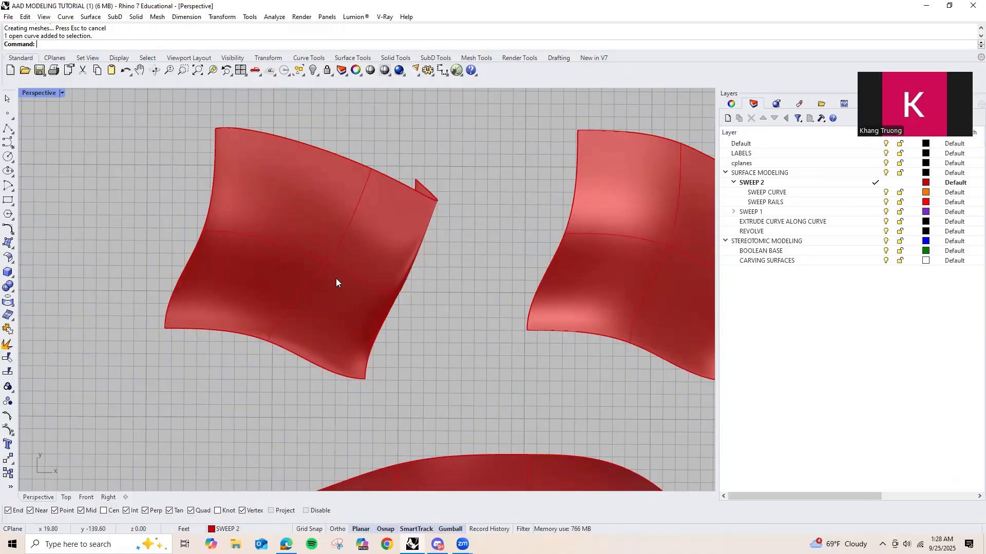
pyautogui.scroll(1, 272, 359)
pyautogui.scroll(-4, 211, 330)
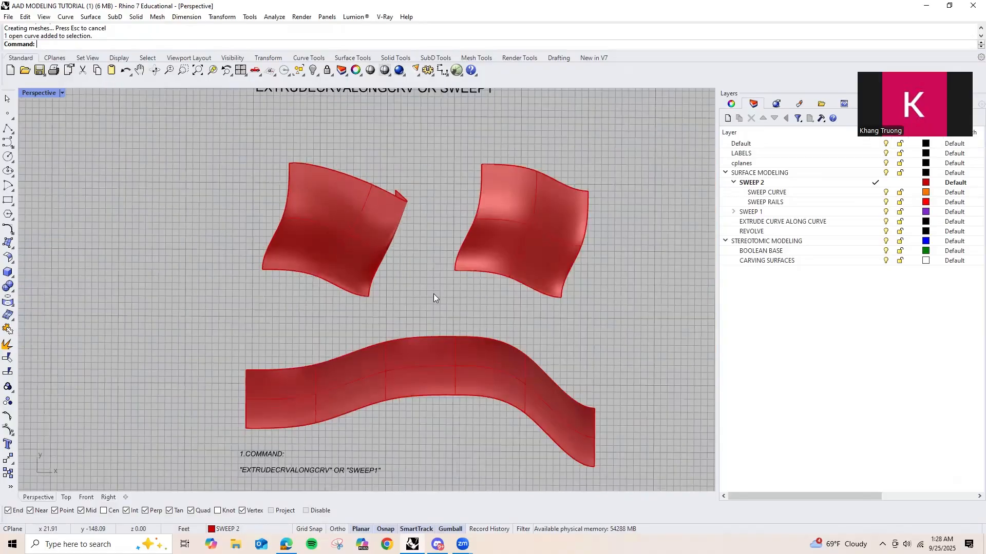
pyautogui.scroll(-1, 433, 298)
pyautogui.scroll(2, 389, 219)
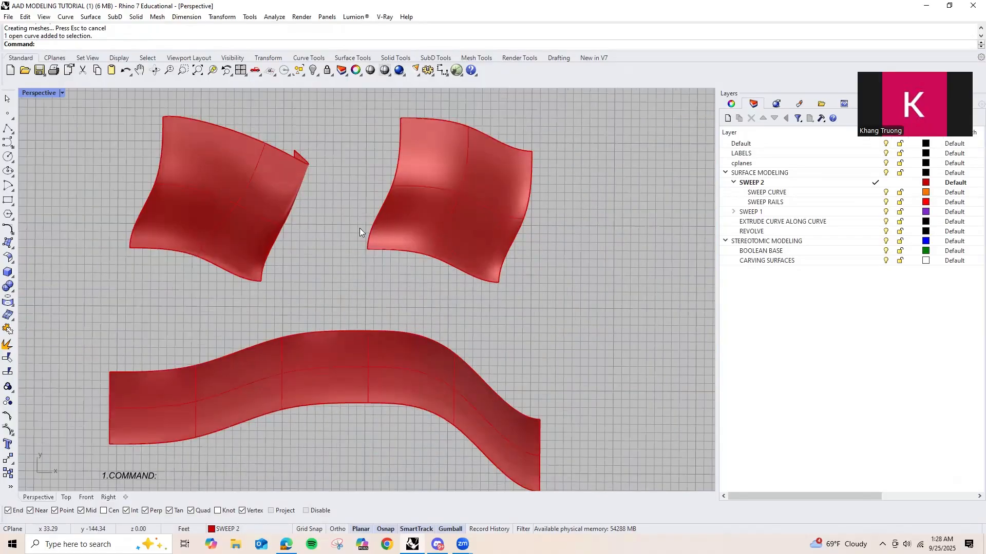
# Step: Compare the two curved patches and the wavy strip in the ExtrudeCrvAlongCrv or Sweep1 section
pyautogui.scroll(-2, 361, 227)
pyautogui.scroll(1, 349, 215)
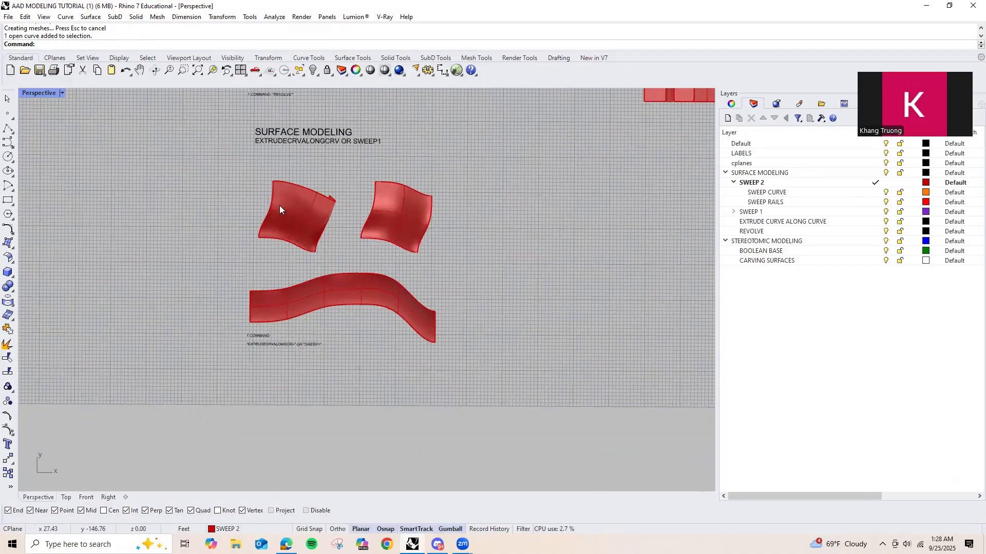
pyautogui.scroll(2, 303, 221)
pyautogui.scroll(-2, 340, 230)
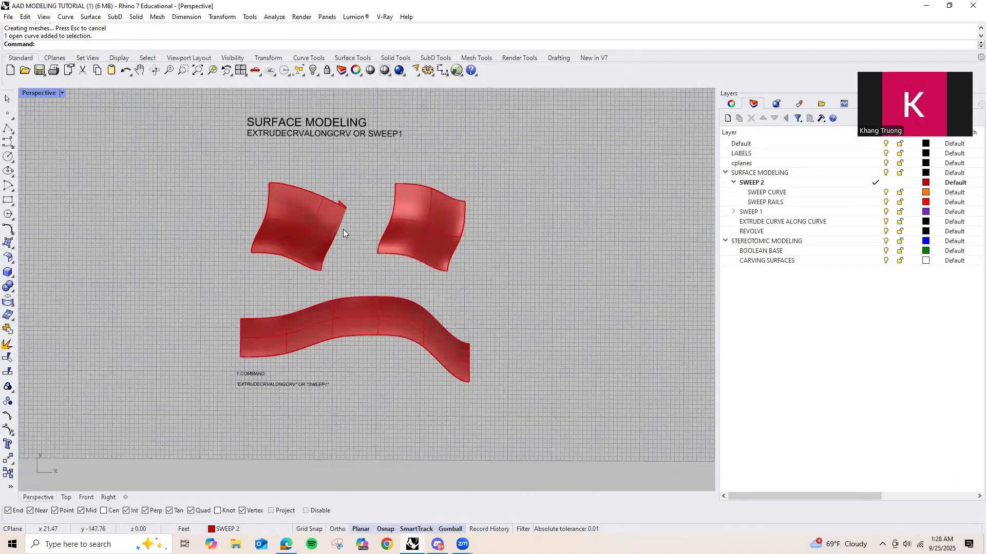
pyautogui.scroll(1, 305, 294)
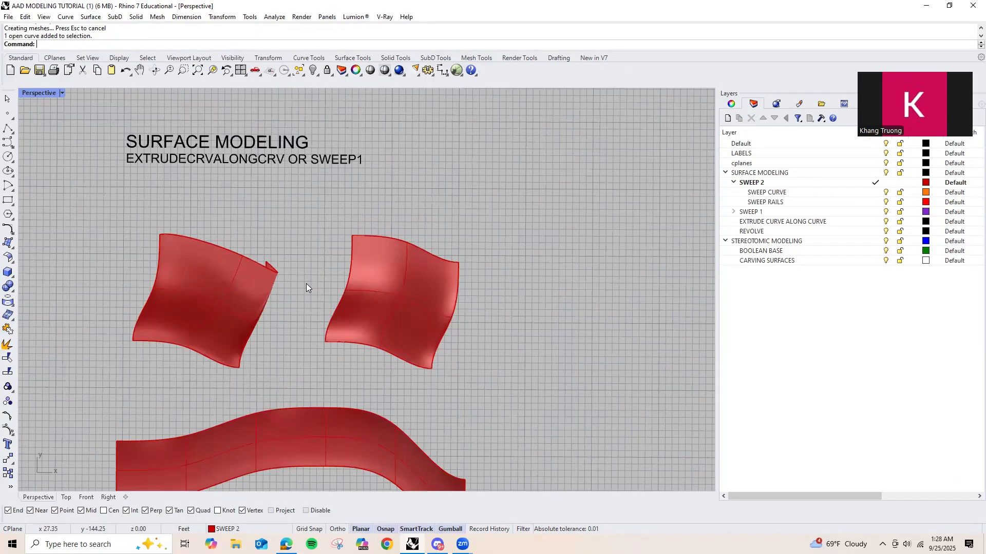
pyautogui.scroll(-3, 352, 249)
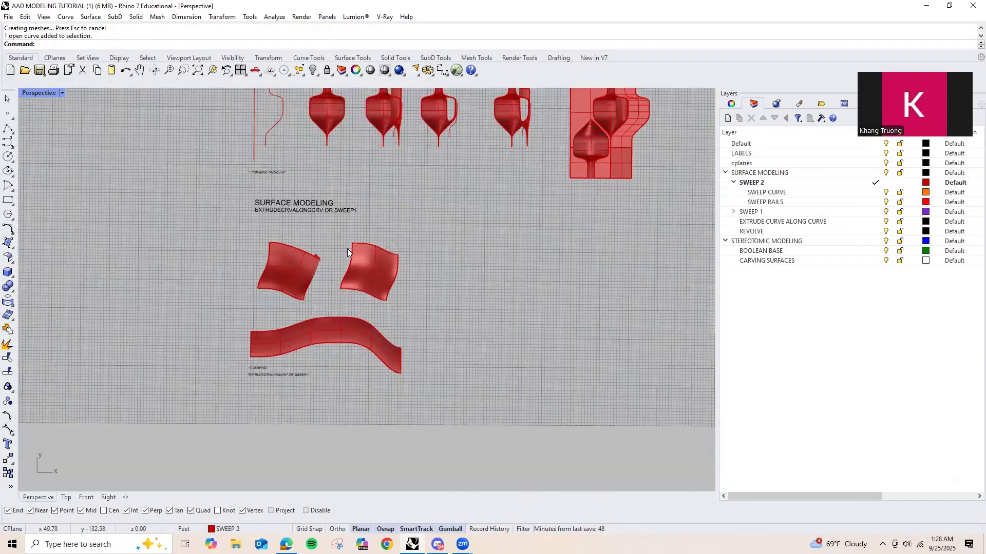
# Step: Locate the stereotomic modeling section and the framed notes on 2D and 3D view shortcuts
pyautogui.keyDown('shift'); pyautogui.moveTo(360, 224); pyautogui.dragTo(328, 244, button='right'); pyautogui.keyUp('shift')
pyautogui.scroll(-4, 466, 241)
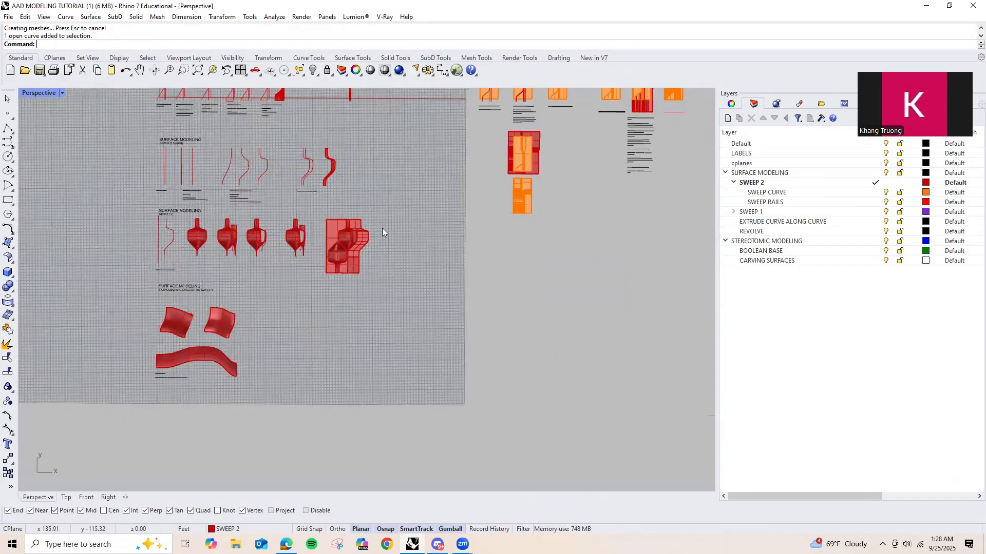
pyautogui.keyDown('shift'); pyautogui.moveTo(305, 212); pyautogui.dragTo(224, 280, button='right'); pyautogui.keyUp('shift')
pyautogui.scroll(4, 311, 179)
pyautogui.keyDown('shift'); pyautogui.moveTo(411, 120); pyautogui.dragTo(274, 218, button='right'); pyautogui.keyUp('shift')
pyautogui.scroll(4, 273, 217)
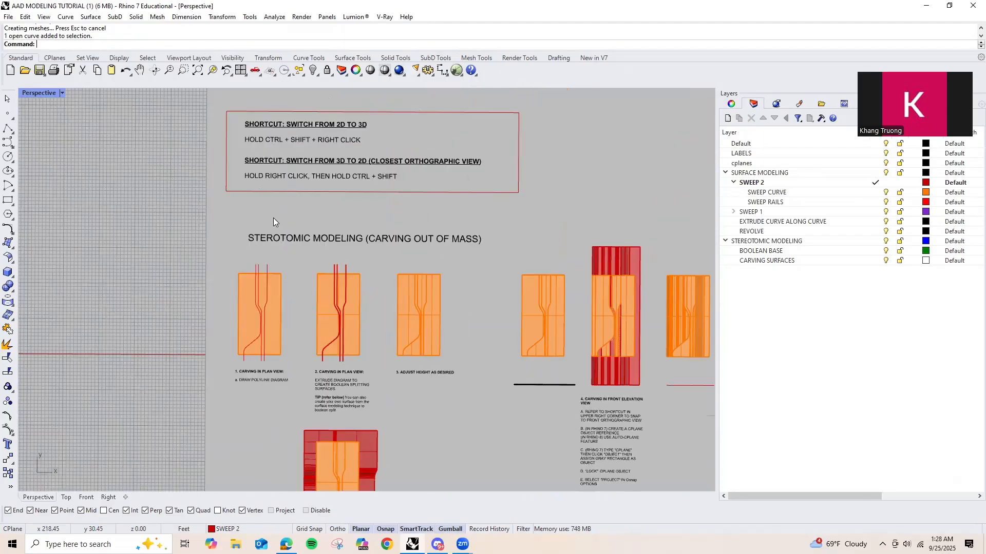
pyautogui.keyDown('shift'); pyautogui.moveTo(326, 130); pyautogui.dragTo(282, 162, button='right'); pyautogui.keyUp('shift')
pyautogui.scroll(4, 282, 162)
pyautogui.scroll(-4, 267, 191)
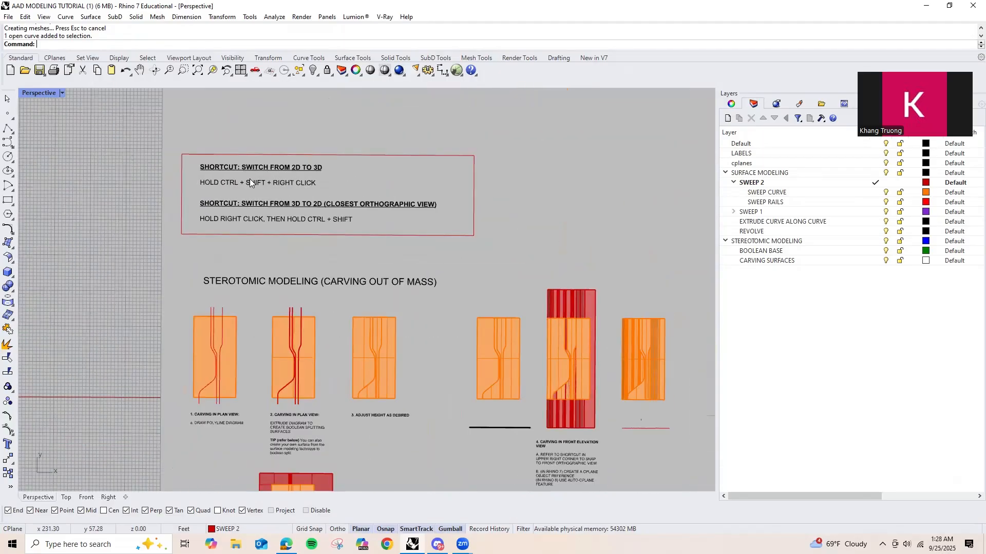
pyautogui.scroll(2, 248, 179)
pyautogui.scroll(-4, 247, 177)
pyautogui.scroll(4, 245, 172)
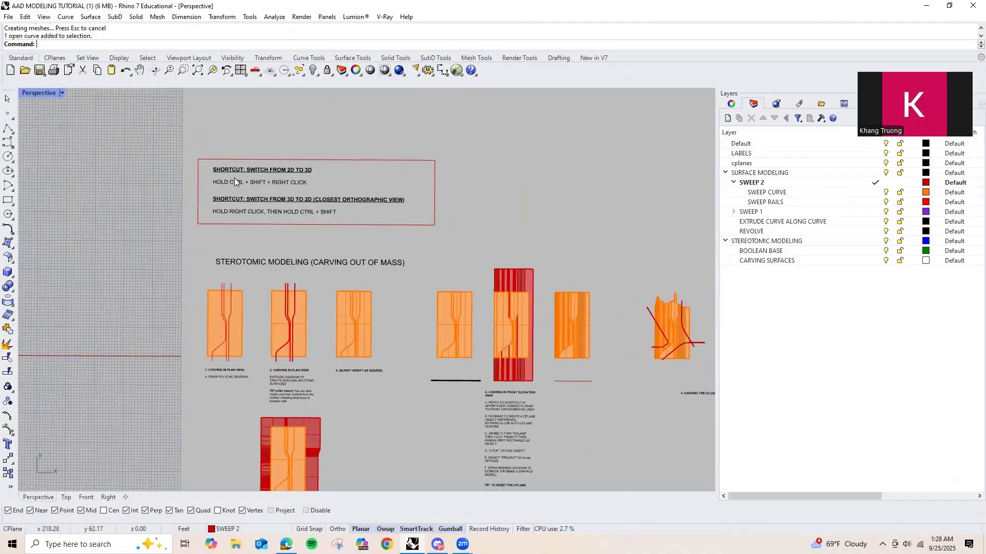
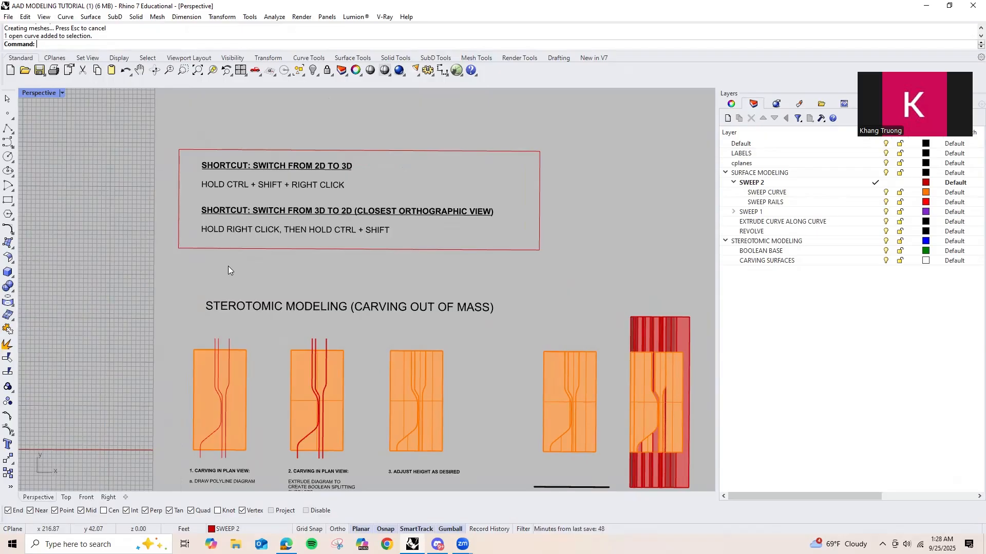
# Step: Read the 2D/3D view shortcut notes together with the row of stereotomic carving examples below them
pyautogui.scroll(-6, 264, 197)
pyautogui.scroll(6, 270, 259)
pyautogui.keyDown('shift'); pyautogui.moveTo(277, 260); pyautogui.dragTo(267, 241, button='right'); pyautogui.keyUp('shift')
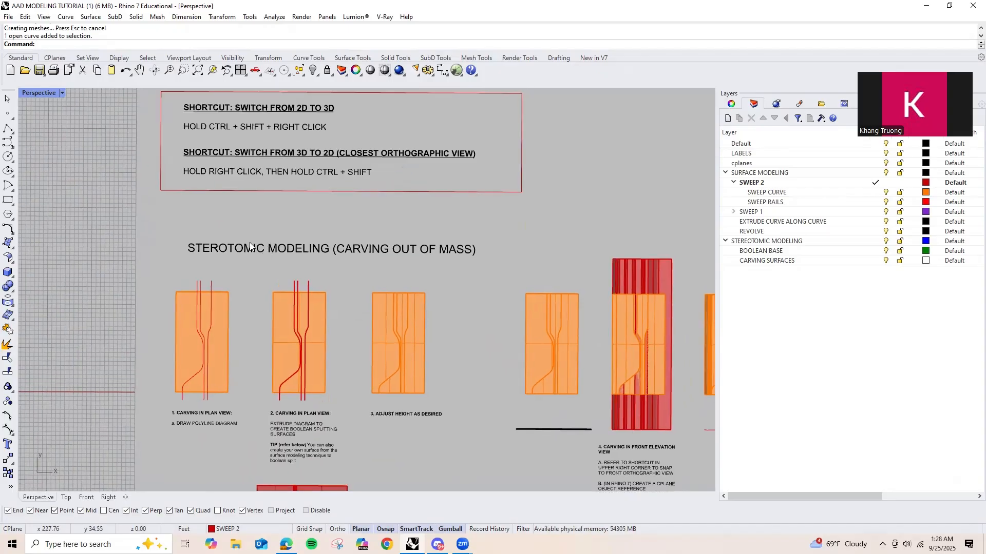
pyautogui.keyDown('shift'); pyautogui.moveTo(283, 257); pyautogui.dragTo(253, 258, button='right'); pyautogui.keyUp('shift')
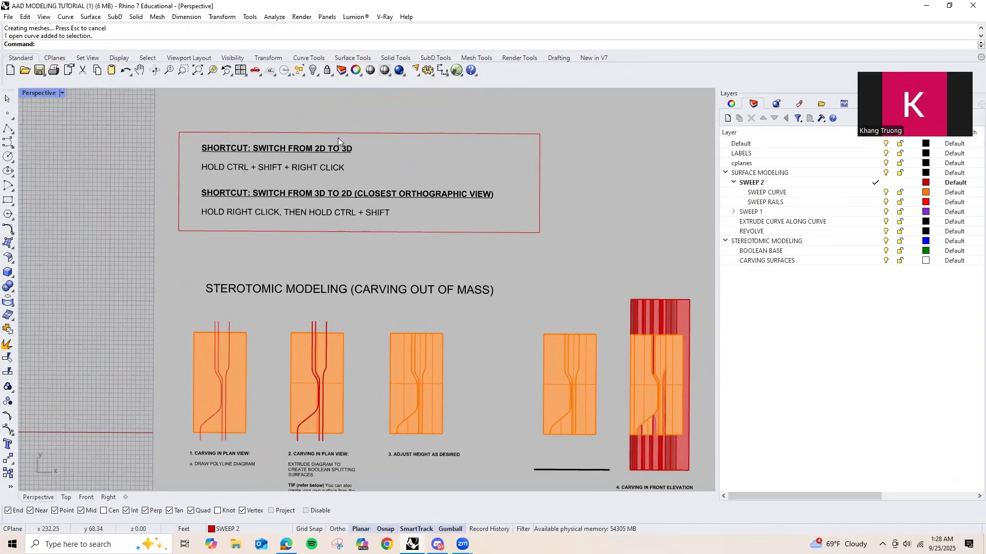
pyautogui.moveTo(309, 288); pyautogui.dragTo(322, 251, button='right')
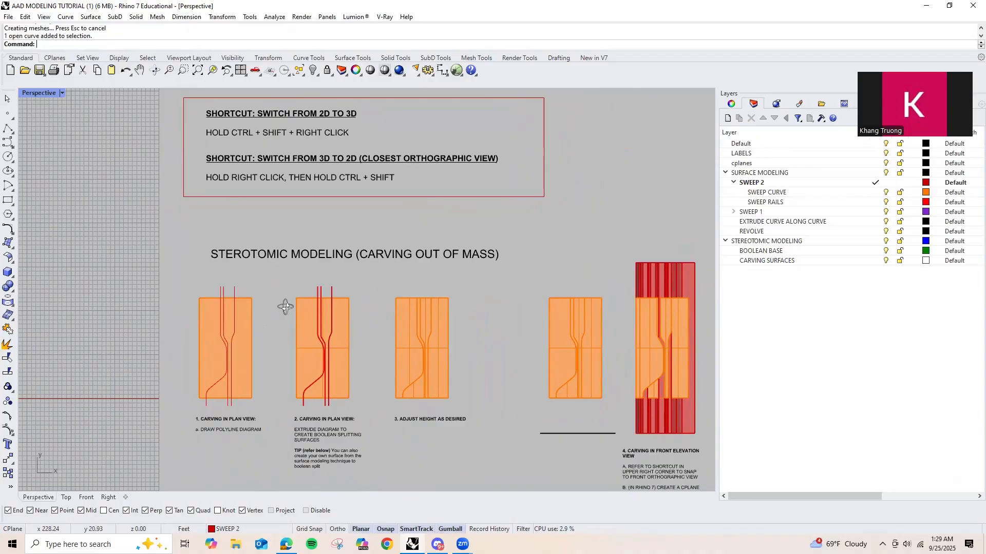
# Step: Orbit the stereotomic blocks from plan into 3D, examine the carving surfaces, and return to the plan view
pyautogui.keyDown('ctrl'); pyautogui.keyDown('shift'); pyautogui.moveTo(282, 307); pyautogui.dragTo(296, 238, button='right'); pyautogui.keyUp('shift'); pyautogui.keyUp('ctrl')
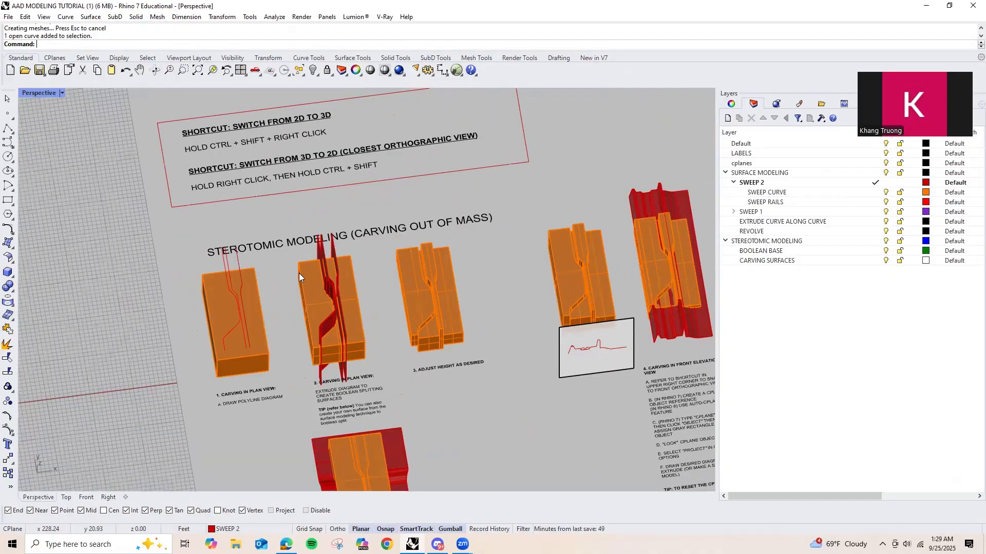
pyautogui.keyDown('ctrl'); pyautogui.keyDown('shift'); pyautogui.moveTo(299, 276); pyautogui.dragTo(347, 234, button='right'); pyautogui.keyUp('shift'); pyautogui.keyUp('ctrl')
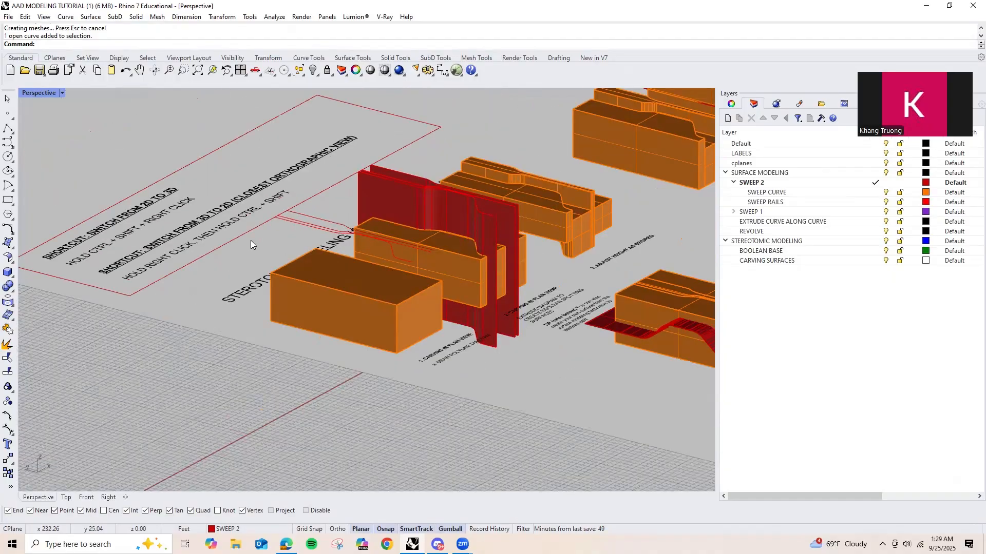
pyautogui.keyDown('ctrl'); pyautogui.keyDown('shift'); pyautogui.moveTo(252, 245); pyautogui.dragTo(299, 267, button='right'); pyautogui.keyUp('shift'); pyautogui.keyUp('ctrl')
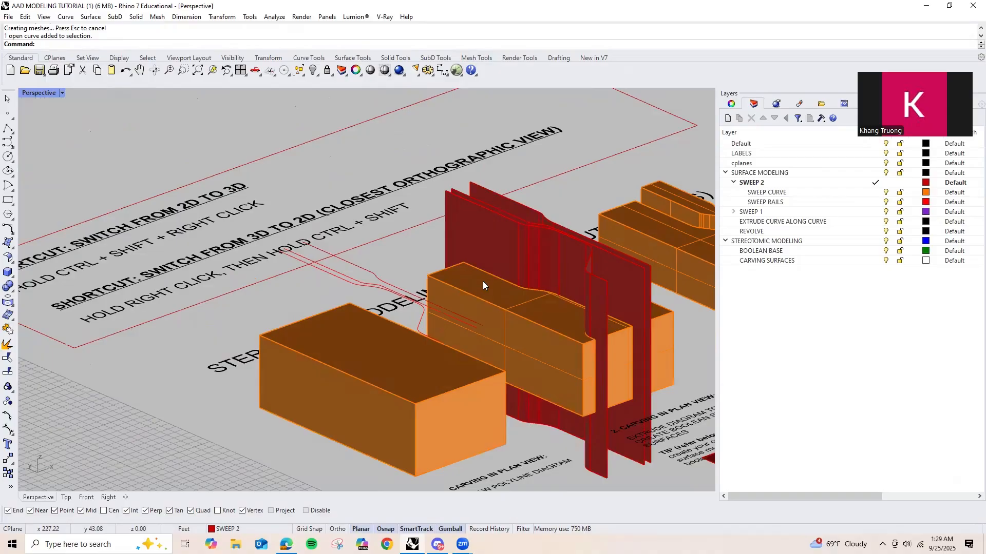
pyautogui.scroll(-3, 483, 286)
pyautogui.keyDown('ctrl'); pyautogui.keyDown('shift'); pyautogui.moveTo(395, 288); pyautogui.dragTo(334, 295, button='right'); pyautogui.keyUp('shift'); pyautogui.keyUp('ctrl')
pyautogui.scroll(2, 333, 318)
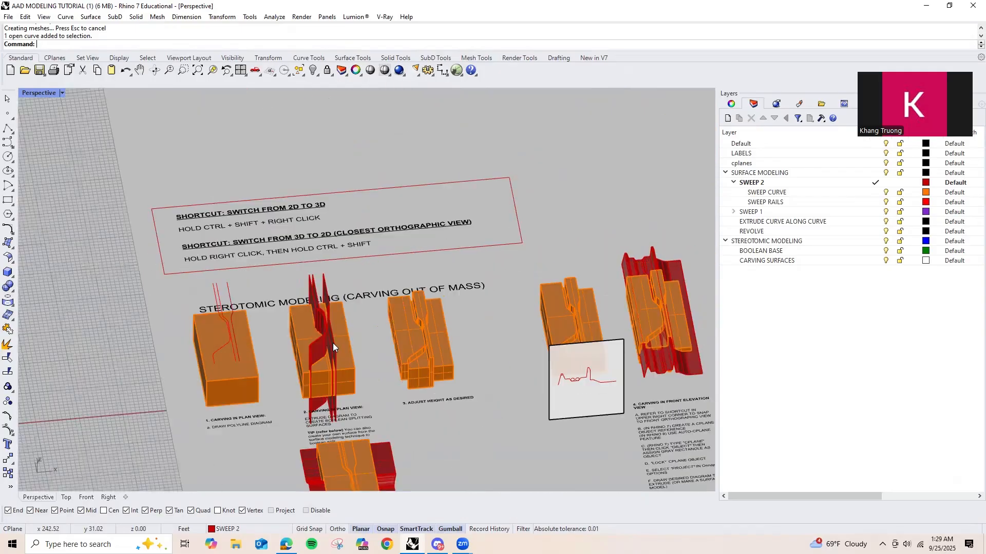
pyautogui.keyDown('ctrl'); pyautogui.keyDown('shift'); pyautogui.moveTo(386, 342); pyautogui.dragTo(471, 267, button='right'); pyautogui.keyUp('shift'); pyautogui.keyUp('ctrl')
pyautogui.scroll(5, 375, 304)
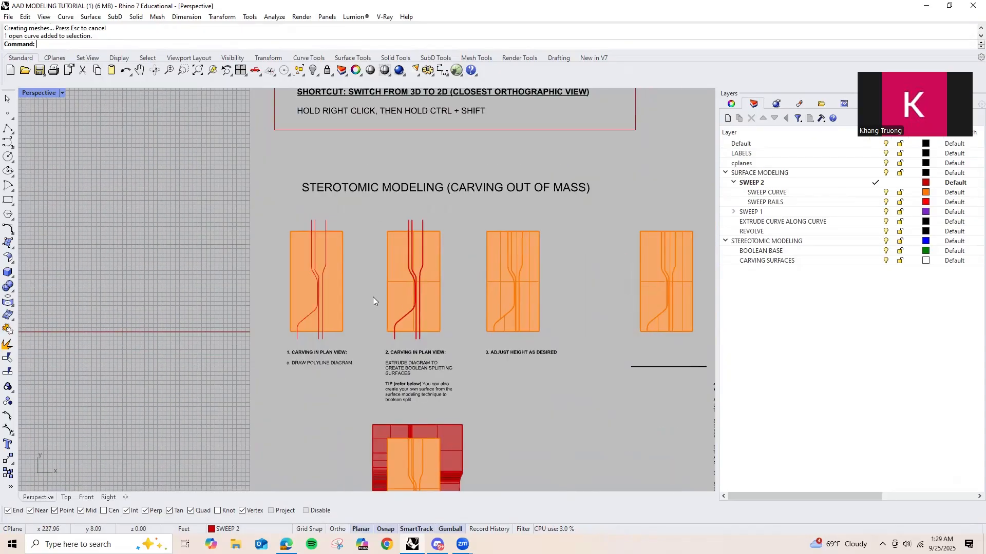
# Step: Snap from 3D to the front elevation, compare the carved blocks and splitting surfaces there, and return to 3D
pyautogui.keyDown('ctrl'); pyautogui.keyDown('shift'); pyautogui.moveTo(432, 304); pyautogui.dragTo(425, 347, button='right'); pyautogui.keyUp('shift'); pyautogui.keyUp('ctrl')
pyautogui.scroll(3, 399, 291)
pyautogui.keyDown('ctrl'); pyautogui.keyDown('shift'); pyautogui.moveTo(354, 334); pyautogui.dragTo(453, 344, button='right'); pyautogui.keyUp('shift'); pyautogui.keyUp('ctrl')
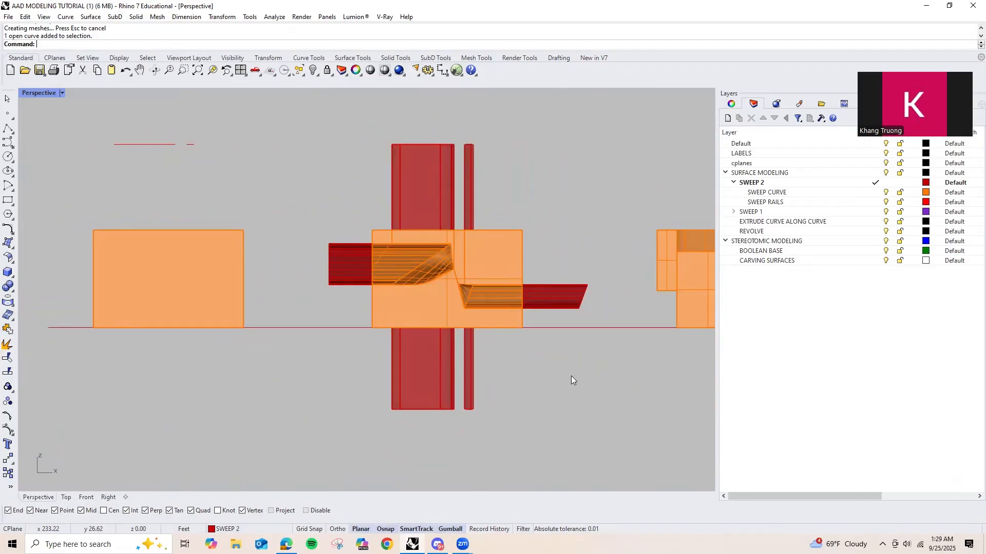
pyautogui.keyDown('shift'); pyautogui.moveTo(601, 387); pyautogui.dragTo(451, 383, button='right'); pyautogui.keyUp('shift')
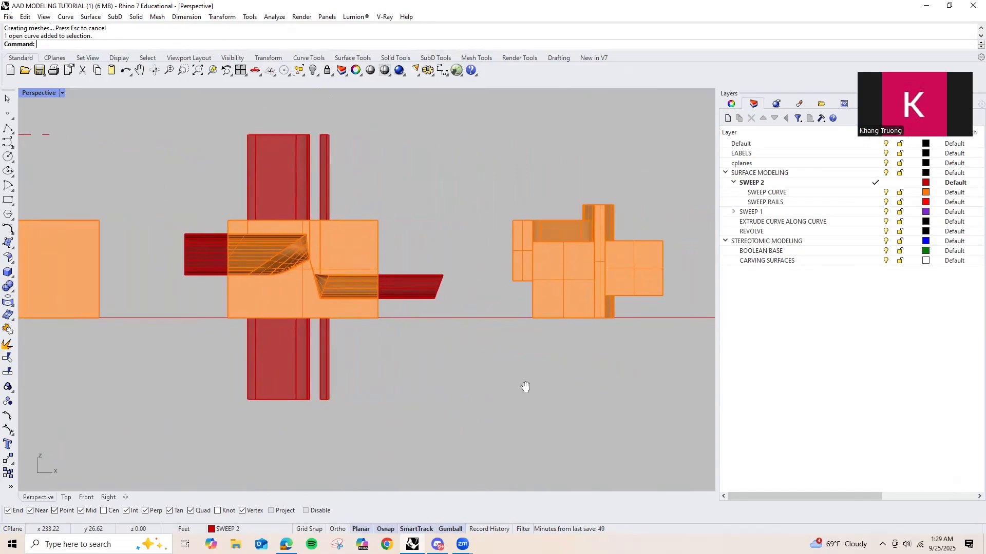
pyautogui.moveTo(525, 387)
pyautogui.keyDown('shift'); pyautogui.mouseDown(button='right')
pyautogui.moveTo(396, 385)
pyautogui.moveTo(543, 383)
pyautogui.mouseUp(button='right'); pyautogui.keyUp('shift')
pyautogui.keyDown('shift'); pyautogui.moveTo(256, 354); pyautogui.dragTo(231, 361, button='right'); pyautogui.keyUp('shift')
pyautogui.moveTo(316, 331); pyautogui.dragTo(395, 362, button='right')
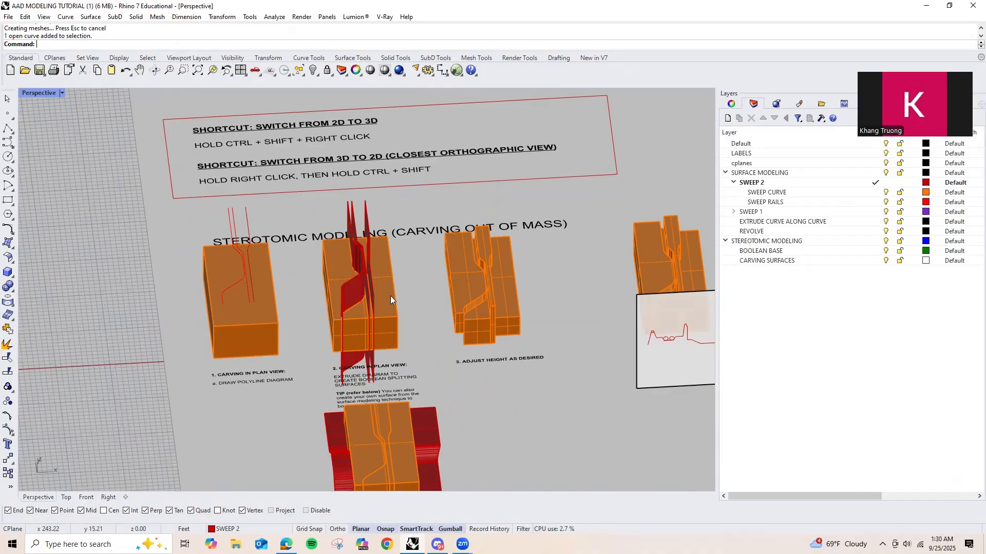
# Step: Survey the stereotomic carving examples alongside the polyline-based surface modeling examples on the sheet
pyautogui.scroll(-5, 390, 296)
pyautogui.scroll(3, 357, 315)
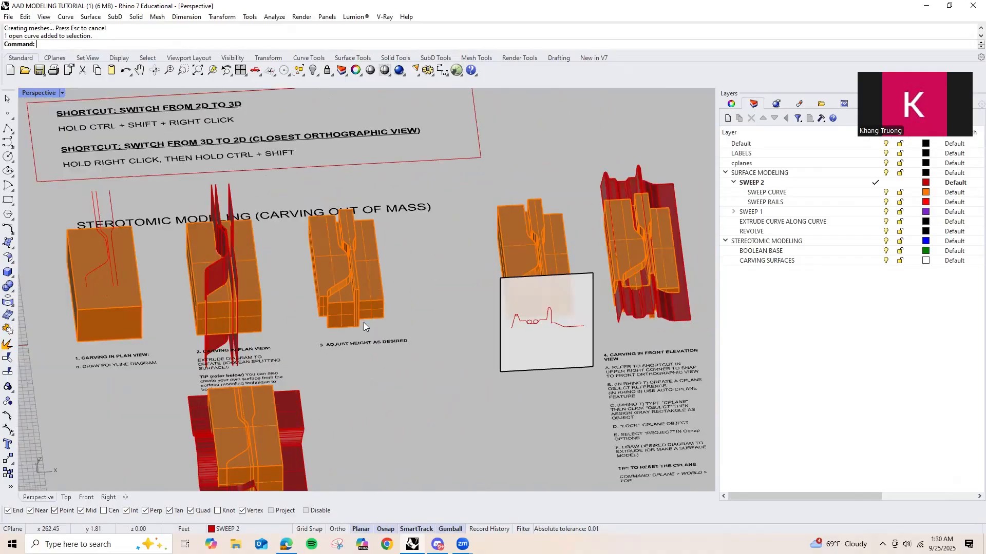
pyautogui.scroll(-3, 402, 381)
pyautogui.moveTo(355, 389); pyautogui.dragTo(357, 314, button='right')
pyautogui.scroll(-5, 248, 367)
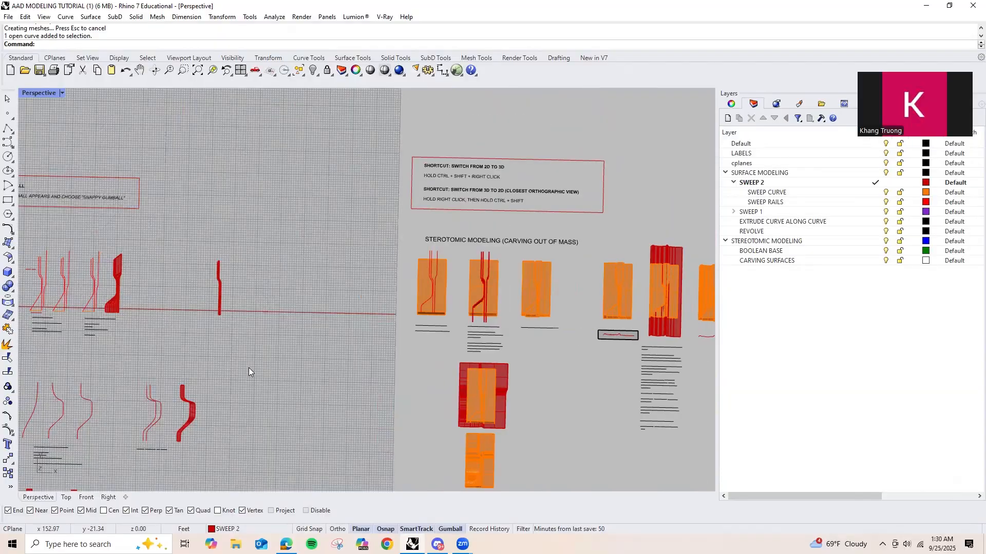
pyautogui.scroll(-3, 393, 381)
pyautogui.scroll(5, 203, 300)
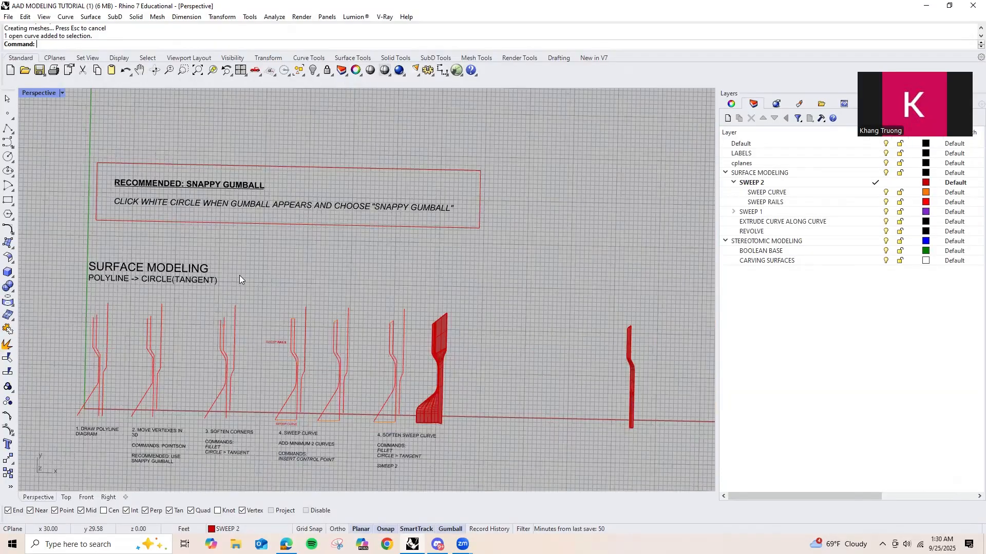
pyautogui.scroll(-6, 236, 275)
pyautogui.scroll(2, 398, 301)
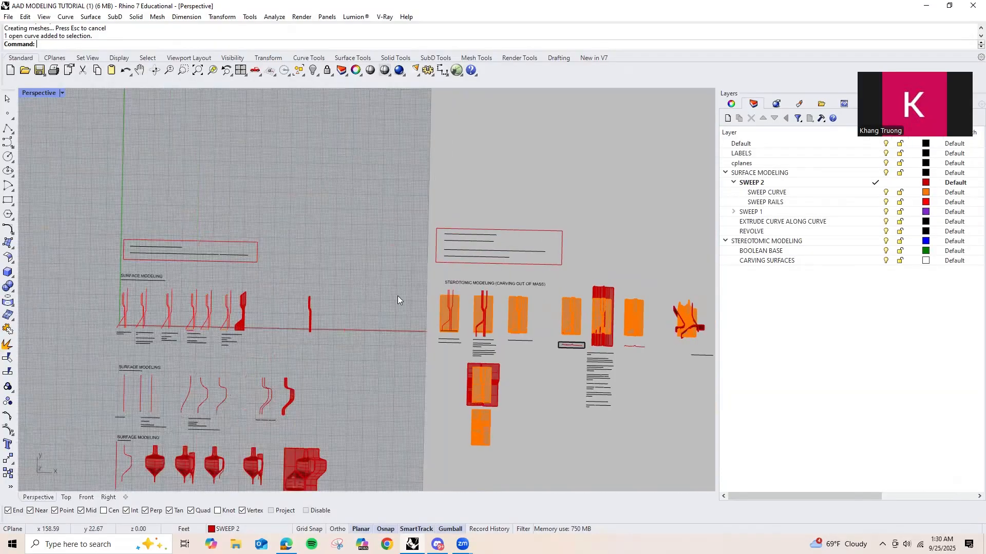
# Step: Examine the carved block with adjusted heights in 3D and return to the plan view of the stereotomic section
pyautogui.scroll(3, 503, 321)
pyautogui.moveTo(453, 289); pyautogui.dragTo(378, 299, button='right')
pyautogui.scroll(6, 369, 313)
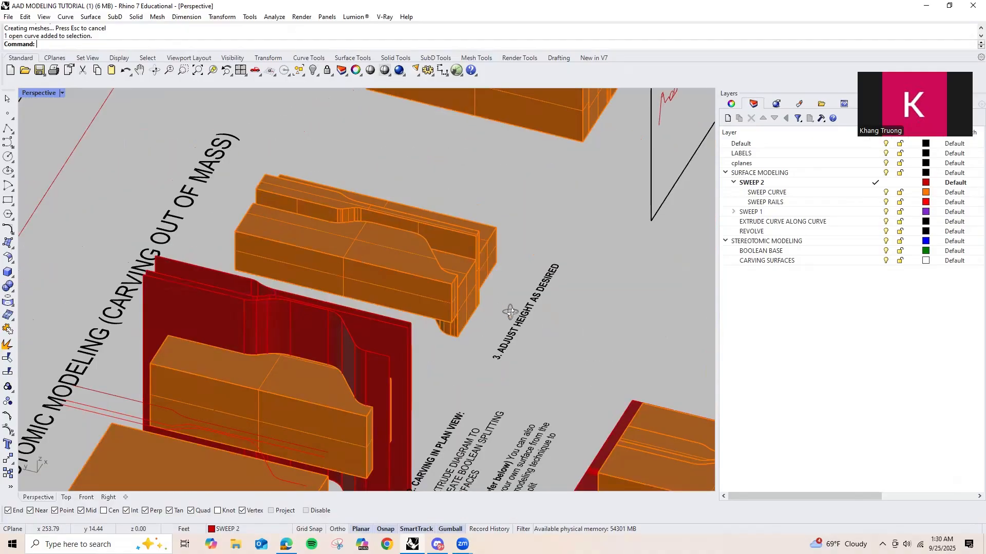
pyautogui.press('Home')
pyautogui.press('Home')
pyautogui.press('Home')
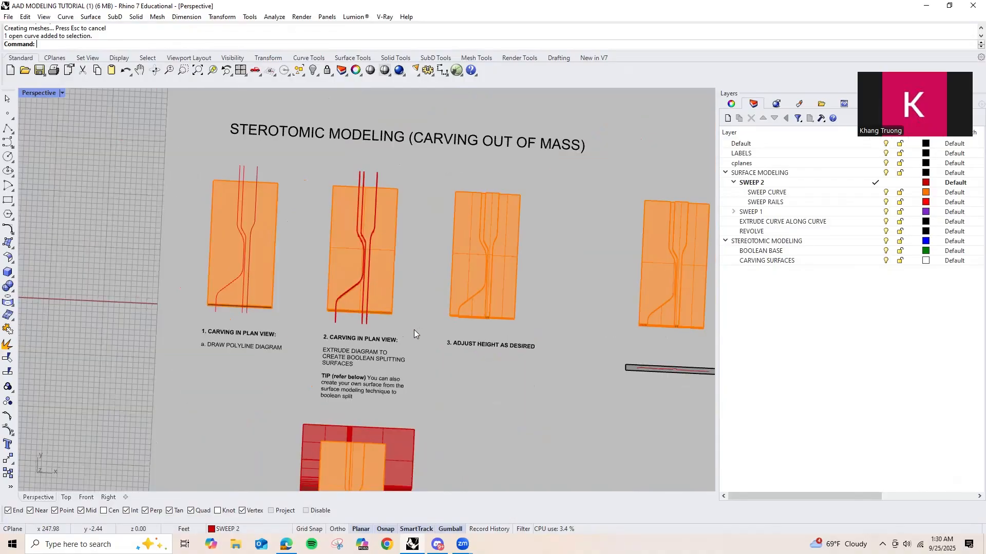
pyautogui.press('Home')
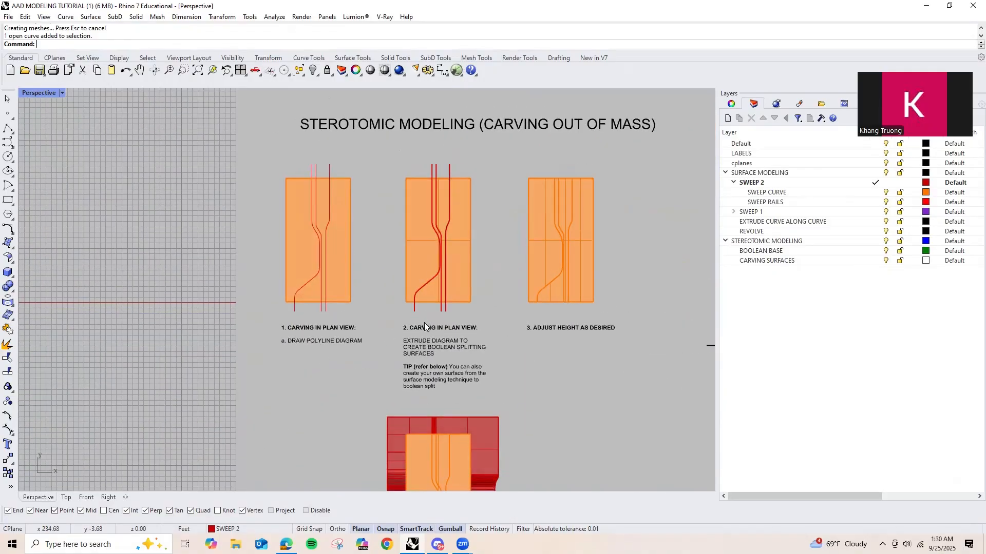
# Step: Highlight the solid base block of the first plan-view carving example, inspect it, and clear the selection
pyautogui.scroll(3, 290, 261)
pyautogui.click(326, 260)
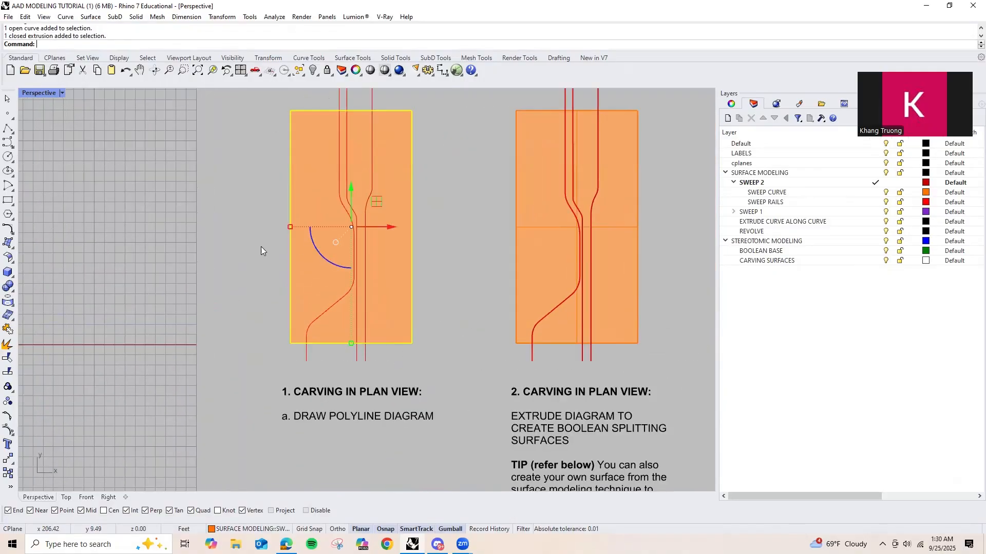
pyautogui.scroll(-1, 252, 279)
pyautogui.scroll(3, 323, 247)
pyautogui.scroll(-2, 286, 262)
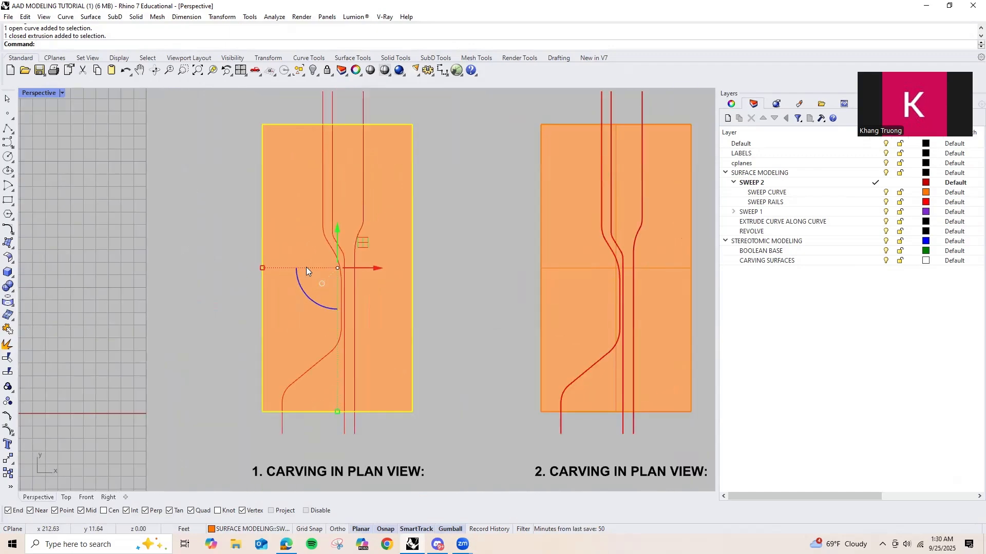
pyautogui.moveTo(324, 310); pyautogui.dragTo(277, 312, button='right')
pyautogui.click(436, 378)
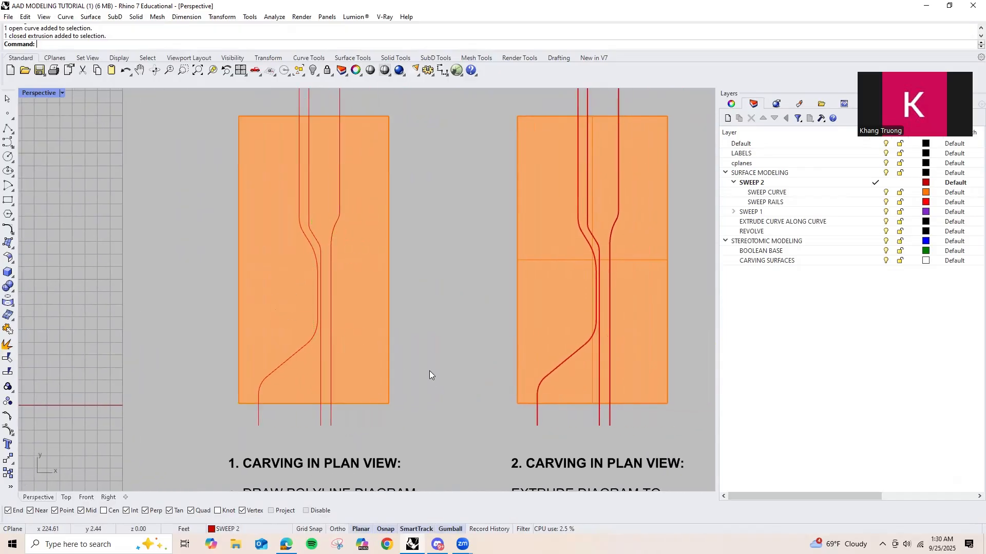
# Step: Highlight the three polylines crossing the first block, check their ends beyond its edges, and clear the selection
pyautogui.keyDown('shift'); pyautogui.moveTo(430, 370); pyautogui.dragTo(465, 473, button='right'); pyautogui.keyUp('shift')
pyautogui.moveTo(391, 188); pyautogui.dragTo(292, 206)
pyautogui.scroll(-3, 302, 194)
pyautogui.scroll(4, 271, 307)
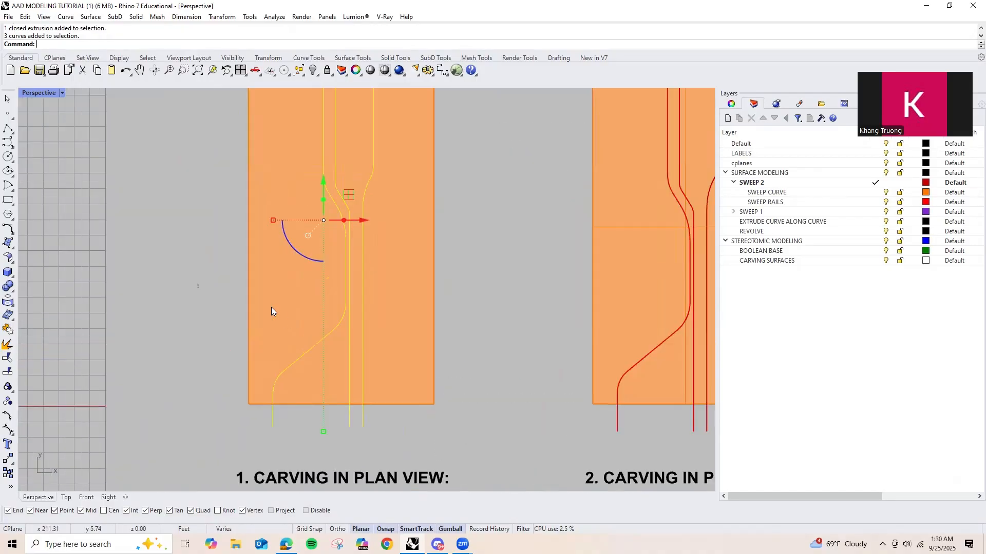
pyautogui.scroll(-2, 306, 318)
pyautogui.scroll(-3, 351, 215)
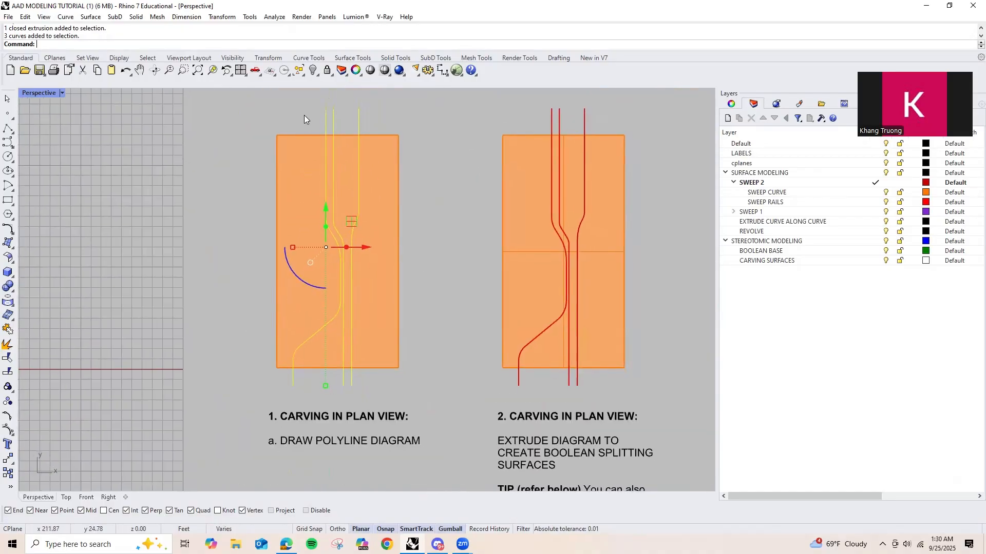
pyautogui.keyDown('shift'); pyautogui.moveTo(341, 412); pyautogui.dragTo(327, 385, button='right'); pyautogui.keyUp('shift')
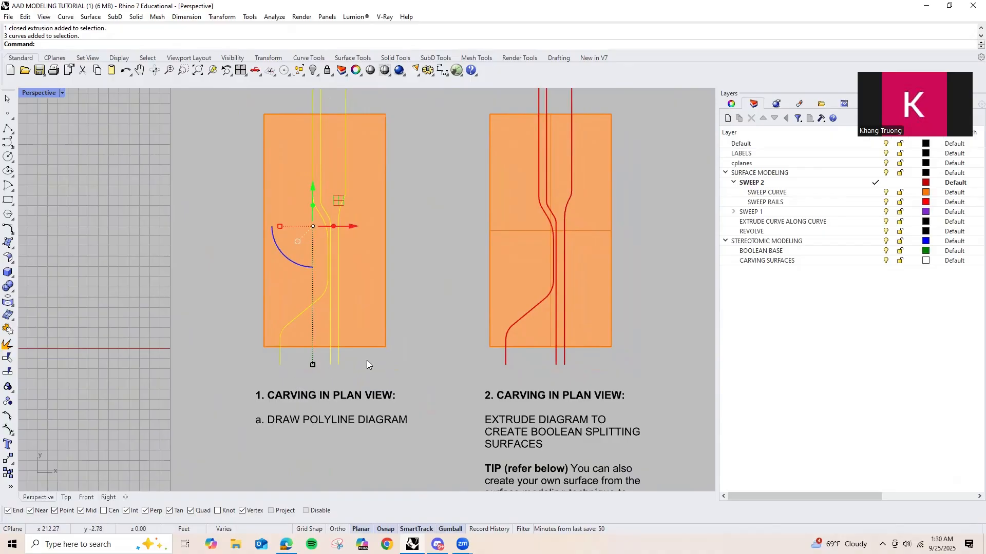
pyautogui.scroll(-4, 400, 354)
pyautogui.scroll(5, 433, 348)
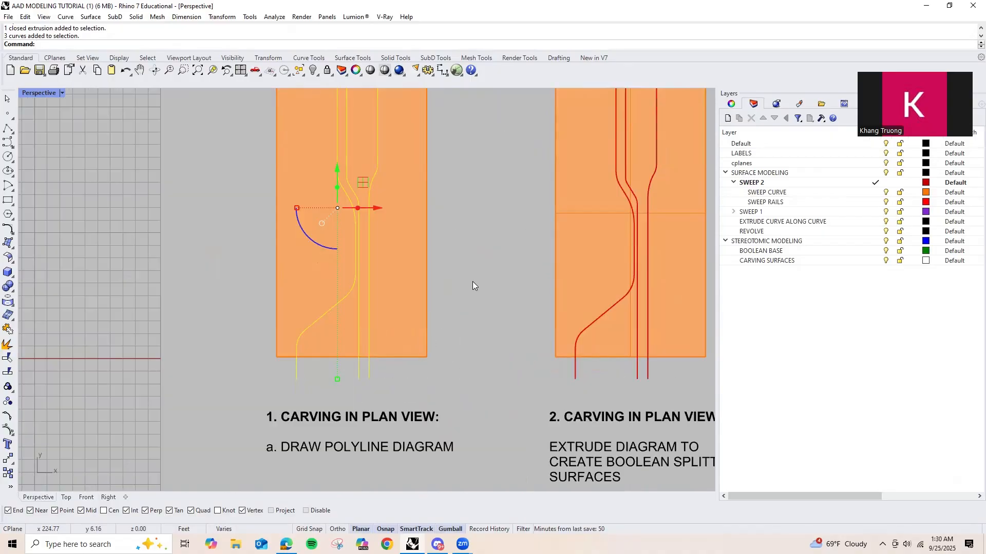
pyautogui.scroll(-2, 472, 286)
pyautogui.keyDown('shift'); pyautogui.moveTo(472, 286); pyautogui.dragTo(311, 263, button='right'); pyautogui.keyUp('shift')
pyautogui.press('Escape')
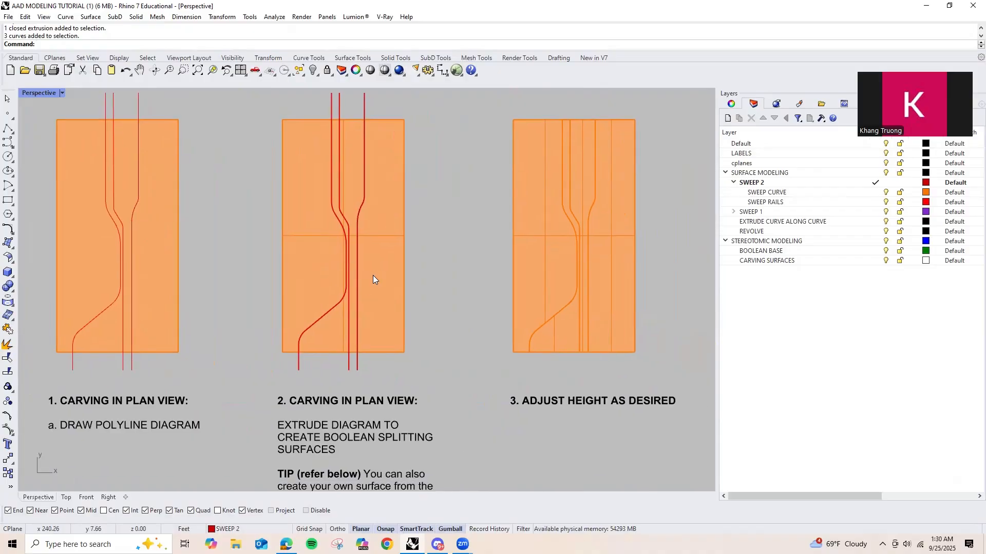
# Step: Highlight the extruded splitting surfaces crossing the second plan-view block, inspect them in 3D, and clear the selection
pyautogui.moveTo(399, 333); pyautogui.dragTo(434, 252, button='right')
pyautogui.scroll(5, 309, 242)
pyautogui.click(309, 241)
pyautogui.keyDown('shift'); pyautogui.click(486, 317); pyautogui.keyUp('shift')
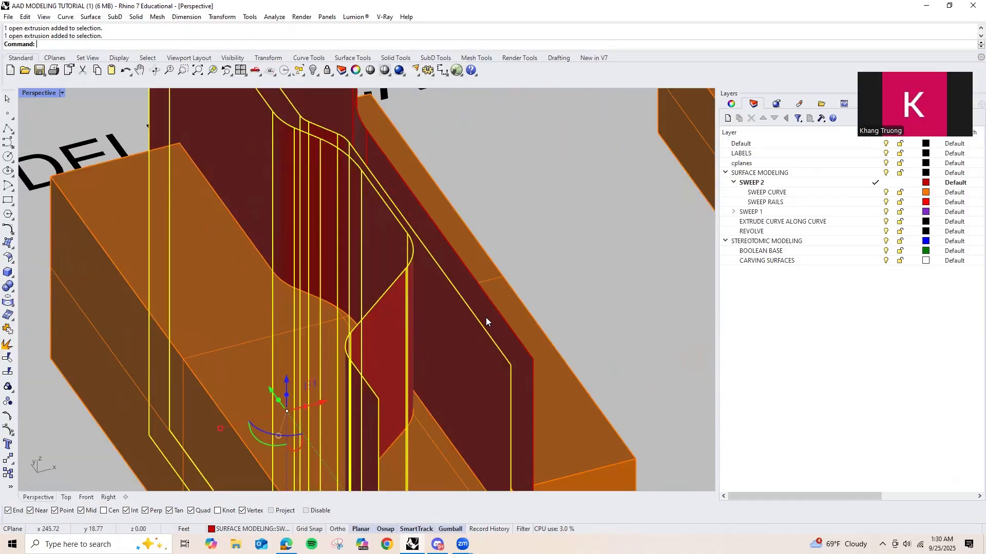
pyautogui.scroll(-8, 413, 350)
pyautogui.moveTo(451, 345); pyautogui.dragTo(467, 357, button='right')
pyautogui.press('Escape')
# Step: Highlight the separate solid pieces of the second block, inspect how they are divided, and clear the selection
pyautogui.scroll(3, 338, 311)
pyautogui.keyDown('shift'); pyautogui.click(289, 193); pyautogui.keyUp('shift')
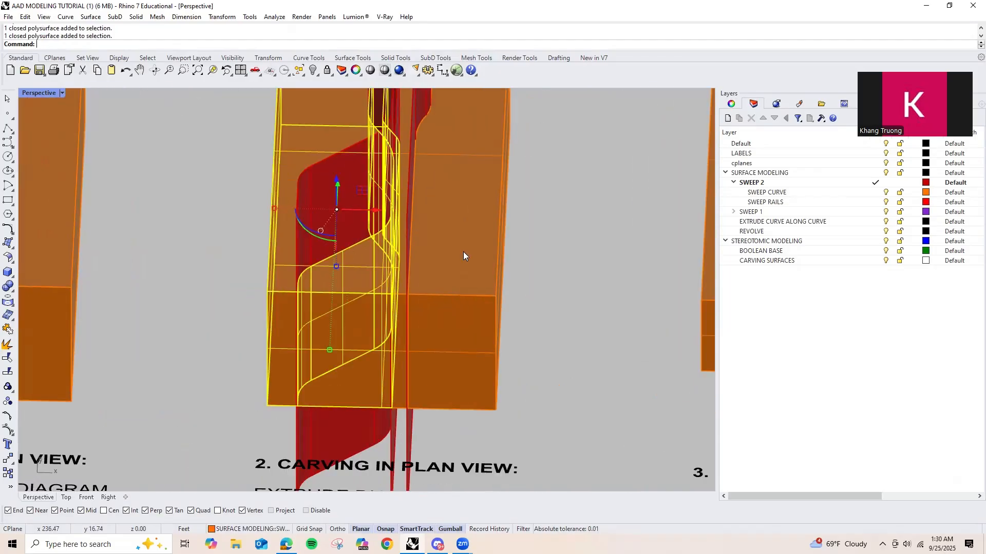
pyautogui.keyDown('shift'); pyautogui.click(463, 252); pyautogui.keyUp('shift')
pyautogui.scroll(6, 397, 366)
pyautogui.scroll(-8, 378, 321)
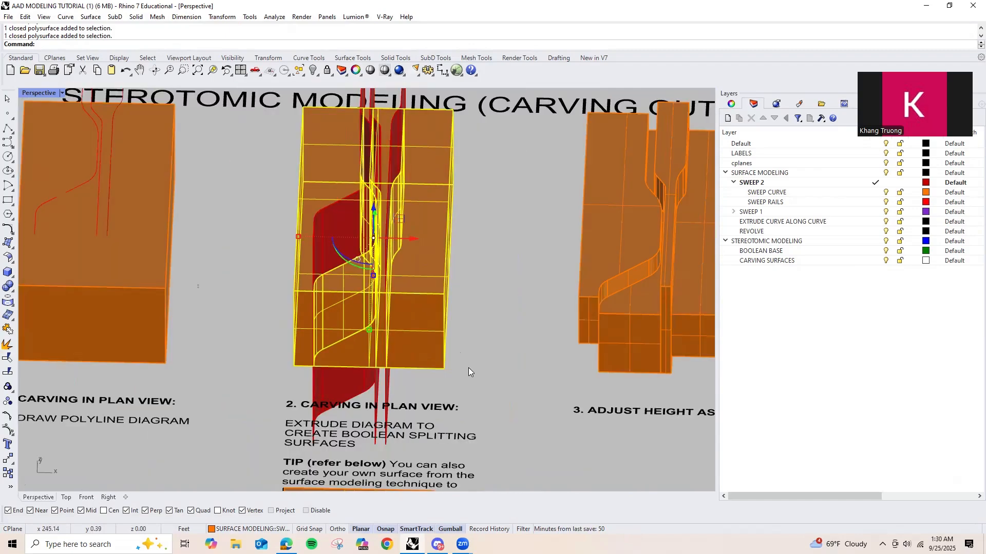
pyautogui.click(468, 368)
# Step: Examine the block with its custom splitting surface and the finished carved block below the second plan-view example
pyautogui.scroll(-4, 441, 341)
pyautogui.keyDown('shift'); pyautogui.moveTo(420, 376); pyautogui.dragTo(387, 264, button='right'); pyautogui.keyUp('shift')
pyautogui.moveTo(393, 342); pyautogui.dragTo(440, 245, button='right')
pyautogui.scroll(-6, 441, 243)
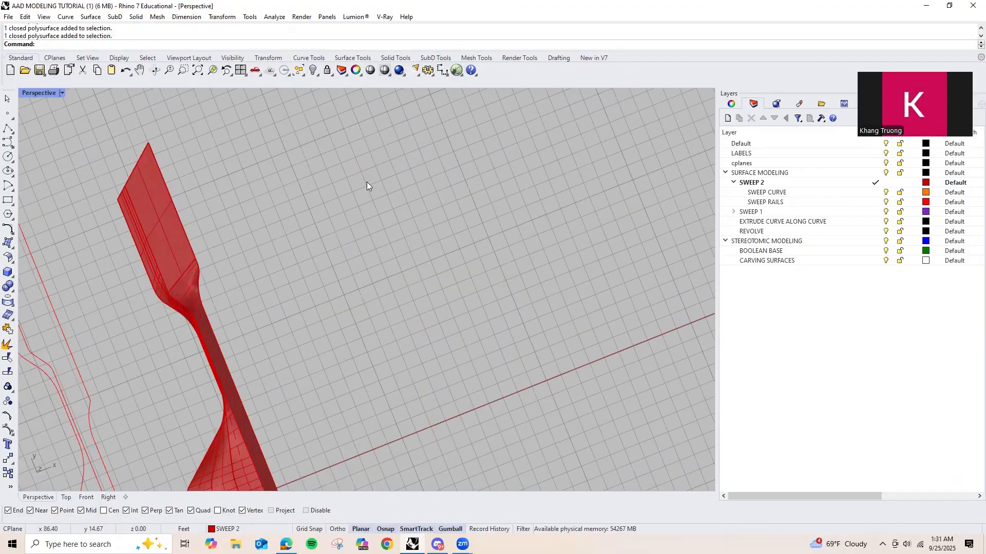
pyautogui.scroll(-10, 271, 183)
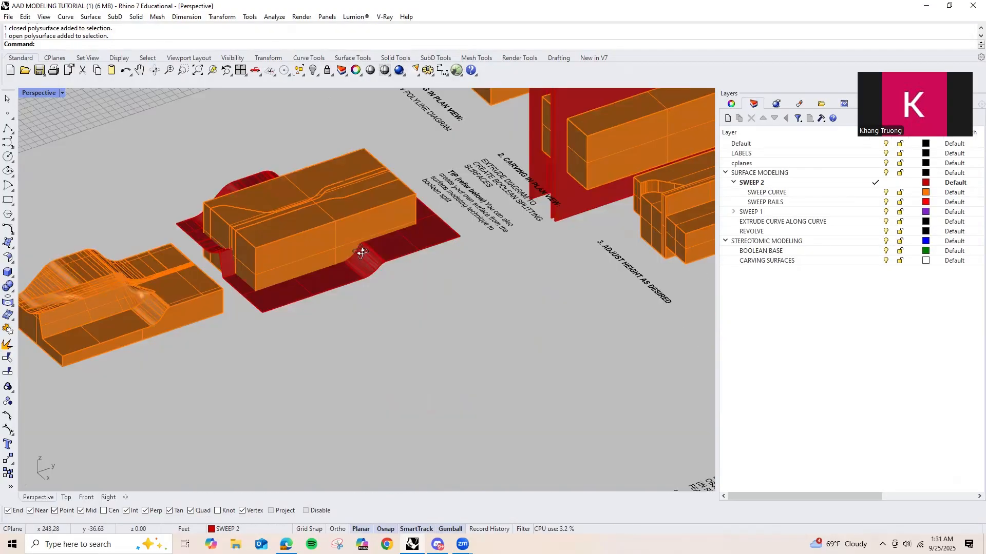
pyautogui.moveTo(359, 253); pyautogui.dragTo(466, 259, button='right')
pyautogui.moveTo(449, 318); pyautogui.dragTo(378, 277, button='right')
pyautogui.scroll(2, 228, 339)
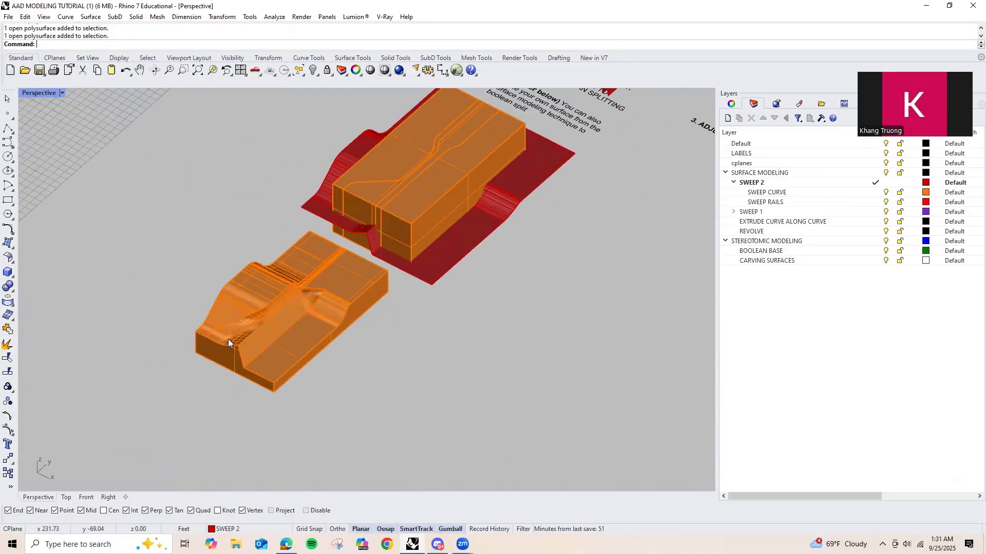
# Step: Highlight the finished carved block, inspect its stepped and curved top up close, and clear the selection
pyautogui.scroll(4, 321, 346)
pyautogui.click(408, 318)
pyautogui.scroll(-1, 391, 244)
pyautogui.scroll(2, 391, 245)
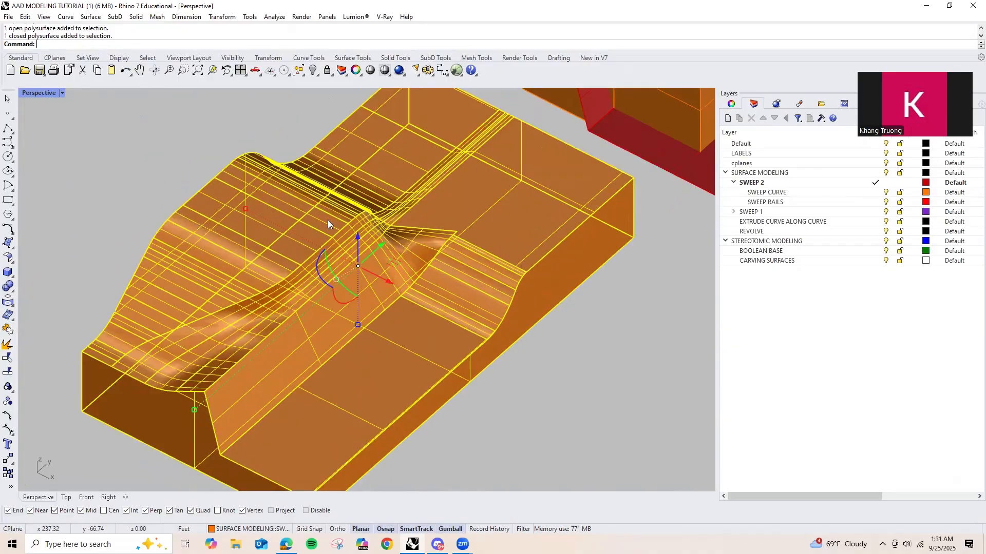
pyautogui.scroll(-2, 396, 193)
pyautogui.click(393, 290)
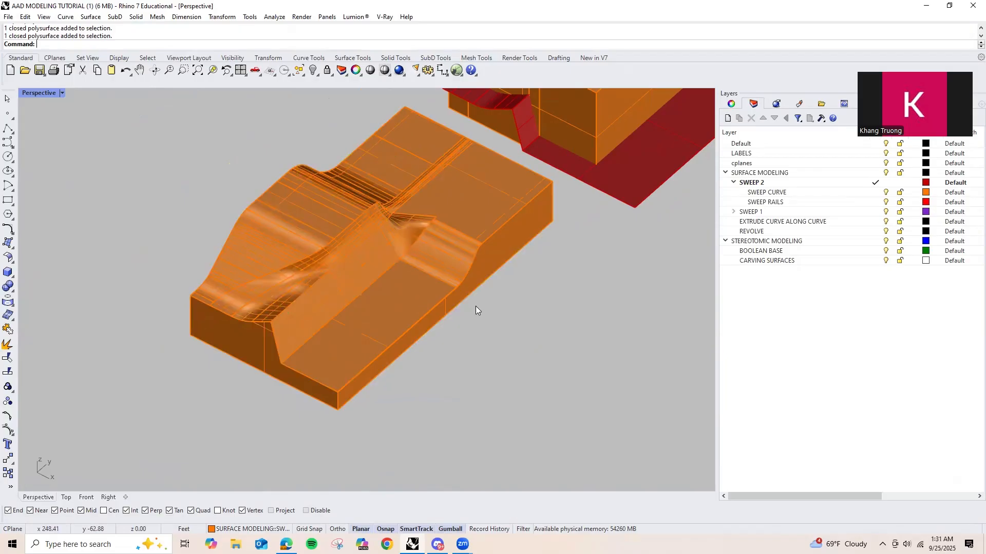
pyautogui.scroll(2, 429, 257)
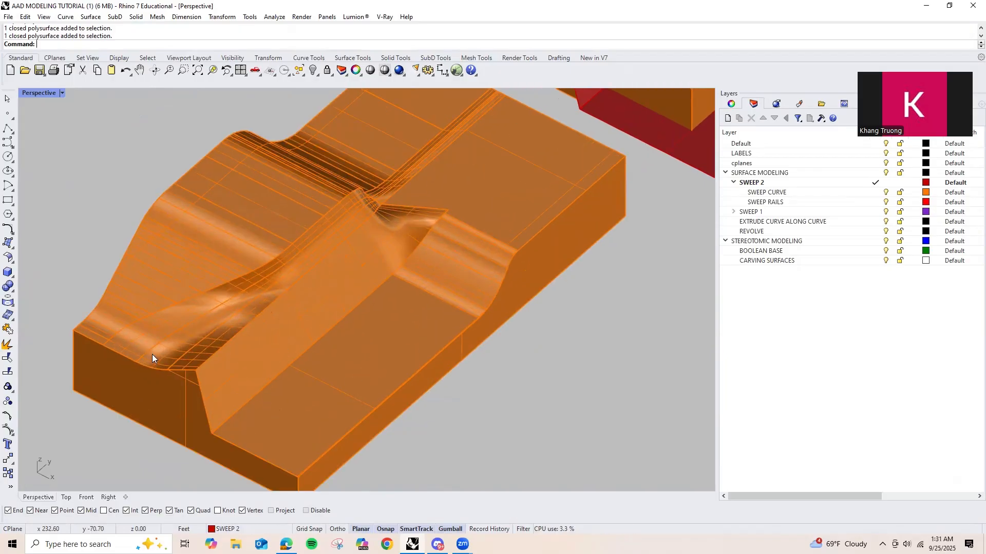
pyautogui.scroll(-4, 155, 319)
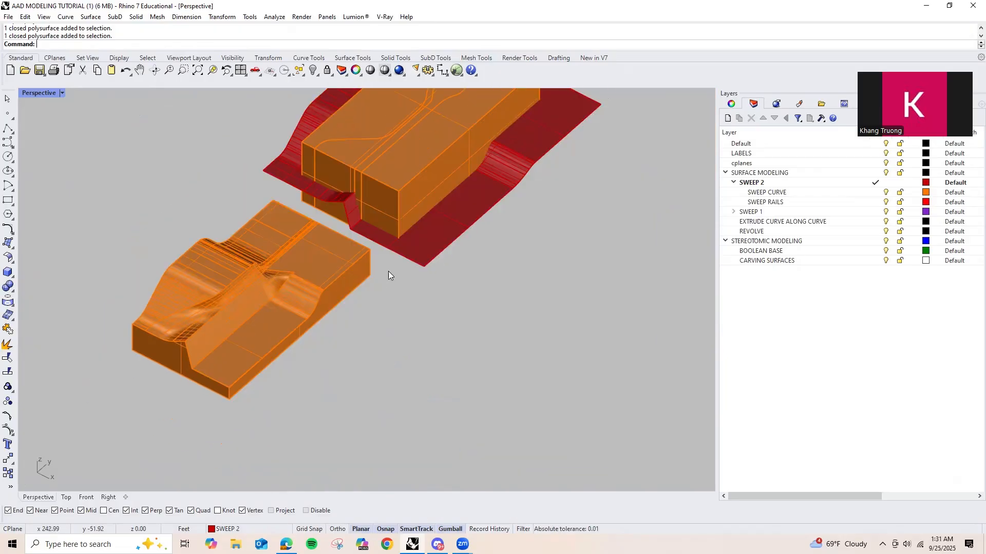
# Step: Move the red splitting surface from the uncarved block down onto the finished carved block
pyautogui.click(433, 234)
pyautogui.scroll(-2, 452, 247)
pyautogui.moveTo(460, 253); pyautogui.dragTo(459, 225, button='right')
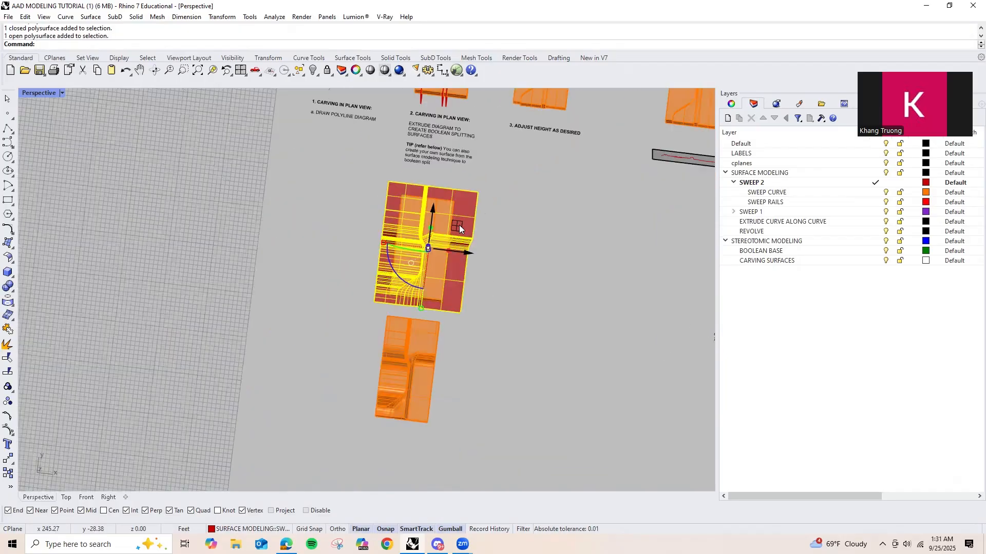
pyautogui.moveTo(430, 249); pyautogui.dragTo(431, 371)
pyautogui.scroll(7, 426, 367)
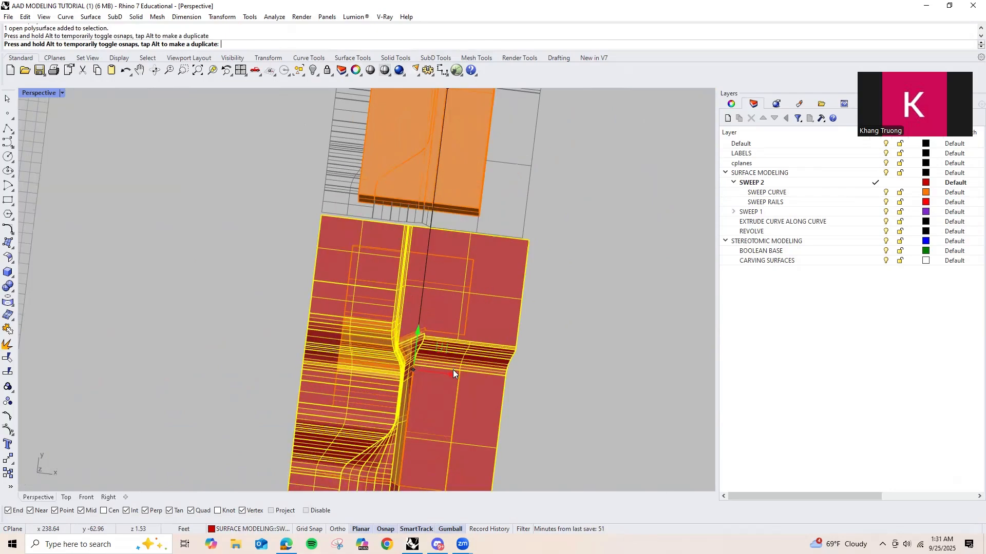
pyautogui.press('super')
pyautogui.scroll(-7, 480, 279)
pyautogui.scroll(7, 464, 327)
pyautogui.click(536, 308)
pyautogui.click(463, 304)
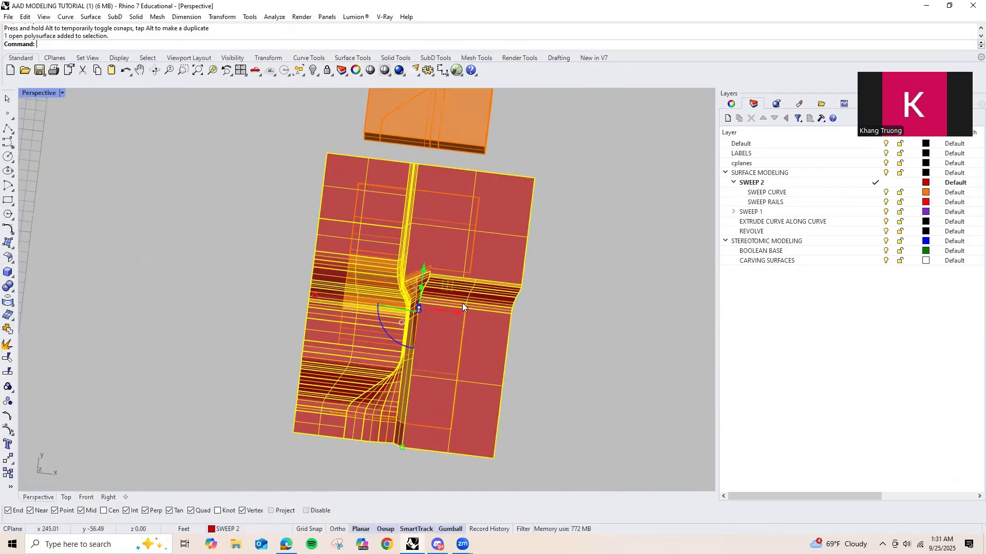
pyautogui.moveTo(460, 319); pyautogui.dragTo(493, 333, button='right')
pyautogui.scroll(3, 492, 334)
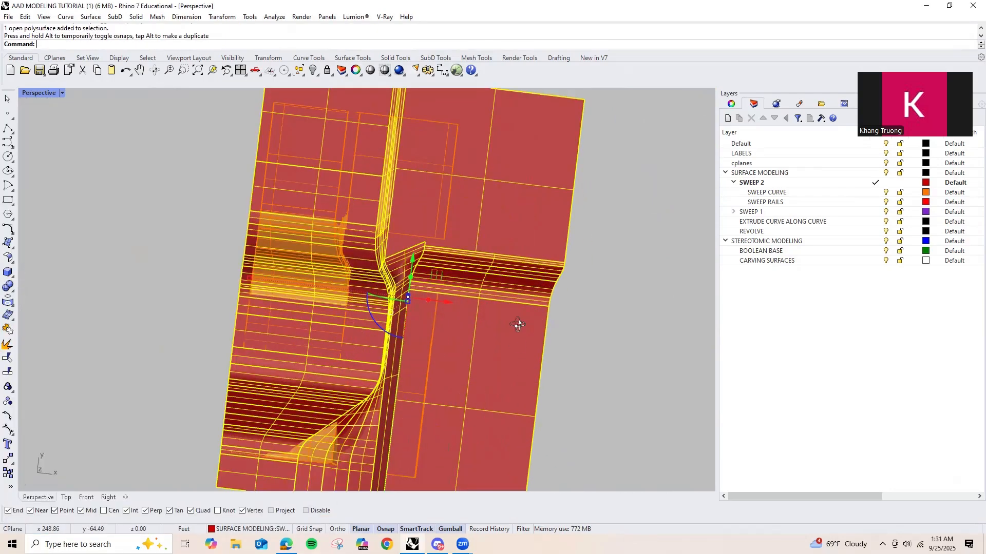
pyautogui.scroll(-5, 513, 235)
# Step: Rotate the moved splitting surface so that it stands upright beside the carved block
pyautogui.moveTo(512, 234); pyautogui.dragTo(473, 314, button='right')
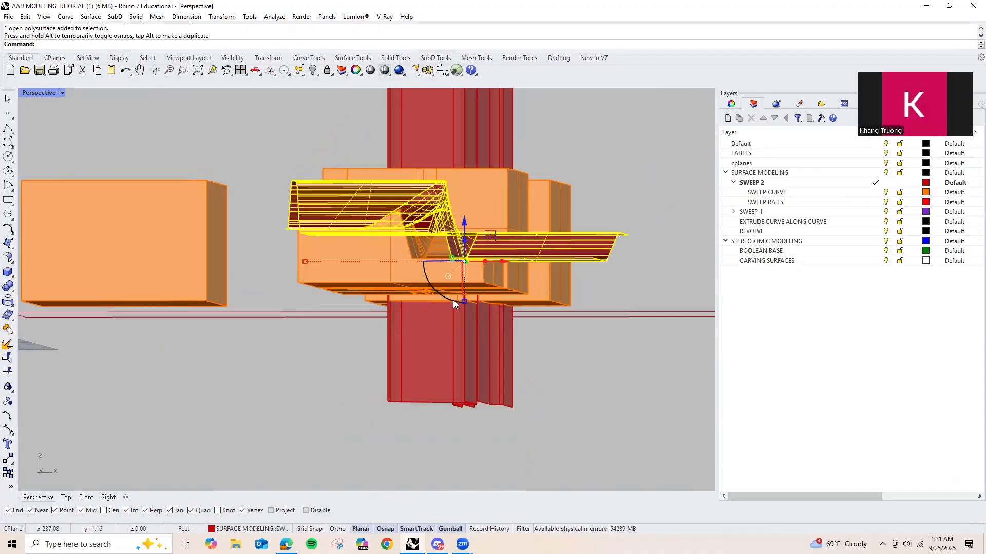
pyautogui.moveTo(453, 300); pyautogui.dragTo(301, 361)
pyautogui.moveTo(508, 363); pyautogui.dragTo(421, 360, button='right')
pyautogui.click(551, 327)
pyautogui.scroll(-6, 551, 327)
pyautogui.click(430, 319)
pyautogui.moveTo(430, 319); pyautogui.dragTo(537, 355, button='right')
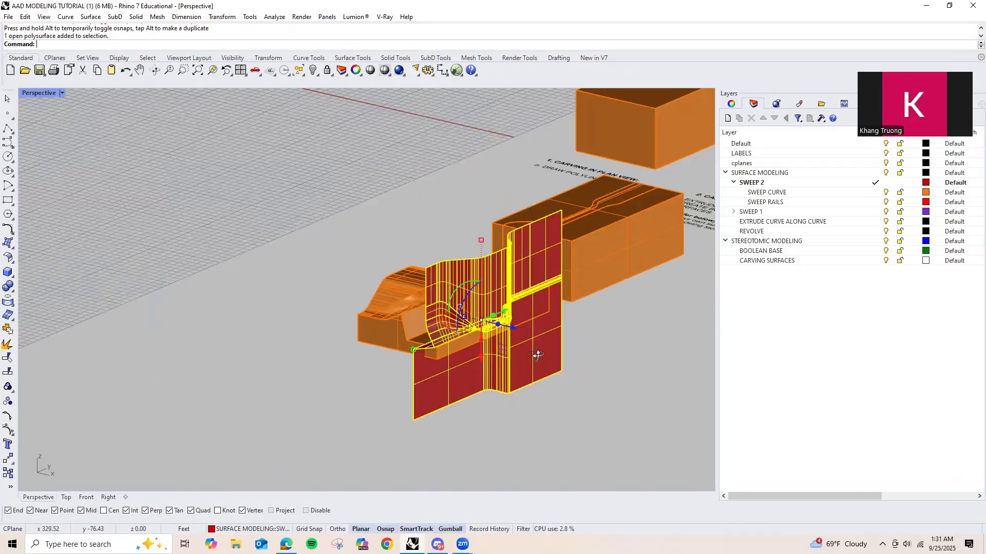
# Step: Move the upright surface along the side of the carved block so that it crosses the low ledge
pyautogui.moveTo(564, 323); pyautogui.dragTo(636, 355, button='right')
pyautogui.moveTo(493, 421)
pyautogui.mouseDown()
pyautogui.moveTo(530, 424)
pyautogui.moveTo(451, 426)
pyautogui.moveTo(483, 425)
pyautogui.mouseUp()
pyautogui.scroll(4, 513, 416)
pyautogui.scroll(3, 418, 449)
pyautogui.moveTo(558, 265); pyautogui.dragTo(447, 395)
pyautogui.scroll(4, 426, 442)
pyautogui.scroll(-6, 426, 367)
pyautogui.moveTo(542, 343); pyautogui.dragTo(547, 390, button='right')
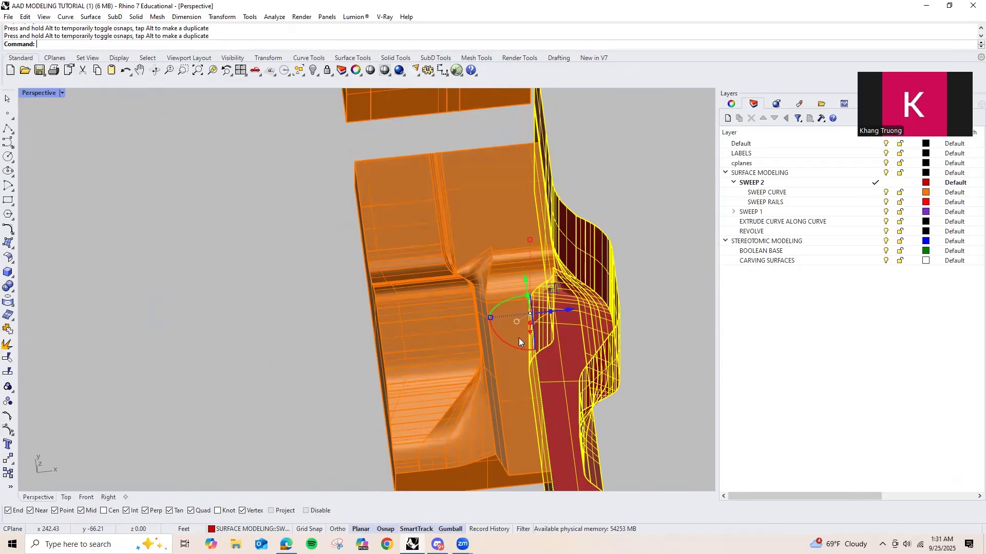
pyautogui.scroll(-4, 518, 338)
pyautogui.moveTo(534, 252); pyautogui.dragTo(493, 438)
pyautogui.scroll(4, 592, 348)
pyautogui.press('Escape')
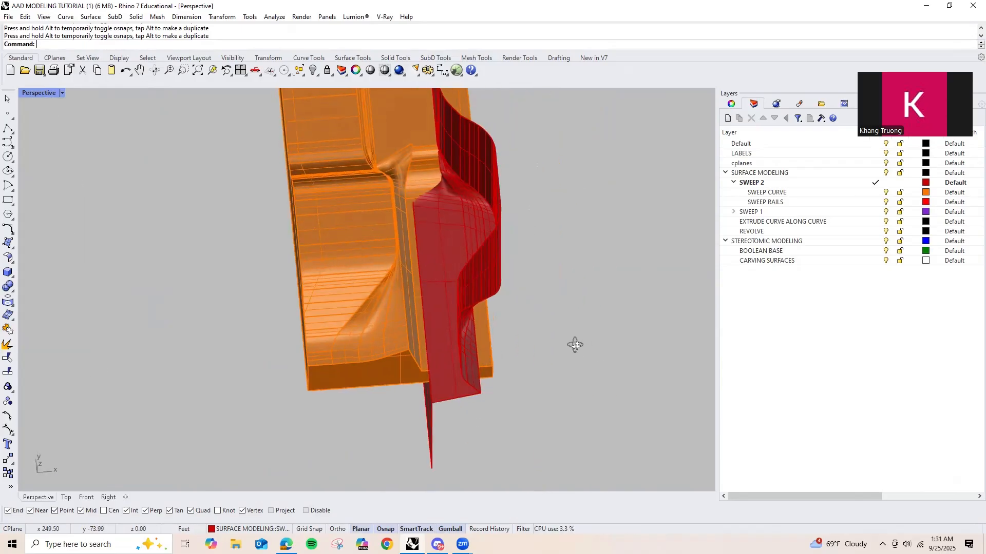
# Step: Adjust the upright surface's position against the low ledge and check from the side that it spans the carved block
pyautogui.moveTo(575, 345); pyautogui.dragTo(520, 177, button='right')
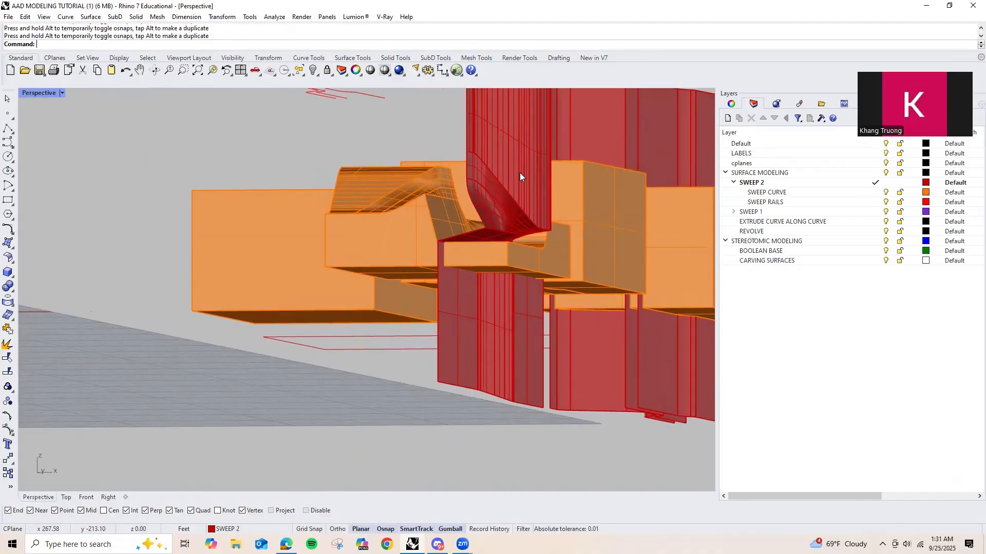
pyautogui.click(521, 177)
pyautogui.moveTo(479, 309); pyautogui.dragTo(480, 325)
pyautogui.click(580, 424)
pyautogui.moveTo(584, 389); pyautogui.dragTo(574, 332, button='right')
pyautogui.click(573, 332)
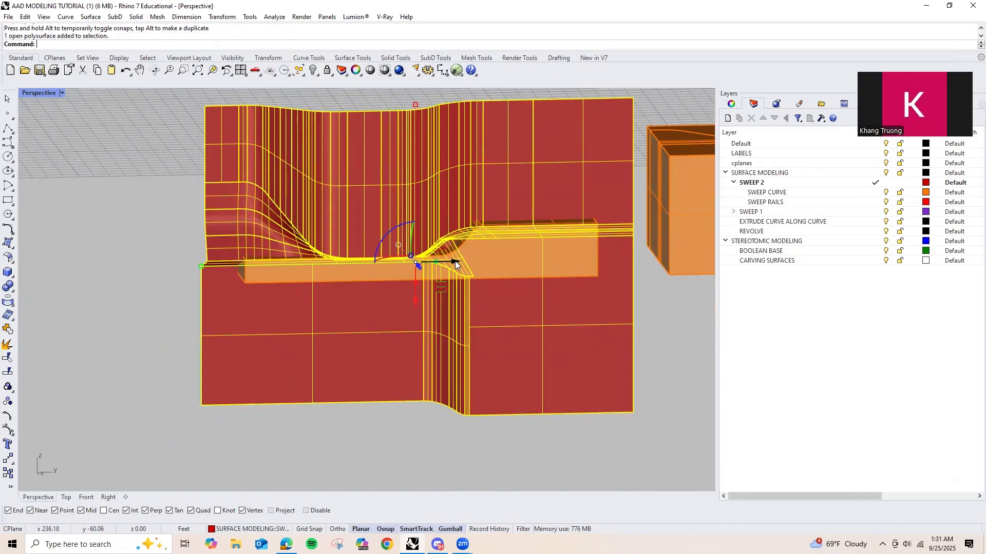
pyautogui.press('Escape')
pyautogui.scroll(2, 323, 272)
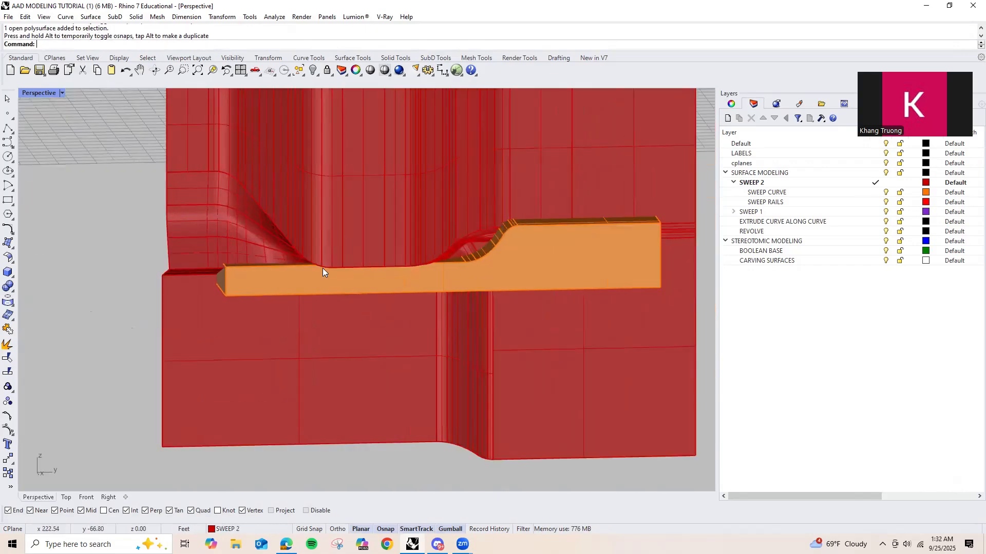
# Step: Boolean split the carved block's low ledge piece using the upright surface as the cutter
pyautogui.moveTo(341, 289); pyautogui.dragTo(473, 255, button='right')
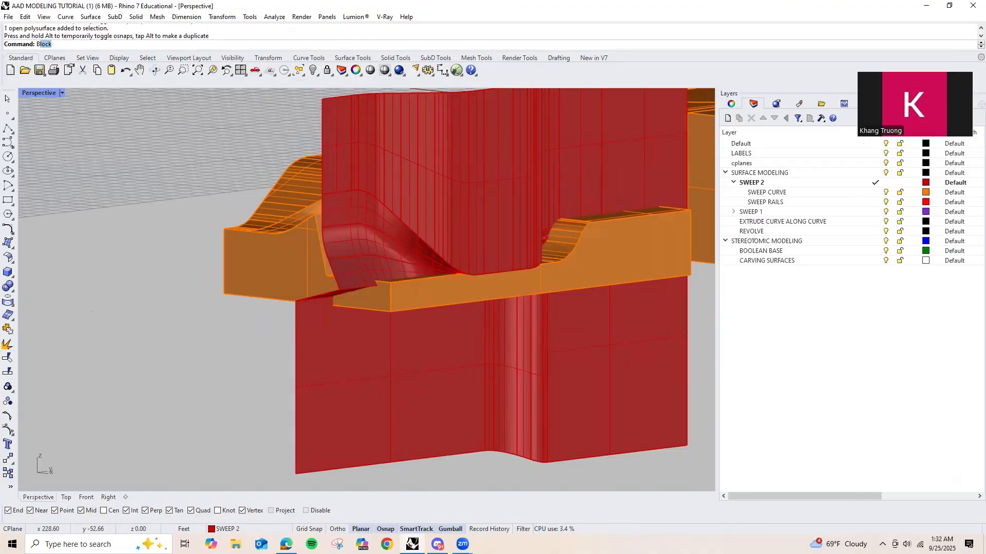
pyautogui.click(69, 77)
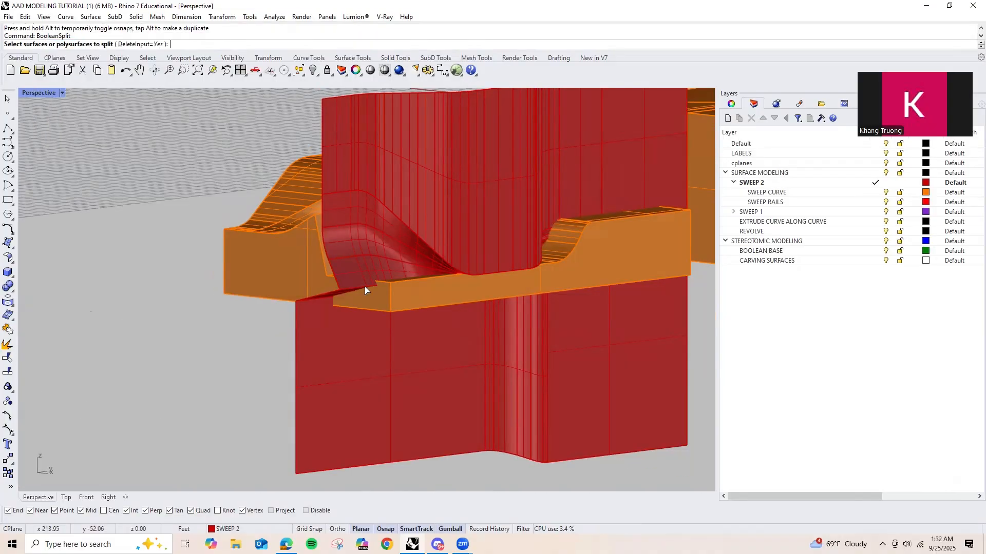
pyautogui.click(384, 296)
pyautogui.press('Return')
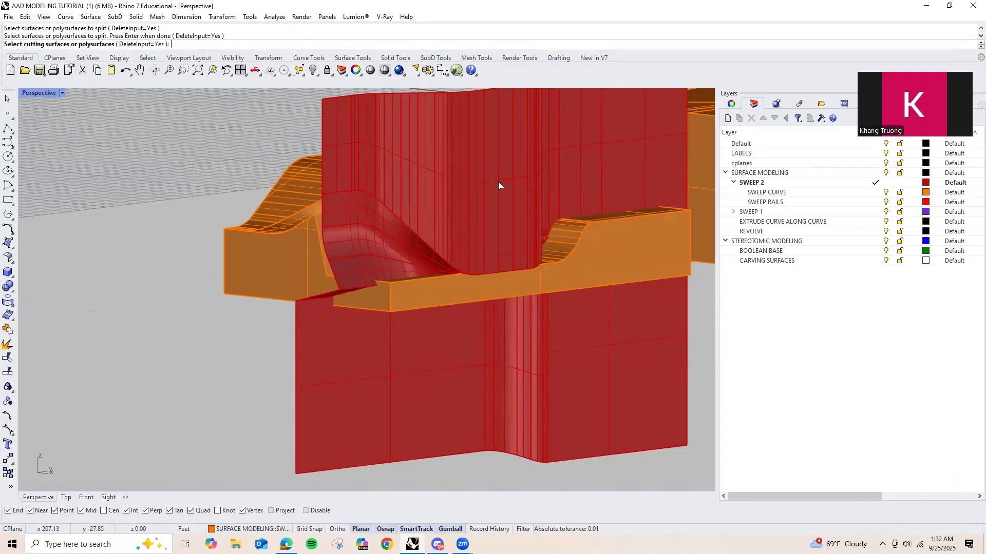
pyautogui.click(498, 182)
pyautogui.press('Return')
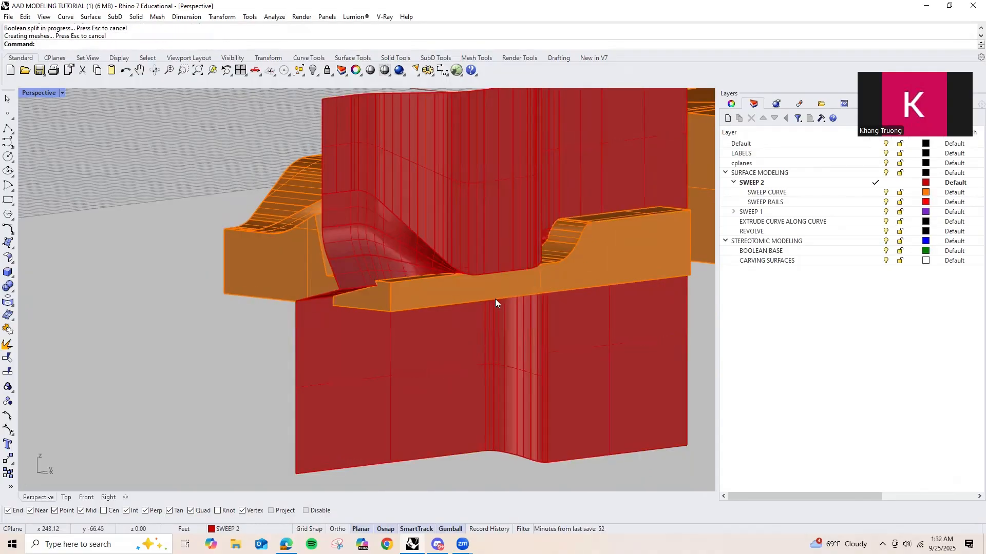
# Step: Delete the cut-off outer part of the ledge and the upright cutting surface, and inspect the carved edge
pyautogui.click(495, 298)
pyautogui.press('Delete')
pyautogui.moveTo(430, 204); pyautogui.dragTo(458, 342, button='right')
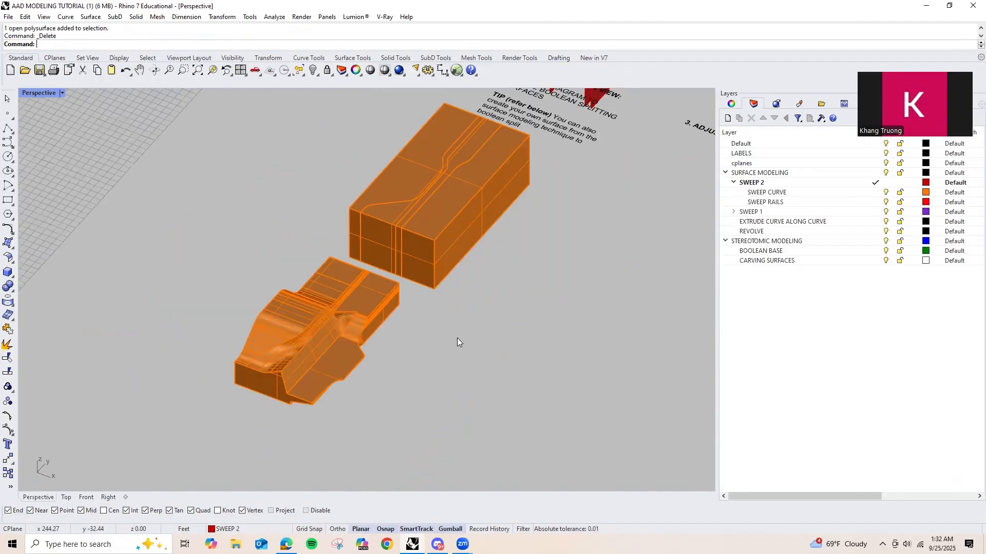
pyautogui.scroll(5, 396, 304)
# Step: Undo the deletion of the cutting surface and examine how it passes through the carved block
pyautogui.hotkey('ctrl', 'z')
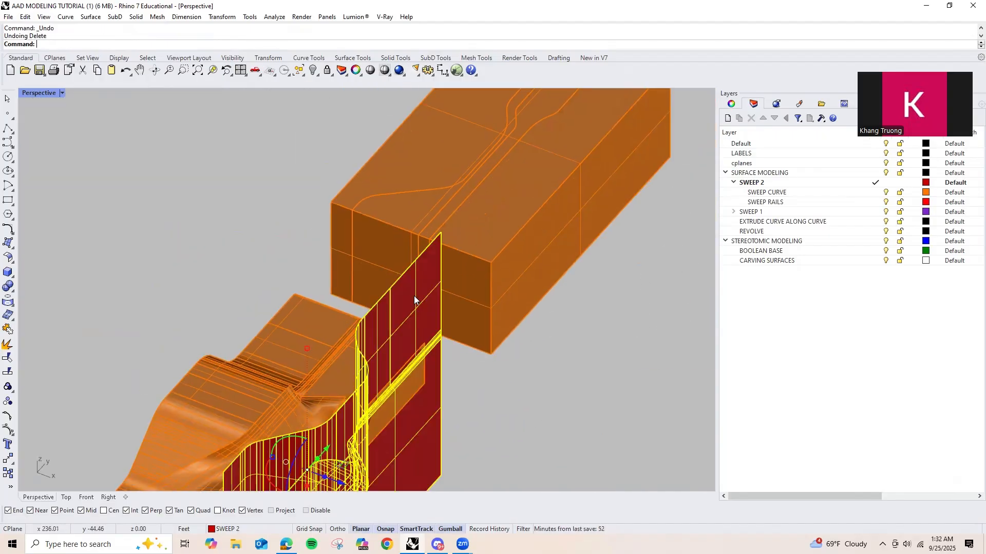
pyautogui.moveTo(414, 296); pyautogui.dragTo(440, 363, button='right')
pyautogui.click(523, 354)
pyautogui.scroll(2, 592, 391)
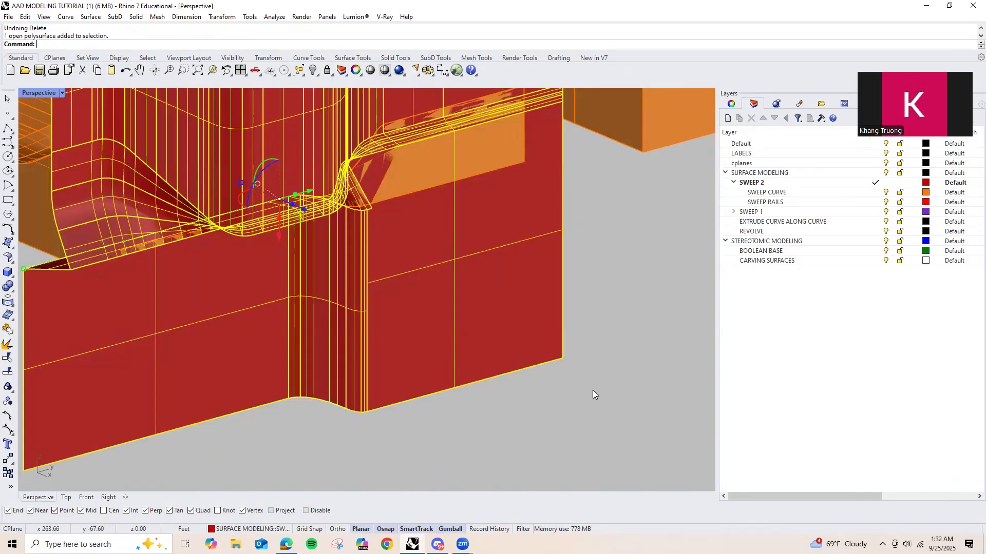
pyautogui.moveTo(592, 390); pyautogui.dragTo(510, 356, button='right')
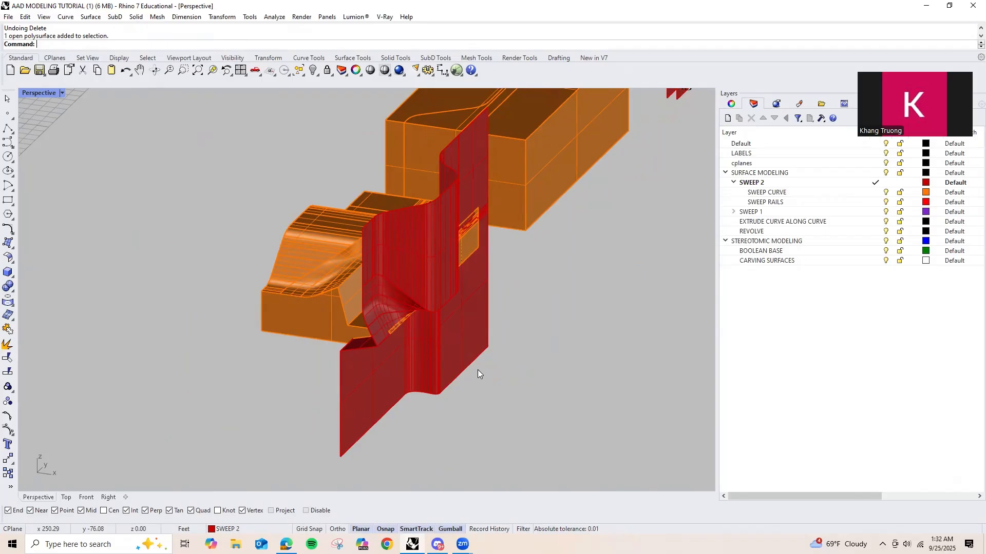
pyautogui.moveTo(465, 373); pyautogui.dragTo(464, 264, button='right')
pyautogui.scroll(3, 530, 334)
pyautogui.click(531, 334)
pyautogui.scroll(3, 375, 299)
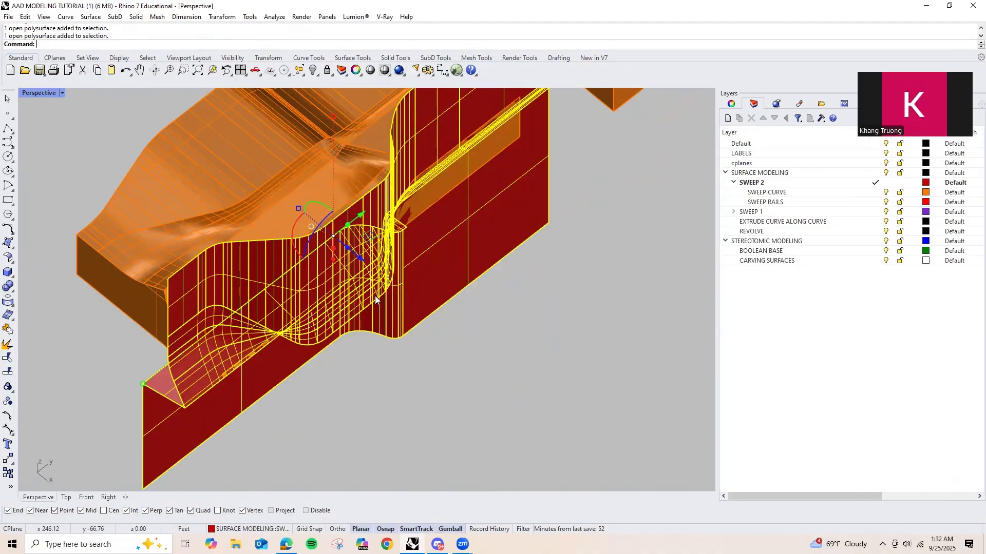
pyautogui.moveTo(375, 300); pyautogui.dragTo(449, 326, button='right')
# Step: Undo the Boolean split and the splitting surface's rotation and moves, and return to the overview of the stereotomic examples
pyautogui.hotkey('ctrl', 'z')
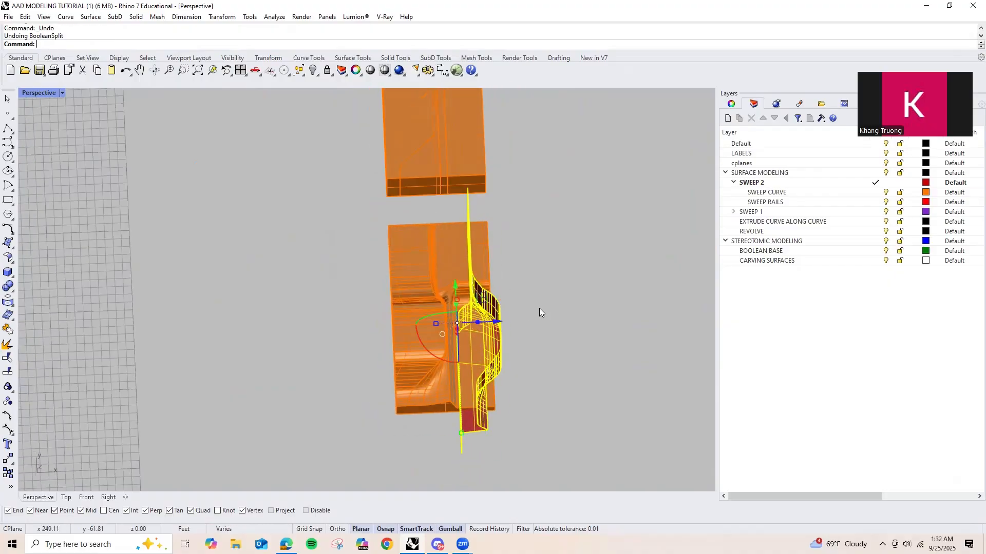
pyautogui.hotkey('ctrl', 'z')
pyautogui.hotkey('ctrl', 'z')
pyautogui.hotkey('ctrl', 'z')
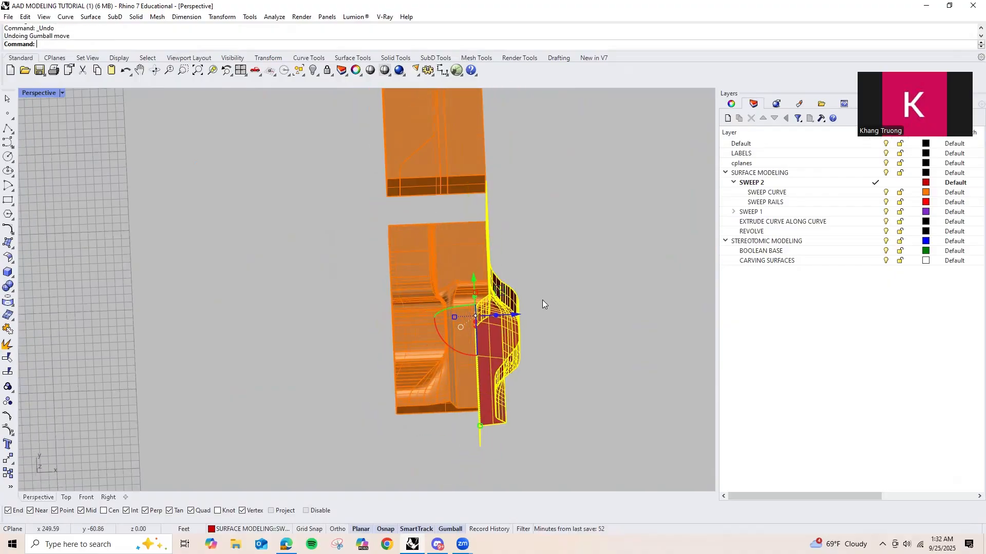
pyautogui.hotkey('ctrl', 'z')
pyautogui.hotkey('ctrl', 'z')
pyautogui.hotkey('ctrl', 'z')
pyautogui.hotkey('ctrl', 'z')
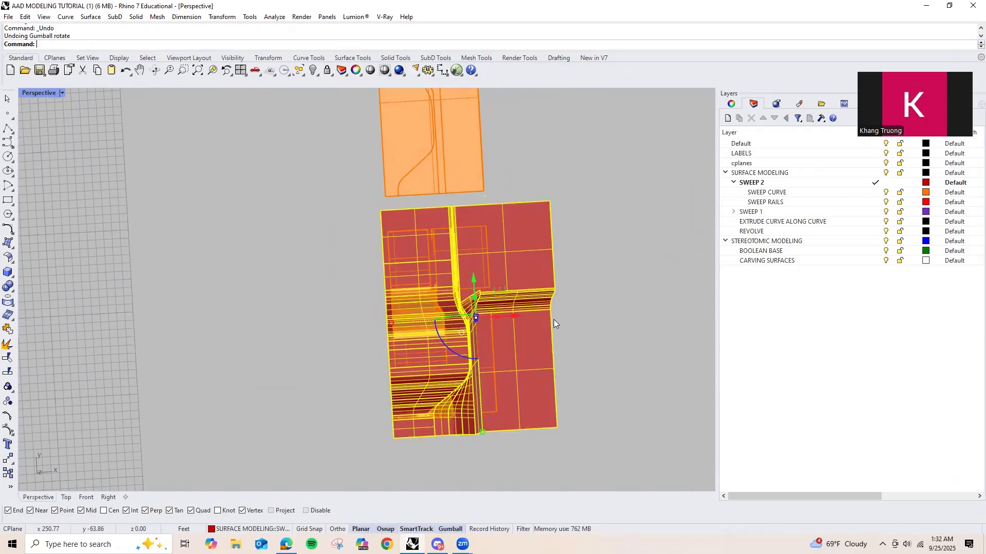
pyautogui.scroll(-6, 585, 294)
pyautogui.hotkey('ctrl', 'z')
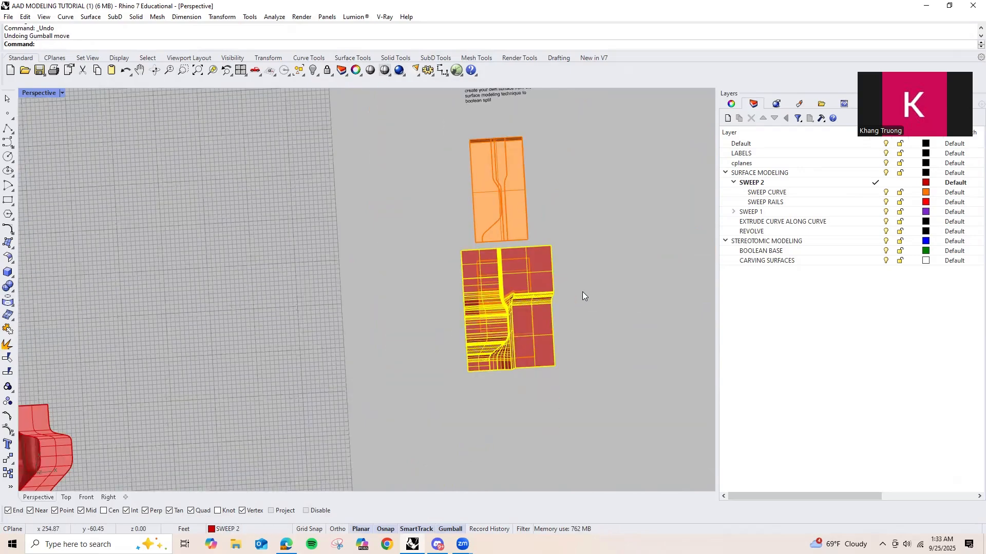
pyautogui.hotkey('ctrl', 'z')
pyautogui.scroll(-4, 582, 291)
pyautogui.scroll(10, 438, 212)
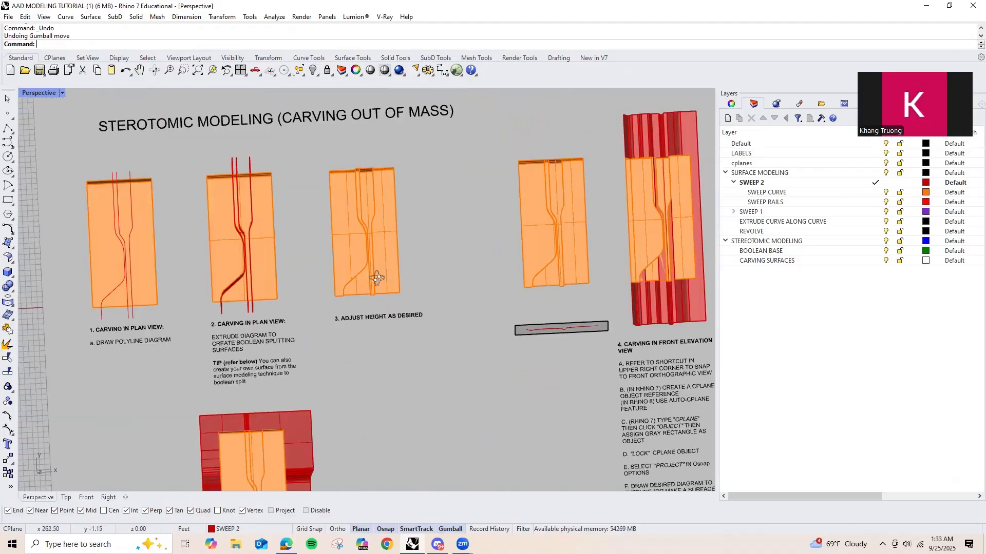
# Step: Lower the top face of the taller outer section on the block of example 3, adjusting its height
pyautogui.moveTo(385, 298); pyautogui.dragTo(395, 172, button='right')
pyautogui.scroll(5, 392, 207)
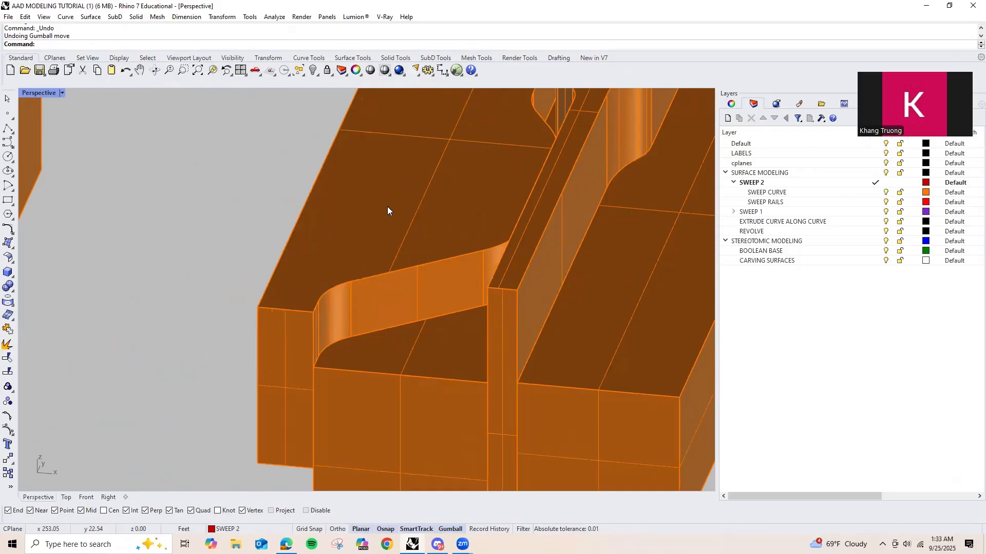
pyautogui.keyDown('ctrl'); pyautogui.keyDown('shift'); pyautogui.click(387, 207); pyautogui.keyUp('shift'); pyautogui.keyUp('ctrl')
pyautogui.scroll(-6, 385, 229)
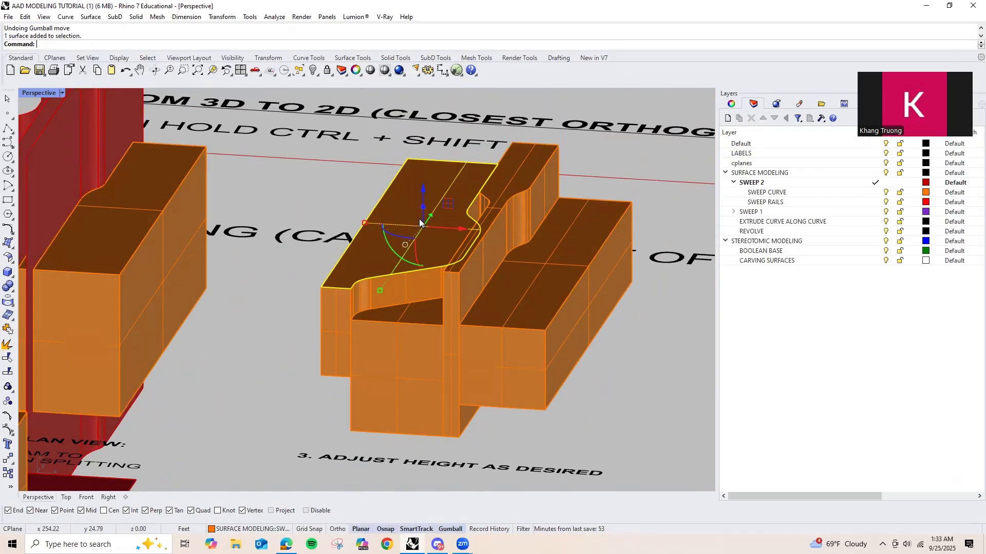
pyautogui.moveTo(420, 222); pyautogui.dragTo(442, 245, button='right')
pyautogui.scroll(3, 437, 184)
pyautogui.moveTo(436, 179); pyautogui.dragTo(409, 225)
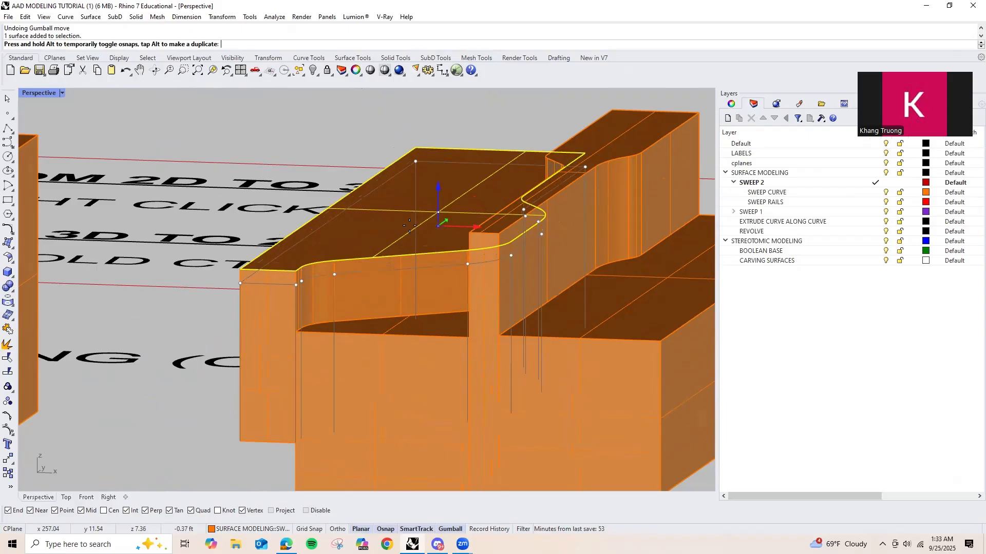
pyautogui.moveTo(410, 163); pyautogui.dragTo(409, 254)
pyautogui.click(380, 162)
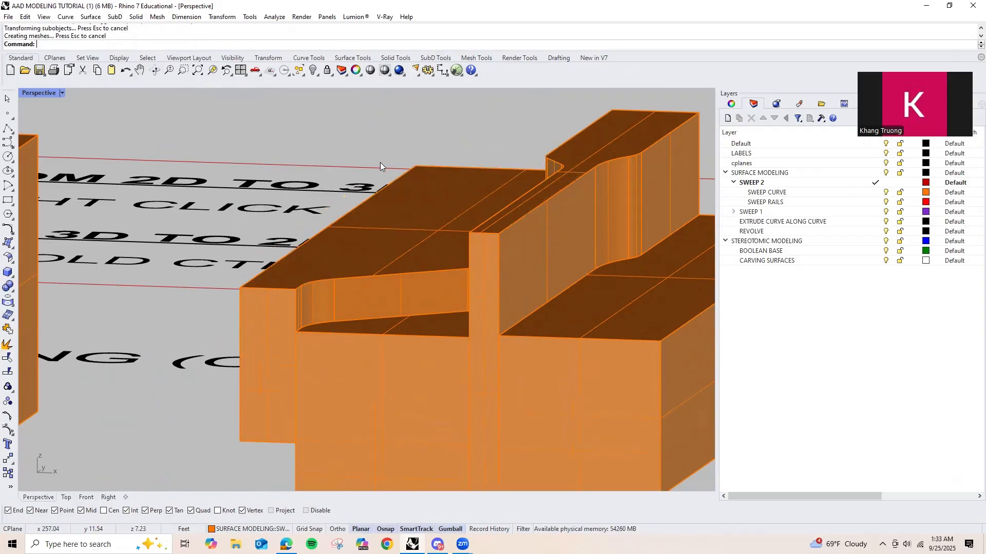
# Step: Shift the outer top edge of that section horizontally outward to slant the block's side face
pyautogui.scroll(3, 383, 192)
pyautogui.keyDown('ctrl'); pyautogui.keyDown('shift'); pyautogui.click(383, 192); pyautogui.keyUp('shift'); pyautogui.keyUp('ctrl')
pyautogui.click(404, 101)
pyautogui.moveTo(404, 103); pyautogui.dragTo(370, 176, button='right')
pyautogui.keyDown('ctrl'); pyautogui.keyDown('shift'); pyautogui.click(302, 242); pyautogui.keyUp('shift'); pyautogui.keyUp('ctrl')
pyautogui.click(334, 267)
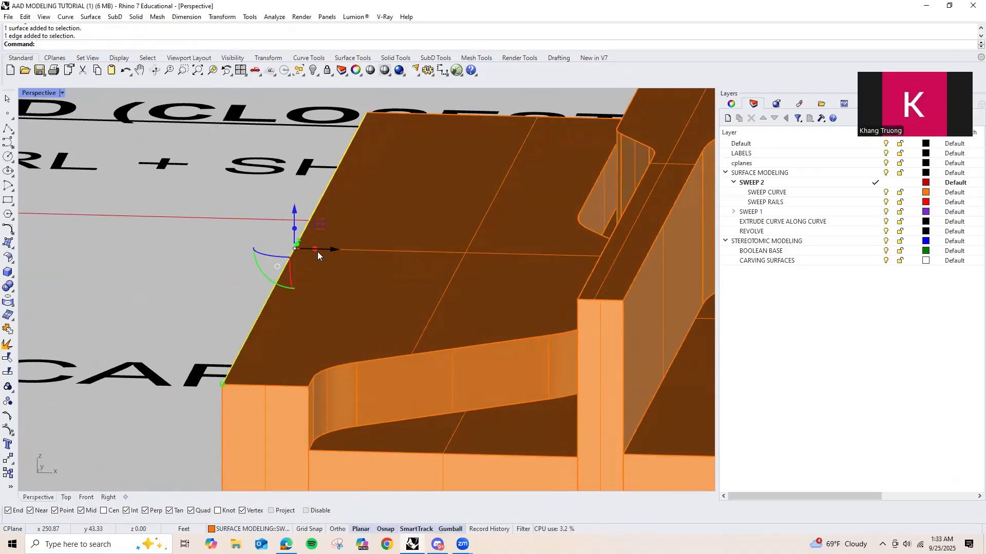
pyautogui.moveTo(337, 247); pyautogui.dragTo(323, 198)
pyautogui.scroll(-6, 324, 198)
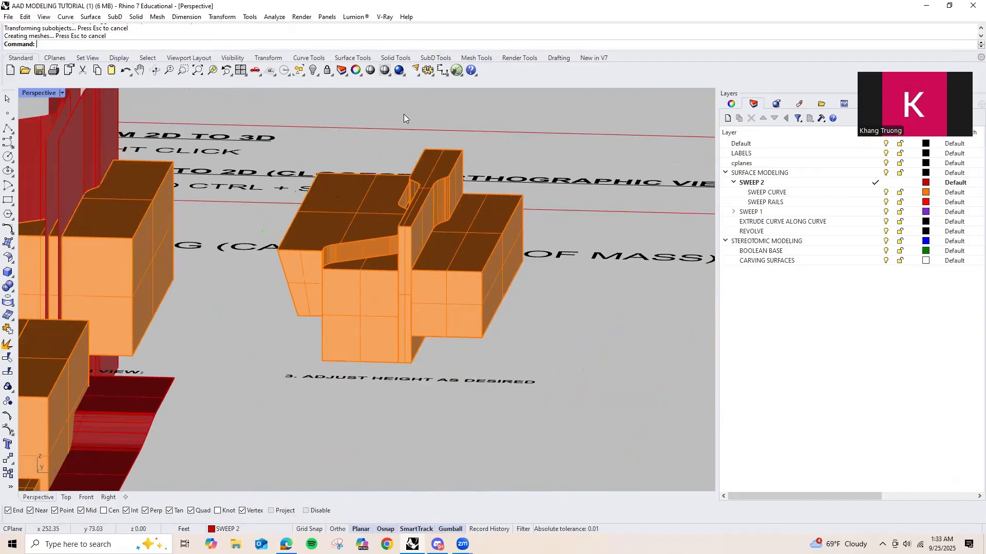
# Step: Move the top edge on the opposite side of the block outward and inspect the tapered mass
pyautogui.scroll(5, 404, 116)
pyautogui.moveTo(404, 116); pyautogui.dragTo(504, 229, button='right')
pyautogui.keyDown('ctrl'); pyautogui.keyDown('shift'); pyautogui.click(502, 229); pyautogui.keyUp('shift'); pyautogui.keyUp('ctrl')
pyautogui.moveTo(448, 269); pyautogui.dragTo(543, 226, button='right')
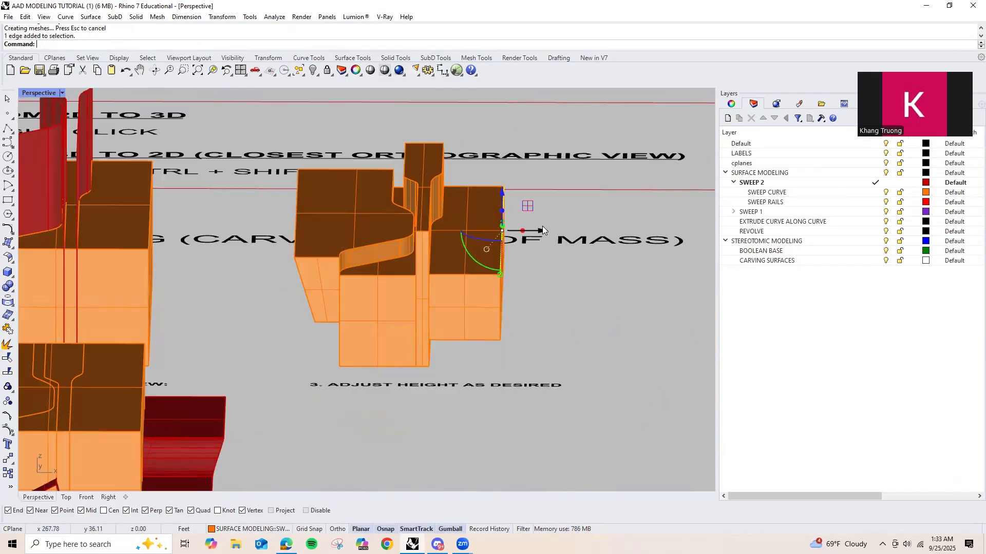
pyautogui.moveTo(543, 228); pyautogui.dragTo(590, 345)
pyautogui.moveTo(496, 259); pyautogui.dragTo(456, 198, button='right')
pyautogui.moveTo(402, 243); pyautogui.dragTo(485, 325, button='right')
pyautogui.scroll(5, 451, 260)
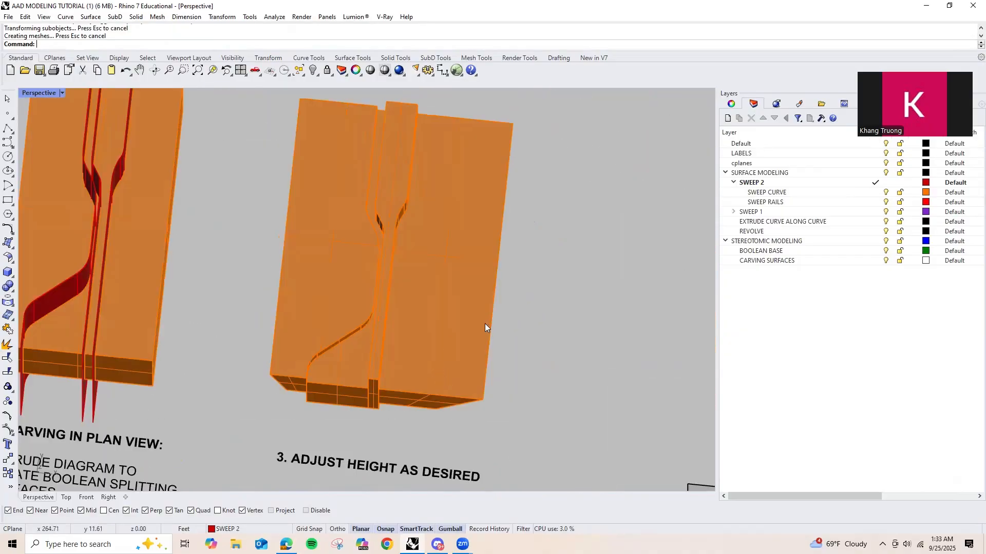
# Step: Undo the edge and face moves made on the block of example 3
pyautogui.scroll(-4, 375, 263)
pyautogui.scroll(5, 459, 258)
pyautogui.moveTo(459, 257)
pyautogui.mouseDown(button='right')
pyautogui.moveTo(511, 214)
pyautogui.moveTo(455, 242)
pyautogui.mouseUp(button='right')
pyautogui.scroll(-4, 434, 247)
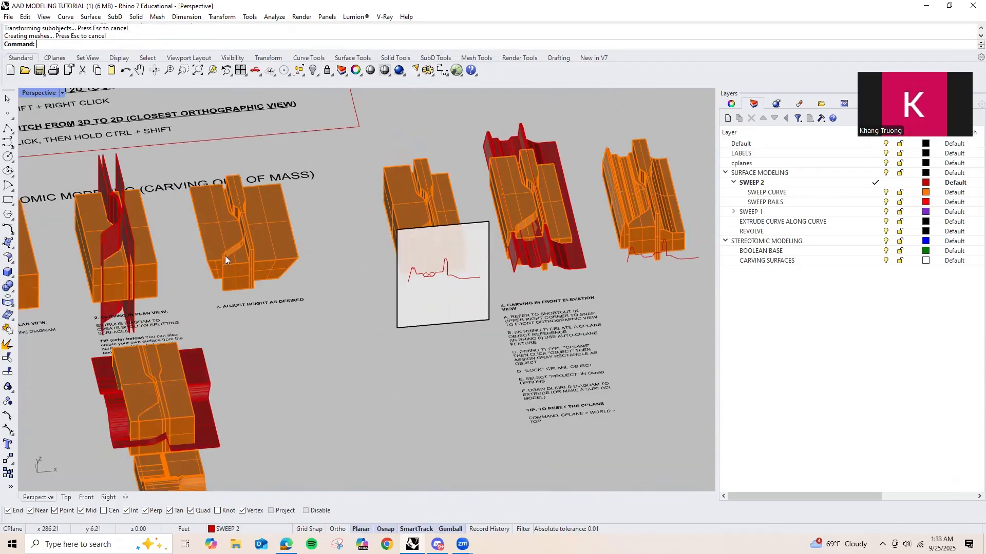
pyautogui.scroll(3, 225, 255)
pyautogui.hotkey('ctrl', 'z')
pyautogui.scroll(-3, 266, 203)
pyautogui.scroll(4, 319, 259)
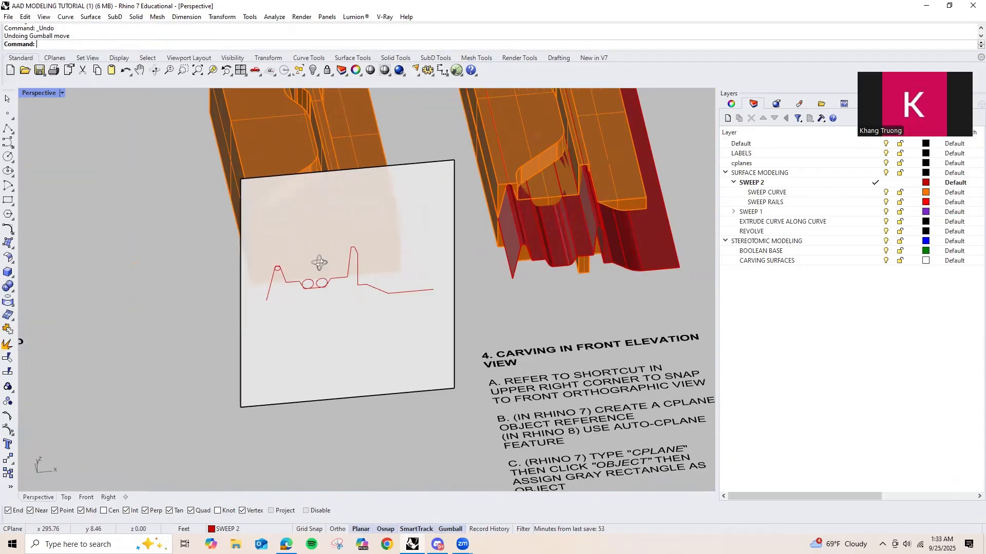
# Step: View the grey rectangle and its carving profile in the front orthographic view
pyautogui.moveTo(312, 213); pyautogui.dragTo(409, 286, button='right')
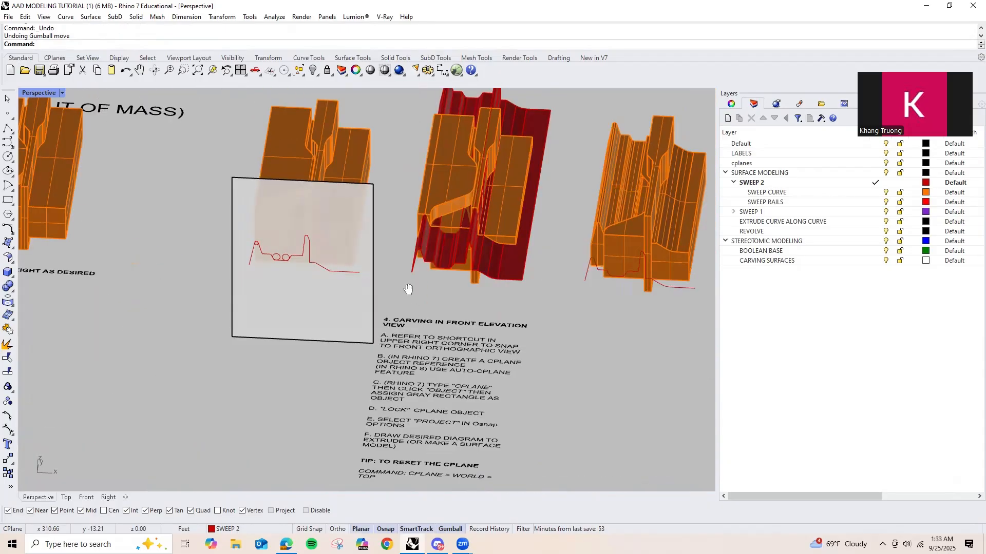
pyautogui.moveTo(395, 246); pyautogui.dragTo(371, 284, button='right')
pyautogui.scroll(3, 370, 287)
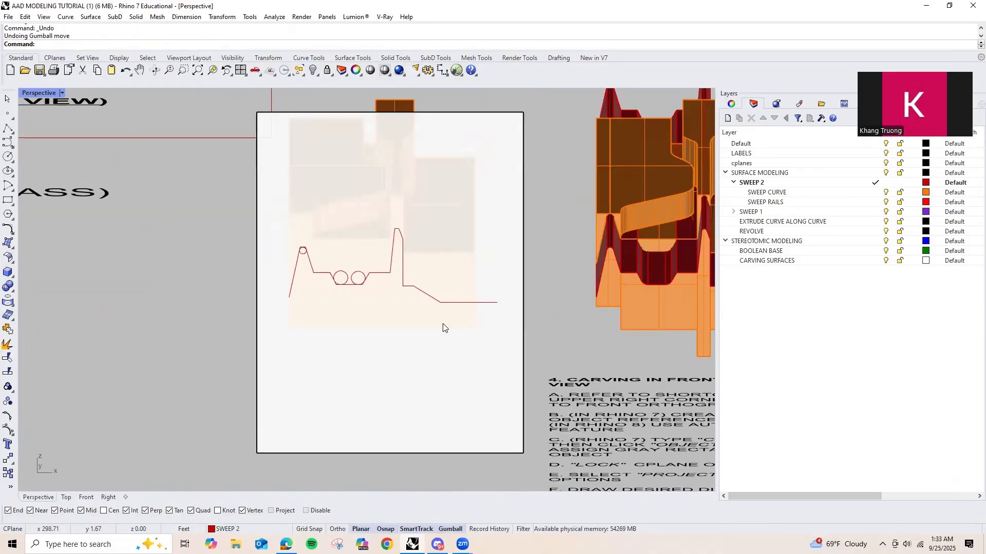
pyautogui.moveTo(443, 339); pyautogui.dragTo(445, 315, button='right')
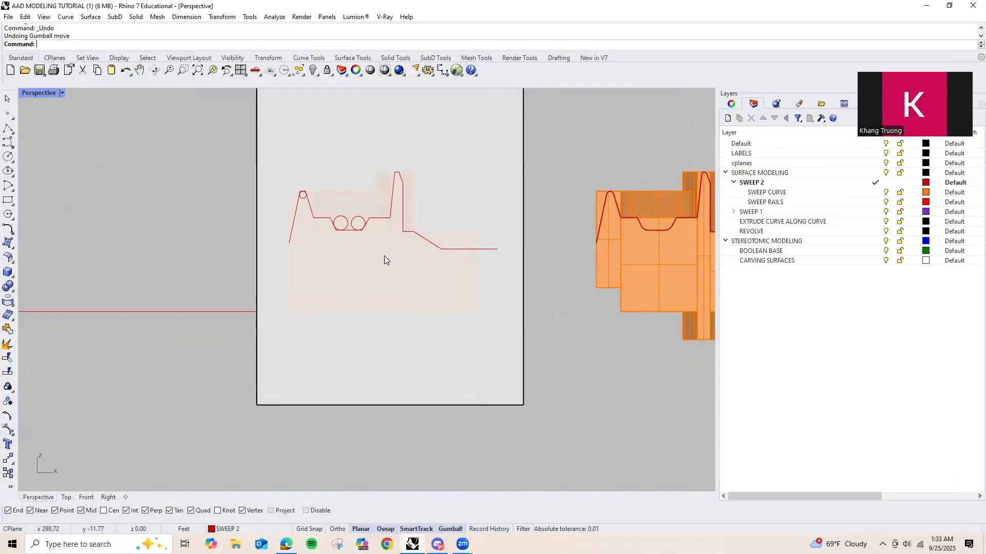
pyautogui.keyDown('shift'); pyautogui.moveTo(388, 254); pyautogui.dragTo(328, 289, button='right'); pyautogui.keyUp('shift')
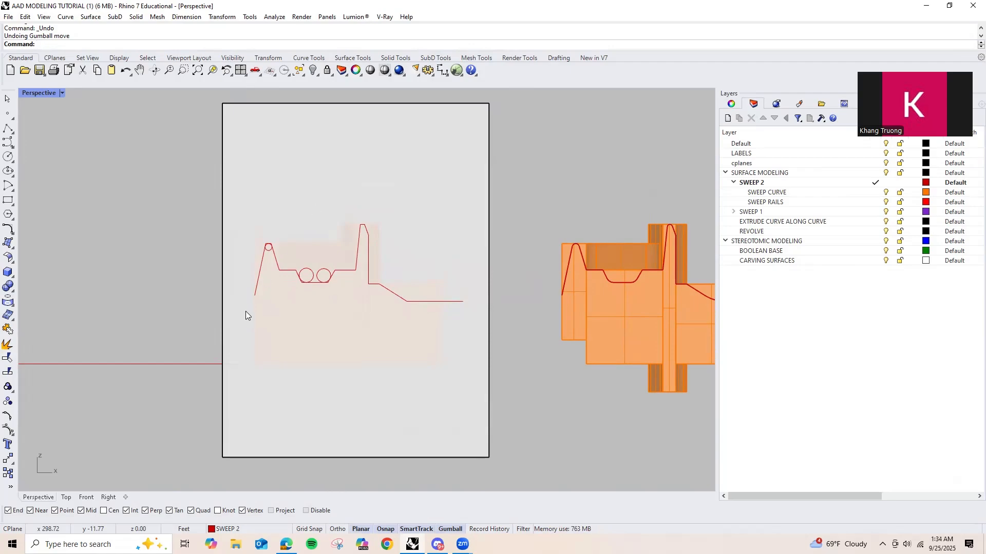
# Step: Lock the grey rectangle behind the profile diagram
pyautogui.scroll(4, 283, 286)
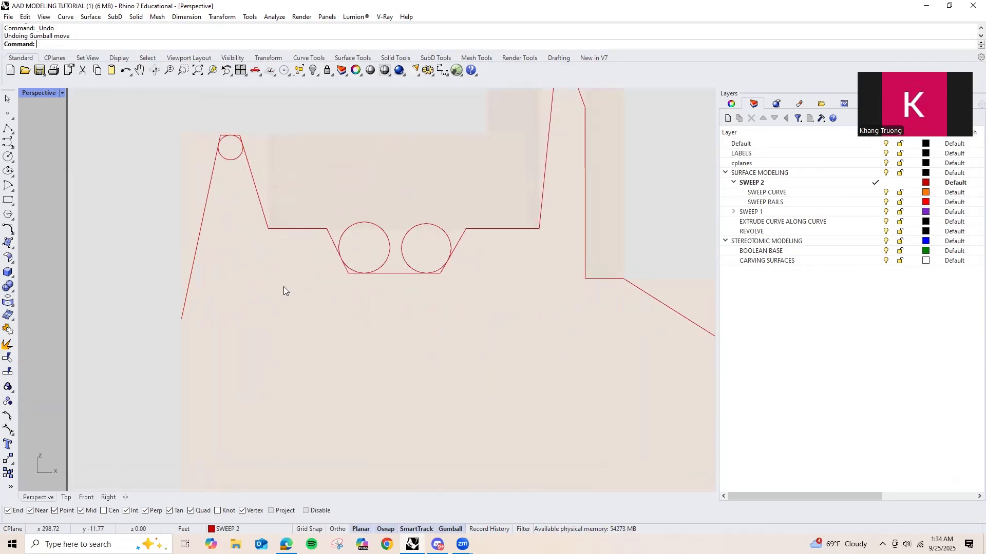
pyautogui.scroll(-2, 283, 286)
pyautogui.click(534, 218)
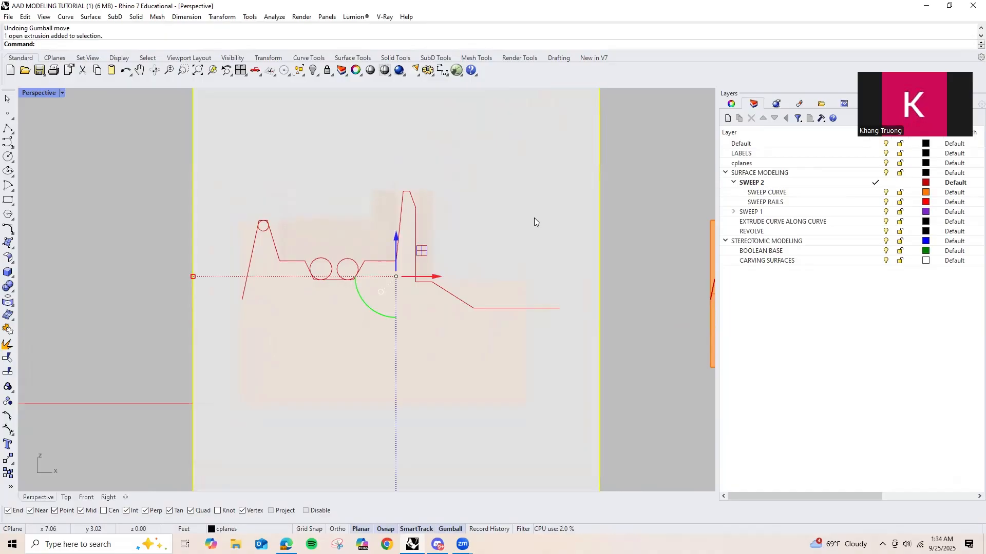
pyautogui.press('Return')
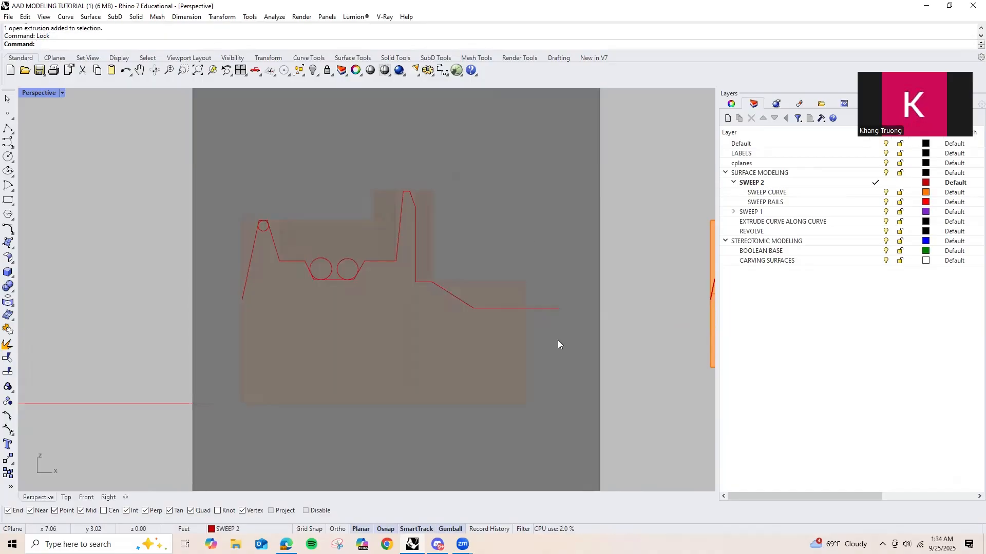
# Step: Select the profile polyline and examine its segments, corners and guide circles against the block's front elevation
pyautogui.scroll(2, 354, 278)
pyautogui.click(252, 249)
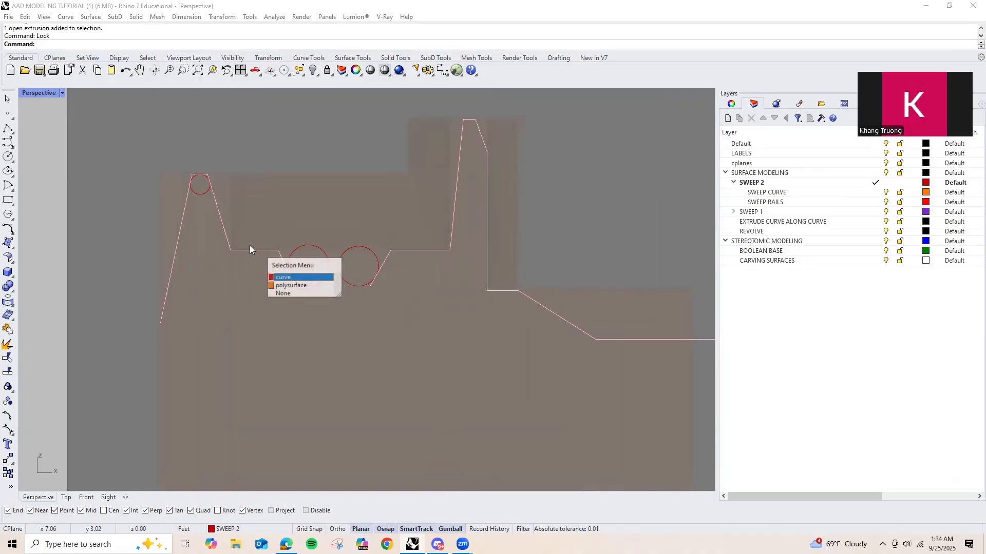
pyautogui.press('Return')
pyautogui.scroll(3, 167, 175)
pyautogui.scroll(3, 167, 174)
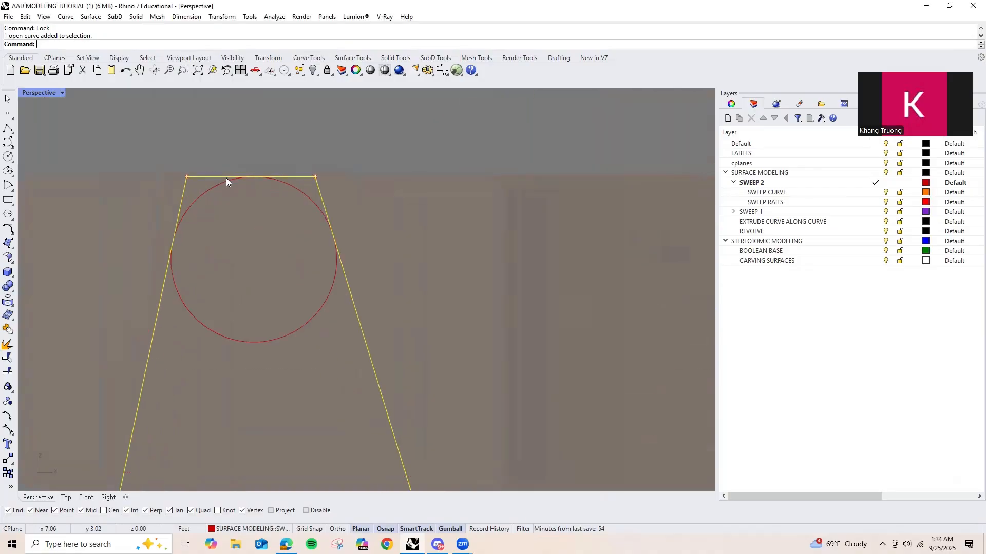
pyautogui.scroll(-6, 181, 161)
pyautogui.scroll(3, 392, 198)
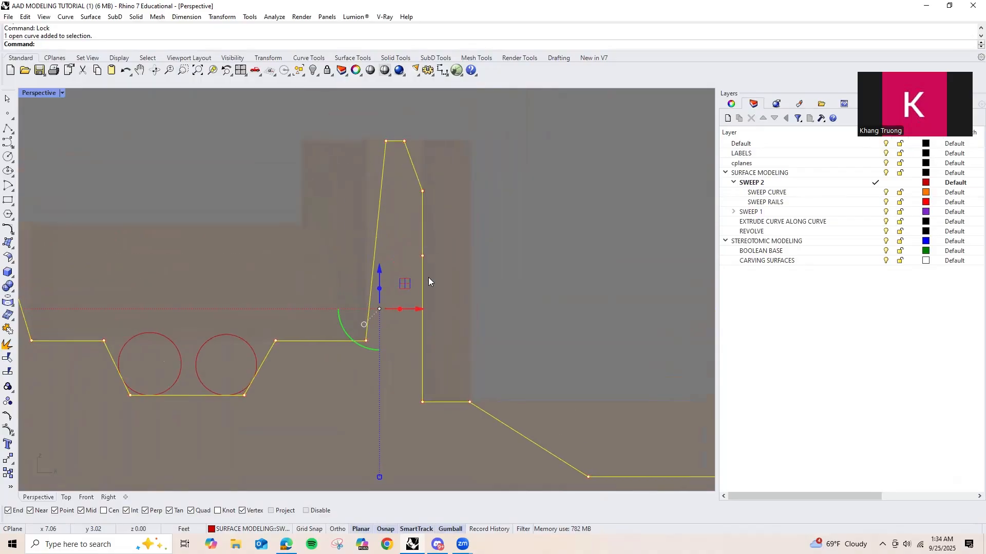
pyautogui.scroll(12, 389, 128)
pyautogui.scroll(-12, 388, 180)
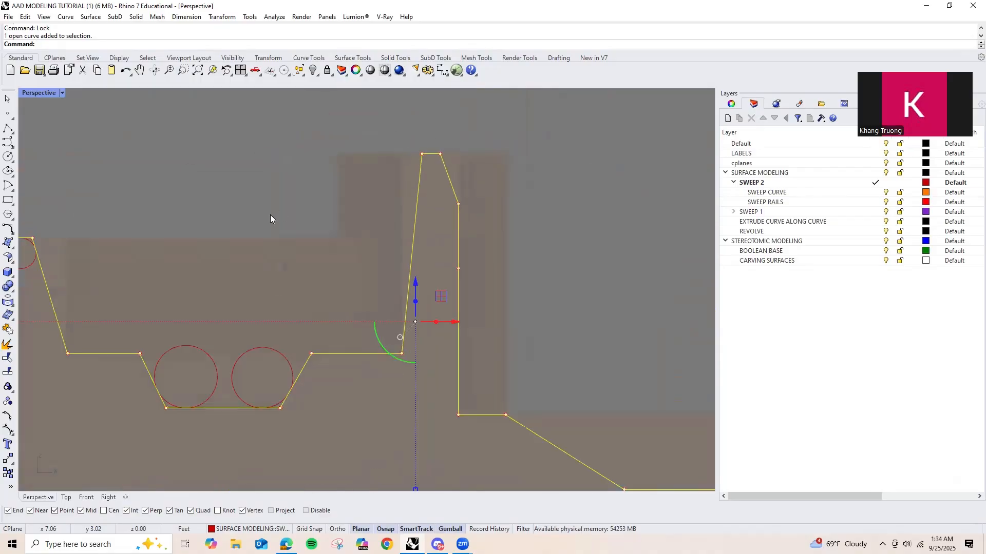
pyautogui.moveTo(123, 336); pyautogui.dragTo(273, 280, button='right')
pyautogui.scroll(6, 273, 280)
pyautogui.scroll(-6, 246, 231)
pyautogui.moveTo(491, 236); pyautogui.dragTo(338, 191, button='right')
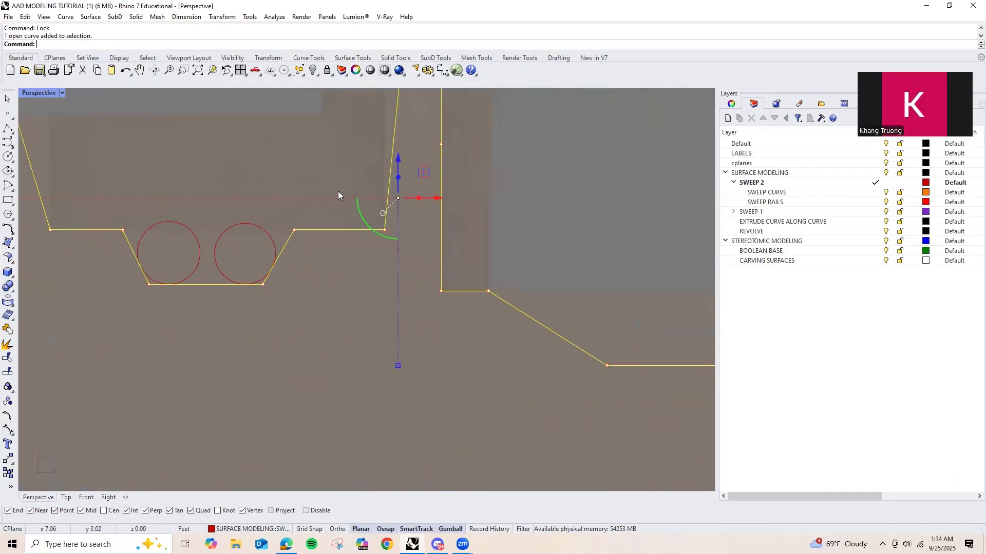
pyautogui.scroll(-8, 349, 197)
pyautogui.scroll(-5, 400, 237)
# Step: Undo the lock on the grey rectangle and align the construction plane to it with the CPlane Object option
pyautogui.hotkey('ctrl', 'z')
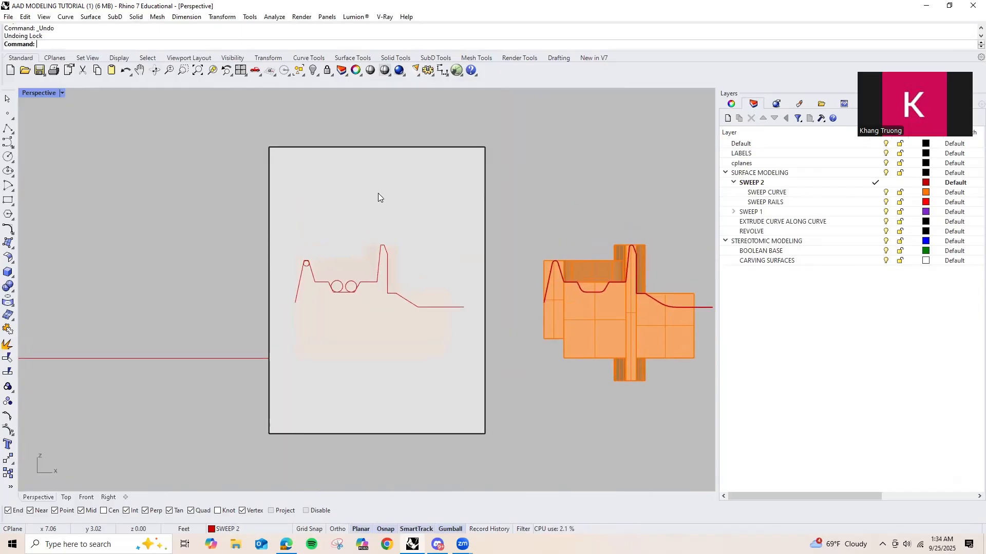
pyautogui.scroll(5, 355, 252)
pyautogui.moveTo(354, 247); pyautogui.dragTo(373, 213, button='right')
pyautogui.moveTo(618, 143); pyautogui.dragTo(510, 164)
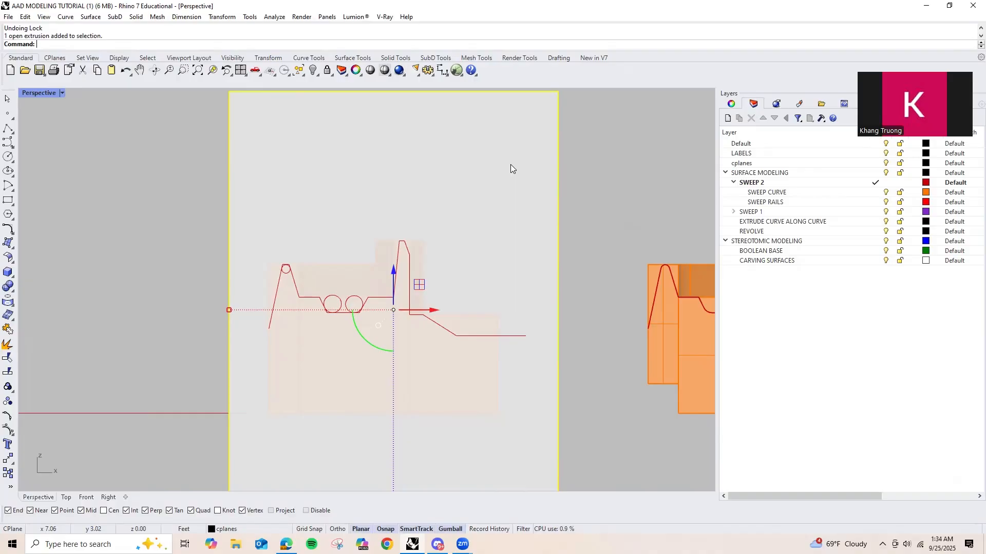
pyautogui.click(613, 139)
pyautogui.moveTo(606, 128); pyautogui.dragTo(545, 169)
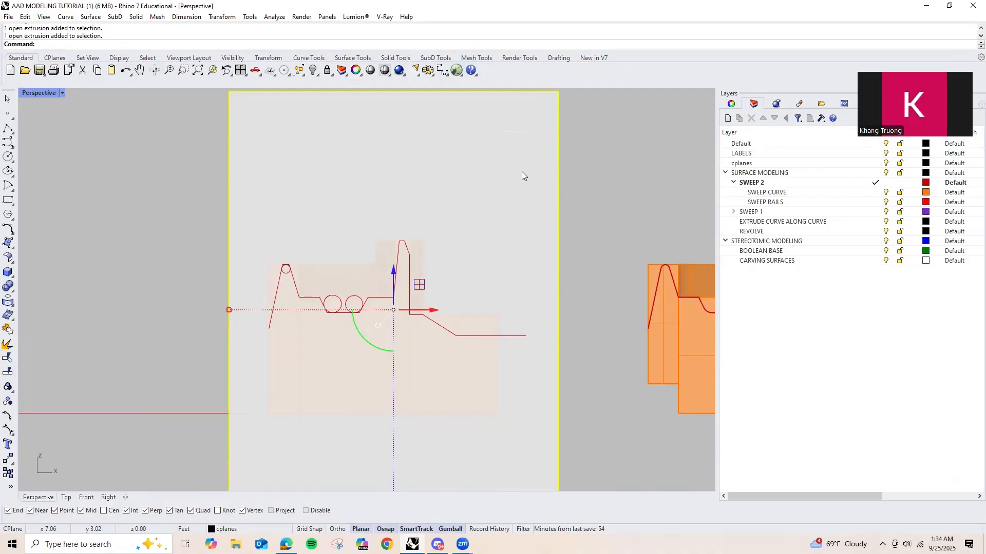
pyautogui.press('Return')
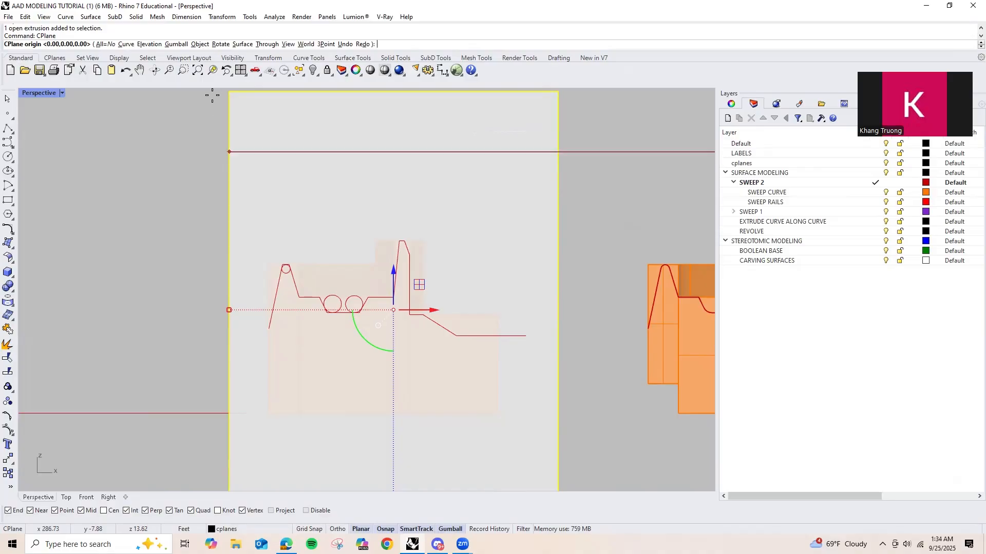
pyautogui.click(200, 45)
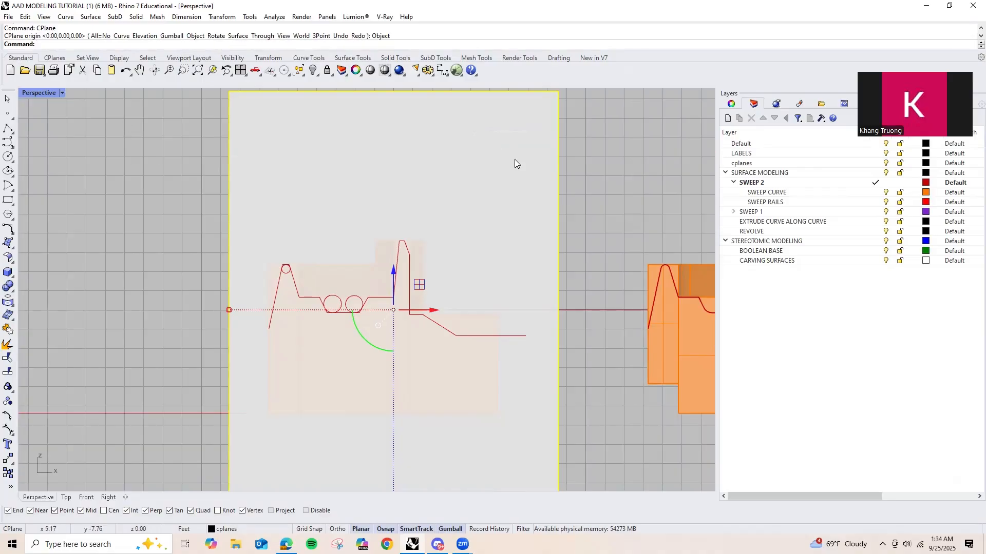
# Step: Inspect the new construction plane's grid and try to lock the grey rectangle
pyautogui.scroll(-8, 451, 177)
pyautogui.moveTo(457, 183); pyautogui.dragTo(387, 342, button='right')
pyautogui.scroll(5, 403, 245)
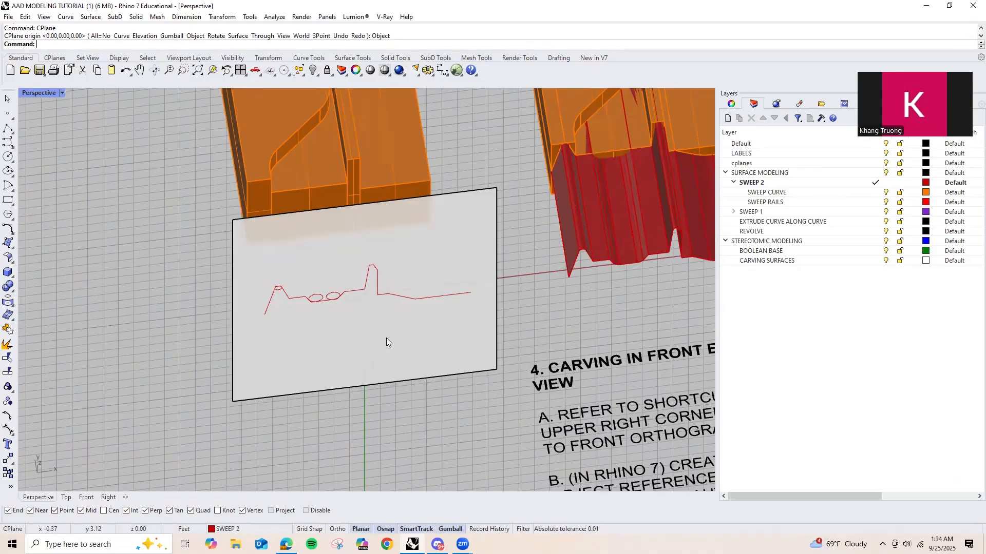
pyautogui.click(404, 385)
pyautogui.click(411, 367)
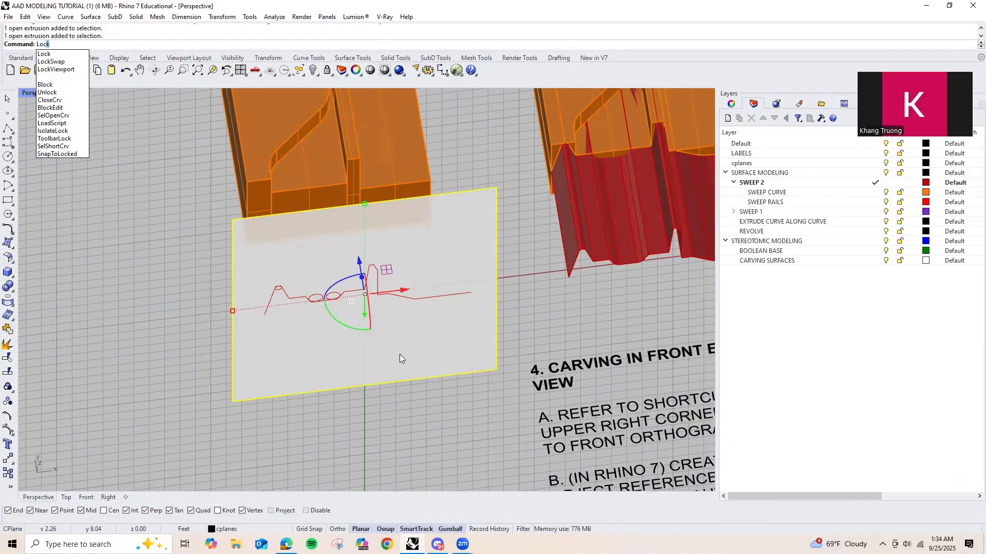
pyautogui.press('Return')
pyautogui.moveTo(465, 426); pyautogui.dragTo(380, 369)
pyautogui.moveTo(422, 410); pyautogui.dragTo(446, 342, button='right')
pyautogui.moveTo(385, 337); pyautogui.dragTo(437, 380, button='right')
pyautogui.press('BackSpace')
pyautogui.press('BackSpace')
pyautogui.press('BackSpace')
pyautogui.press('BackSpace')
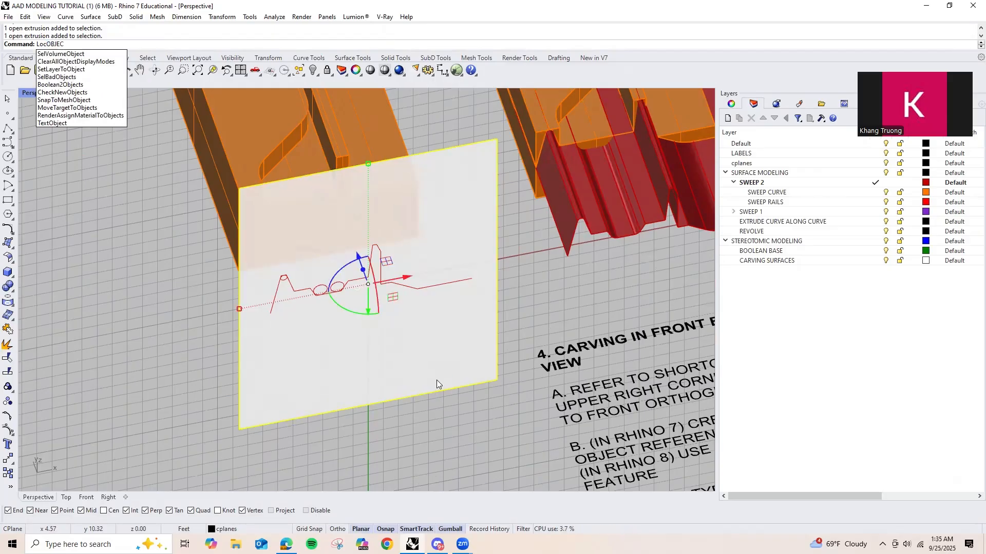
# Step: Set the grey rectangle's object display mode to Ghosted
pyautogui.write('Set')
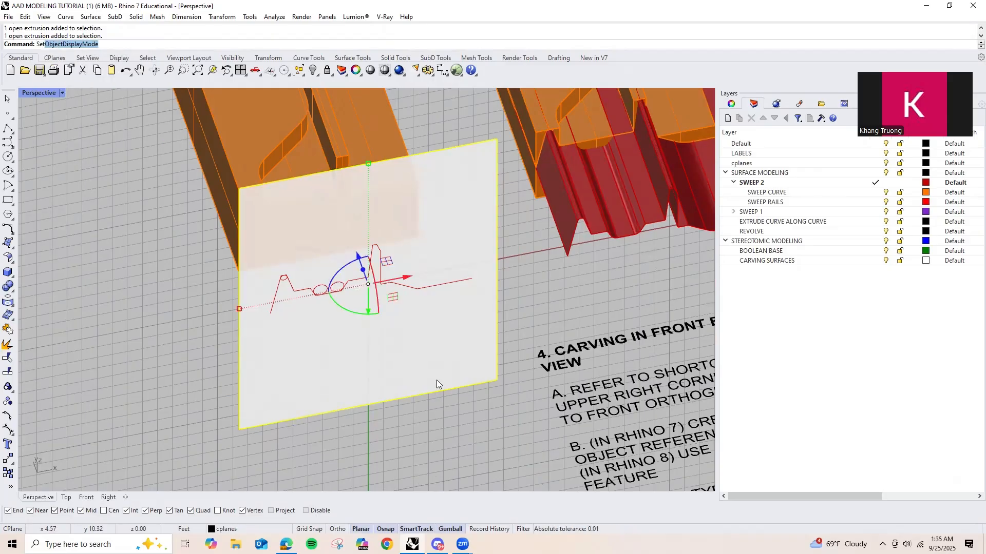
pyautogui.write('Object')
pyautogui.press('Return')
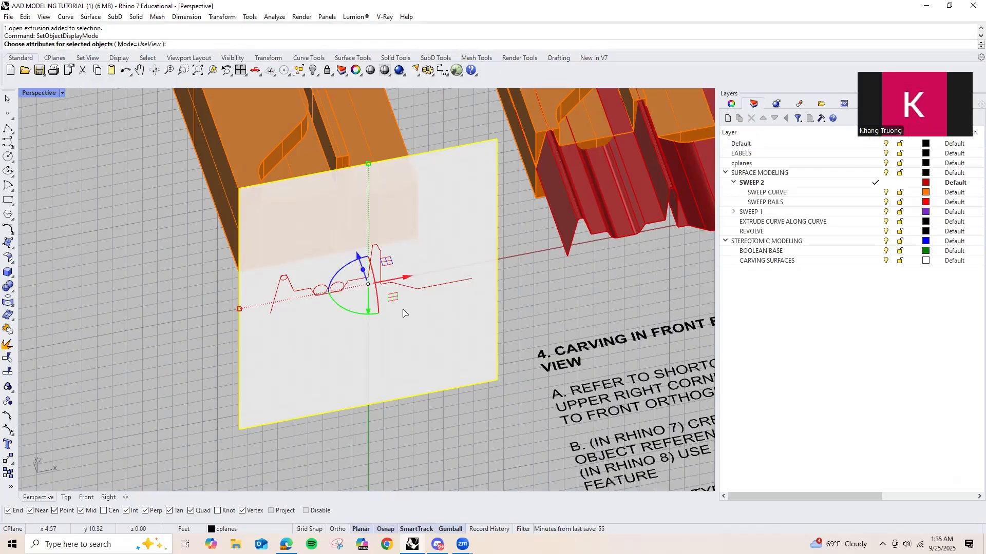
pyautogui.click(126, 44)
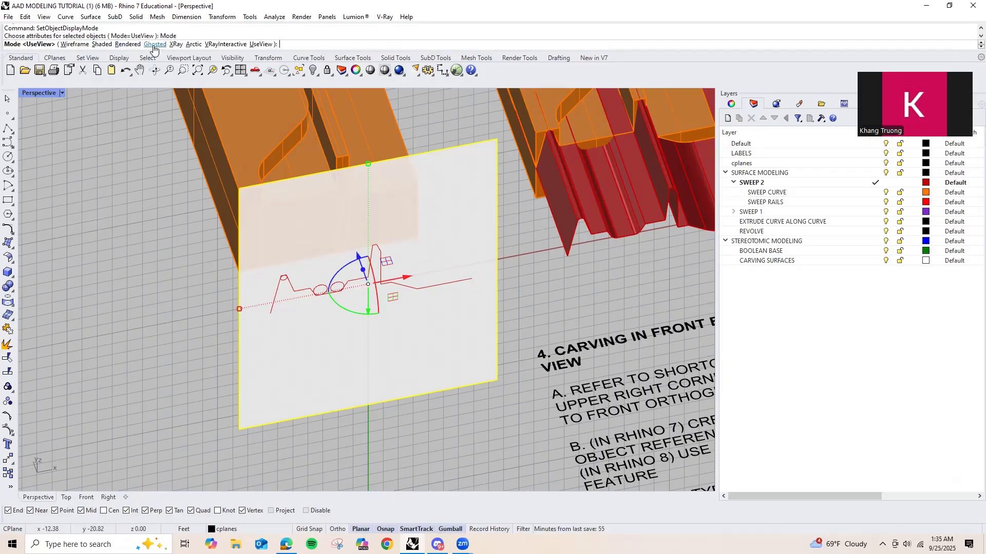
pyautogui.click(152, 44)
pyautogui.moveTo(206, 341); pyautogui.dragTo(276, 315, button='right')
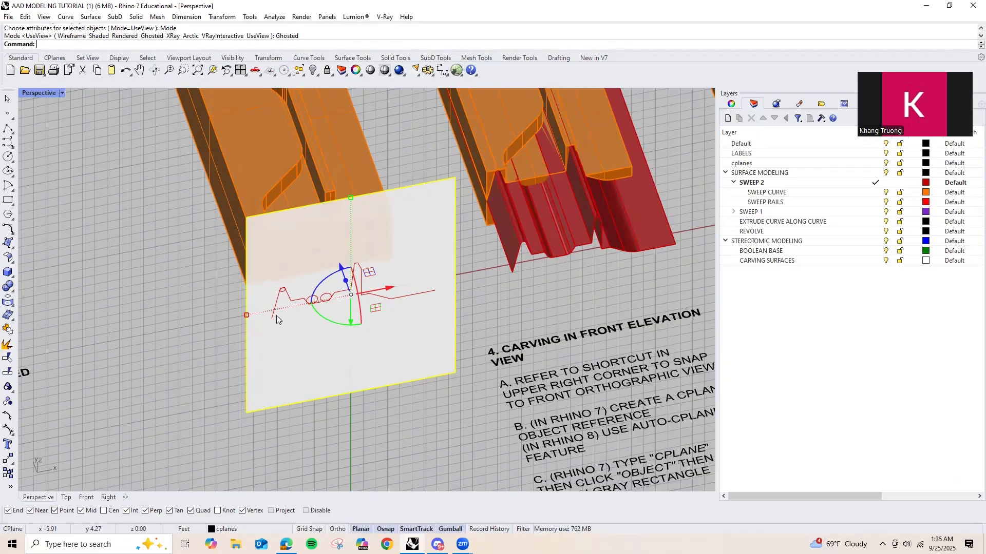
pyautogui.scroll(-5, 349, 411)
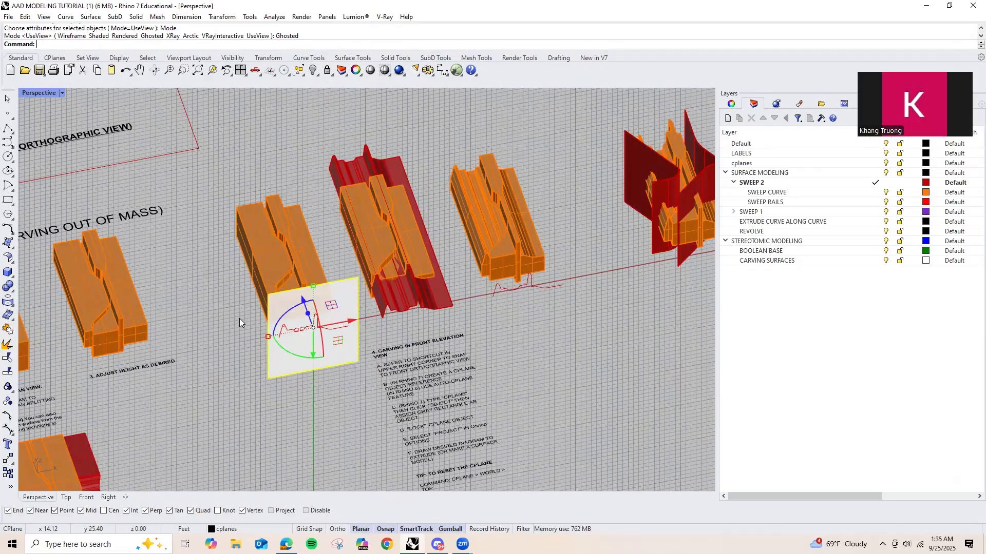
# Step: Set the outer piece of the first carved block, behind the grey rectangle, to the Arctic object display mode
pyautogui.scroll(3, 207, 316)
pyautogui.click(271, 226)
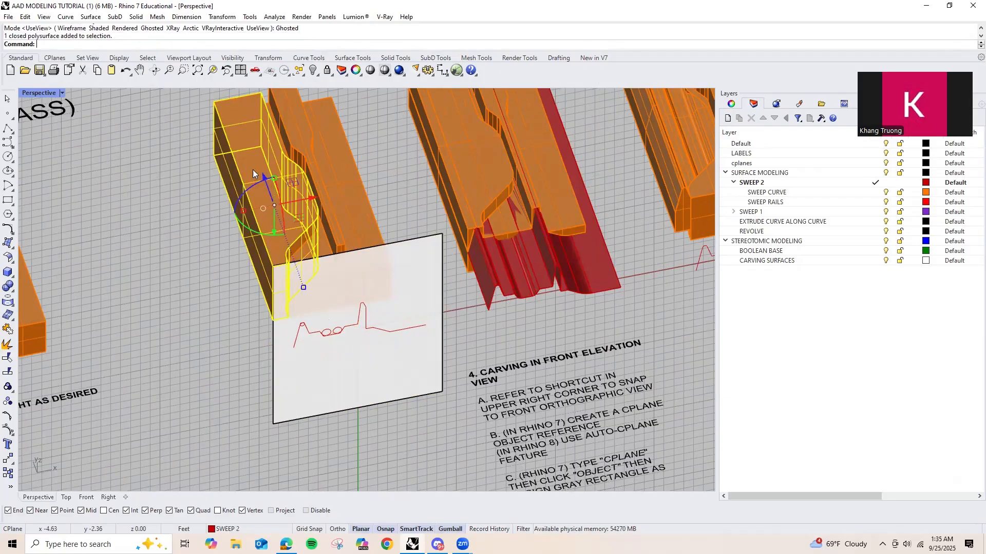
pyautogui.scroll(2, 252, 170)
pyautogui.scroll(1, 178, 182)
pyautogui.press('Return')
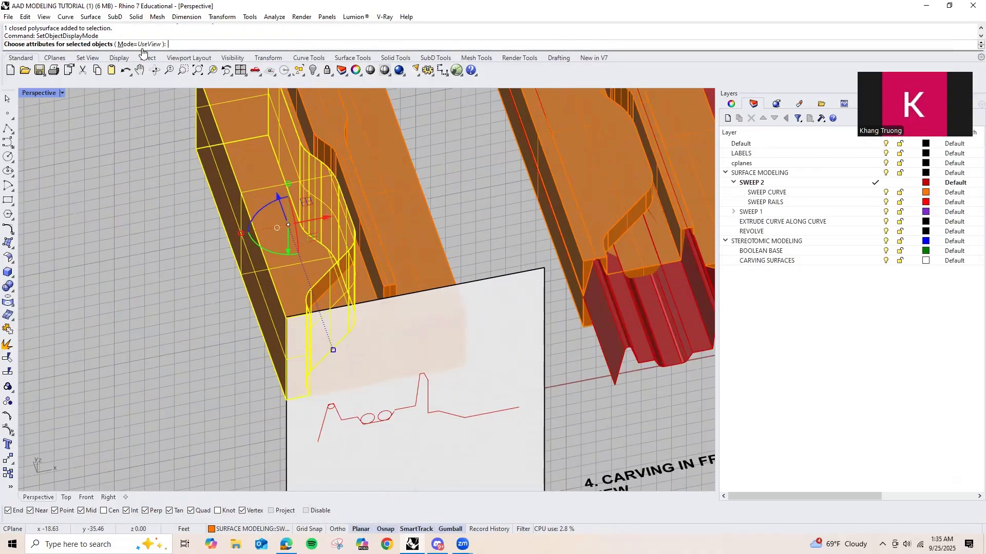
pyautogui.click(145, 45)
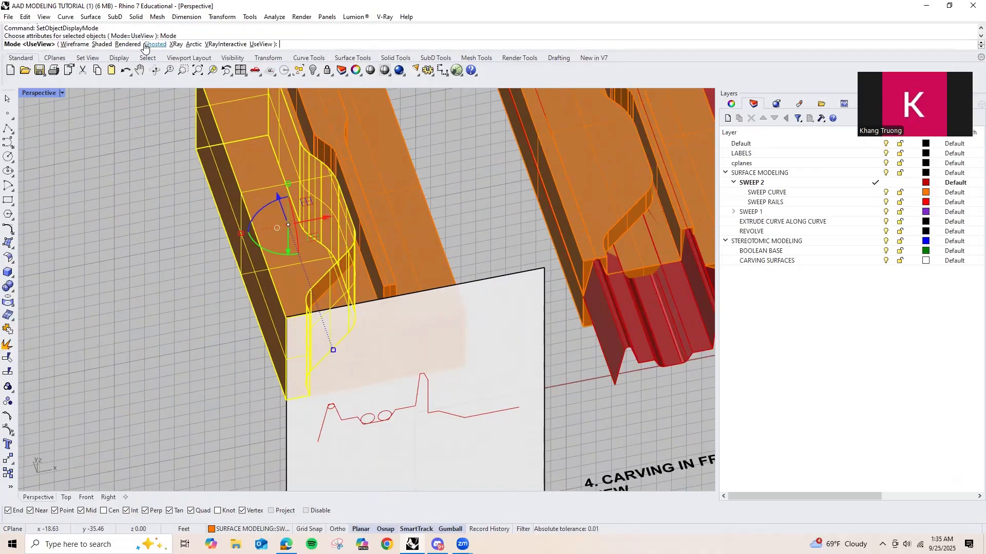
pyautogui.click(196, 44)
pyautogui.click(149, 221)
pyautogui.moveTo(372, 221); pyautogui.dragTo(326, 213, button='right')
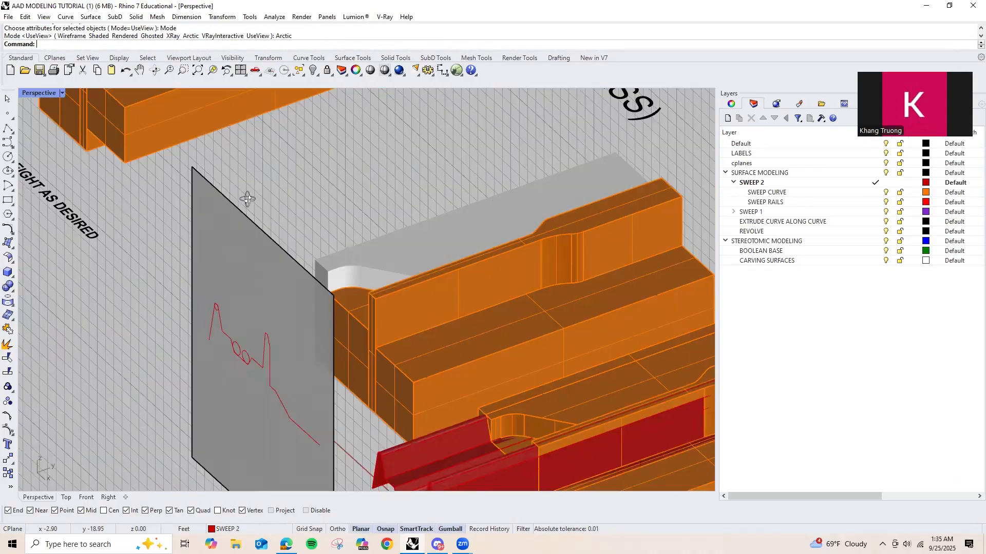
# Step: Set the middle carved piece beside the Arctic piece to the Ghosted object display mode
pyautogui.moveTo(399, 219); pyautogui.dragTo(339, 307, button='right')
pyautogui.click(339, 307)
pyautogui.scroll(1, 339, 307)
pyautogui.press('Return')
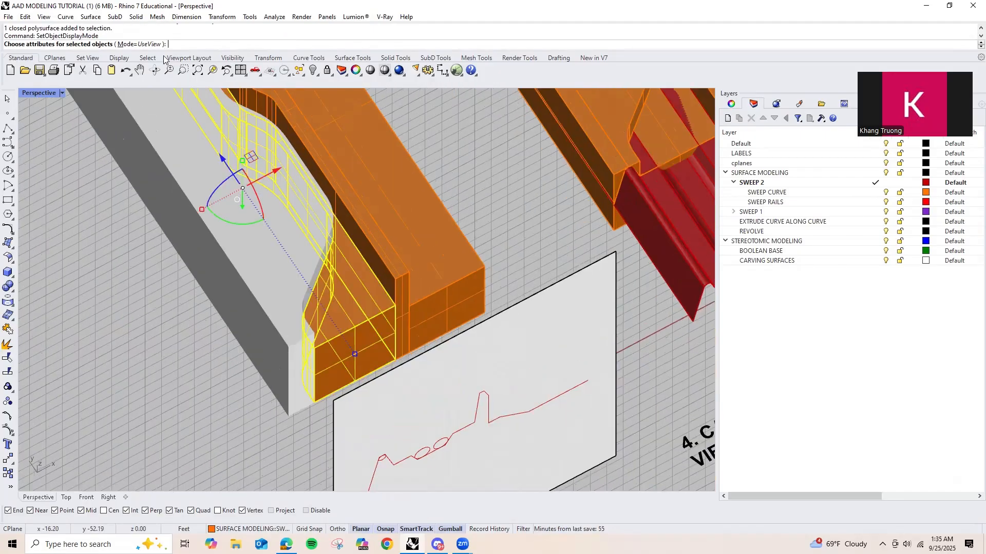
pyautogui.click(158, 45)
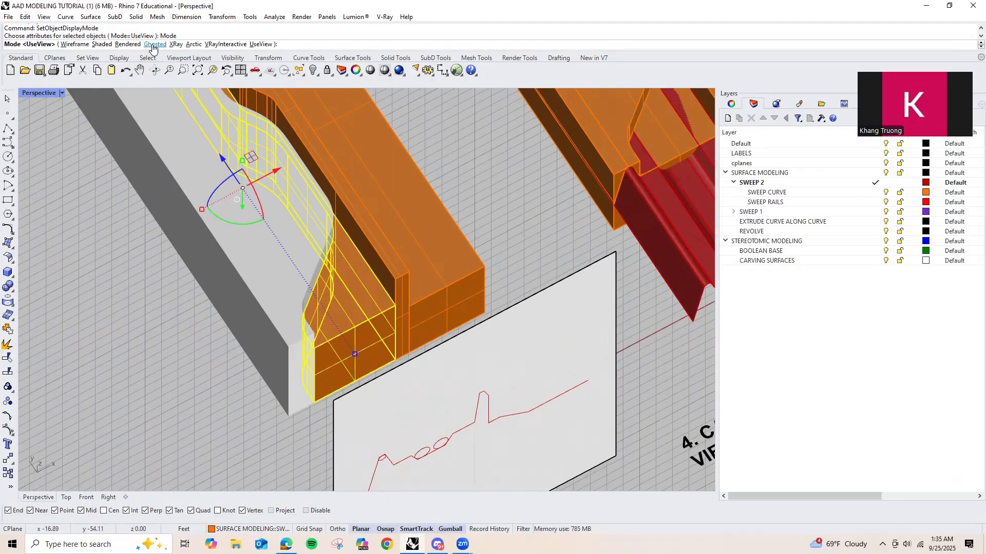
pyautogui.click(152, 44)
# Step: Set the narrow fin piece's display mode to Wireframe, and undo the display mode changes on all three block pieces
pyautogui.scroll(3, 390, 260)
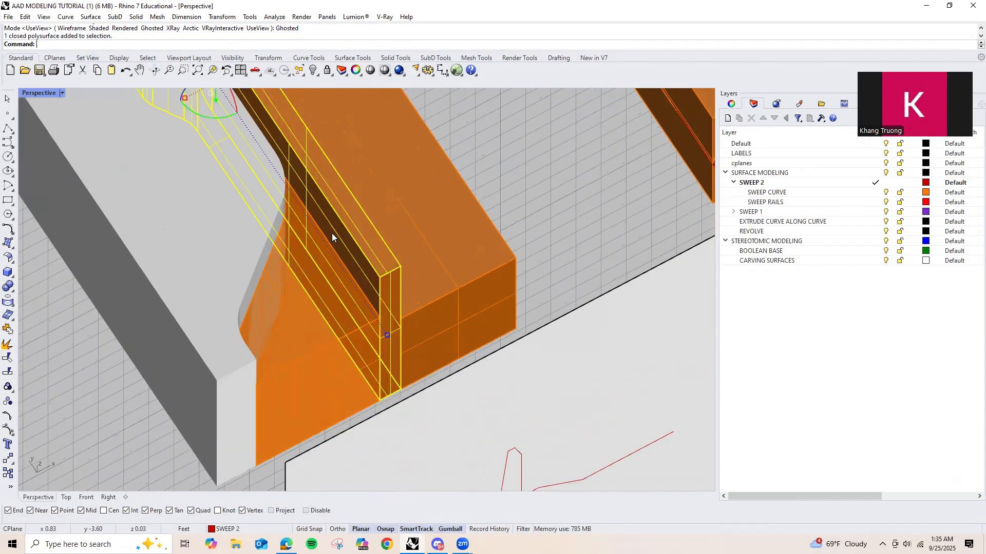
pyautogui.press('Return')
pyautogui.click(157, 45)
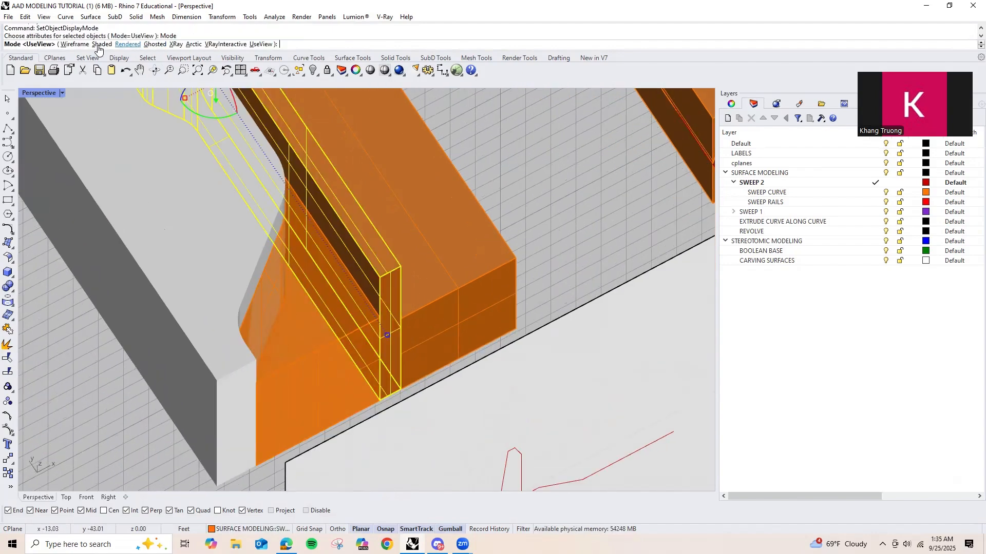
pyautogui.click(75, 44)
pyautogui.moveTo(574, 240)
pyautogui.mouseDown(button='right')
pyautogui.moveTo(311, 222)
pyautogui.moveTo(324, 153)
pyautogui.moveTo(527, 187)
pyautogui.moveTo(418, 238)
pyautogui.moveTo(378, 236)
pyautogui.moveTo(414, 230)
pyautogui.mouseUp(button='right')
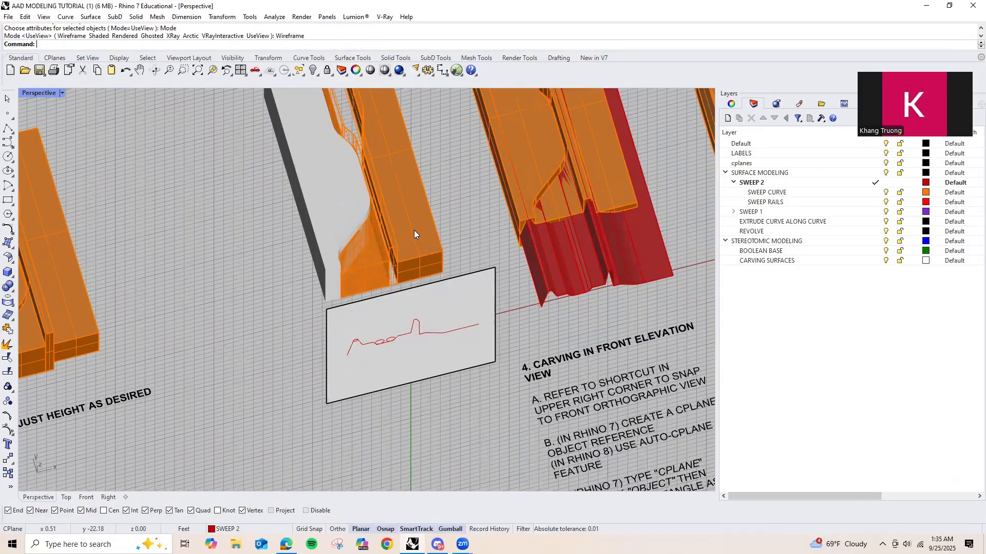
pyautogui.hotkey('ctrl', 'z')
pyautogui.scroll(3, 241, 290)
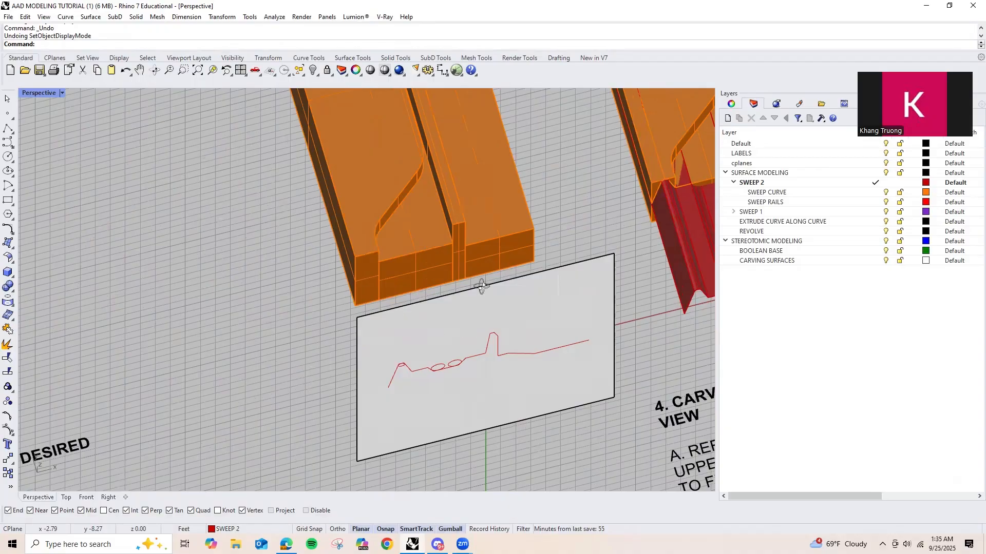
# Step: Set the grey rectangle's object display mode to Shaded and check the profile curves on it in front view
pyautogui.moveTo(482, 286)
pyautogui.mouseDown(button='right')
pyautogui.moveTo(450, 274)
pyautogui.moveTo(438, 241)
pyautogui.moveTo(450, 252)
pyautogui.mouseUp(button='right')
pyautogui.click(519, 285)
pyautogui.rightClick(451, 253)
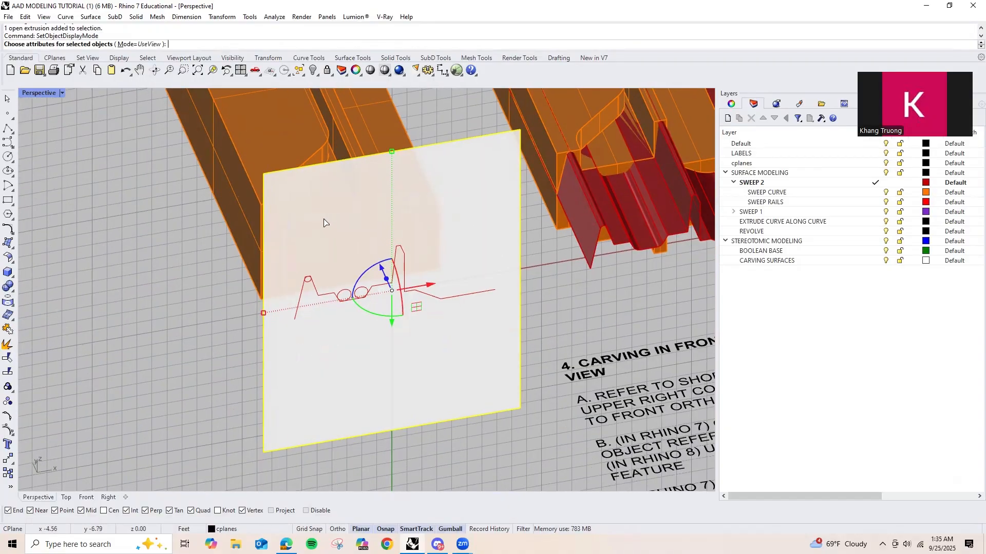
pyautogui.click(141, 44)
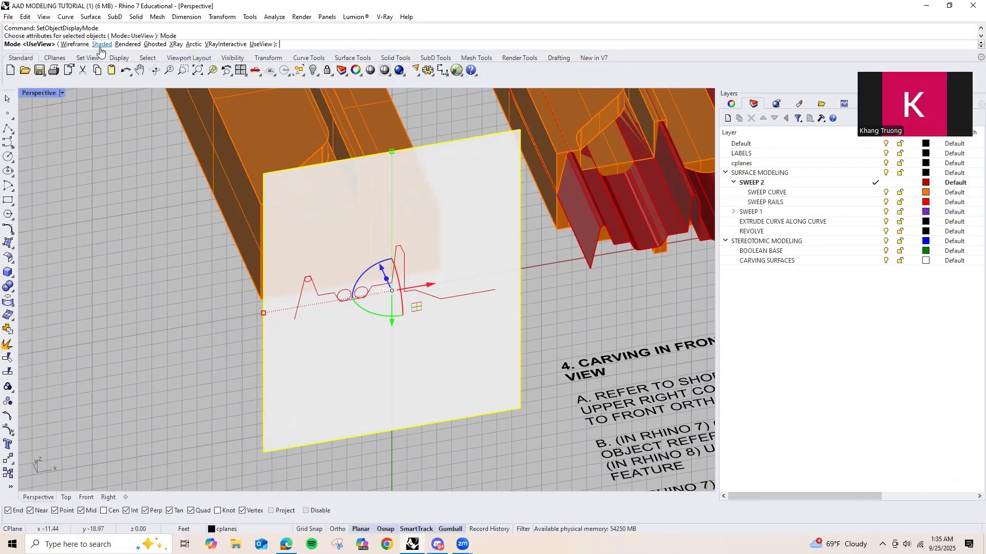
pyautogui.click(98, 45)
pyautogui.press('Escape')
pyautogui.moveTo(393, 292)
pyautogui.mouseDown(button='right')
pyautogui.moveTo(354, 229)
pyautogui.moveTo(384, 290)
pyautogui.mouseUp(button='right')
pyautogui.scroll(3, 384, 289)
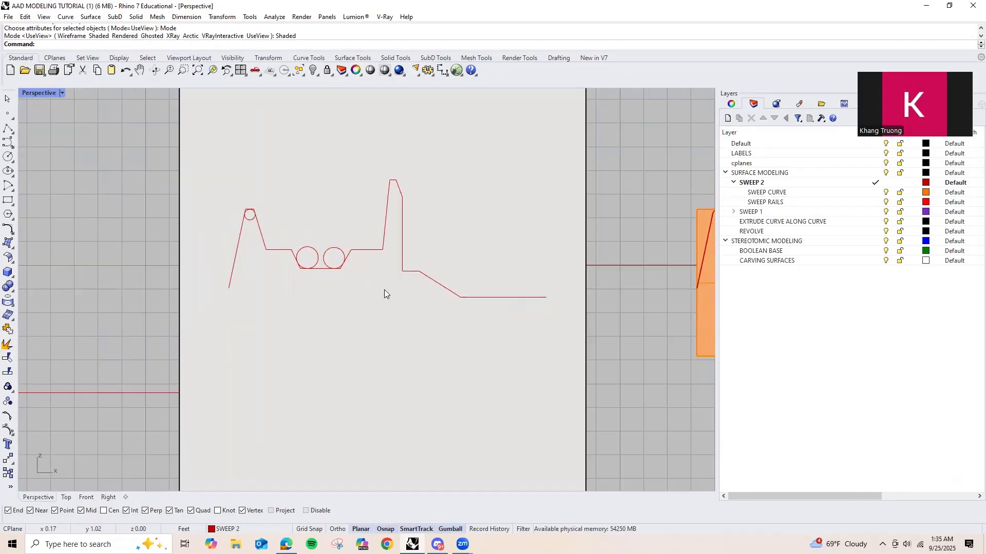
pyautogui.scroll(-3, 348, 259)
pyautogui.moveTo(348, 259); pyautogui.dragTo(402, 377, button='right')
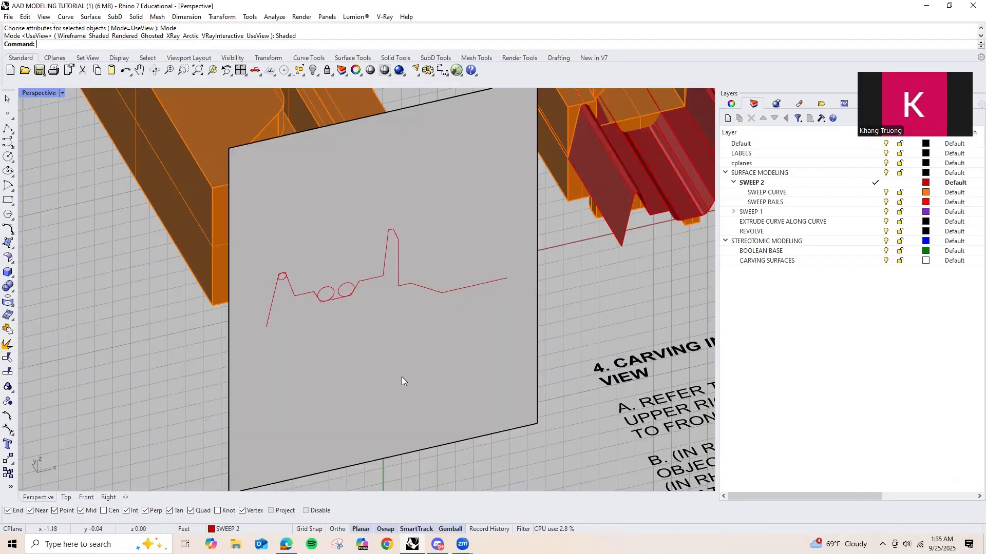
# Step: Set the grey rectangle's object display mode back to Ghosted
pyautogui.click(402, 383)
pyautogui.rightClick(403, 383)
pyautogui.click(139, 44)
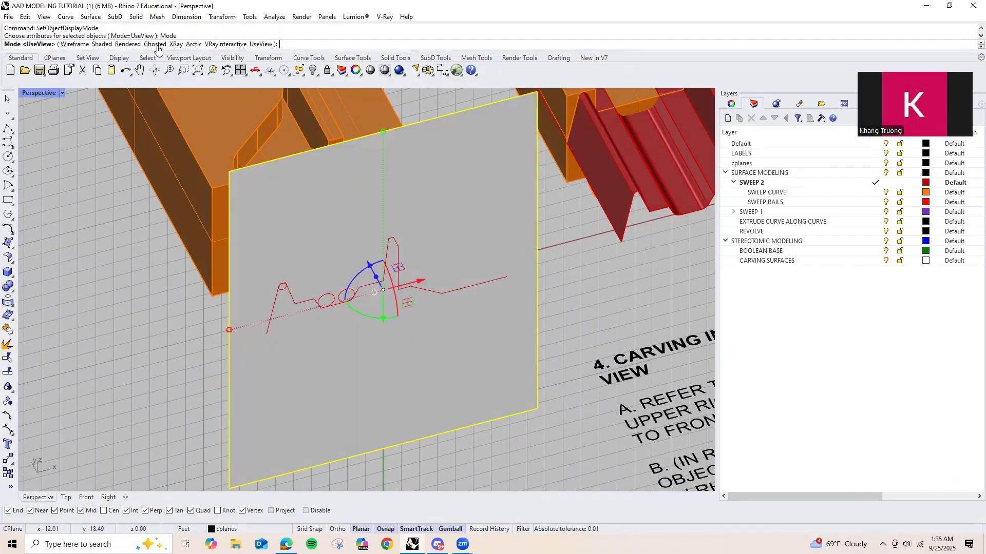
pyautogui.click(151, 44)
pyautogui.click(150, 273)
# Step: Lock the grey rectangle and turn on the Project object snap for drawing in front view
pyautogui.moveTo(399, 294); pyautogui.dragTo(403, 400, button='right')
pyautogui.click(401, 404)
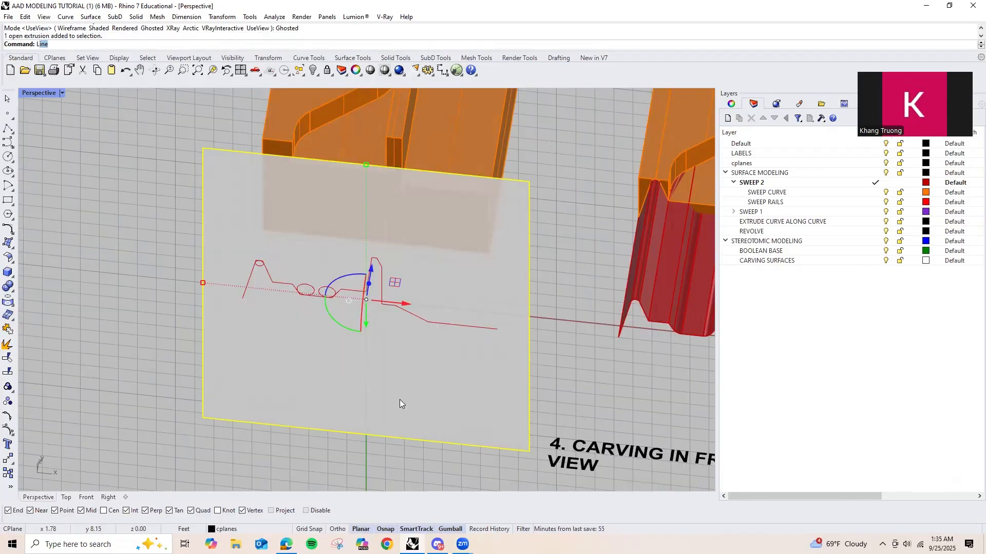
pyautogui.press('Return')
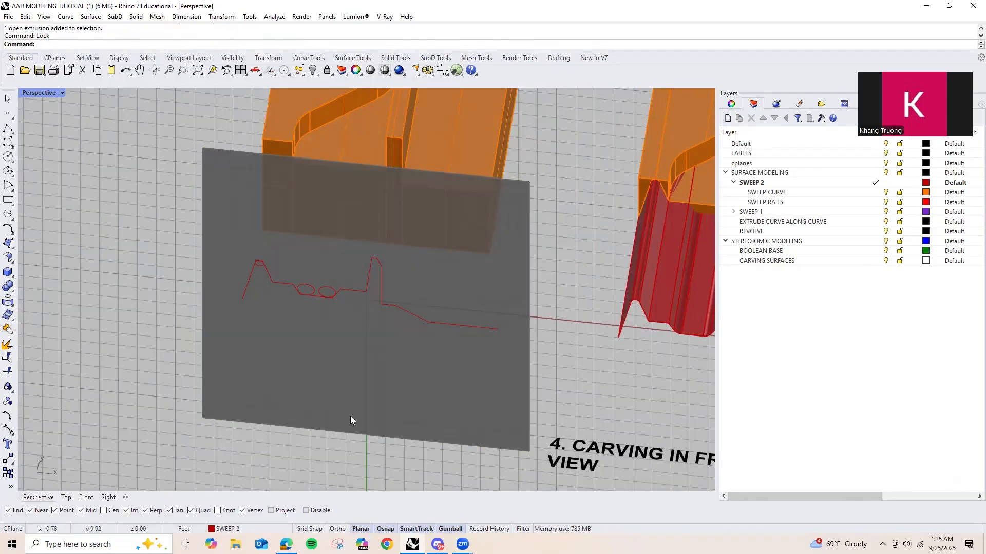
pyautogui.moveTo(351, 420); pyautogui.dragTo(383, 314, button='right')
pyautogui.scroll(-10, 383, 324)
pyautogui.scroll(10, 383, 325)
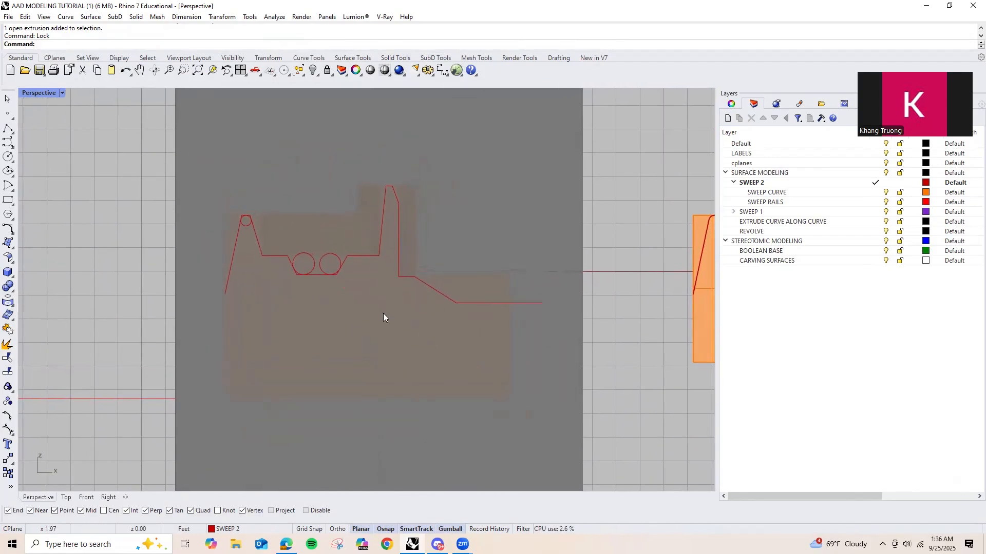
pyautogui.scroll(2, 315, 286)
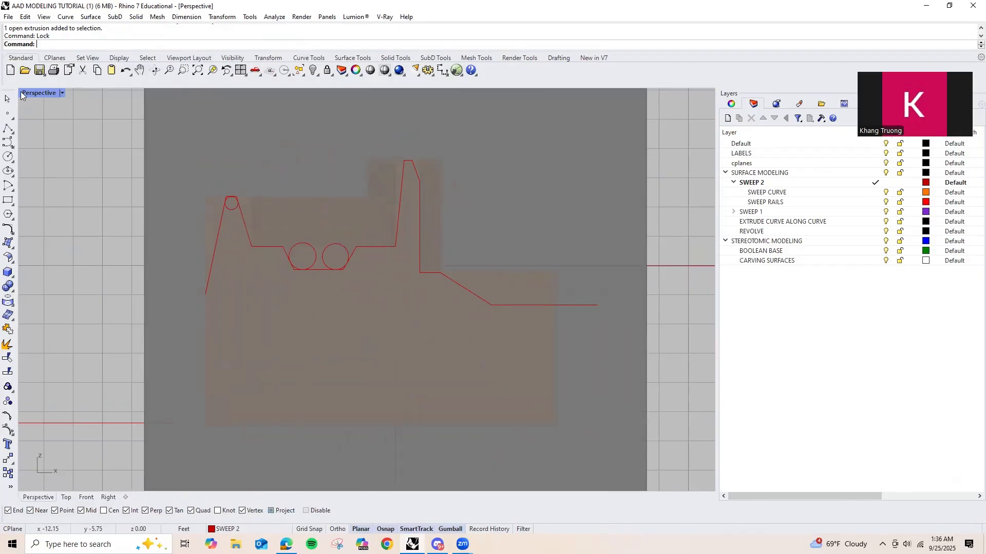
# Step: Draw a freehand zigzag practice polyline across the locked grey rectangle, around the block's front elevation
pyautogui.click(8, 128)
pyautogui.click(215, 352)
pyautogui.click(252, 410)
pyautogui.click(298, 409)
pyautogui.click(396, 345)
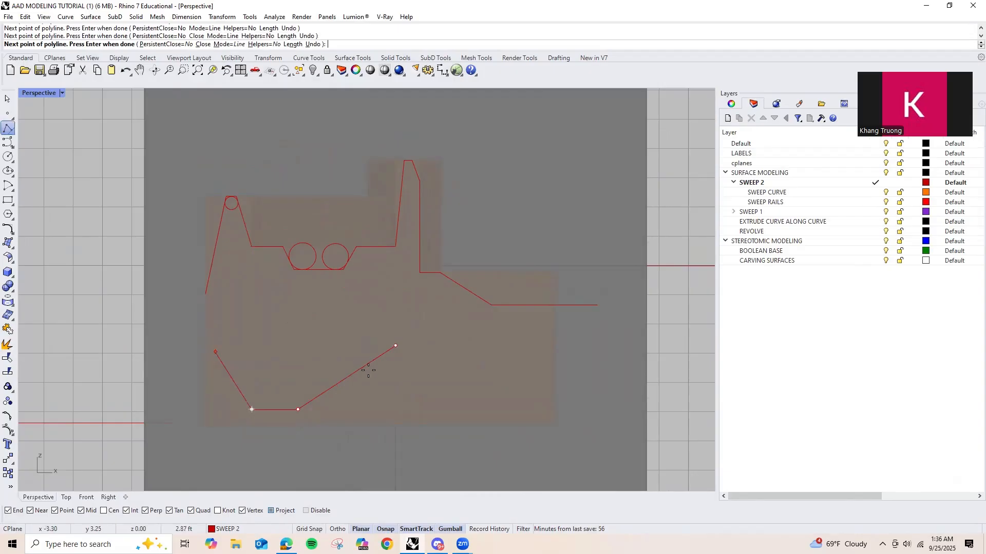
pyautogui.click(368, 370)
pyautogui.scroll(-6, 315, 294)
pyautogui.click(371, 362)
pyautogui.click(291, 422)
pyautogui.click(393, 389)
pyautogui.click(427, 351)
pyautogui.click(331, 243)
pyautogui.click(398, 184)
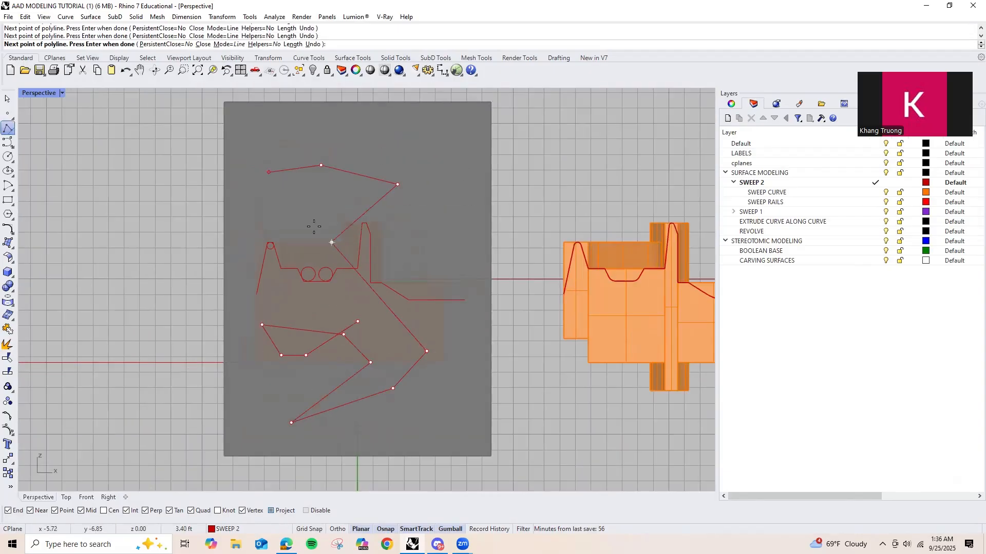
pyautogui.press('Return')
# Step: Orbit around the practice polyline to check that it lies on the construction plane, and delete it
pyautogui.moveTo(362, 288); pyautogui.dragTo(383, 322, button='right')
pyautogui.moveTo(388, 270); pyautogui.dragTo(372, 207, button='right')
pyautogui.click(372, 207)
pyautogui.press('Delete')
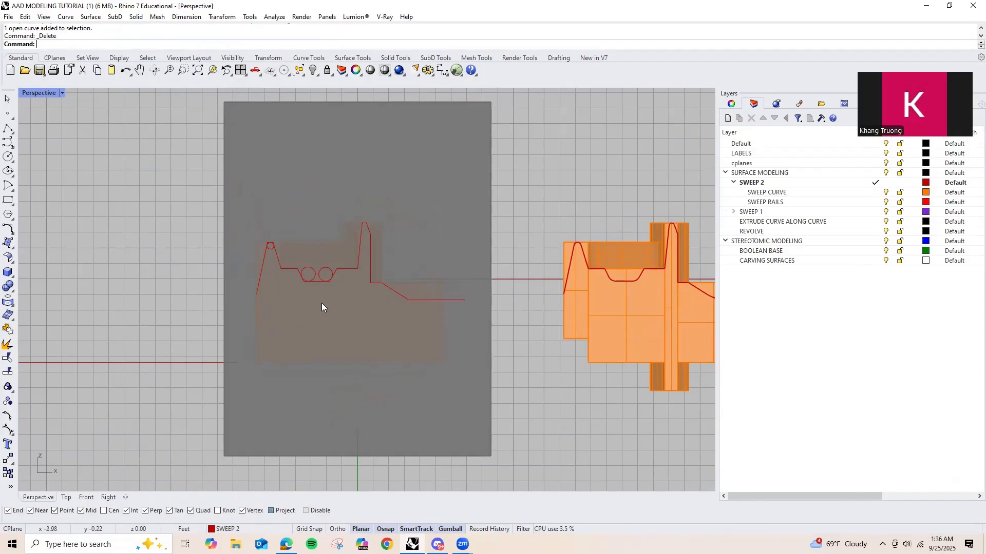
# Step: Examine the profile diagram against the block's front elevation, from the front and at an angle, including where it overshoots the edge
pyautogui.scroll(3, 319, 289)
pyautogui.scroll(-5, 266, 266)
pyautogui.scroll(5, 250, 264)
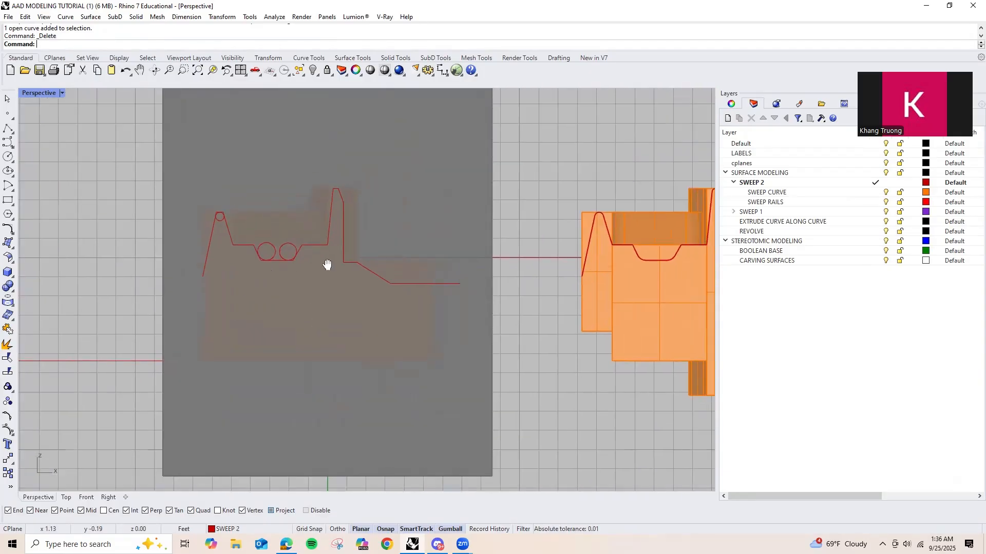
pyautogui.keyDown('shift'); pyautogui.moveTo(257, 255); pyautogui.dragTo(333, 265, button='right'); pyautogui.keyUp('shift')
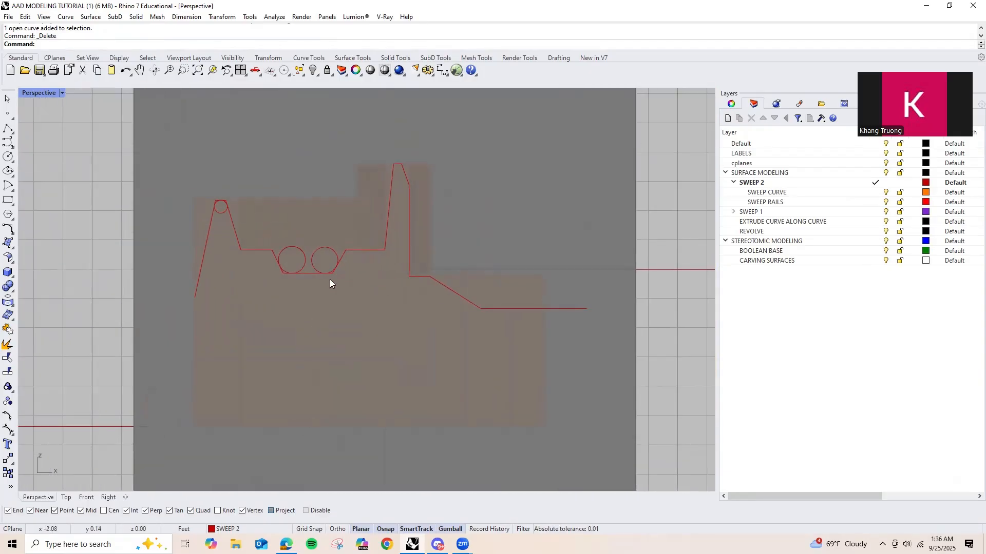
pyautogui.scroll(-3, 330, 284)
pyautogui.moveTo(368, 306); pyautogui.dragTo(417, 328, button='right')
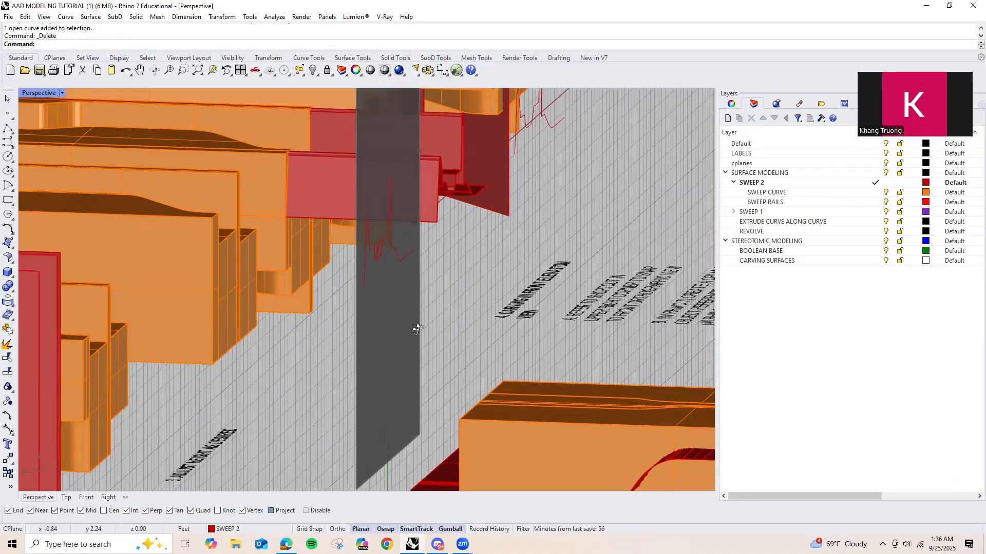
pyautogui.moveTo(346, 288); pyautogui.dragTo(331, 299, button='right')
pyautogui.scroll(4, 277, 232)
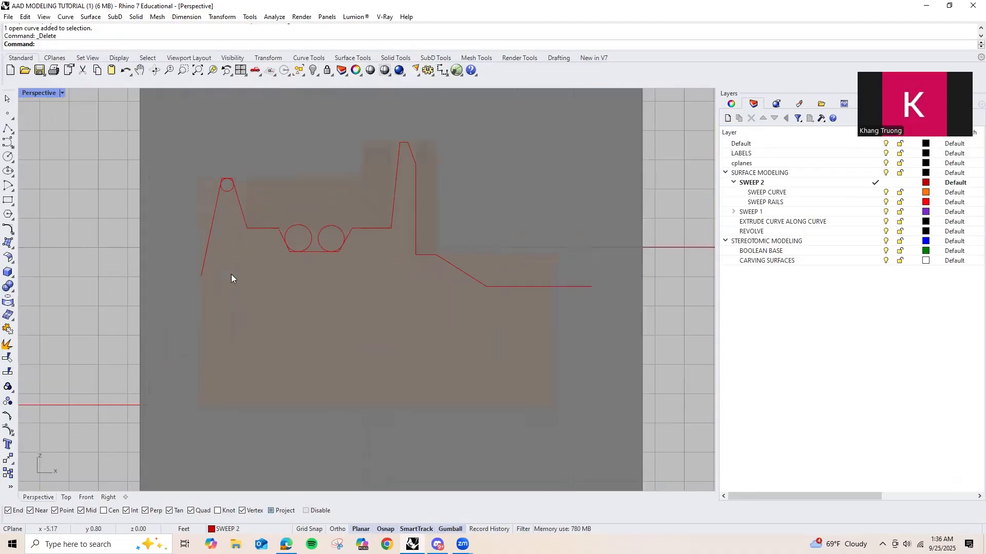
pyautogui.scroll(2, 237, 176)
pyautogui.scroll(-4, 224, 172)
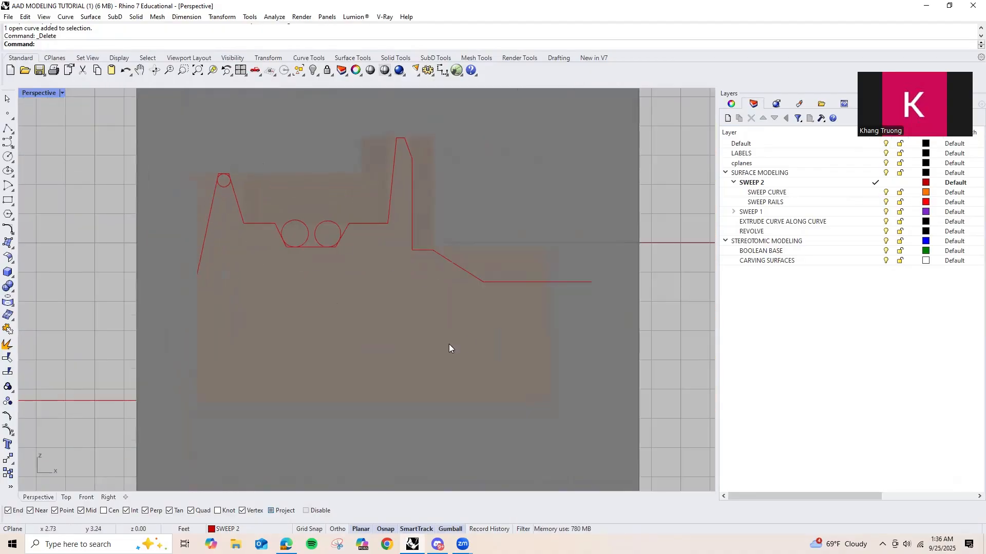
pyautogui.keyDown('shift'); pyautogui.moveTo(421, 248); pyautogui.dragTo(360, 224, button='right'); pyautogui.keyUp('shift')
pyautogui.scroll(6, 360, 225)
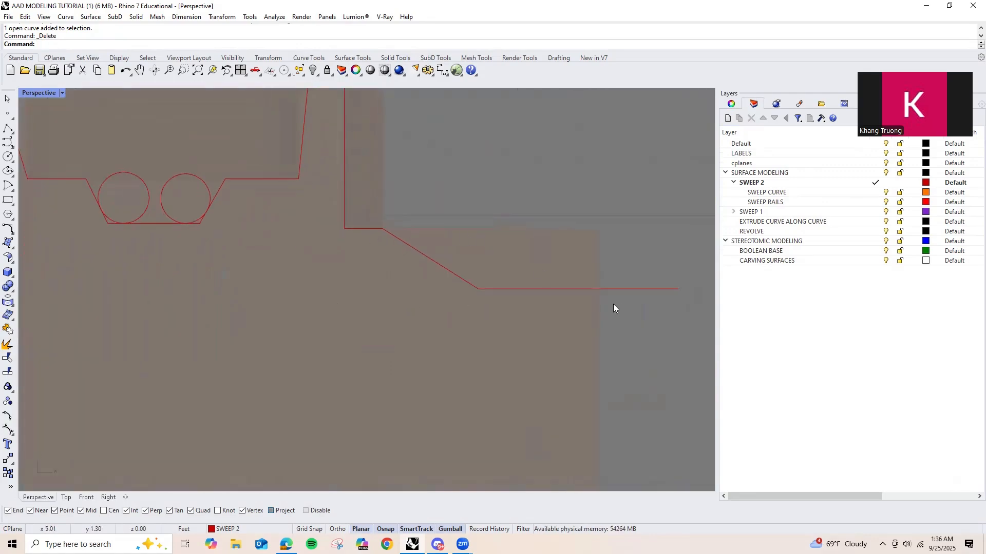
# Step: Show the profile polyline's control points and try moving the endpoint that extends past the block's edge
pyautogui.click(641, 292)
pyautogui.press('F10')
pyautogui.press('Escape')
pyautogui.click(670, 289)
pyautogui.press('F10')
pyautogui.moveTo(627, 333); pyautogui.dragTo(512, 240)
pyautogui.scroll(-2, 639, 301)
pyautogui.scroll(4, 569, 294)
# Step: Undo the profile endpoint's moves and turn off the control points
pyautogui.hotkey('ctrl', 'z')
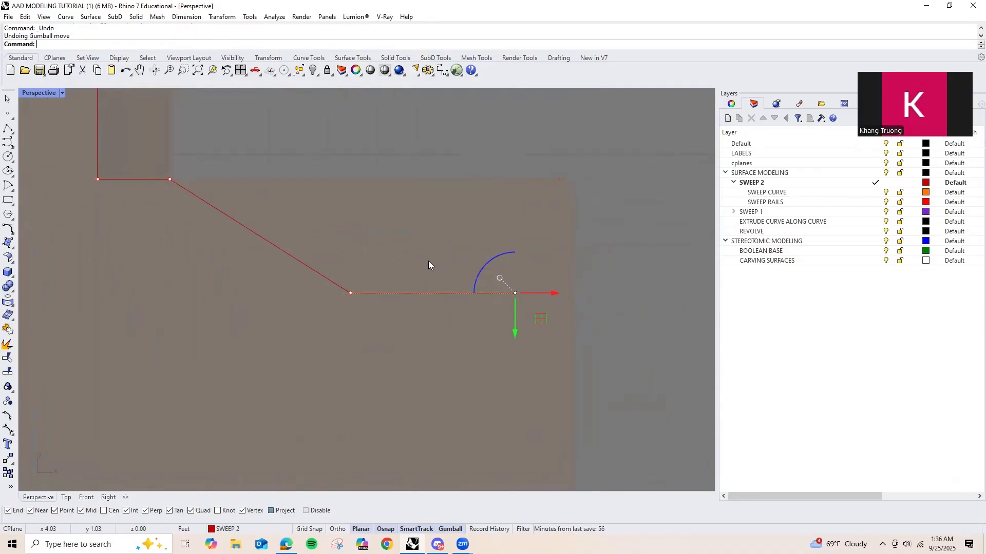
pyautogui.scroll(-5, 434, 265)
pyautogui.press('Escape')
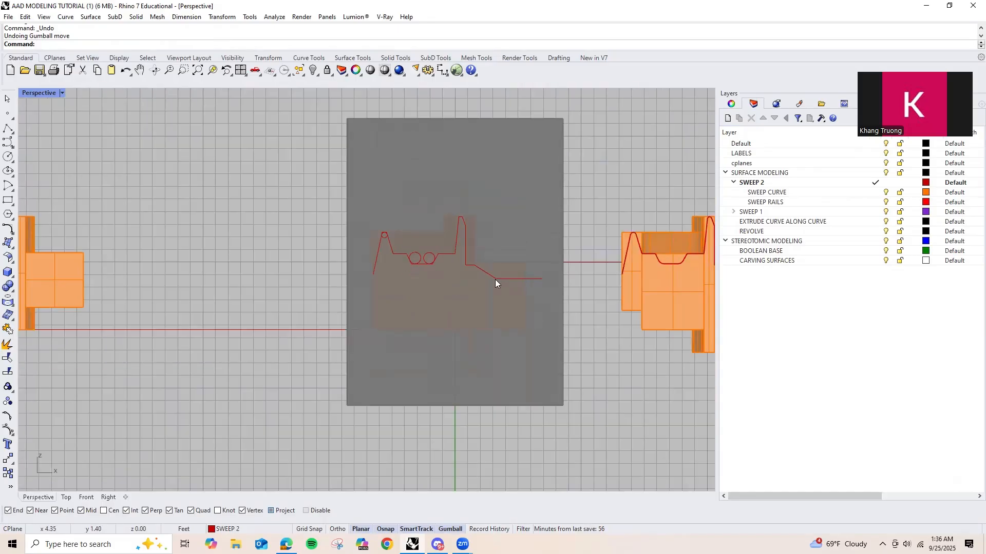
# Step: Select the profile polyline and its guide circles and trim one polyline corner outside the small circle at the lower peak
pyautogui.scroll(4, 488, 308)
pyautogui.click(469, 296)
pyautogui.scroll(2, 381, 257)
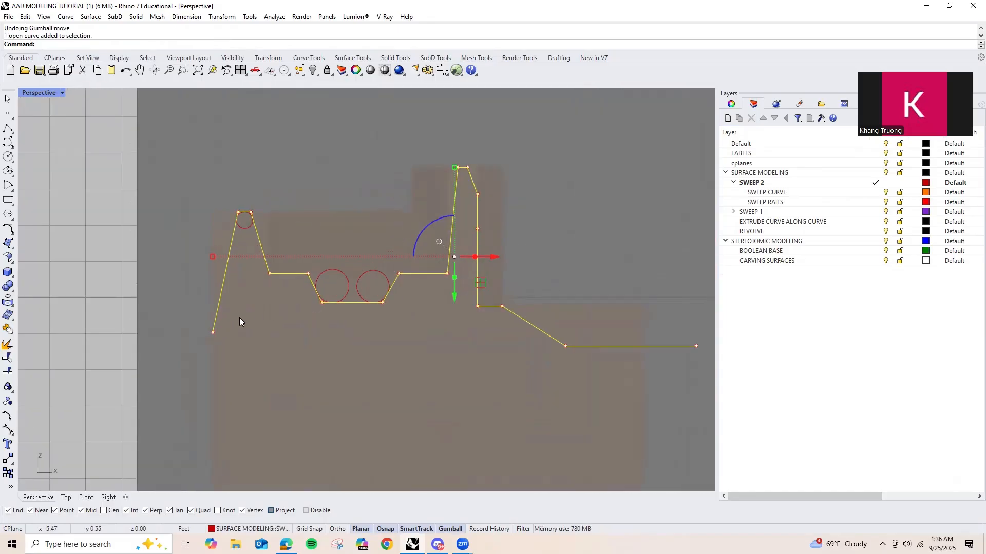
pyautogui.scroll(-4, 331, 280)
pyautogui.moveTo(175, 193); pyautogui.dragTo(638, 356)
pyautogui.scroll(5, 335, 251)
pyautogui.write('trim')
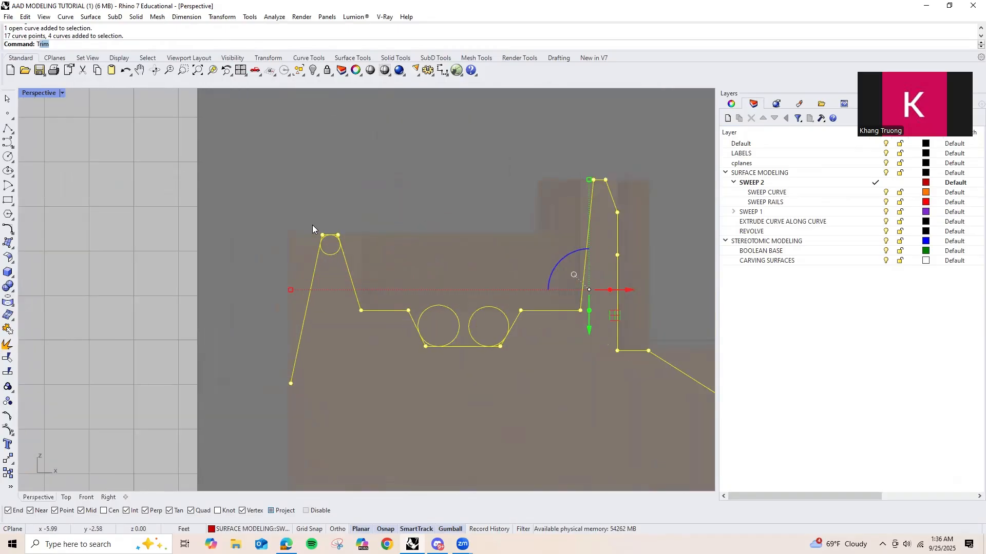
pyautogui.press('Return')
pyautogui.scroll(5, 312, 229)
pyautogui.click(315, 235)
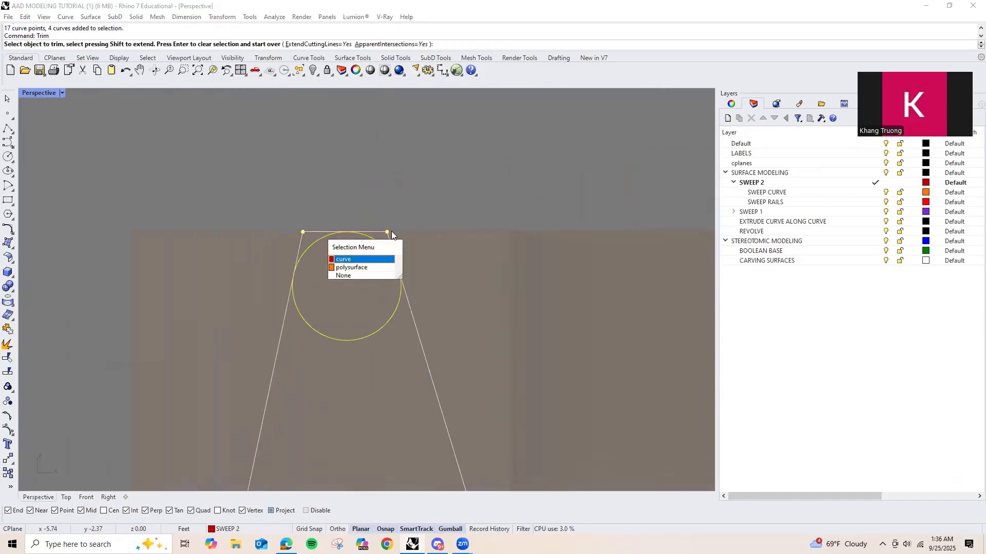
pyautogui.click(352, 251)
# Step: Try another trim on the opposite side of the small peak circle, and undo it within the Trim command
pyautogui.click(381, 245)
pyautogui.hotkey('ctrl', 'z')
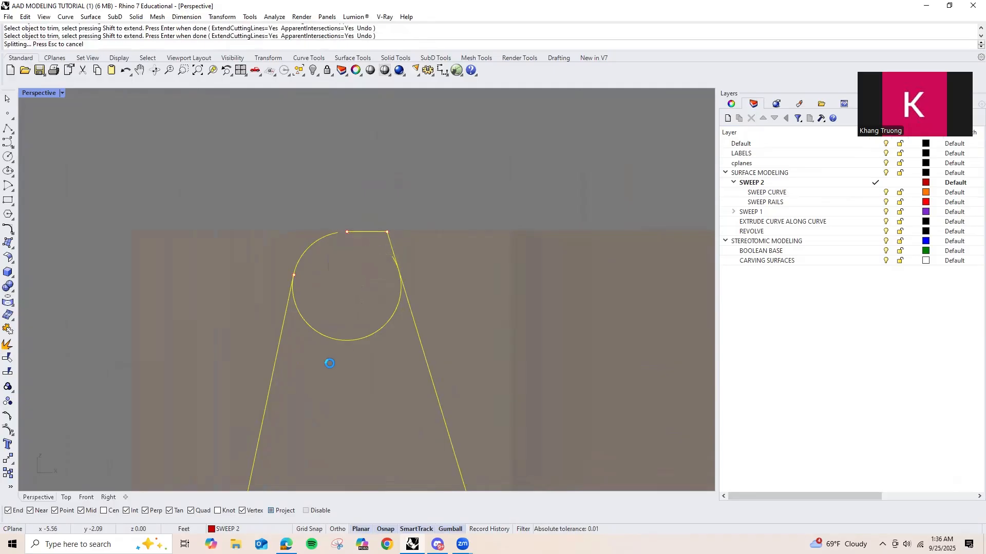
pyautogui.scroll(-2, 284, 274)
pyautogui.scroll(-3, 223, 236)
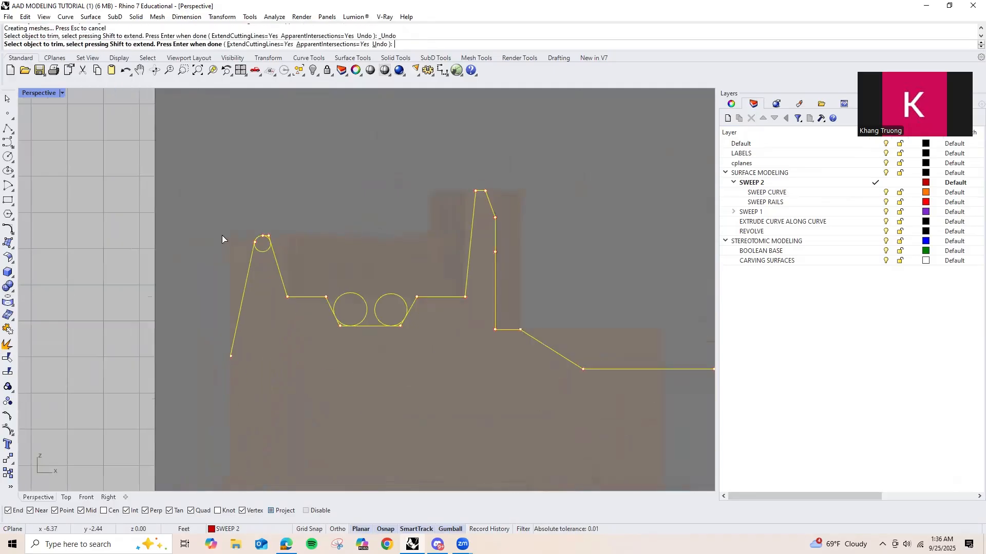
# Step: Compare the profile polyline with the rounded profile curve on the neighbouring block and end the Trim command
pyautogui.scroll(-2, 220, 236)
pyautogui.scroll(2, 411, 248)
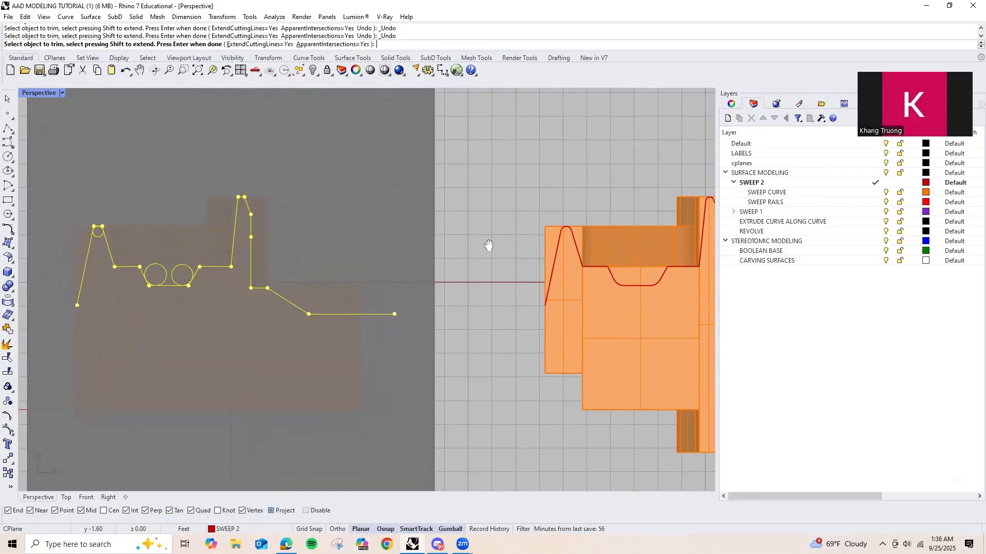
pyautogui.scroll(-2, 488, 245)
pyautogui.scroll(3, 424, 277)
pyautogui.click(422, 279)
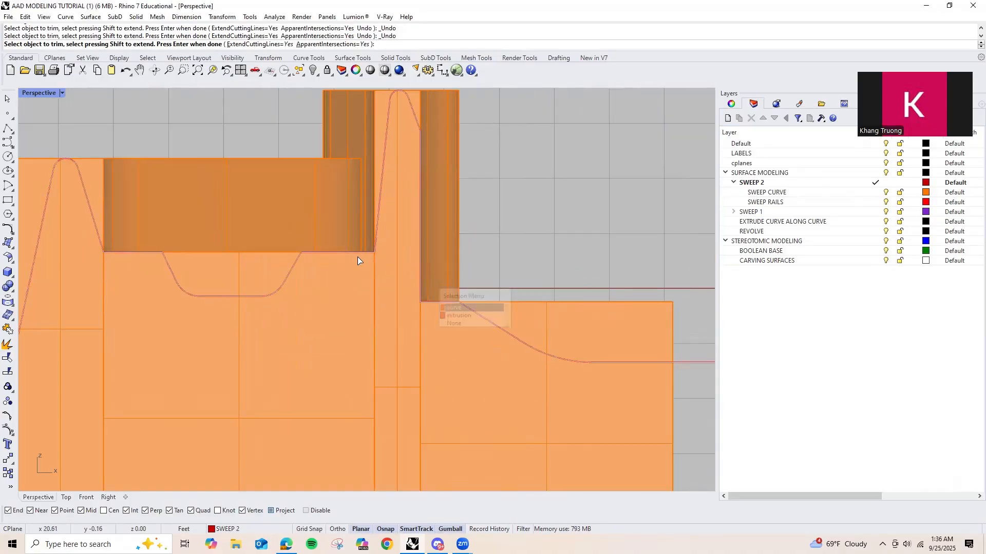
pyautogui.scroll(-3, 358, 260)
pyautogui.press('Return')
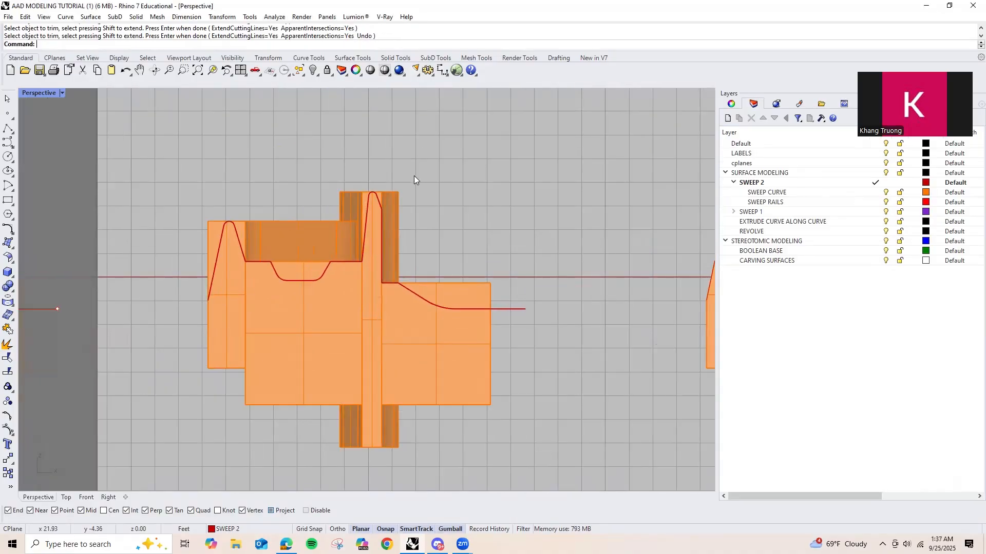
# Step: Examine the extruded front elevation profile and the carved blocks in 3D
pyautogui.scroll(2, 393, 288)
pyautogui.click(431, 318)
pyautogui.click(464, 337)
pyautogui.moveTo(437, 219); pyautogui.dragTo(469, 359, button='right')
pyautogui.scroll(-2, 475, 378)
pyautogui.press('Escape')
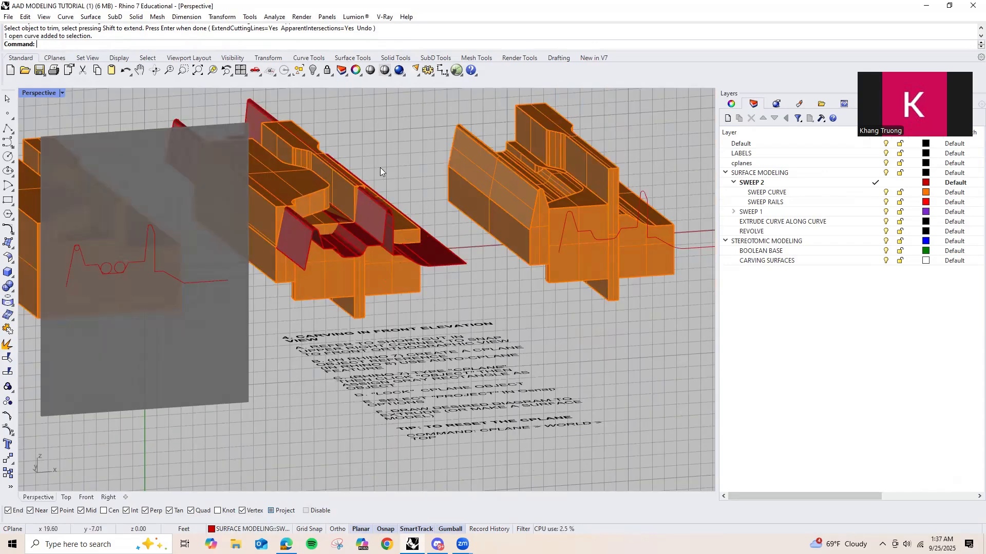
pyautogui.moveTo(379, 167); pyautogui.dragTo(401, 221, button='right')
pyautogui.scroll(3, 415, 226)
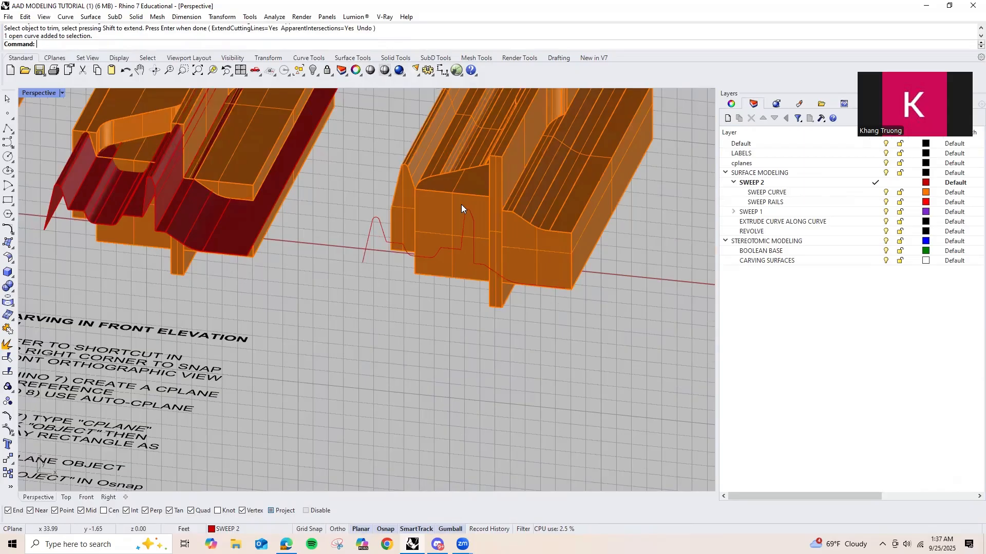
pyautogui.moveTo(461, 208); pyautogui.dragTo(483, 194, button='right')
pyautogui.scroll(-5, 367, 351)
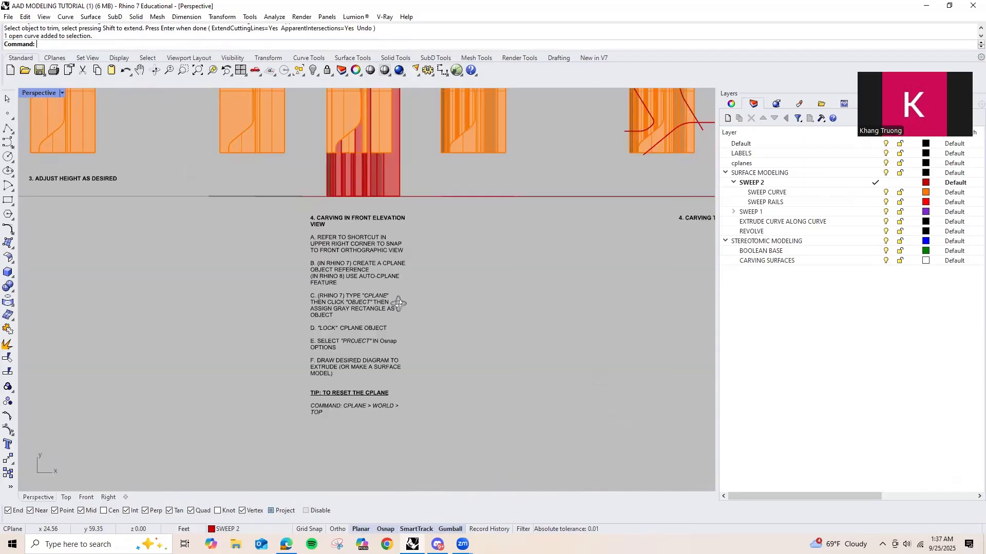
# Step: Add the line "BOOLEAN SPLIT" at the end of the "CARVING IN FRONT ELEVATION VIEW" instruction text
pyautogui.scroll(3, 365, 305)
pyautogui.scroll(-2, 382, 240)
pyautogui.scroll(2, 359, 246)
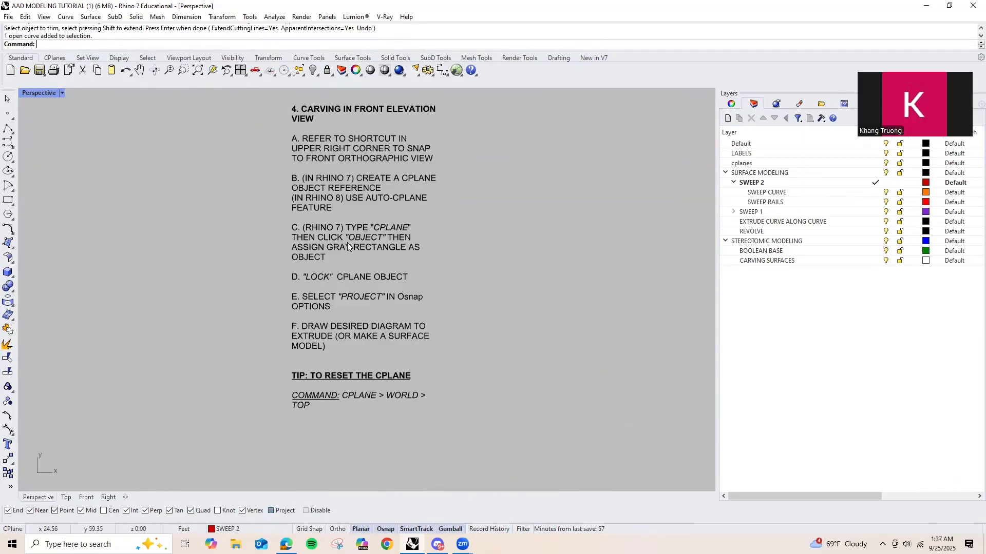
pyautogui.keyDown('shift'); pyautogui.moveTo(347, 242); pyautogui.dragTo(352, 267, button='right'); pyautogui.keyUp('shift')
pyautogui.keyDown('shift'); pyautogui.moveTo(350, 326); pyautogui.dragTo(307, 340, button='right'); pyautogui.keyUp('shift')
pyautogui.scroll(-4, 307, 340)
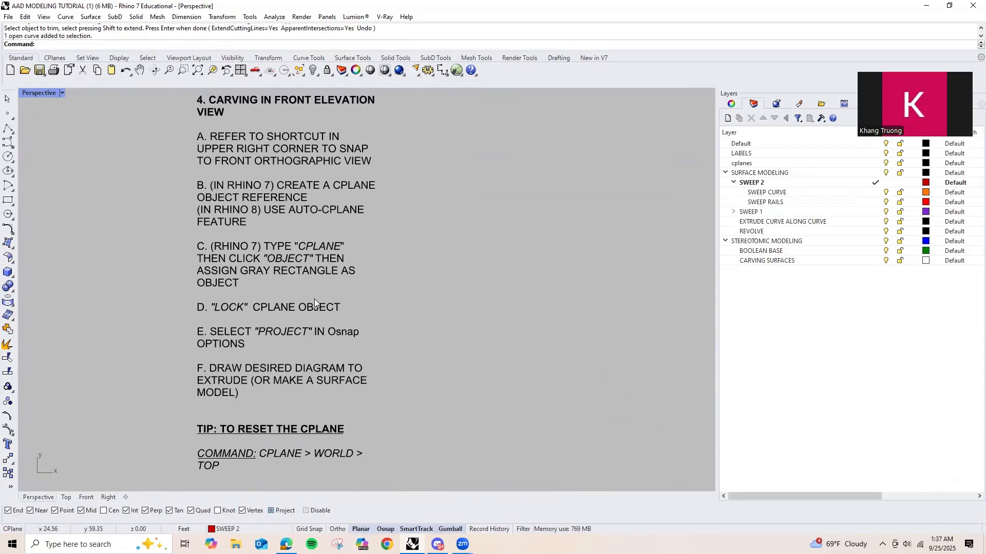
pyautogui.doubleClick(332, 373)
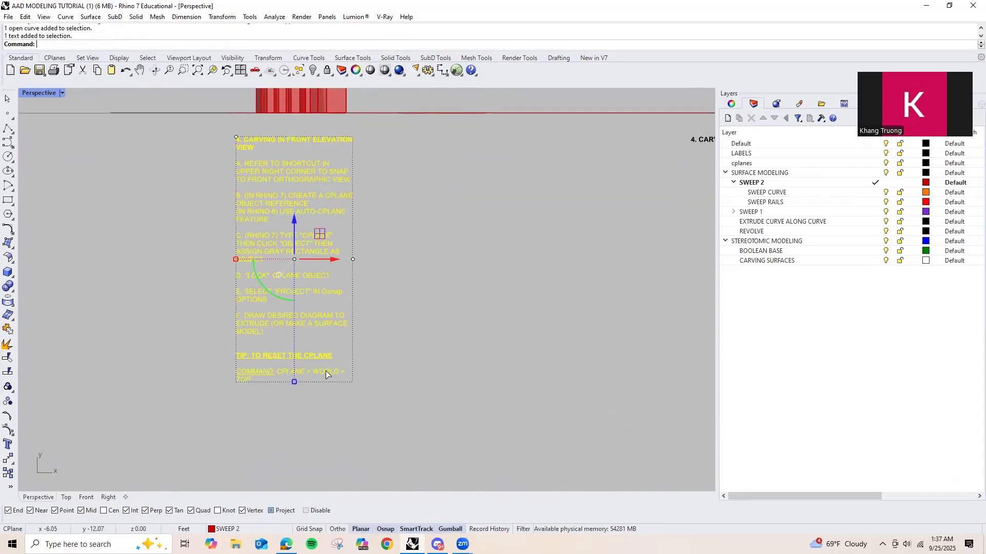
pyautogui.click(473, 409)
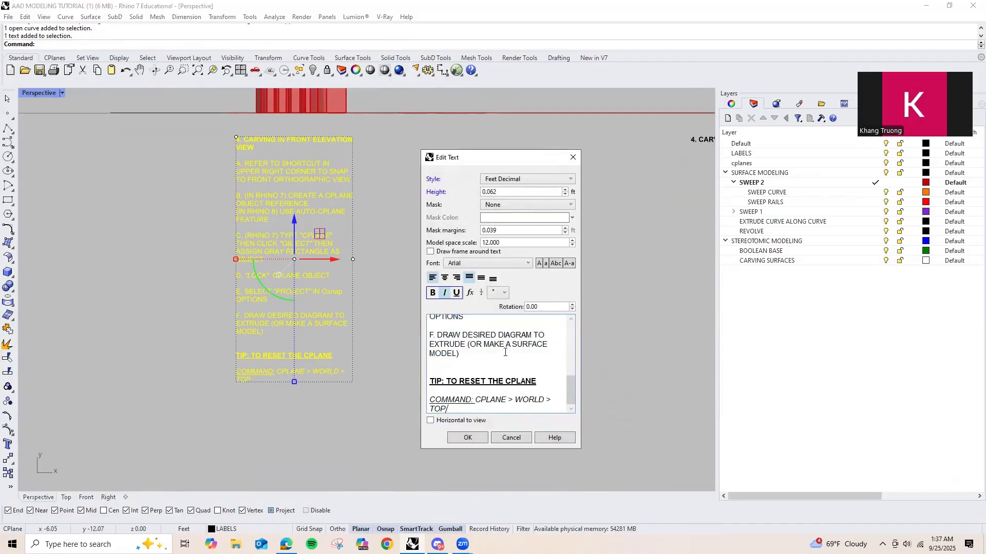
pyautogui.press('Return')
pyautogui.press('Return')
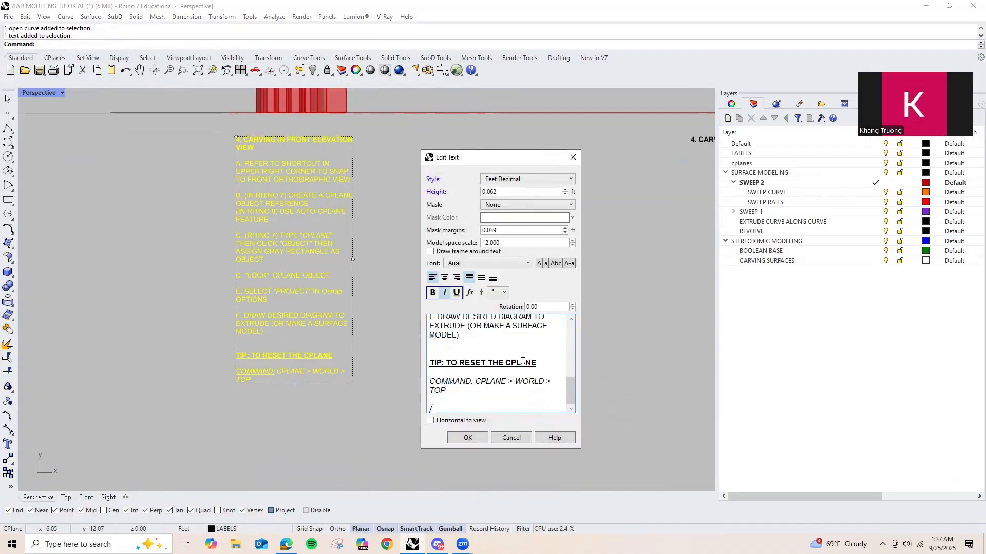
pyautogui.write('BOOLEAN SPLIT')
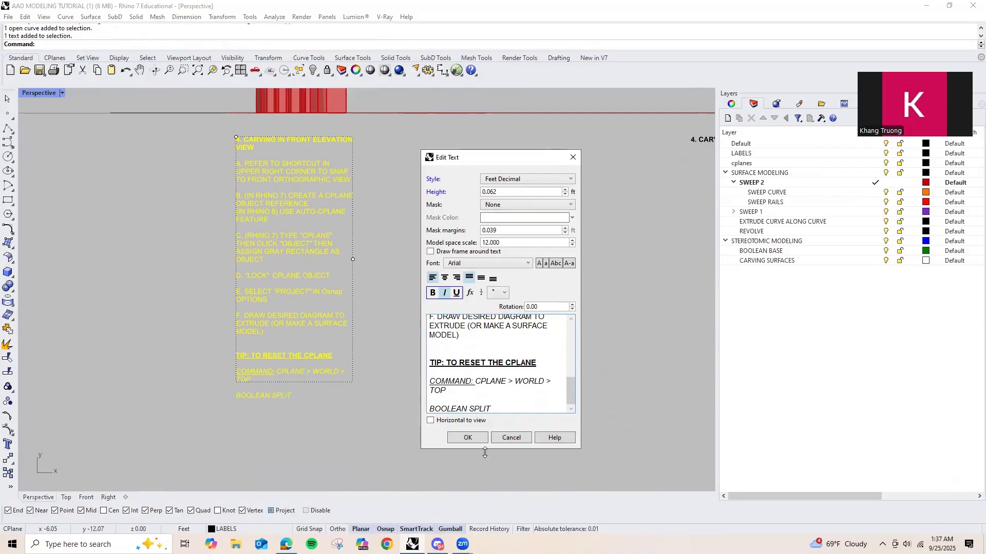
pyautogui.click(464, 437)
# Step: Examine the silhouette cutting curves and their extruded surfaces passing through the carved block
pyautogui.scroll(-5, 403, 366)
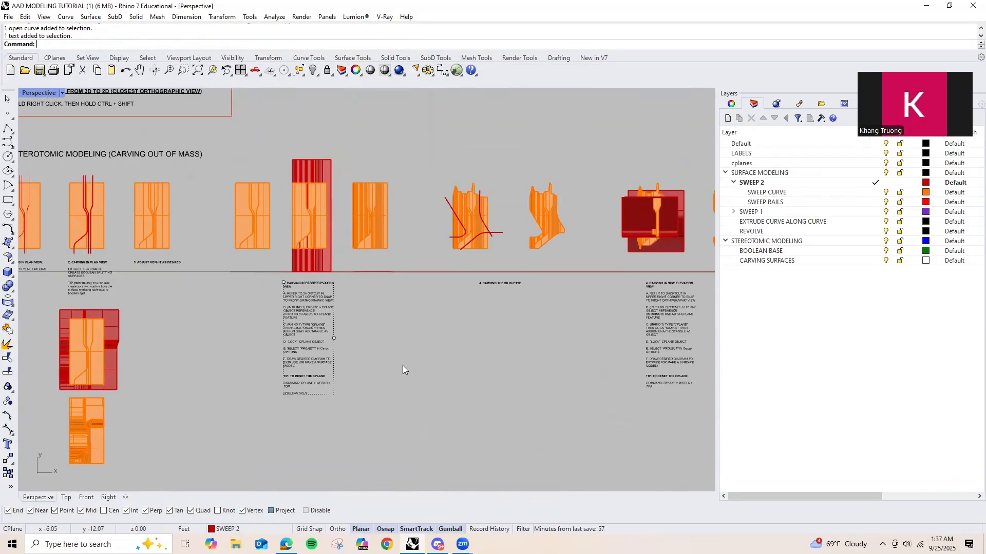
pyautogui.scroll(5, 326, 271)
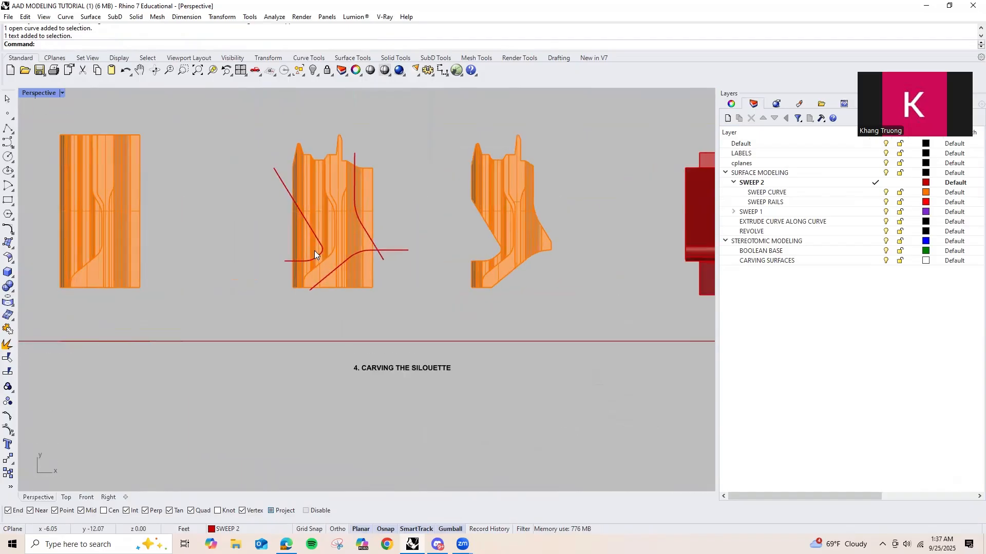
pyautogui.scroll(4, 315, 251)
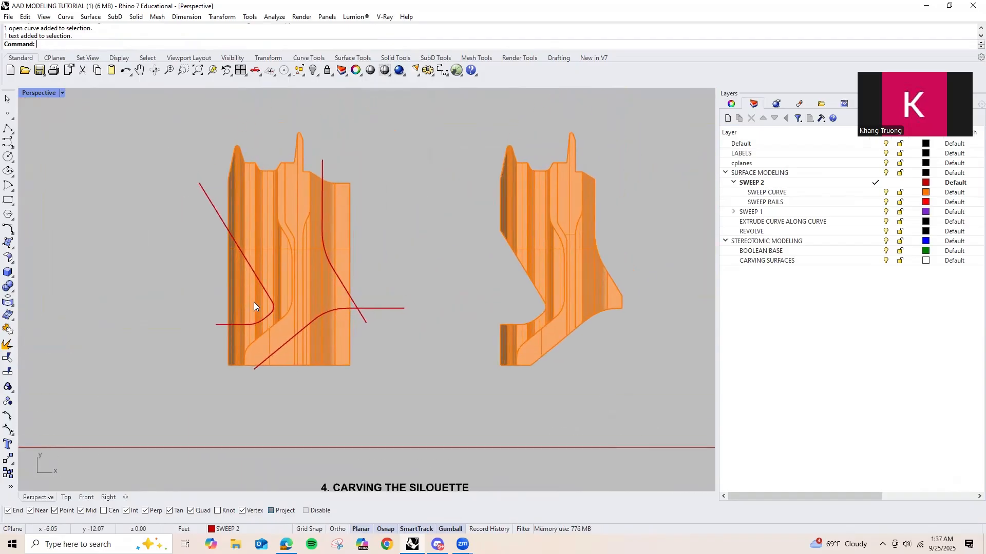
pyautogui.moveTo(254, 306); pyautogui.dragTo(310, 293, button='right')
pyautogui.scroll(5, 347, 254)
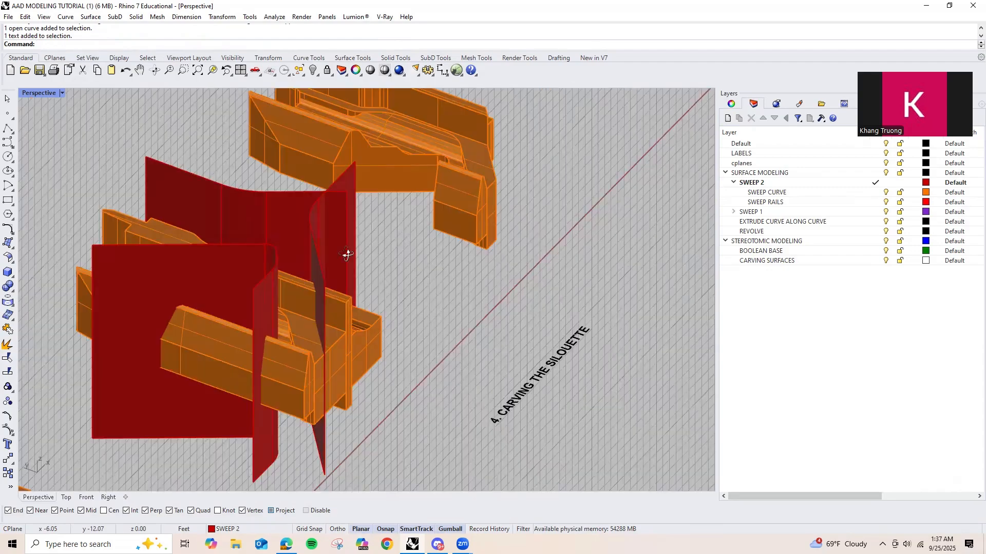
pyautogui.scroll(-5, 313, 260)
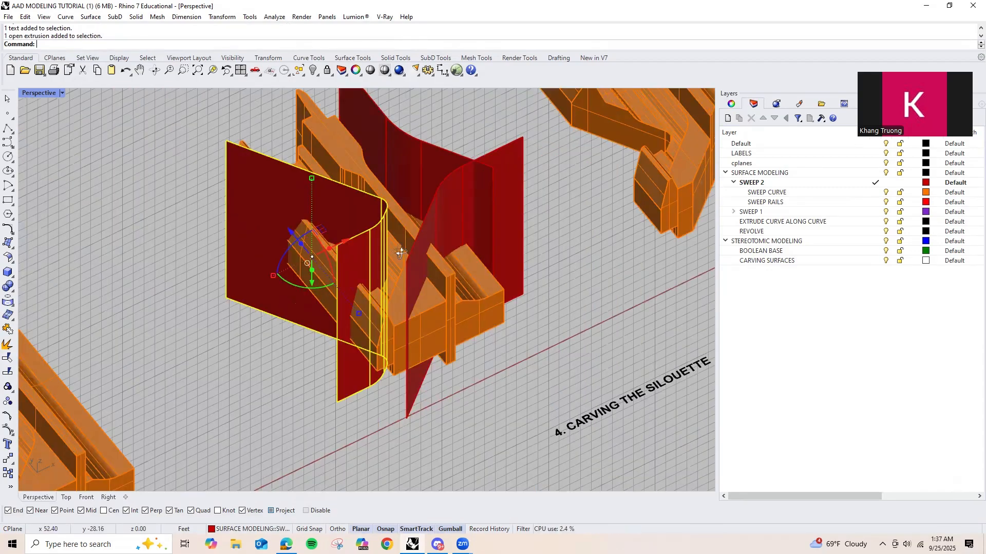
pyautogui.moveTo(377, 267); pyautogui.dragTo(317, 273, button='right')
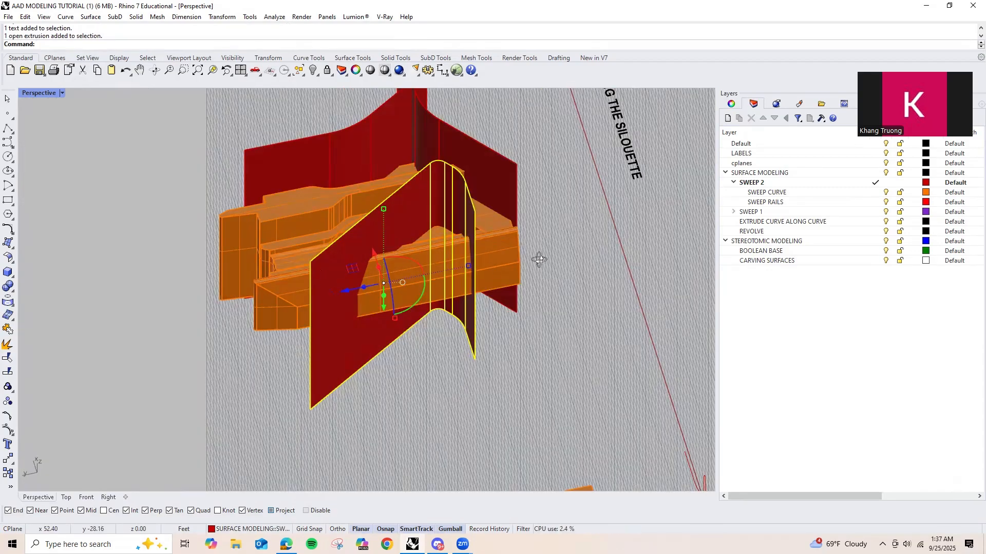
pyautogui.scroll(3, 446, 263)
pyautogui.moveTo(352, 381); pyautogui.dragTo(444, 308, button='right')
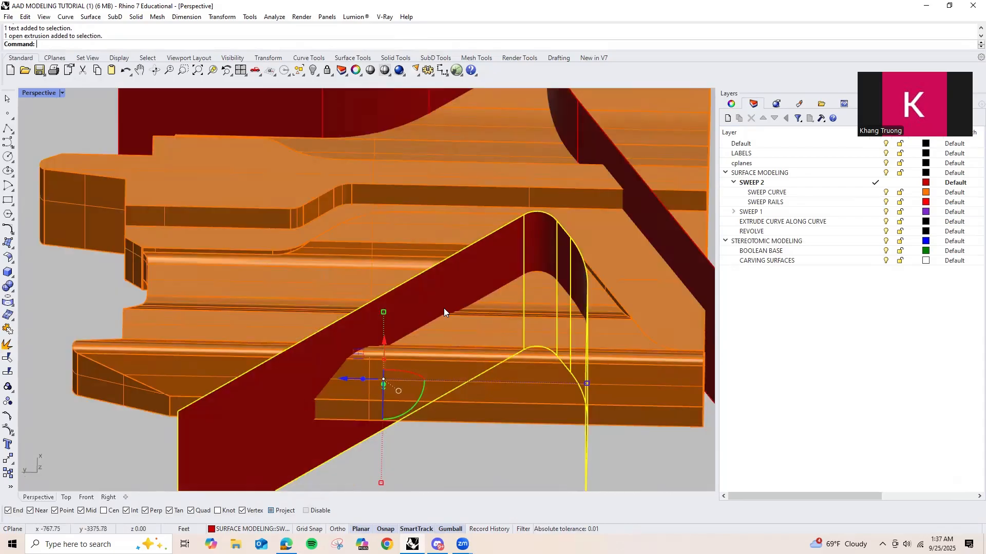
pyautogui.moveTo(537, 368); pyautogui.dragTo(480, 272, button='right')
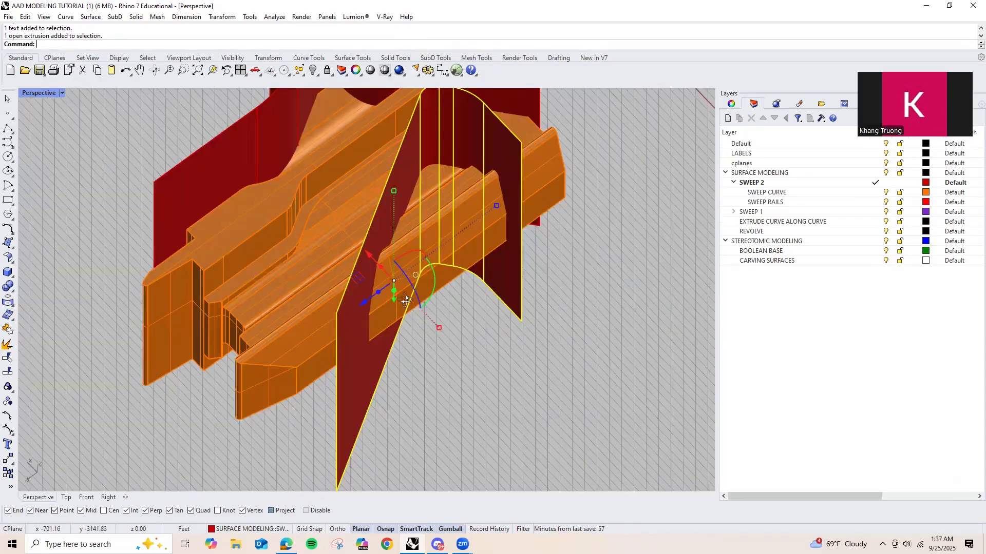
pyautogui.press('Home')
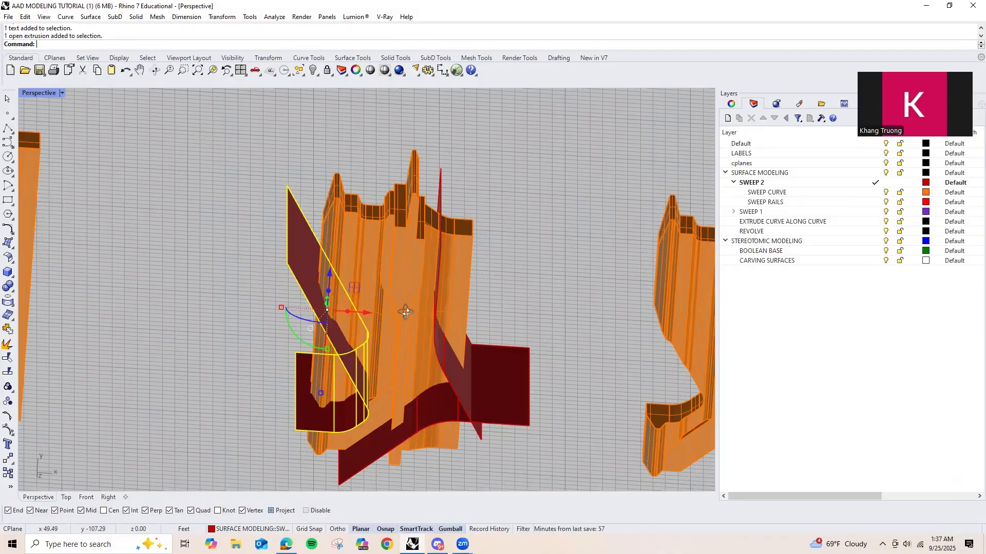
pyautogui.press('Home')
# Step: Clear the accidental selection and examine the resulting block of the silhouette carving example in 3D
pyautogui.scroll(-10, 475, 292)
pyautogui.scroll(4, 378, 269)
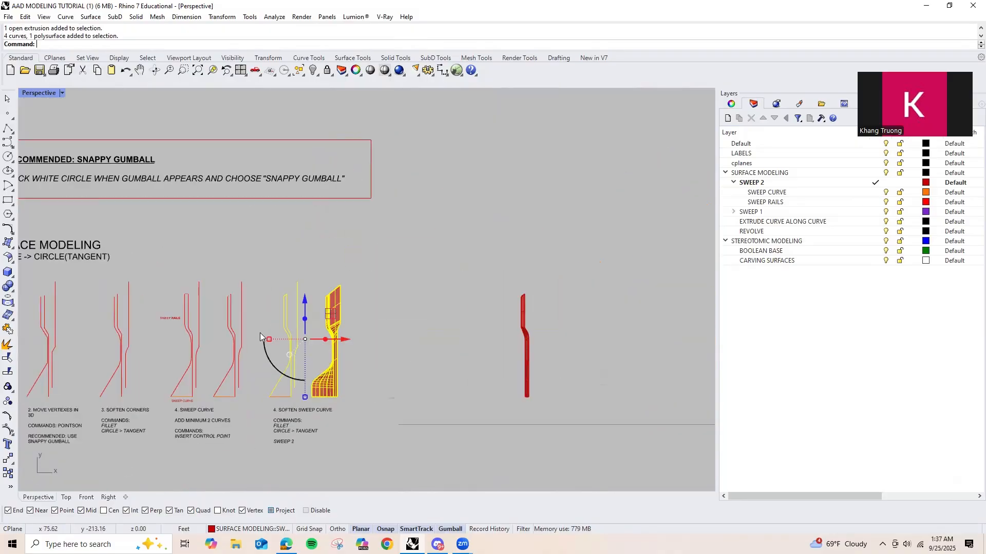
pyautogui.scroll(-3, 260, 333)
pyautogui.press('Escape')
pyautogui.scroll(8, 550, 268)
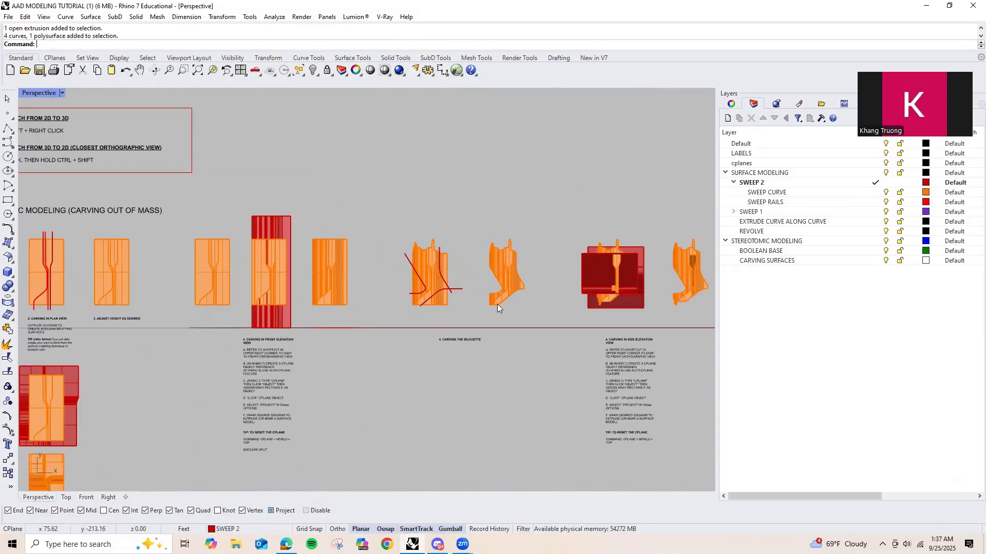
pyautogui.scroll(3, 355, 277)
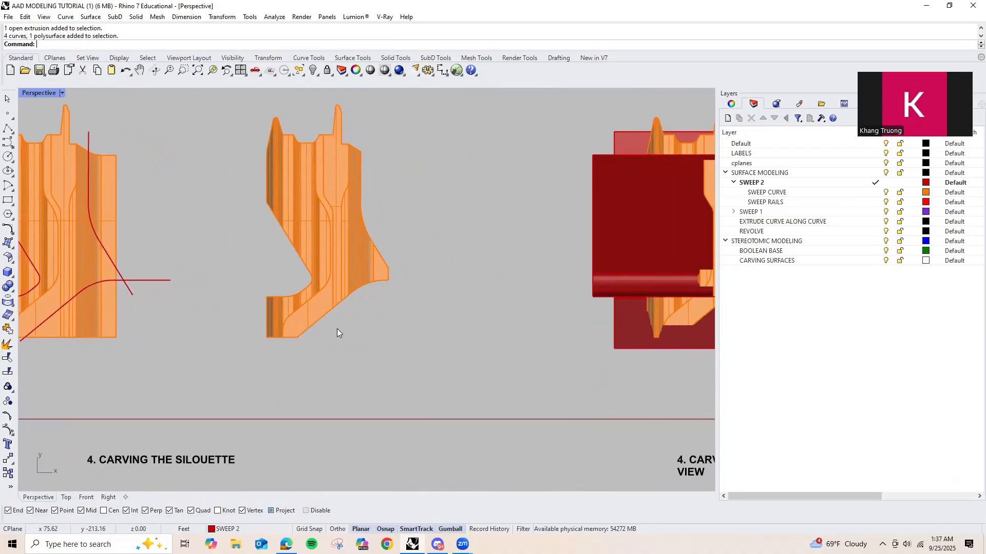
pyautogui.moveTo(337, 329); pyautogui.dragTo(483, 308, button='right')
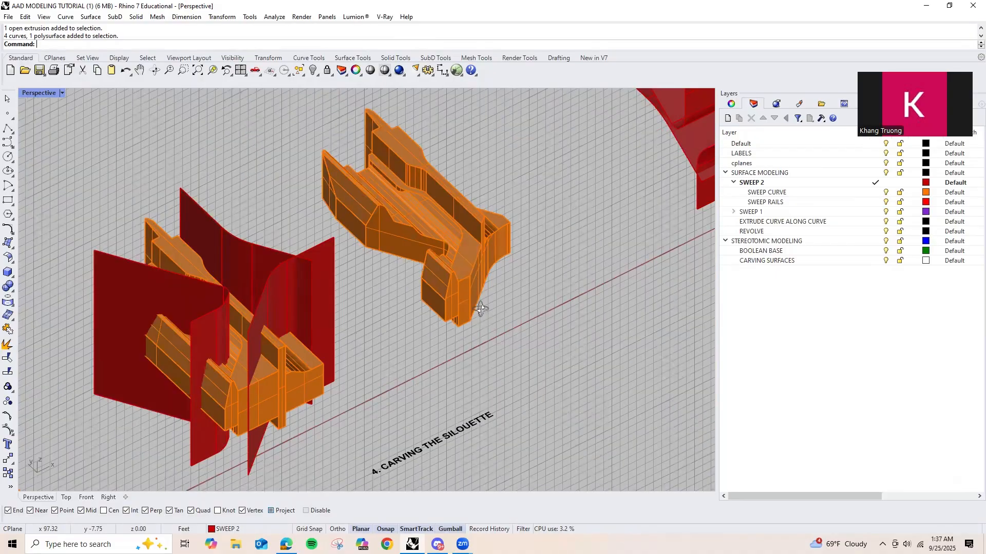
pyautogui.moveTo(420, 318); pyautogui.dragTo(355, 292, button='right')
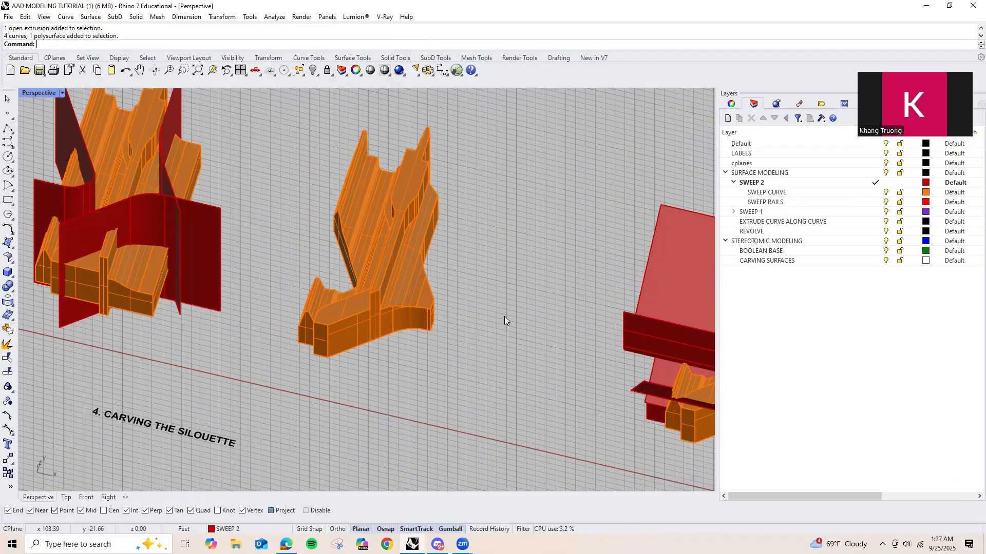
# Step: Examine the side elevation cutting surfaces and the carved block beside them from several angles
pyautogui.moveTo(440, 264); pyautogui.dragTo(519, 248, button='right')
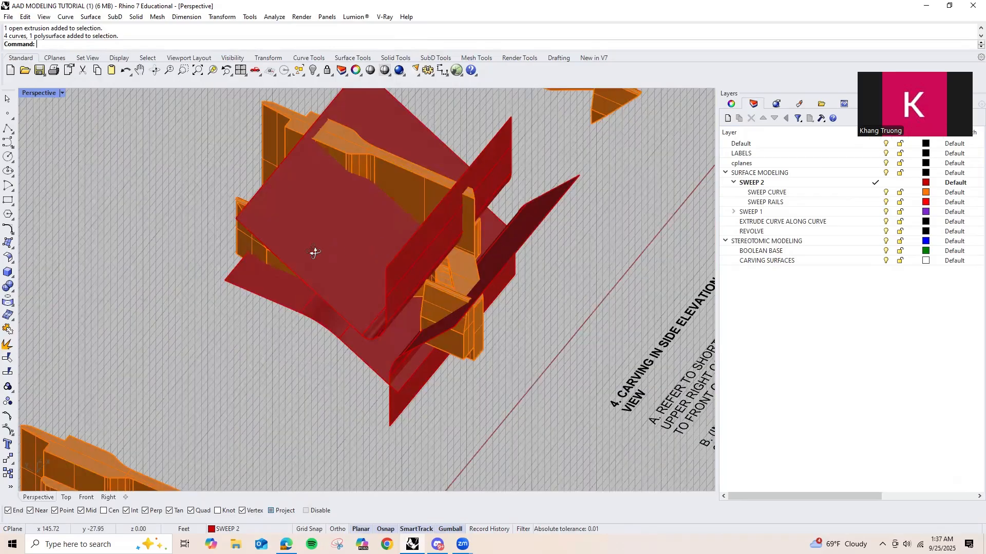
pyautogui.moveTo(314, 252); pyautogui.dragTo(266, 251, button='right')
pyautogui.moveTo(375, 264); pyautogui.dragTo(372, 270, button='right')
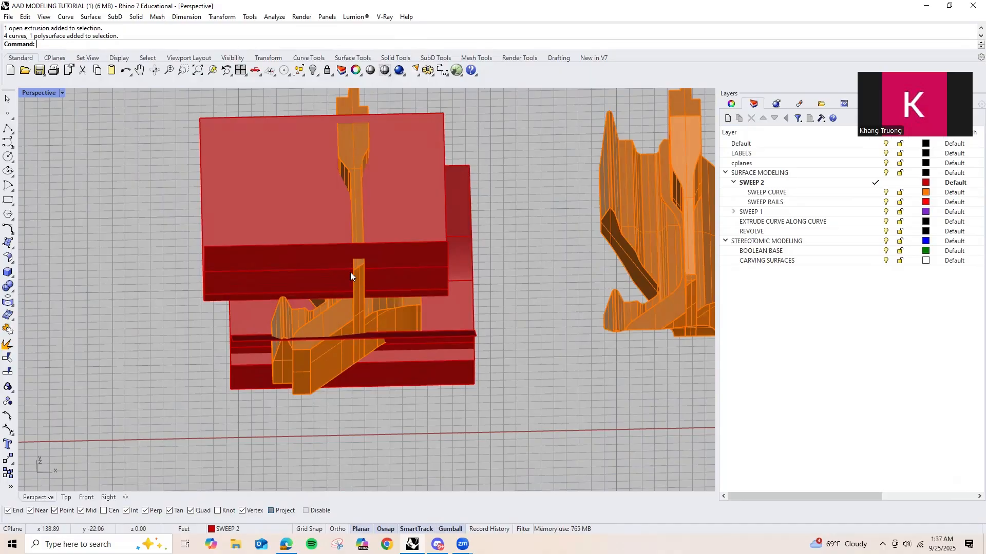
pyautogui.moveTo(350, 275); pyautogui.dragTo(341, 310, button='right')
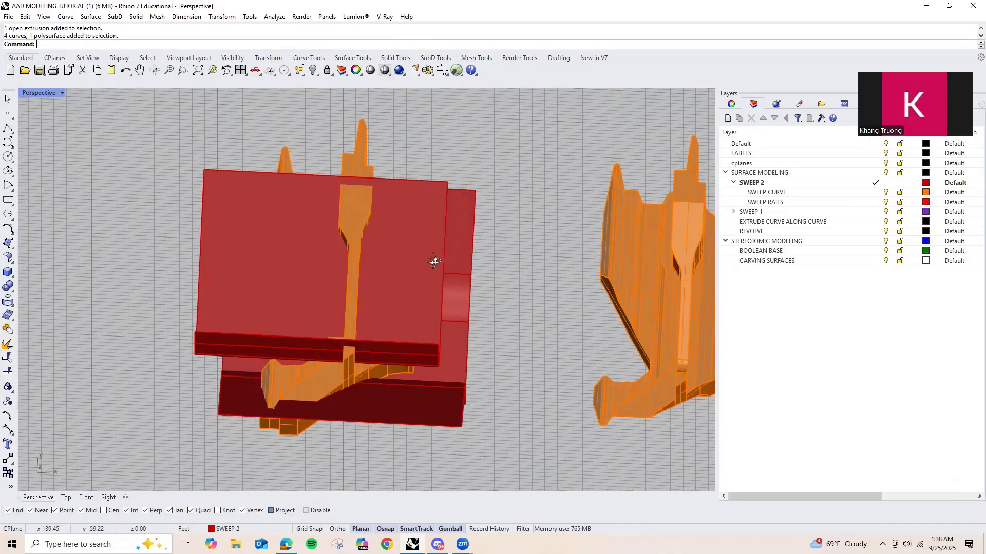
pyautogui.moveTo(435, 262); pyautogui.dragTo(488, 246, button='right')
pyautogui.moveTo(364, 305); pyautogui.dragTo(249, 260, button='right')
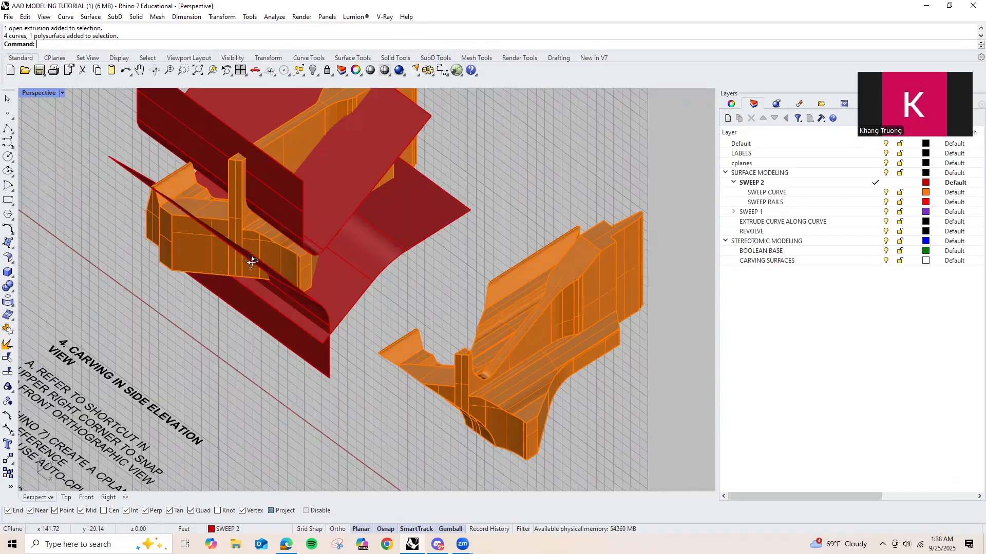
pyautogui.moveTo(378, 231); pyautogui.dragTo(338, 217, button='right')
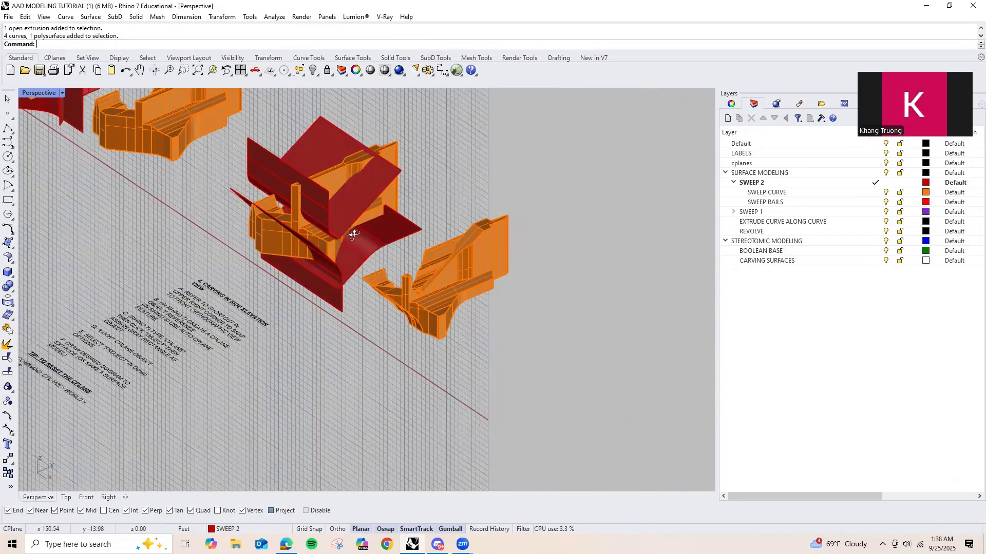
pyautogui.scroll(3, 380, 247)
pyautogui.scroll(2, 407, 295)
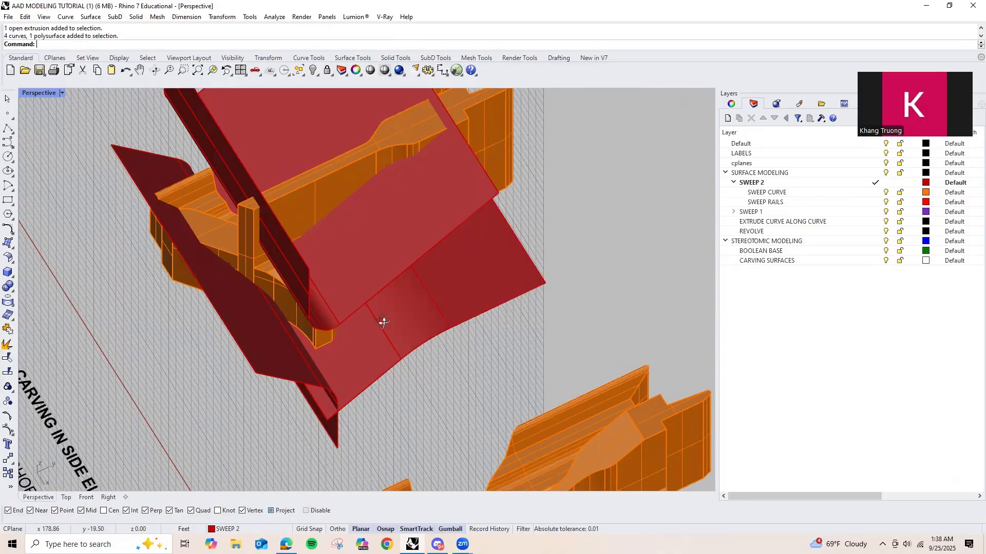
pyautogui.click(8, 128)
pyautogui.click(553, 347)
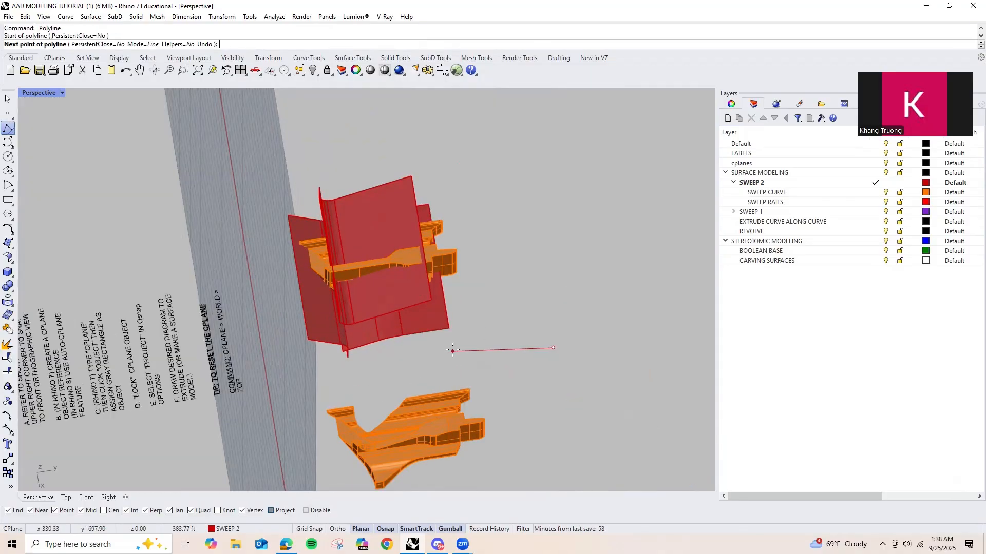
pyautogui.press('Escape')
# Step: Abandon the unfinished polyline and reset the construction plane to World Top
pyautogui.moveTo(455, 349); pyautogui.dragTo(453, 277, button='right')
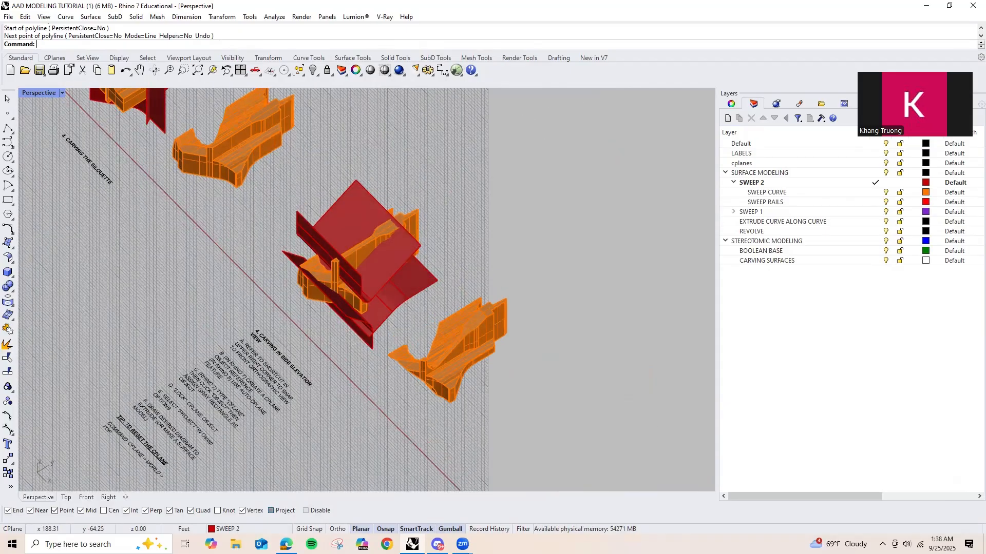
pyautogui.write('cplane')
pyautogui.press('Return')
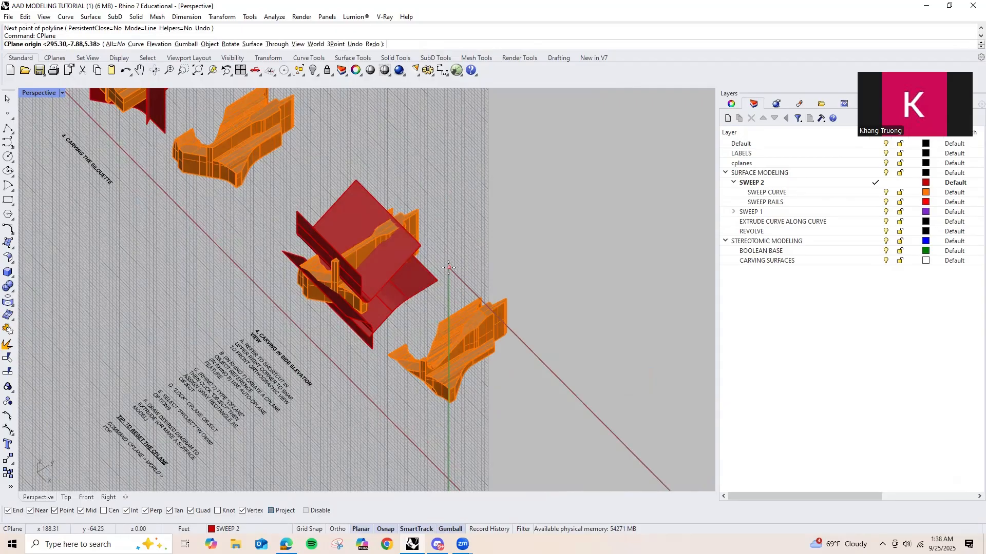
pyautogui.write('W')
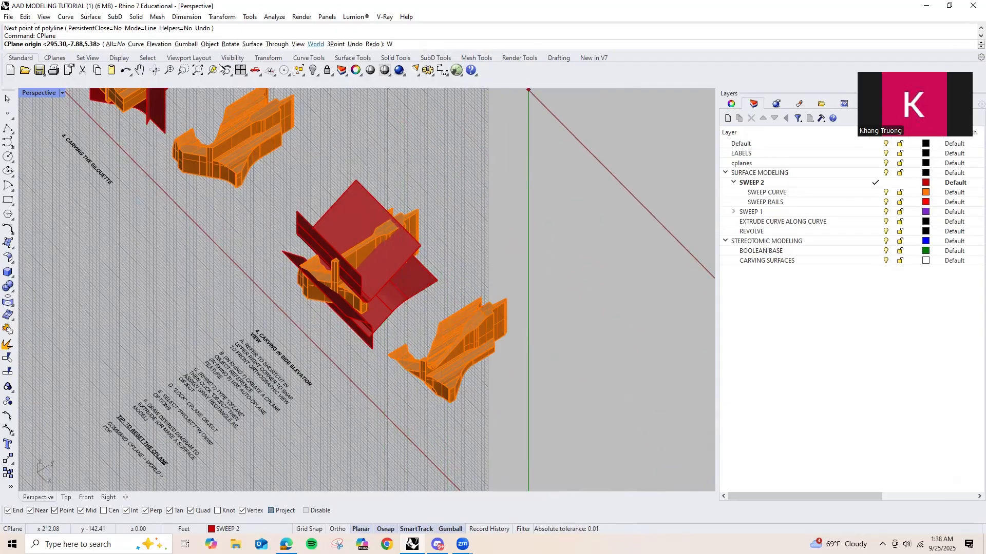
pyautogui.press('Return')
pyautogui.write('t')
pyautogui.press('Return')
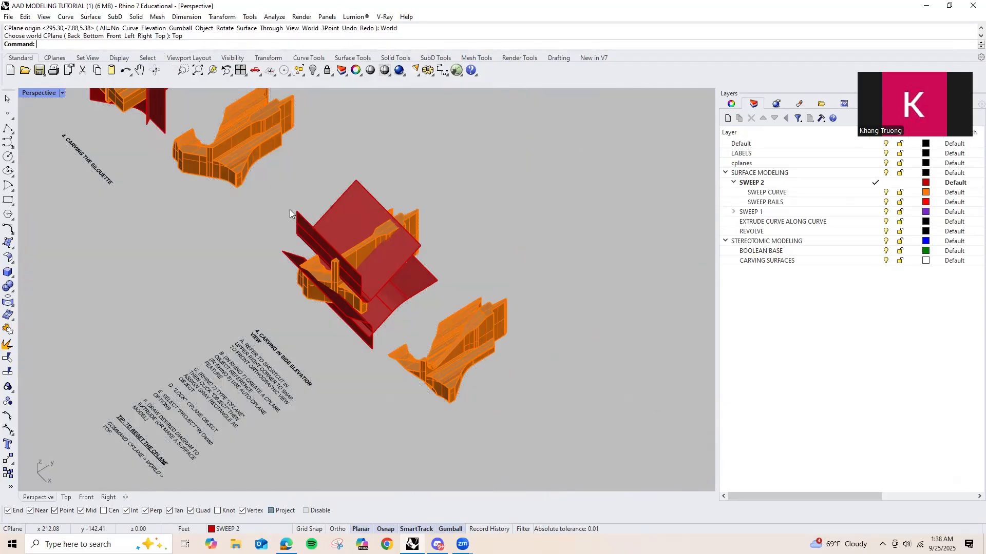
# Step: Draw a straight polyline segment on the ground between the side elevation cutting surfaces and the separate carved block
pyautogui.scroll(-3, 415, 340)
pyautogui.scroll(-5, 415, 340)
pyautogui.scroll(4, 286, 187)
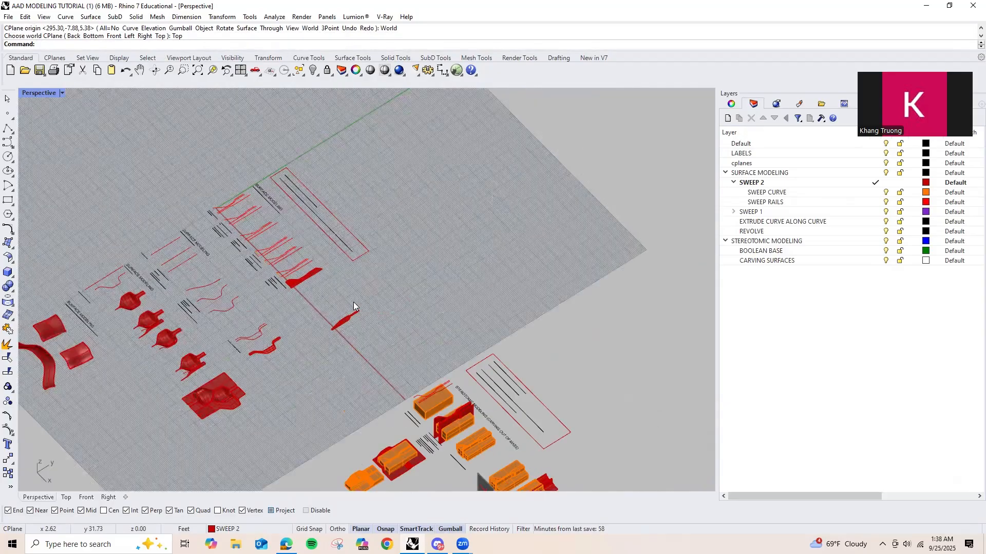
pyautogui.scroll(-5, 354, 304)
pyautogui.scroll(6, 345, 286)
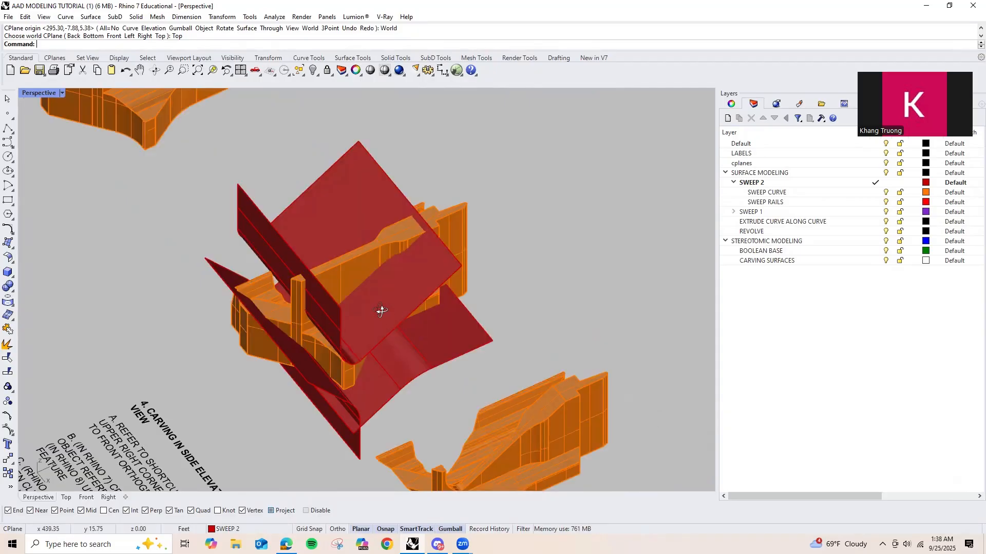
pyautogui.moveTo(381, 308); pyautogui.dragTo(418, 317, button='right')
pyautogui.click(8, 129)
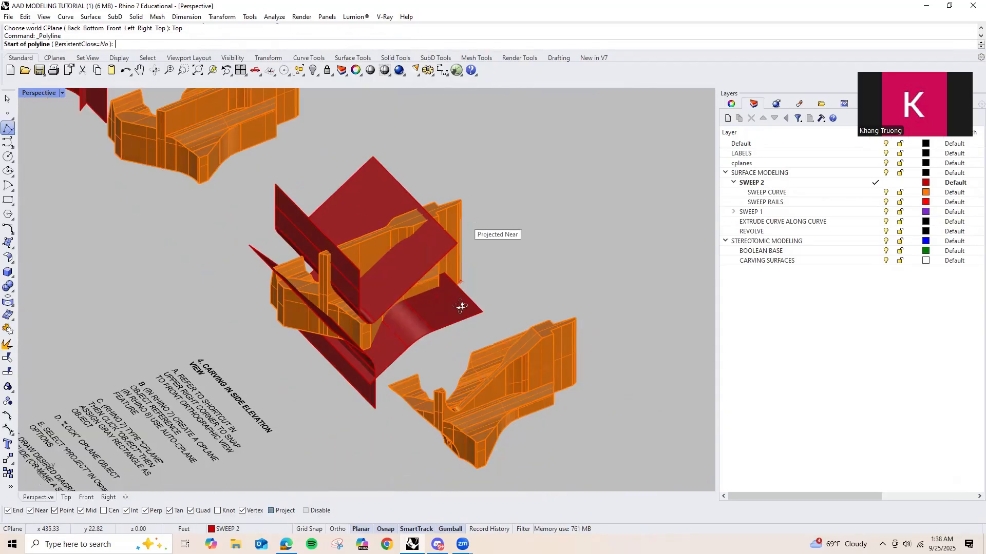
pyautogui.scroll(3, 494, 212)
pyautogui.moveTo(493, 212); pyautogui.dragTo(519, 291, button='right')
pyautogui.click(515, 291)
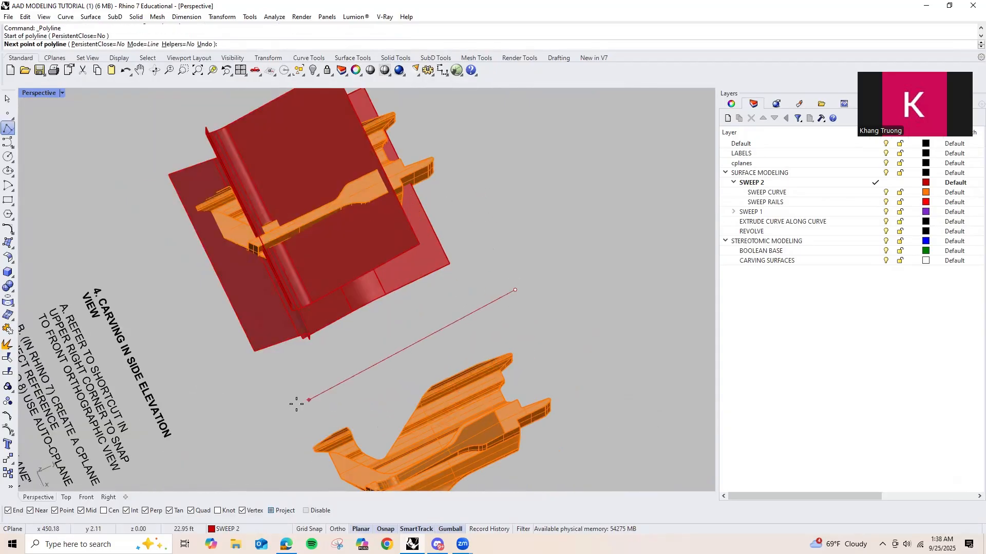
pyautogui.click(245, 420)
pyautogui.press('Return')
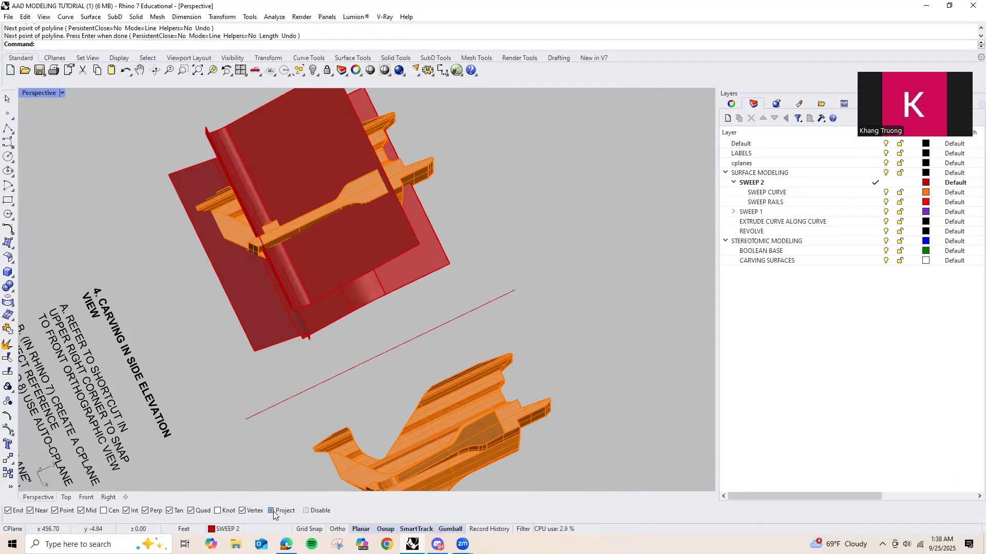
# Step: Turn off Project object snapping and extrude the line vertically in both directions into a reference surface
pyautogui.click(240, 419)
pyautogui.moveTo(240, 418); pyautogui.dragTo(343, 313, button='right')
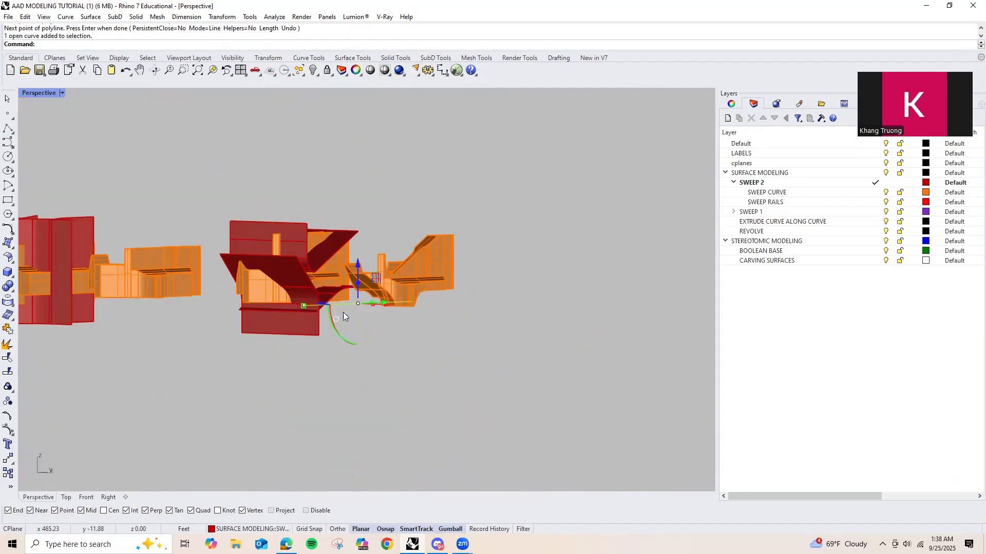
pyautogui.moveTo(358, 267); pyautogui.dragTo(358, 182)
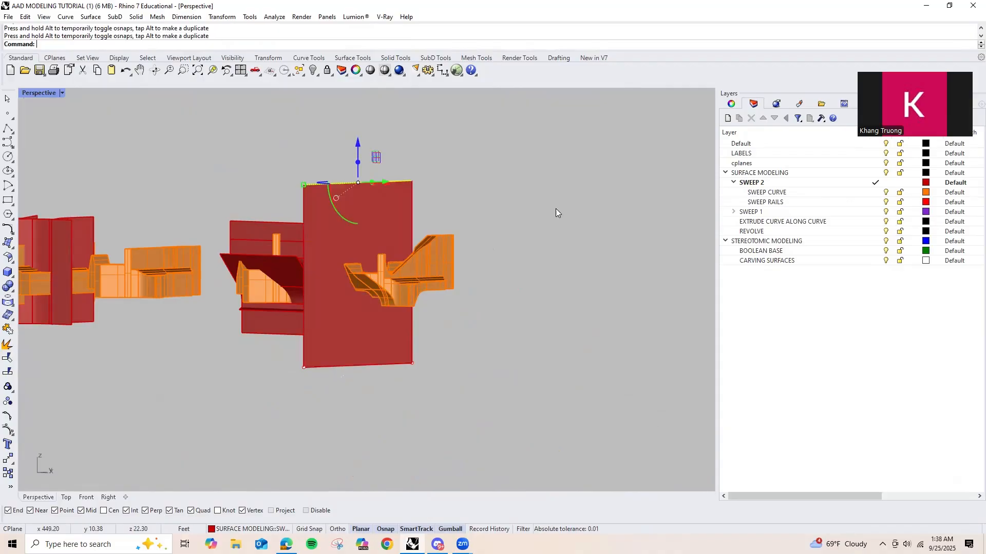
# Step: Align the construction plane to the vertical reference surface using the Object option of CPlane
pyautogui.moveTo(556, 213); pyautogui.dragTo(506, 286, button='right')
pyautogui.click(387, 324)
pyautogui.scroll(5, 421, 287)
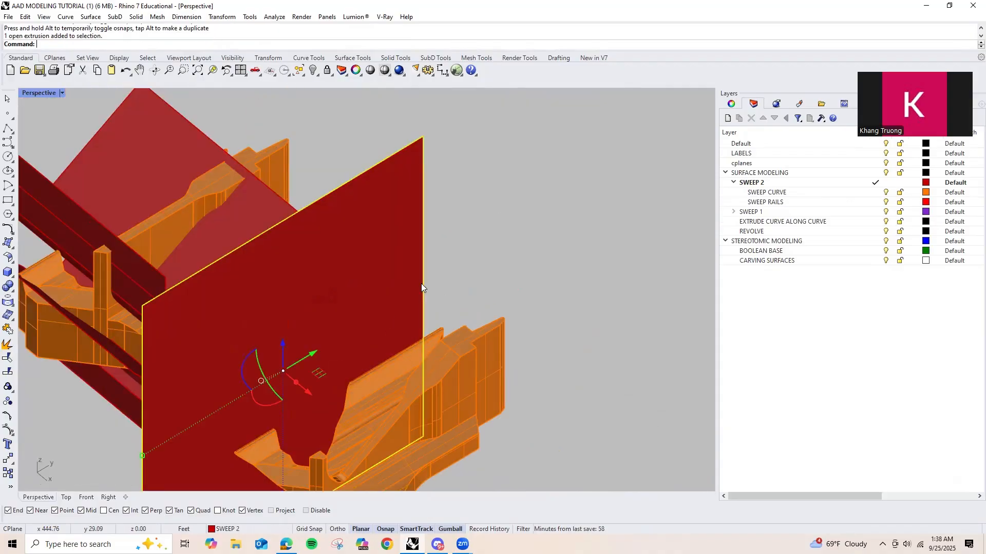
pyautogui.write('CPlane')
pyautogui.press('Return')
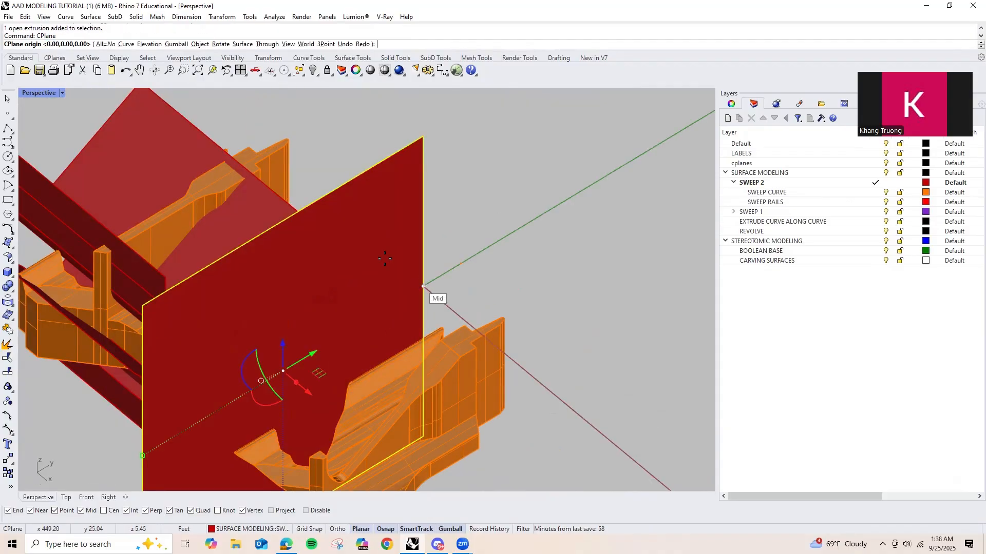
pyautogui.write('O')
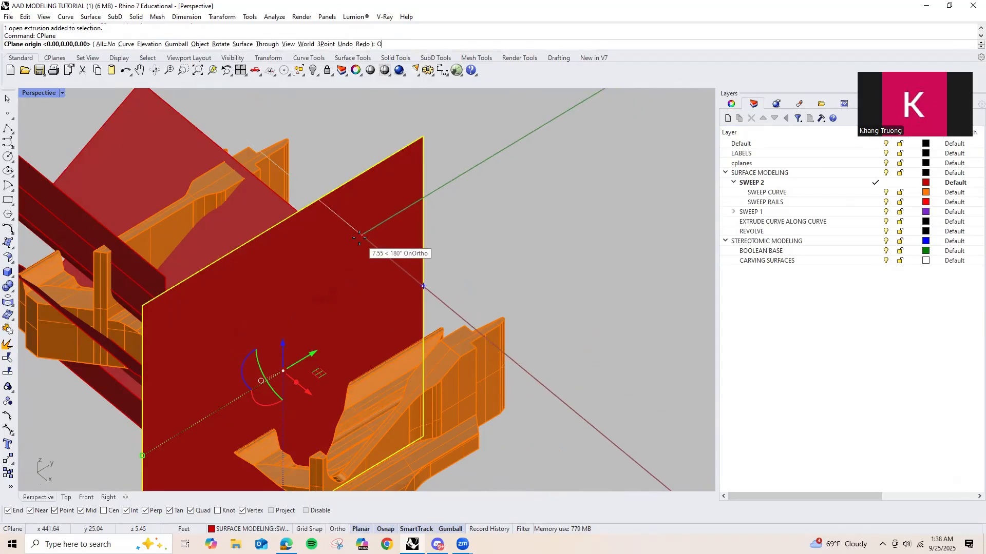
pyautogui.press('Return')
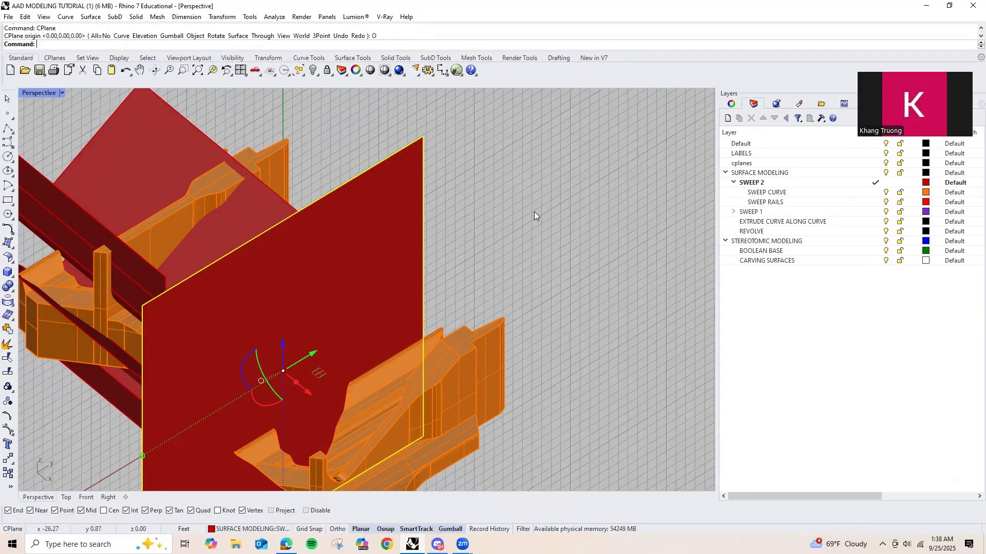
# Step: Set the vertical reference surface's object display mode to Ghosted
pyautogui.scroll(-3, 513, 211)
pyautogui.moveTo(488, 207); pyautogui.dragTo(348, 241, button='right')
pyautogui.click(467, 225)
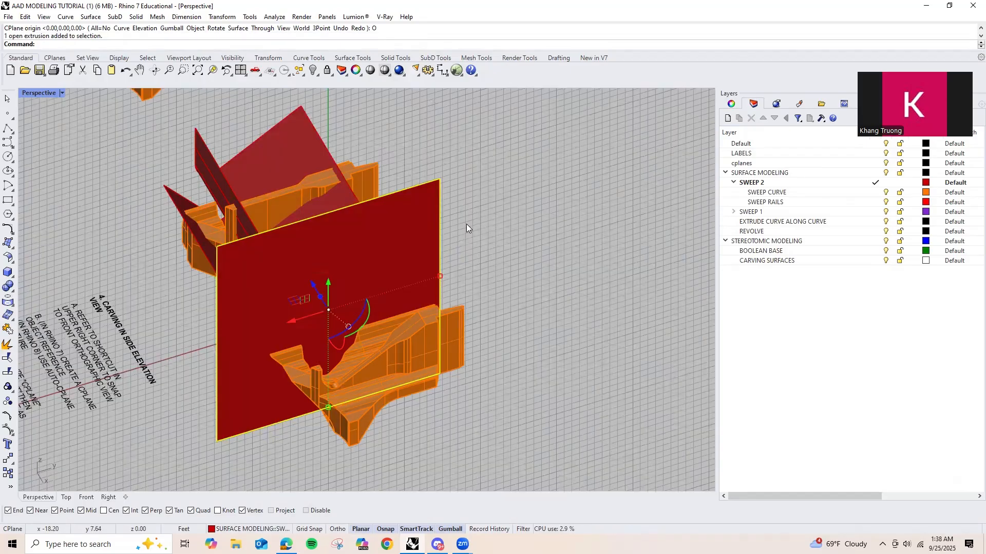
pyautogui.write('SetObjectDisplayMode')
pyautogui.press('Return')
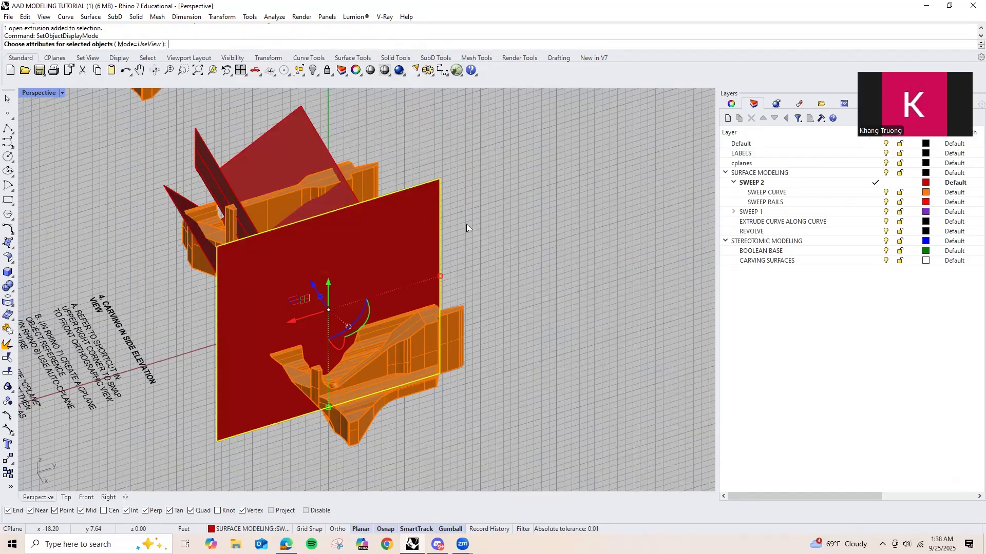
pyautogui.click(153, 44)
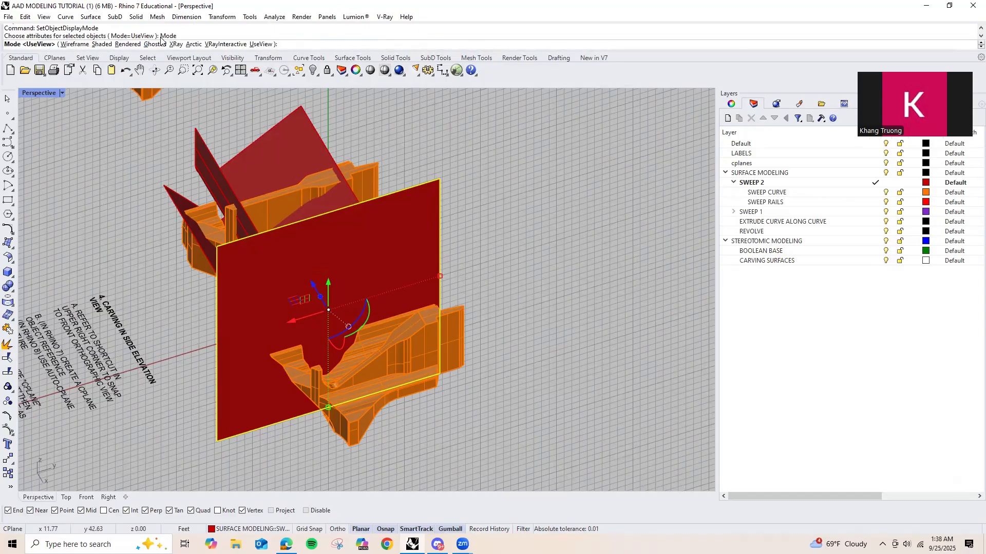
pyautogui.click(155, 45)
pyautogui.click(471, 207)
# Step: Lock the ghosted reference surface
pyautogui.click(424, 282)
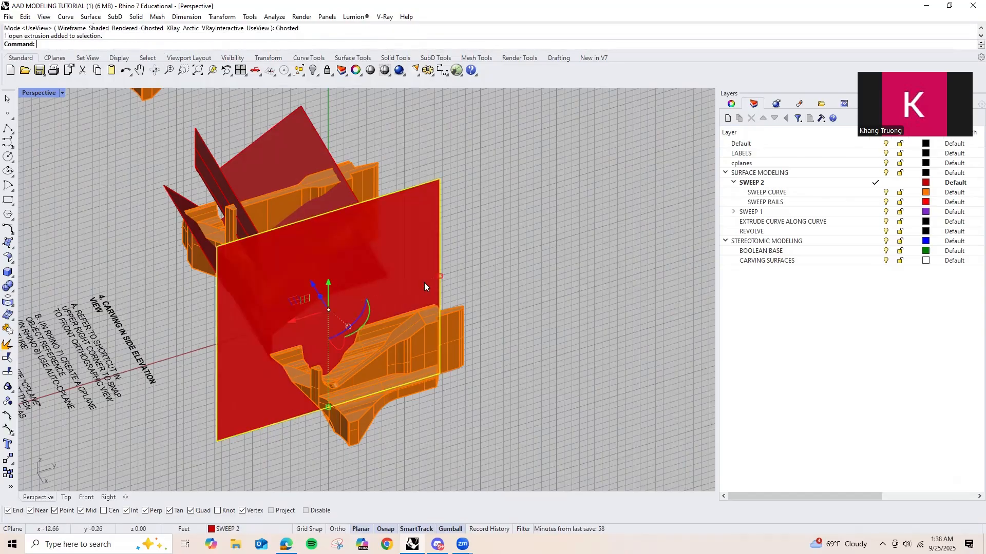
pyautogui.write('Lock')
pyautogui.press('Return')
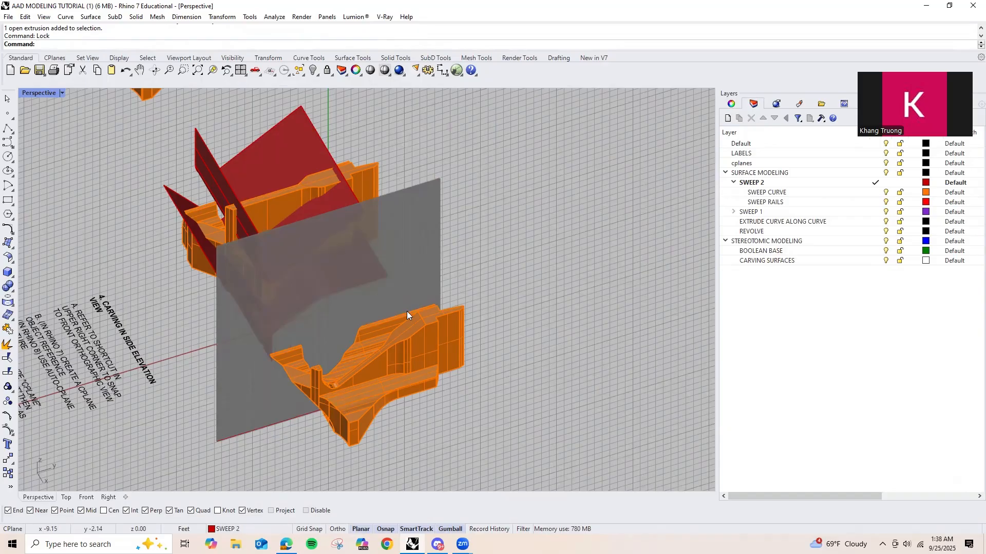
# Step: Turn on Project object snapping for drawing on the side elevation construction plane
pyautogui.moveTo(406, 311); pyautogui.dragTo(324, 217, button='right')
pyautogui.scroll(14, 324, 217)
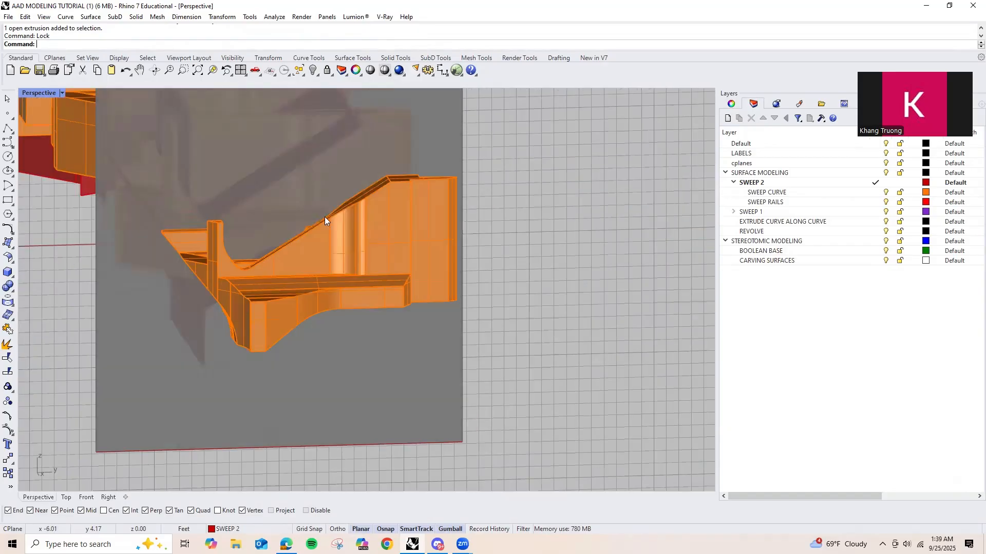
pyautogui.scroll(-10, 267, 227)
pyautogui.moveTo(267, 231); pyautogui.dragTo(318, 500, button='right')
pyautogui.click(271, 511)
pyautogui.scroll(-5, 351, 358)
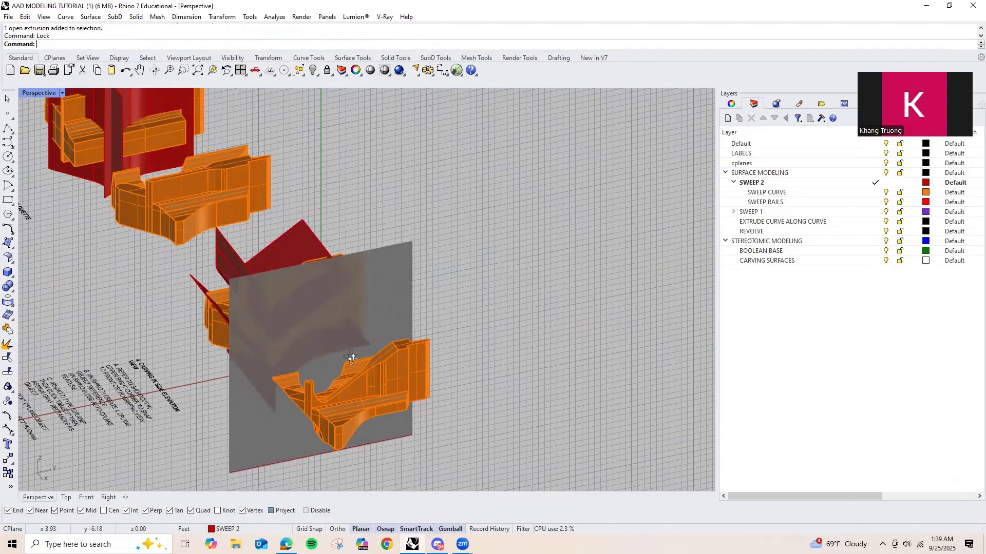
# Step: Draw a large open zigzag test polyline on the construction plane above the locked reference surface
pyautogui.moveTo(419, 355); pyautogui.dragTo(218, 372, button='right')
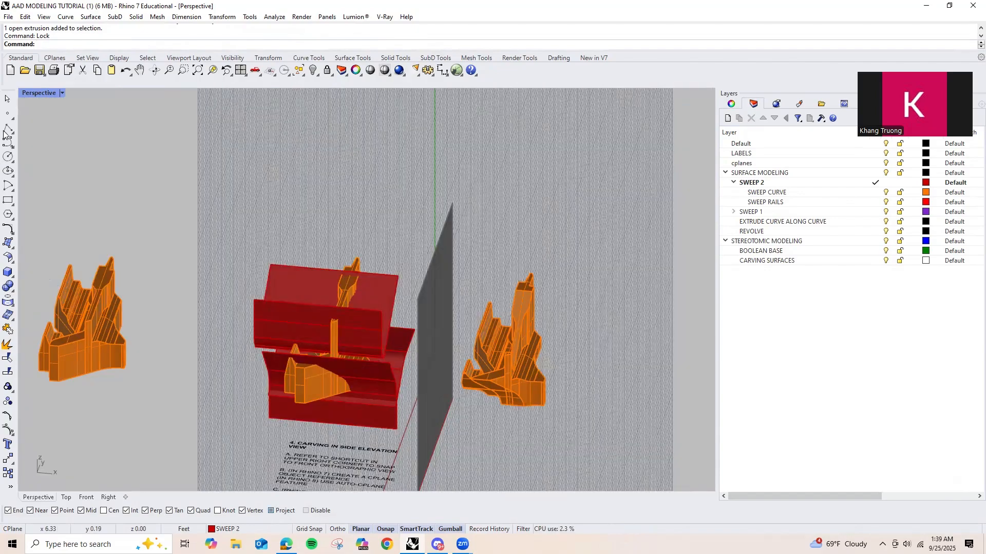
pyautogui.moveTo(267, 252); pyautogui.dragTo(392, 259, button='right')
pyautogui.moveTo(435, 222); pyautogui.dragTo(308, 226, button='right')
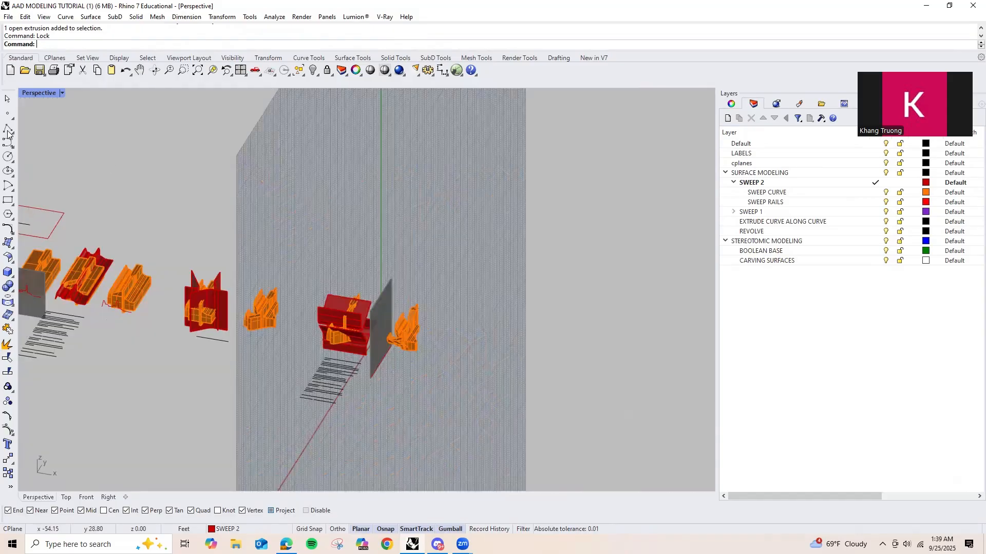
pyautogui.click(8, 128)
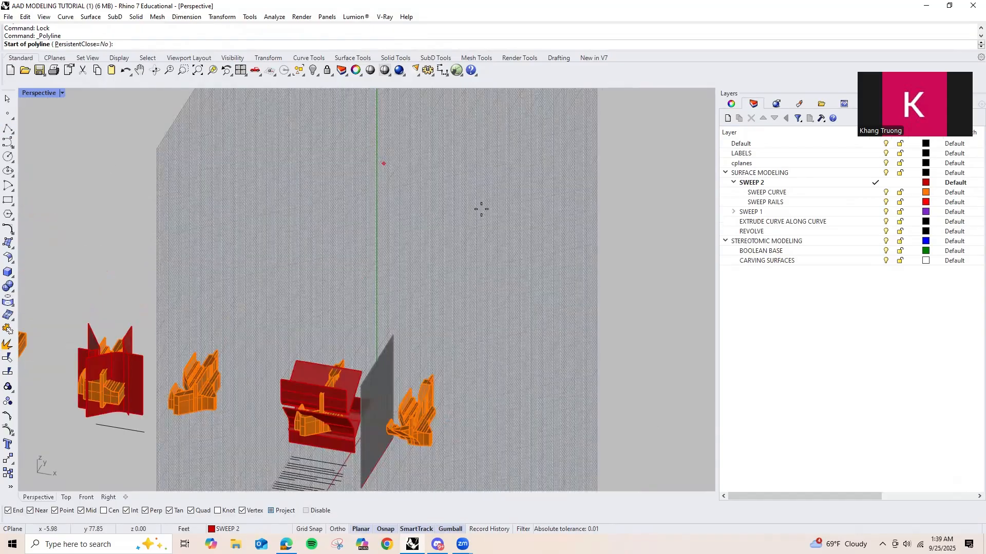
pyautogui.click(415, 140)
pyautogui.click(299, 214)
pyautogui.click(454, 278)
pyautogui.click(473, 147)
pyautogui.click(426, 192)
pyautogui.click(445, 249)
pyautogui.press('Return')
# Step: Check from several angles that the test polyline lies on the construction plane, and delete it
pyautogui.moveTo(446, 295); pyautogui.dragTo(442, 346, button='right')
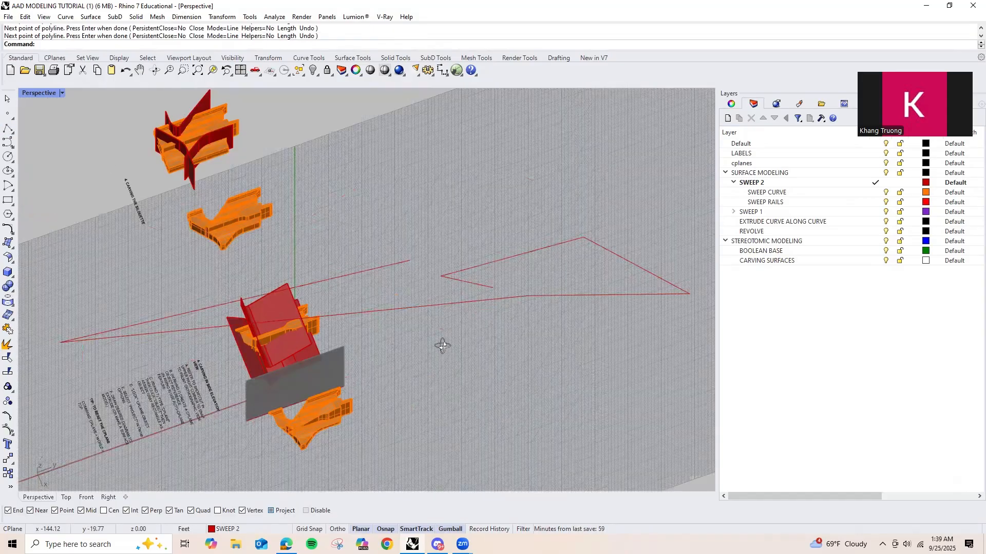
pyautogui.moveTo(598, 256); pyautogui.dragTo(505, 234, button='right')
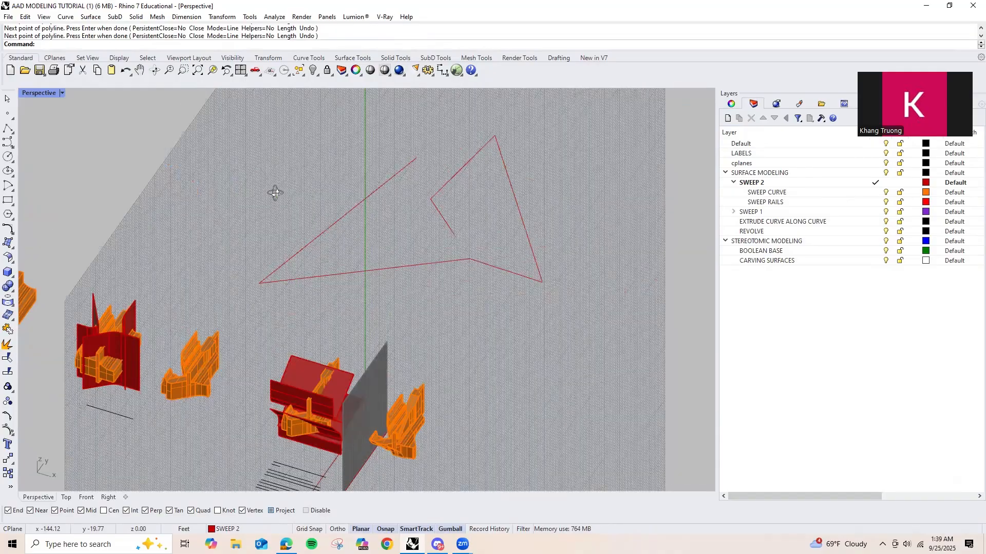
pyautogui.moveTo(275, 191); pyautogui.dragTo(431, 189, button='right')
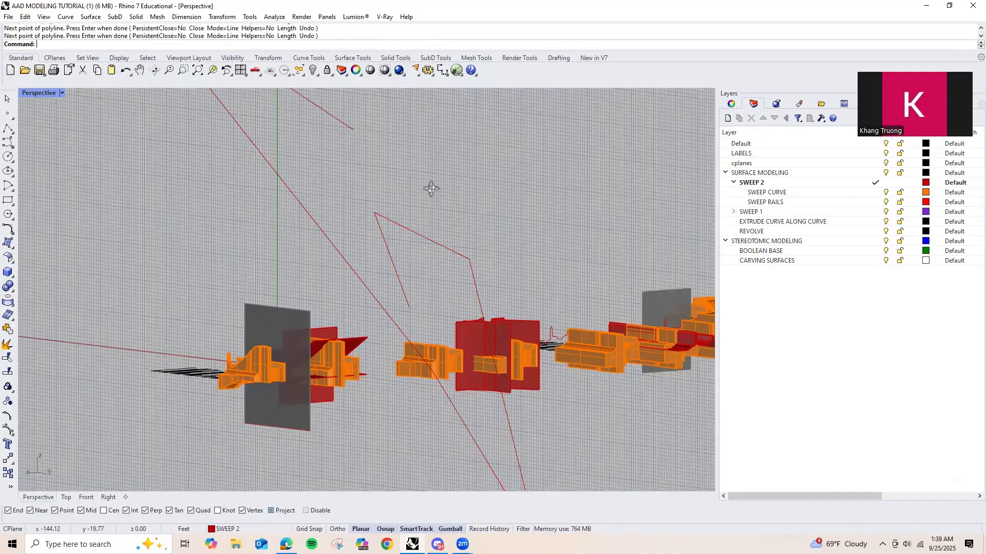
pyautogui.click(510, 265)
pyautogui.moveTo(510, 264); pyautogui.dragTo(525, 253, button='right')
pyautogui.press('Delete')
pyautogui.press('Home')
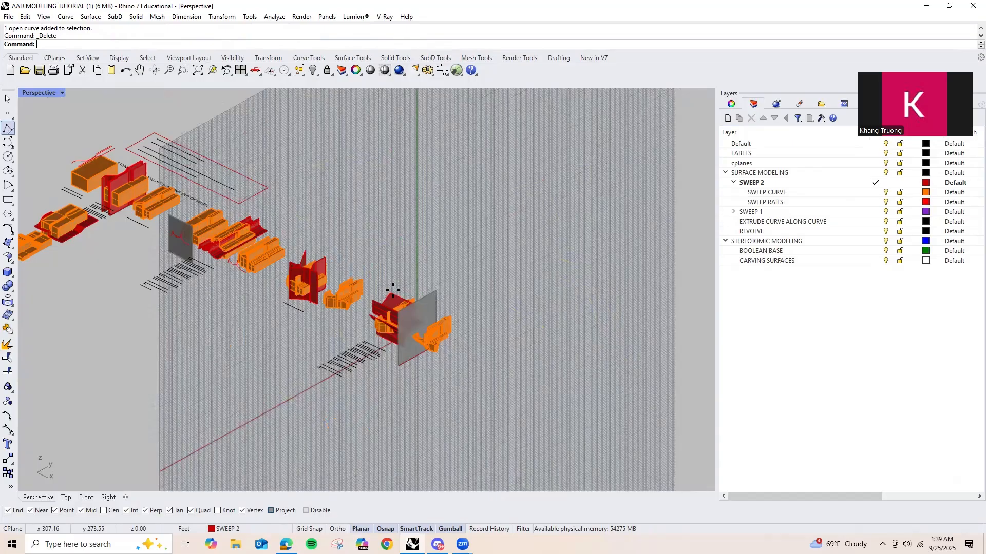
# Step: Draw an open four-segment zigzag polyline across the locked reference surface
pyautogui.press('End')
pyautogui.press('Return')
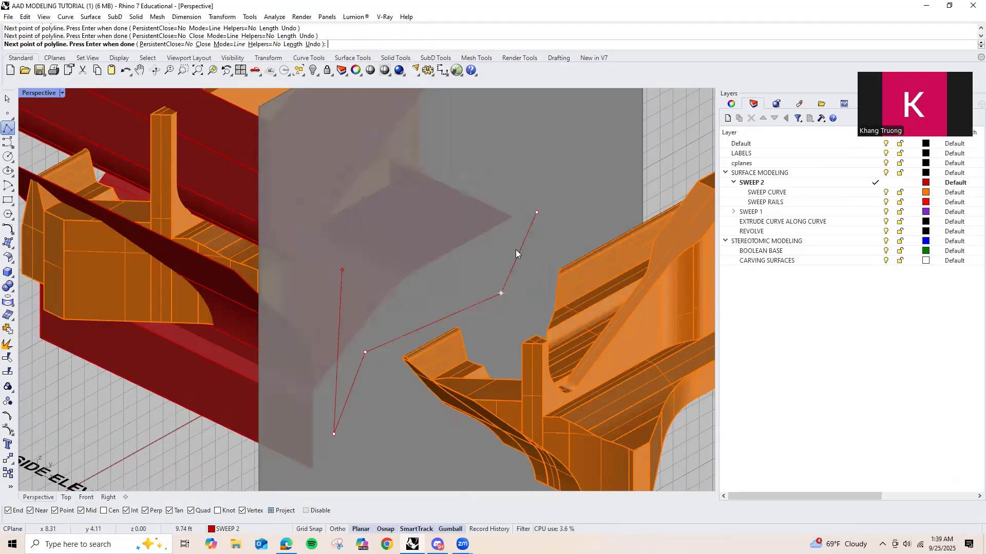
pyautogui.press('Return')
# Step: Extrude the zigzag polyline from the reference surface through the side elevation cutting surfaces and inspect it from several angles
pyautogui.press('Home')
pyautogui.press('Home')
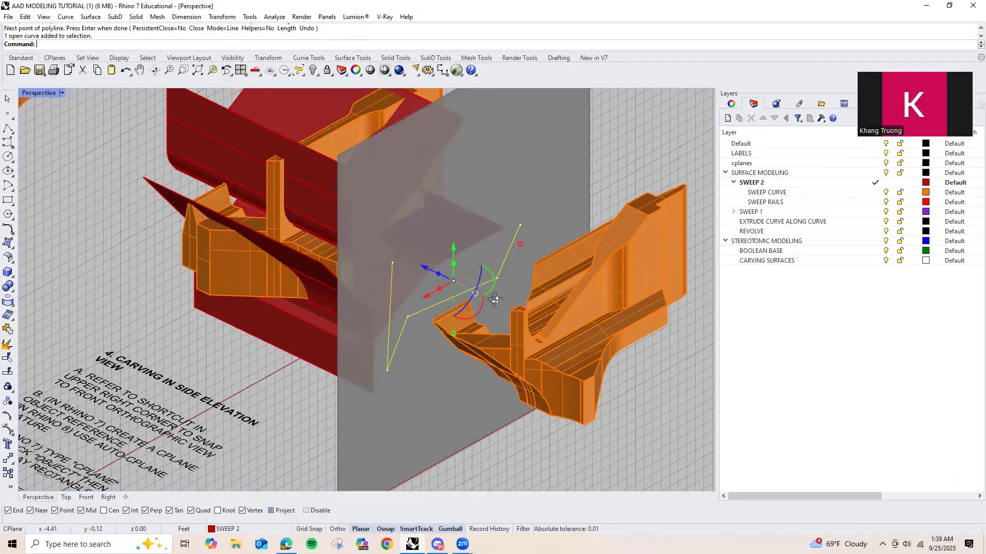
pyautogui.press('Home')
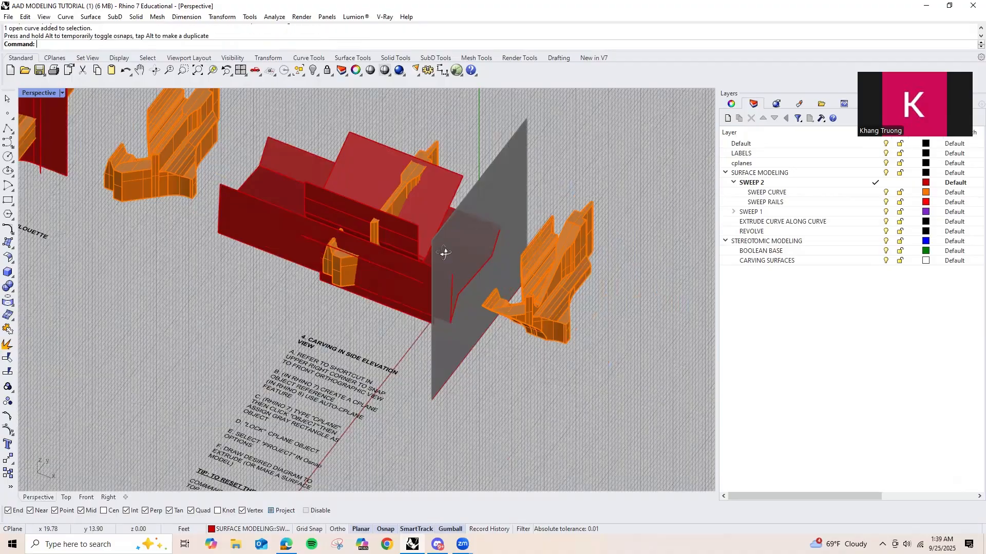
pyautogui.press('Home')
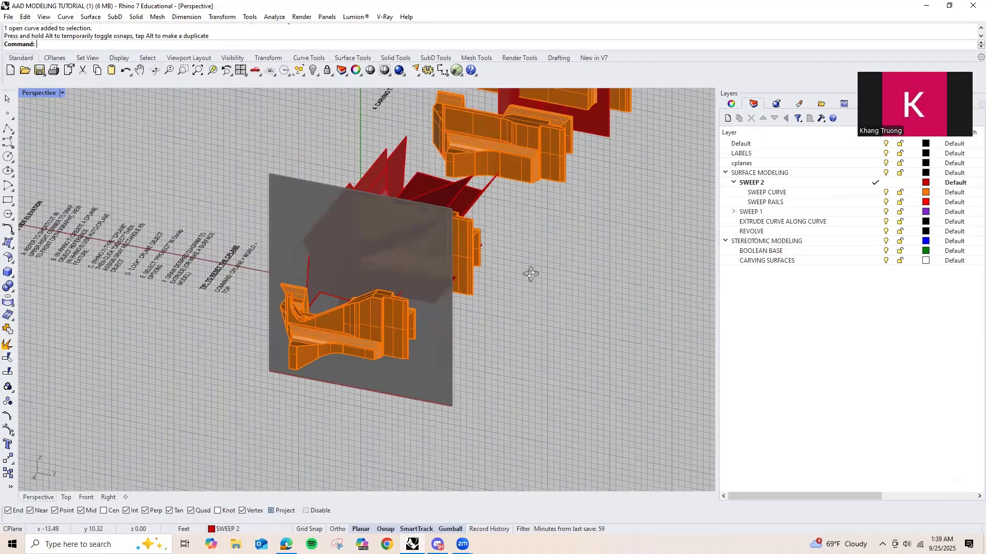
pyautogui.press('Home')
# Step: Undo the extrusion of the zigzag polyline and delete the polyline
pyautogui.hotkey('ctrl', 'z')
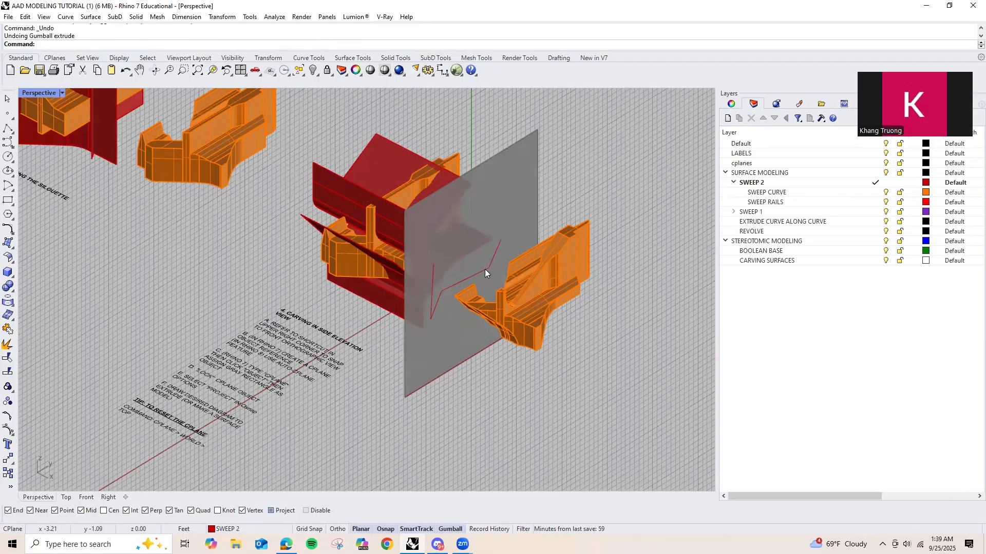
pyautogui.click(485, 269)
pyautogui.press('Delete')
# Step: Reset the construction plane from the reference surface back to World Top
pyautogui.press('Home')
pyautogui.write('cplane')
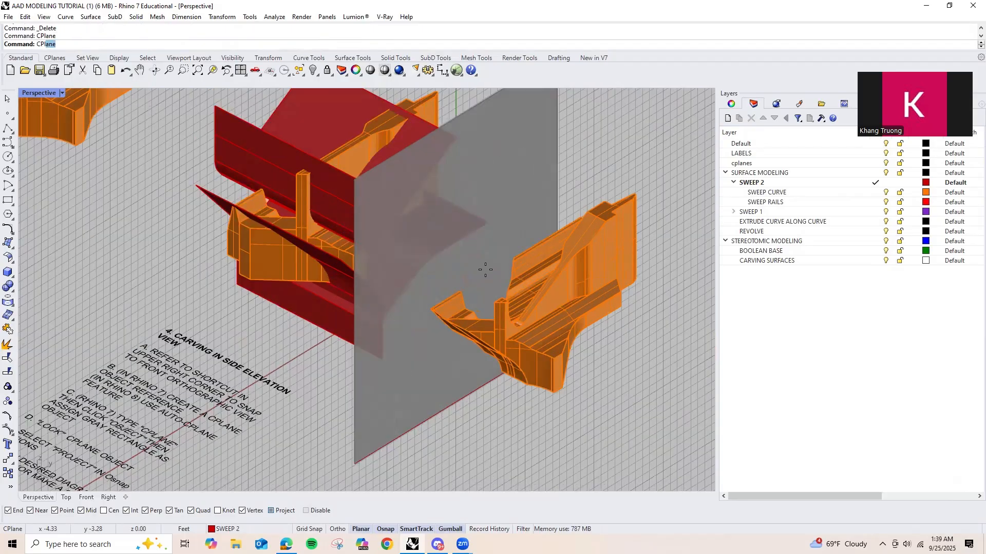
pyautogui.press('Return')
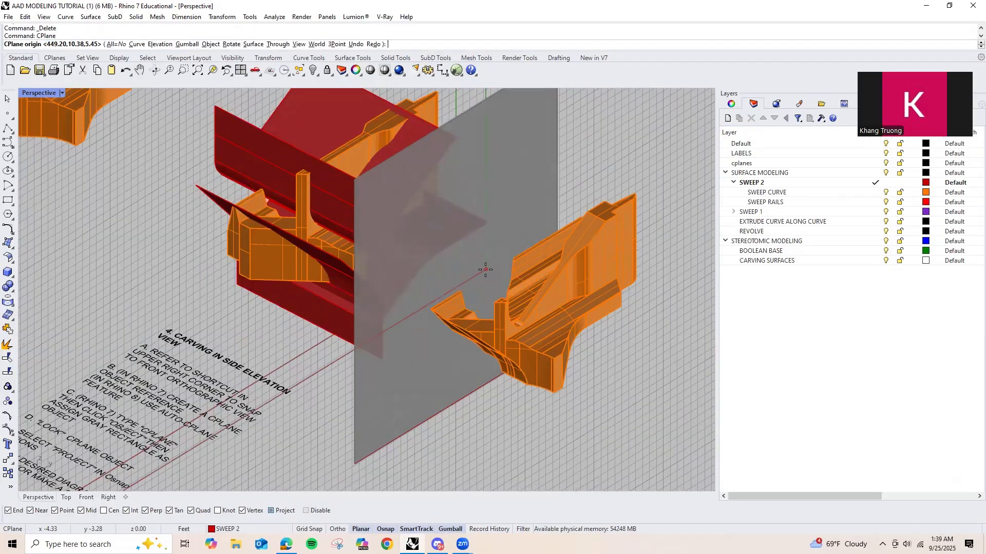
pyautogui.click(317, 44)
pyautogui.click(162, 44)
# Step: Examine the side elevation carving result and the overall layout of all modeling examples, clearing any selection
pyautogui.moveTo(441, 234); pyautogui.dragTo(472, 278, button='right')
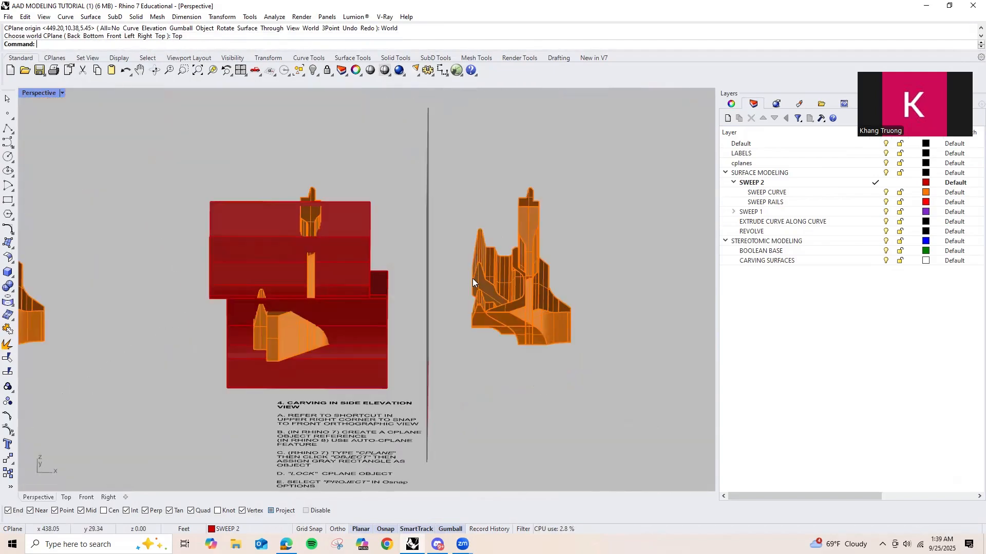
pyautogui.scroll(5, 473, 278)
pyautogui.moveTo(597, 307); pyautogui.dragTo(476, 386)
pyautogui.moveTo(476, 386); pyautogui.dragTo(407, 272, button='right')
pyautogui.scroll(-5, 491, 256)
pyautogui.press('Escape')
pyautogui.moveTo(490, 257); pyautogui.dragTo(414, 243, button='right')
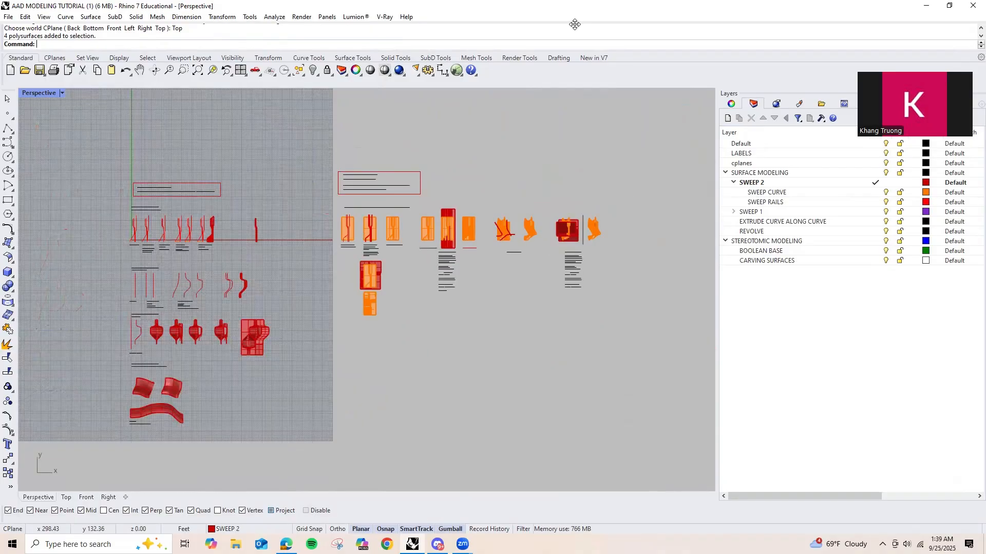